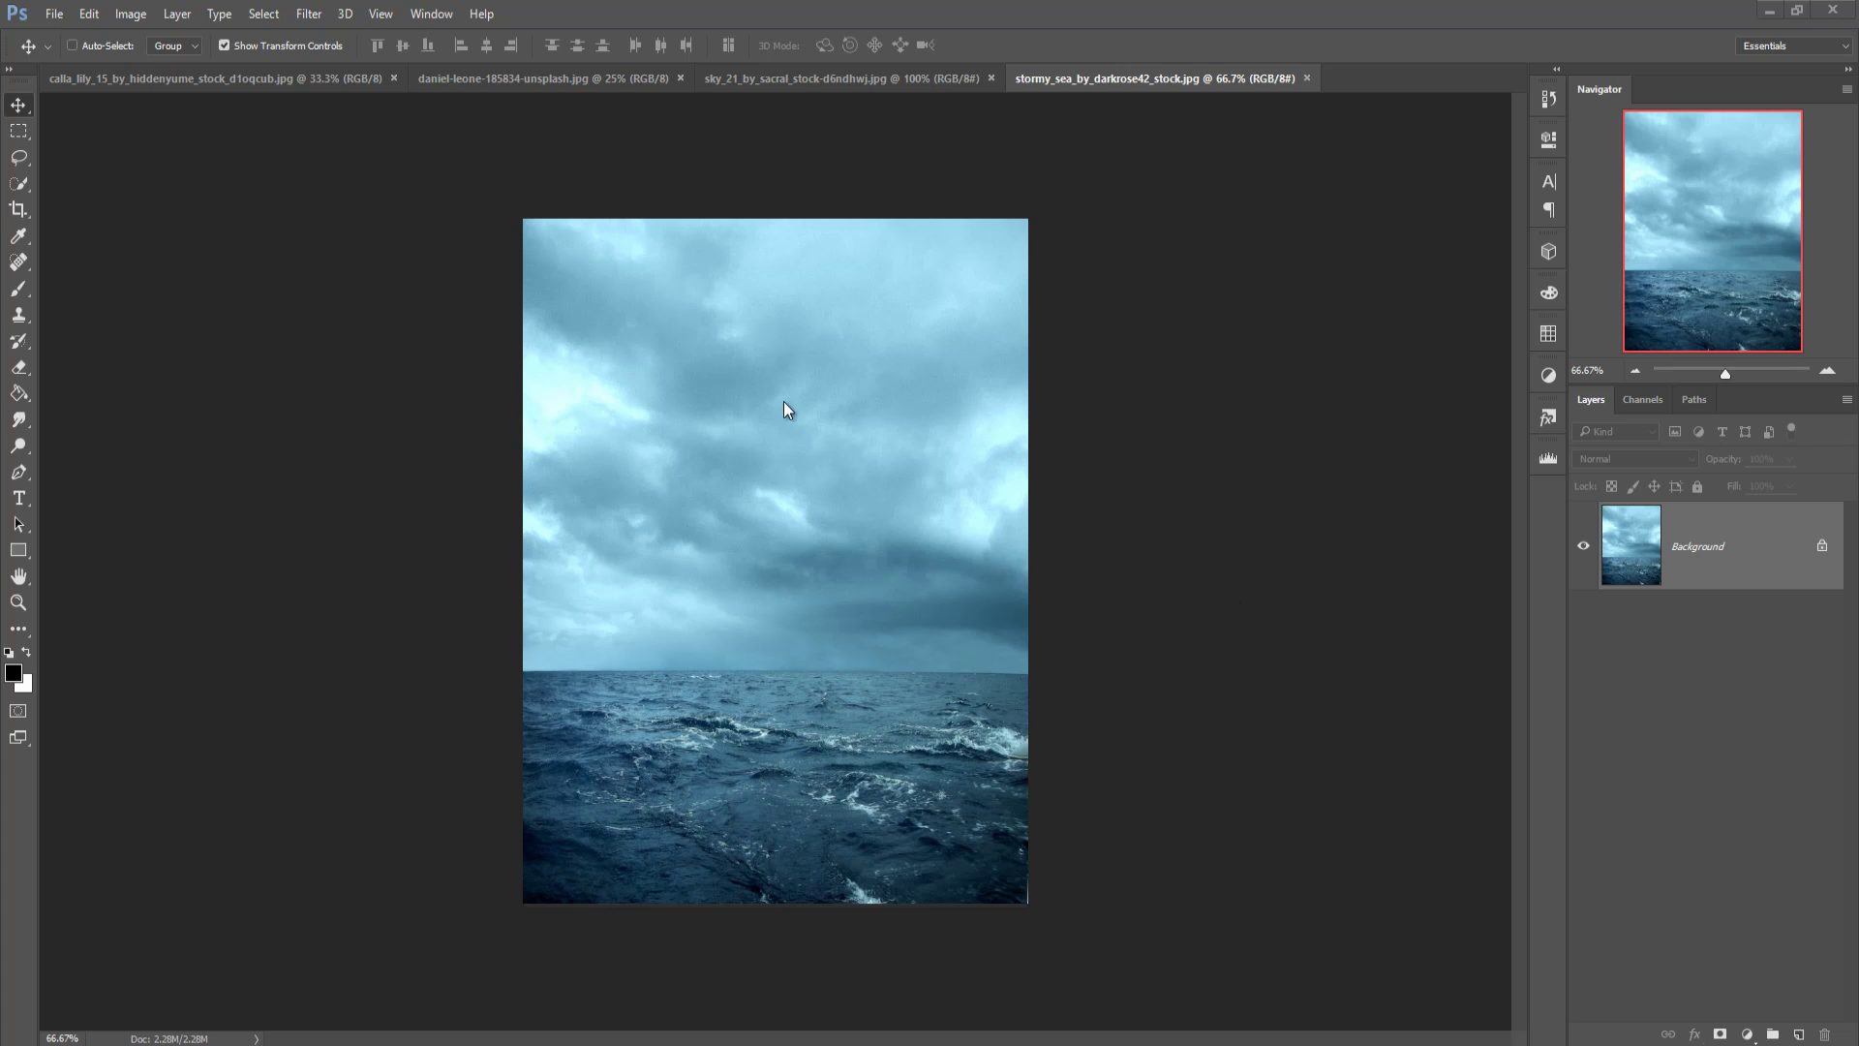
Step: Switch to the calla_lily_15 photo of the woman lying on the F. GREEN tombstone
left_click(197, 79)
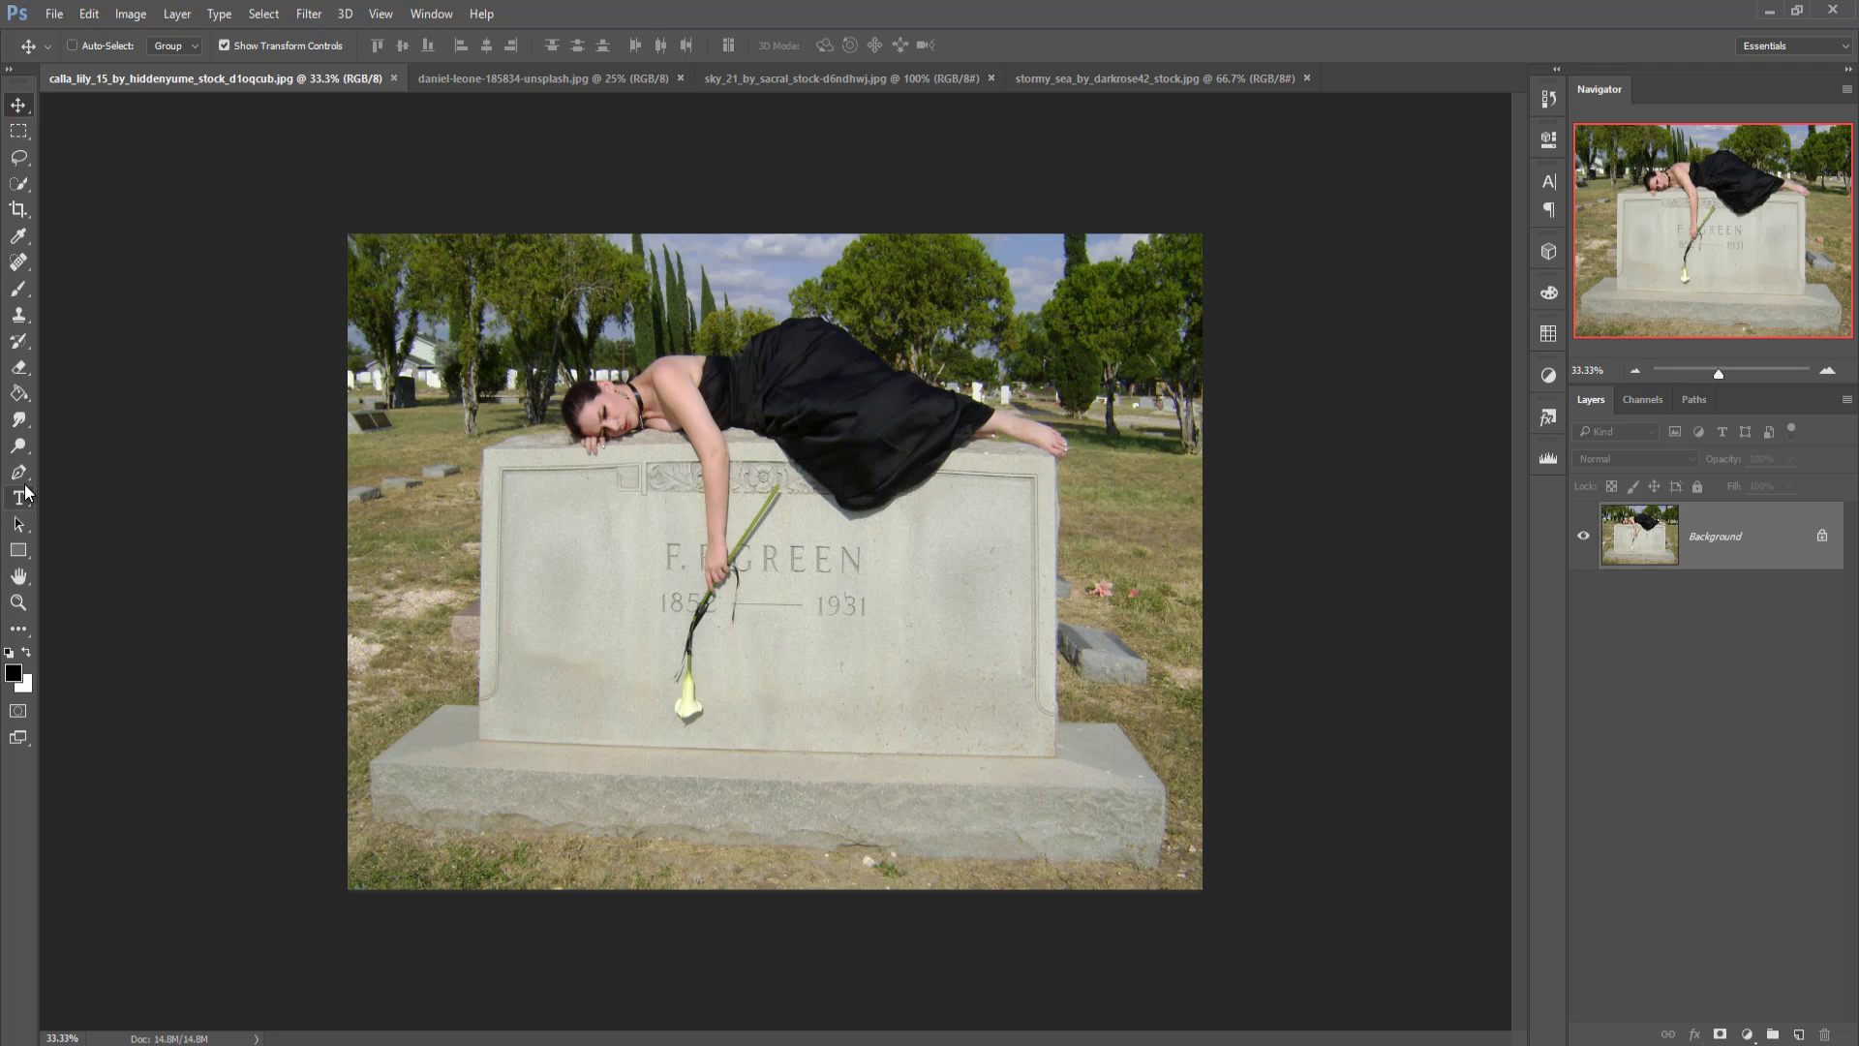
Step: Trace a Pen path around the woman and tombstone, starting at the stone's lower-right base
left_click_drag(25, 472, 78, 473)
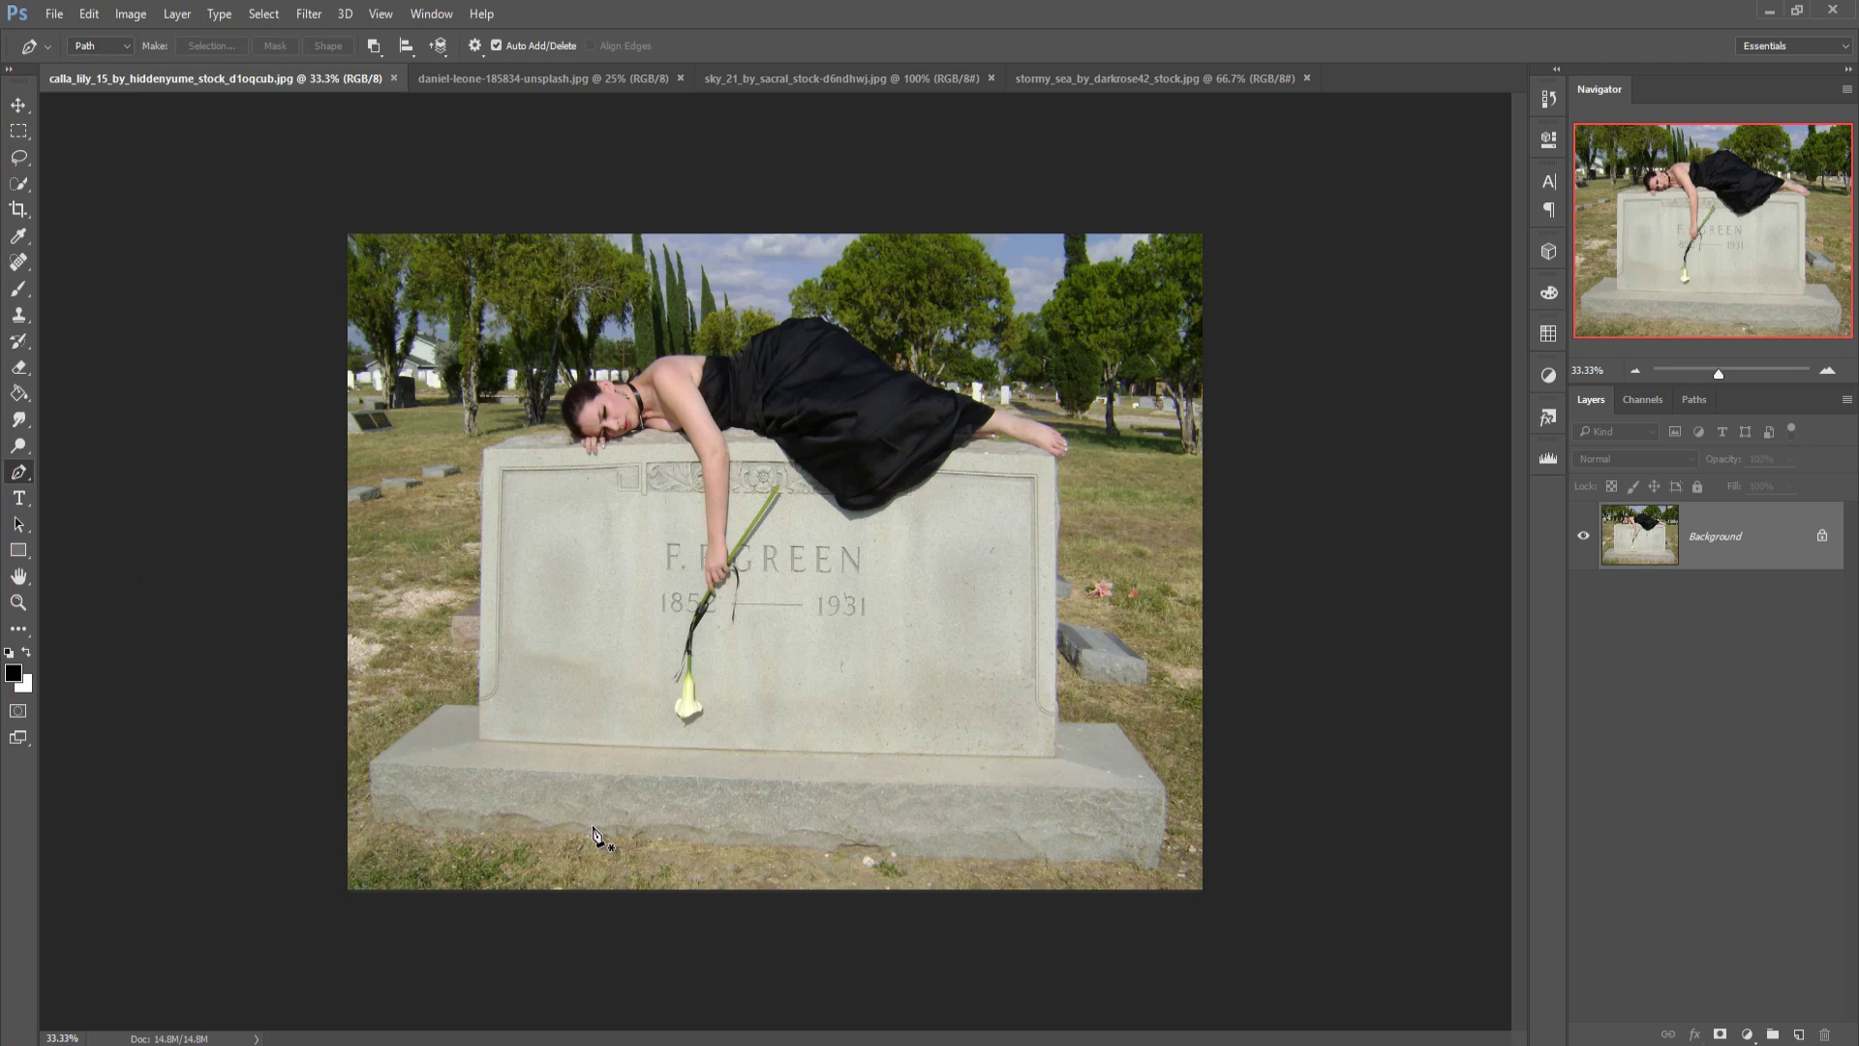
left_click(1146, 862)
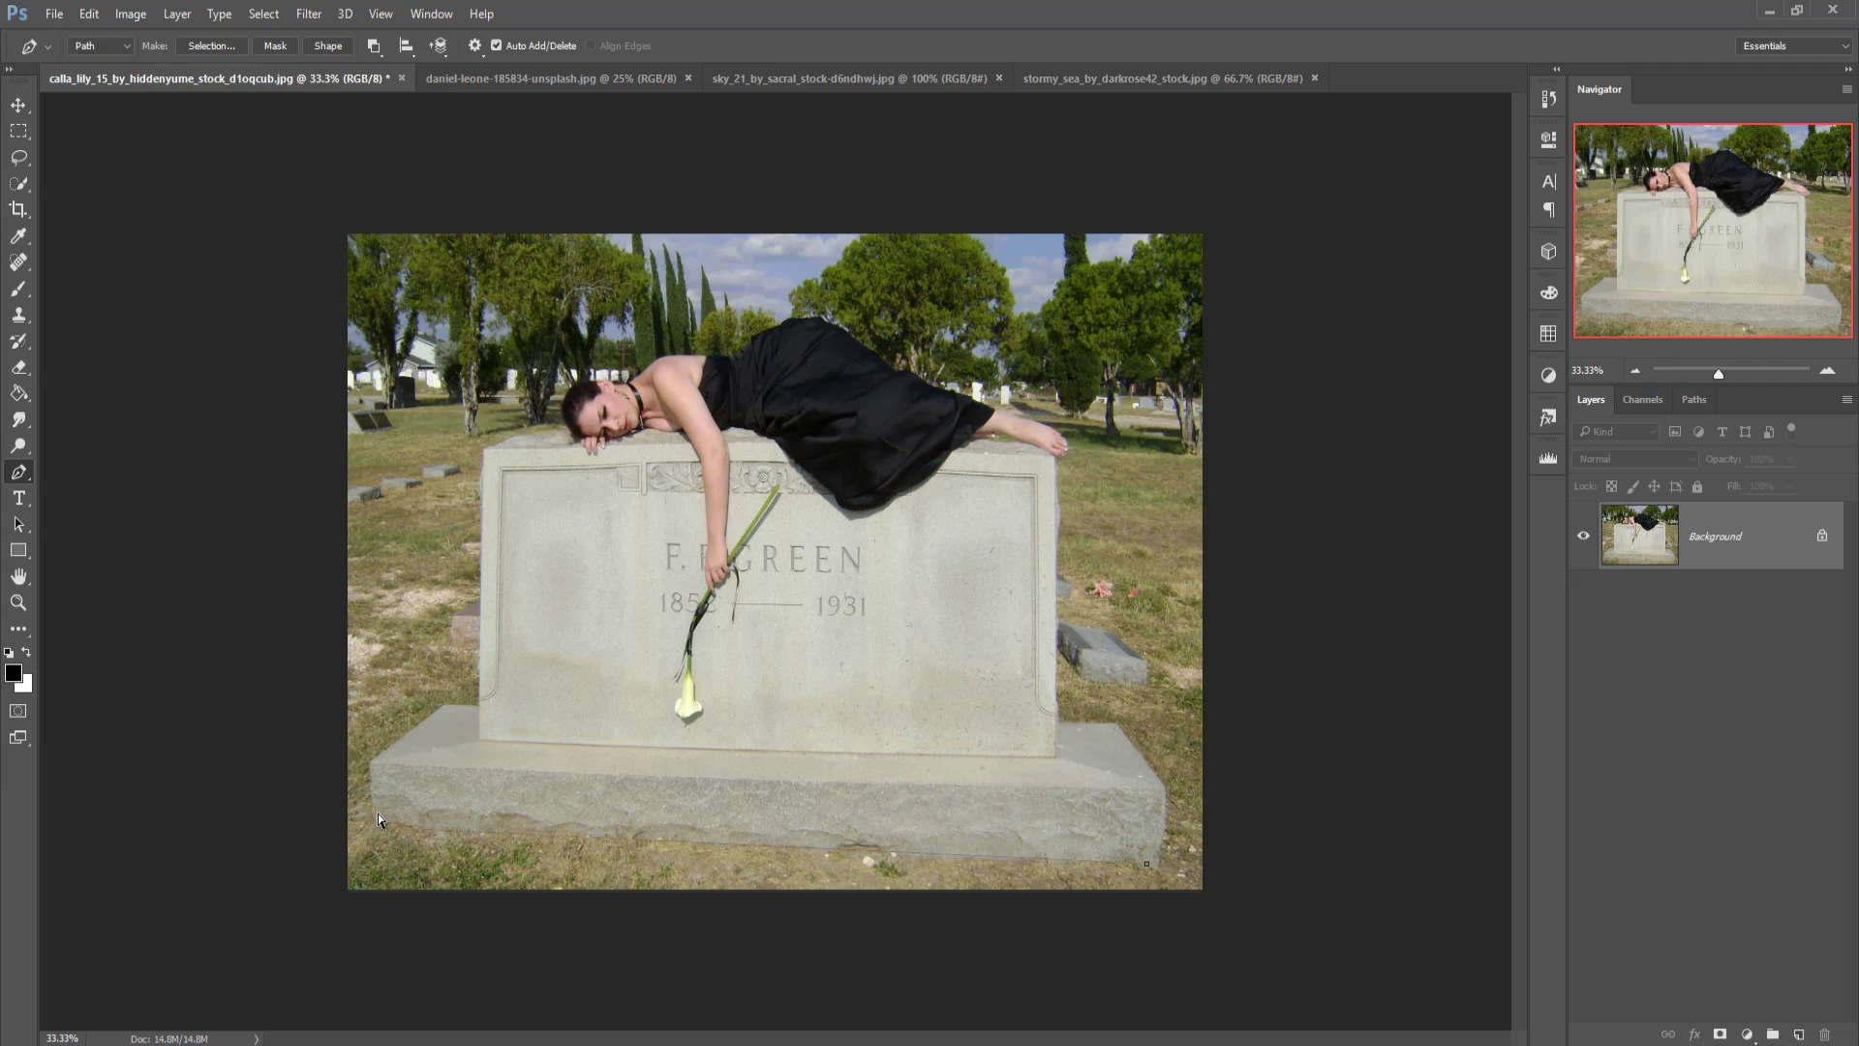
key("ctrl+plus")
key("ctrl+plus")
key("ctrl+plus")
key("ctrl+plus")
key("ctrl+plus")
key("ctrl+plus")
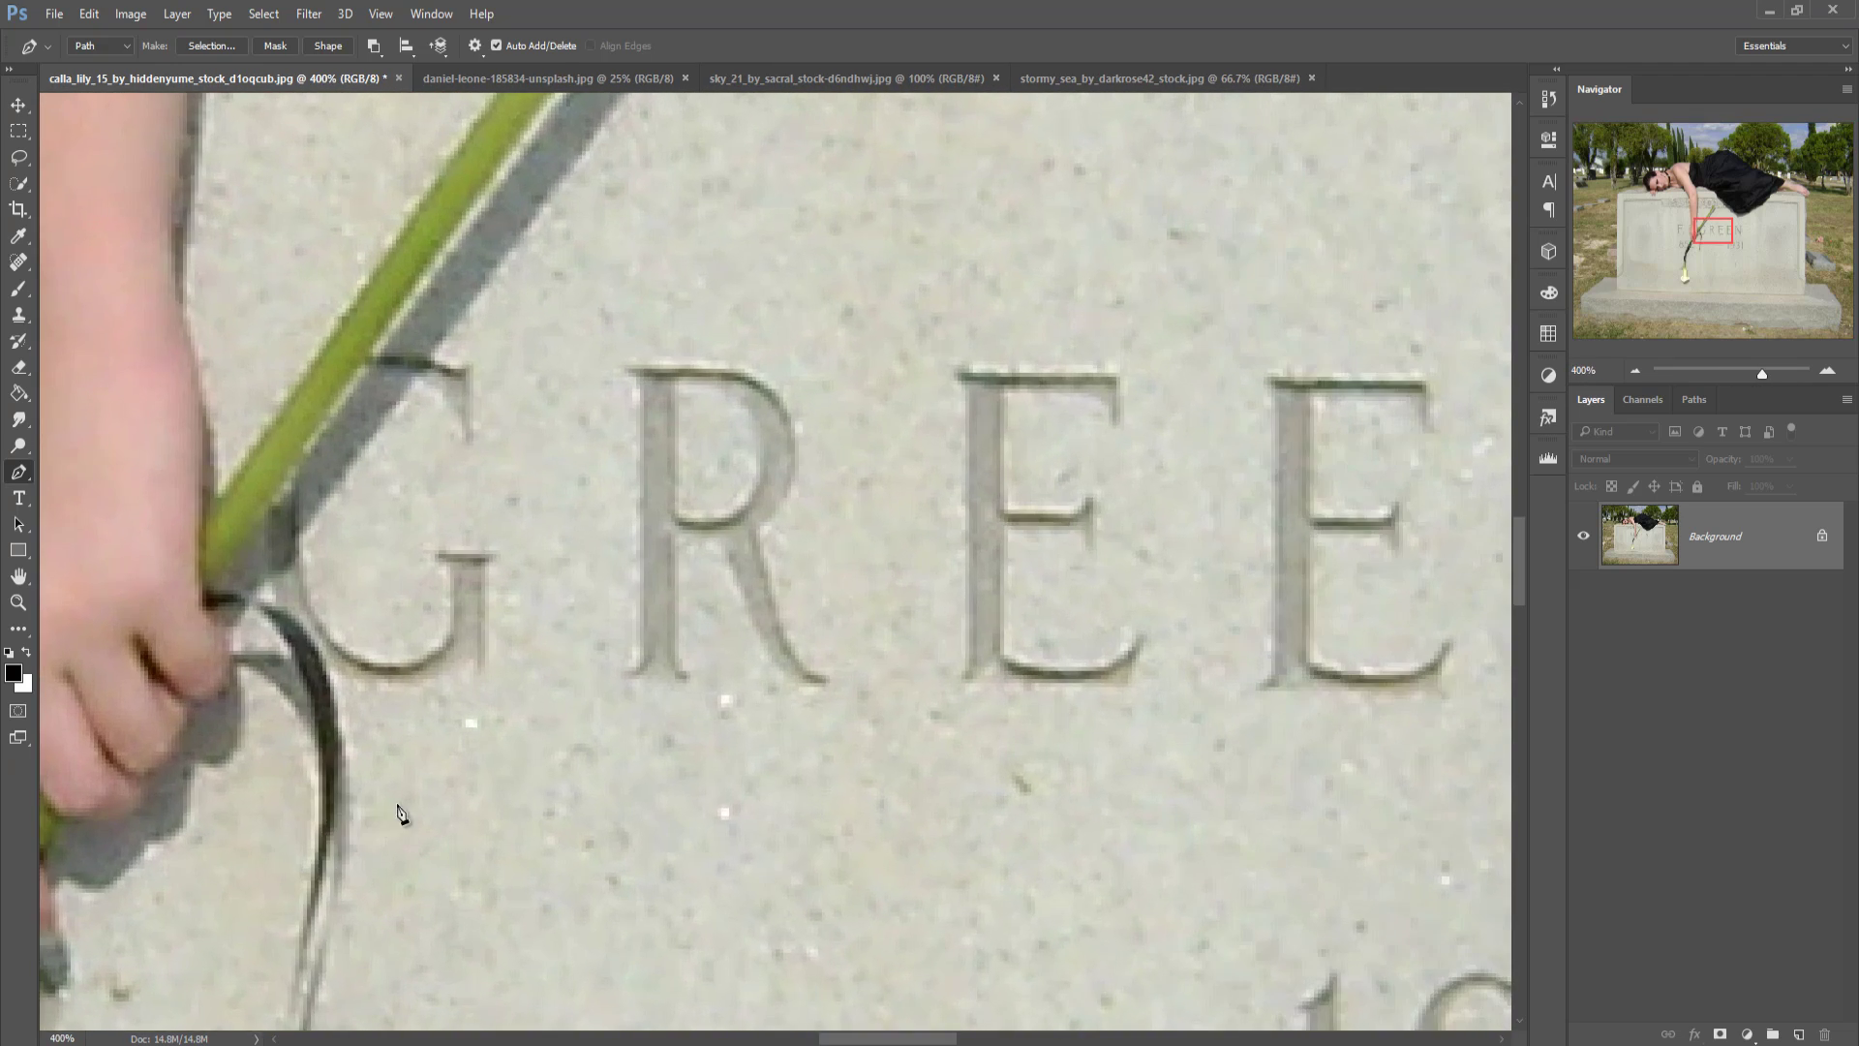
left_click_drag(401, 815, 1091, 329)
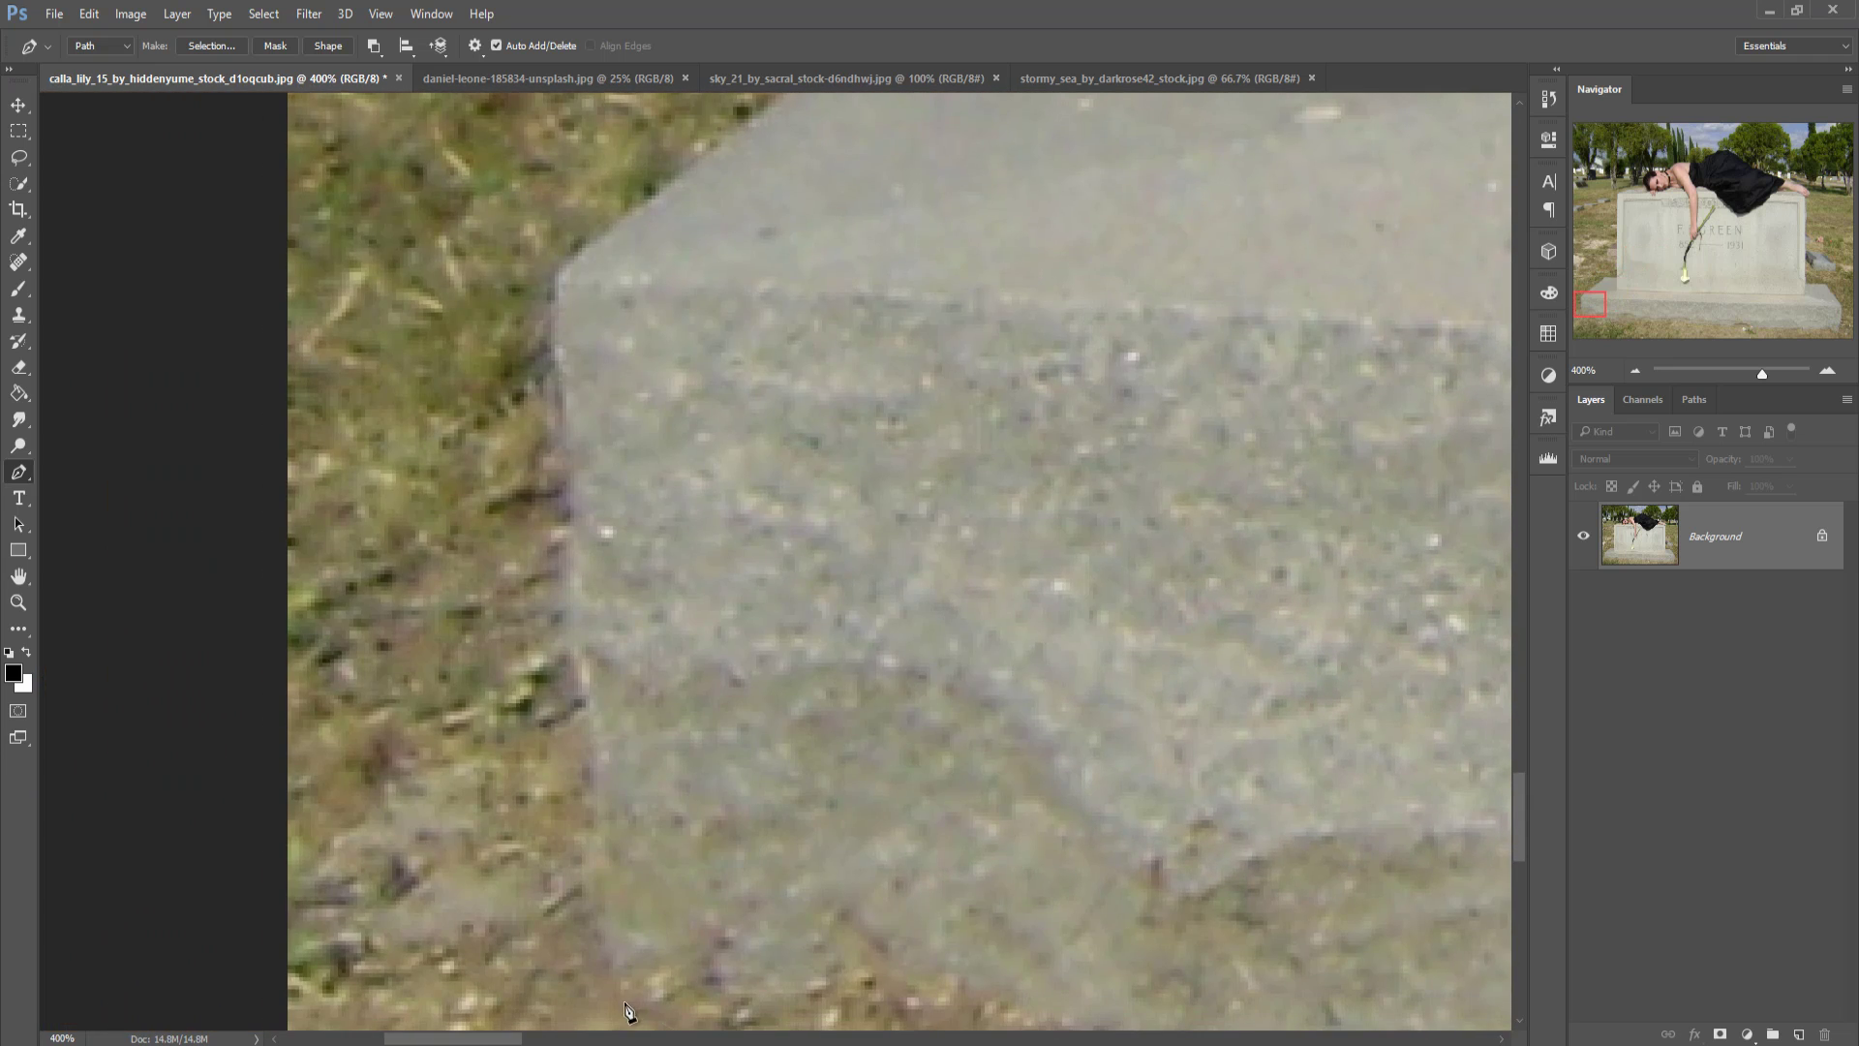
left_click_drag(624, 1002, 606, 956)
left_click_drag(597, 901, 604, 855)
left_click_drag(597, 731, 589, 679)
left_click_drag(582, 651, 582, 606)
left_click_drag(572, 411, 566, 368)
left_click_drag(569, 288, 565, 277)
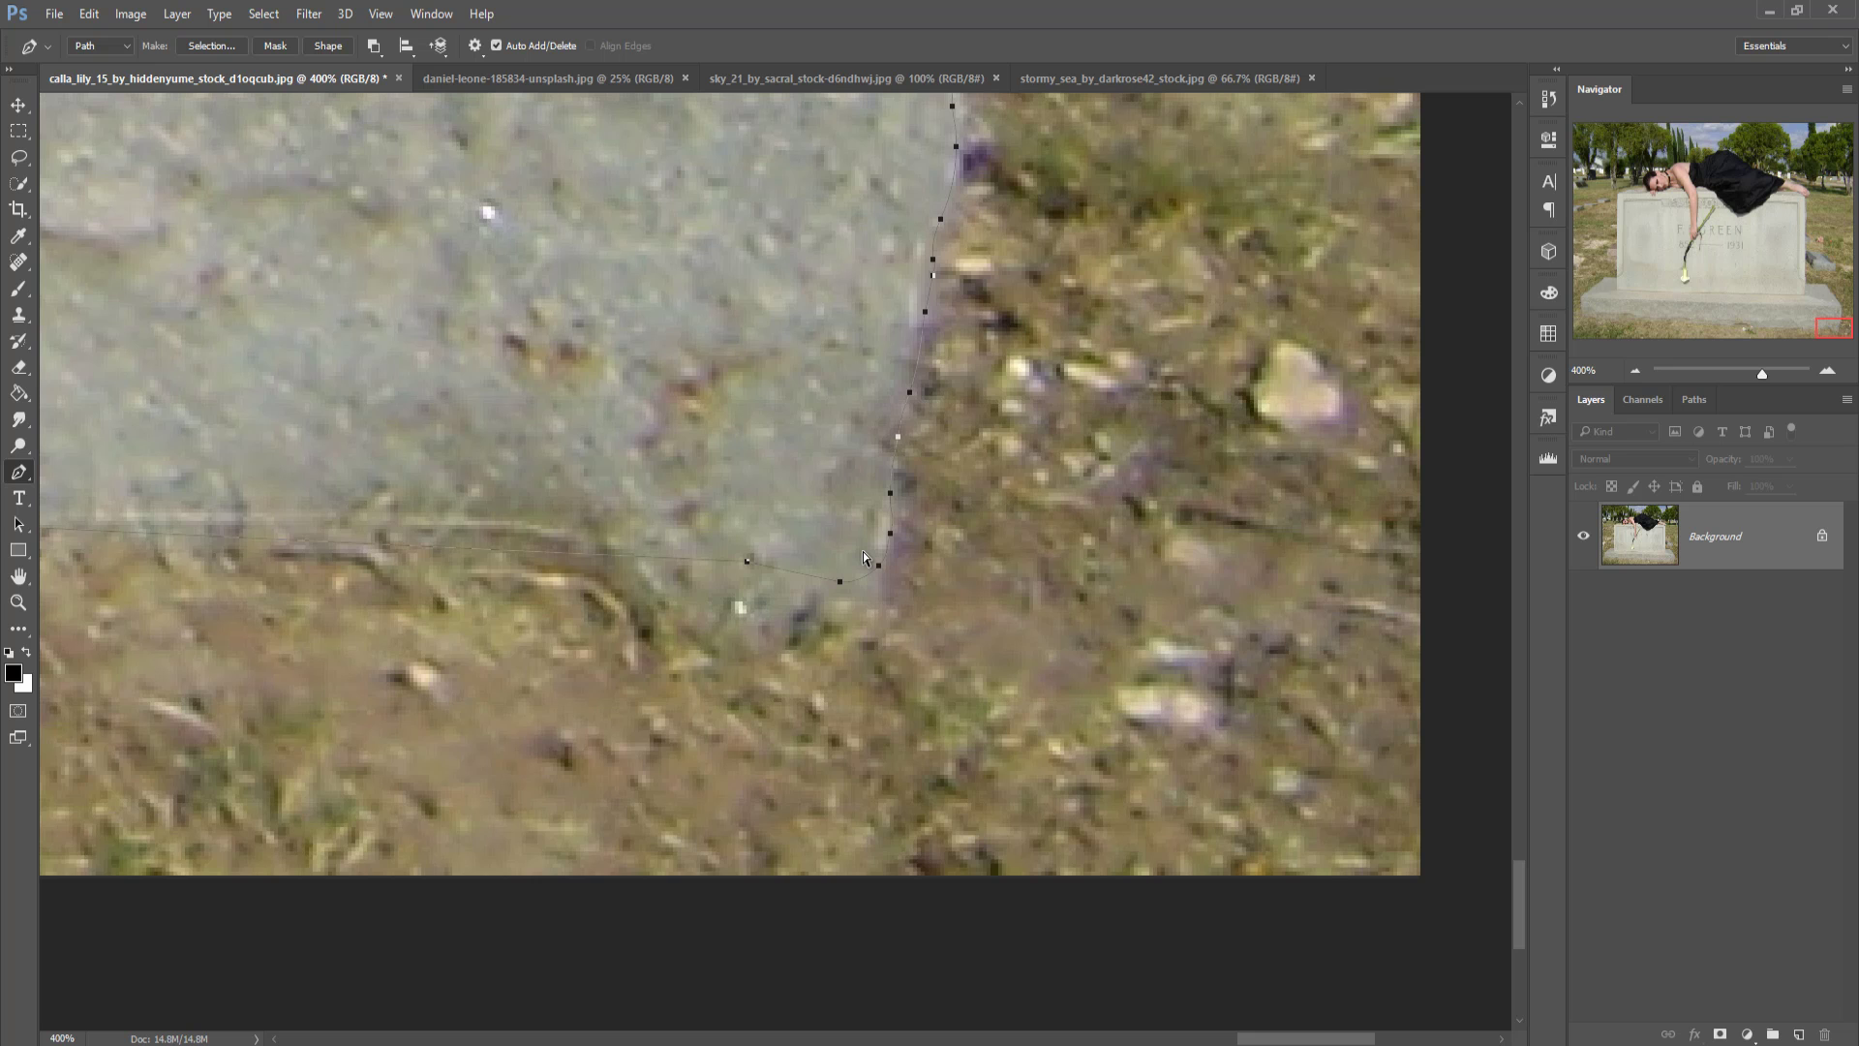
scroll(862, 550, "down", 5)
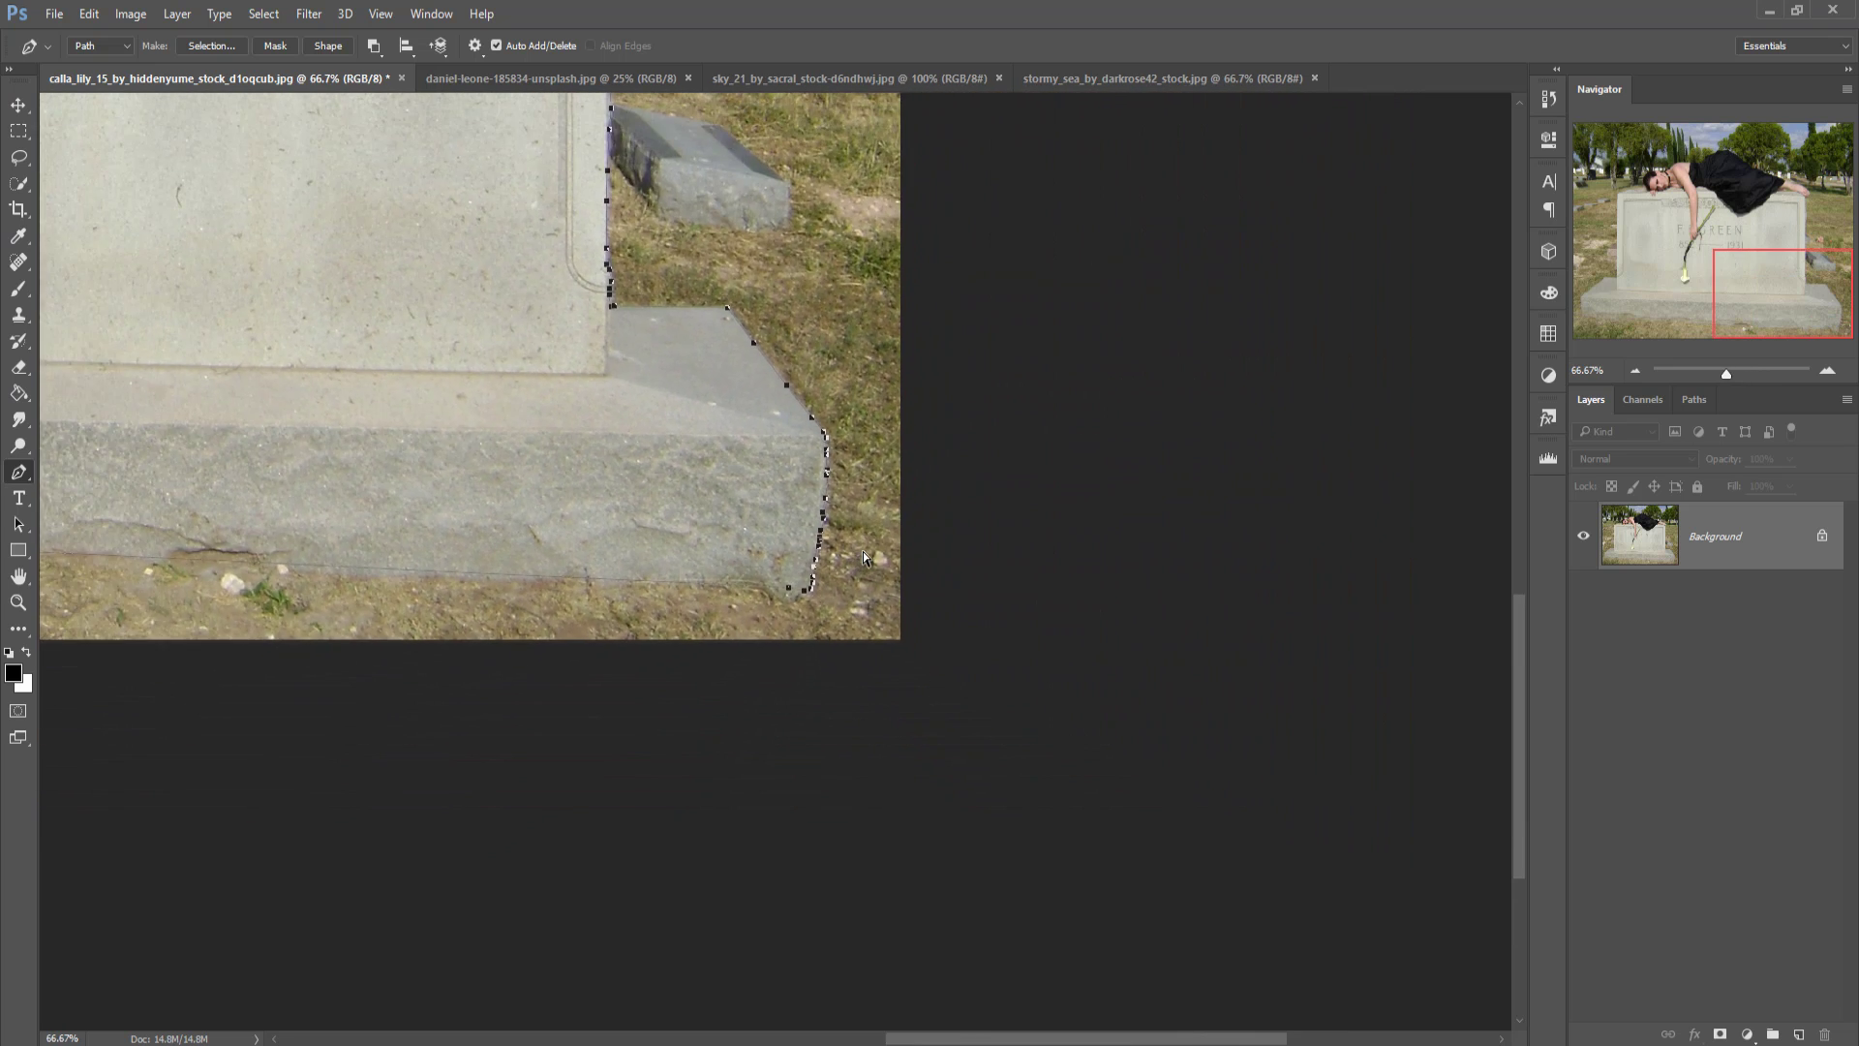
scroll(862, 550, "down", 2)
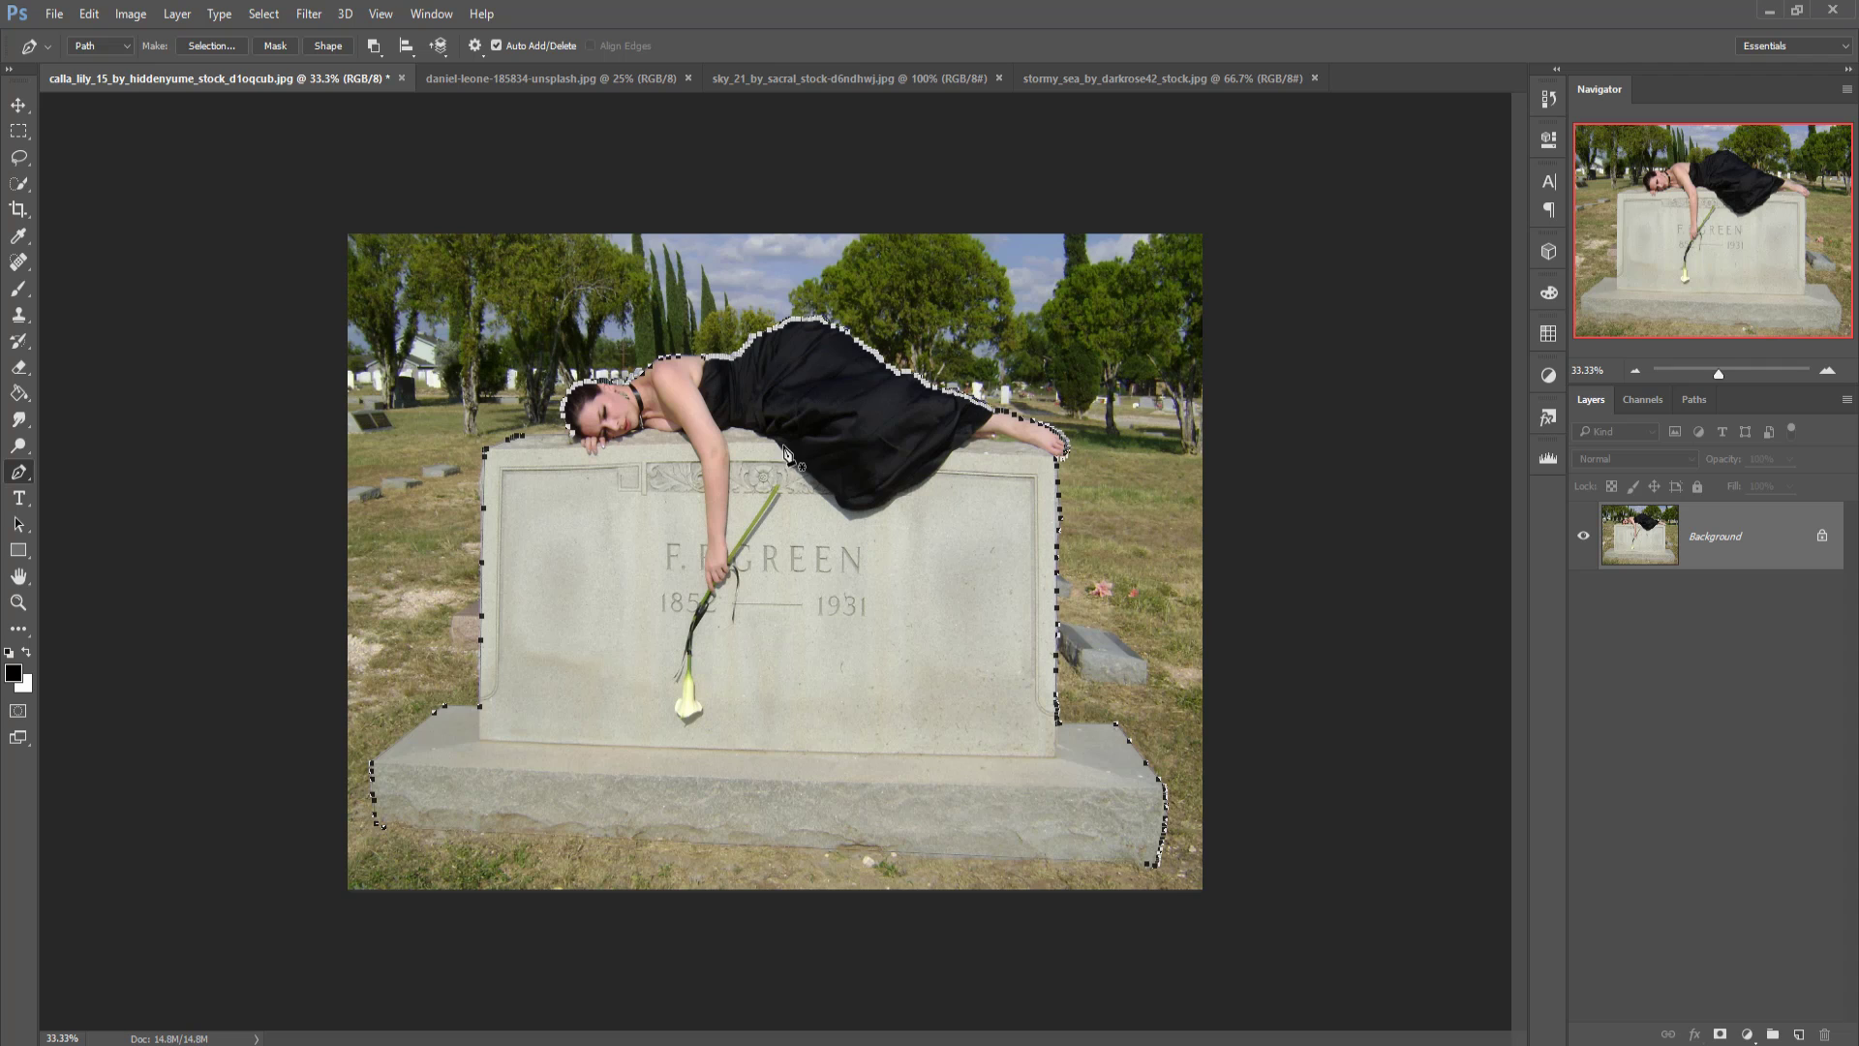
Step: Convert the traced path into a selection and invert it
right_click(782, 445)
left_click(920, 542)
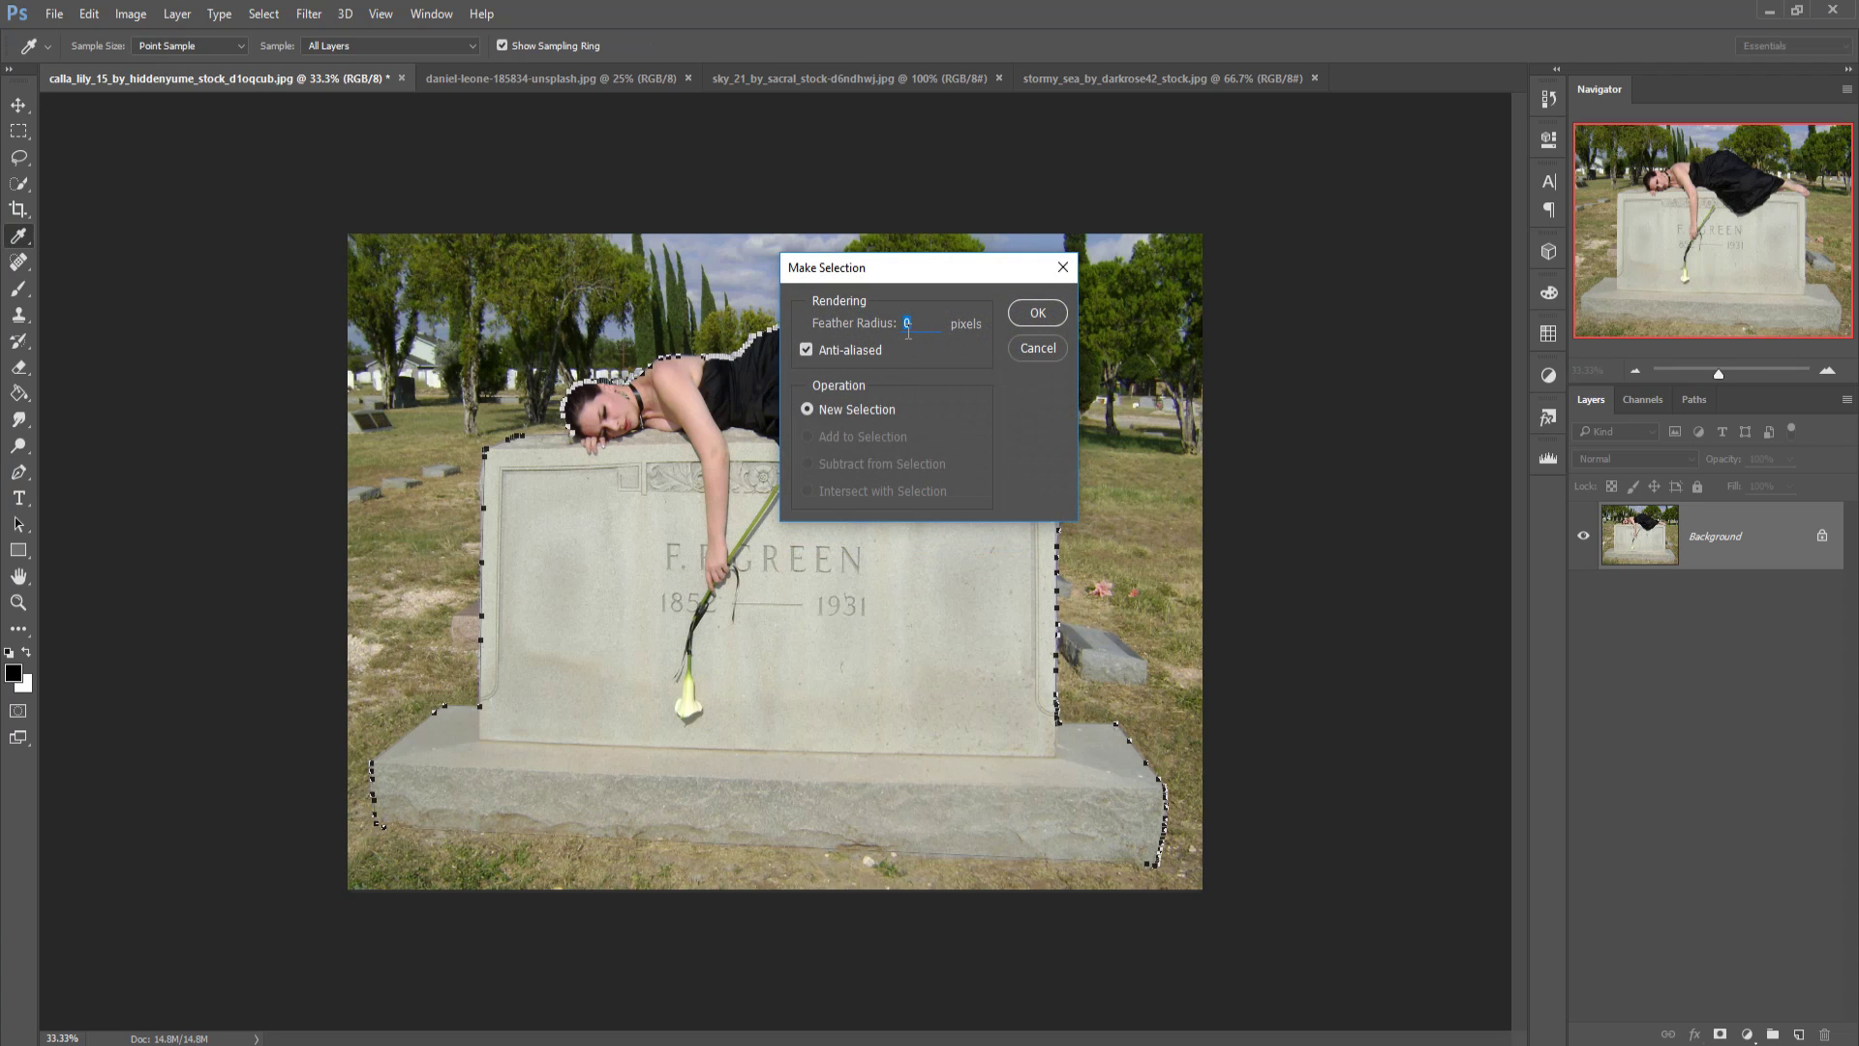
left_click(1036, 313)
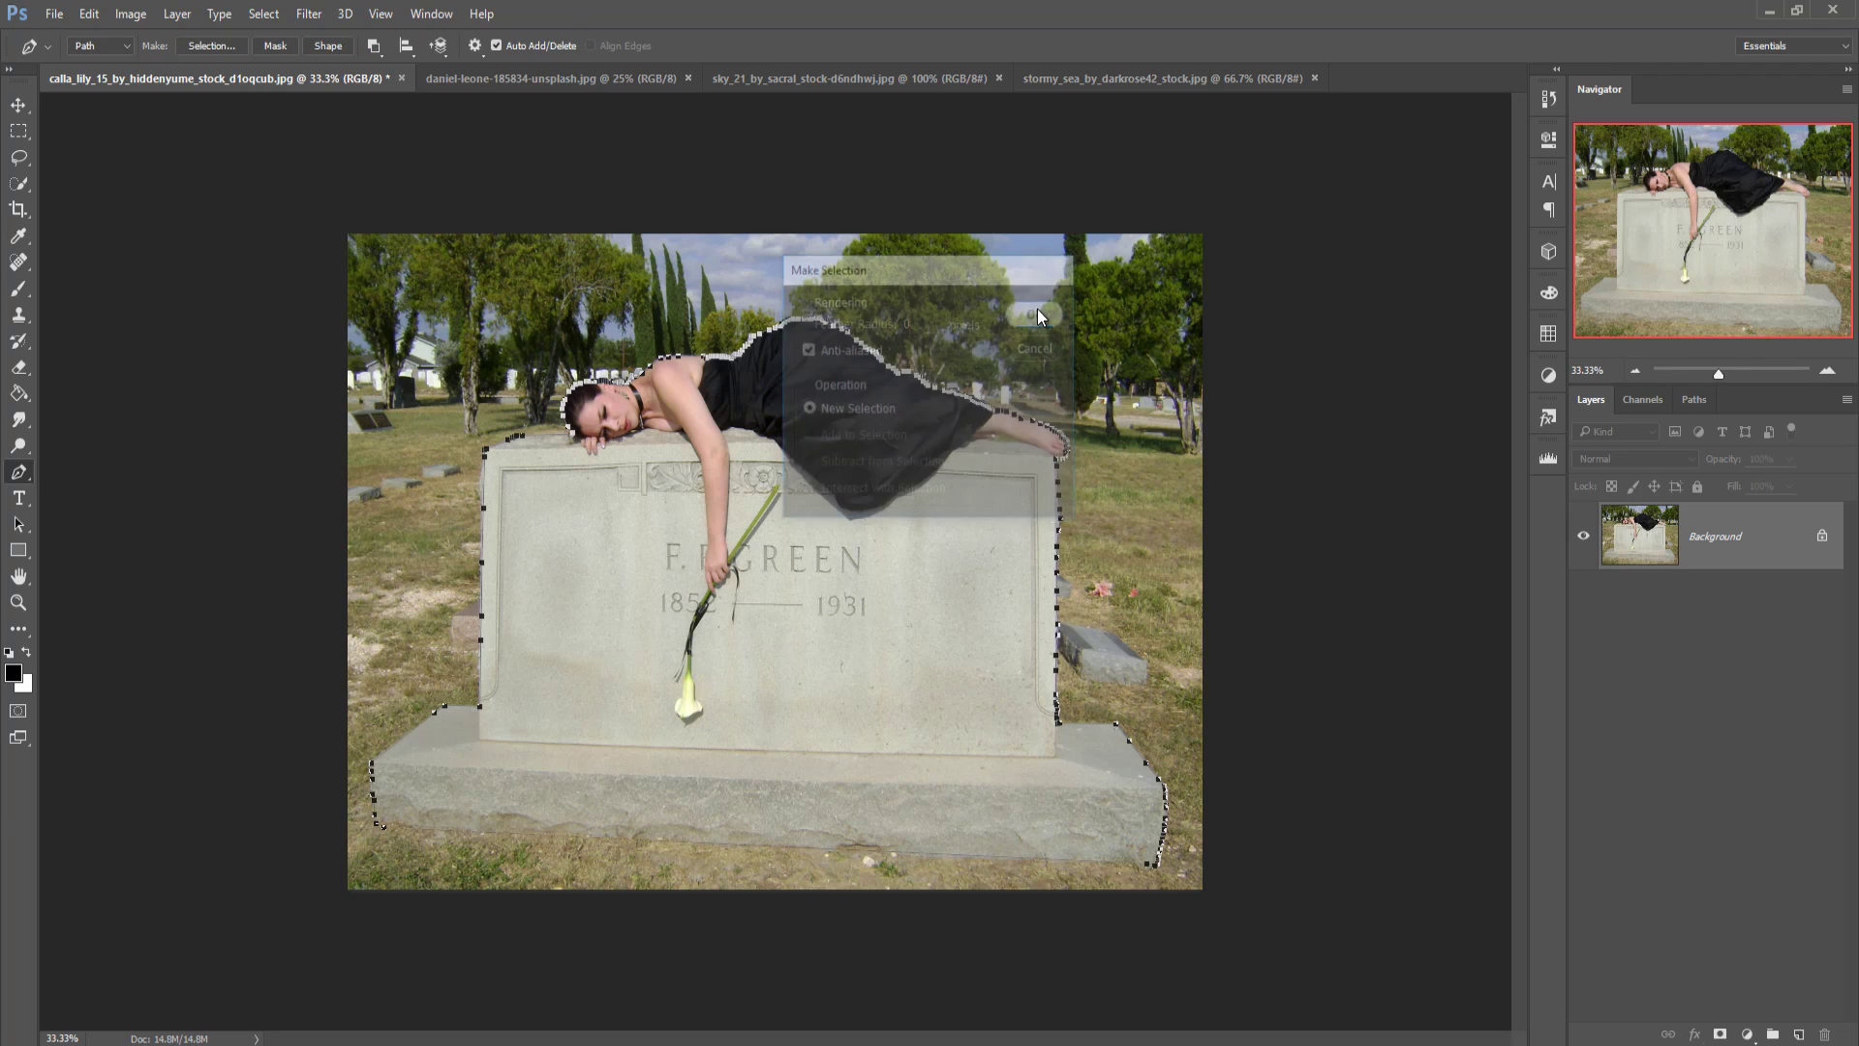
left_click(263, 13)
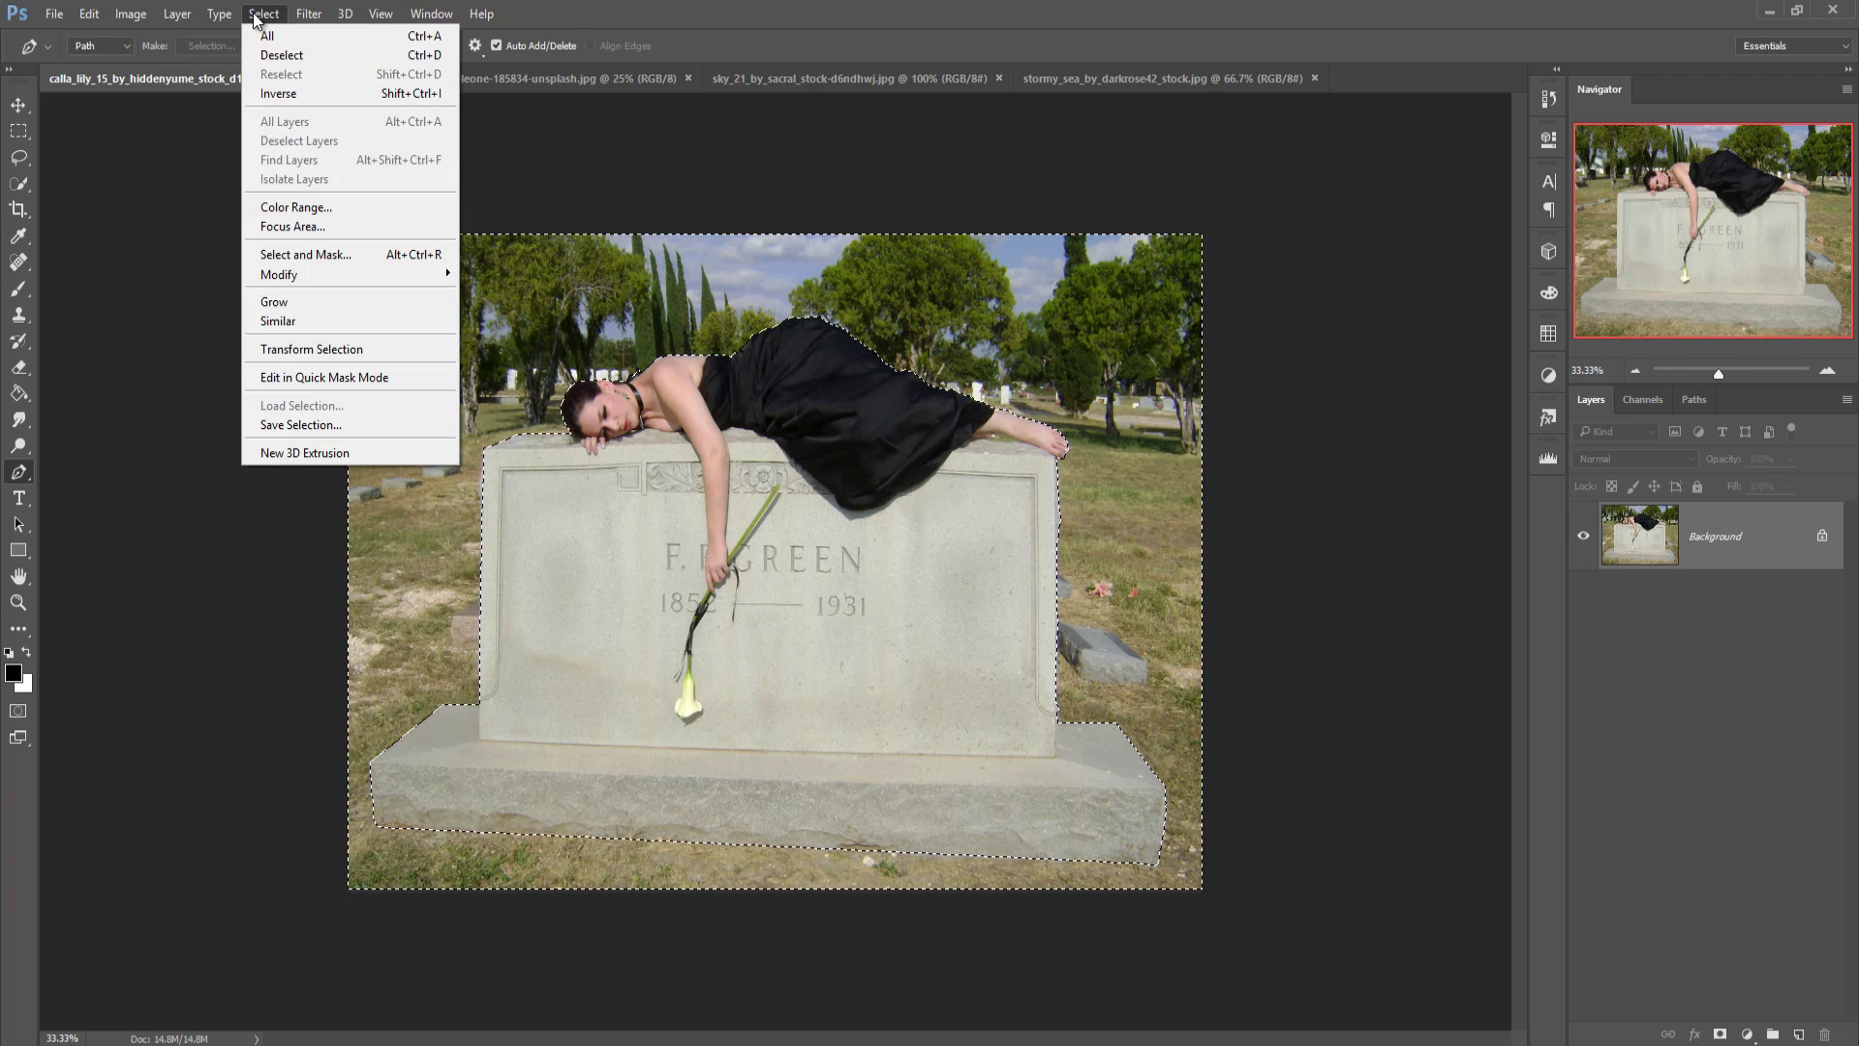
left_click(283, 100)
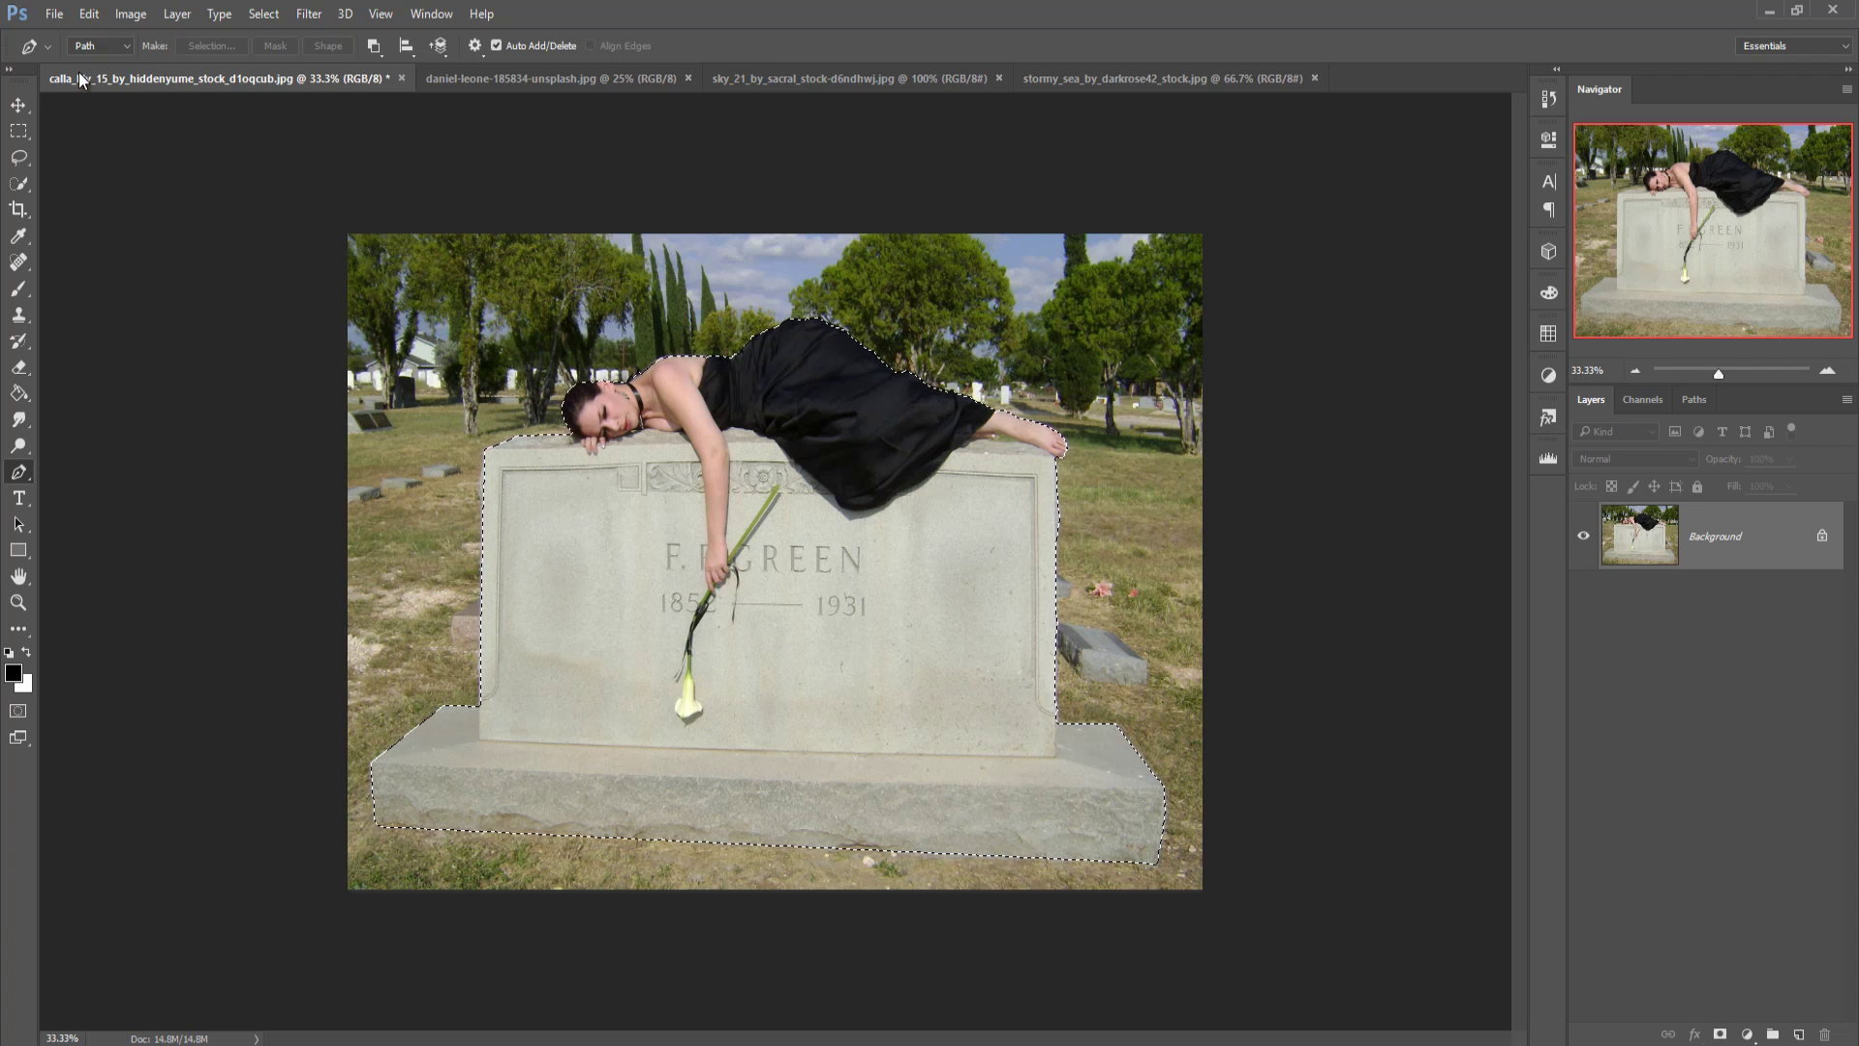
Step: Create Untitled-1 from the 1920 px X 1080 px preset at 300 pixels/inch
left_click(54, 14)
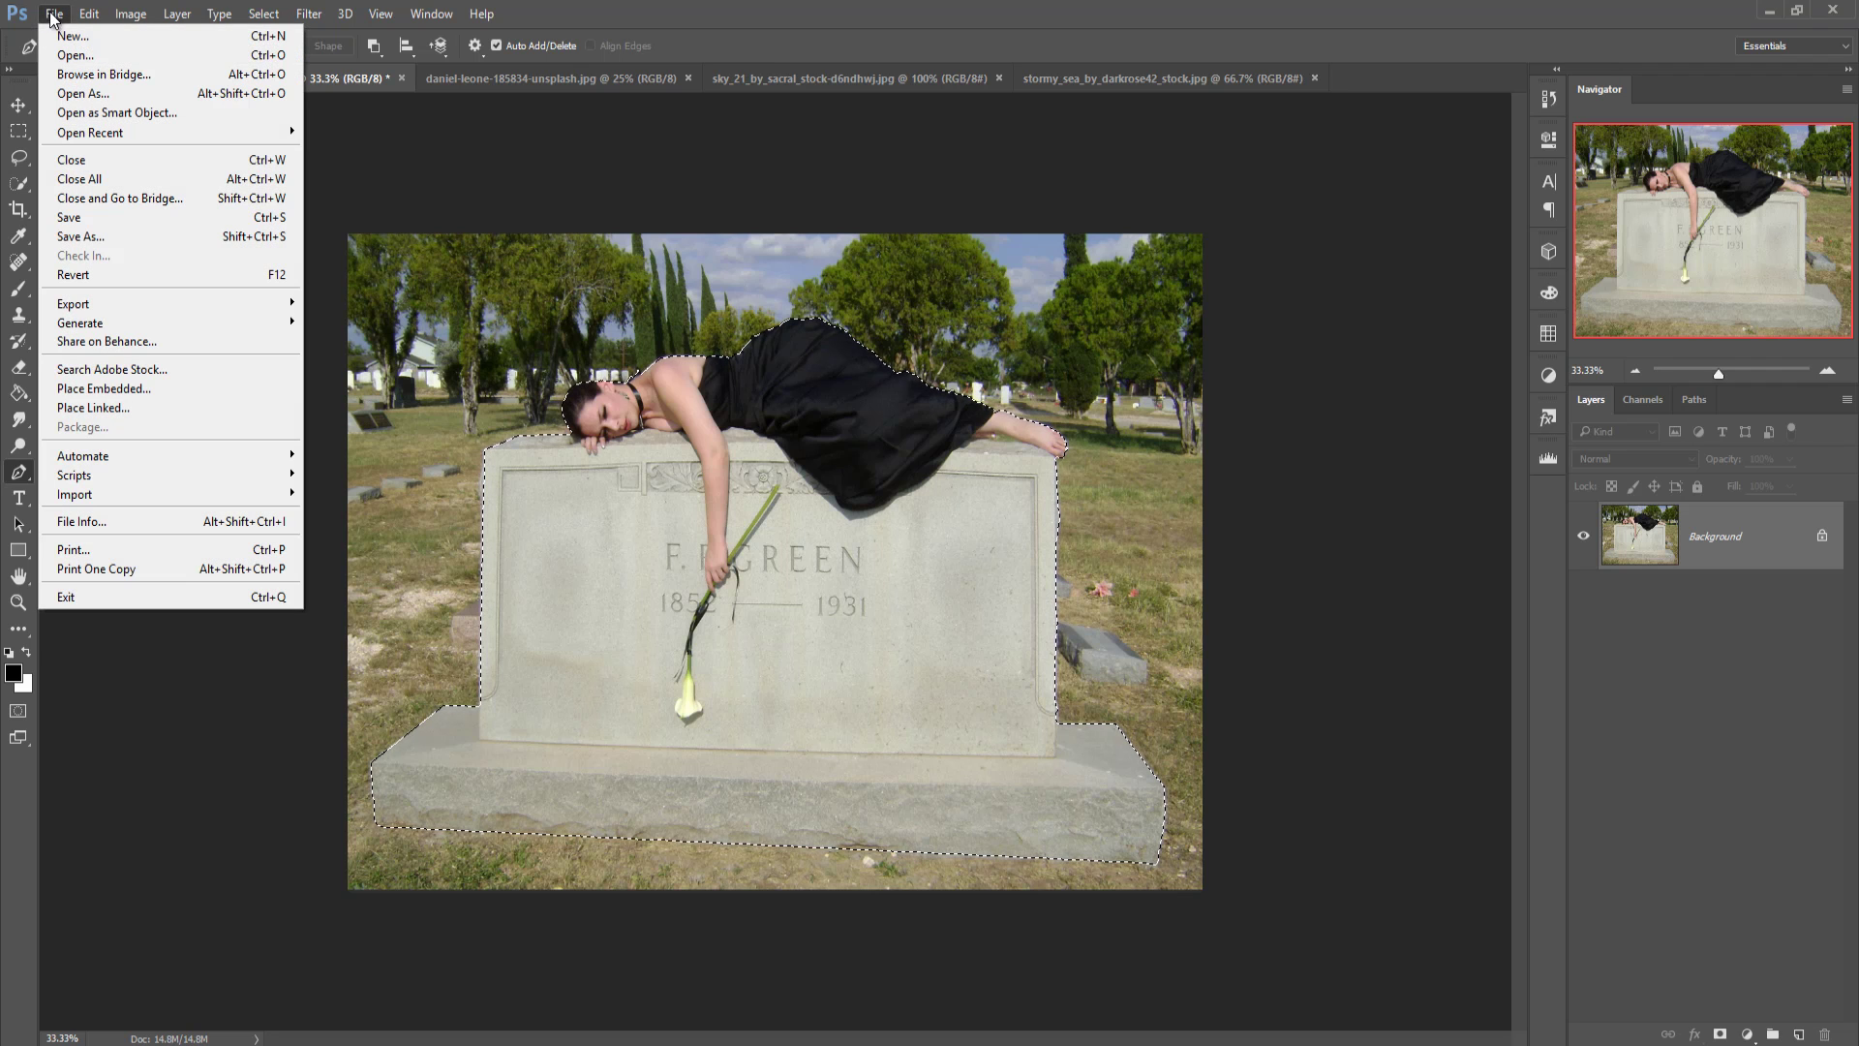
left_click(62, 36)
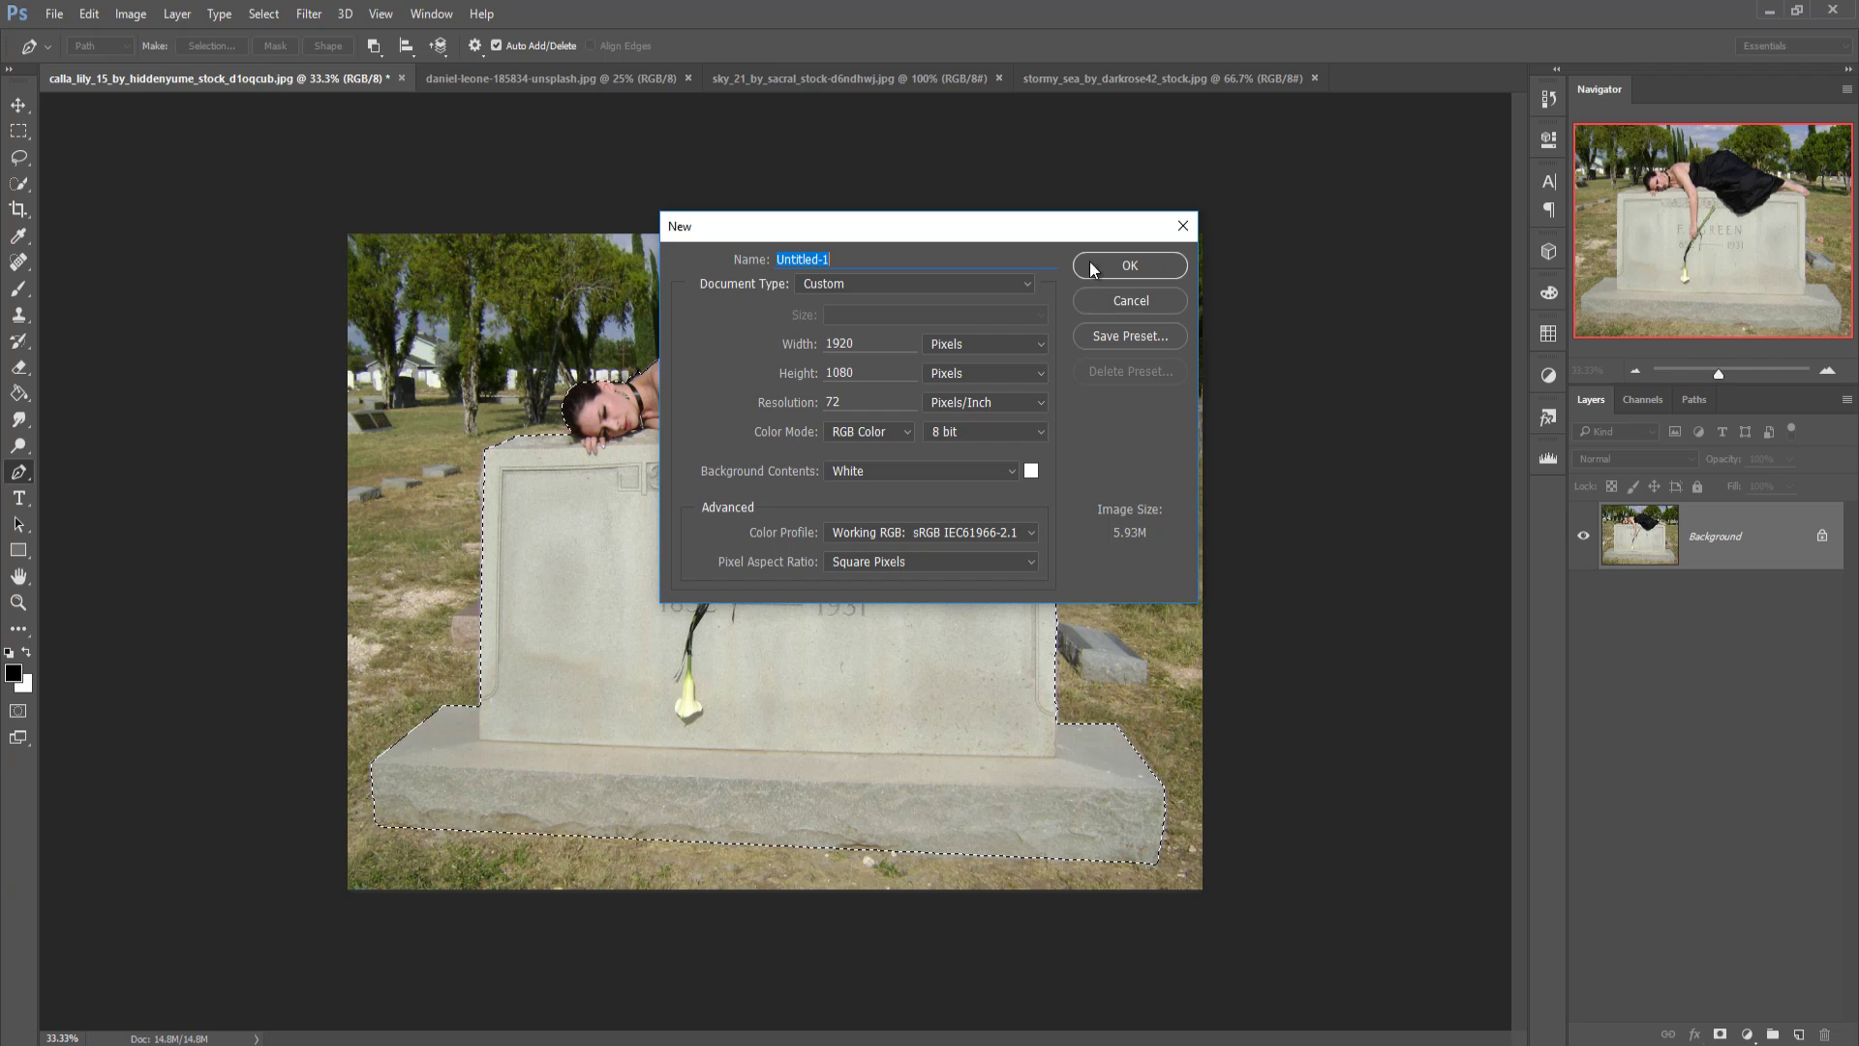
left_click(1029, 283)
left_click(884, 373)
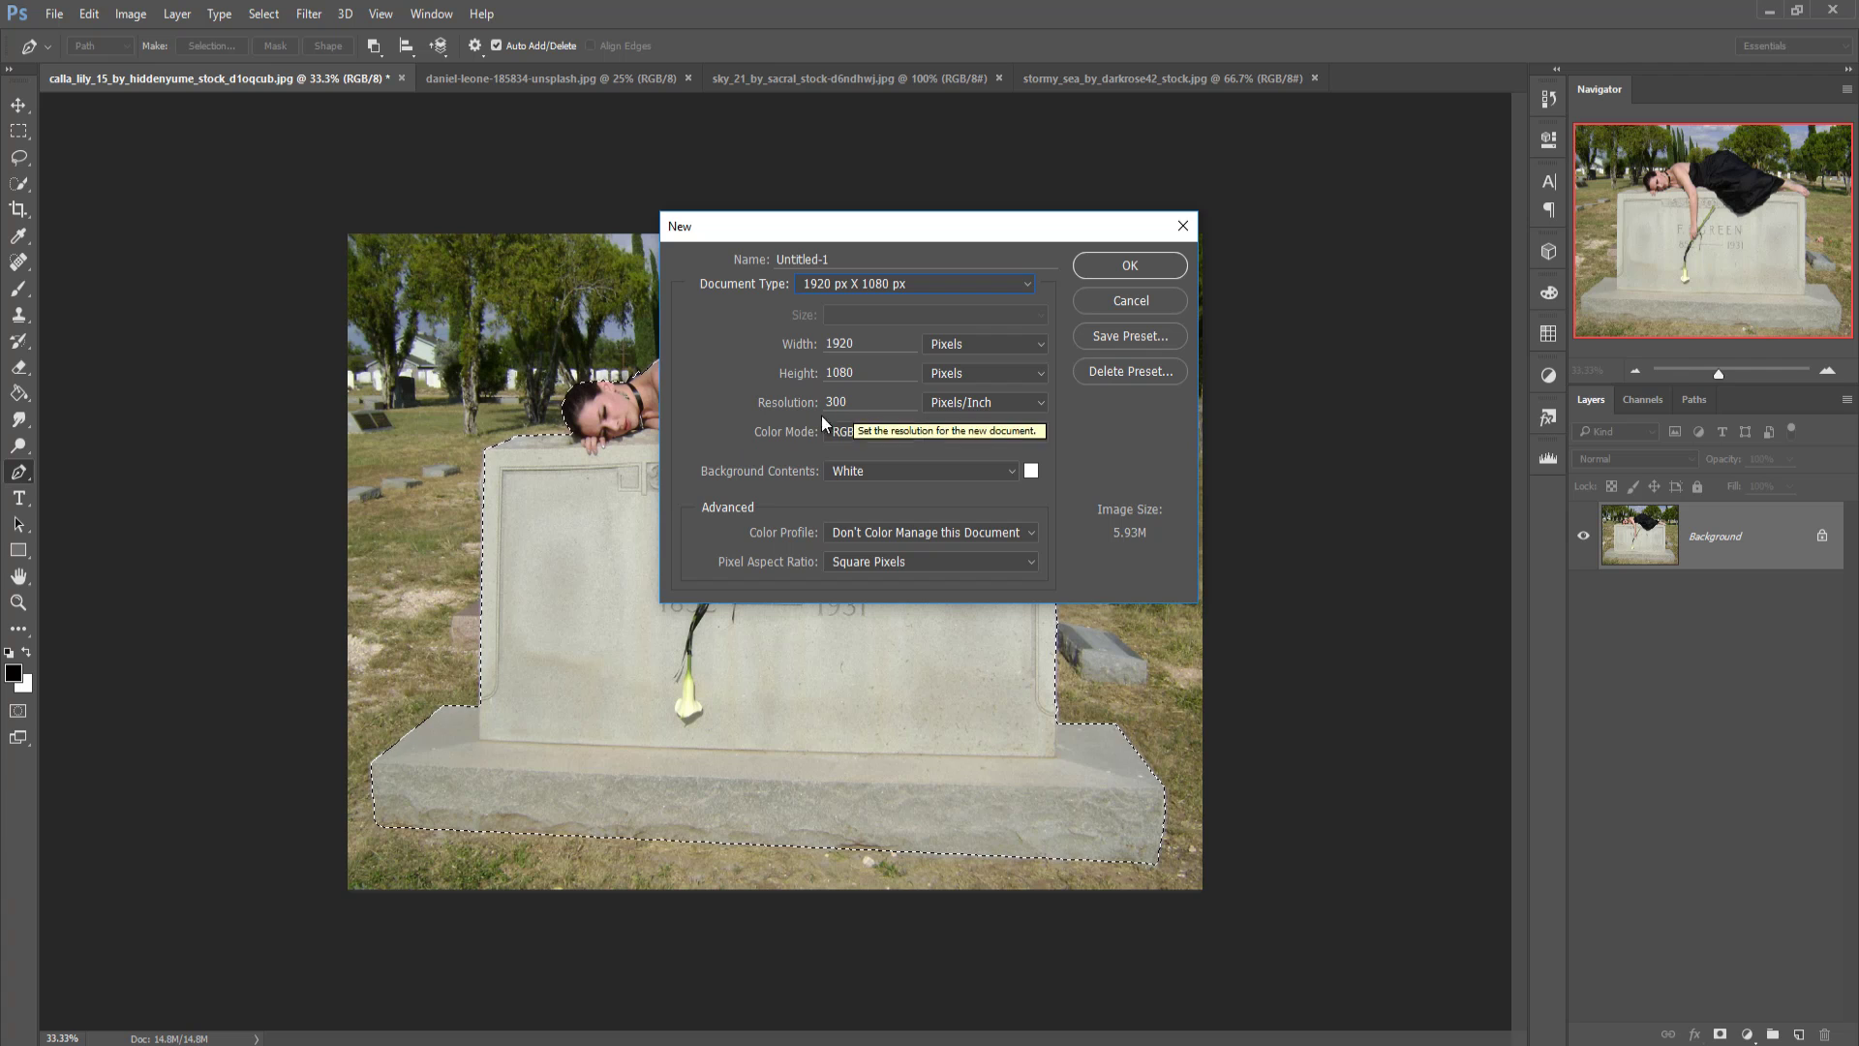
double_click(855, 406)
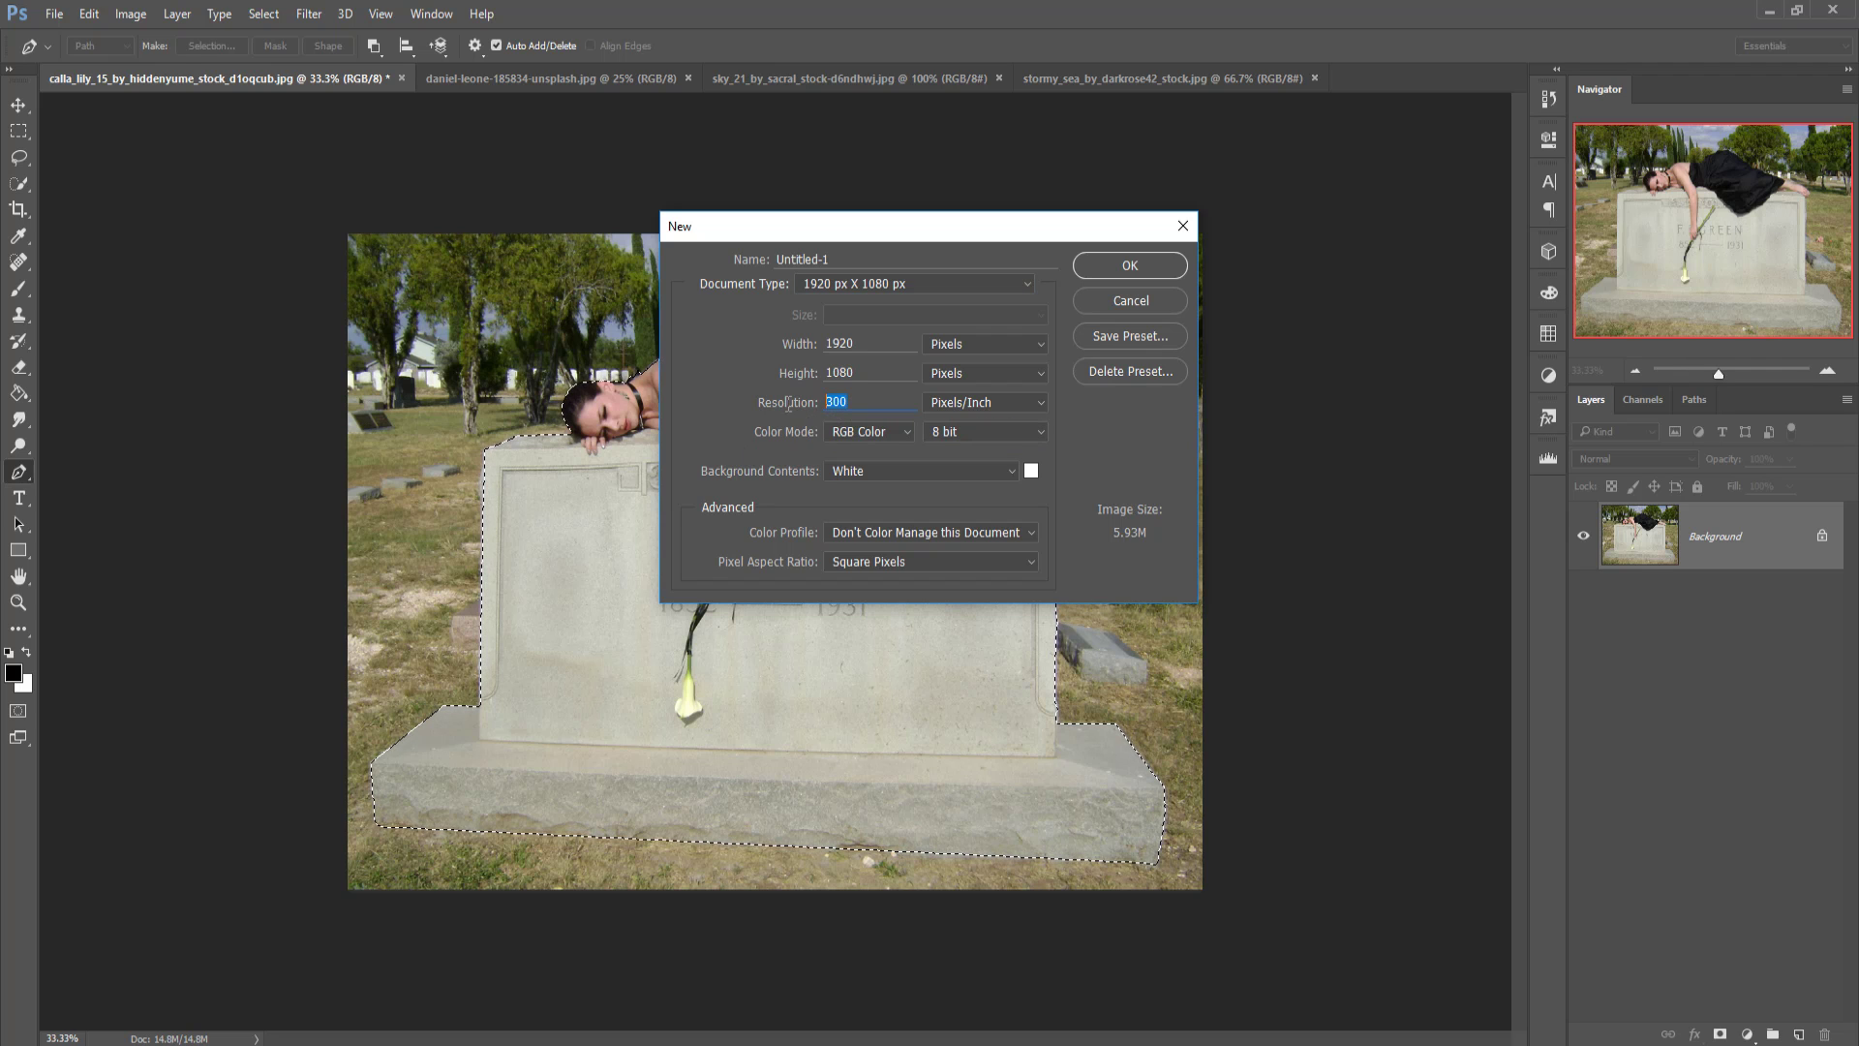
left_click(1121, 258)
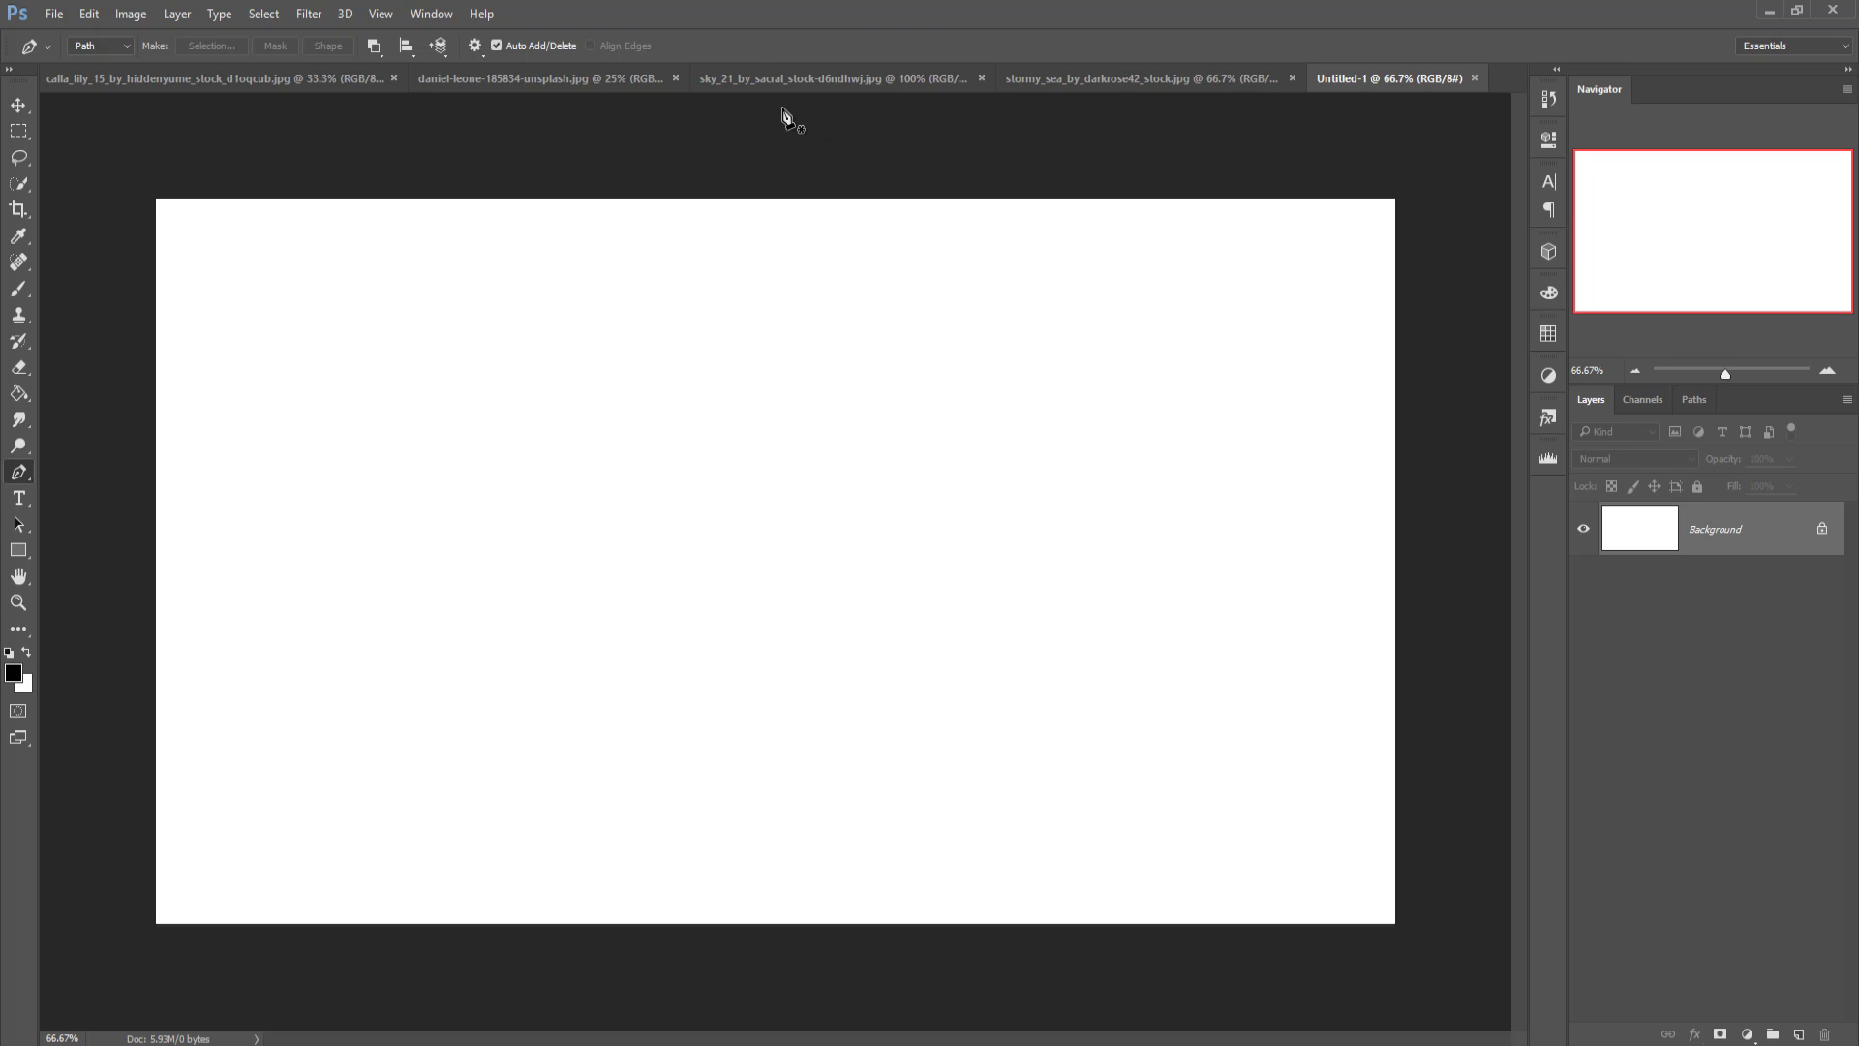
Step: Drag the selected woman and tombstone from calla_lily into Untitled-1 as Layer 1
left_click(183, 77)
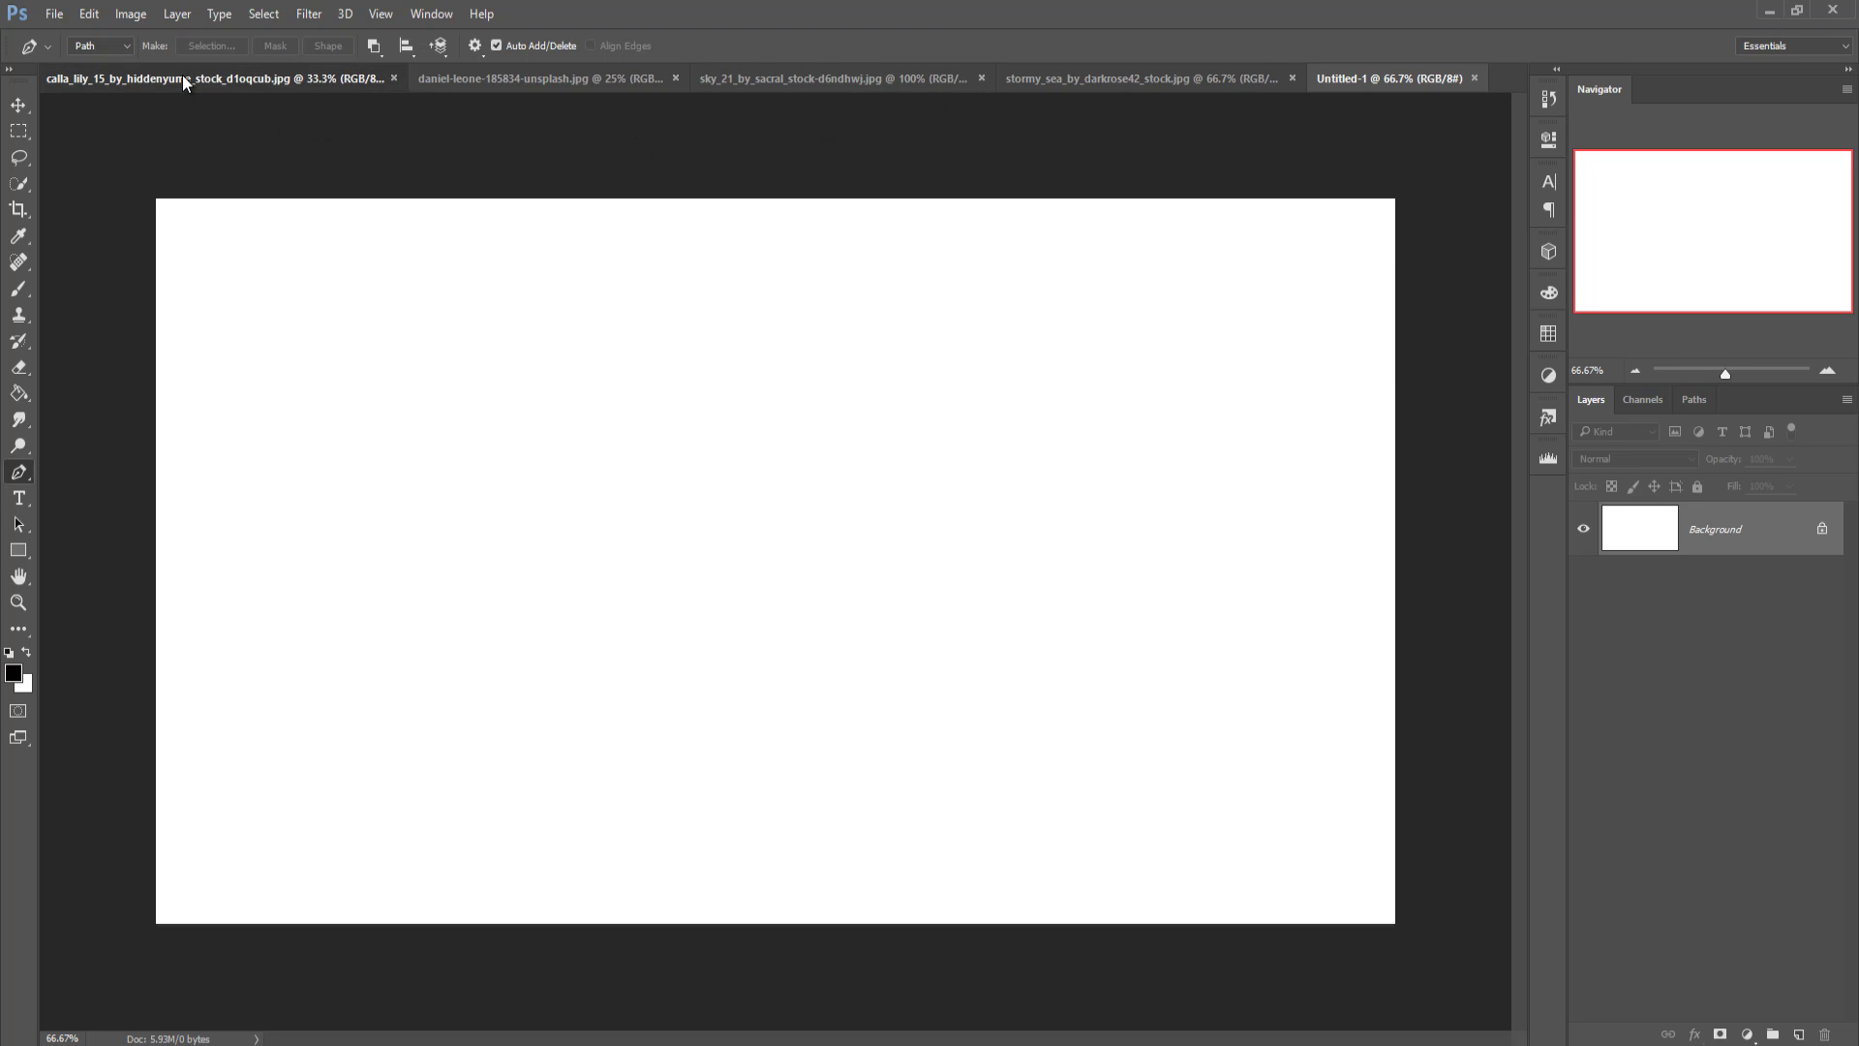
left_click_drag(182, 77, 1270, 185)
left_click(1338, 496)
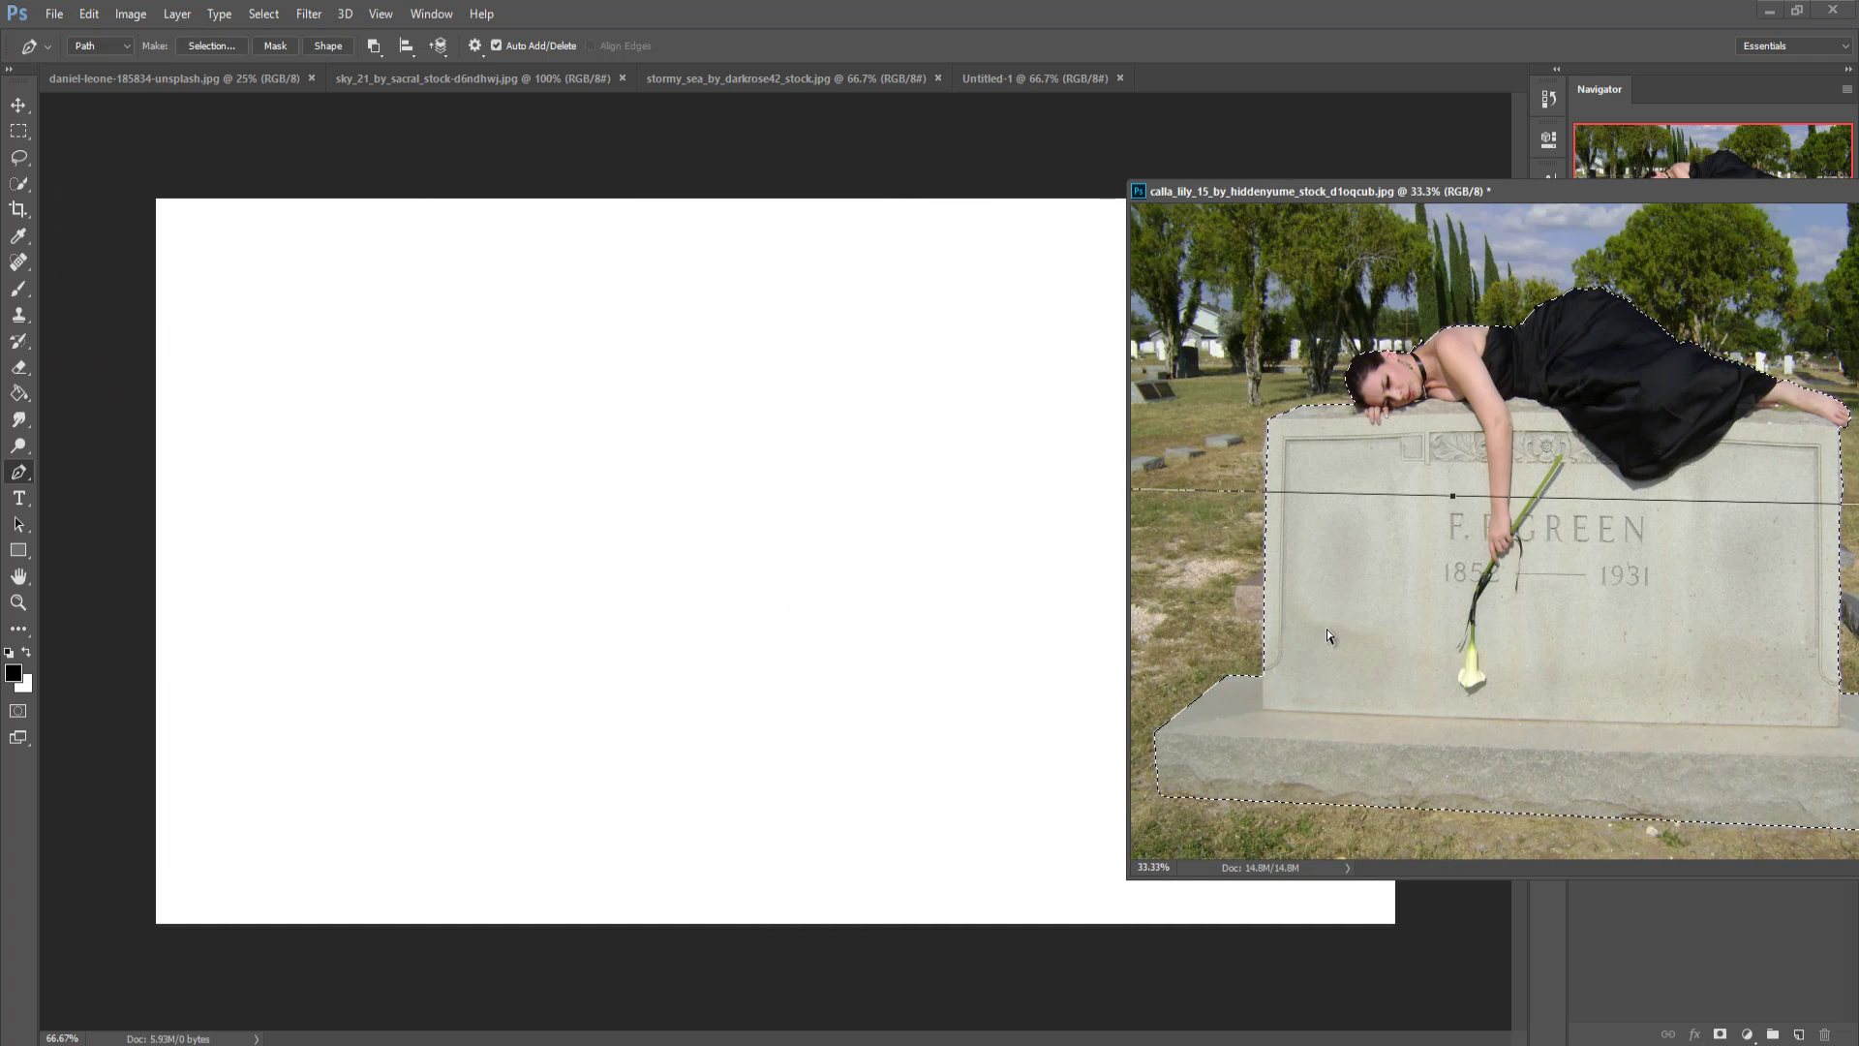
key("Escape")
left_click(18, 104)
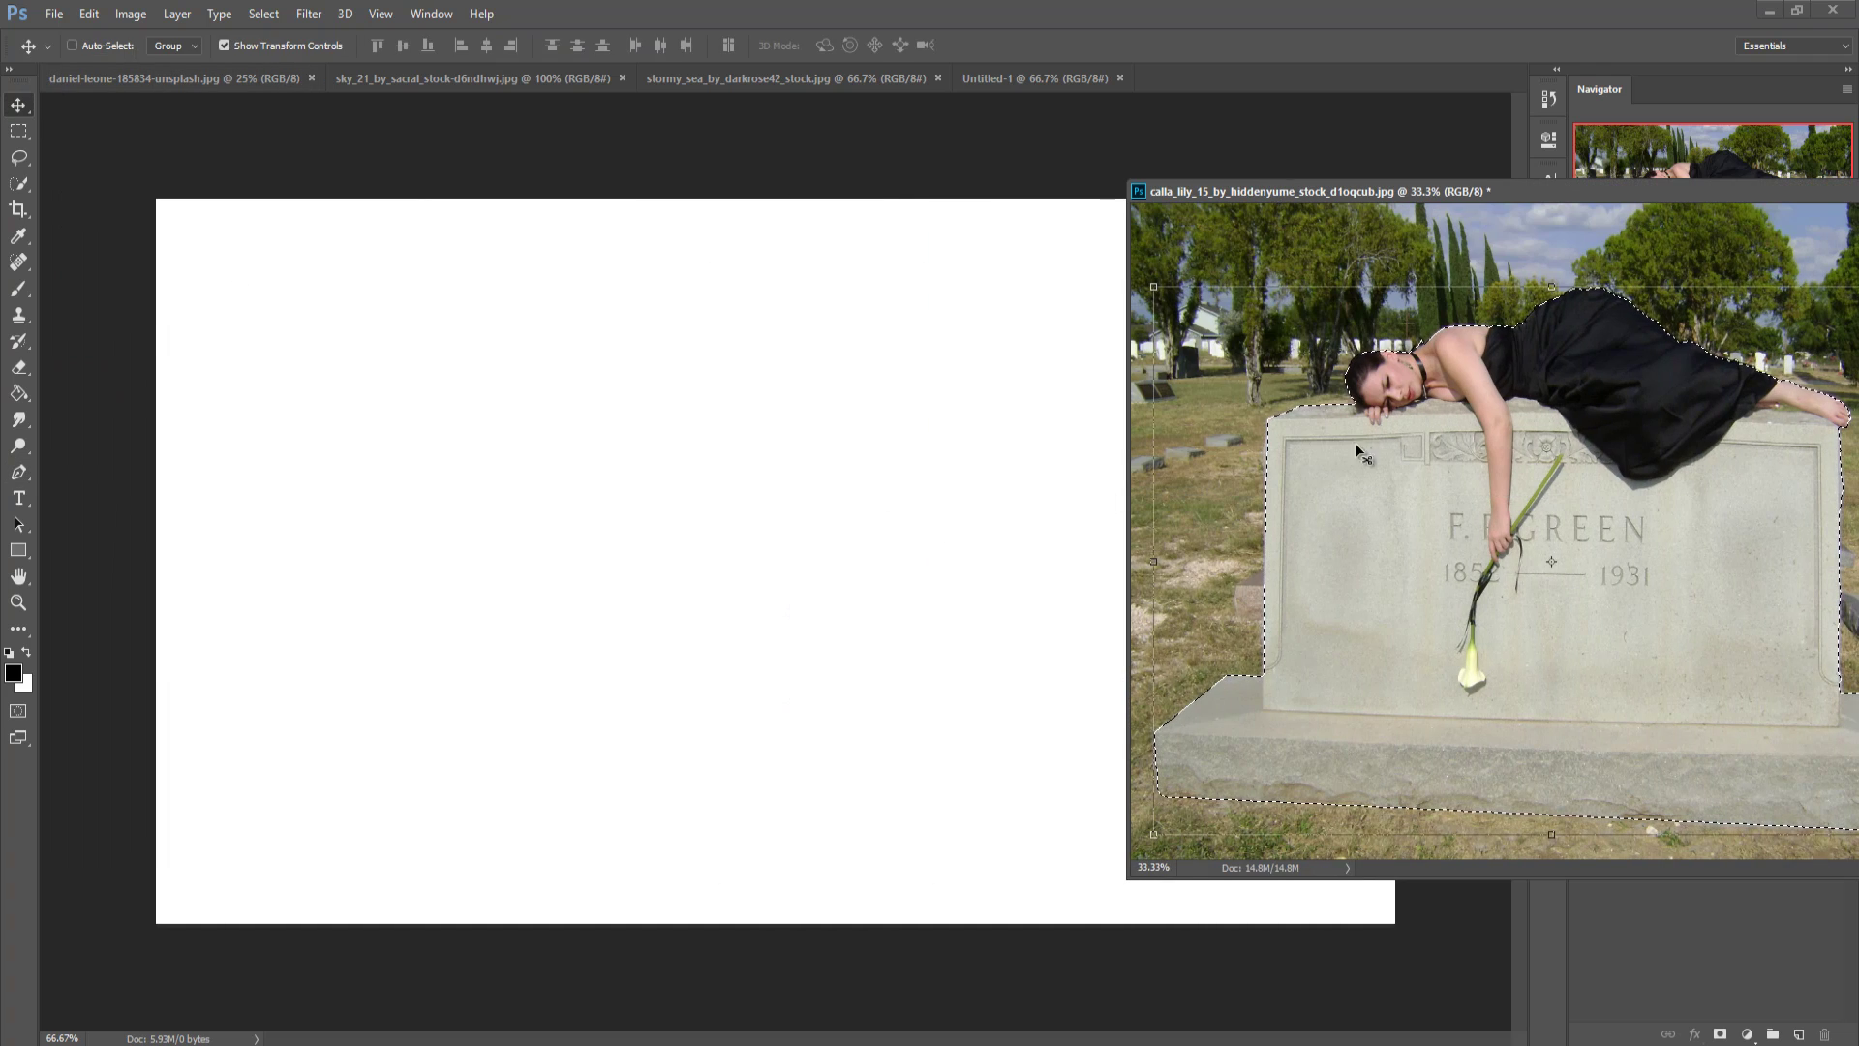
left_click_drag(1218, 461, 955, 436)
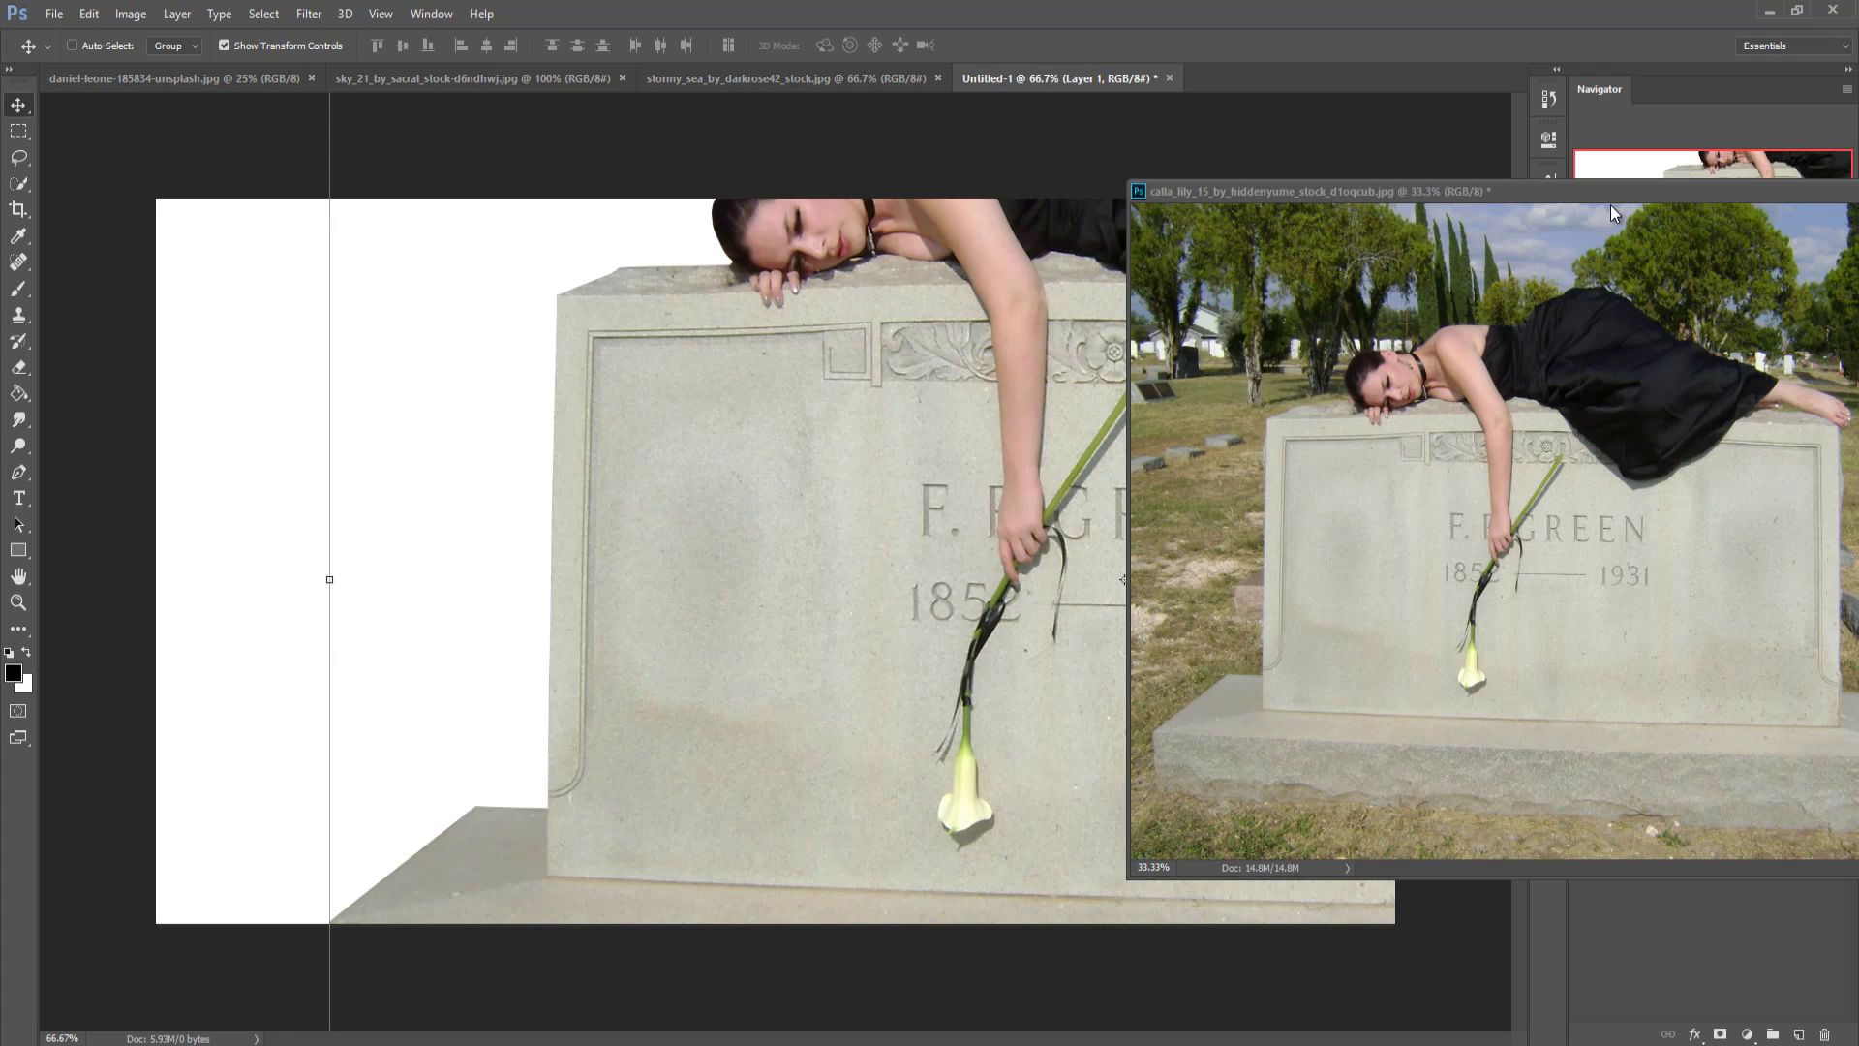
left_click_drag(1611, 203, 1052, 382)
left_click(1355, 366)
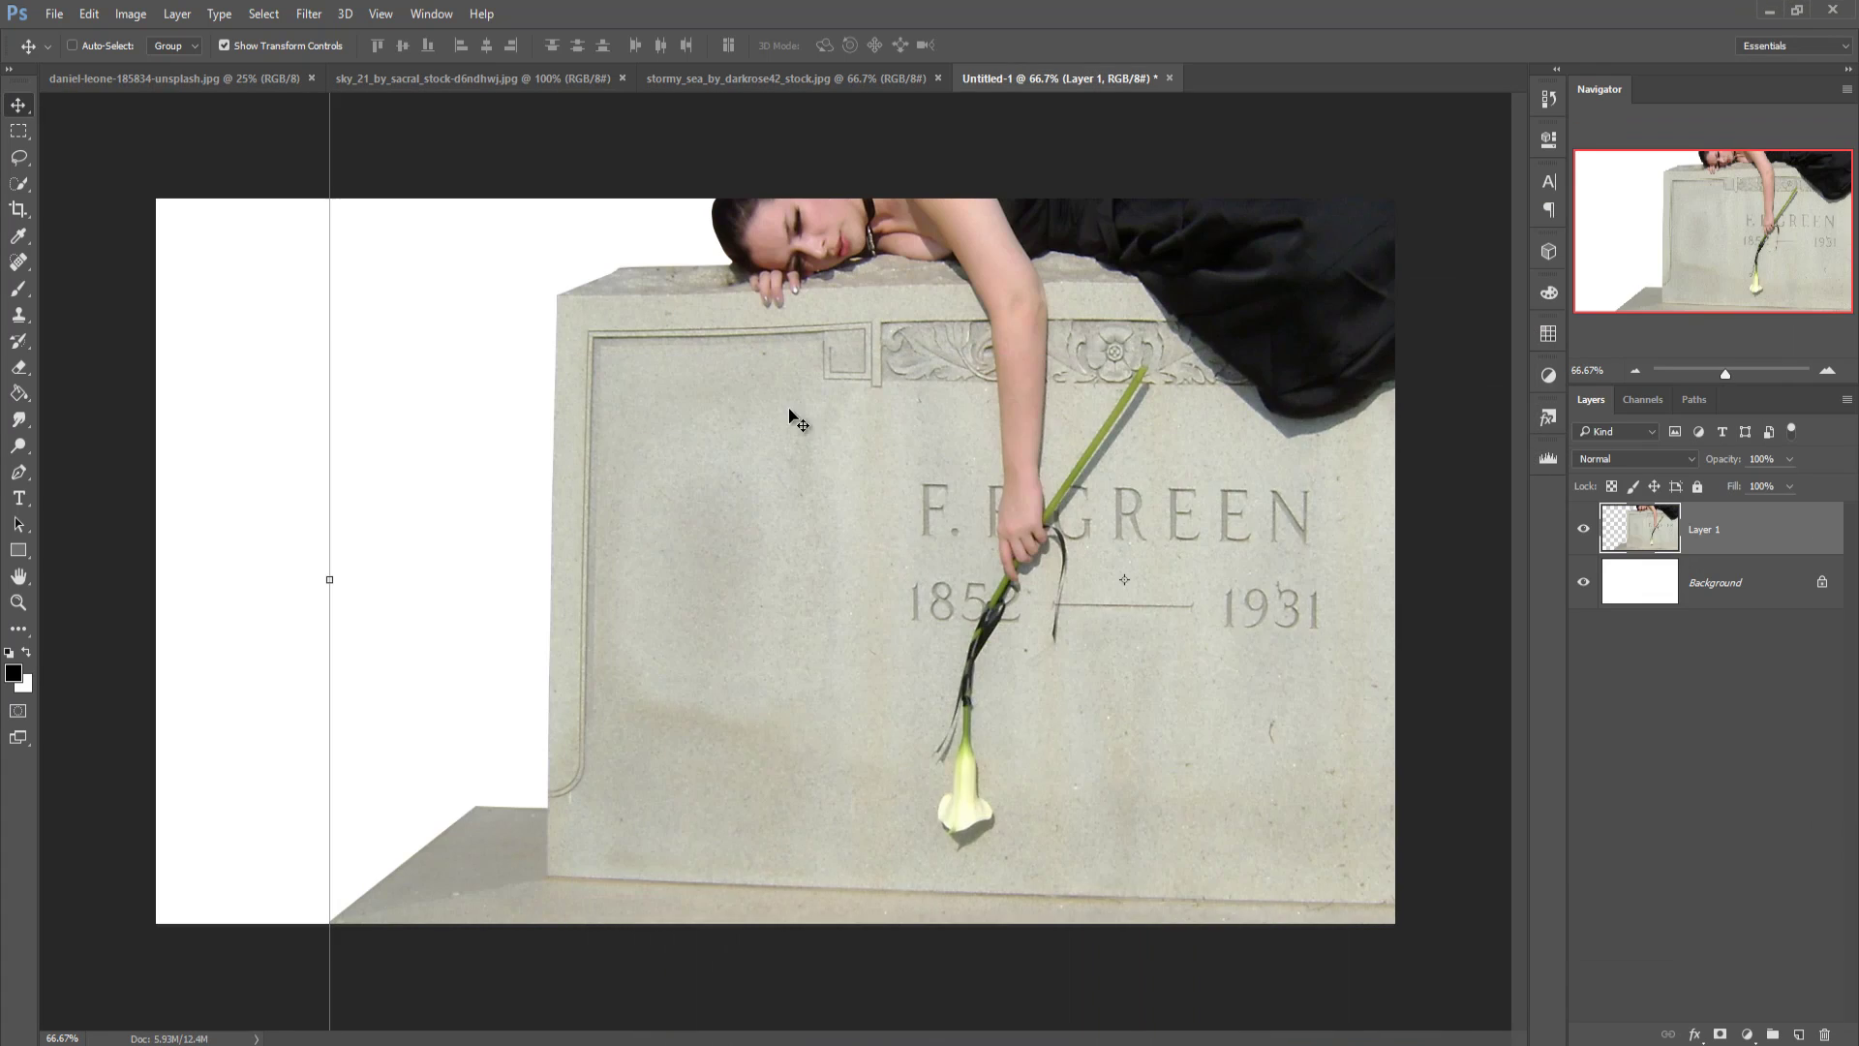
Step: Scale the woman and tombstone to about 45%, centre them horizontally and lower them slightly
left_click_drag(788, 414, 779, 619)
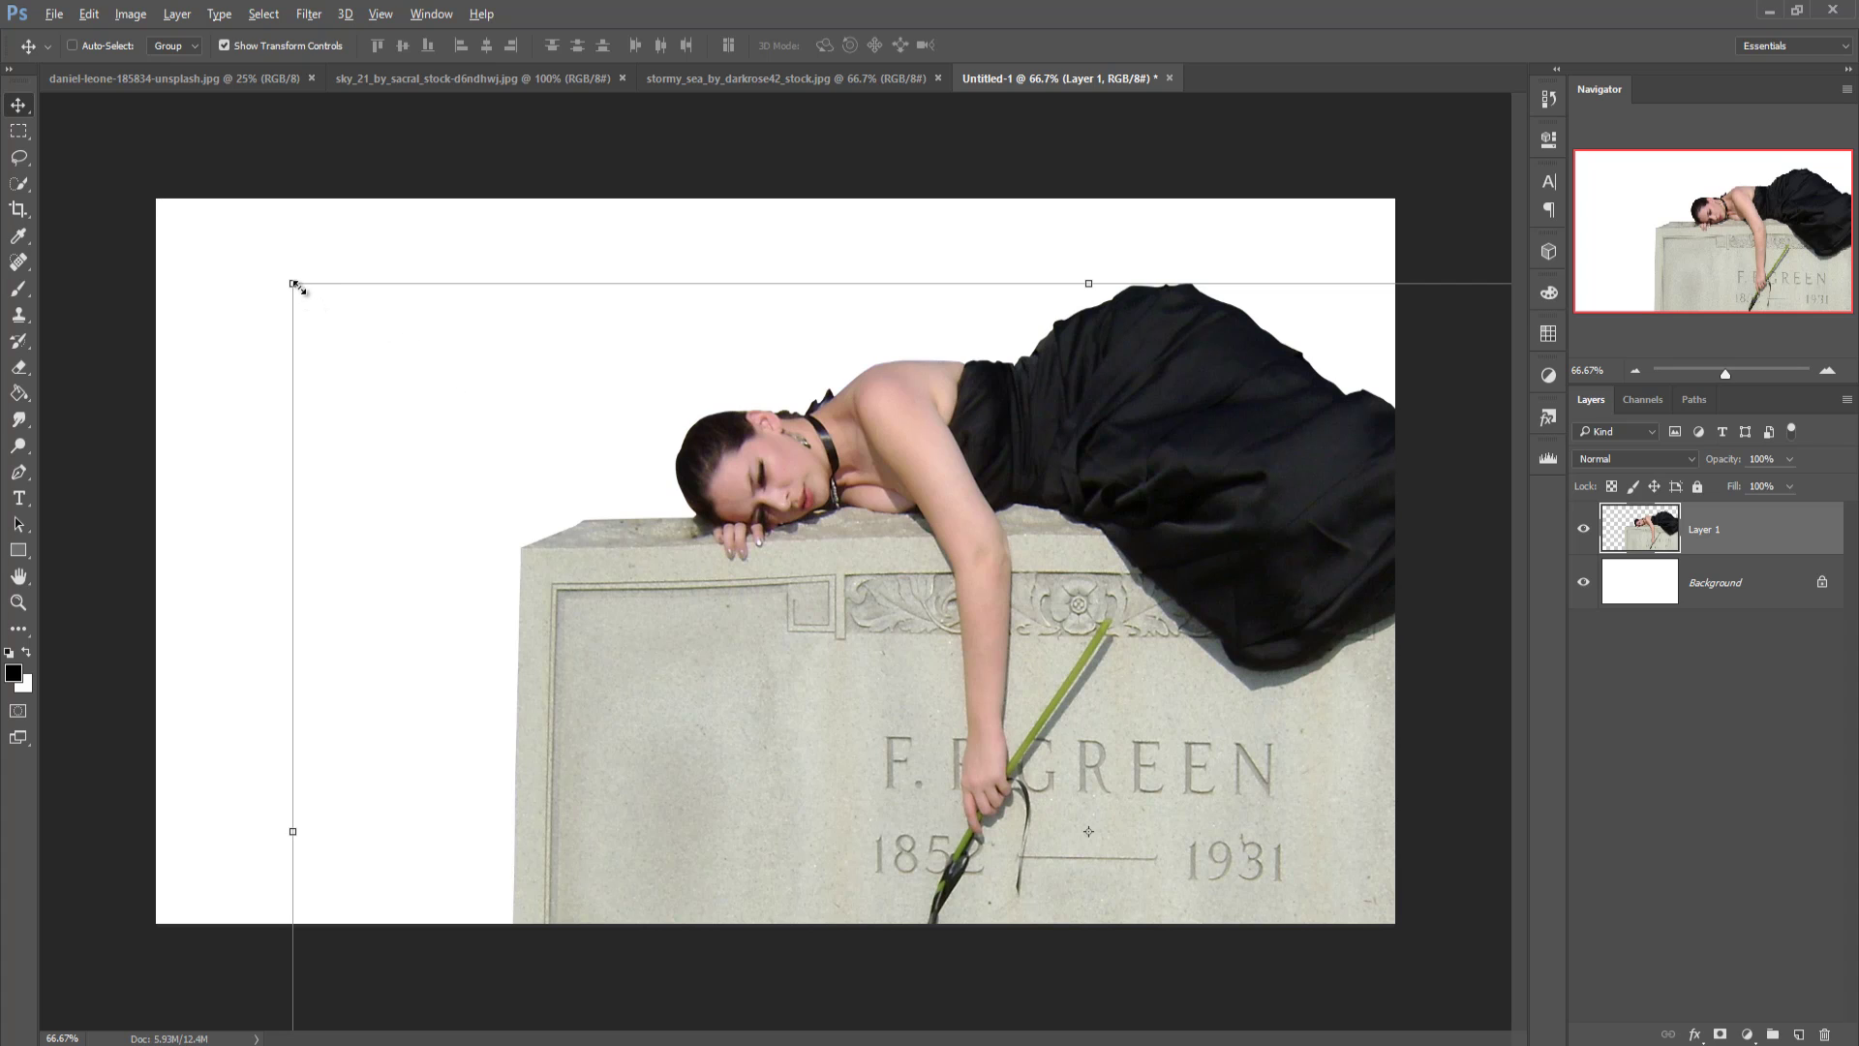
left_click_drag(293, 284, 710, 571)
left_click_drag(1201, 764, 888, 542)
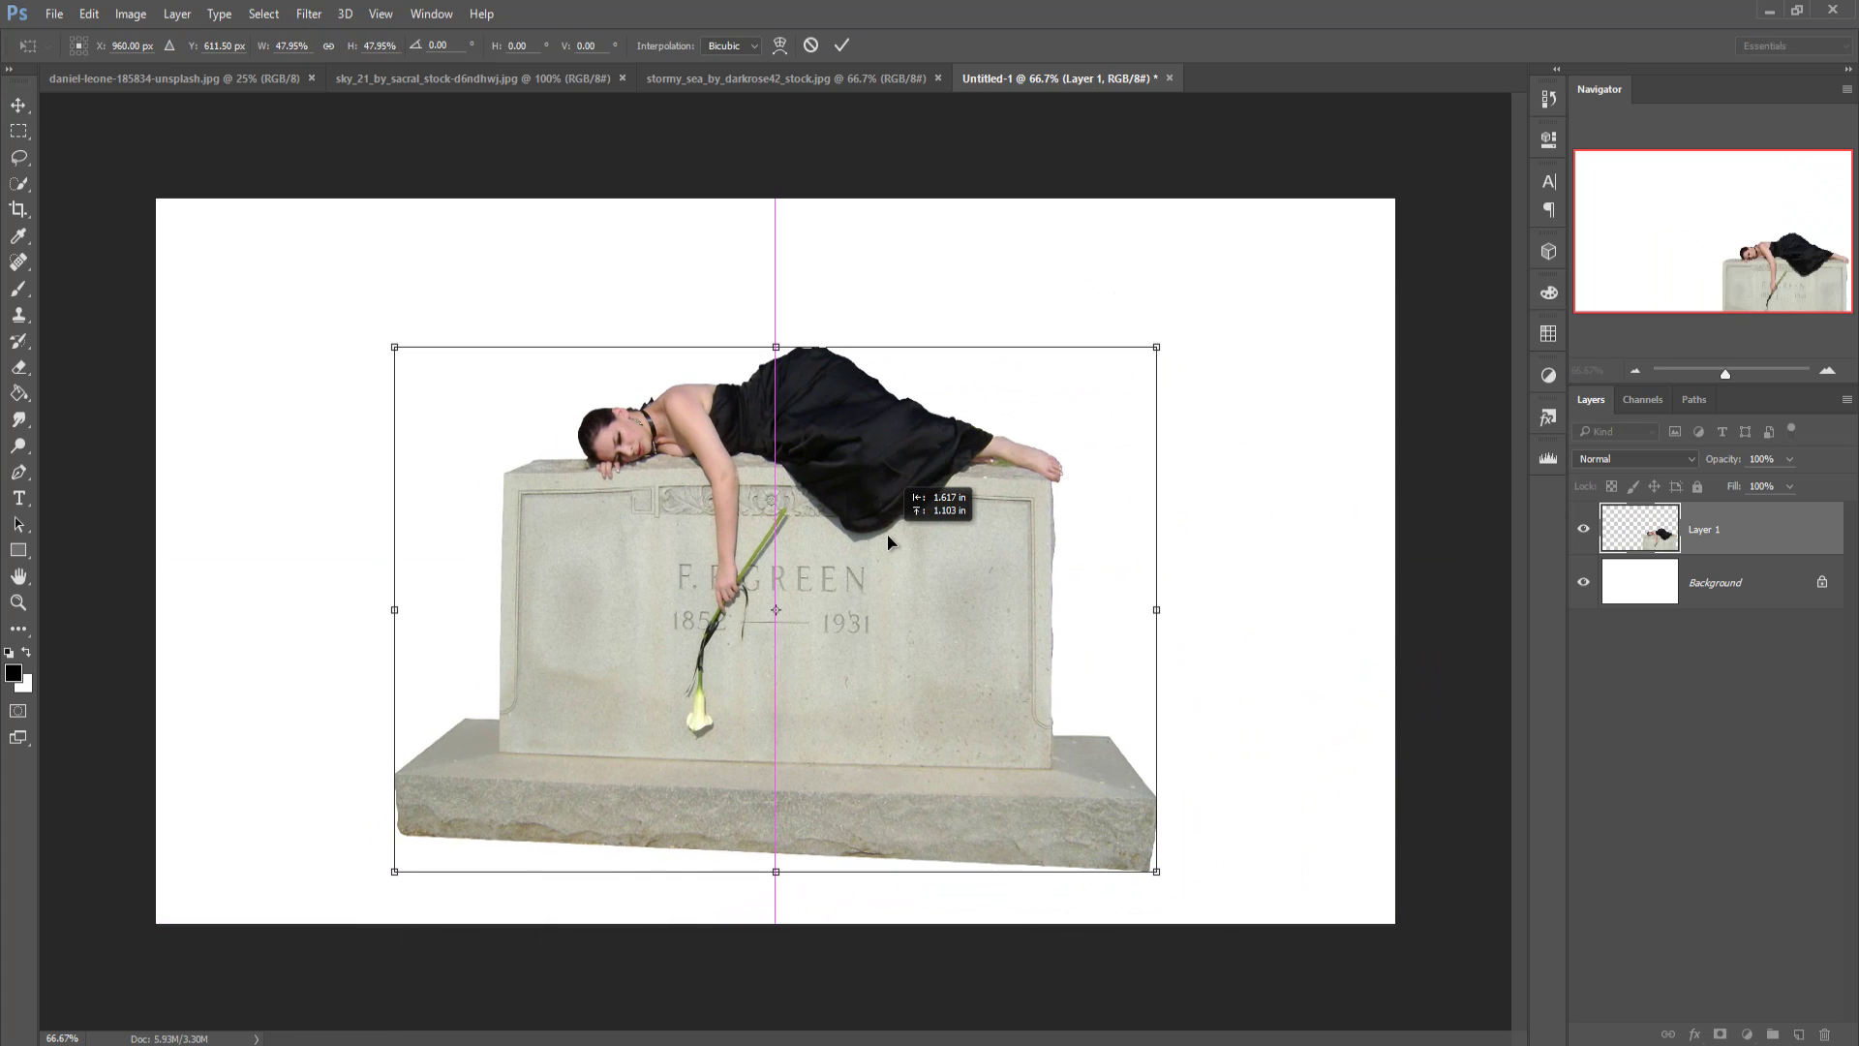
left_click_drag(921, 602, 921, 620)
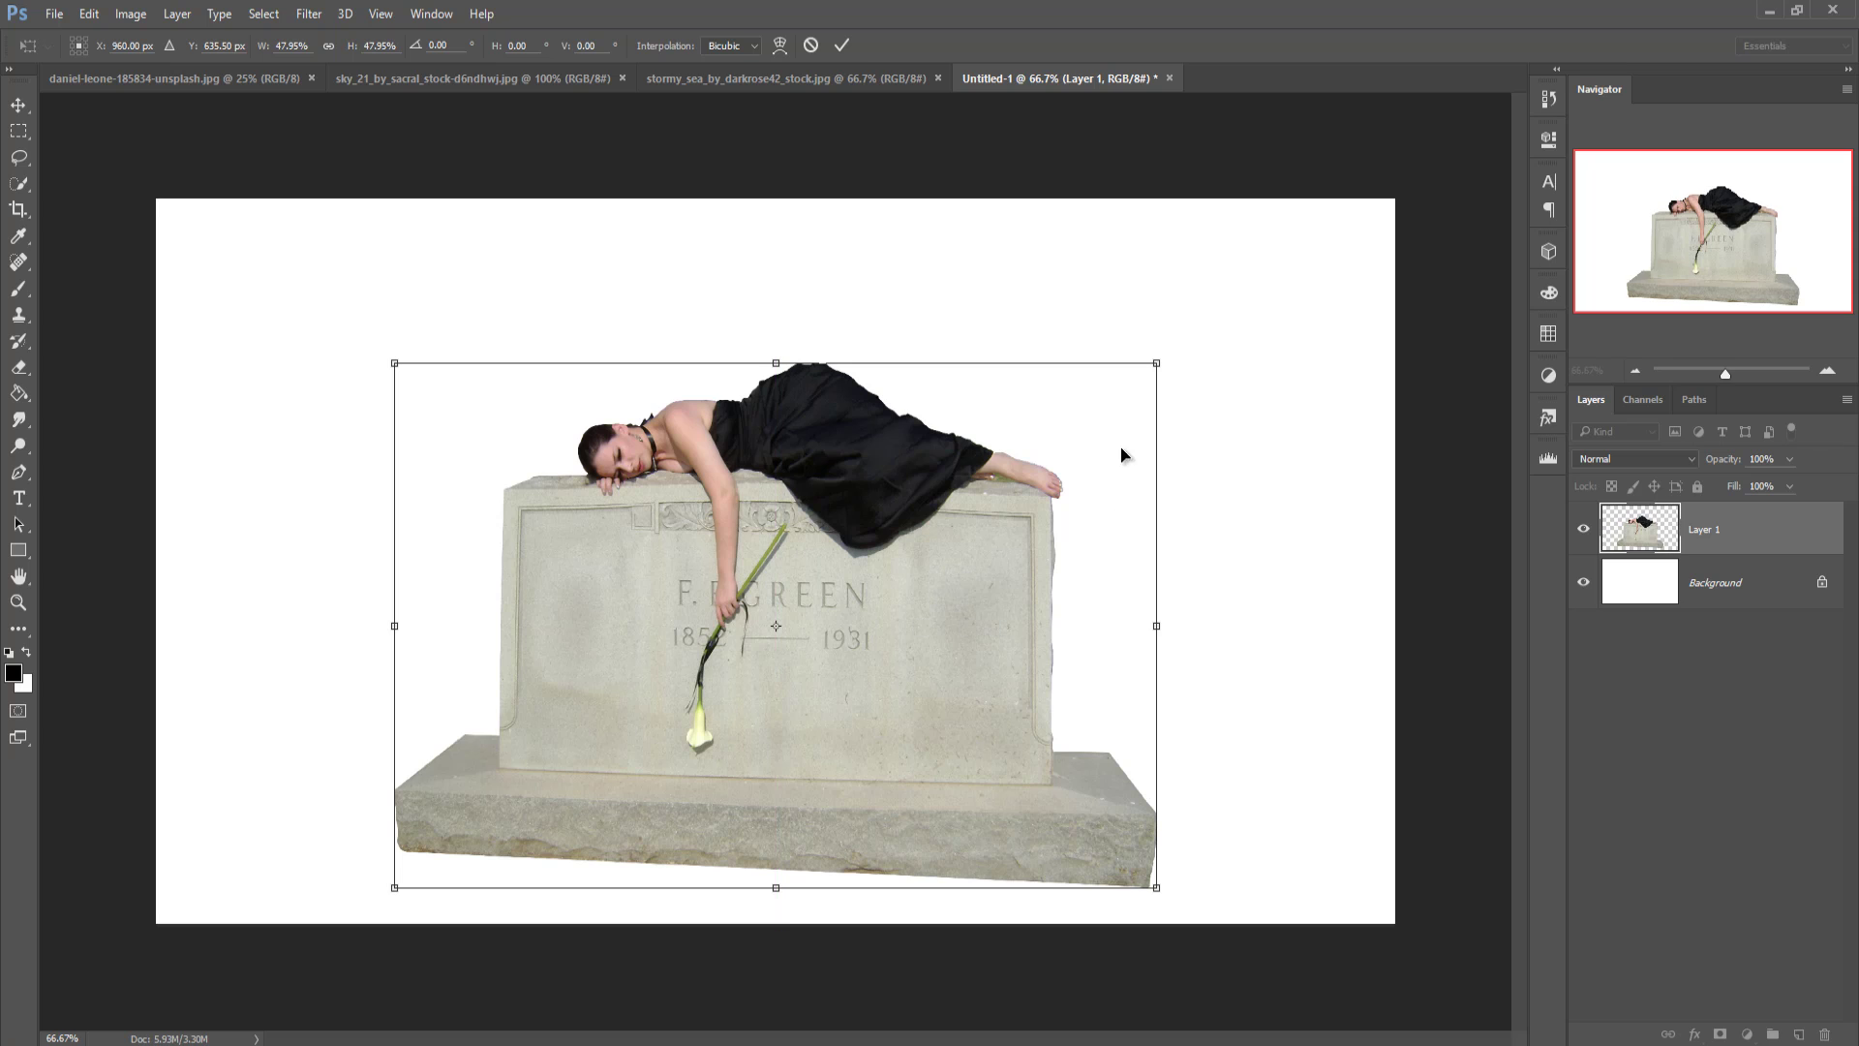
left_click_drag(1168, 361, 1142, 405)
left_click_drag(955, 610, 954, 631)
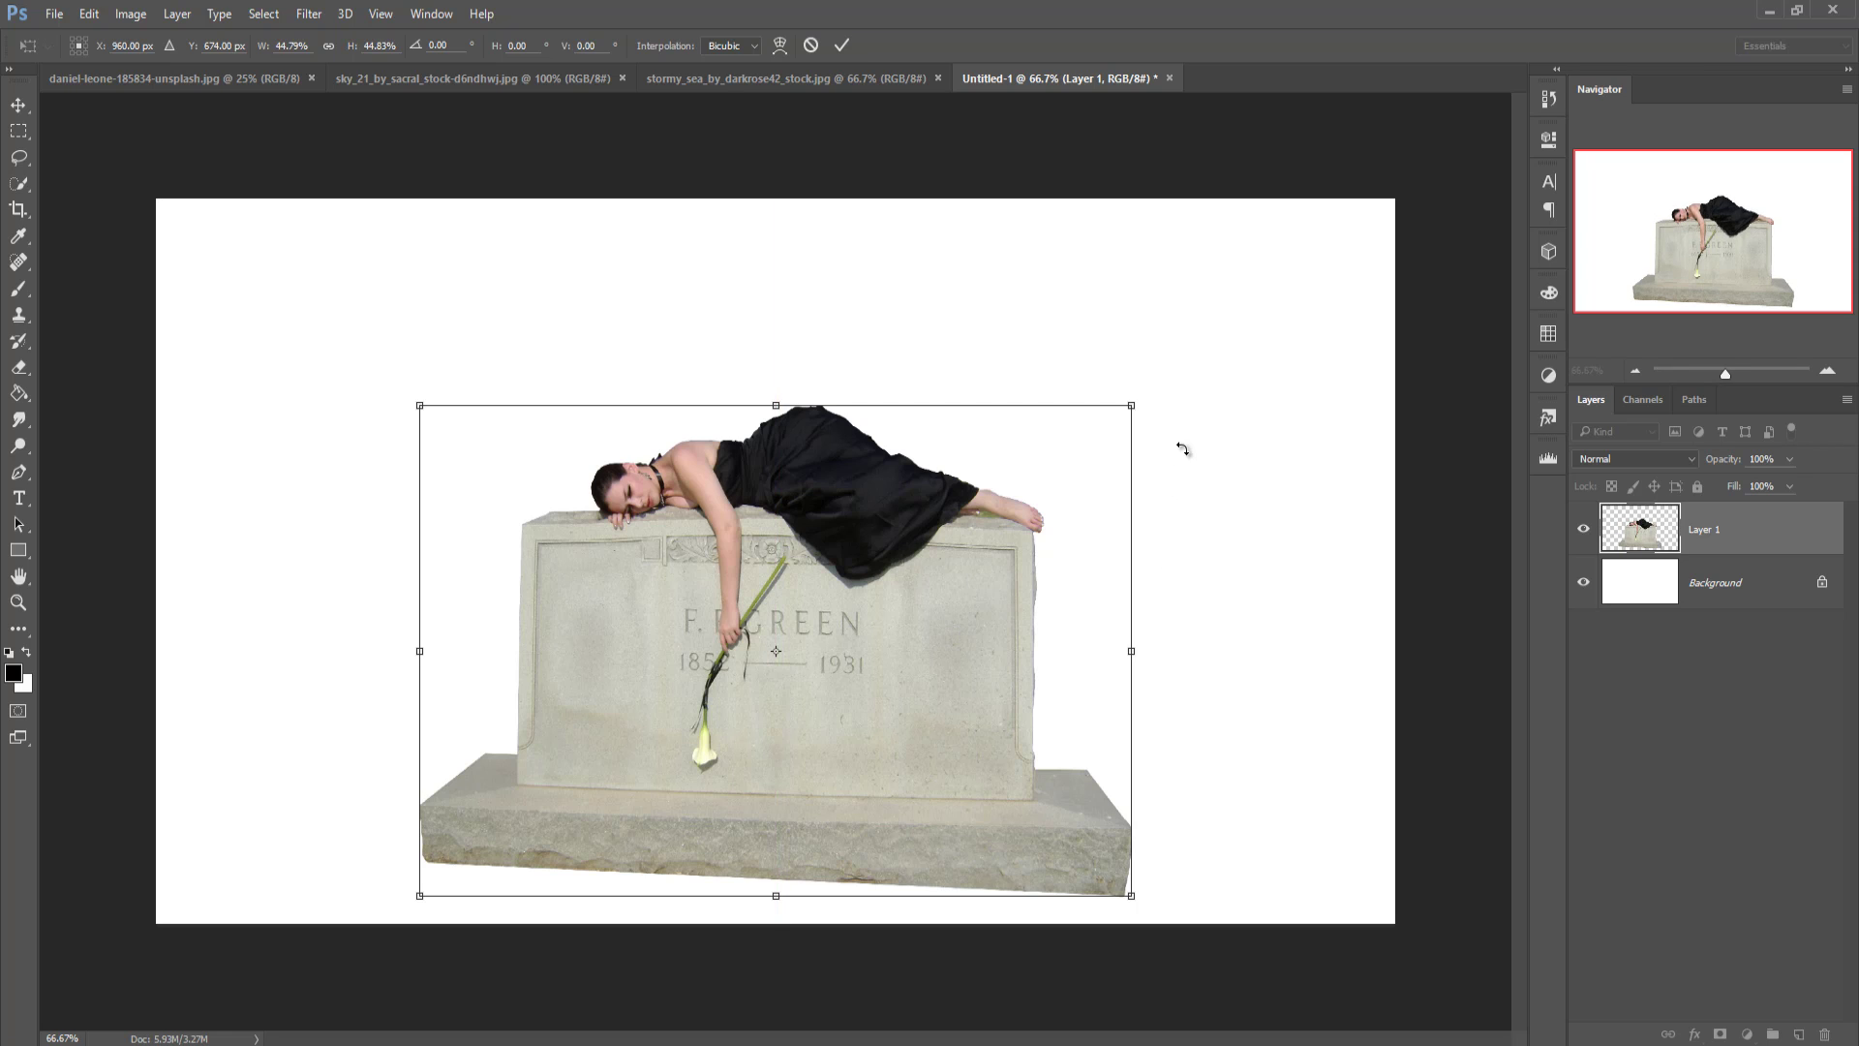
left_click(841, 45)
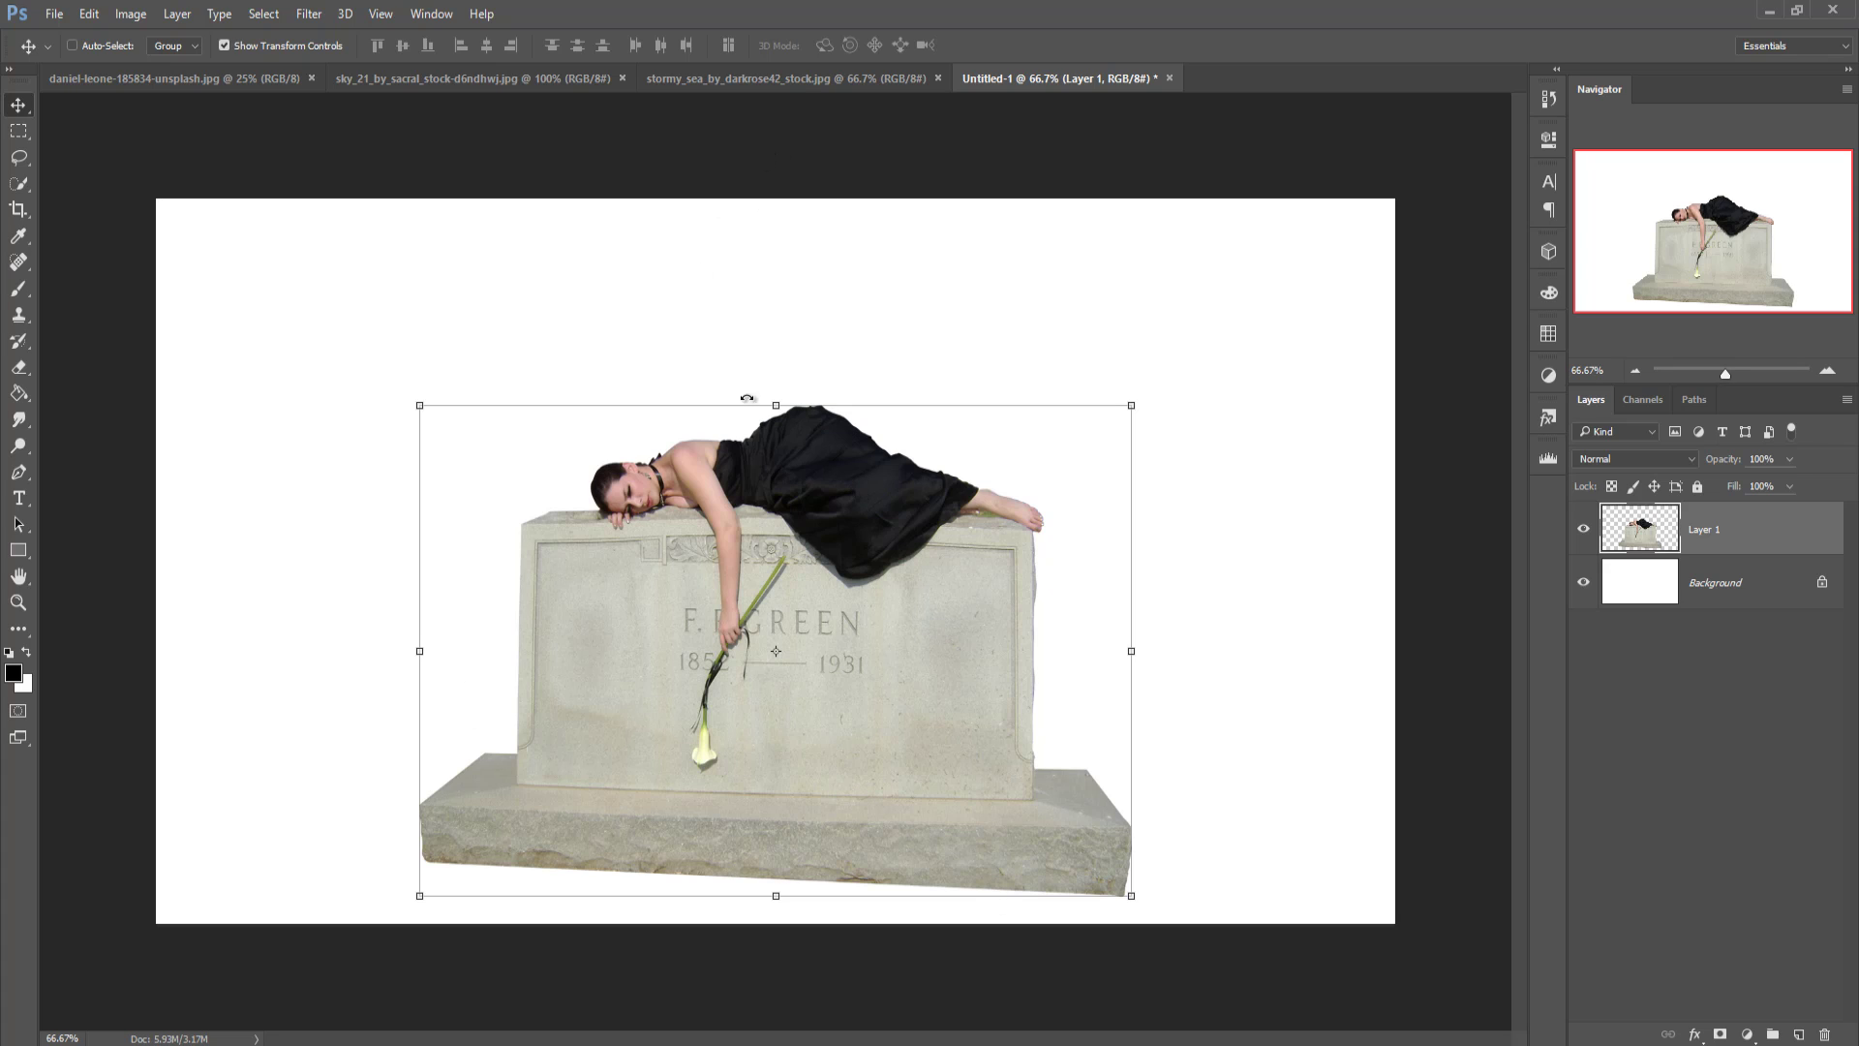
Step: Select the sea band below the horizon in stormy_sea and drag it into the composite as Layer 2
left_click(751, 79)
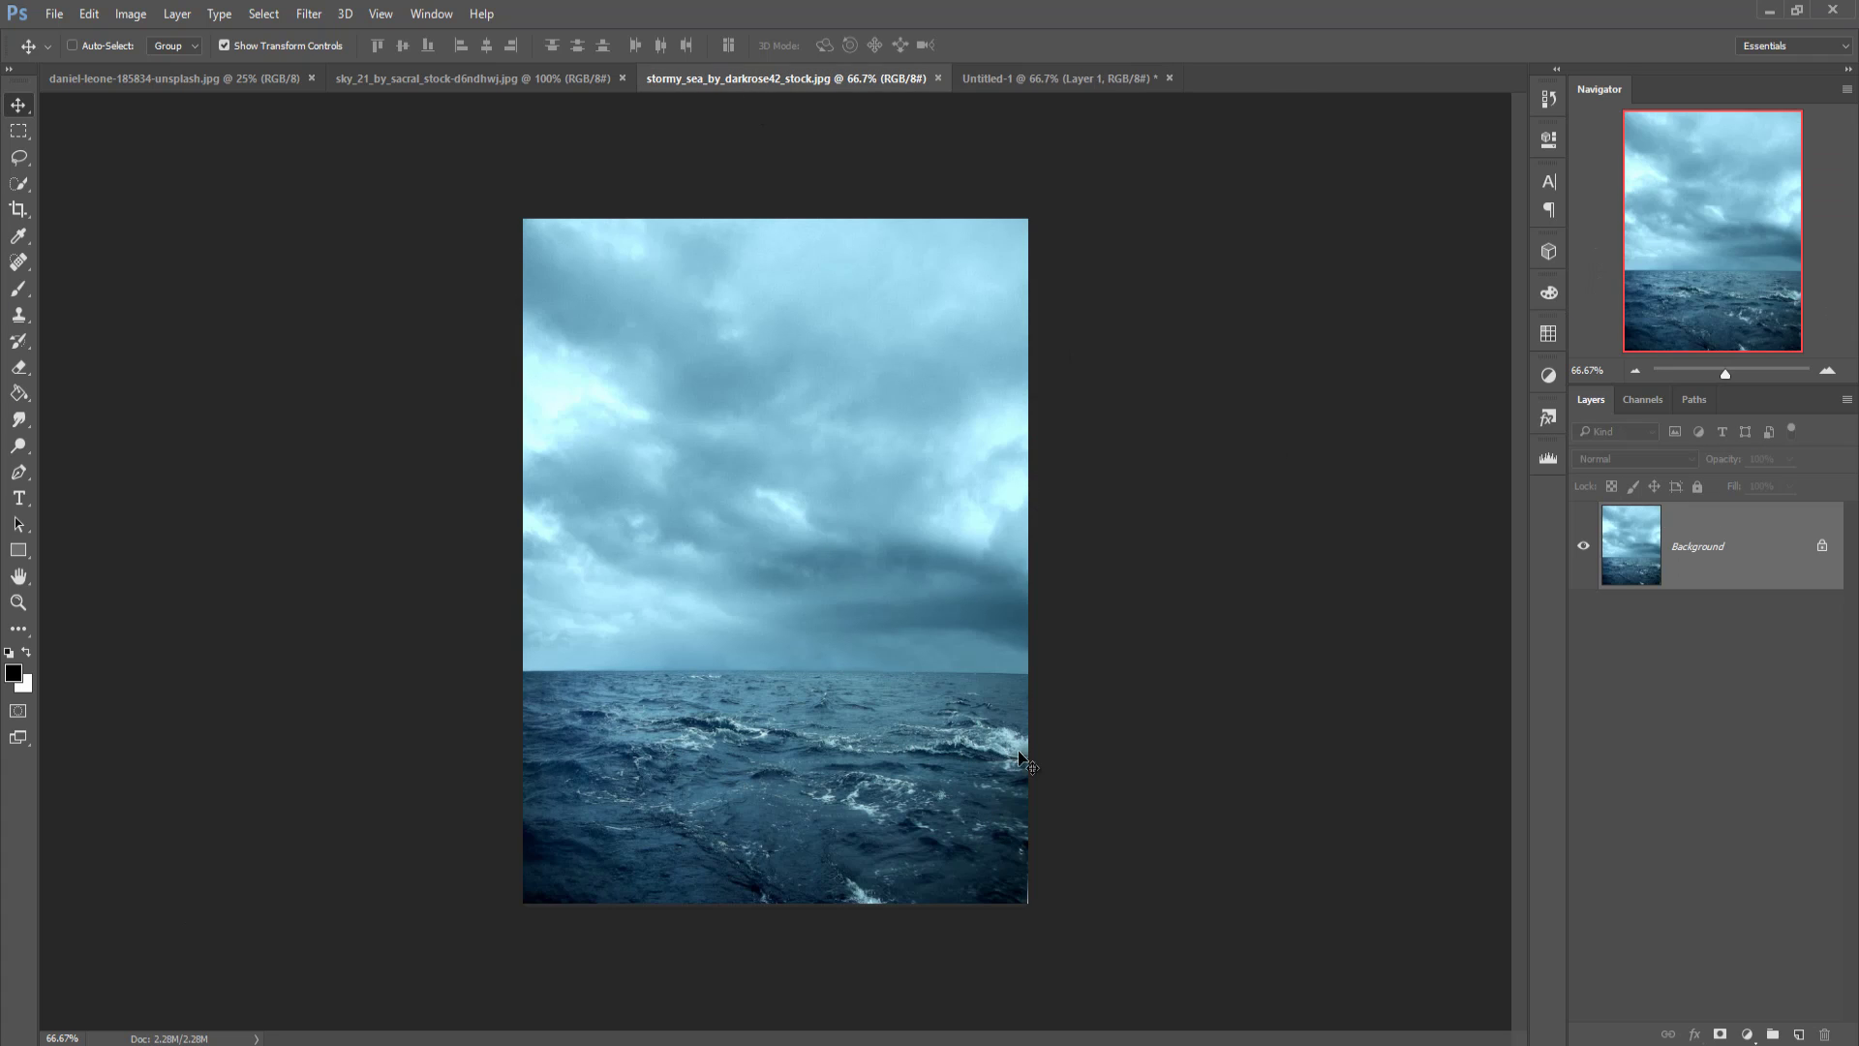
left_click(19, 131)
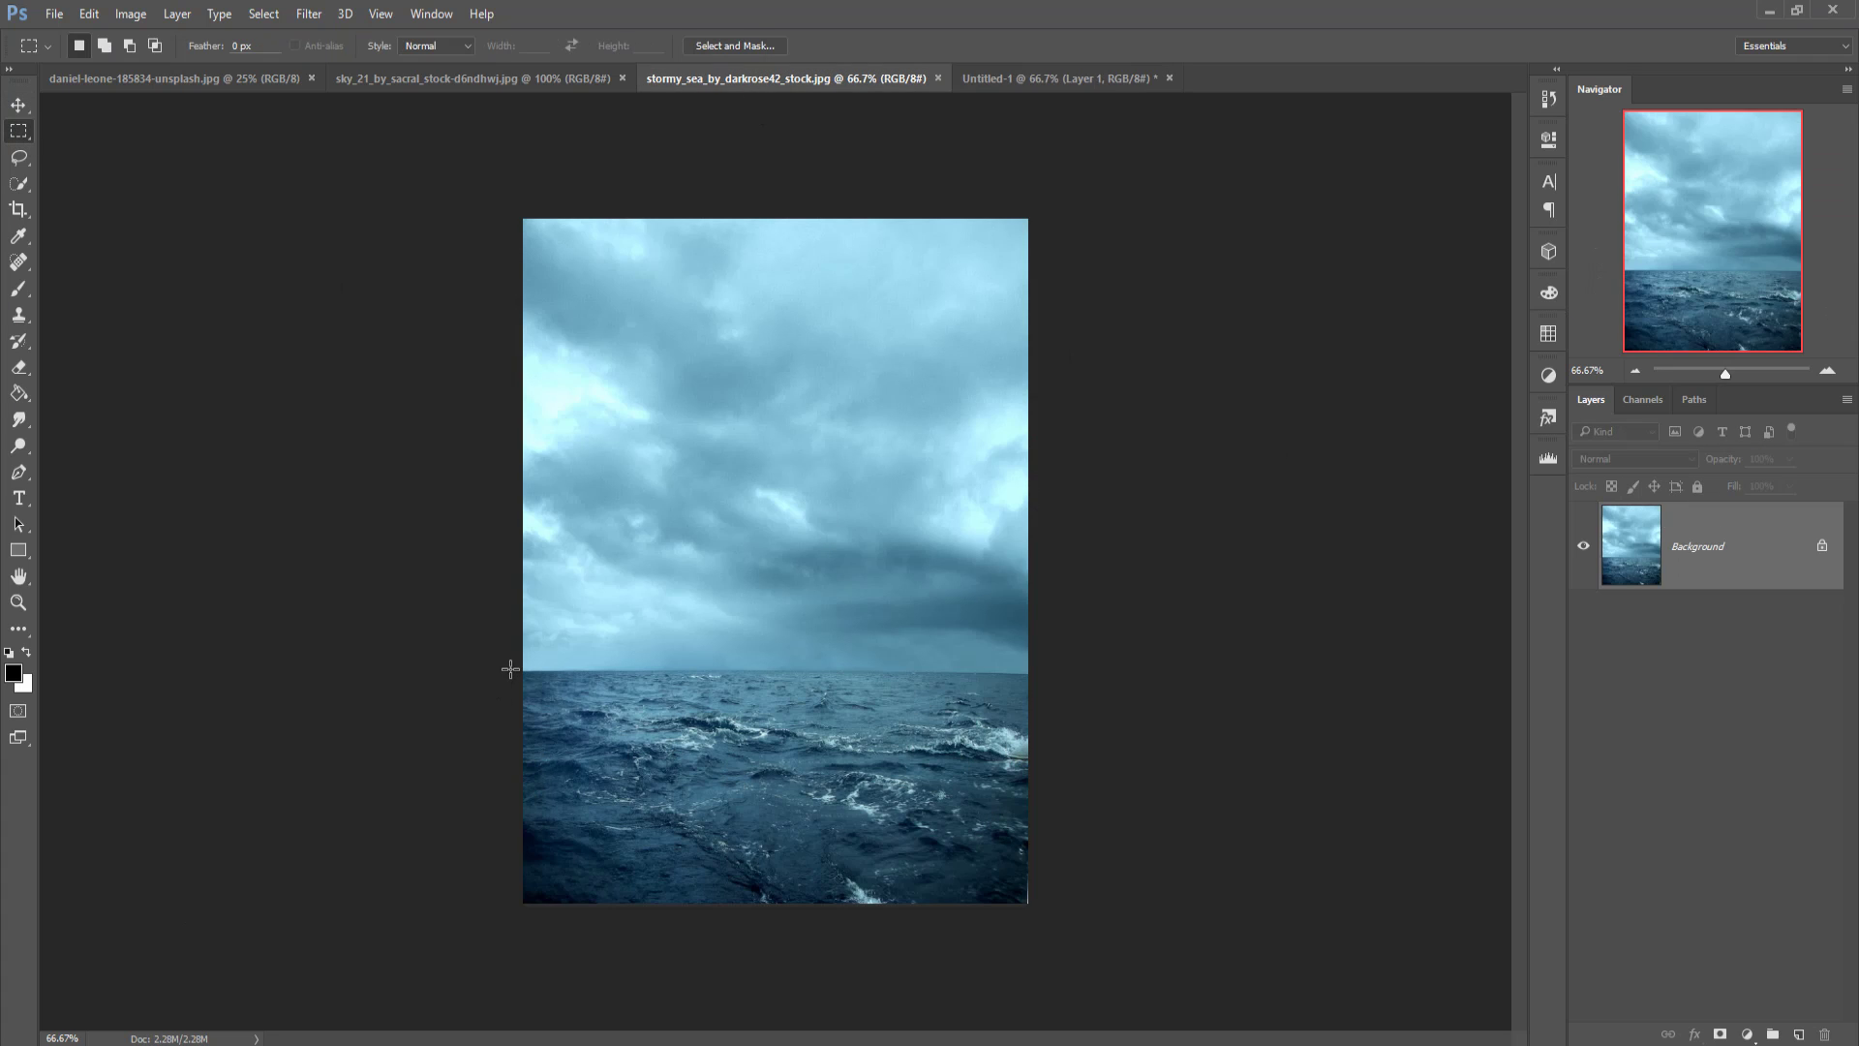
left_click(18, 184)
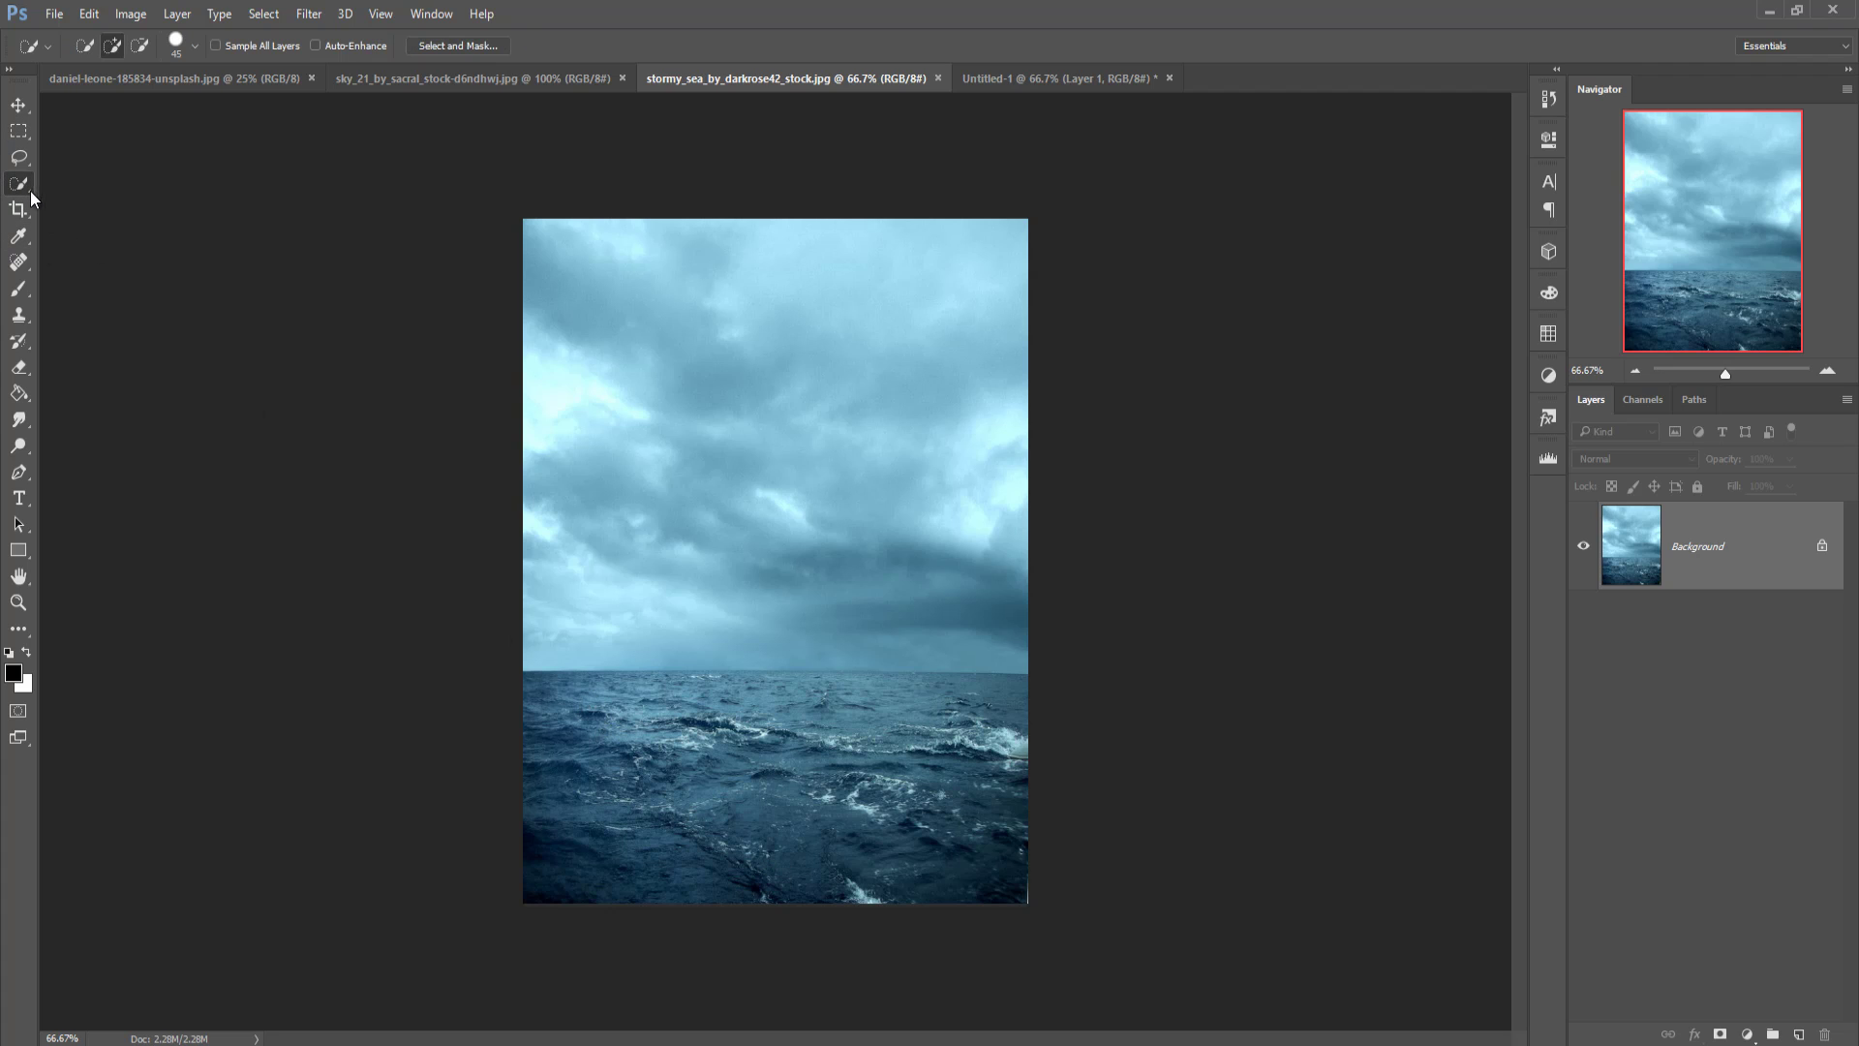
mouse_move(1025, 780)
left_mouse_down()
mouse_move(870, 701)
mouse_move(604, 719)
mouse_move(643, 933)
left_mouse_up()
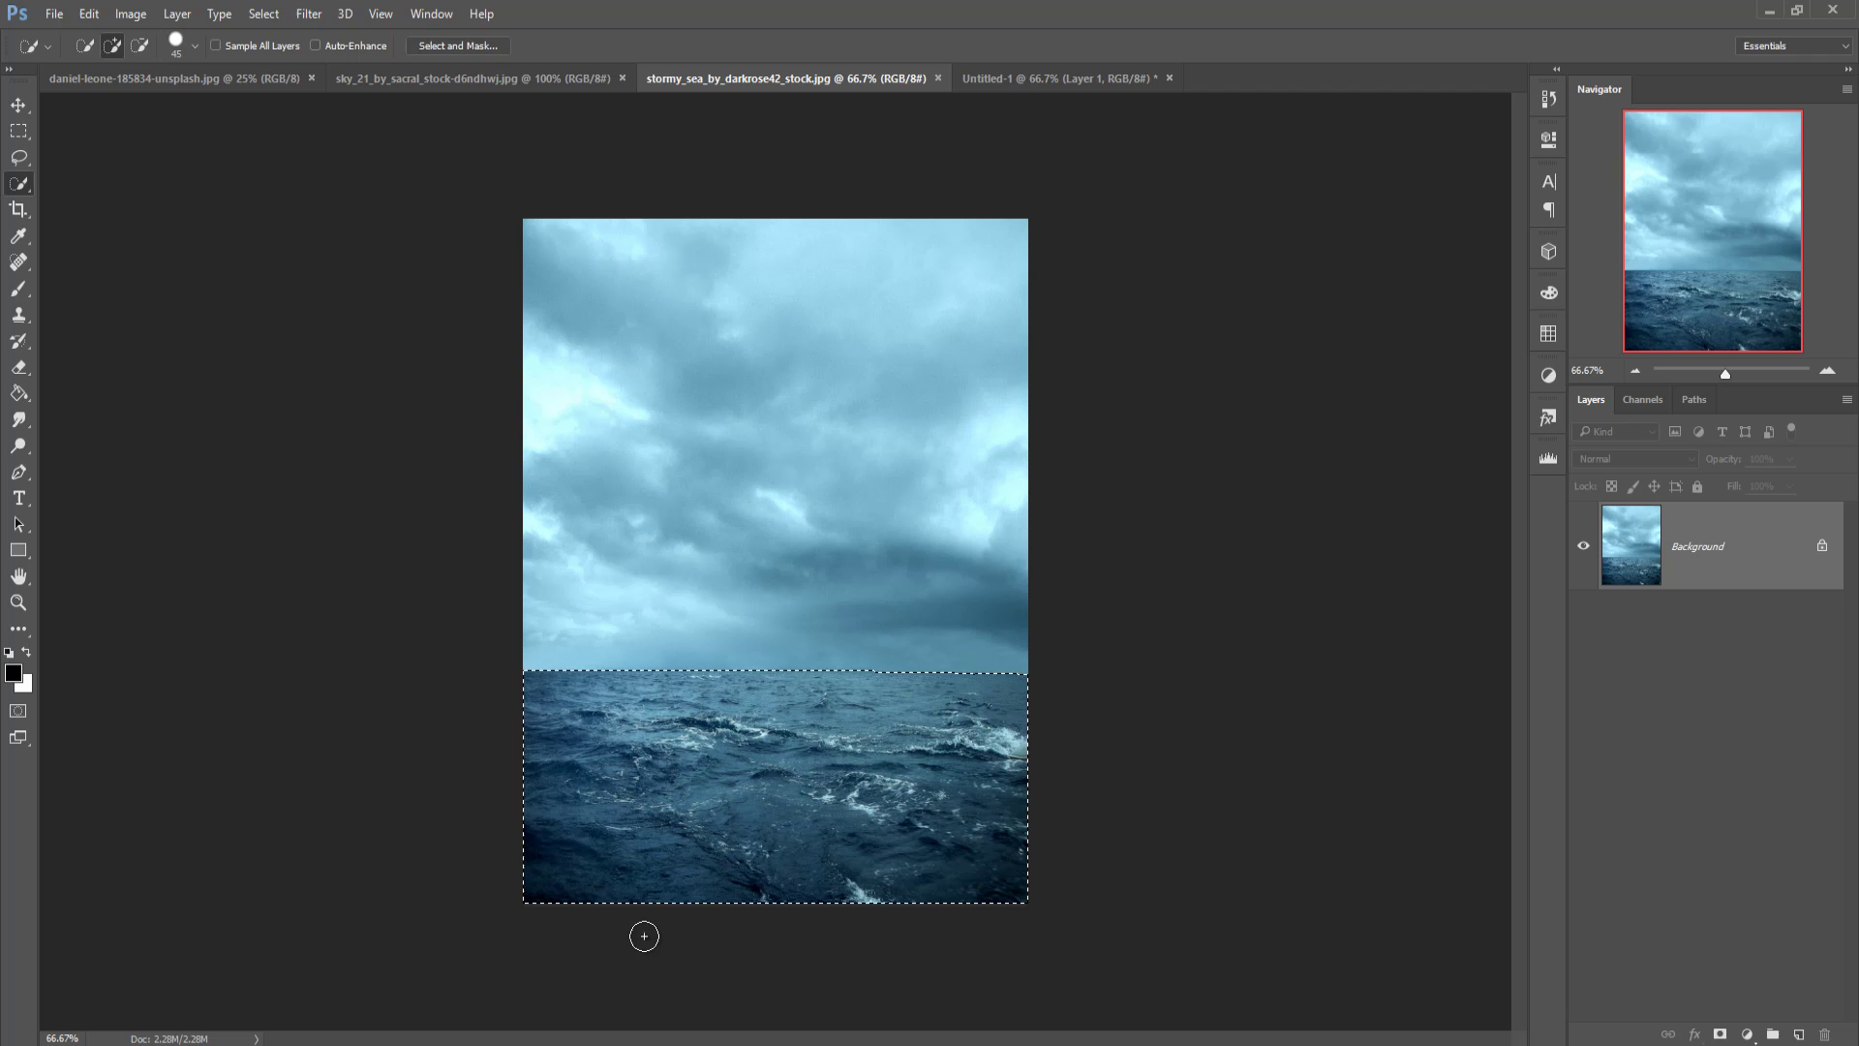
left_click(19, 105)
left_click_drag(732, 85, 1172, 209)
left_click_drag(1321, 793, 625, 659)
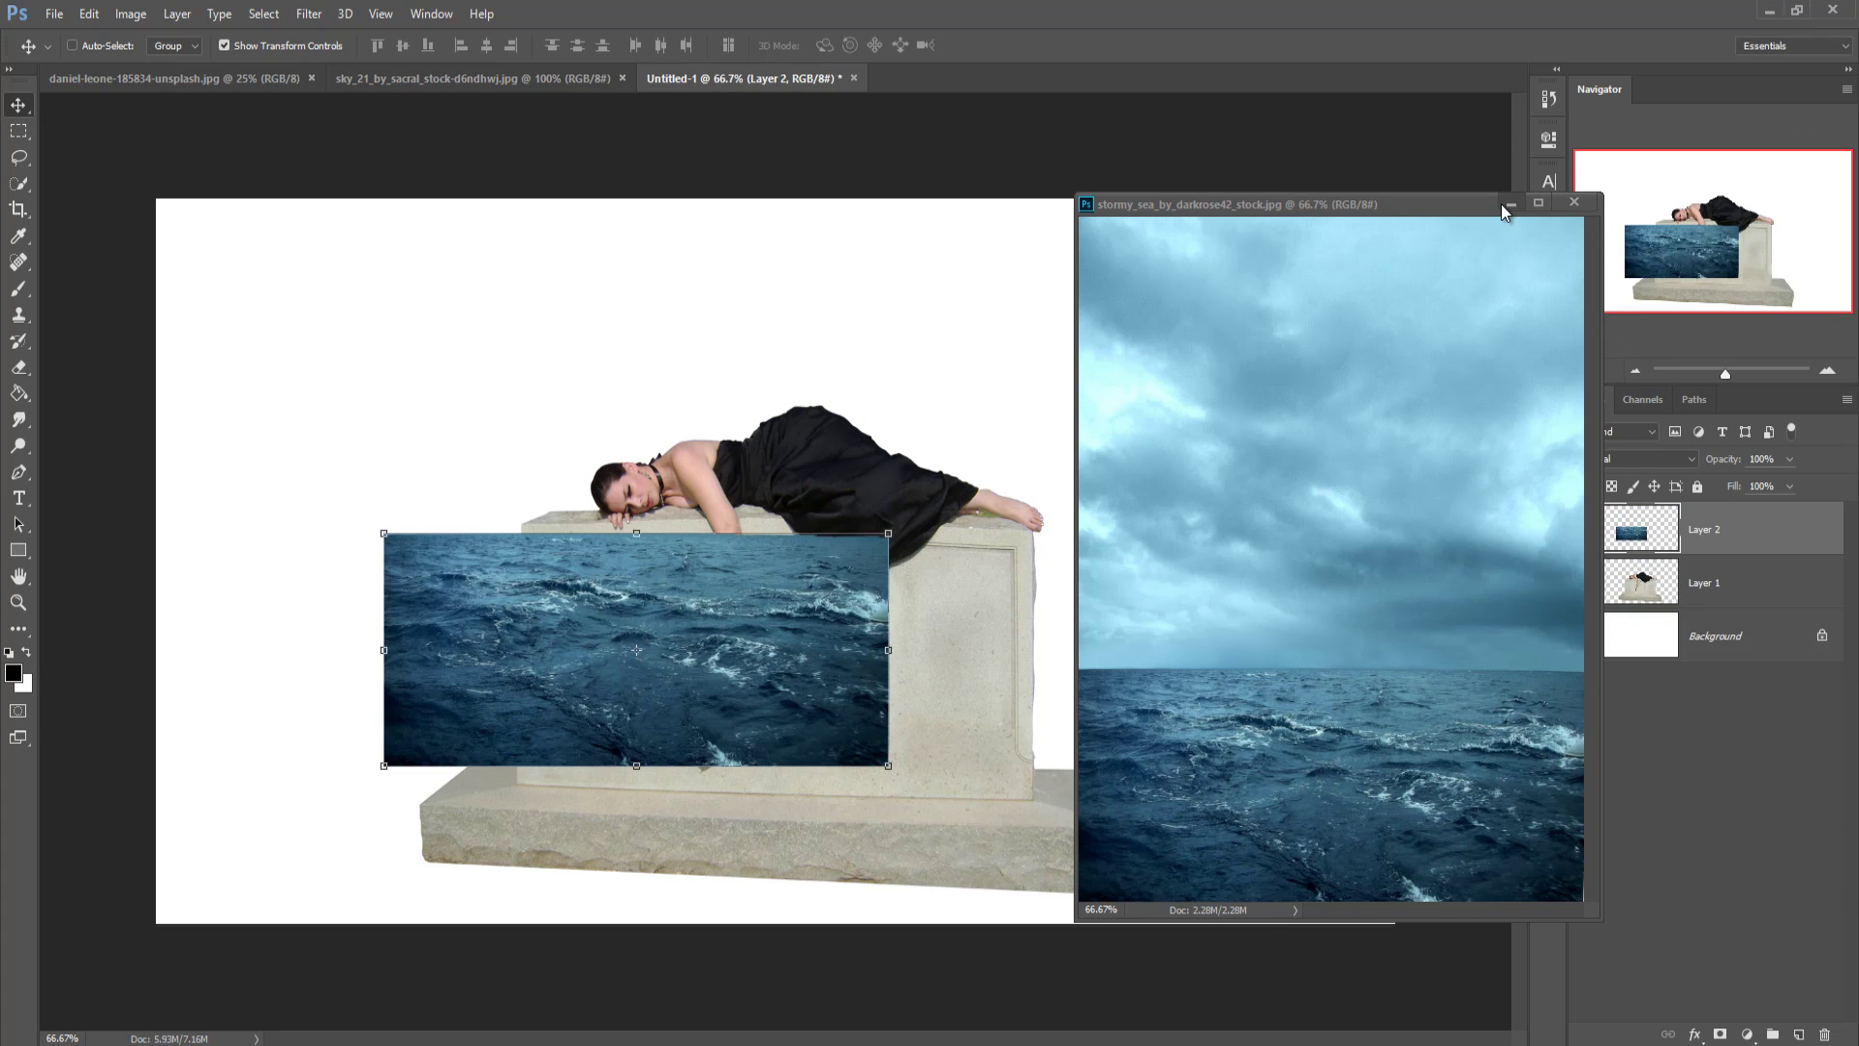
Step: Scale the sea layer to about 247% around its centre and centre it across the canvas
left_click(1573, 201)
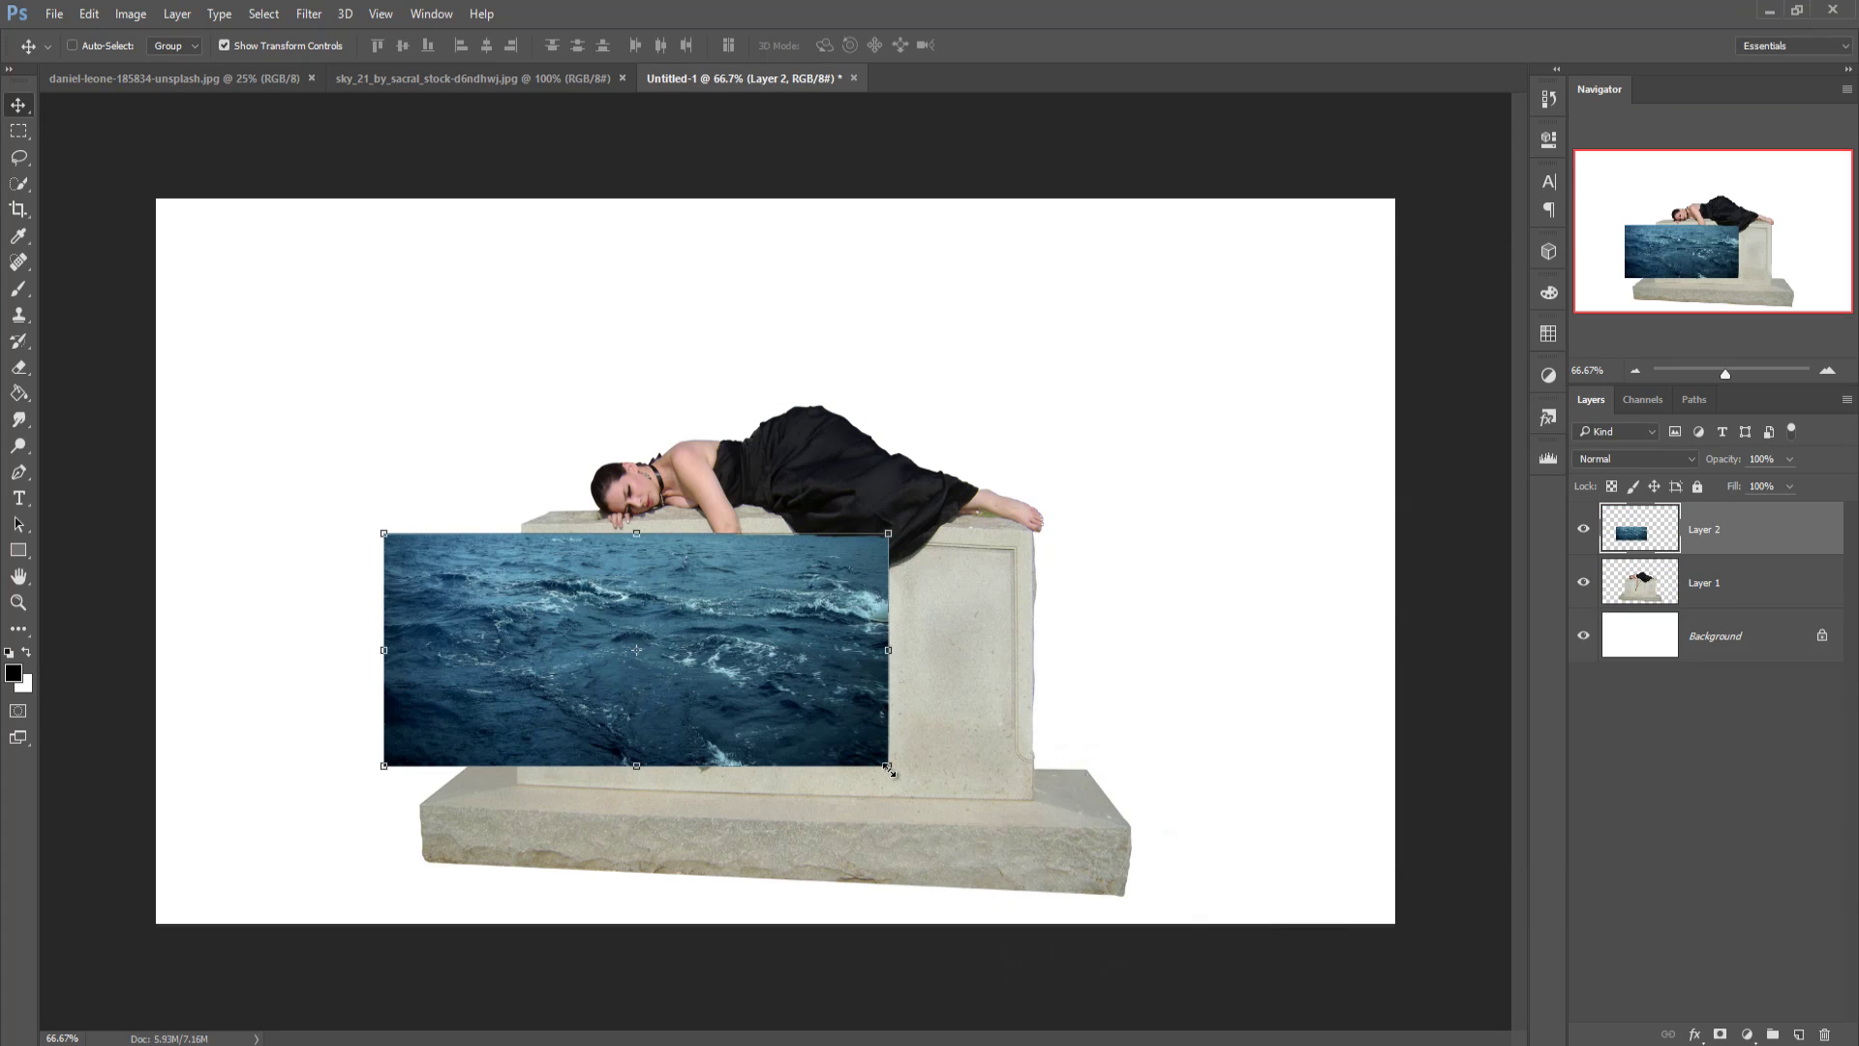
left_click_drag(885, 768, 1072, 851)
left_click_drag(884, 713, 1023, 785)
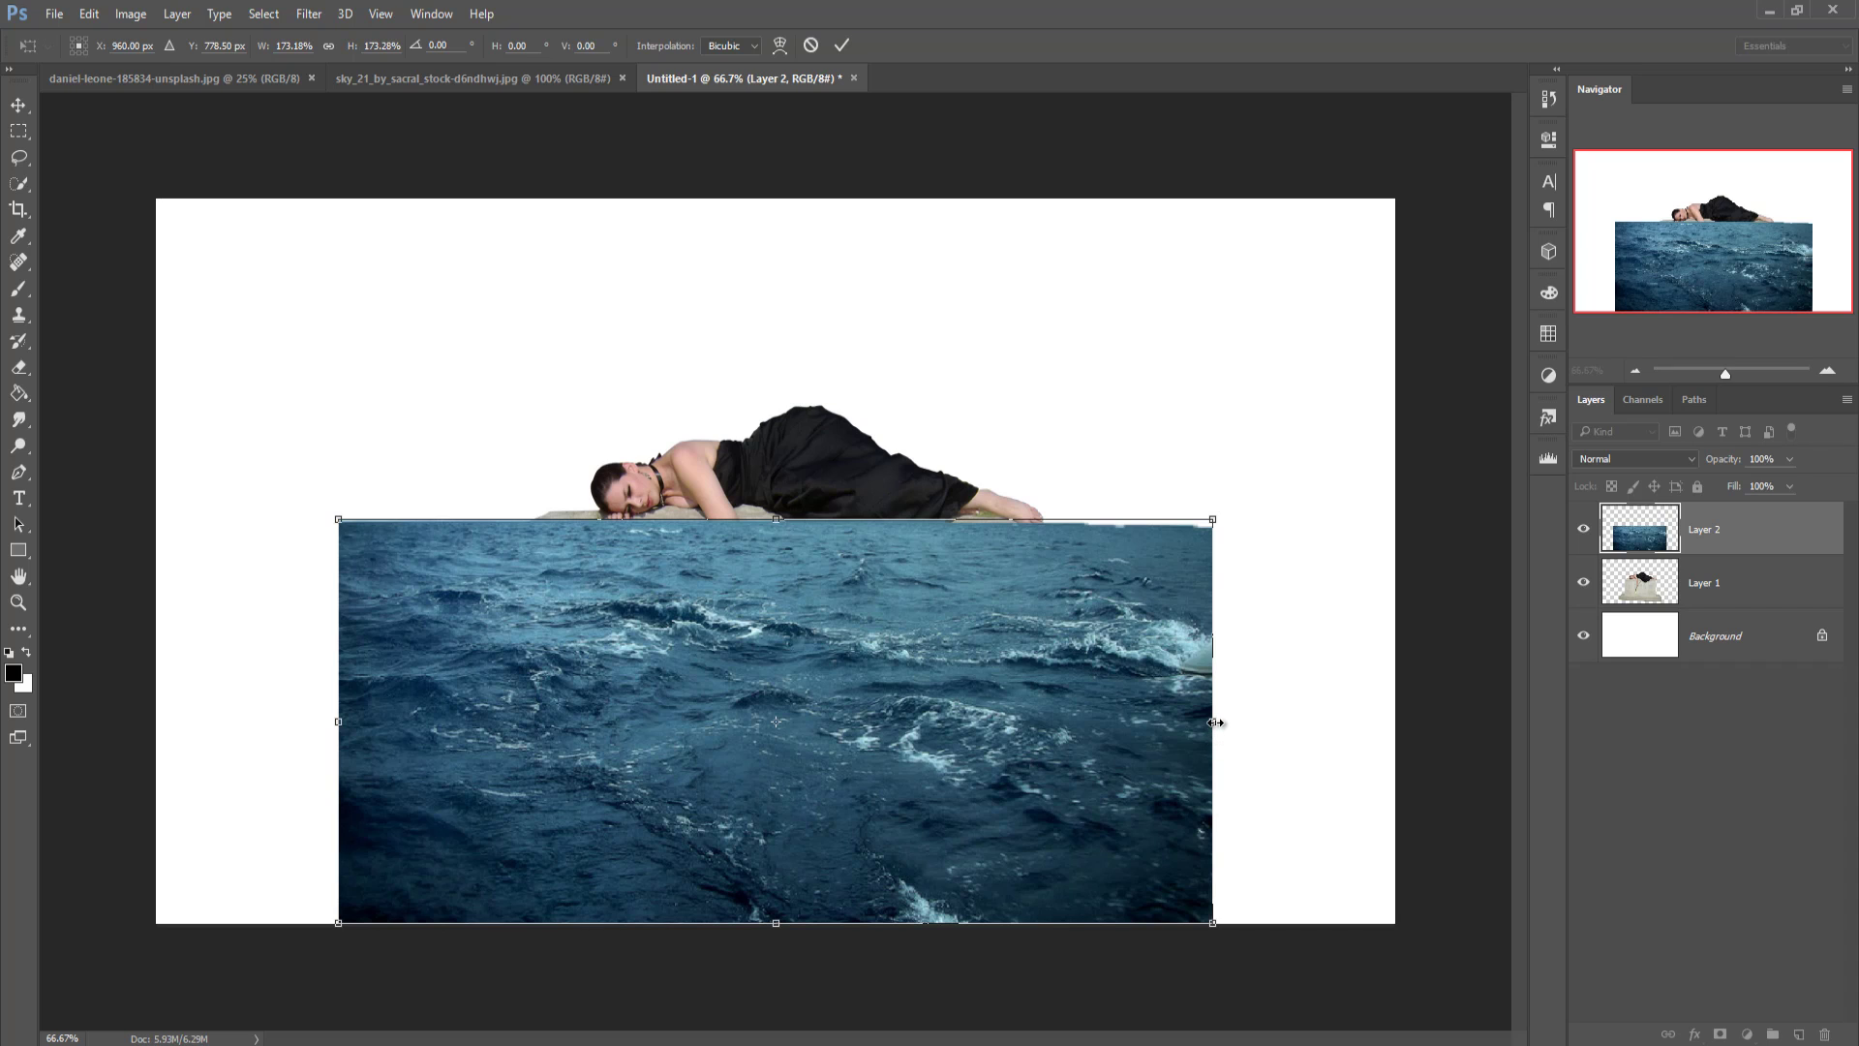
mouse_move(1223, 724)
left_mouse_down()
mouse_move(1249, 724)
mouse_move(1192, 724)
left_mouse_up()
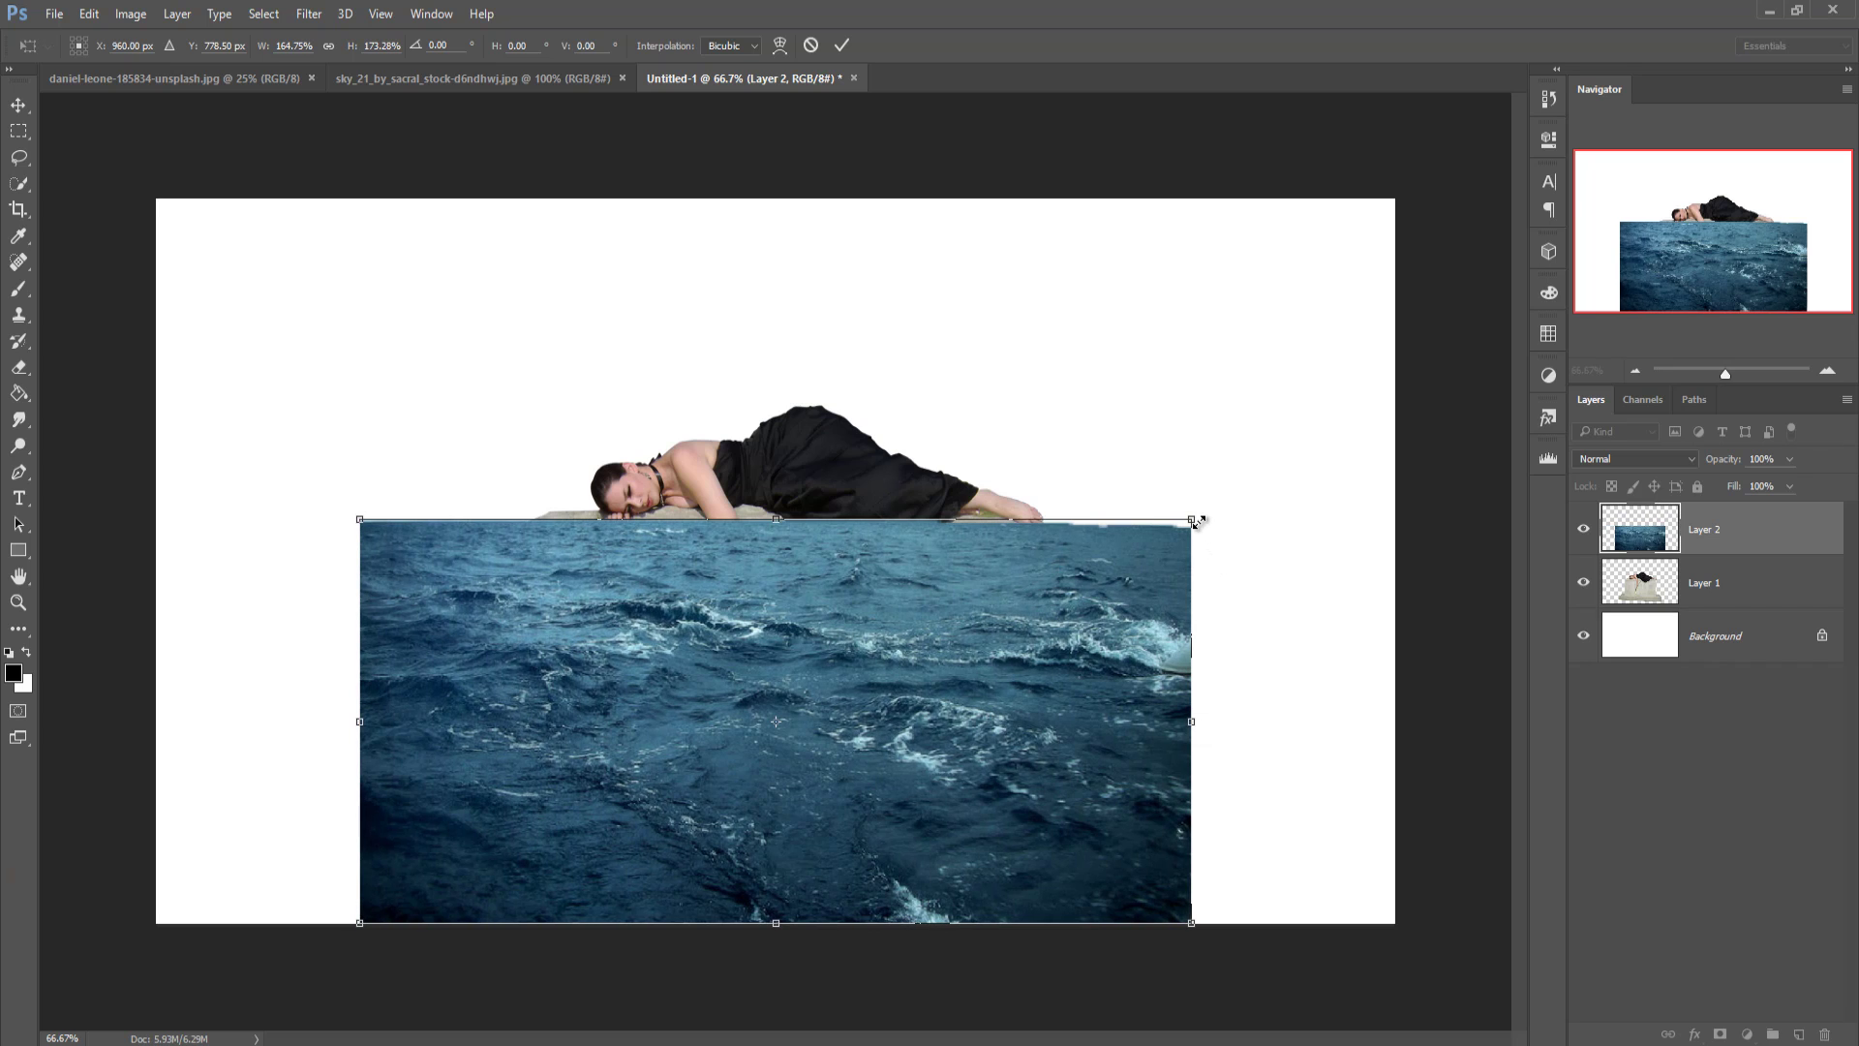
left_click_drag(1190, 511, 1302, 467)
left_click_drag(1282, 642, 1310, 736)
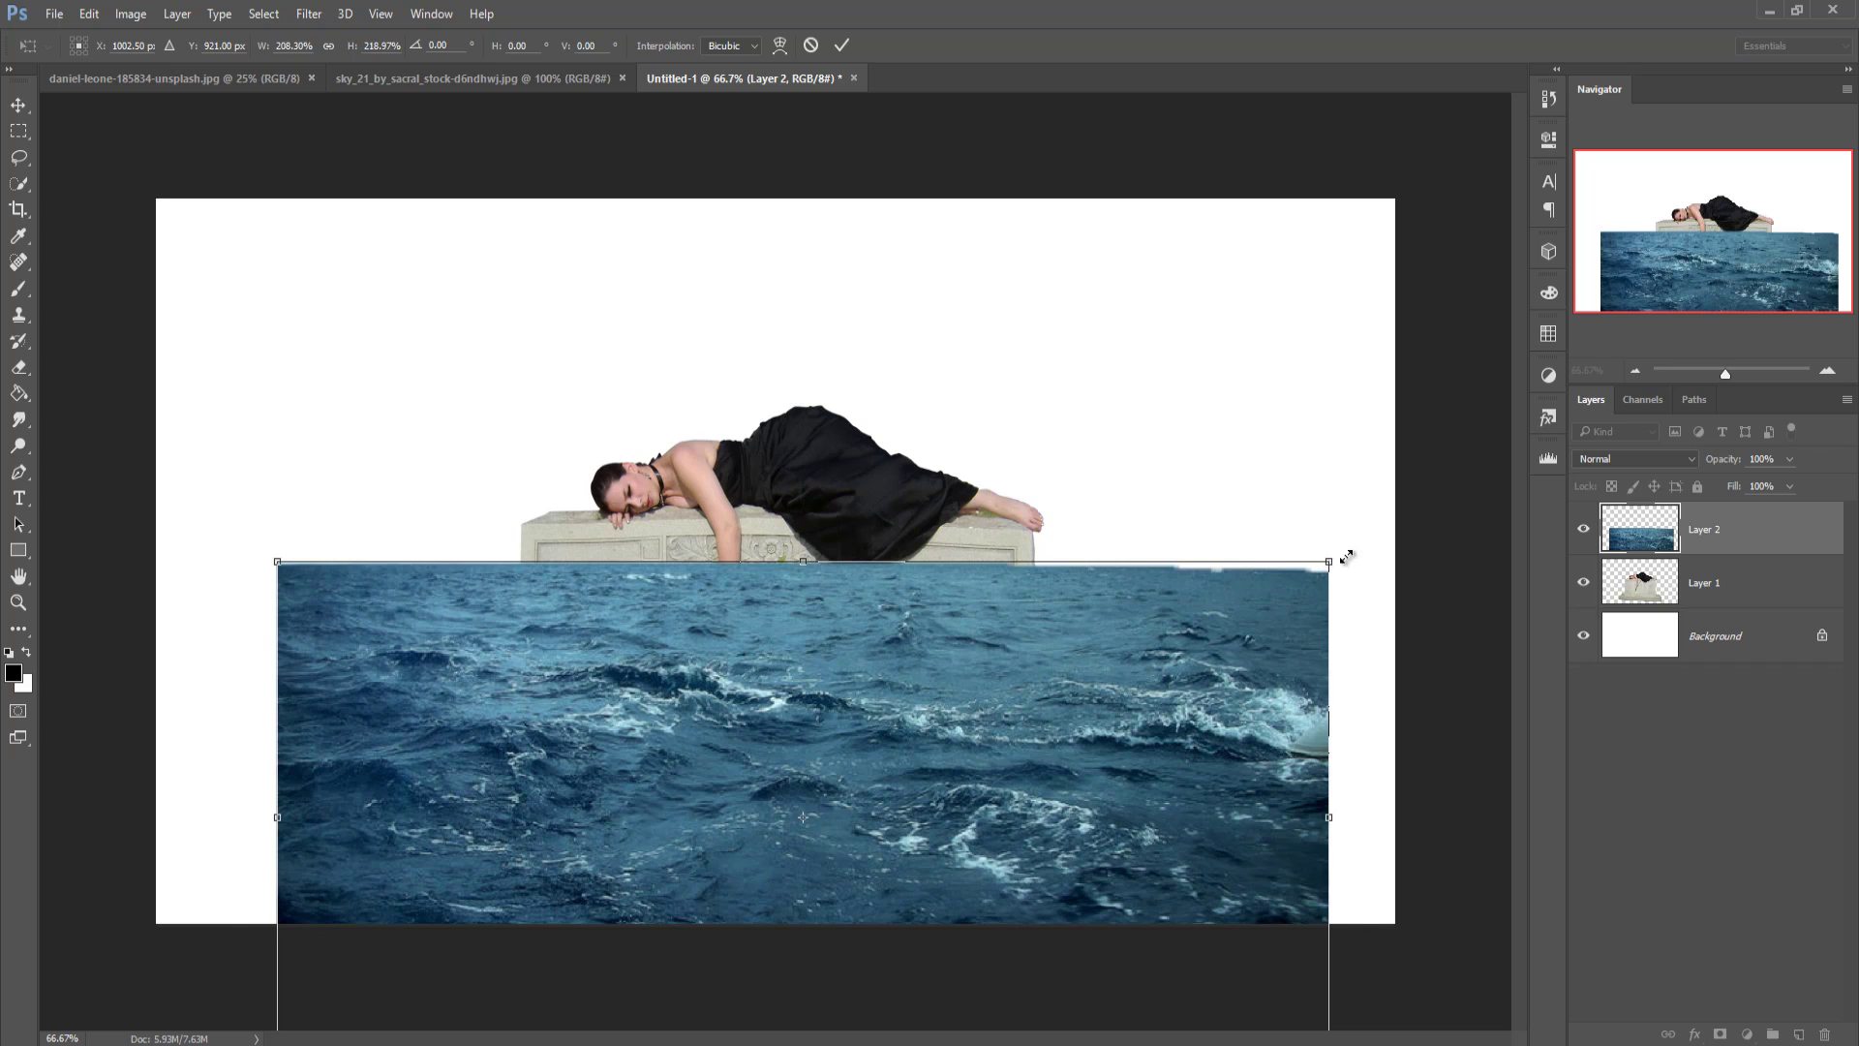
left_click_drag(1332, 556, 1432, 510)
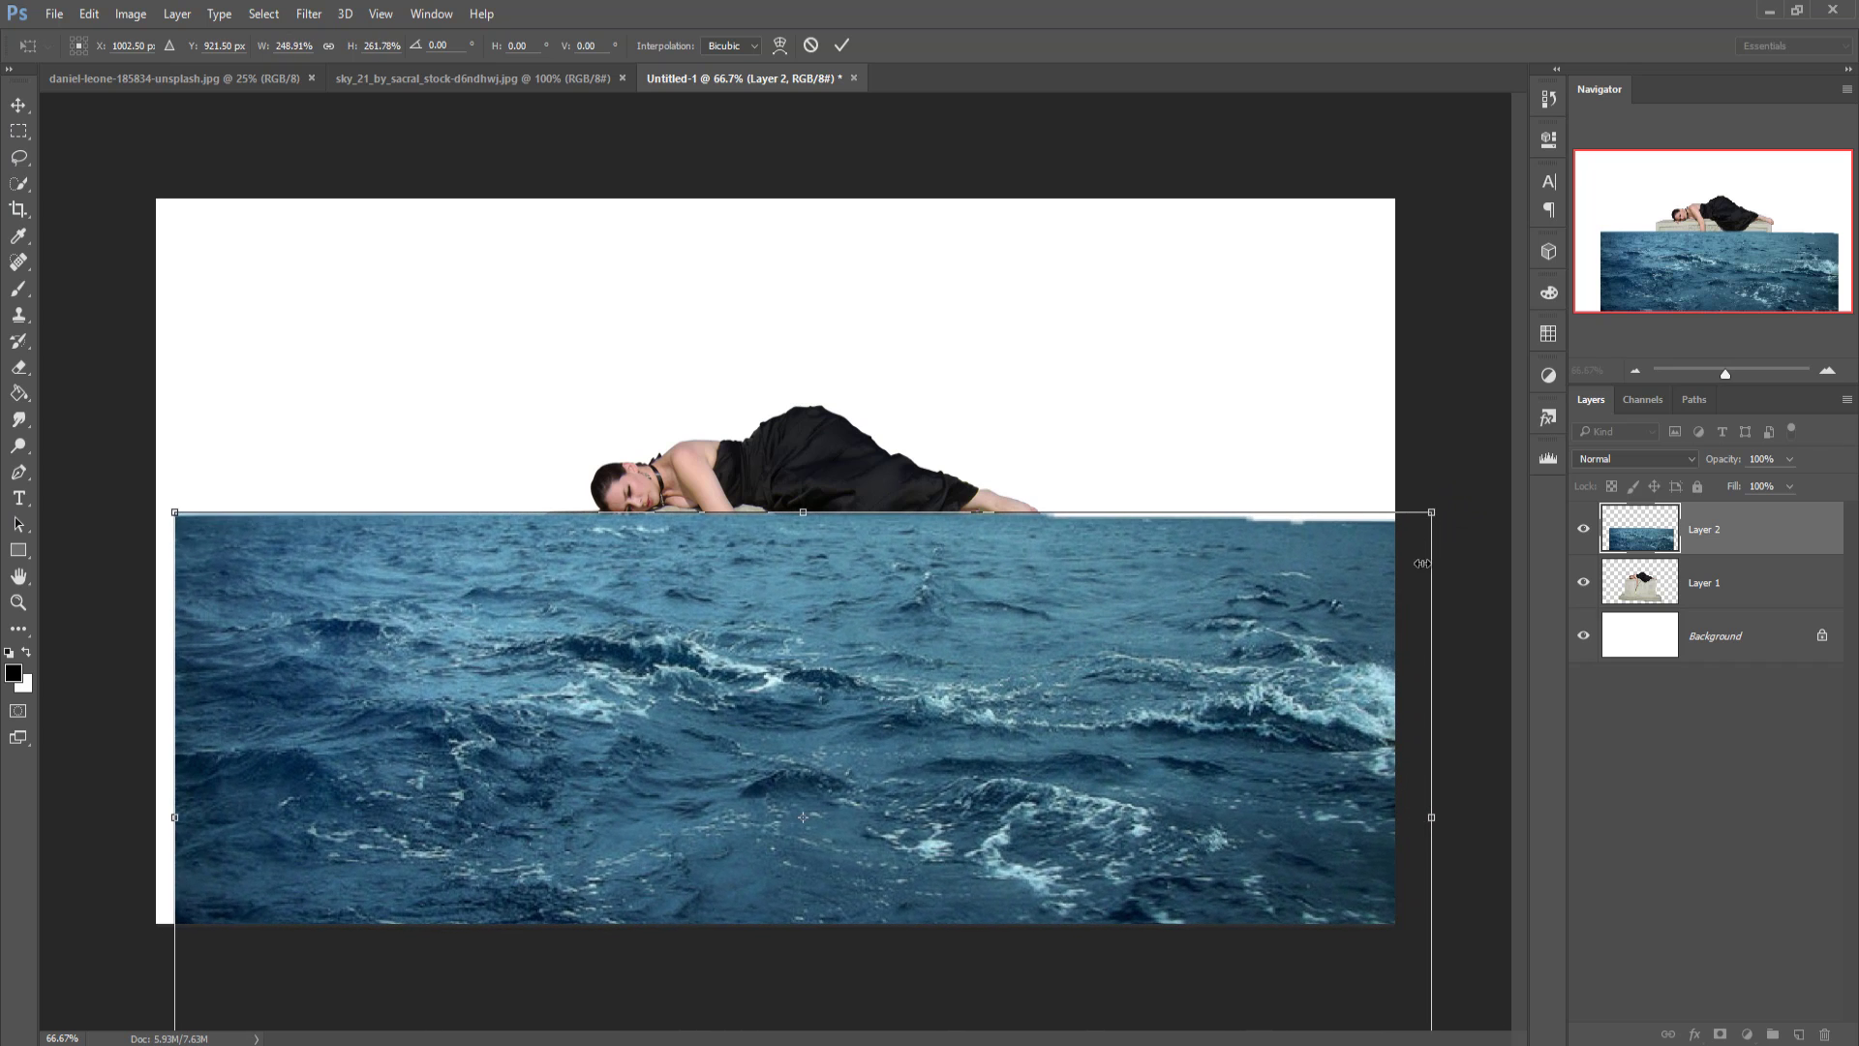
left_click_drag(1324, 654, 1306, 655)
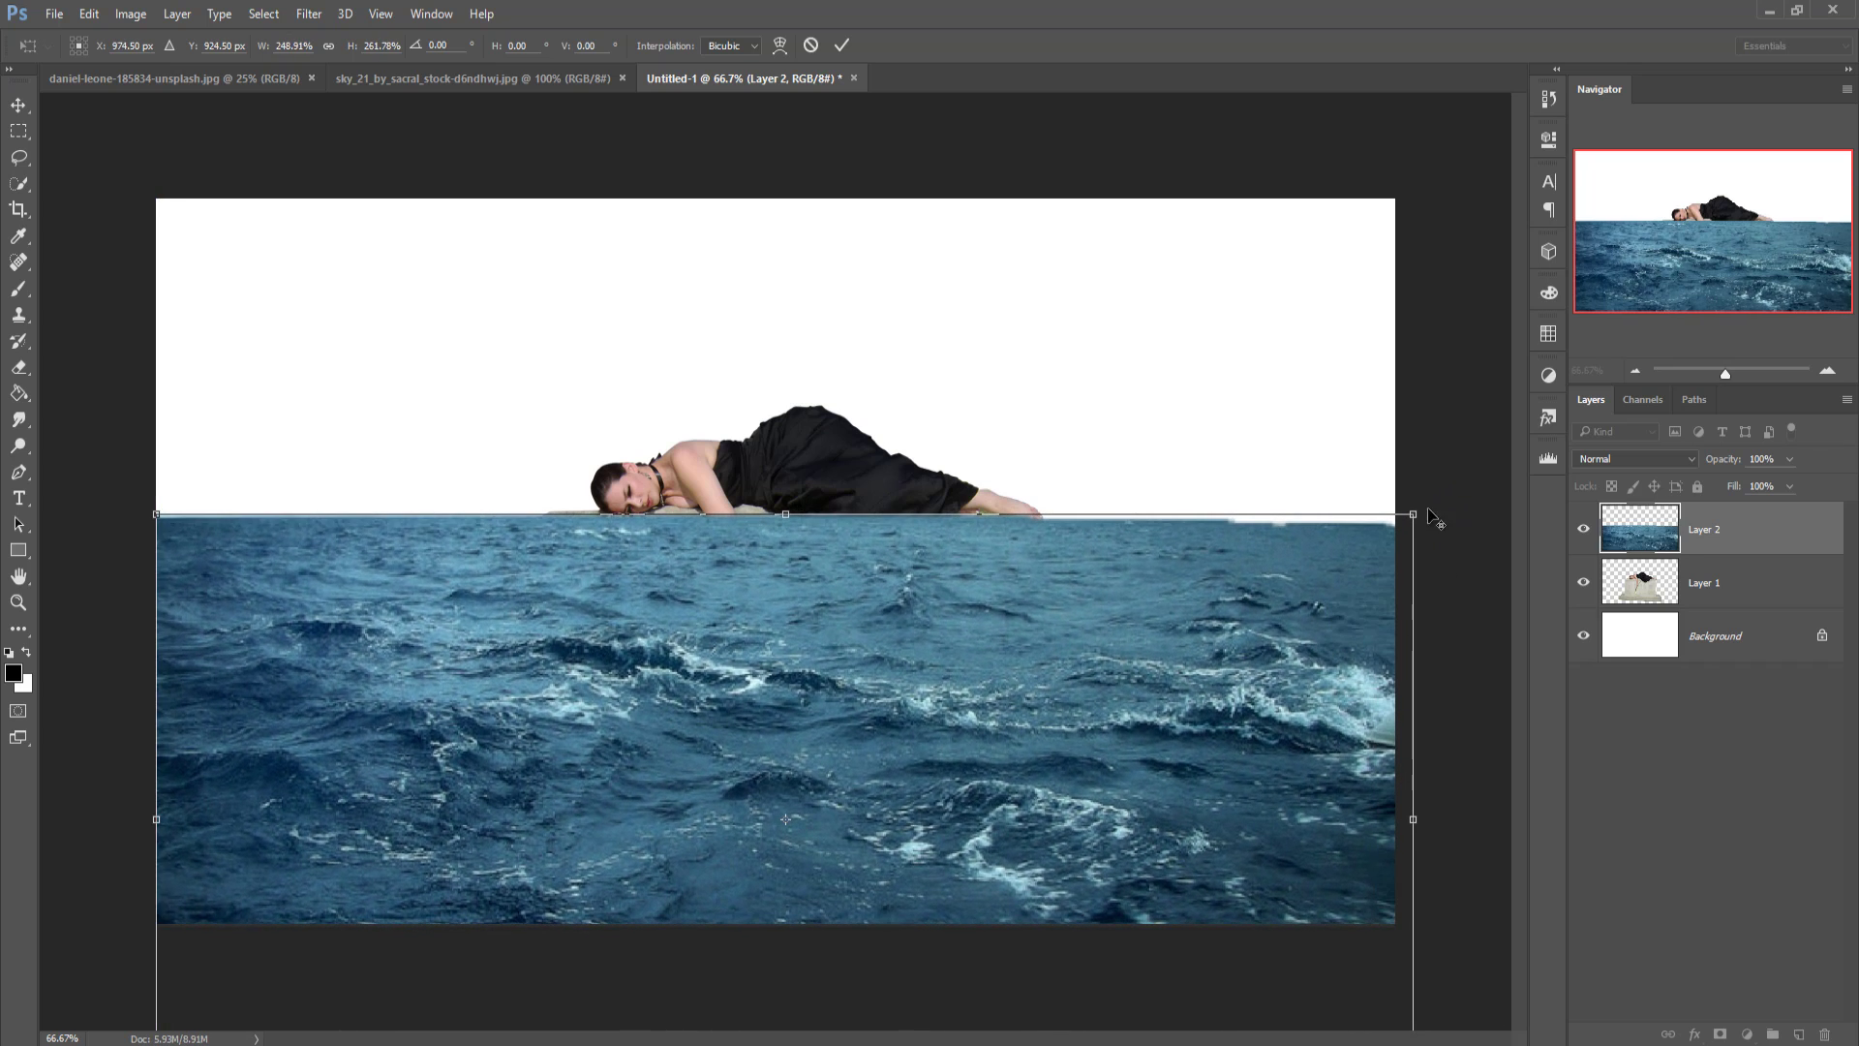
left_click_drag(1409, 511, 1410, 516)
left_click_drag(1332, 607, 1323, 607)
Step: Commit the sea transform, set Layer 2 to 49% opacity, add a layer mask, and pick a 50 px brush
left_click(841, 46)
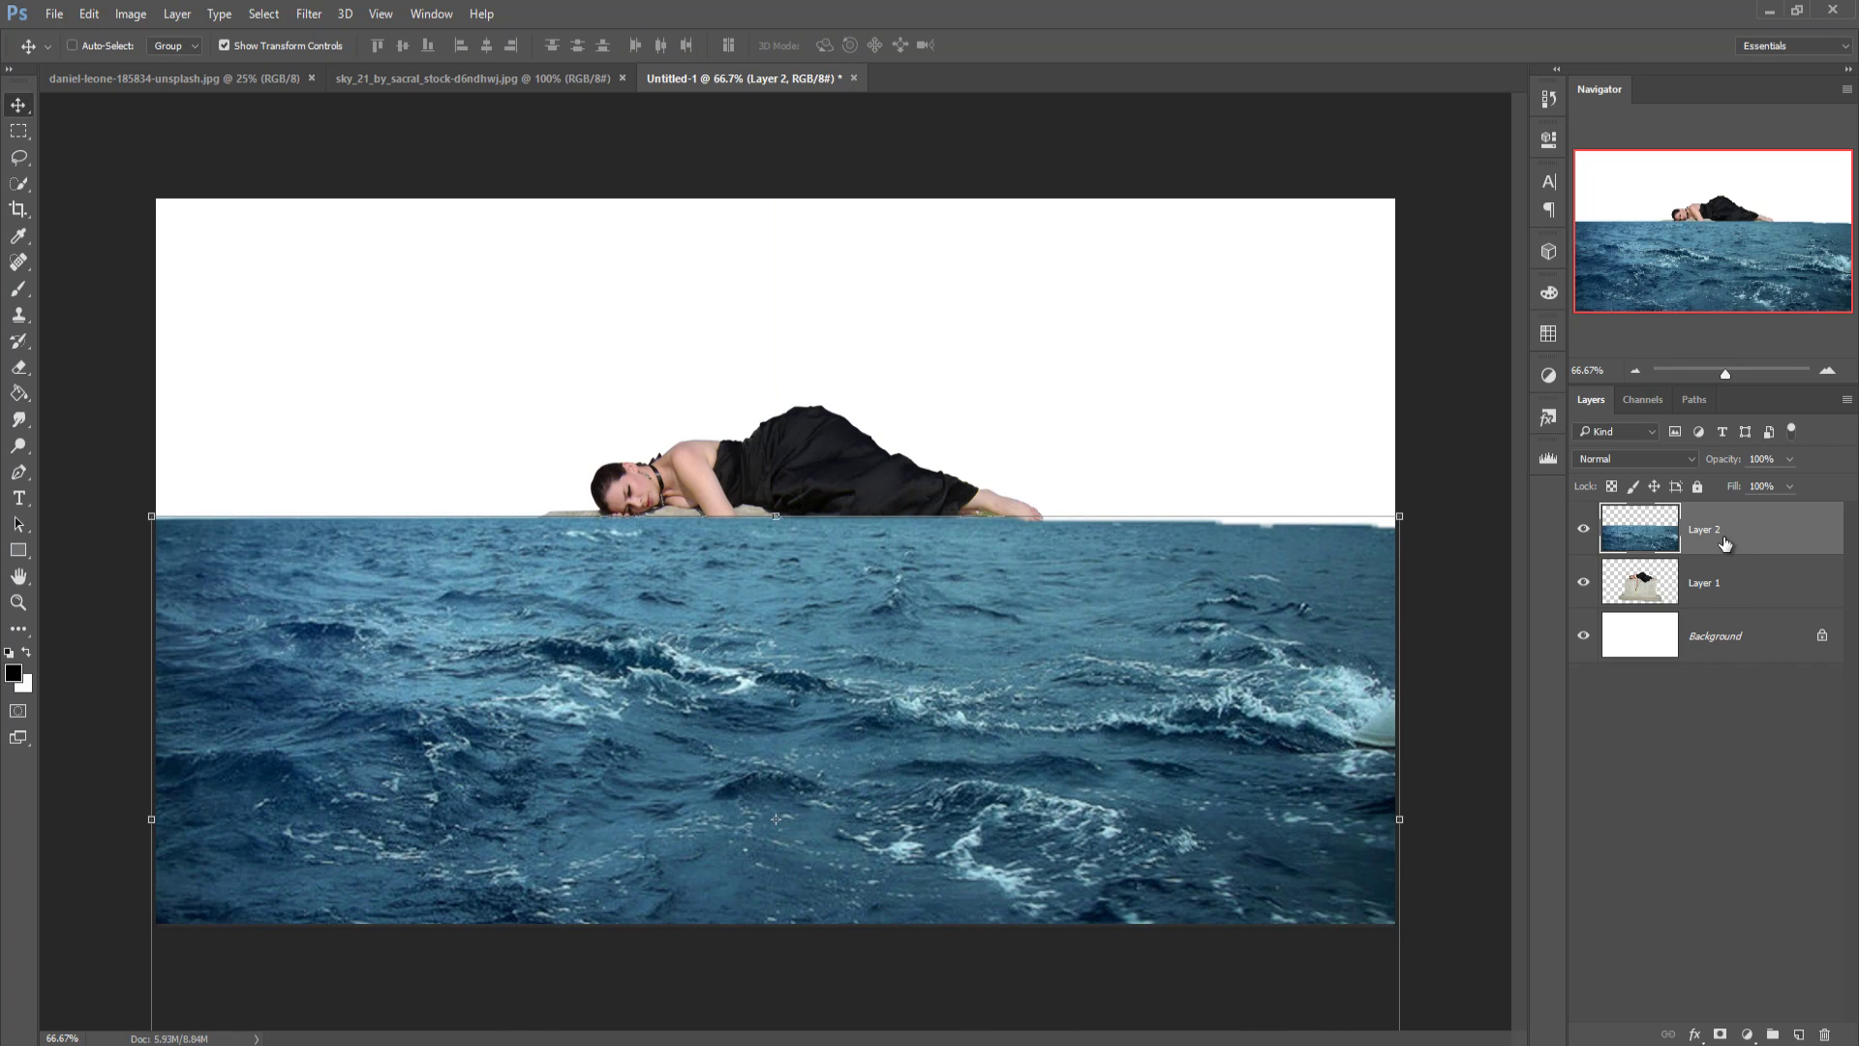
left_click(1789, 460)
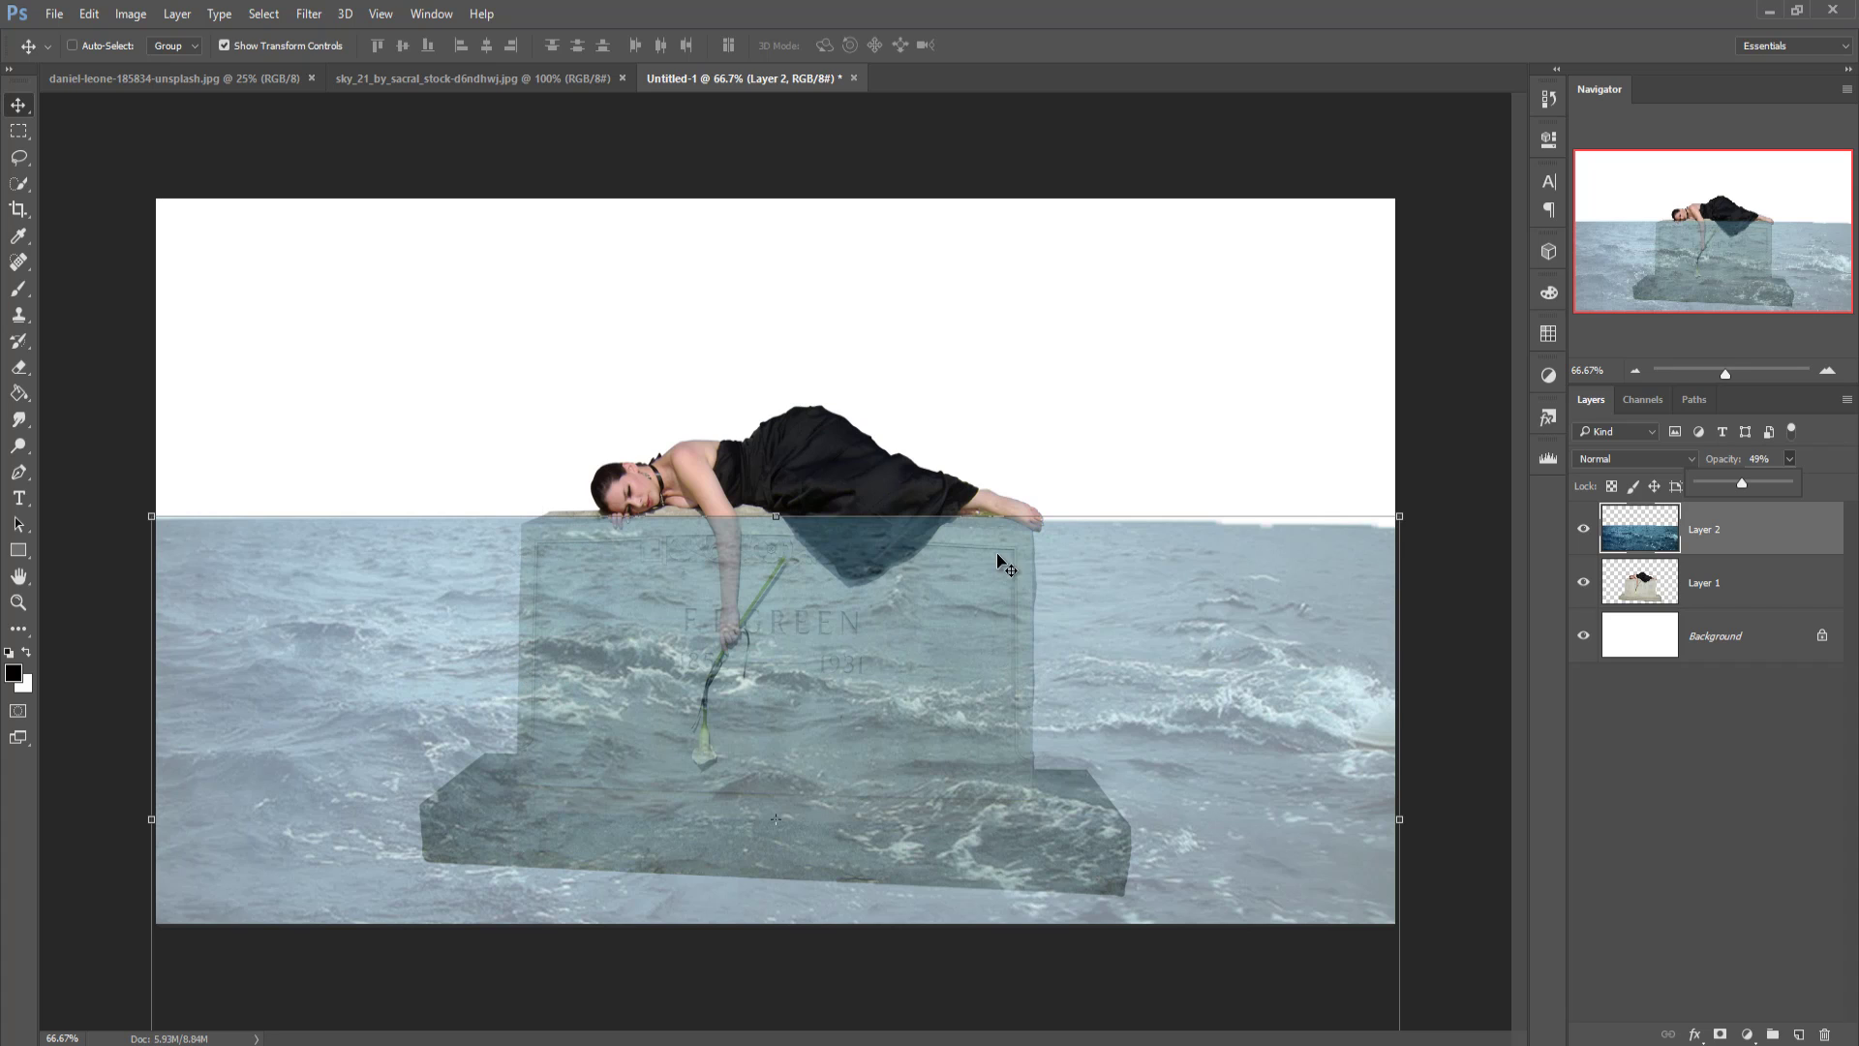
left_click(1719, 1034)
left_click(19, 289)
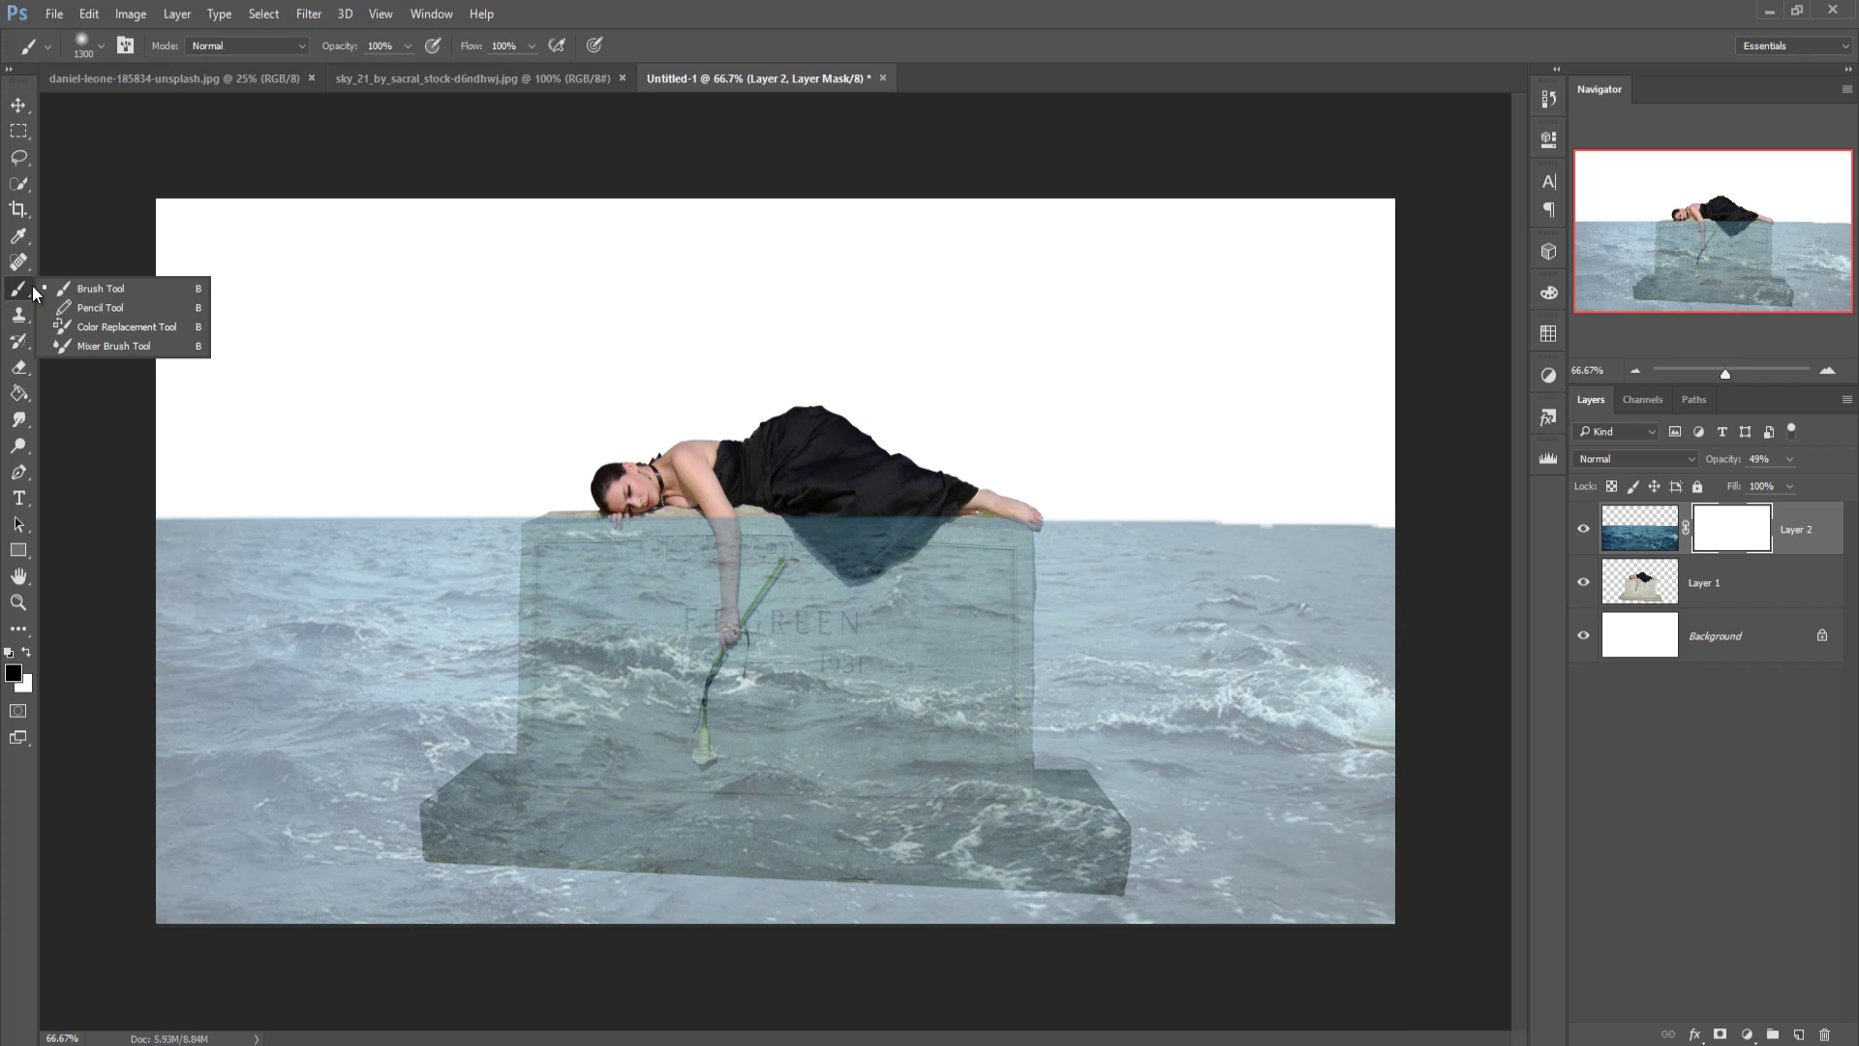
left_click(96, 281)
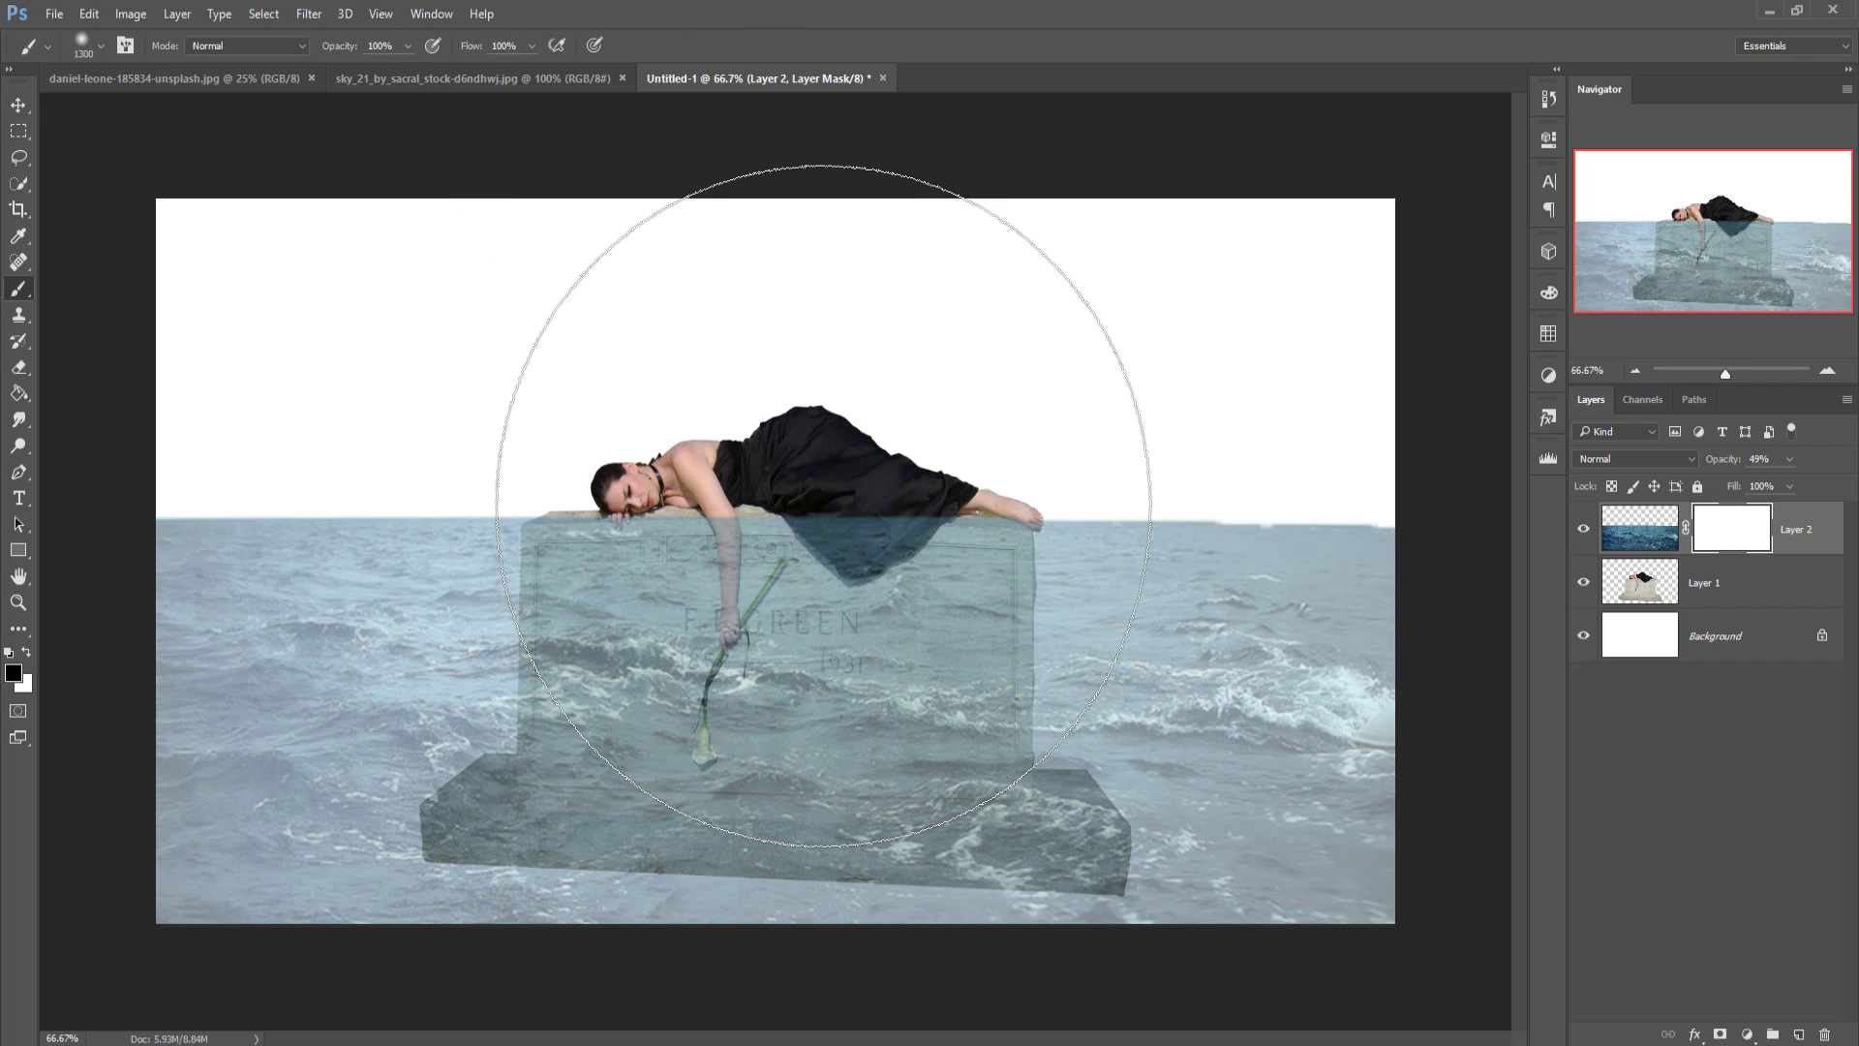
key("bracketleft")
key("bracketleft")
key("bracketleft")
key("bracketleft")
key("bracketleft")
key("bracketleft")
key("bracketleft")
key("bracketleft")
key("bracketleft")
key("bracketleft")
key("bracketleft")
key("bracketleft")
key("bracketleft")
key("bracketleft")
key("bracketleft")
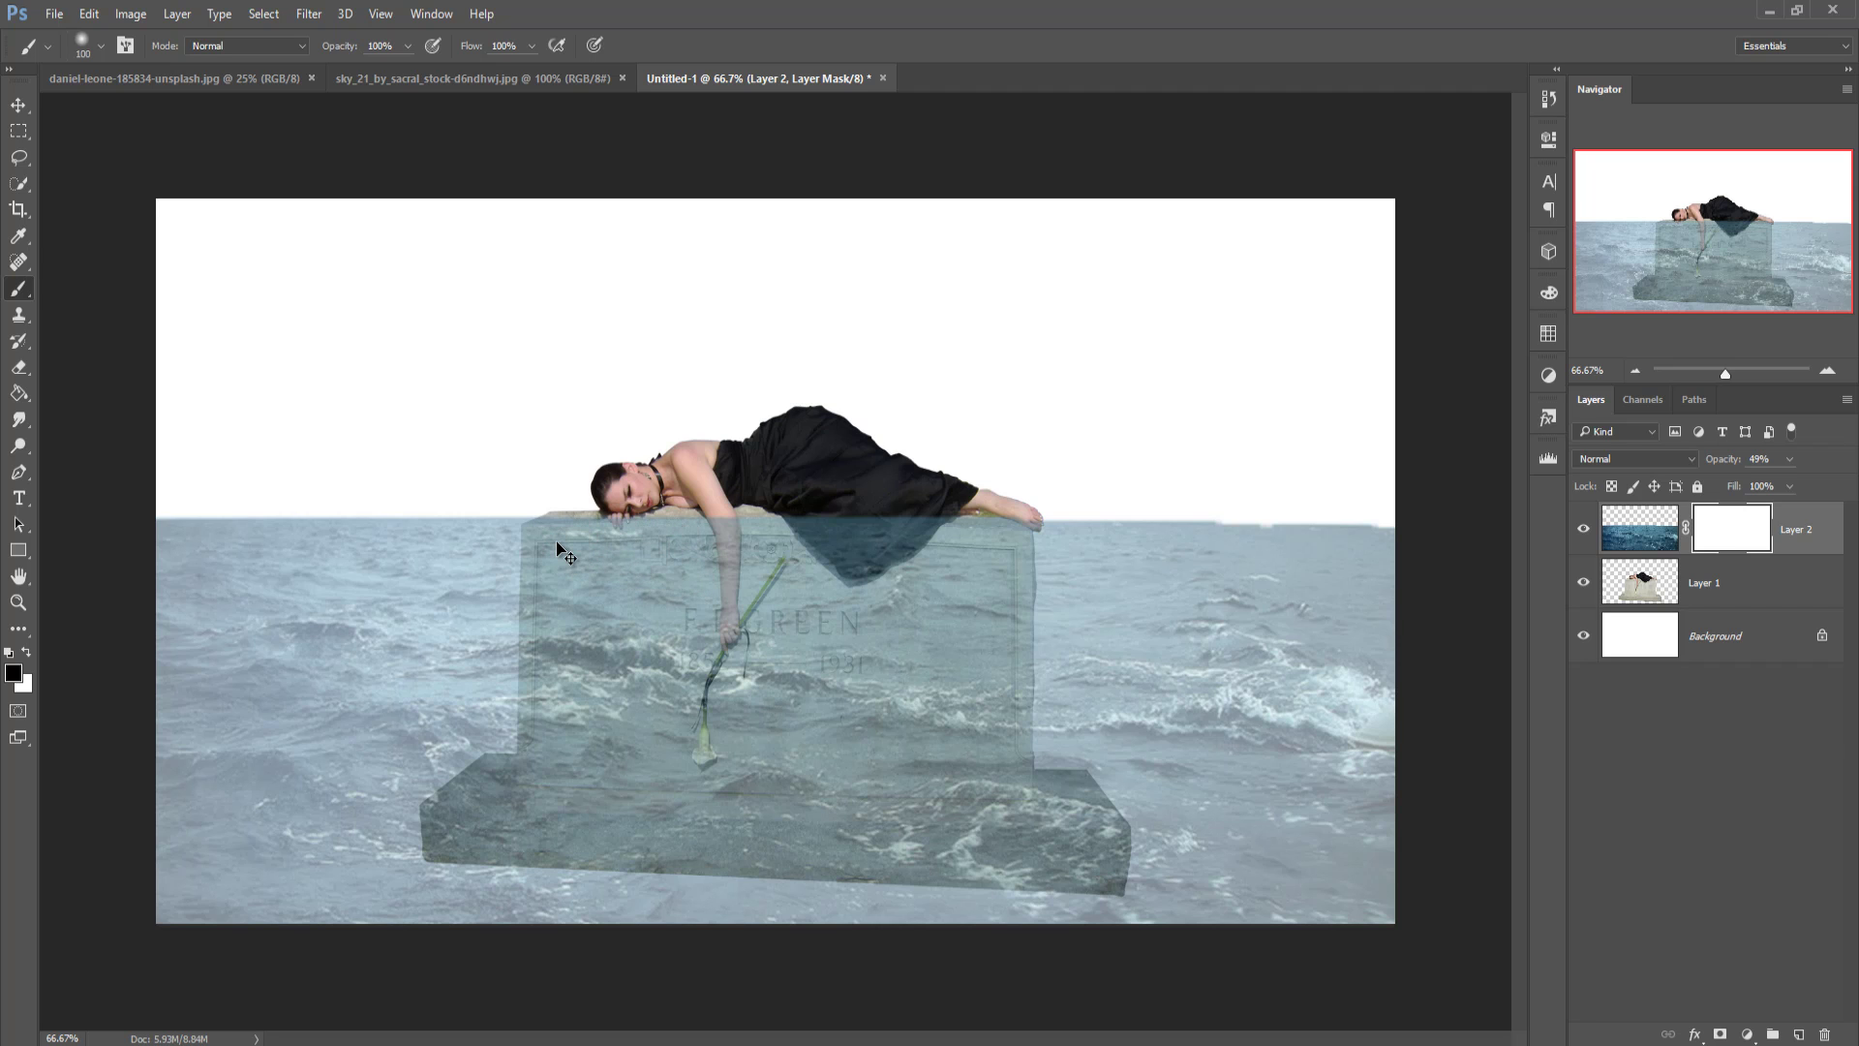
scroll(561, 552, "up", 3)
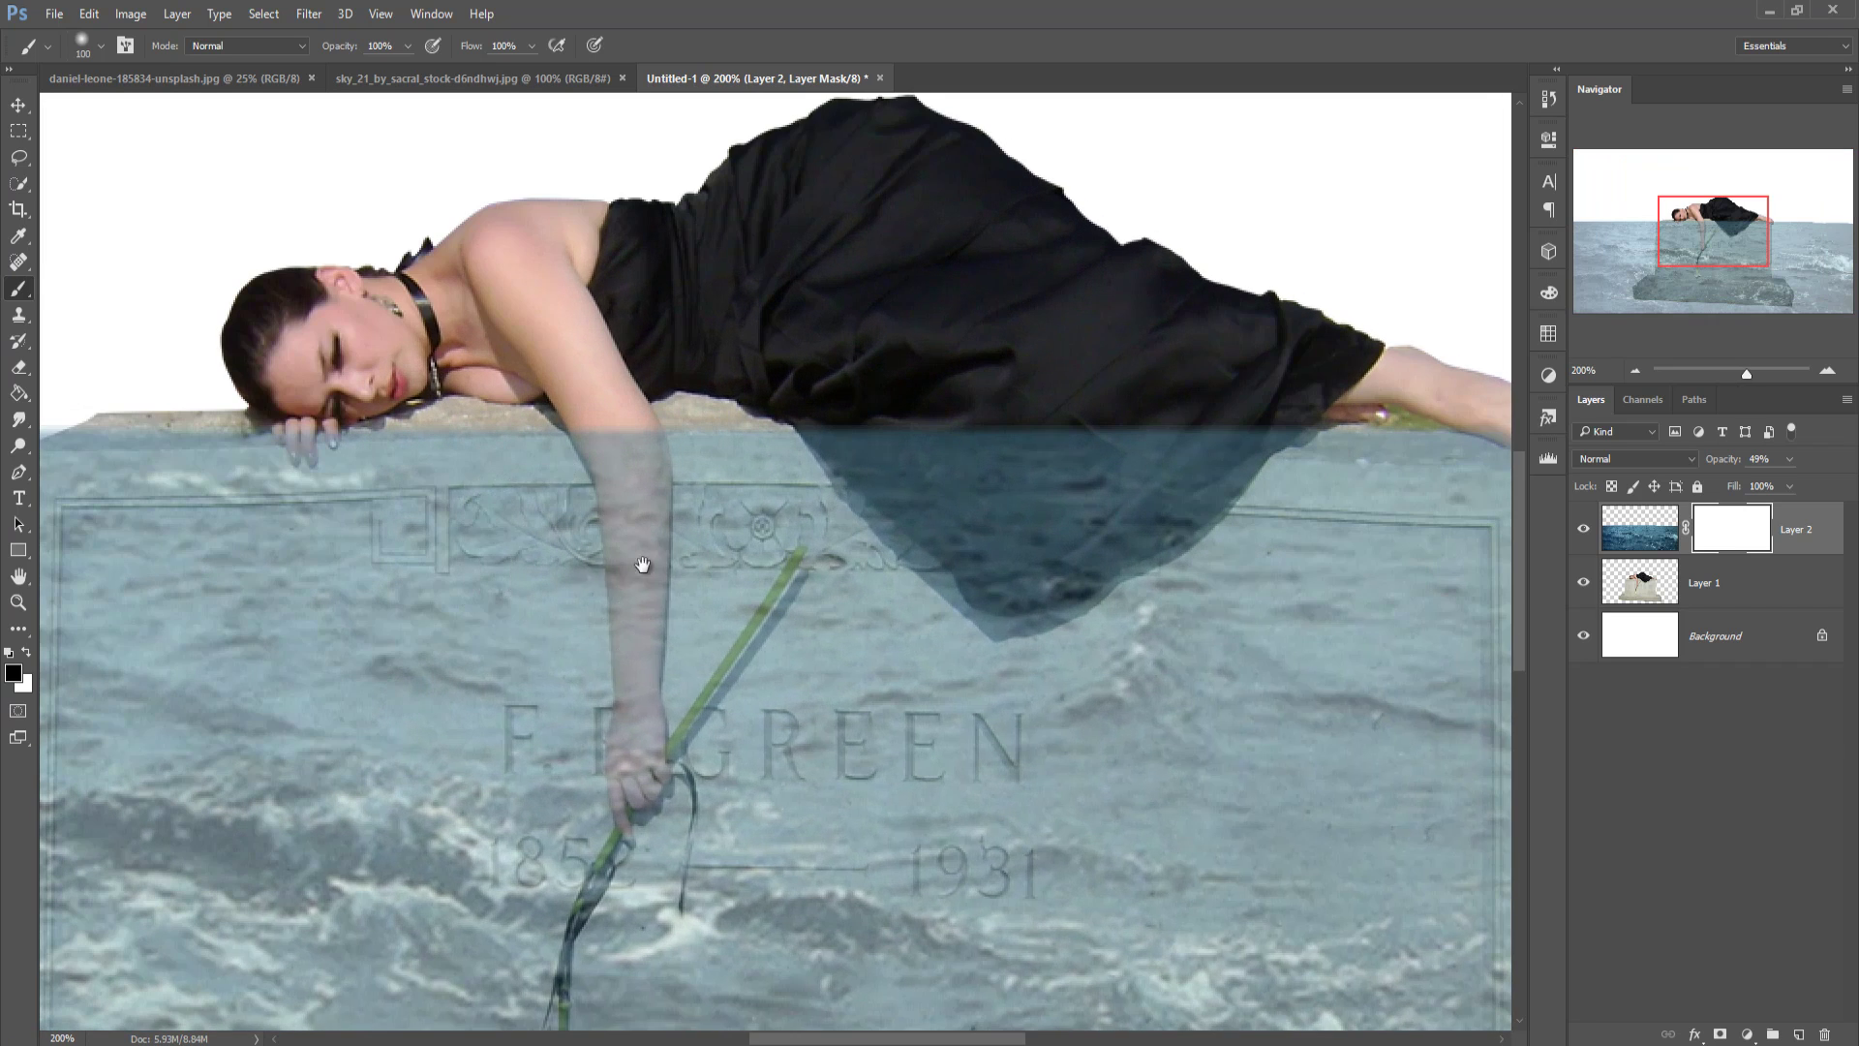
key("bracketleft")
key("bracketleft")
key("bracketleft")
key("bracketleft")
key("bracketleft")
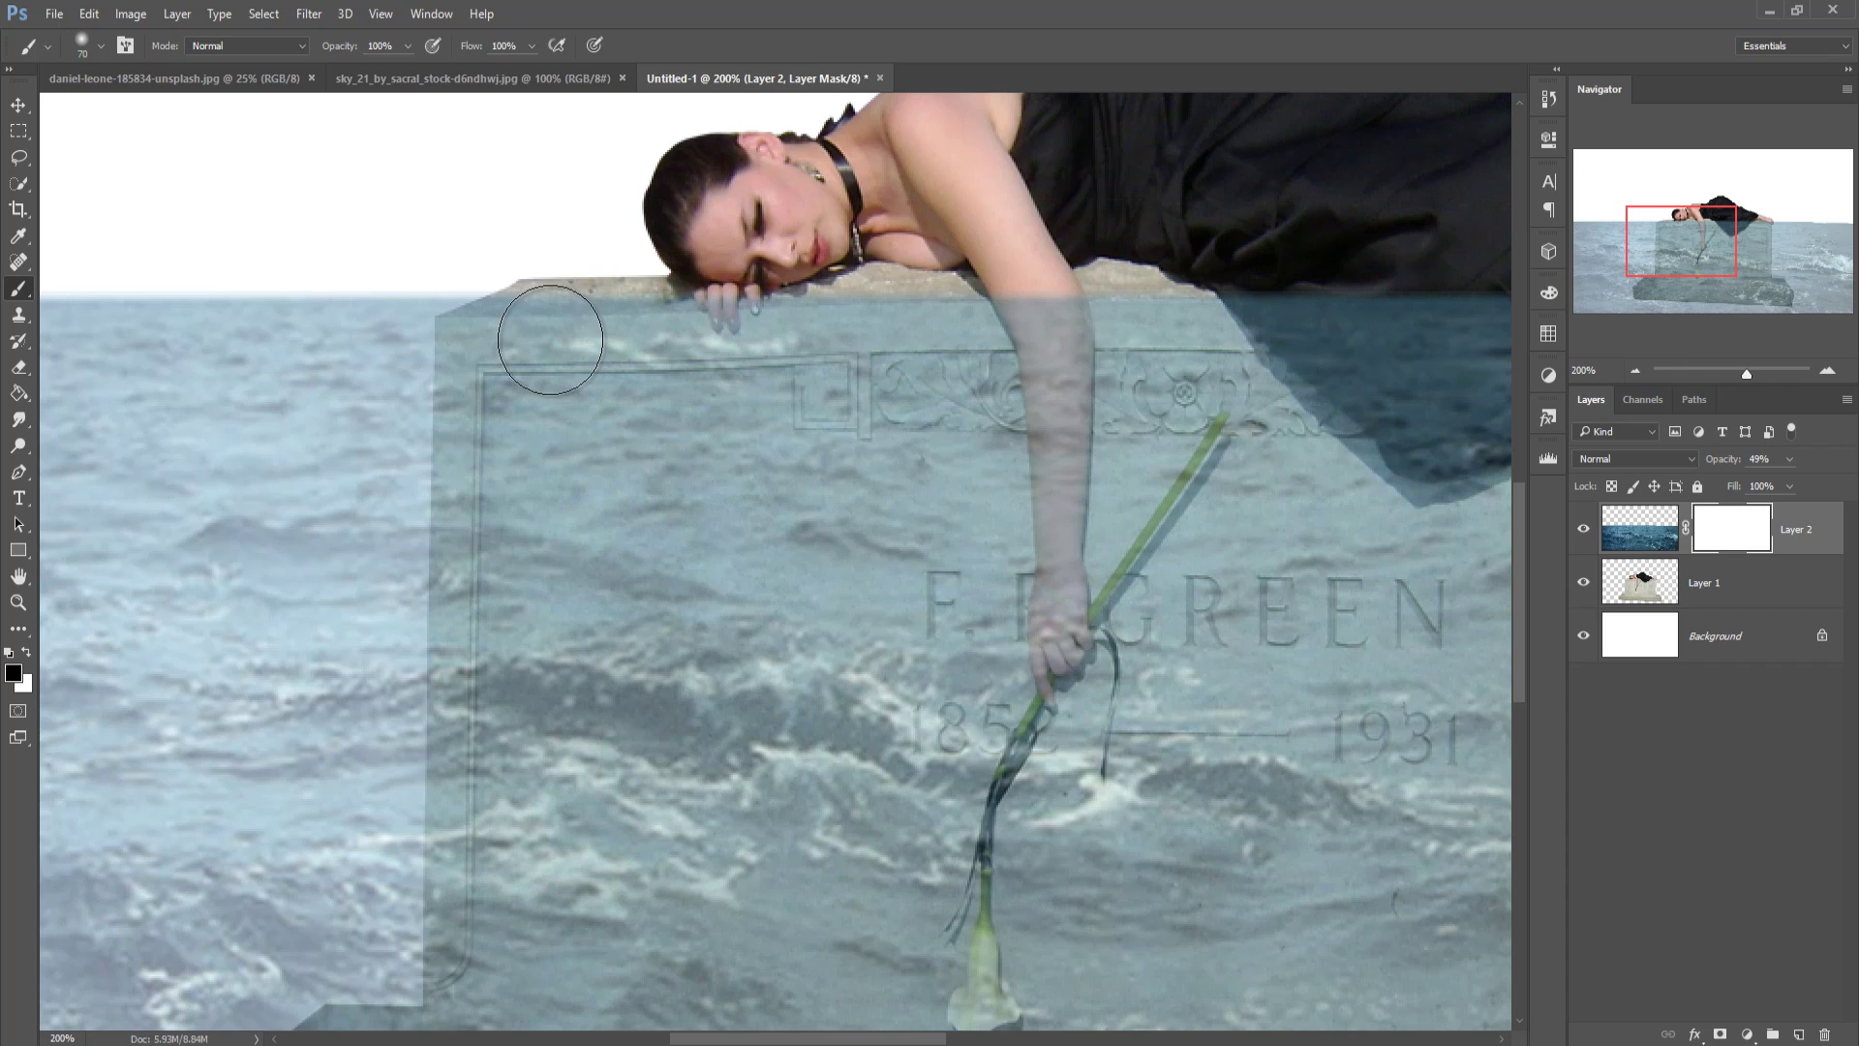
Step: Mask the water off the tombstone's top edge, foot ledge and toe tips
mouse_move(531, 323)
left_mouse_down()
mouse_move(507, 356)
mouse_move(522, 332)
mouse_move(471, 343)
left_mouse_up()
mouse_move(481, 346)
left_mouse_down()
mouse_move(734, 338)
mouse_move(639, 334)
mouse_move(957, 295)
mouse_move(1325, 314)
mouse_move(1102, 383)
mouse_move(1088, 337)
mouse_move(1455, 448)
mouse_move(994, 429)
left_mouse_up()
mouse_move(1026, 346)
left_mouse_down()
mouse_move(1182, 303)
mouse_move(1233, 299)
mouse_move(1239, 327)
left_mouse_up()
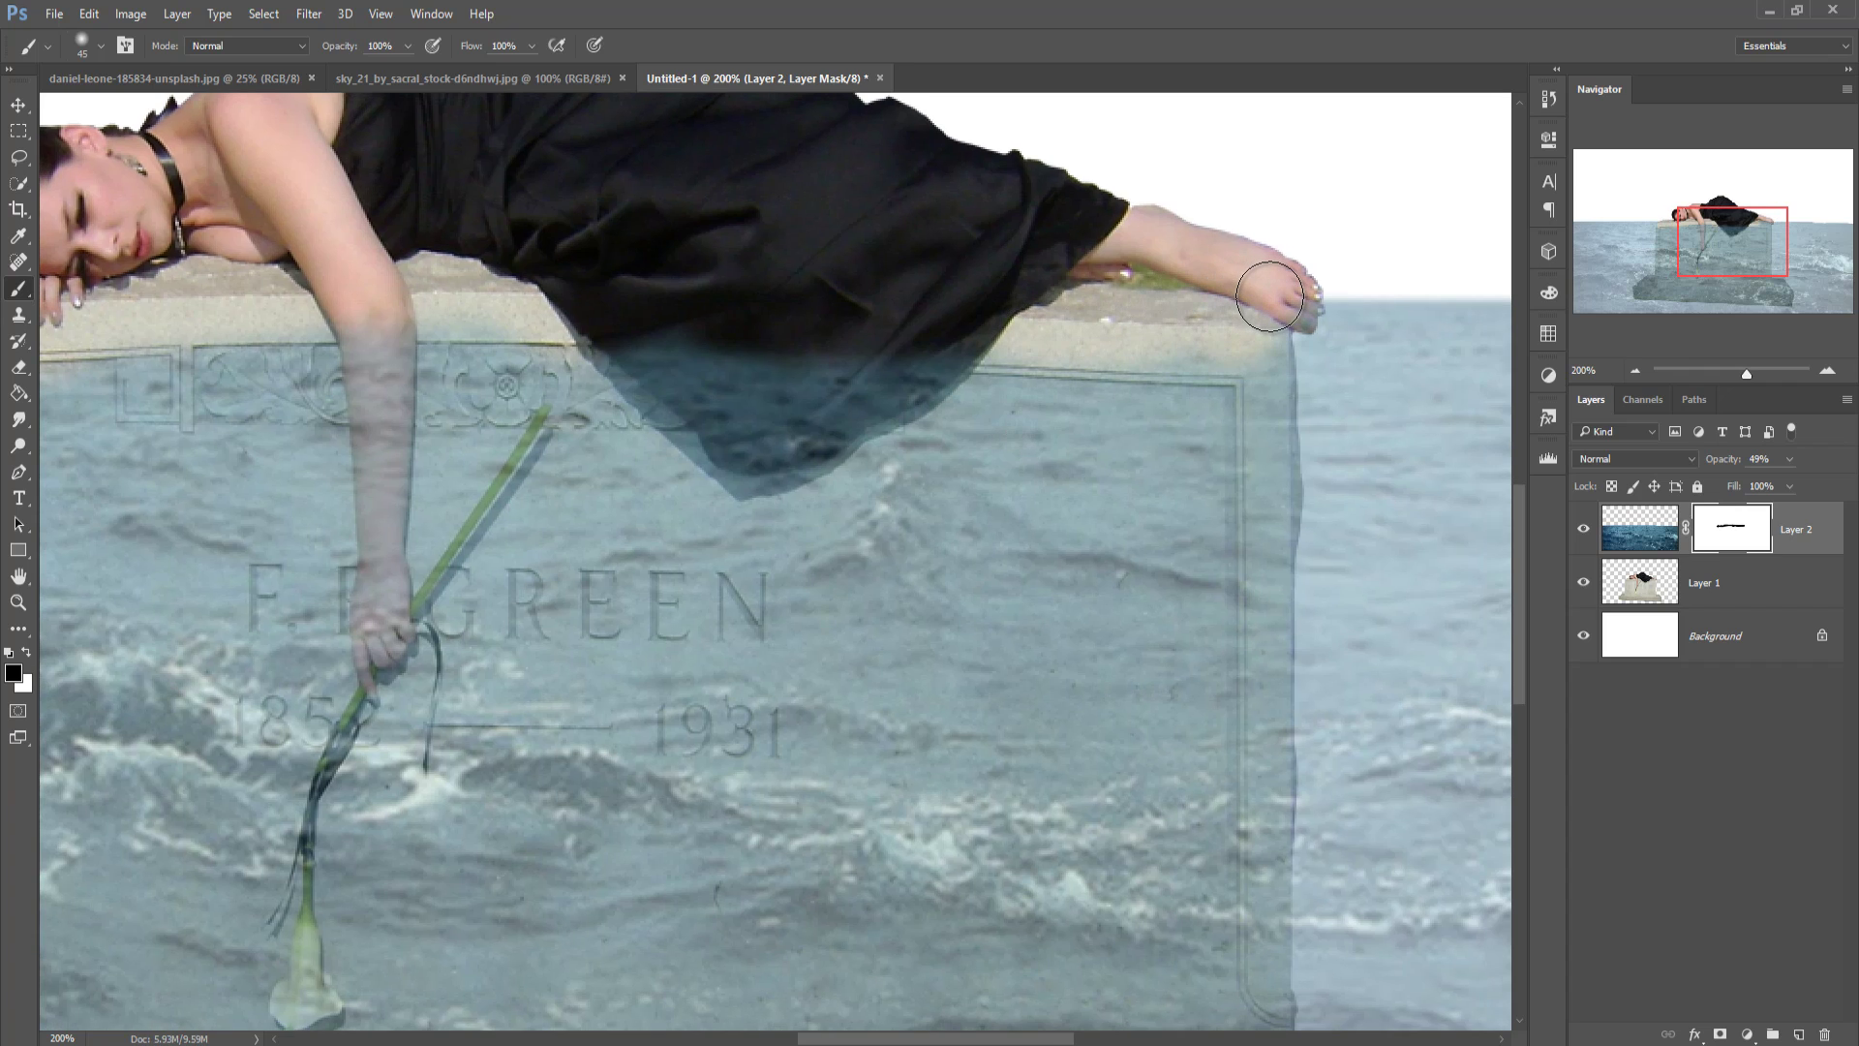
key("bracketleft")
key("bracketleft")
mouse_move(1300, 322)
left_mouse_down()
mouse_move(1253, 411)
mouse_move(1225, 392)
mouse_move(1264, 345)
mouse_move(1266, 633)
mouse_move(1274, 358)
mouse_move(1280, 416)
mouse_move(1270, 886)
mouse_move(1204, 415)
left_mouse_up()
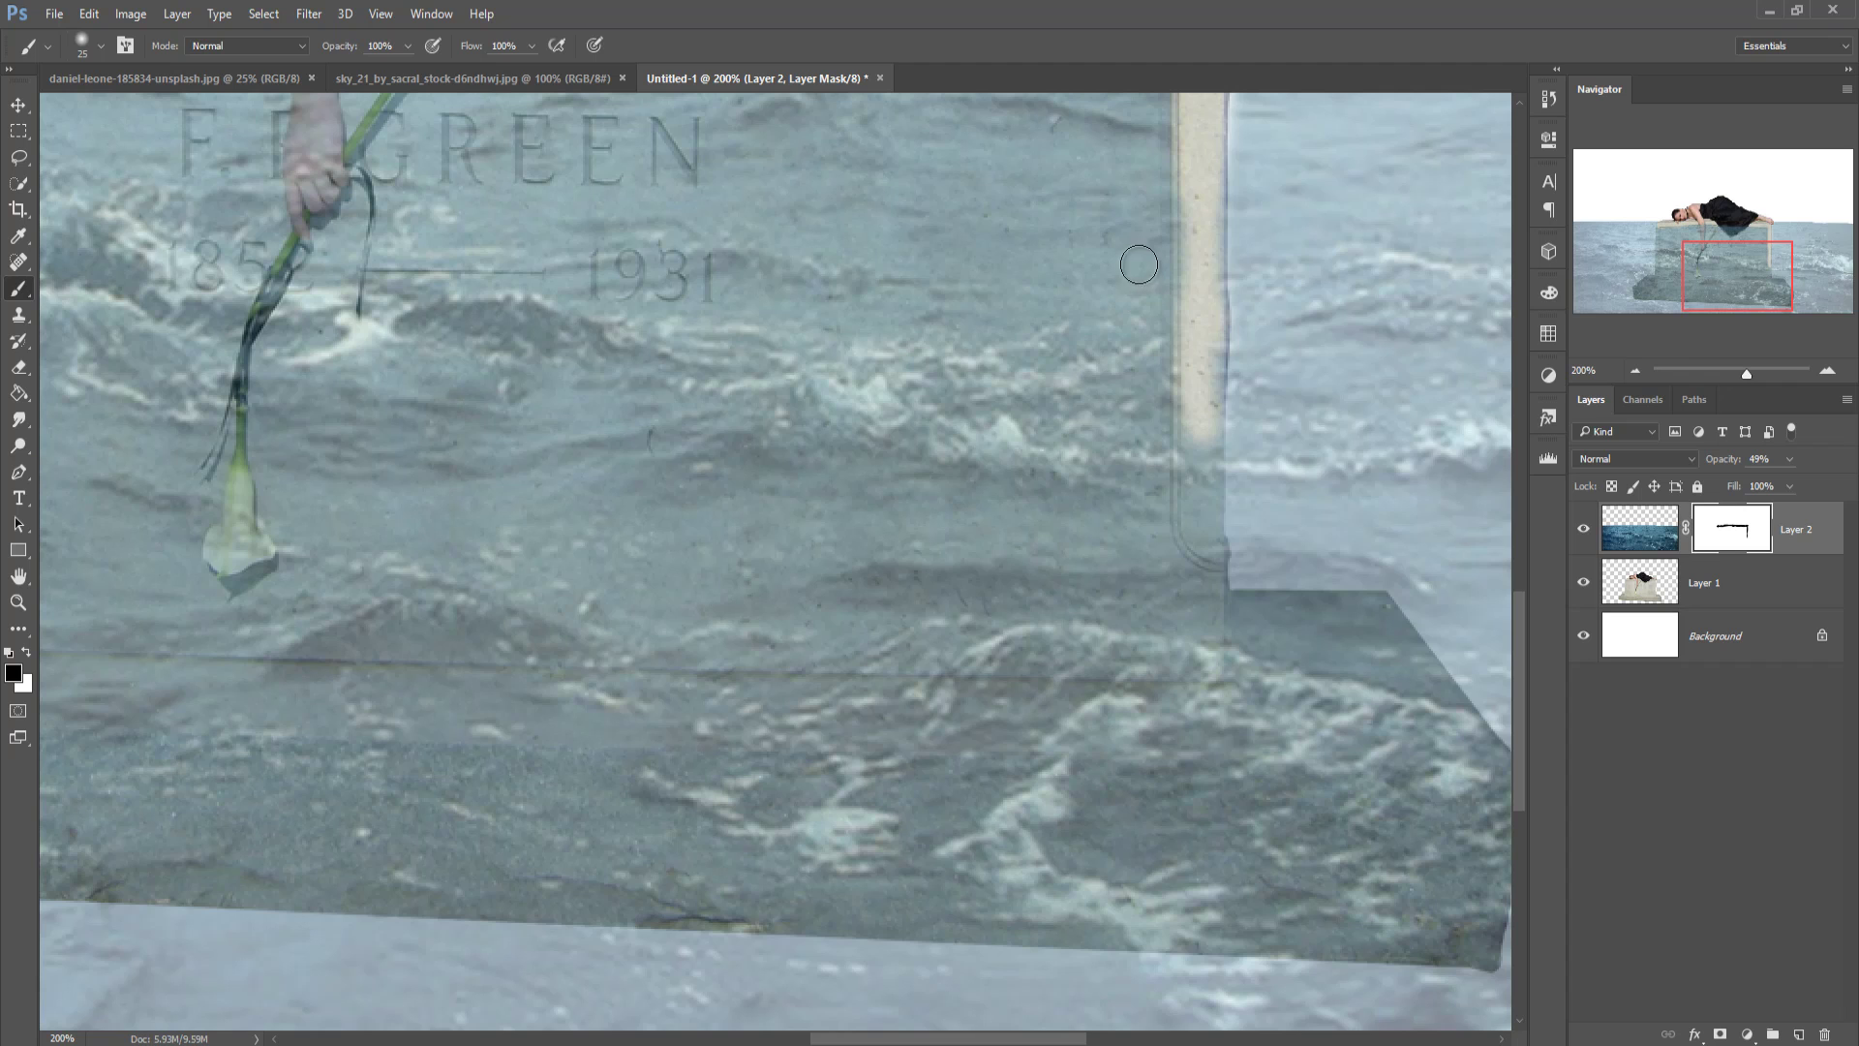
Step: Reveal the stone's left strip and right pillar above the water on the mask
left_click_drag(1139, 264, 1100, 456)
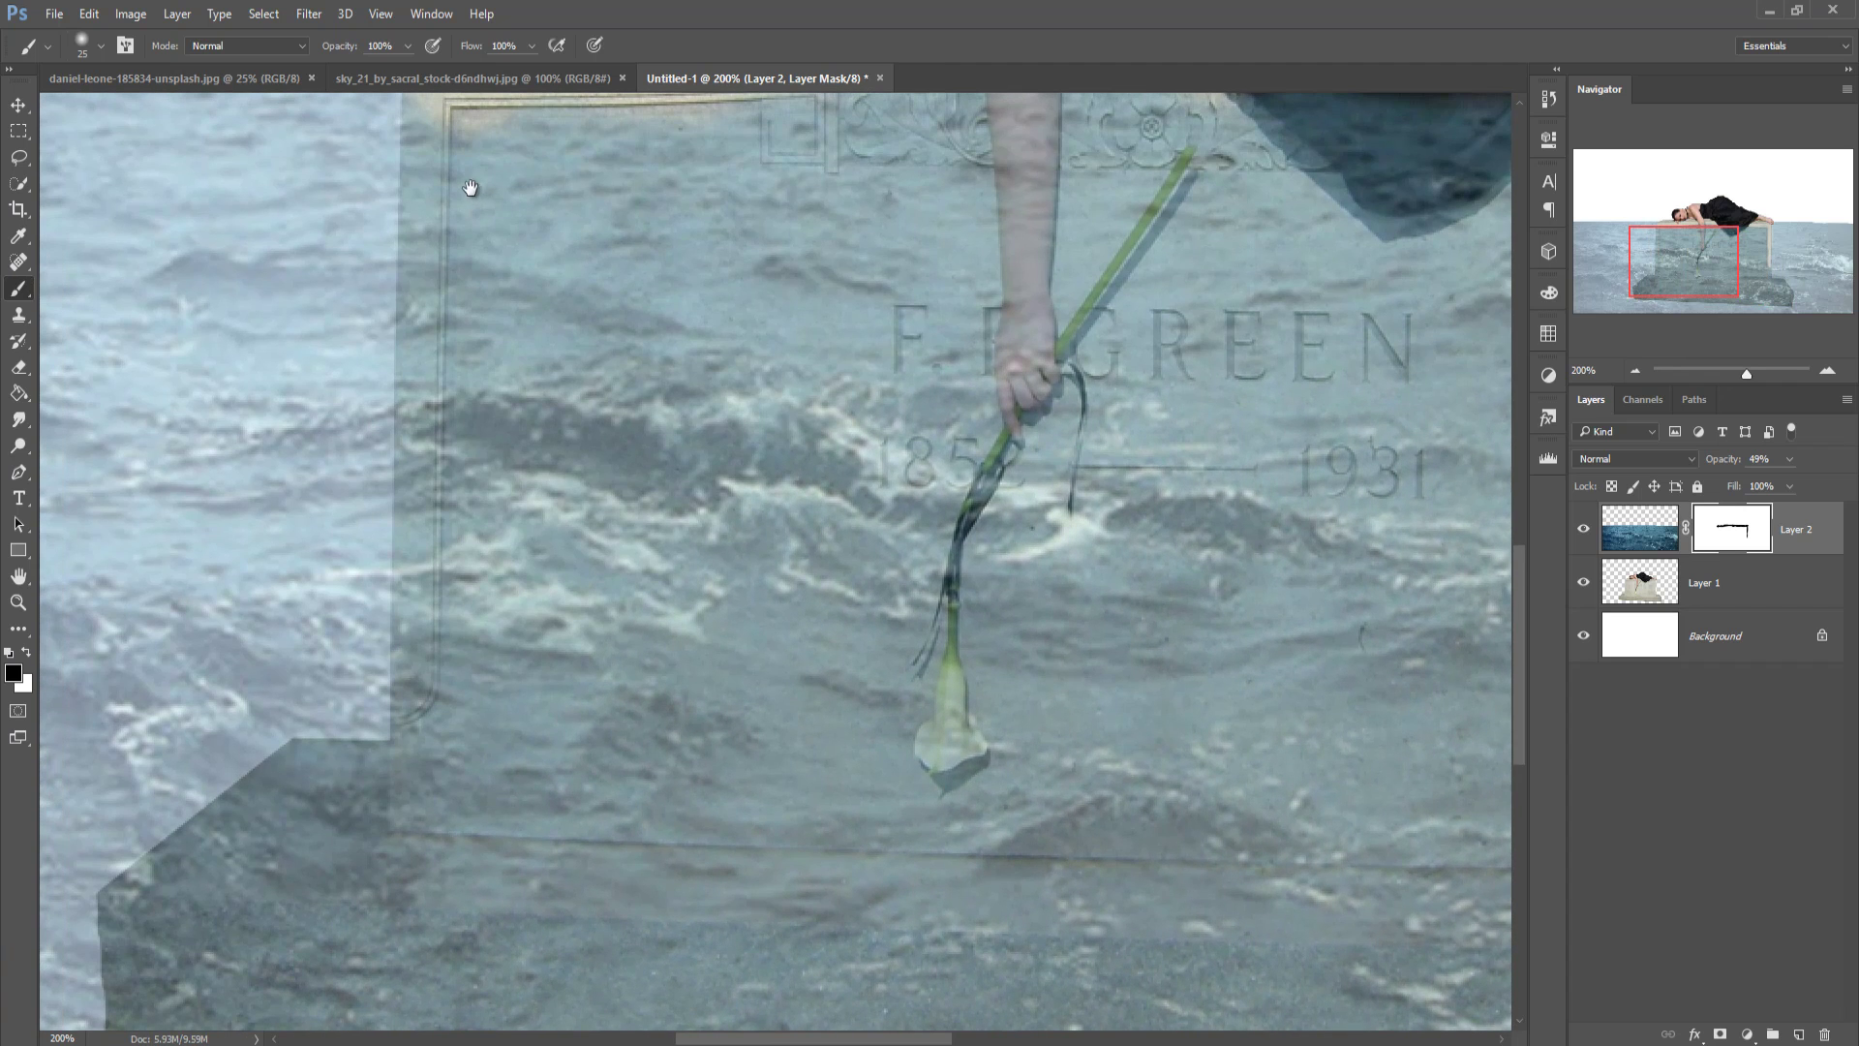
left_click_drag(469, 187, 535, 299)
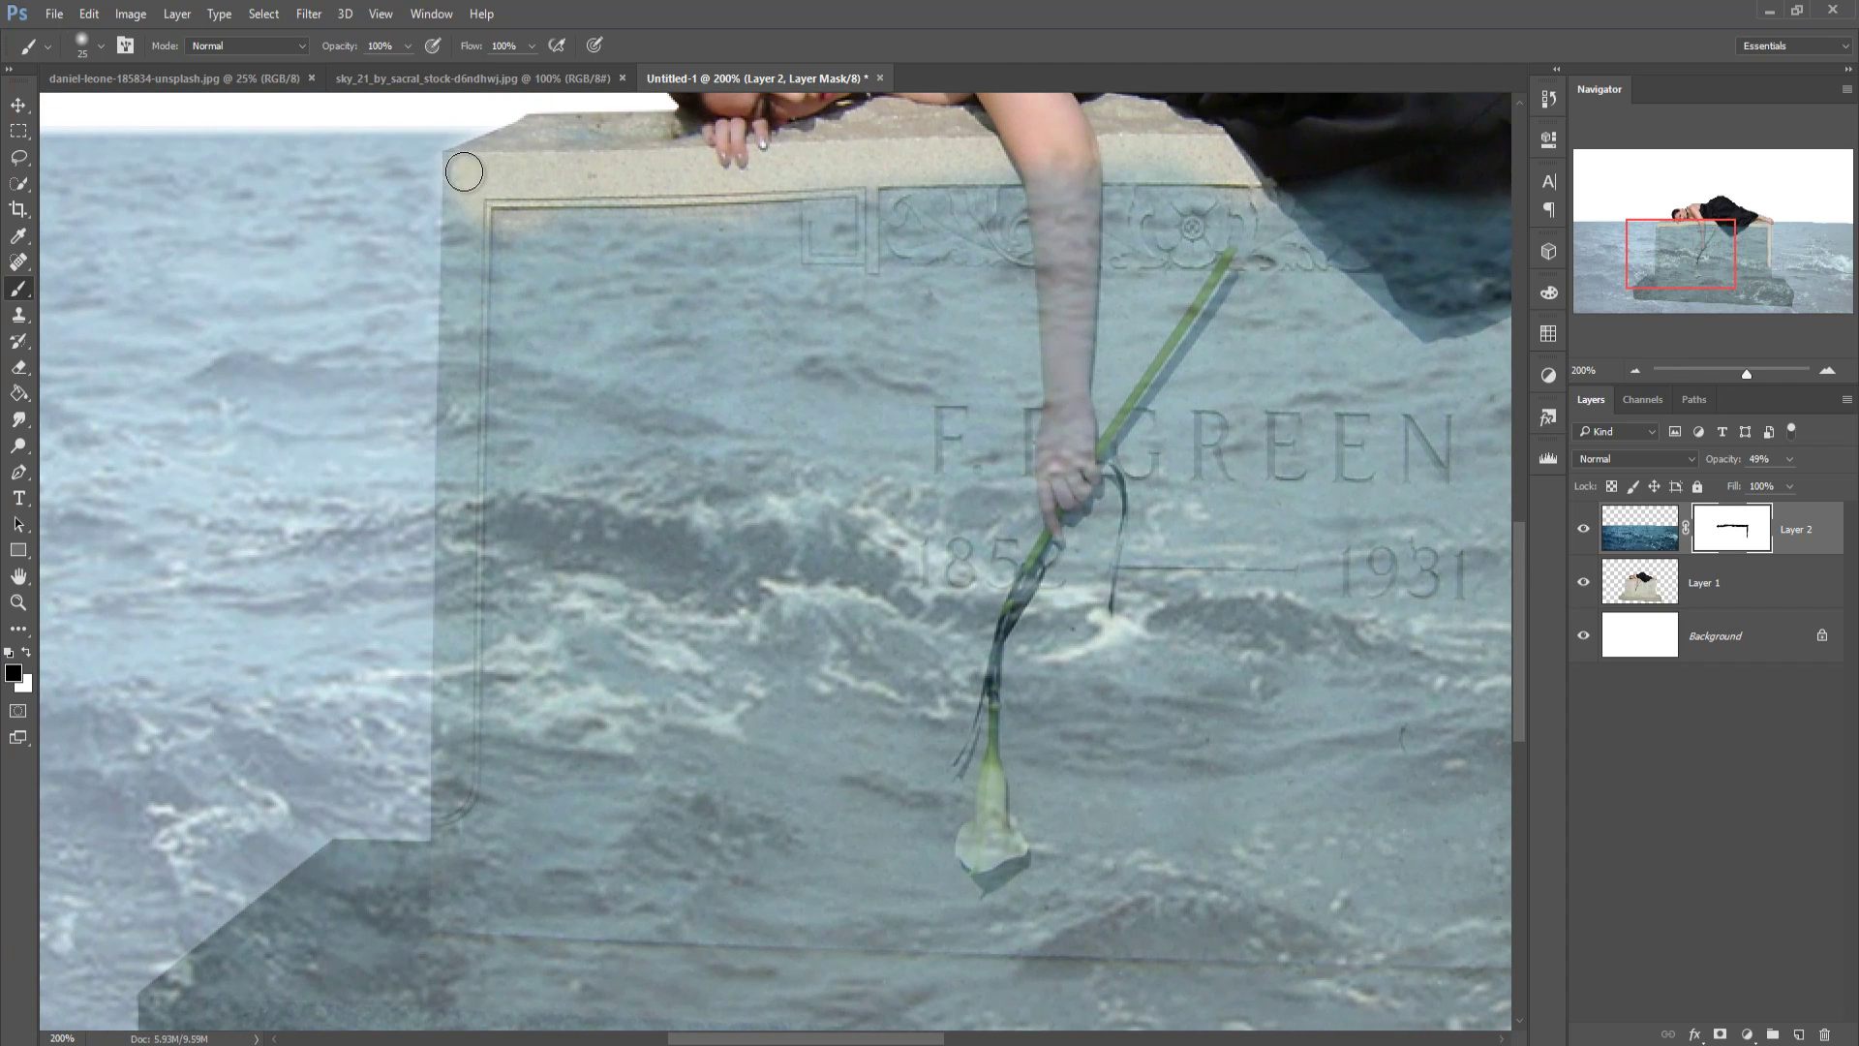
left_click_drag(464, 171, 463, 469)
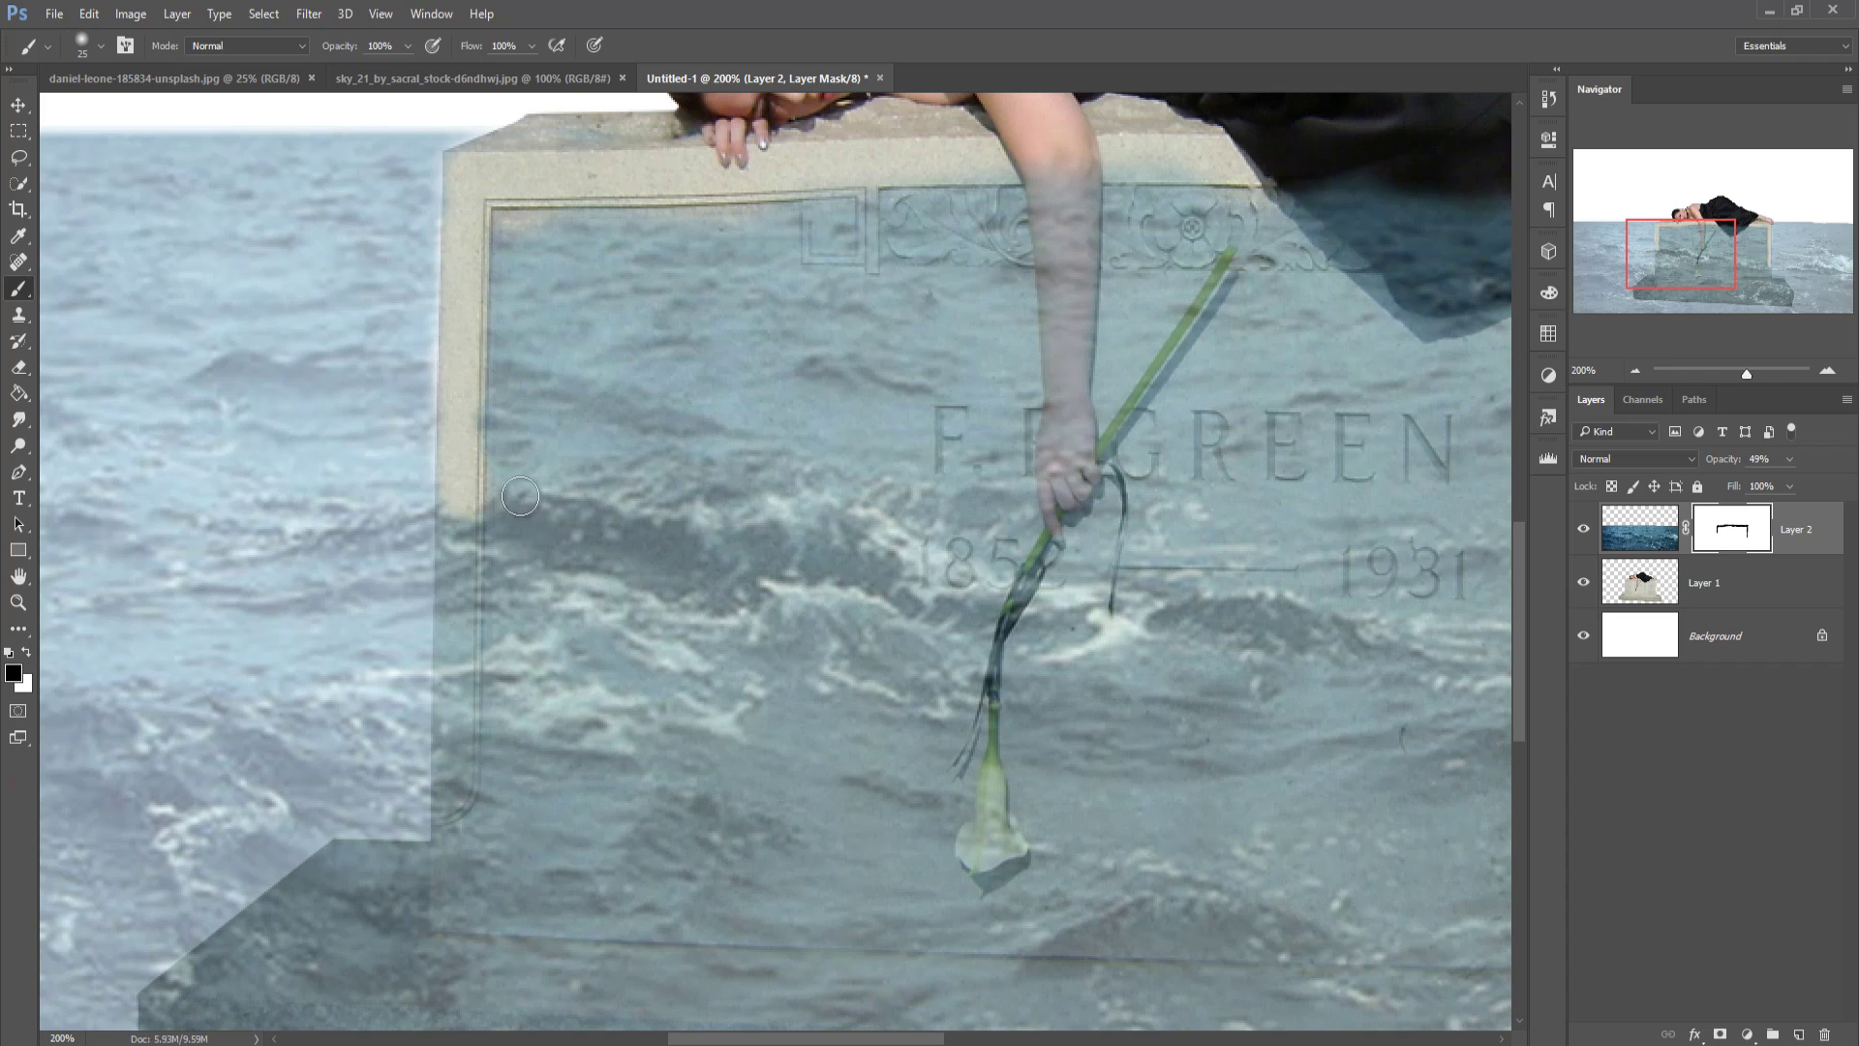
mouse_move(622, 529)
left_mouse_down()
mouse_move(425, 451)
mouse_move(660, 428)
mouse_move(941, 471)
mouse_move(1334, 438)
mouse_move(686, 479)
mouse_move(695, 389)
mouse_move(1145, 407)
left_mouse_up()
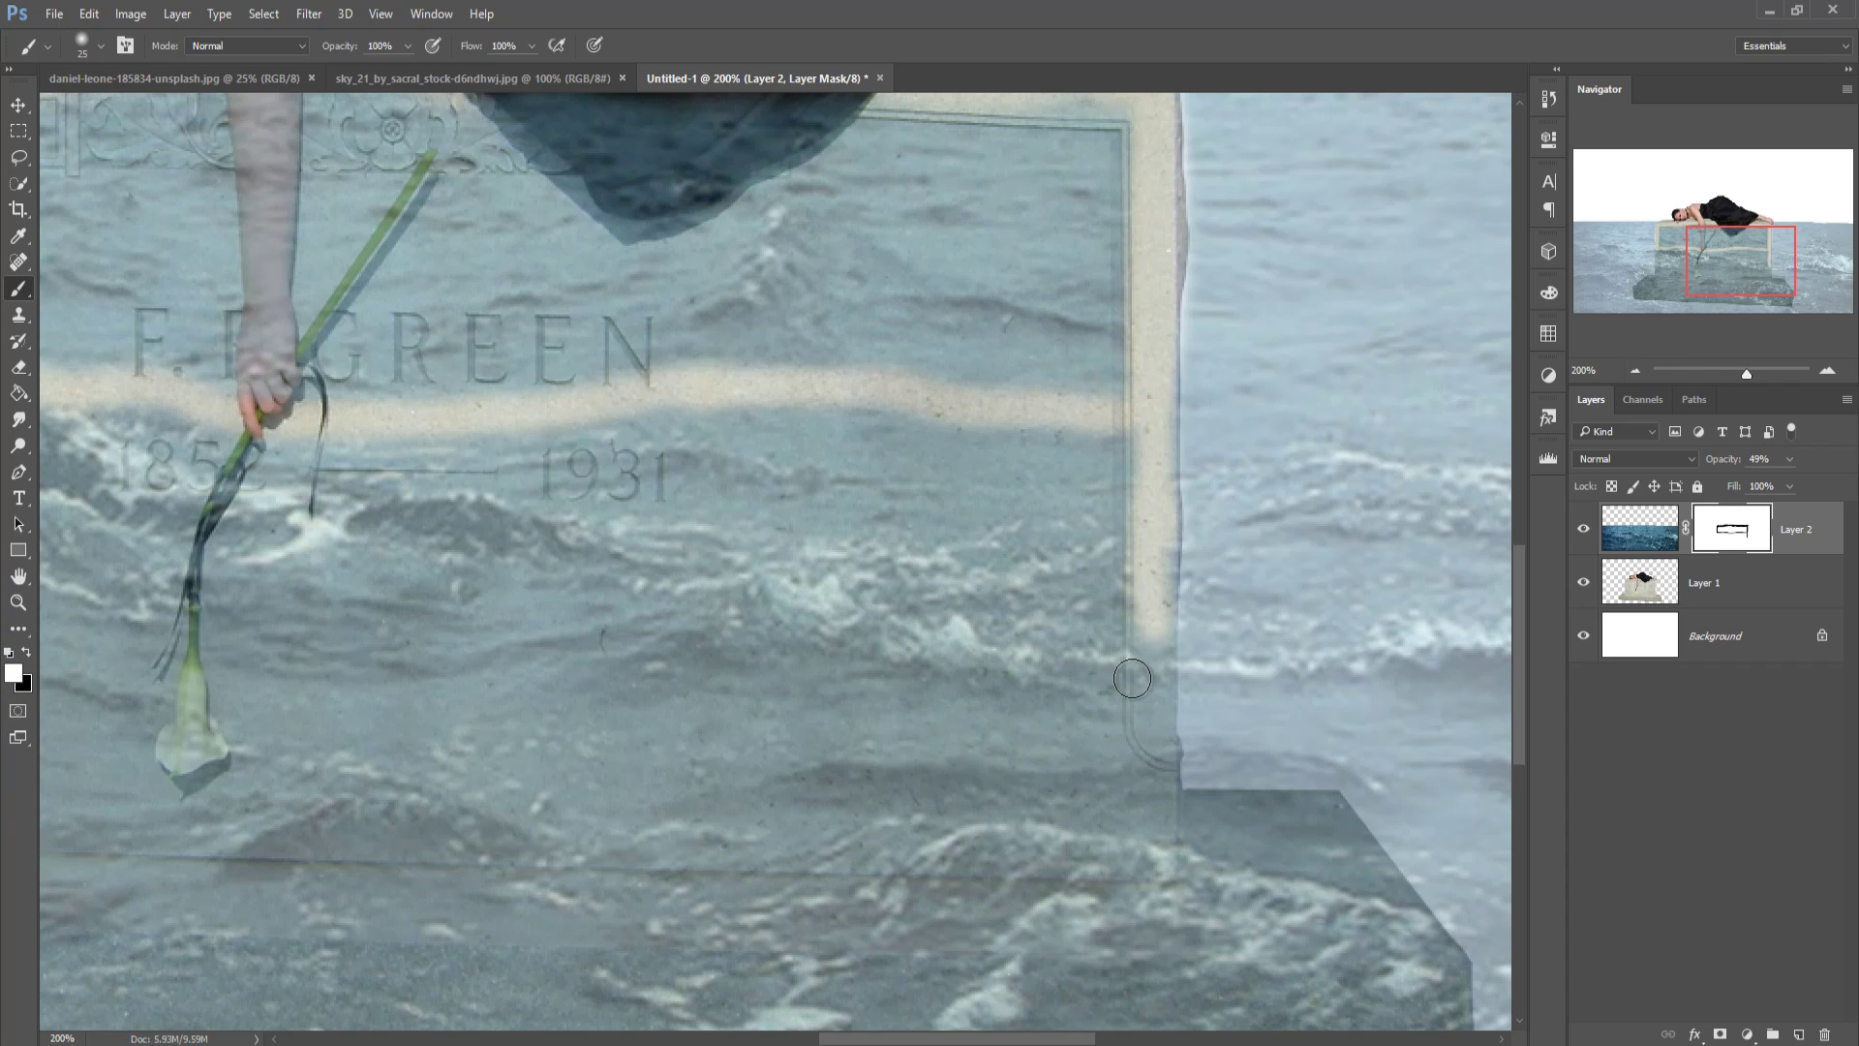
left_click_drag(1132, 678, 1149, 438)
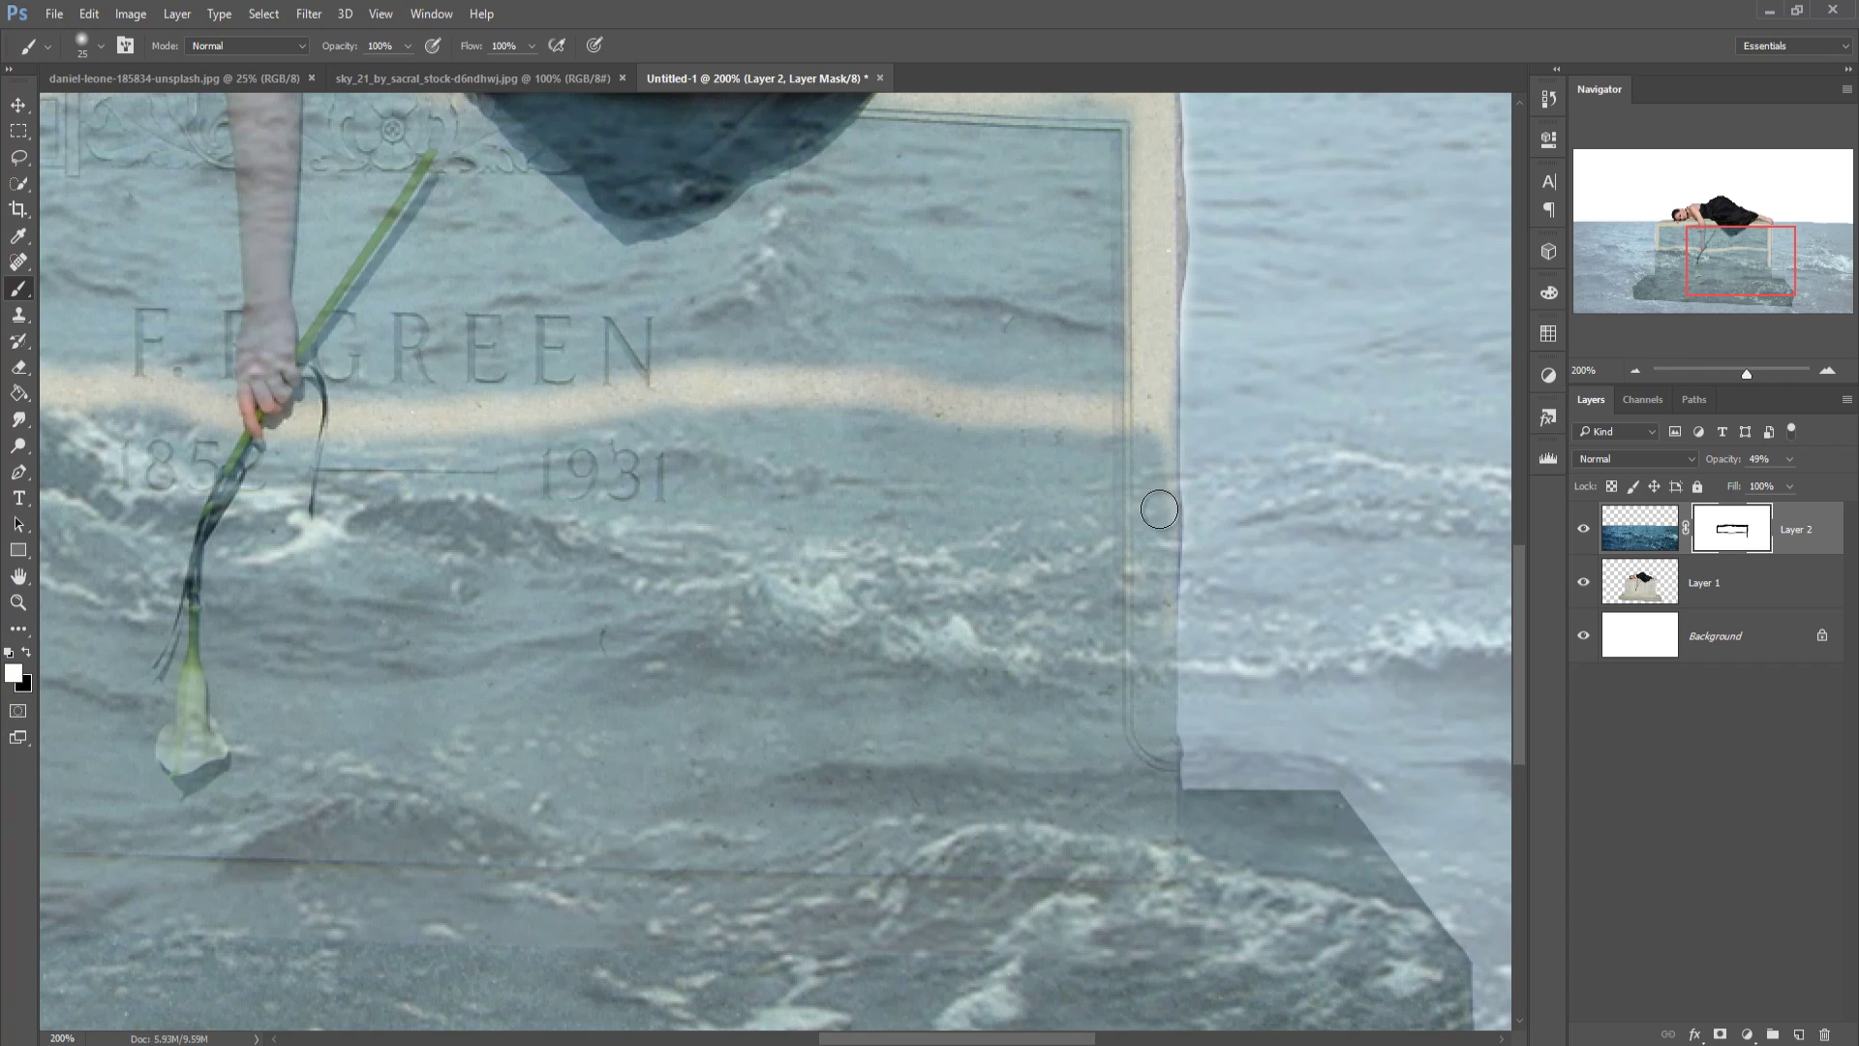
left_click_drag(1159, 509, 1153, 436)
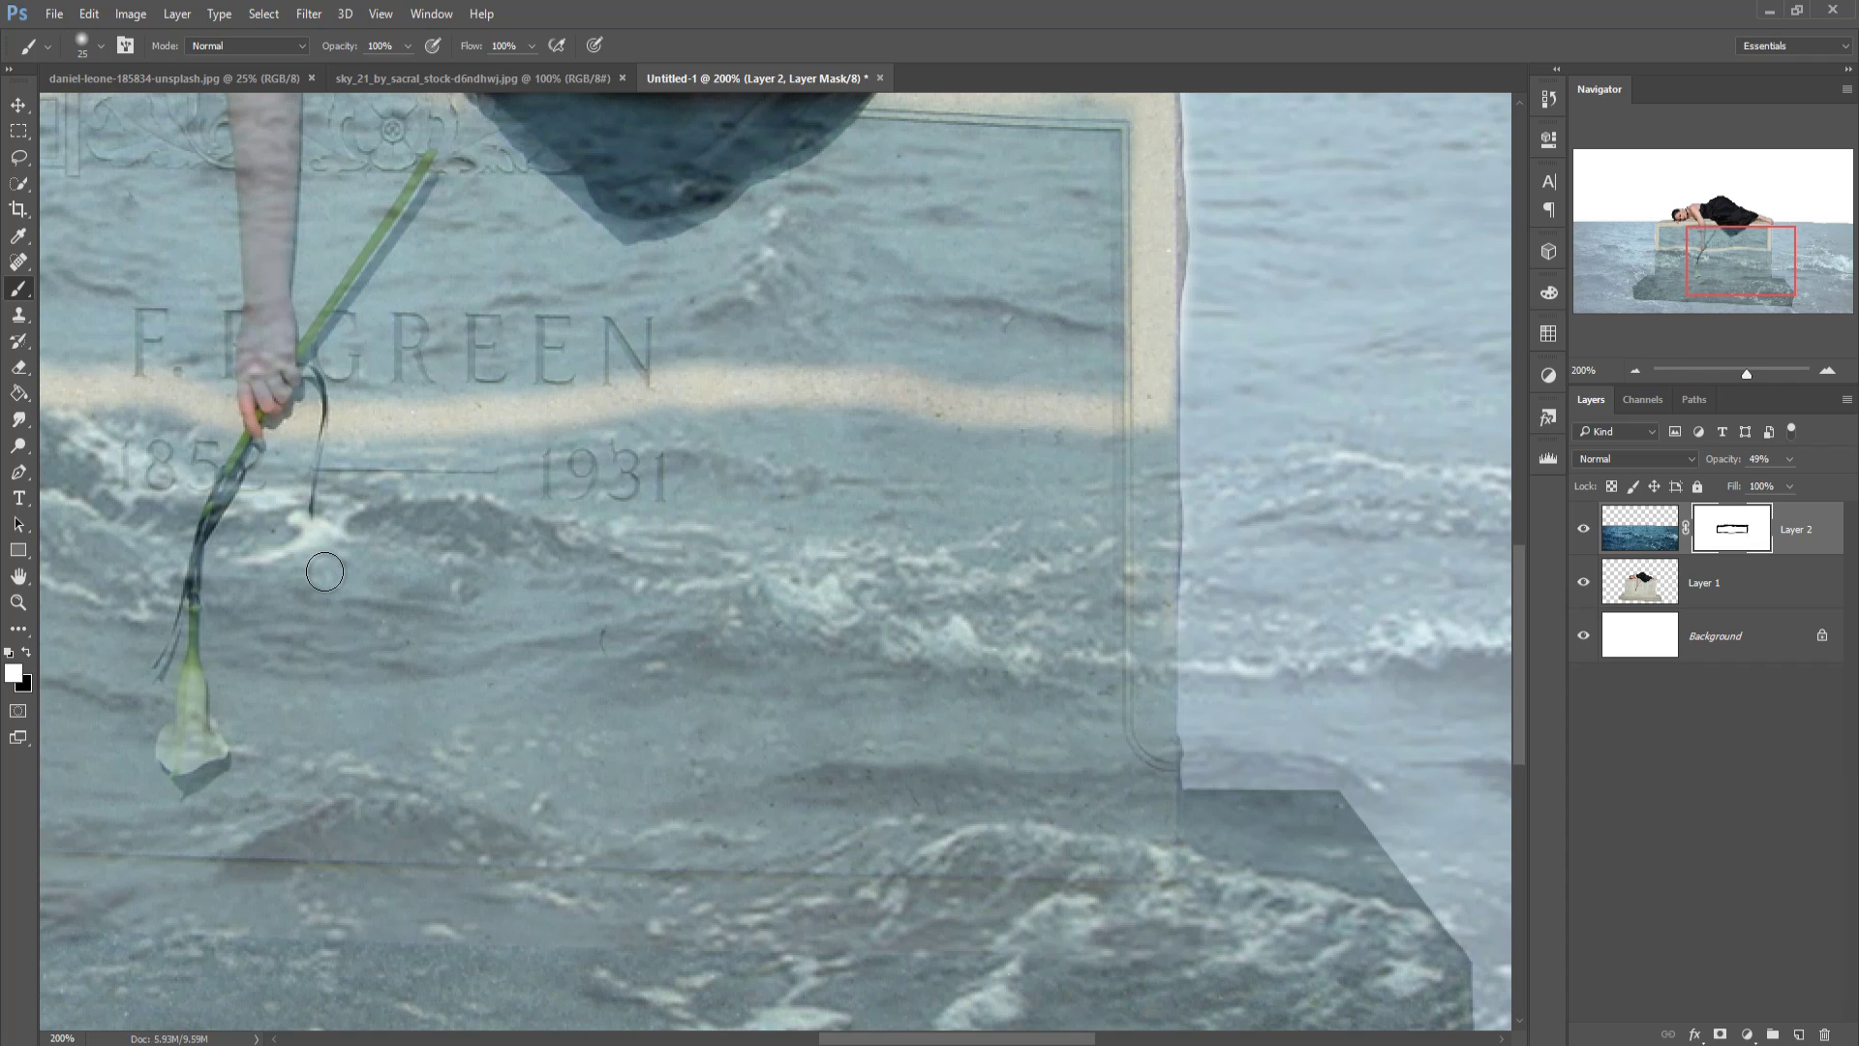
Step: With an 80 px brush, clear the water over the stone's top band and under the dress
key("ctrl+minus")
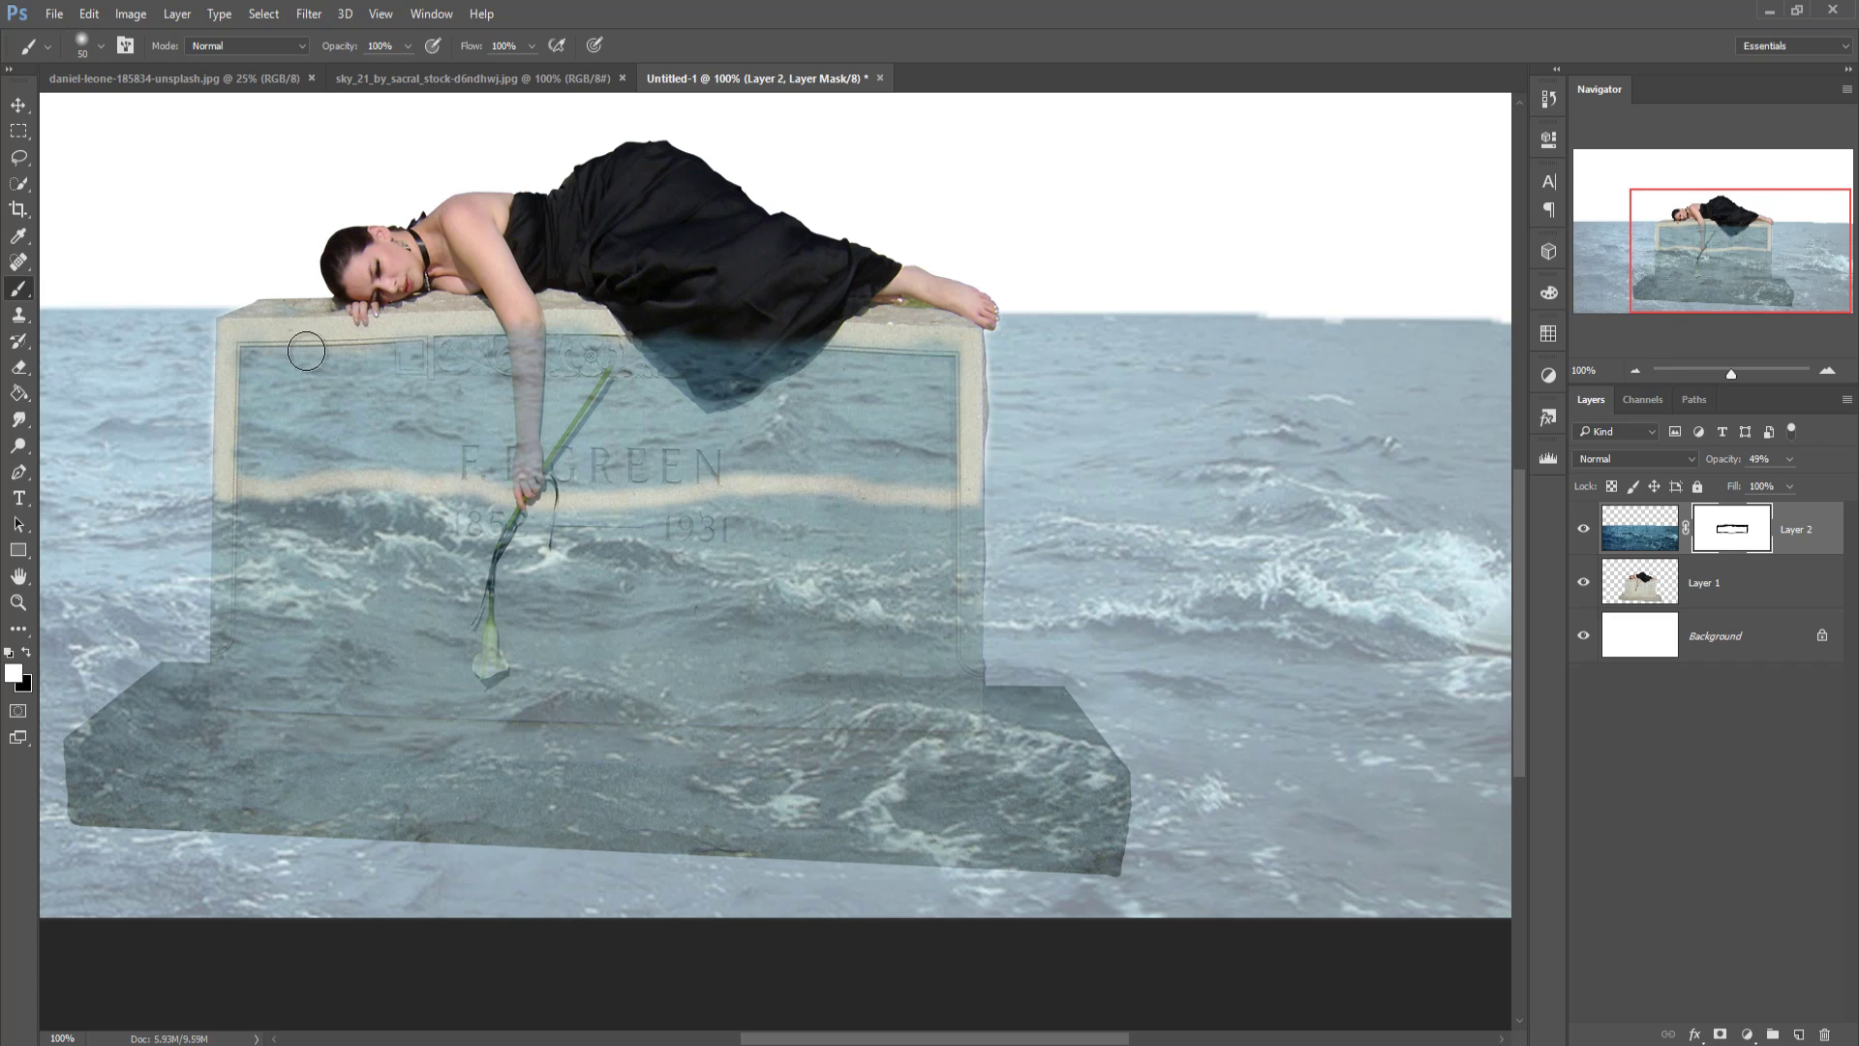
key("bracketright")
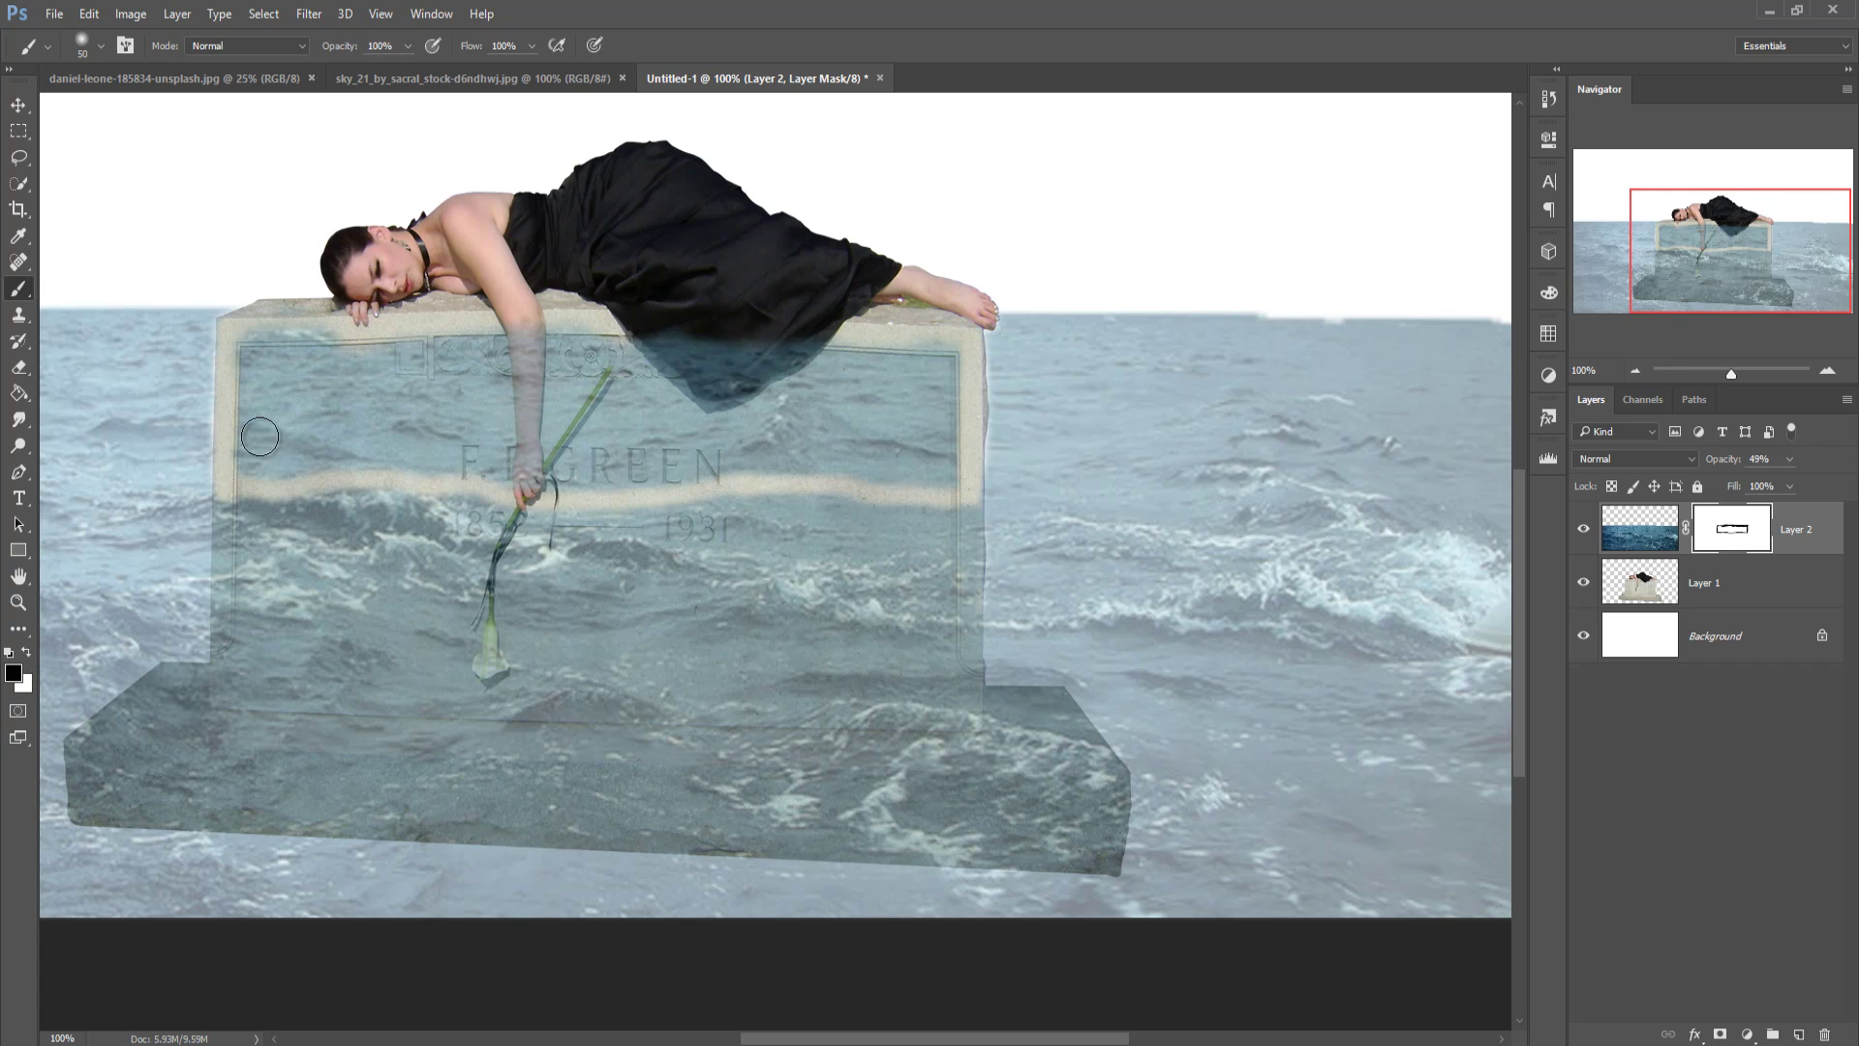
key("bracketright")
key("bracketright")
key("bracketright")
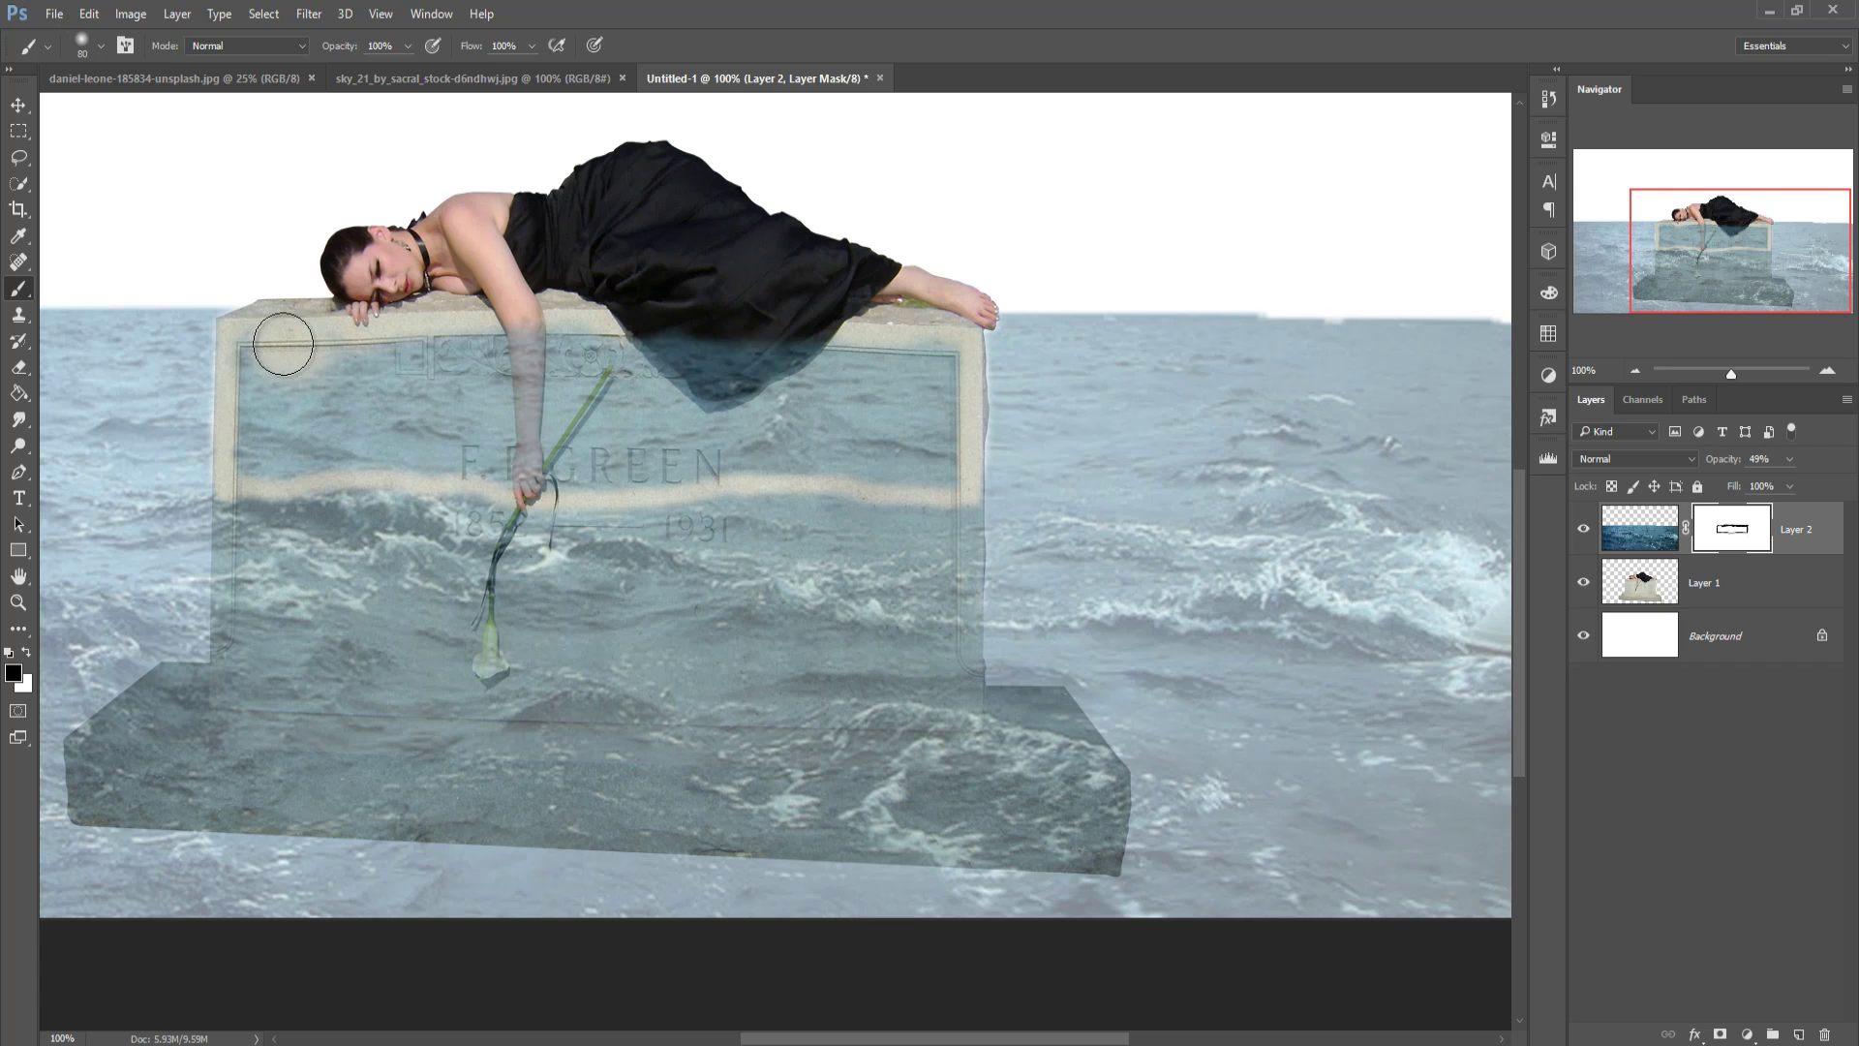
mouse_move(283, 343)
left_mouse_down()
mouse_move(655, 325)
mouse_move(518, 354)
mouse_move(709, 328)
mouse_move(786, 363)
mouse_move(881, 340)
mouse_move(930, 384)
mouse_move(930, 432)
mouse_move(907, 450)
mouse_move(932, 459)
mouse_move(668, 430)
mouse_move(849, 421)
mouse_move(925, 469)
mouse_move(416, 432)
mouse_move(319, 450)
mouse_move(257, 430)
mouse_move(425, 410)
mouse_move(259, 452)
mouse_move(612, 433)
mouse_move(465, 358)
mouse_move(654, 380)
left_mouse_up()
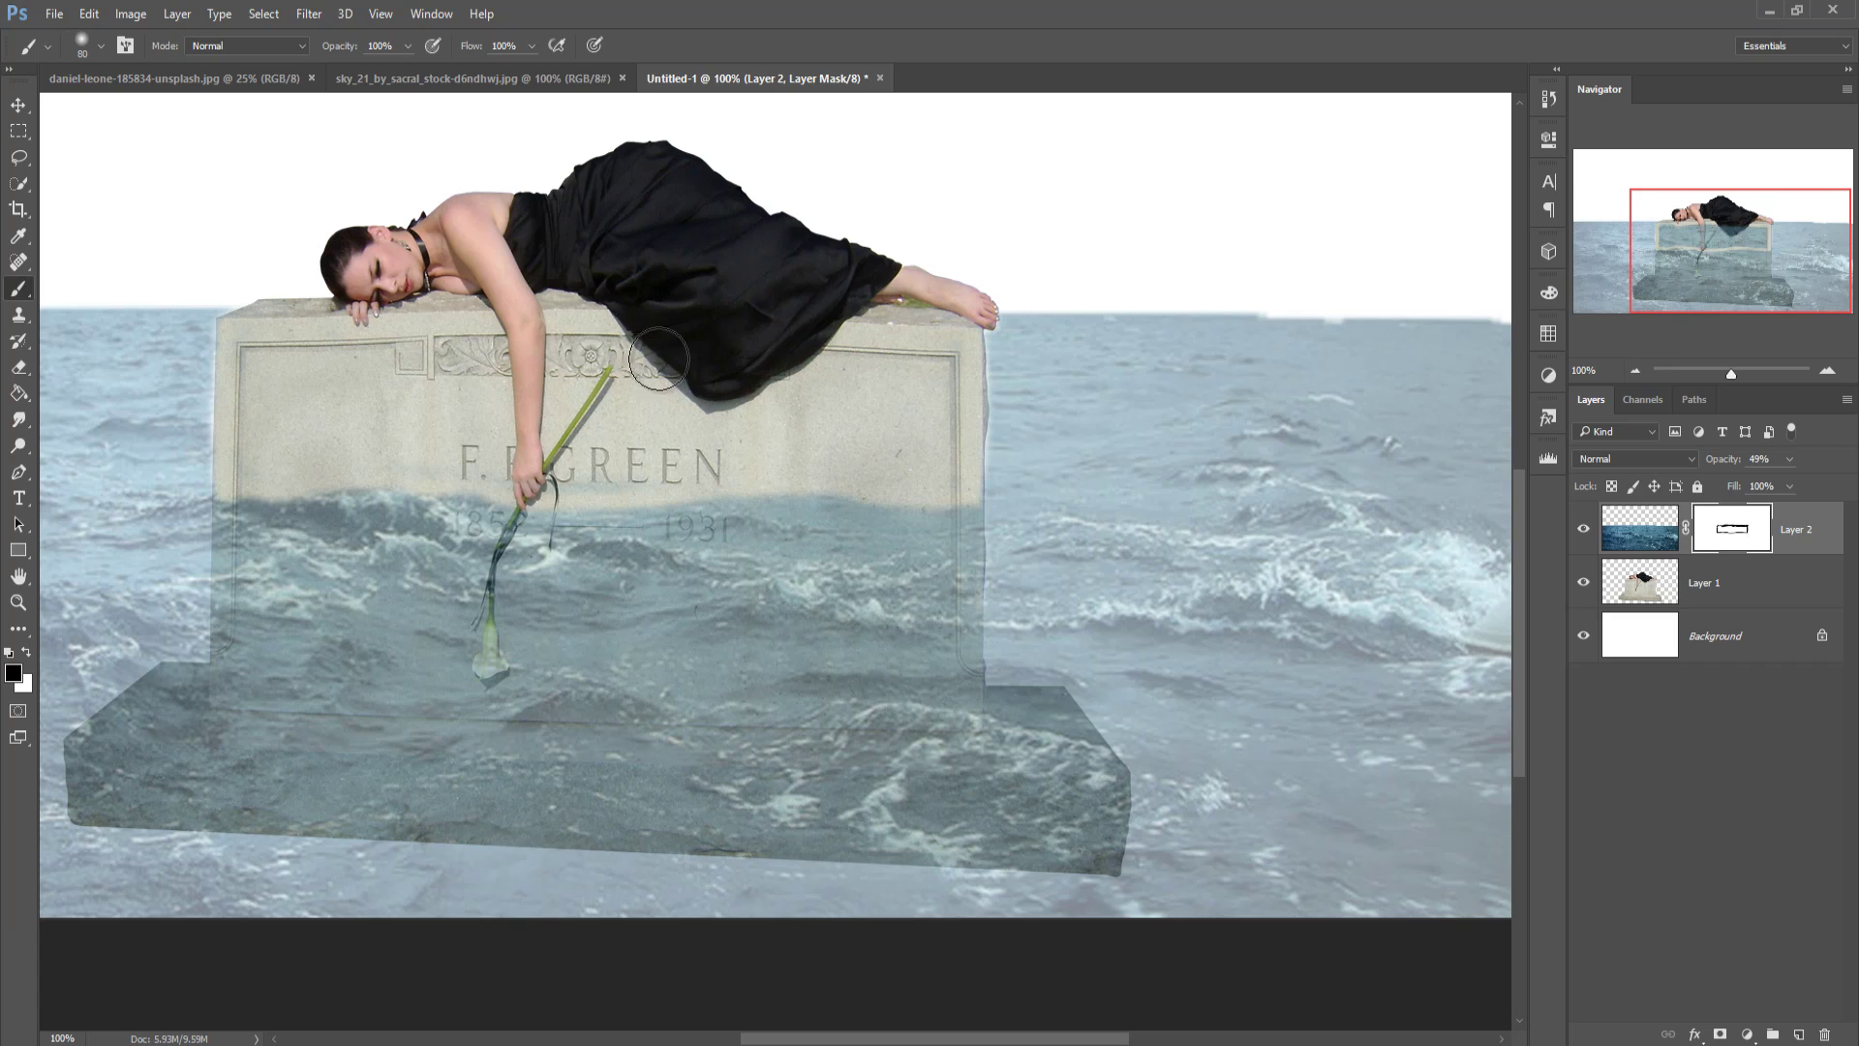
left_click_drag(657, 359, 678, 426)
left_click(18, 104)
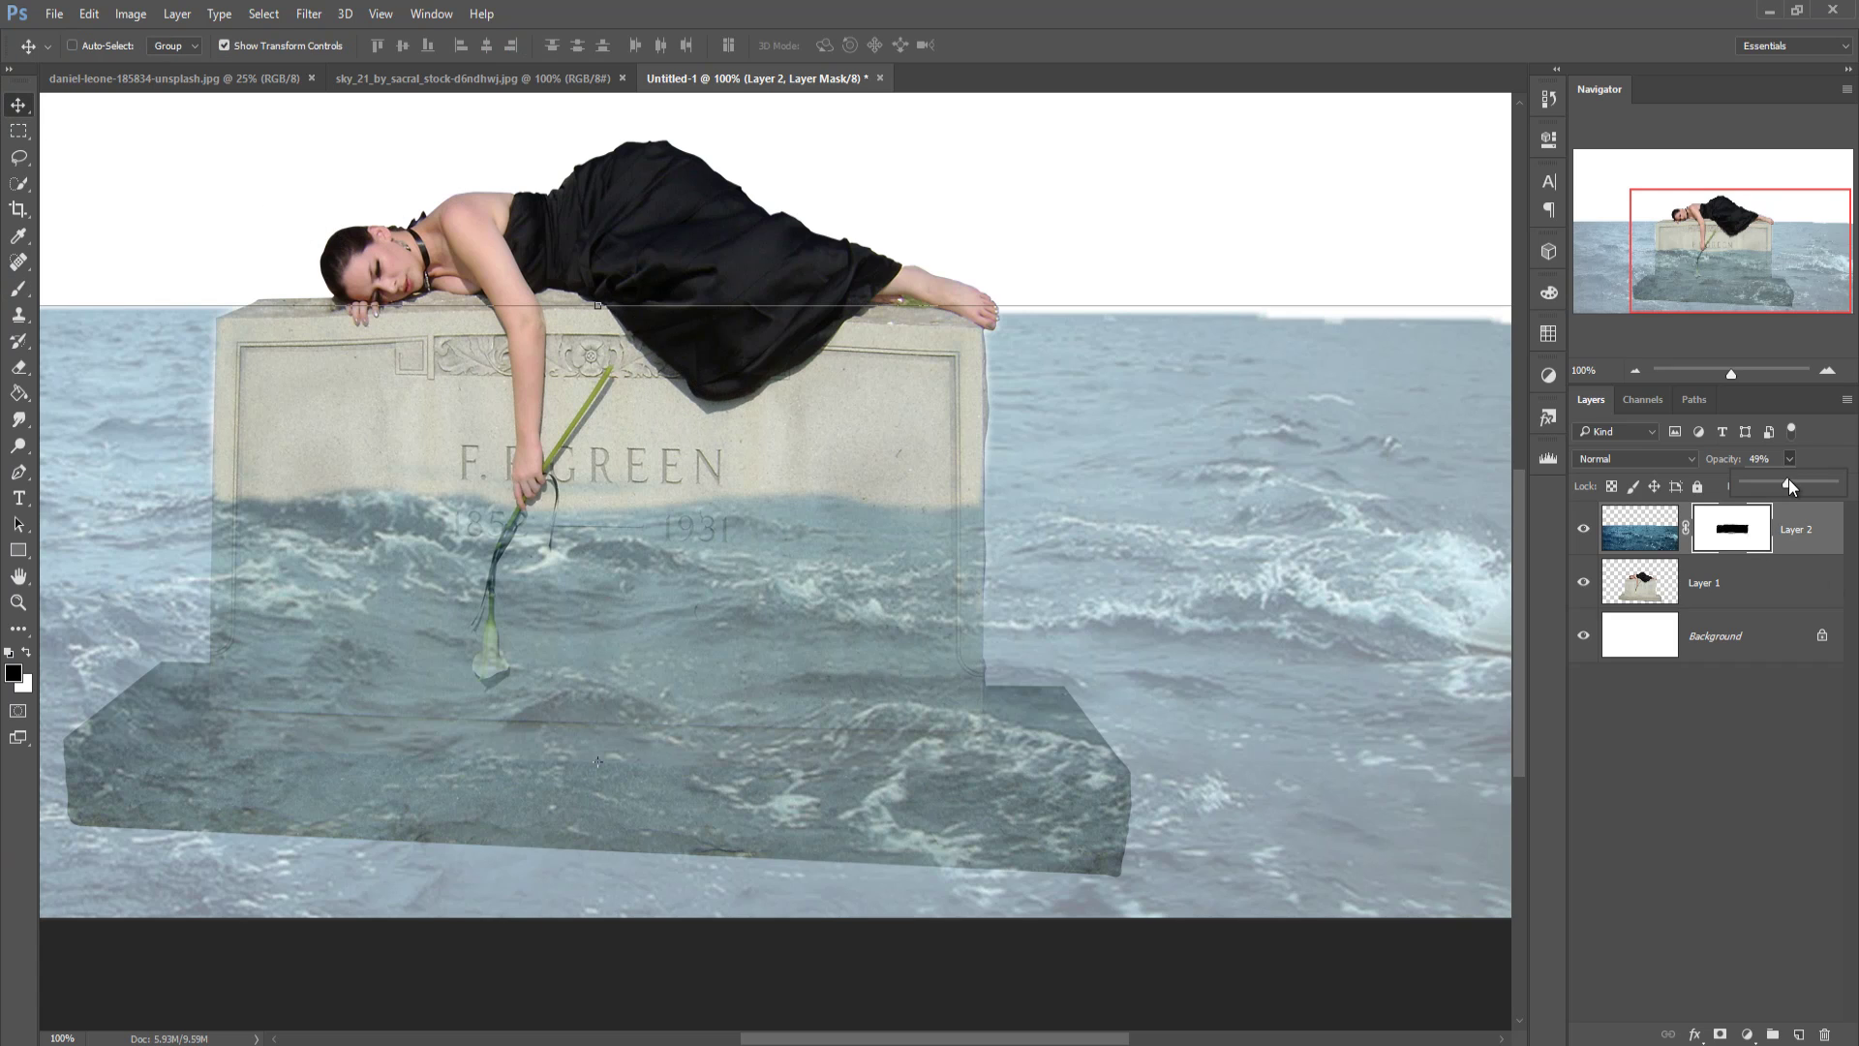
Step: Restore the sea layer to 100% opacity and set a small soft brush at 52% opacity
left_click_drag(1787, 480, 1833, 482)
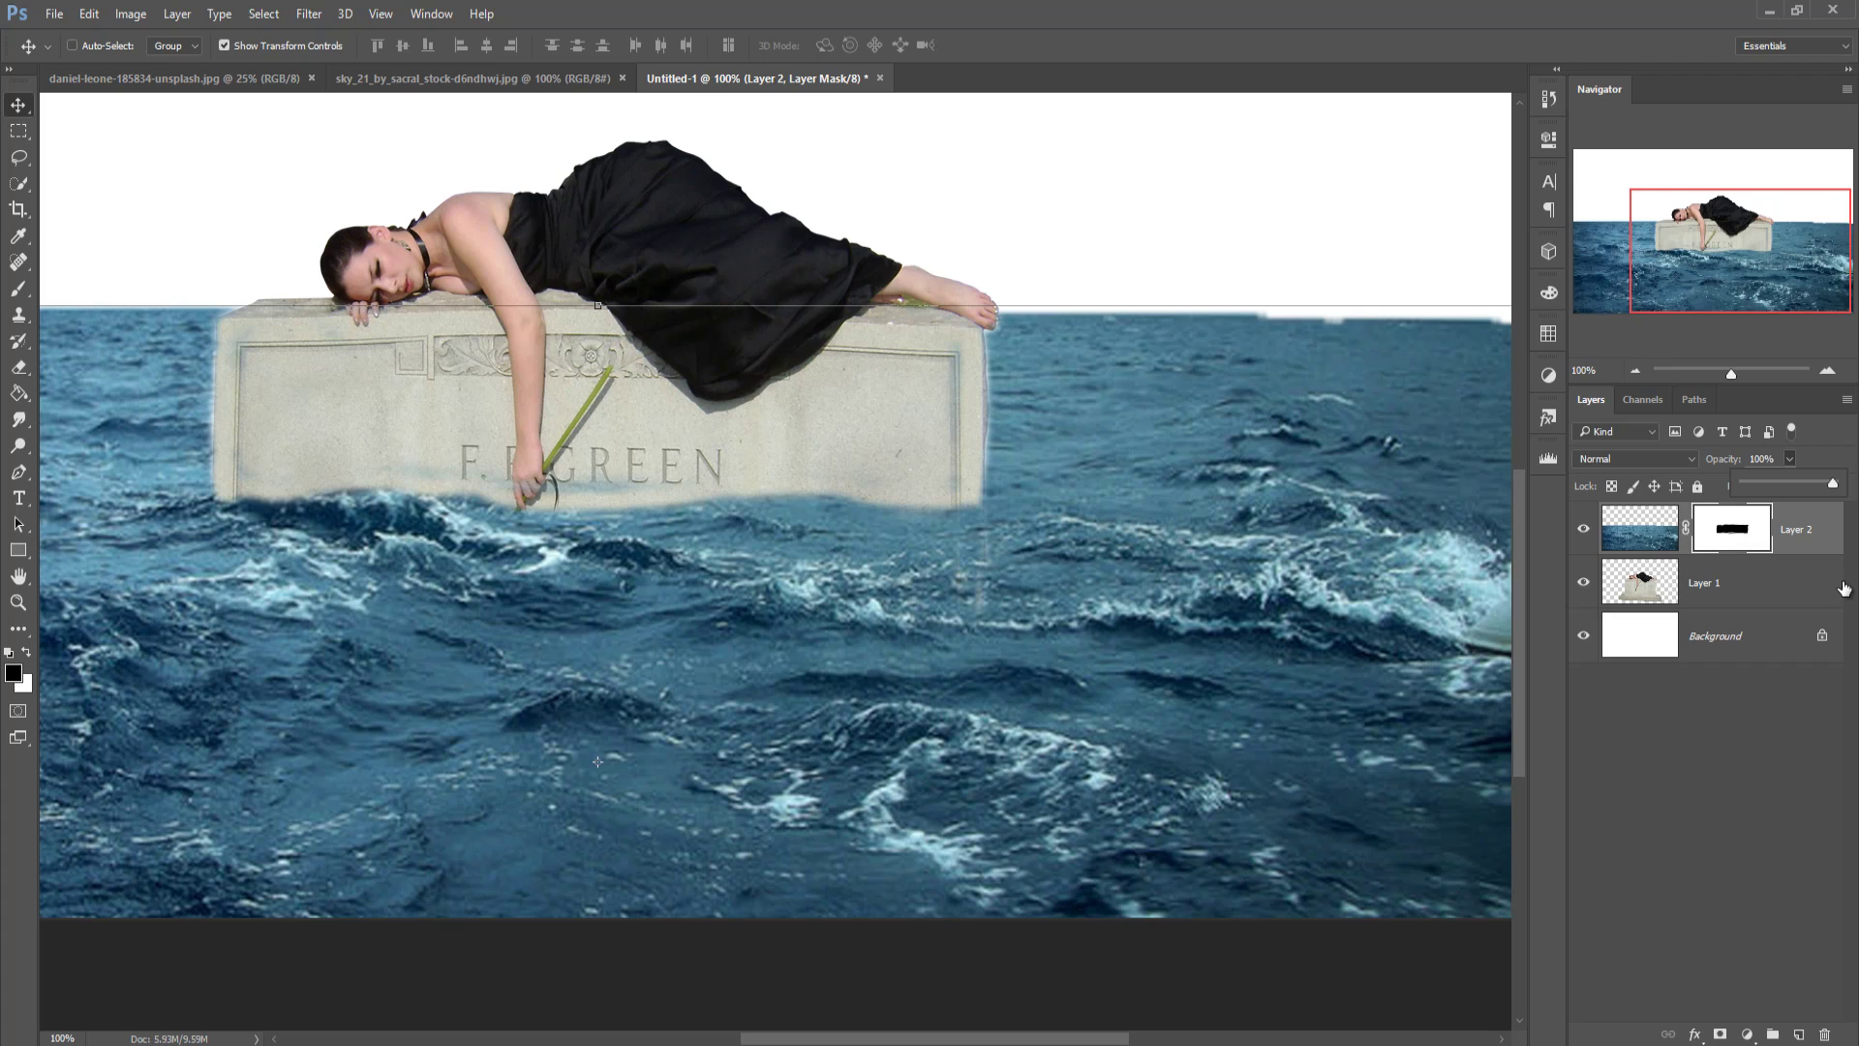
left_click(1731, 520)
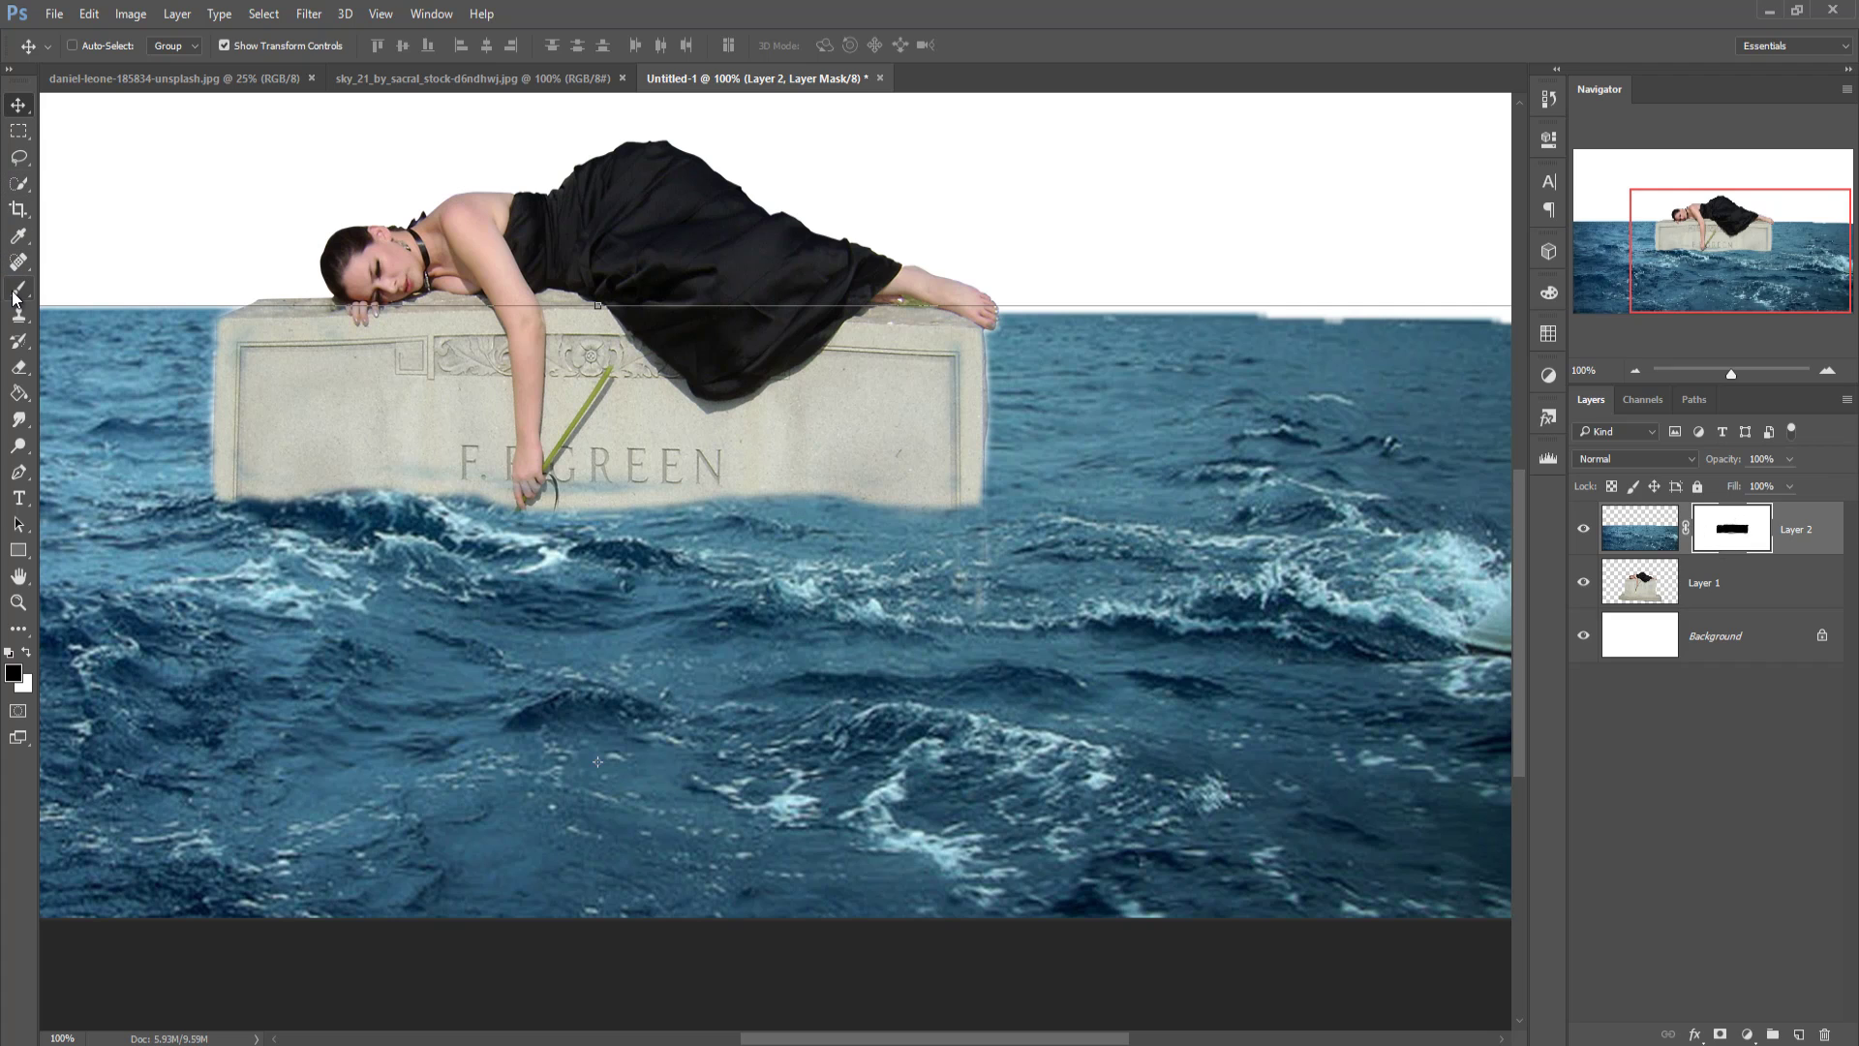
left_click(15, 291)
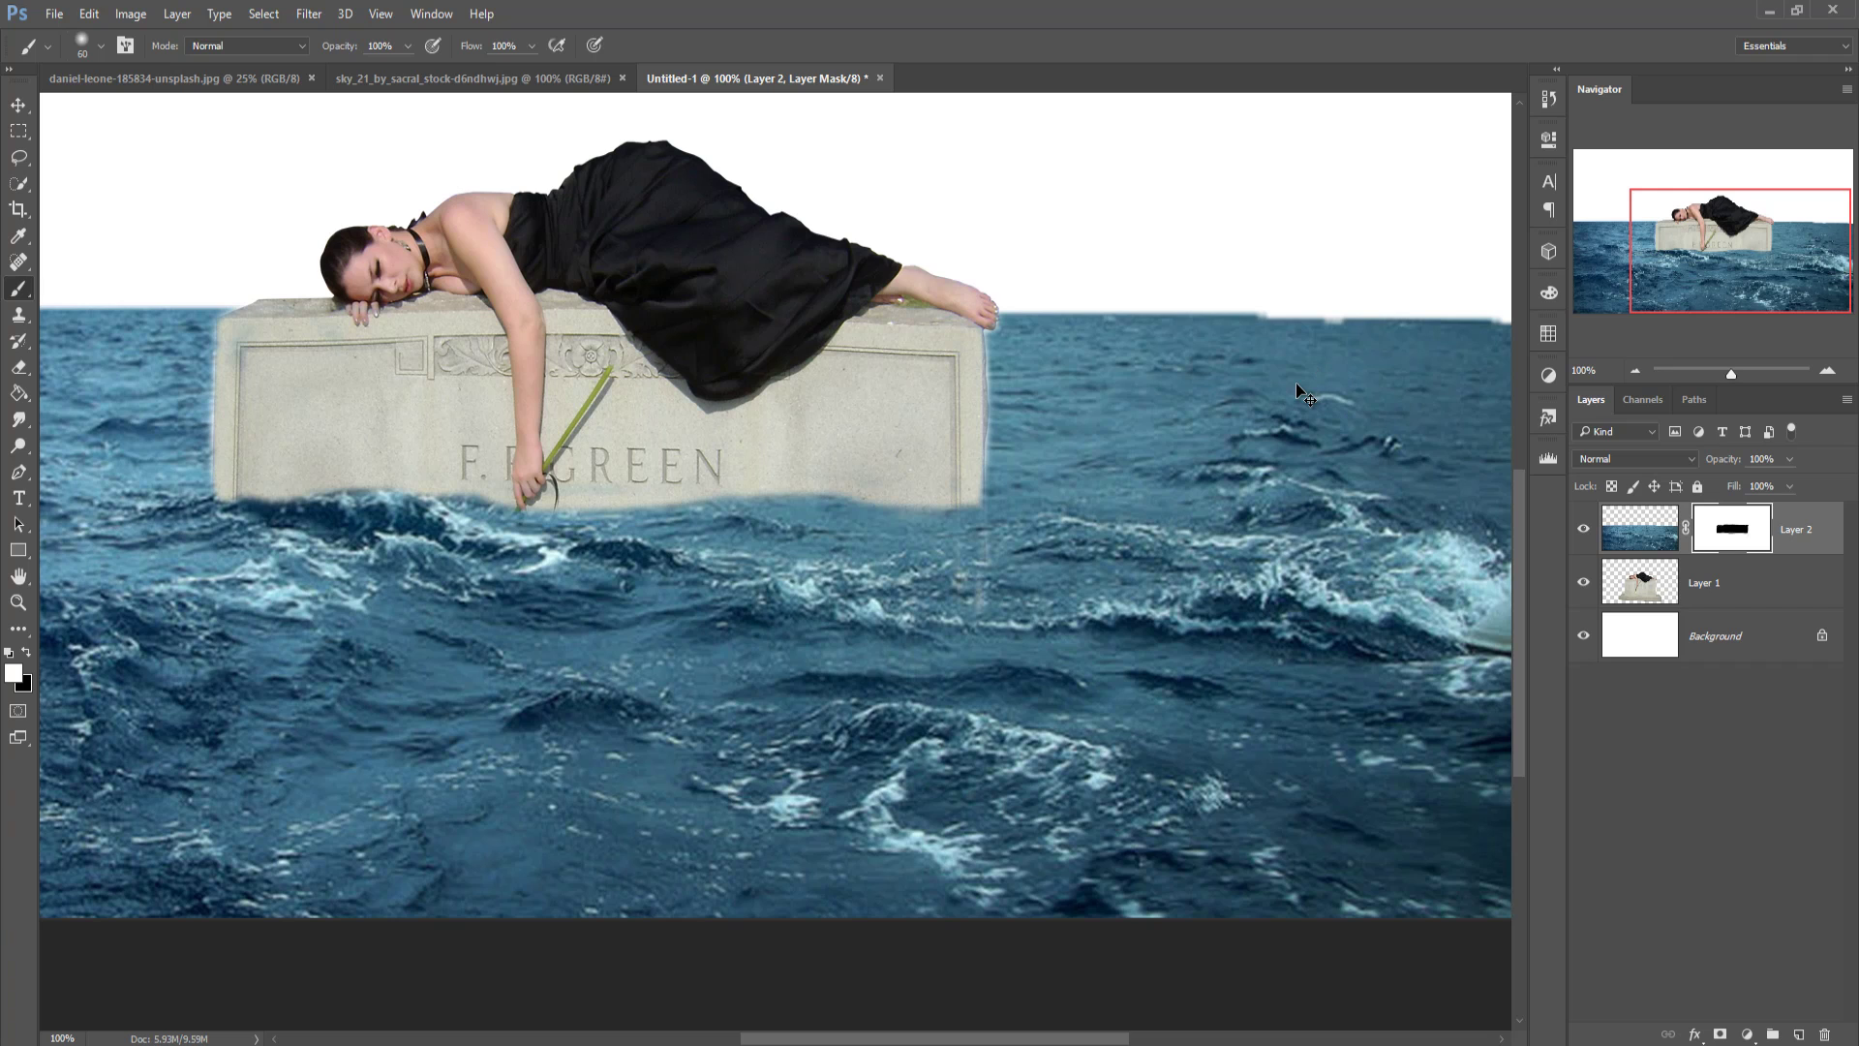
key("ctrl+plus")
key("ctrl+plus")
left_click_drag(825, 586, 800, 595)
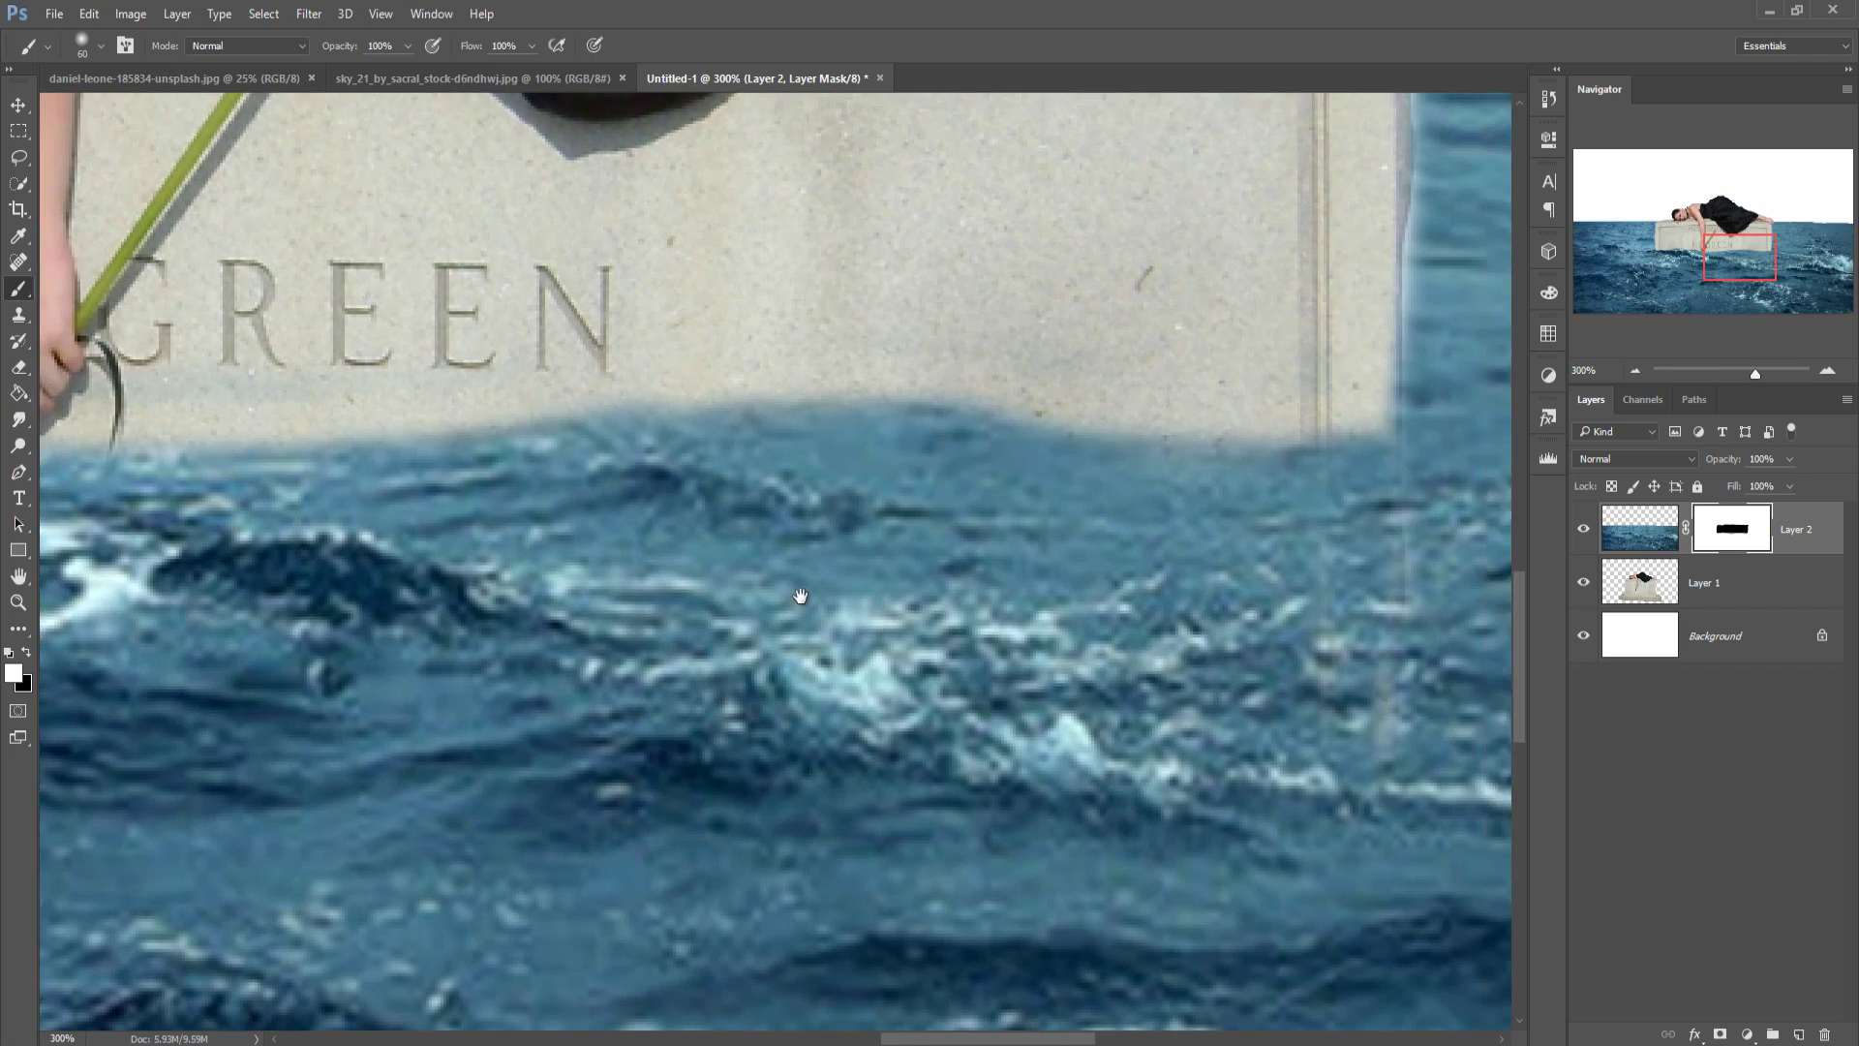
left_click_drag(1310, 315, 651, 722)
key("bracketleft")
key("bracketleft")
key("bracketleft")
key("bracketleft")
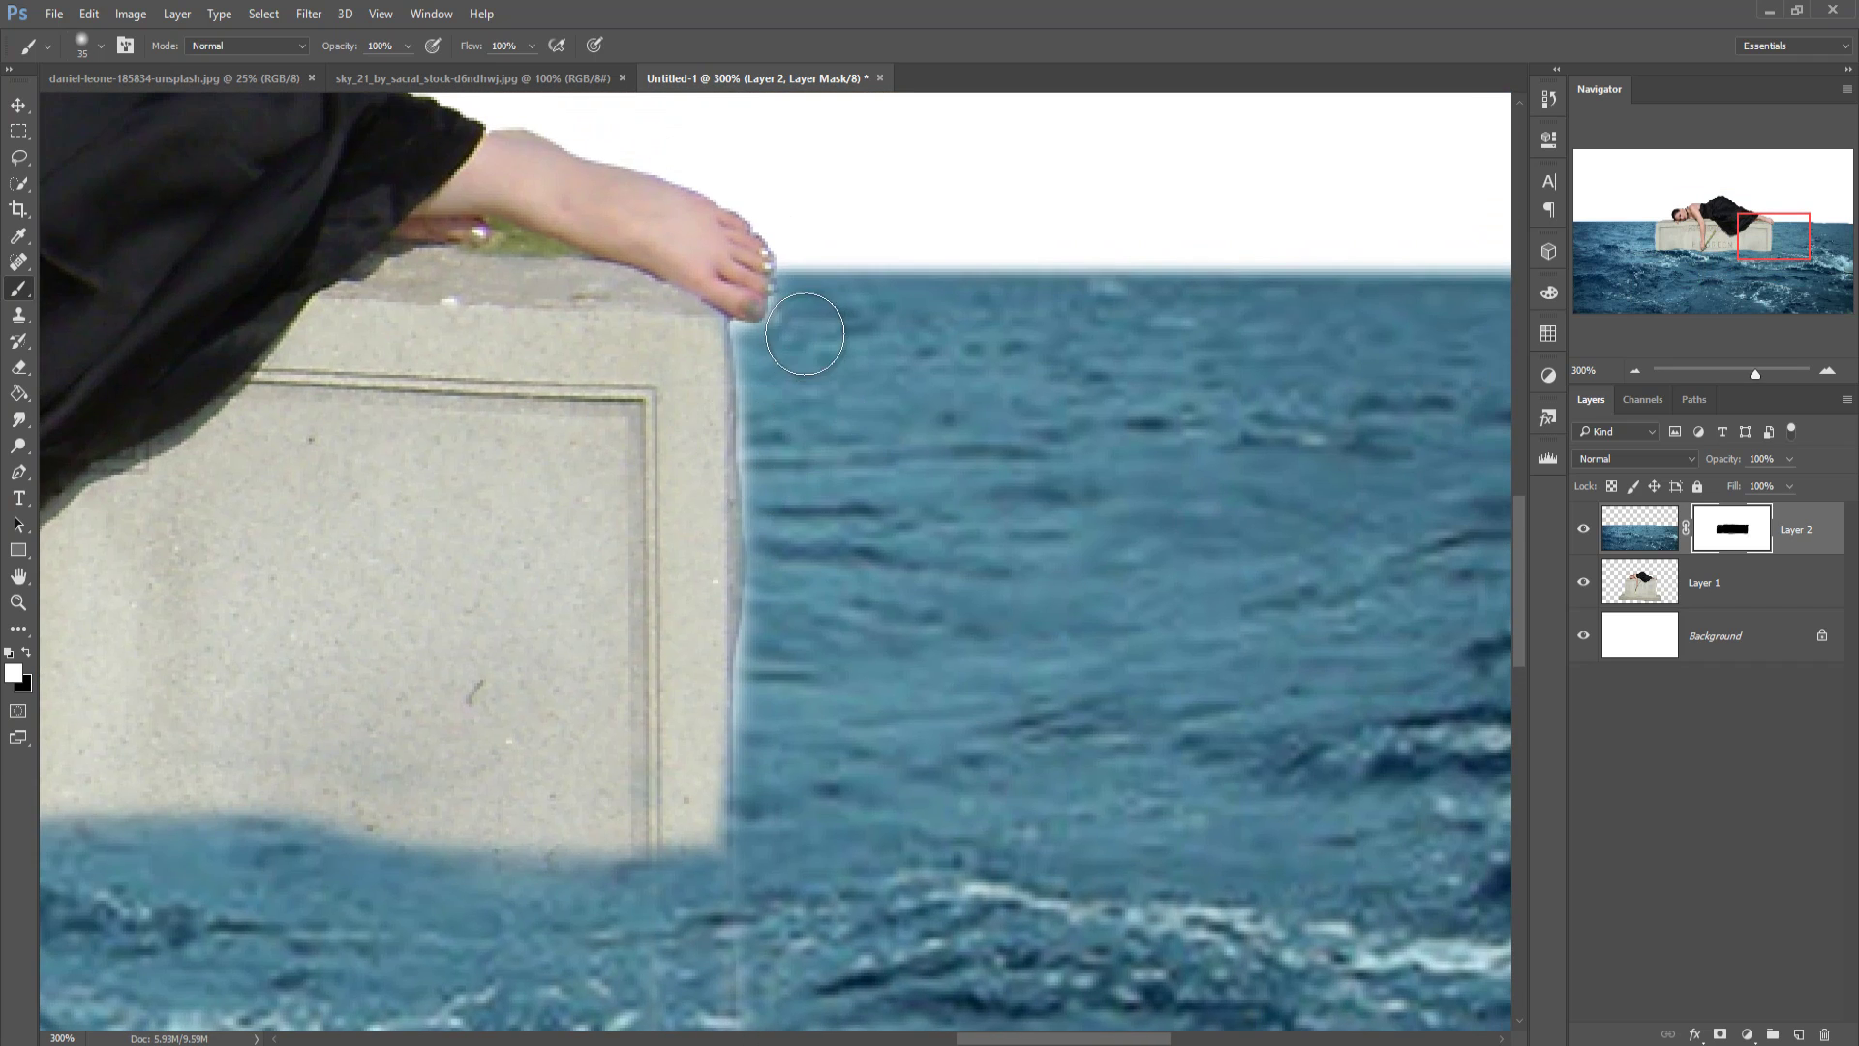
key("bracketleft")
left_click(408, 45)
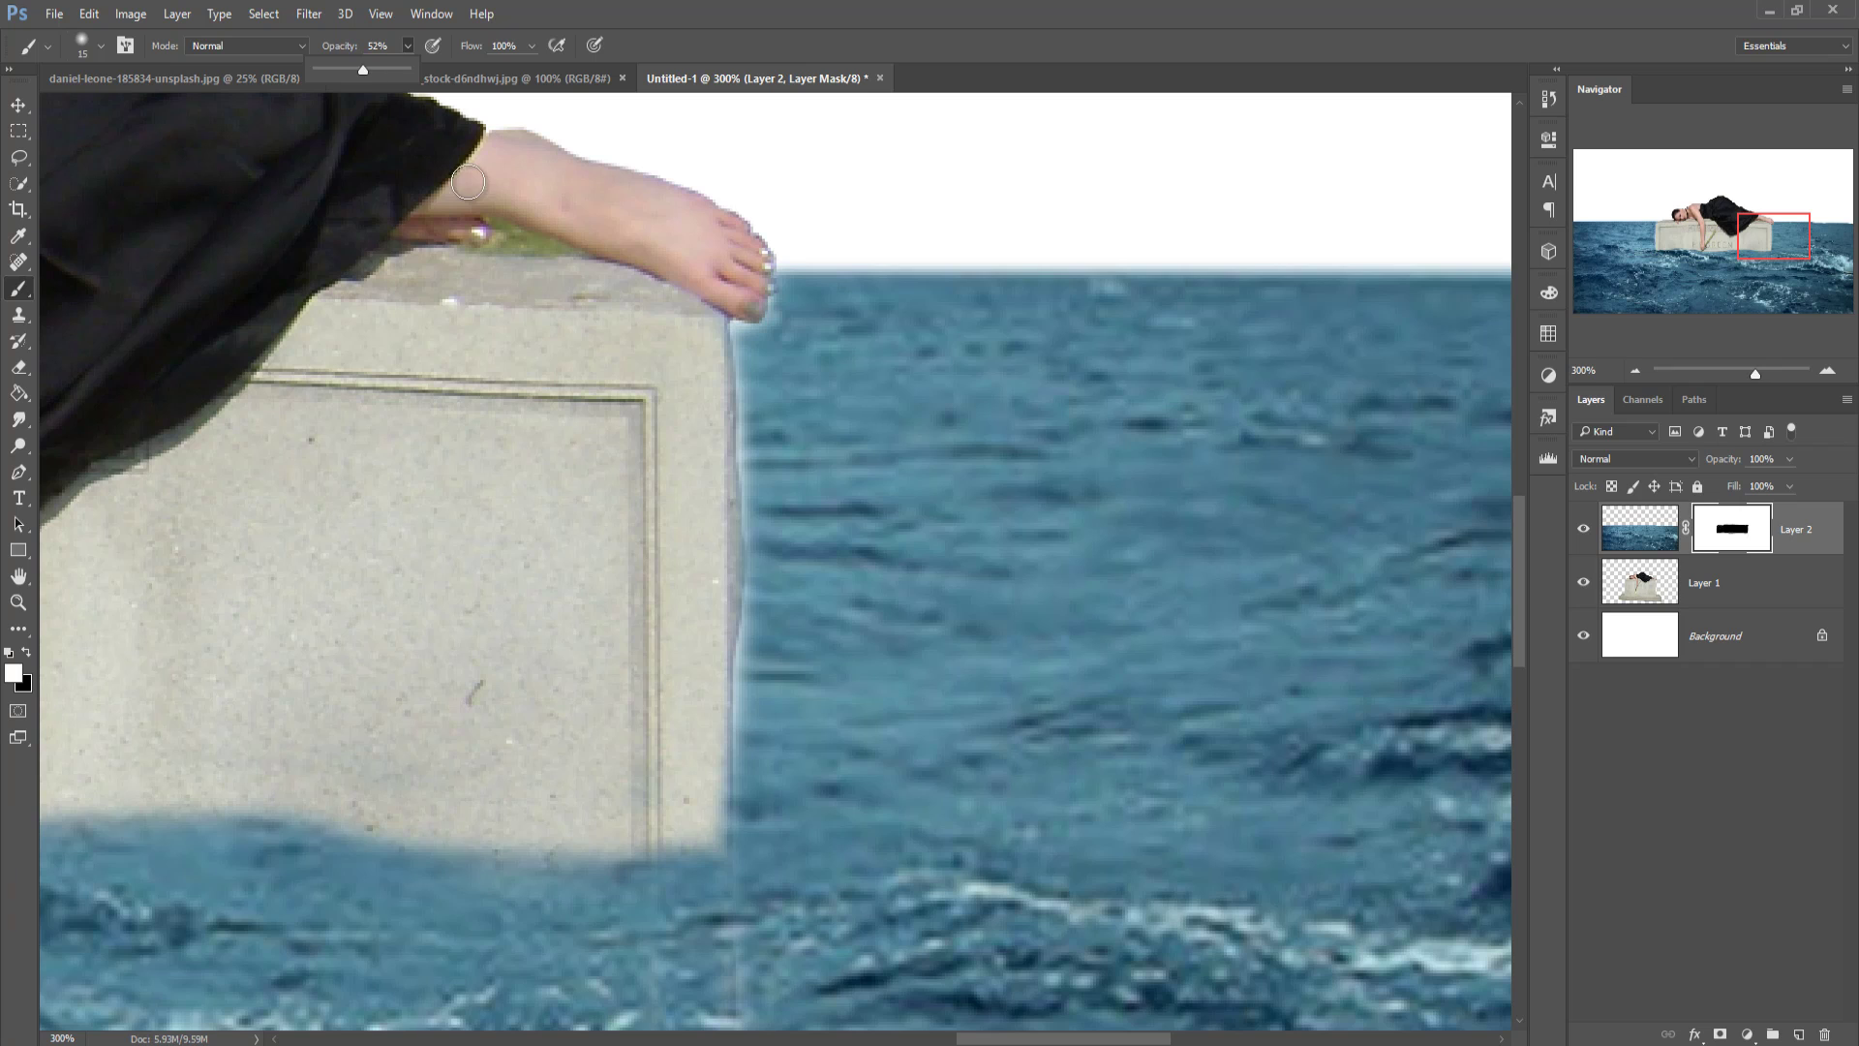
left_click(764, 337)
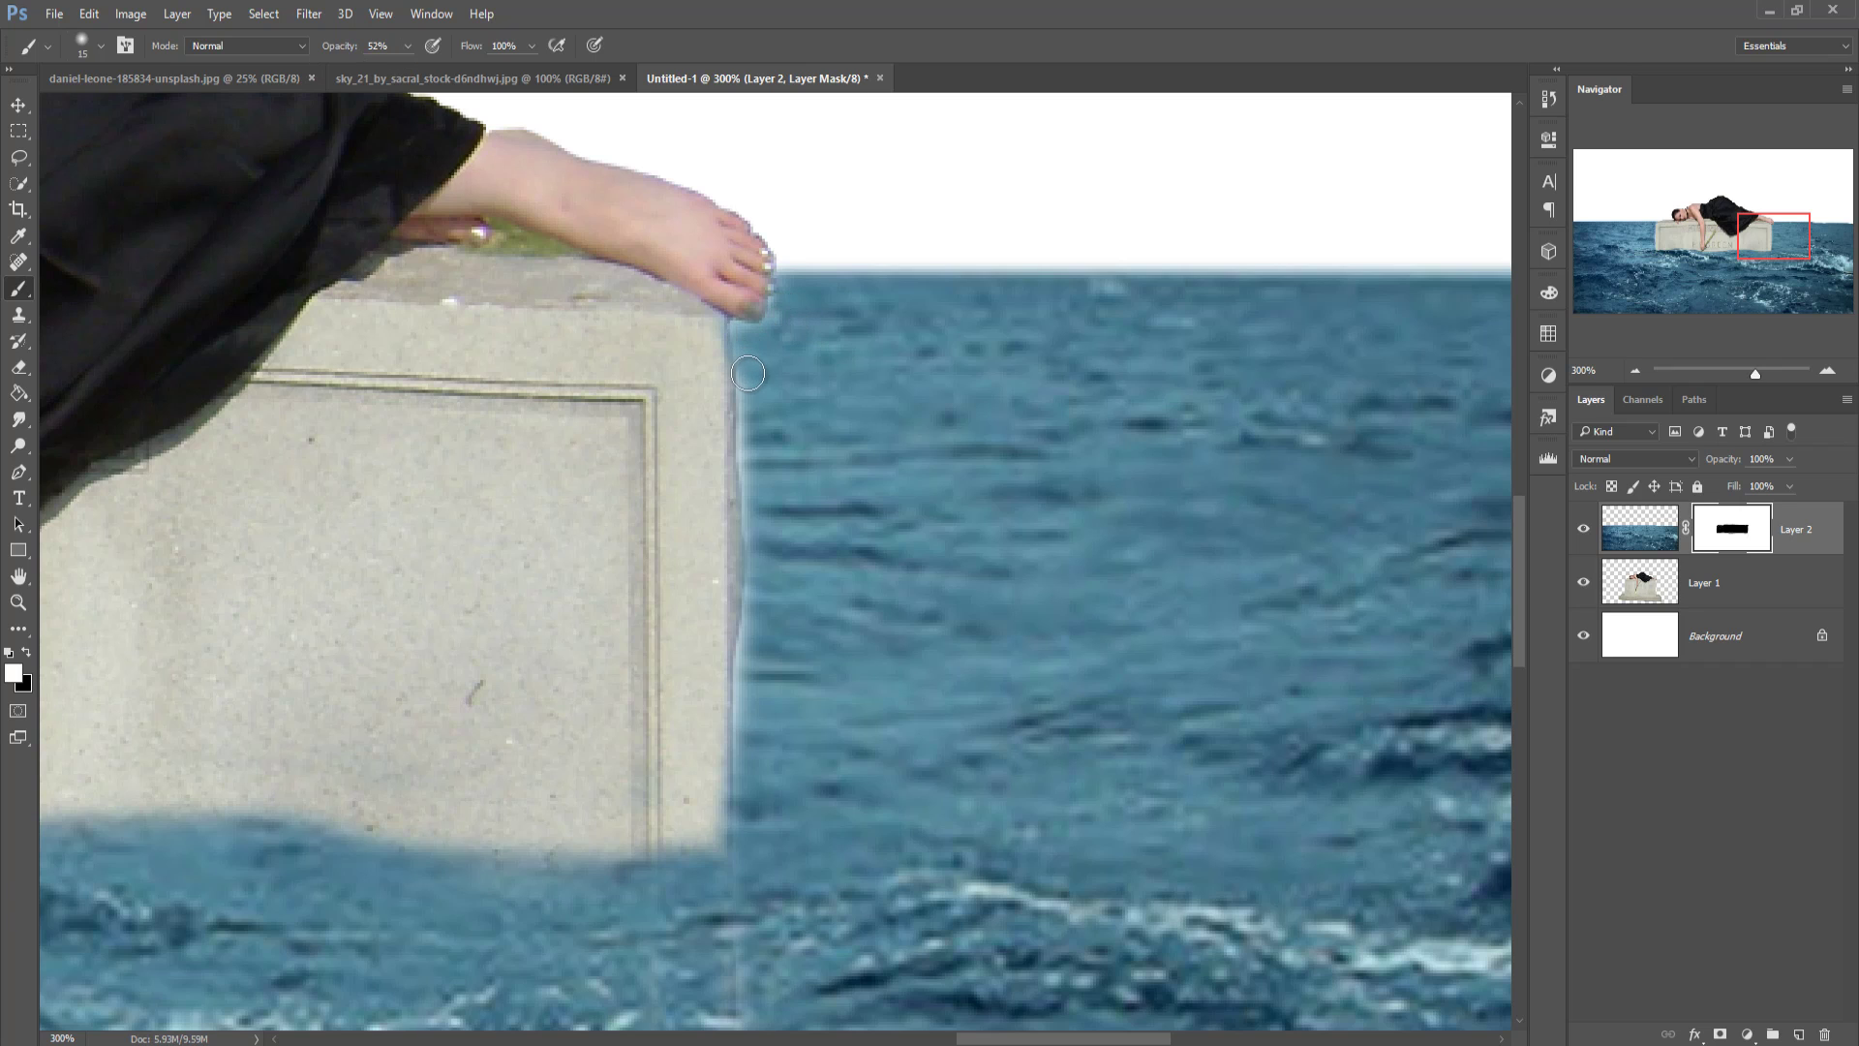
Step: Mask out the bright halo along the tombstone's right and left edges
left_click_drag(747, 373, 758, 669)
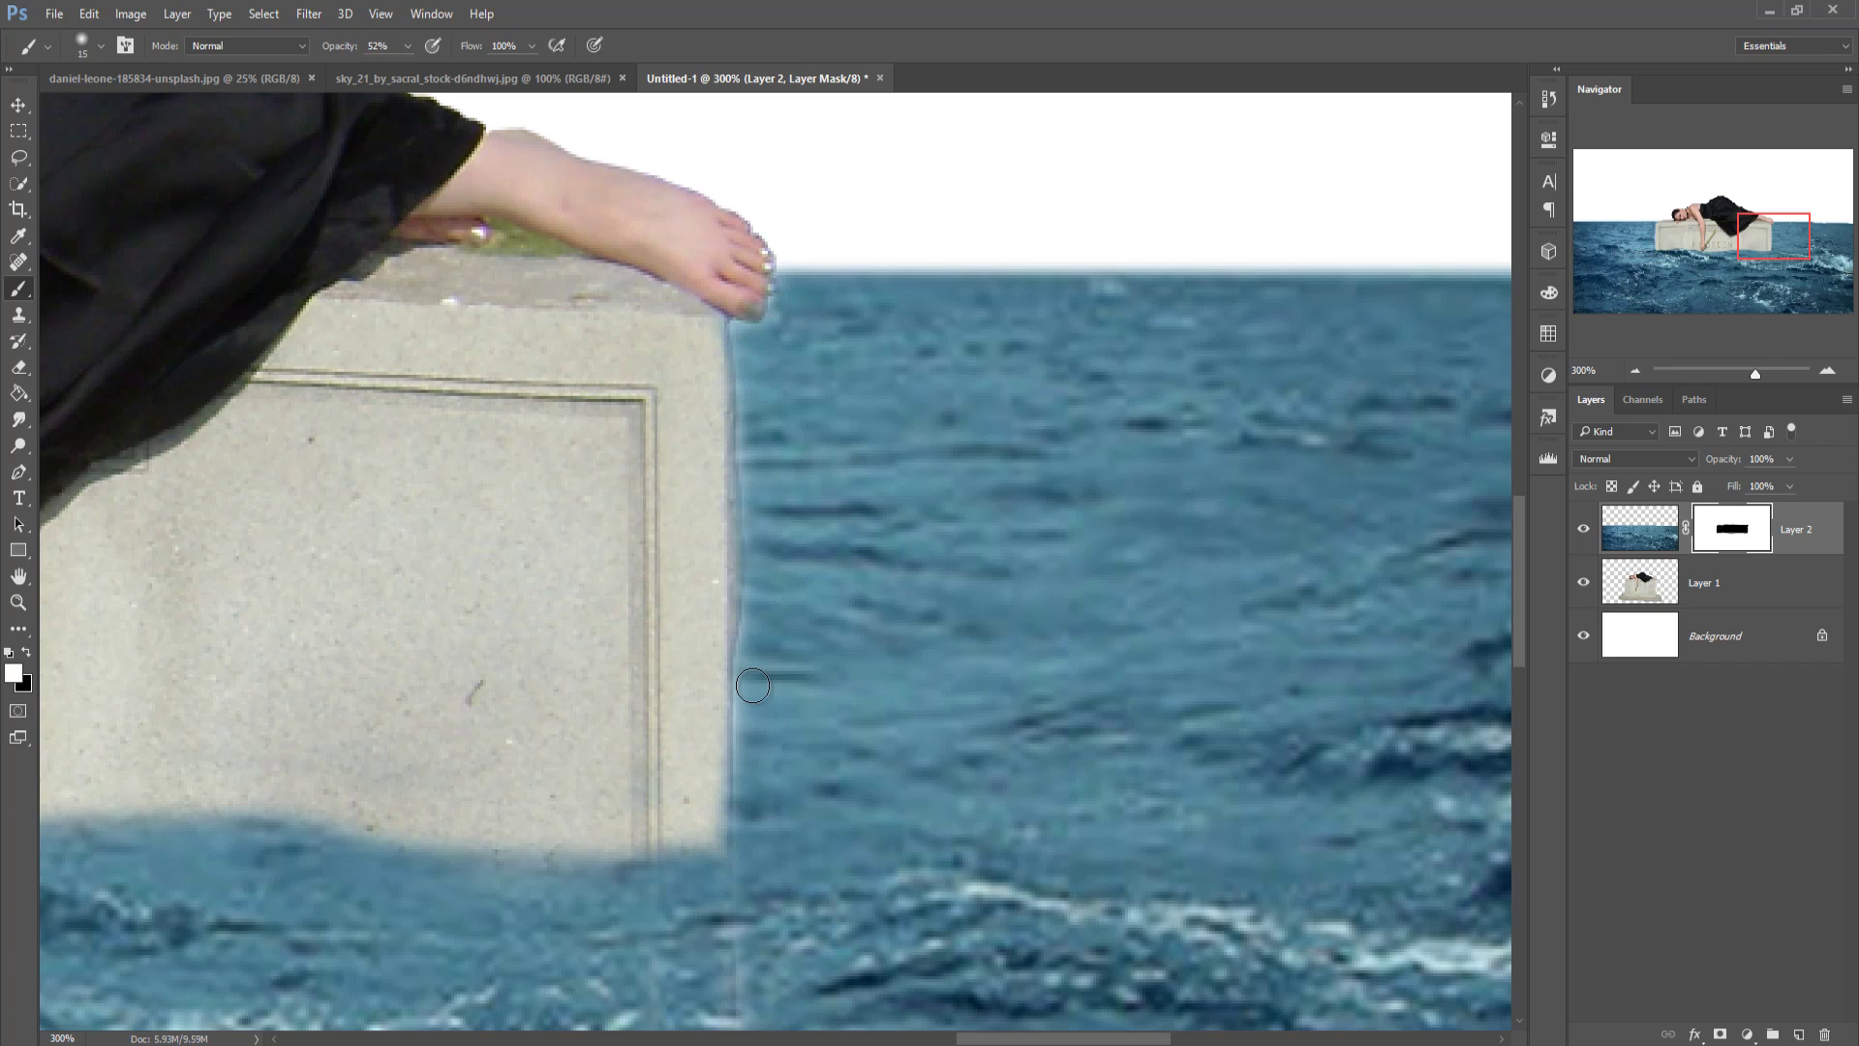
left_click_drag(812, 582, 1162, 629)
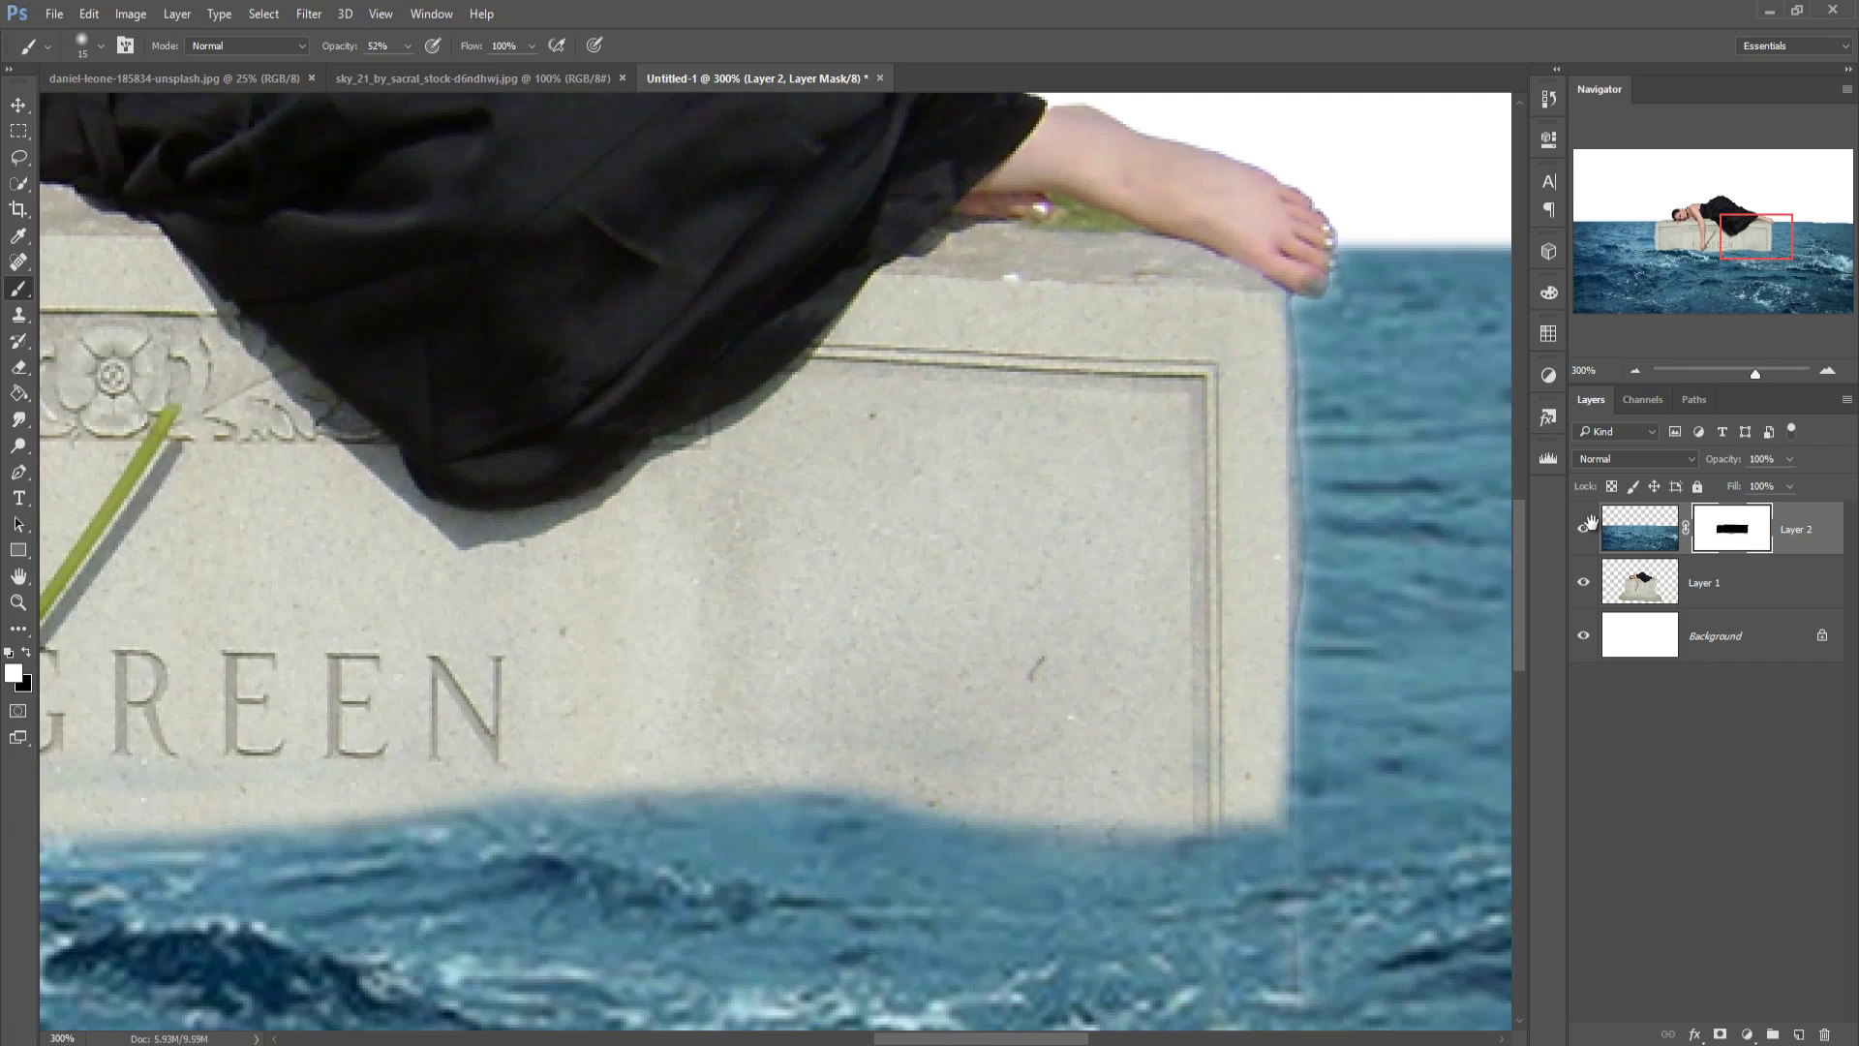
left_click_drag(678, 581, 1065, 543)
left_click_drag(484, 503, 915, 468)
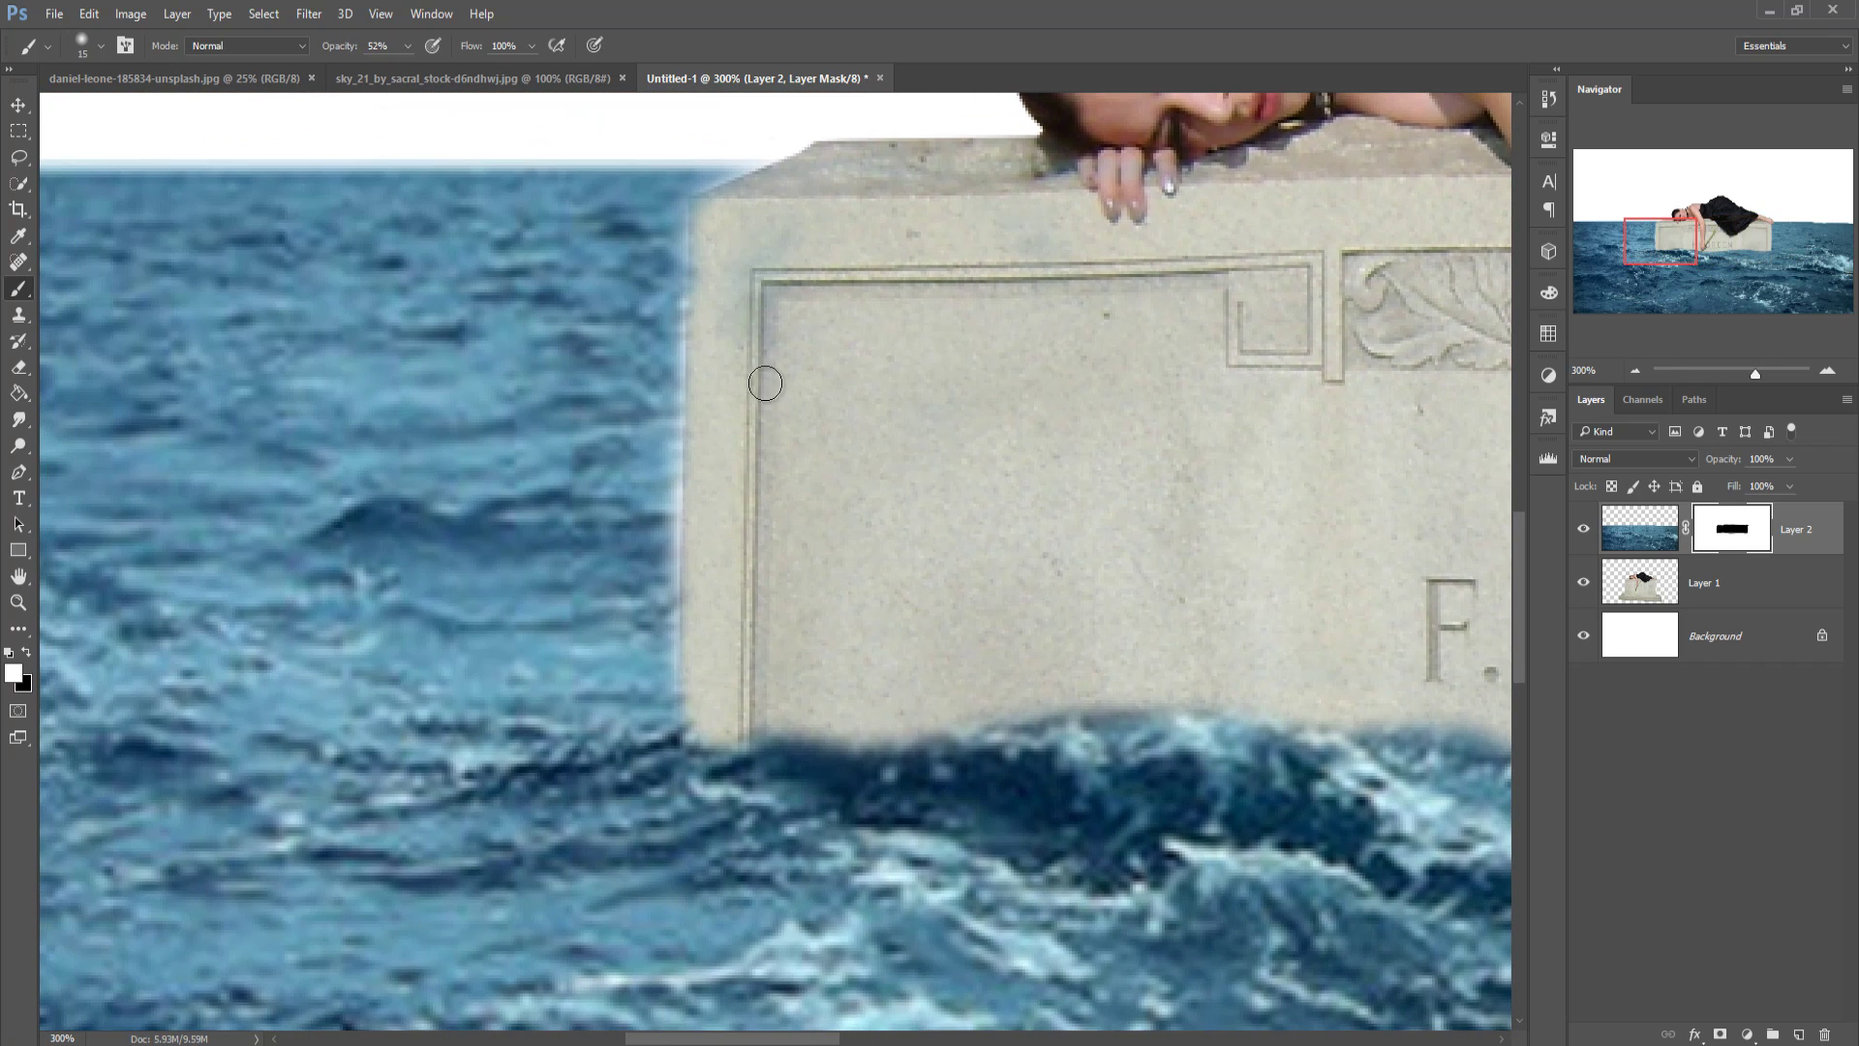
mouse_move(675, 229)
left_mouse_down()
mouse_move(678, 657)
mouse_move(694, 641)
left_mouse_up()
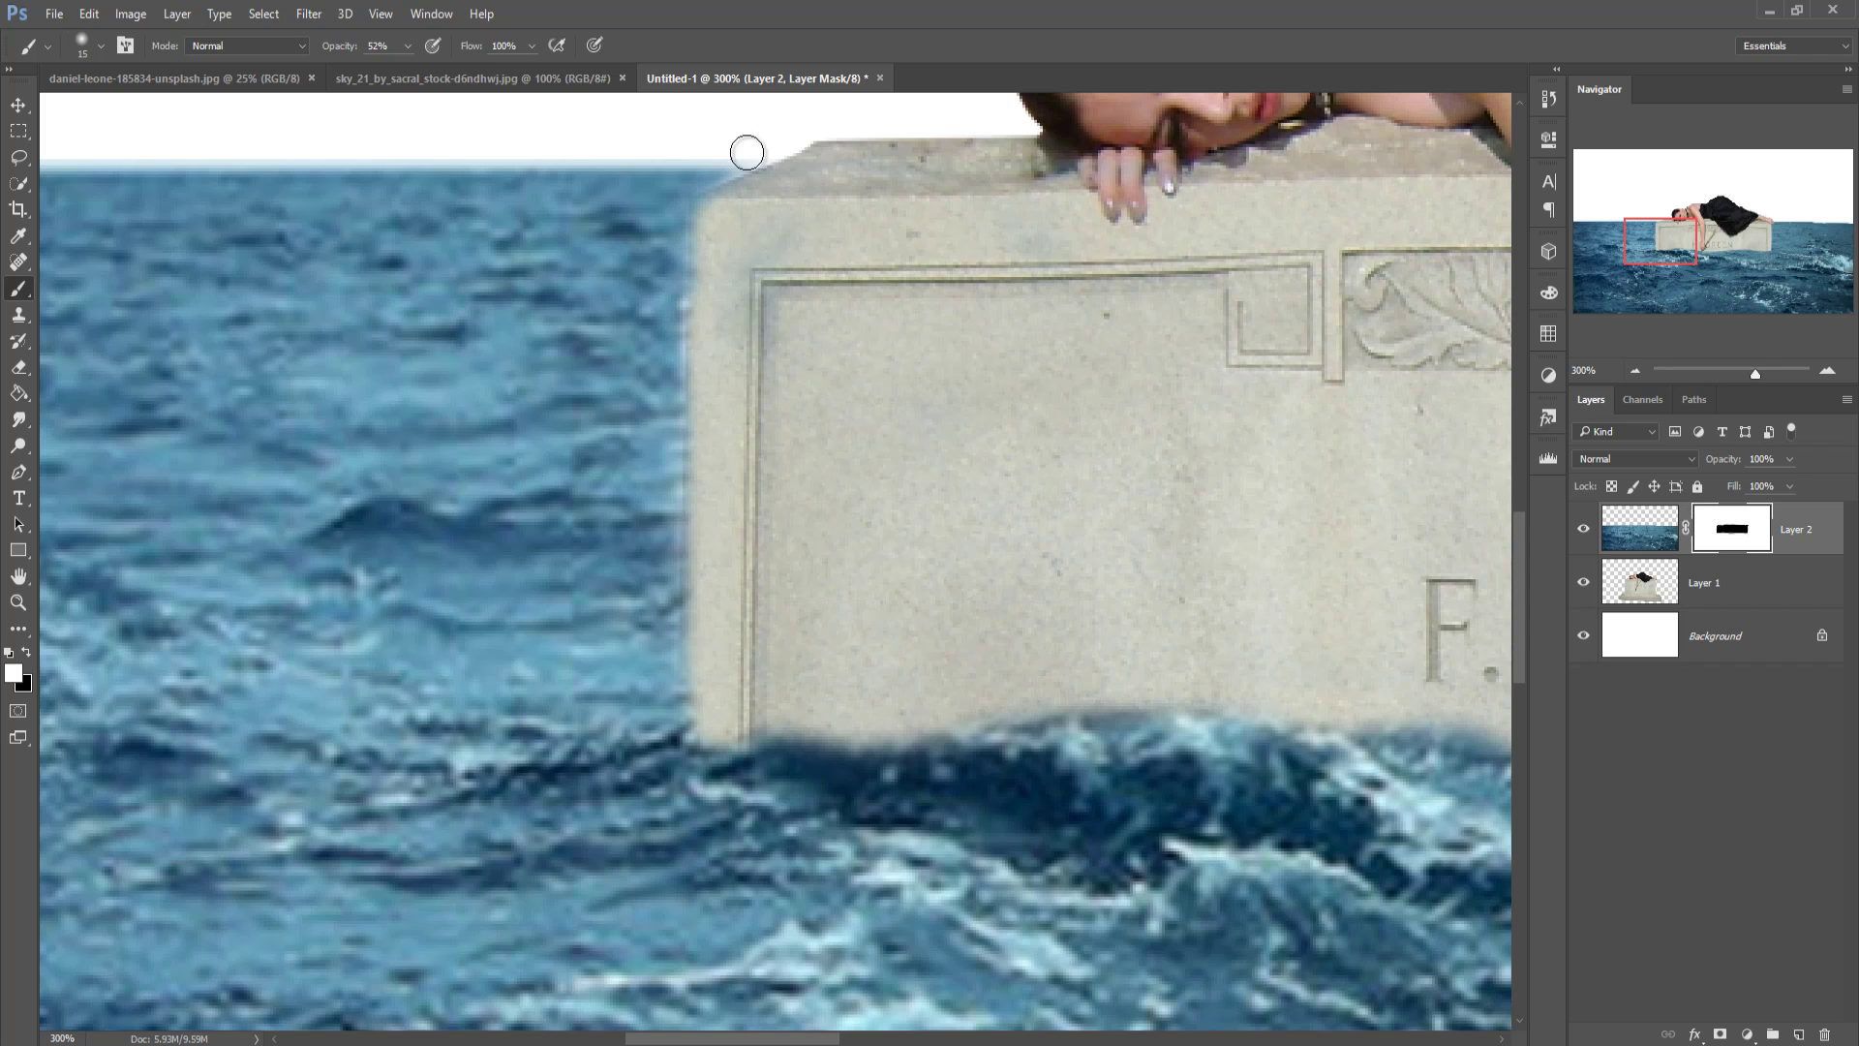
left_click(19, 112)
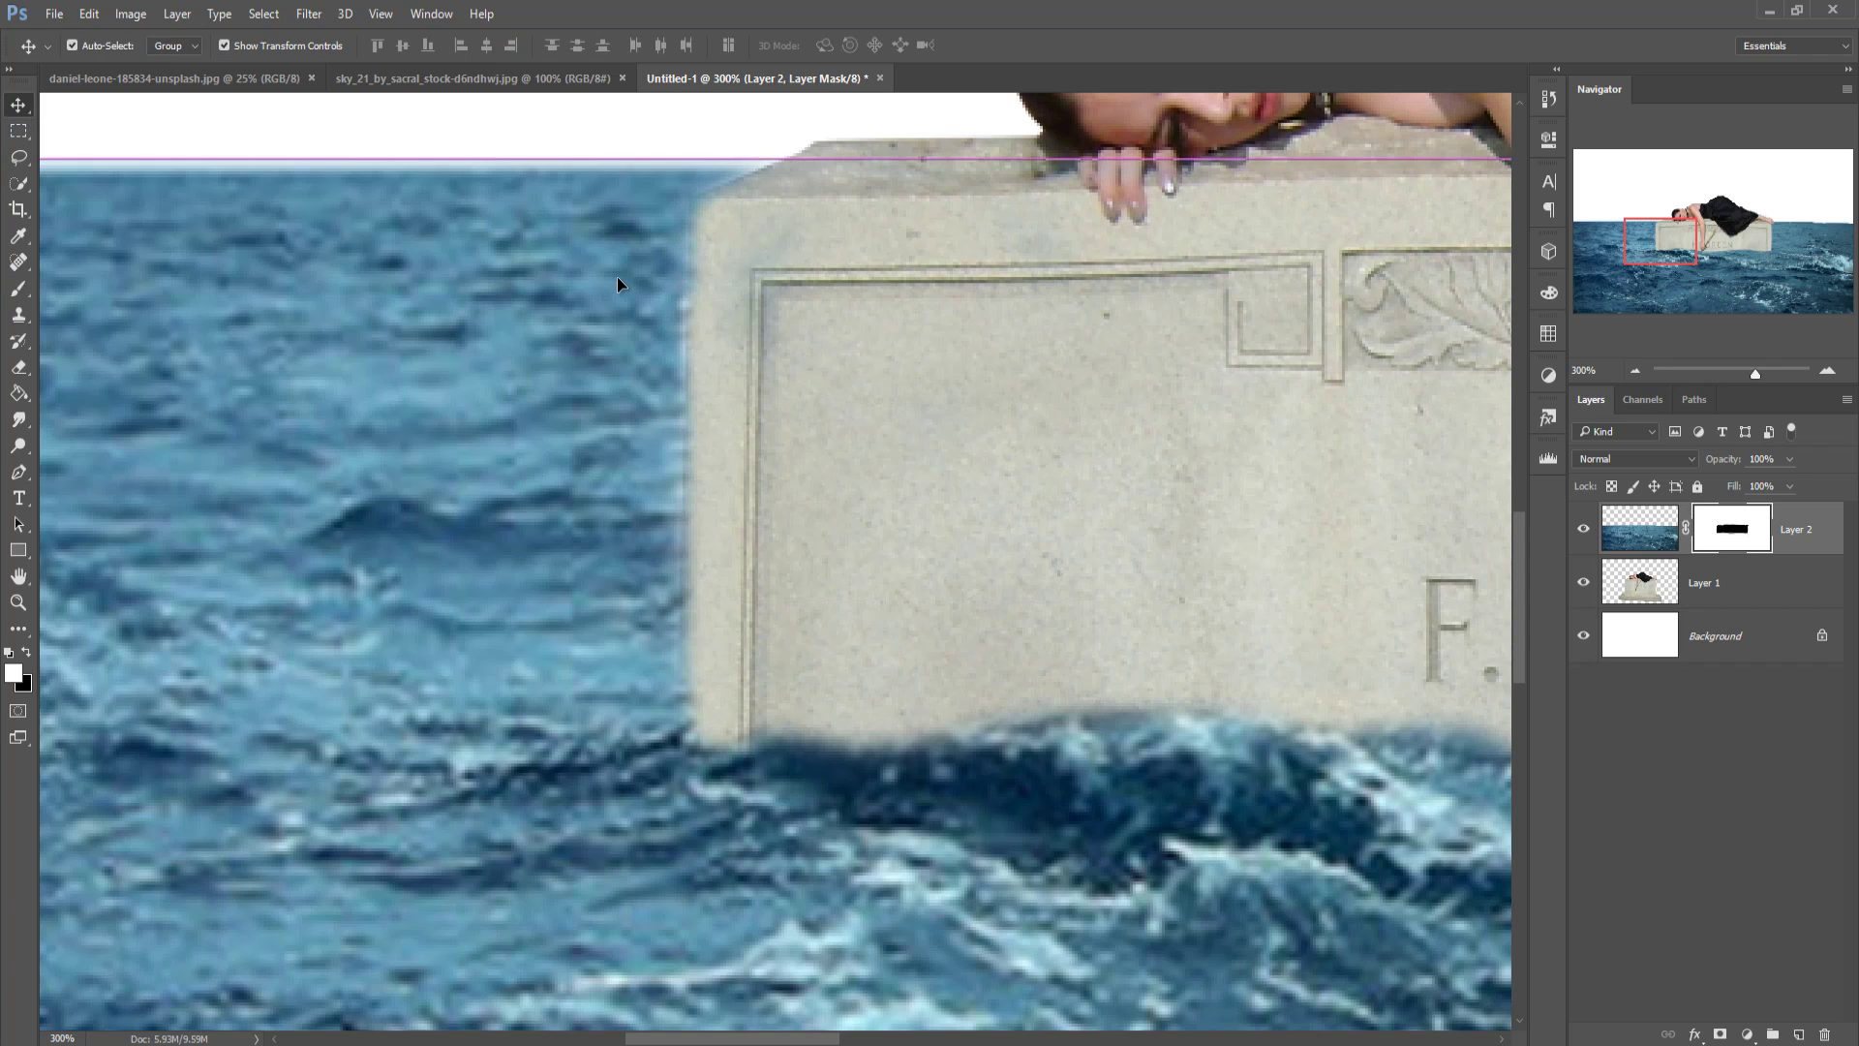
key("ctrl+0")
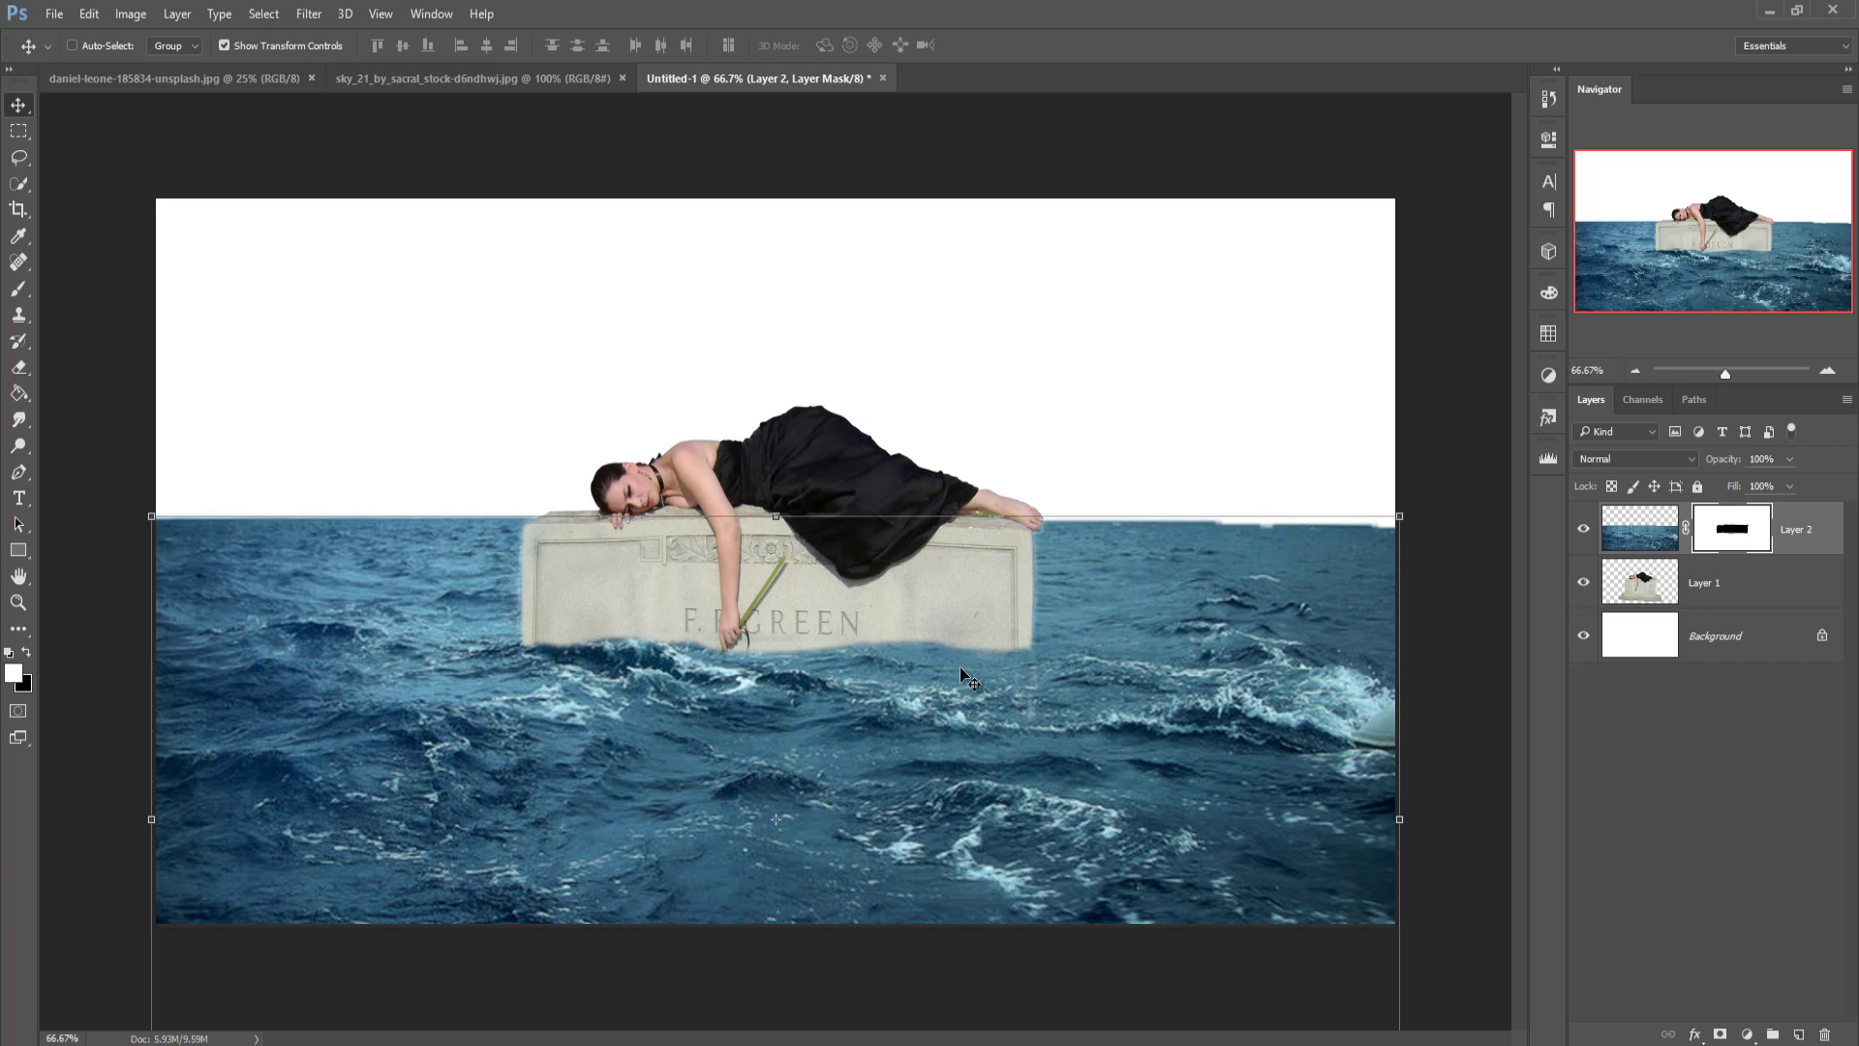
Step: Drag the mountain photo into the composite as Layer 3 and scale it to fill the canvas width
left_click(145, 78)
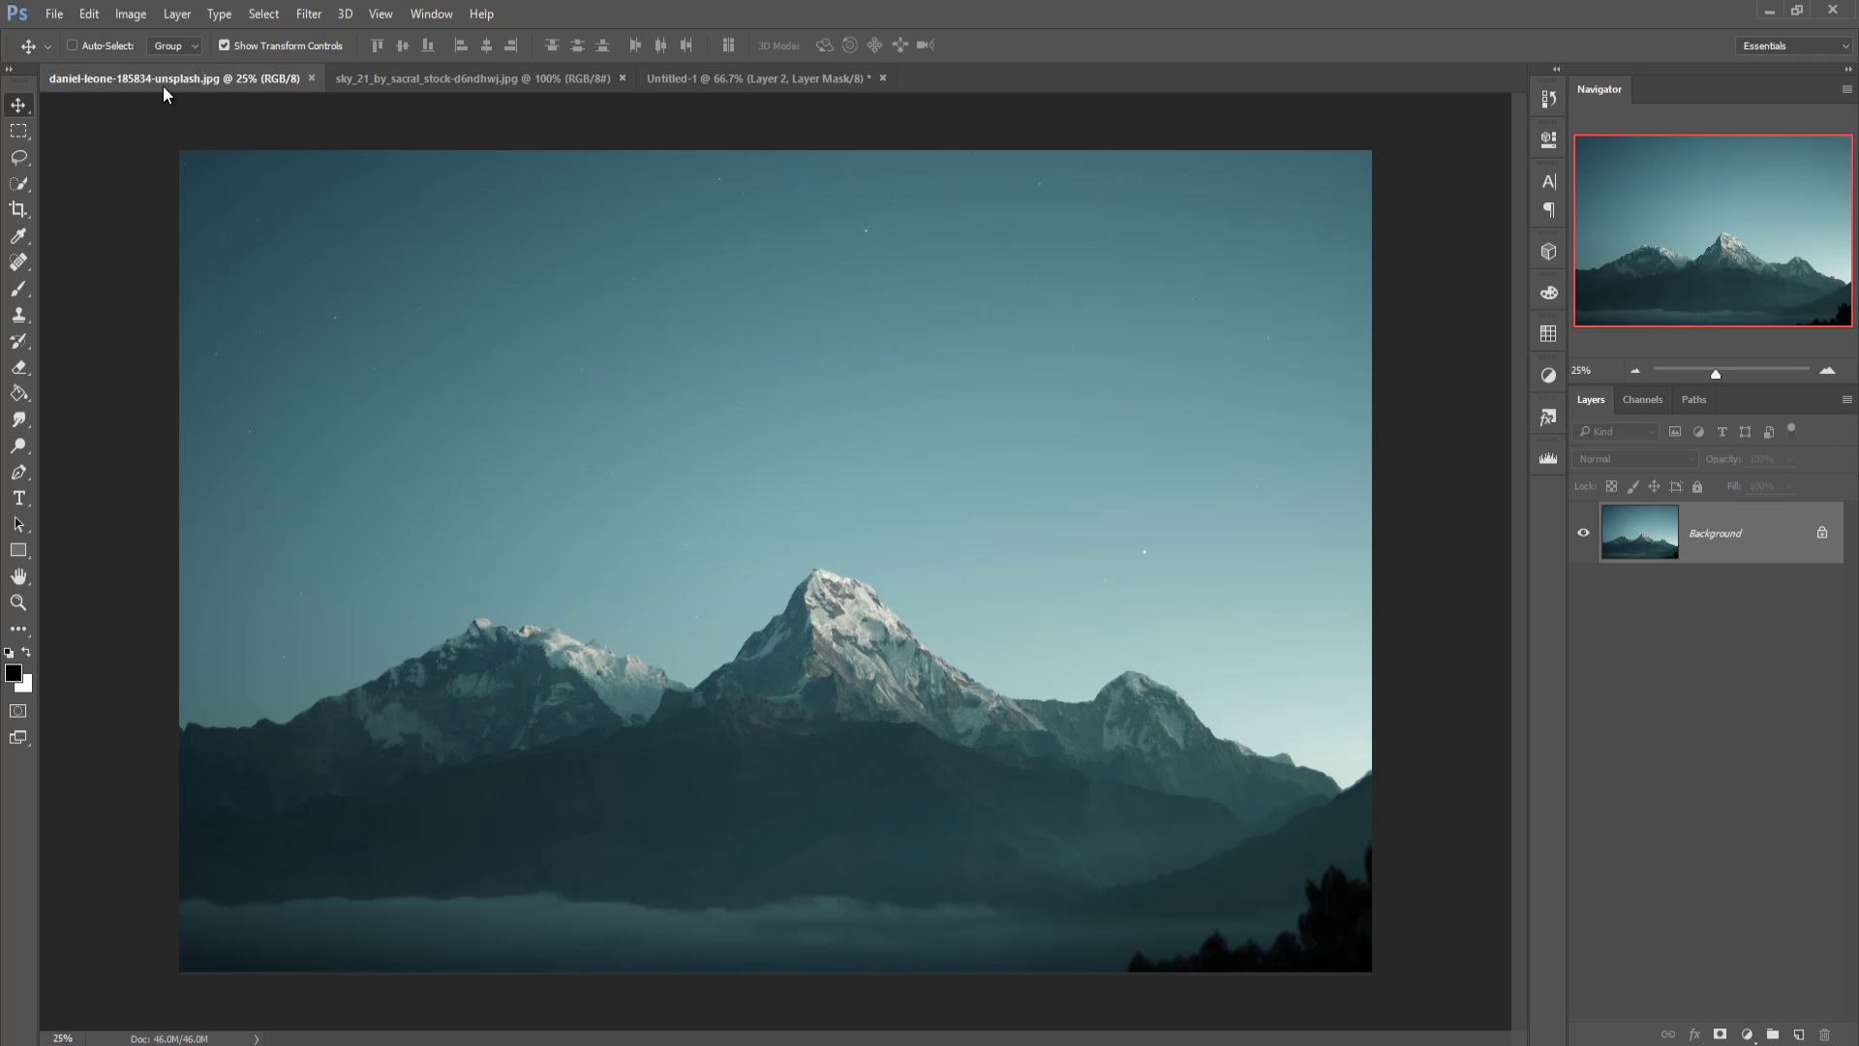
left_click_drag(182, 81, 1150, 149)
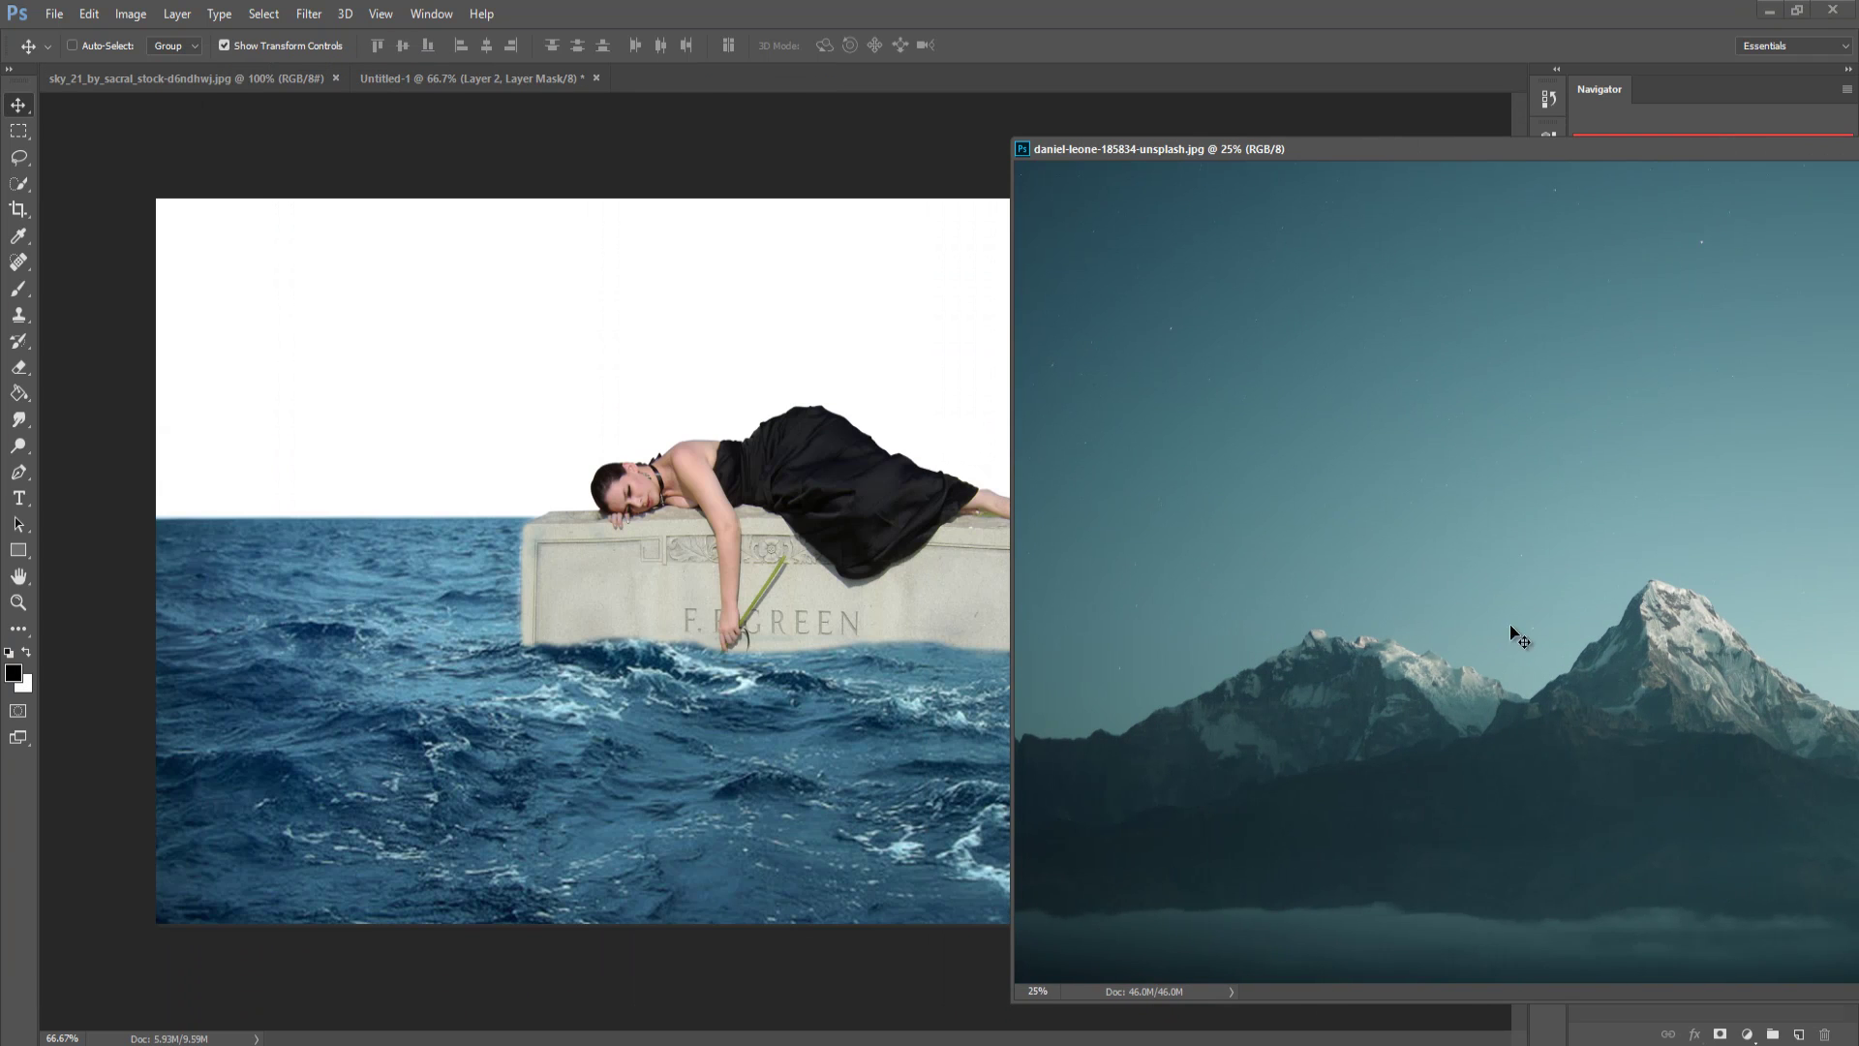
left_click_drag(1514, 630, 713, 407)
left_click_drag(1590, 216, 1473, 211)
key("ctrl+Tab")
left_click_drag(623, 381, 1147, 848)
left_click_drag(1191, 913, 281, 236)
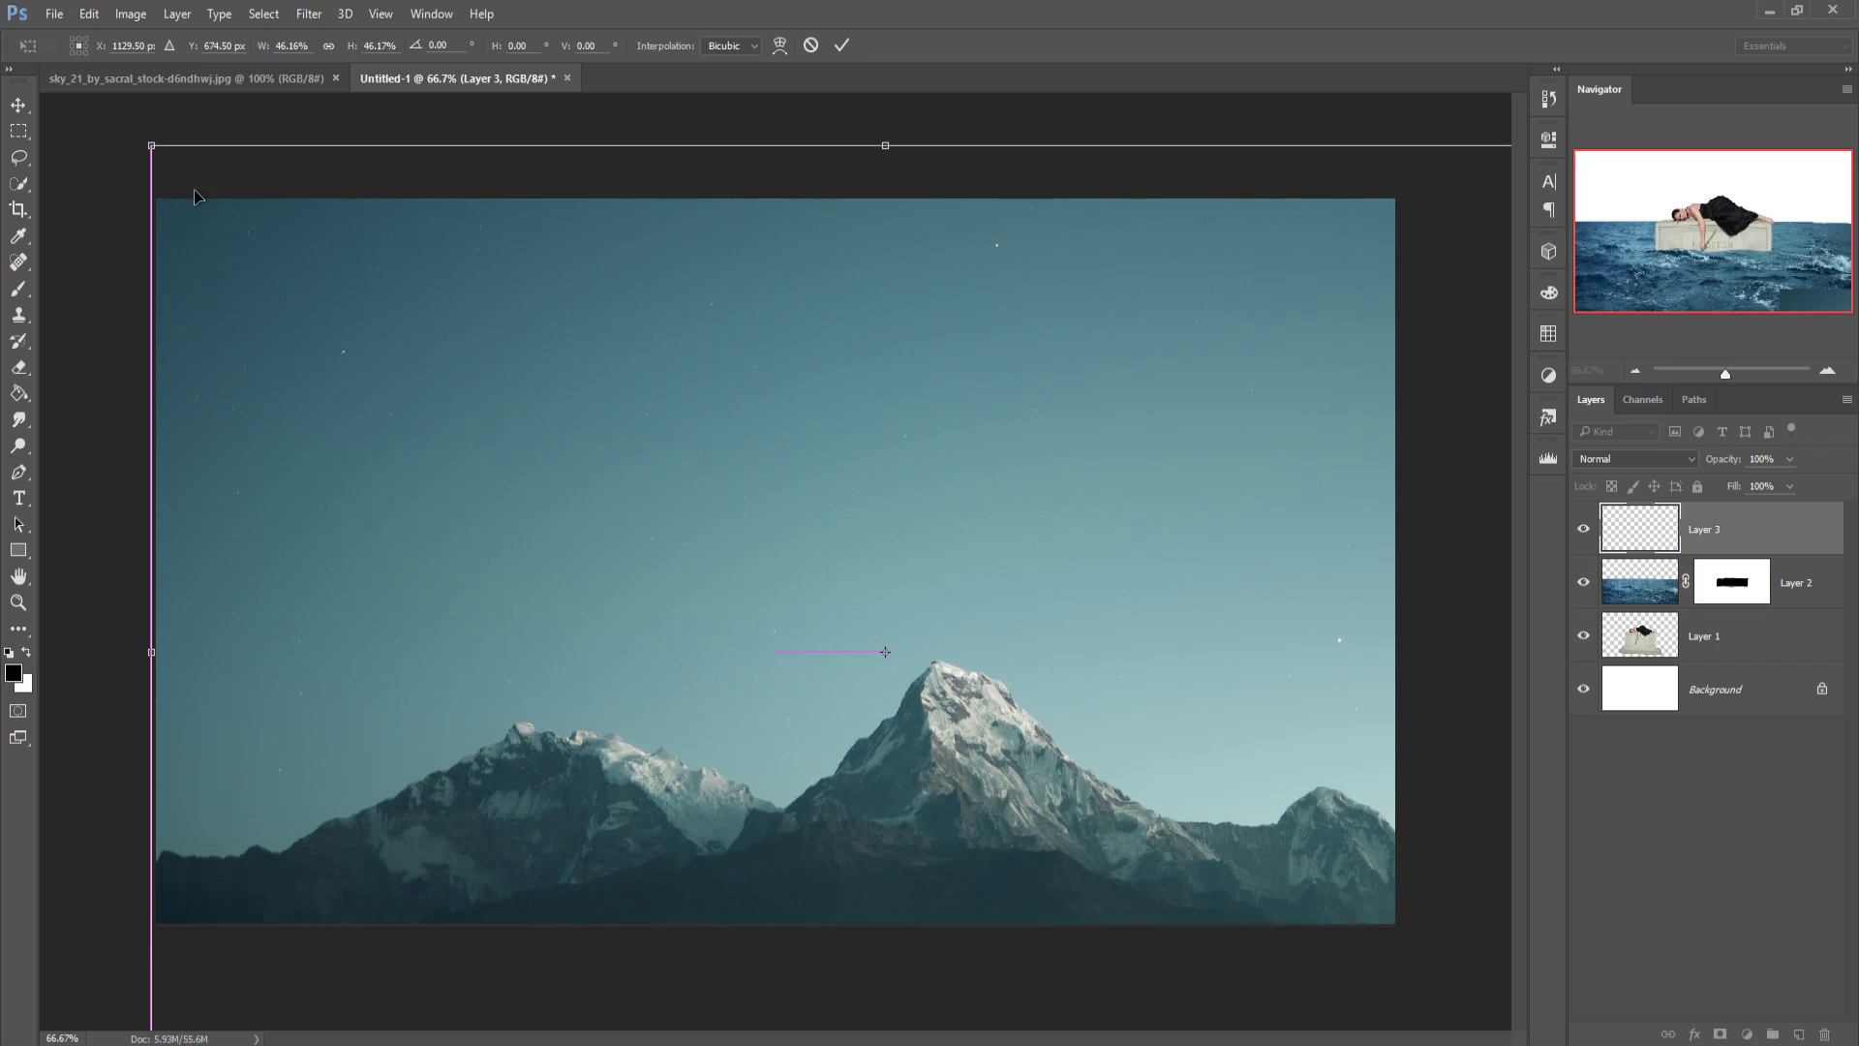
left_click_drag(155, 143, 275, 231)
left_click_drag(876, 421, 884, 331)
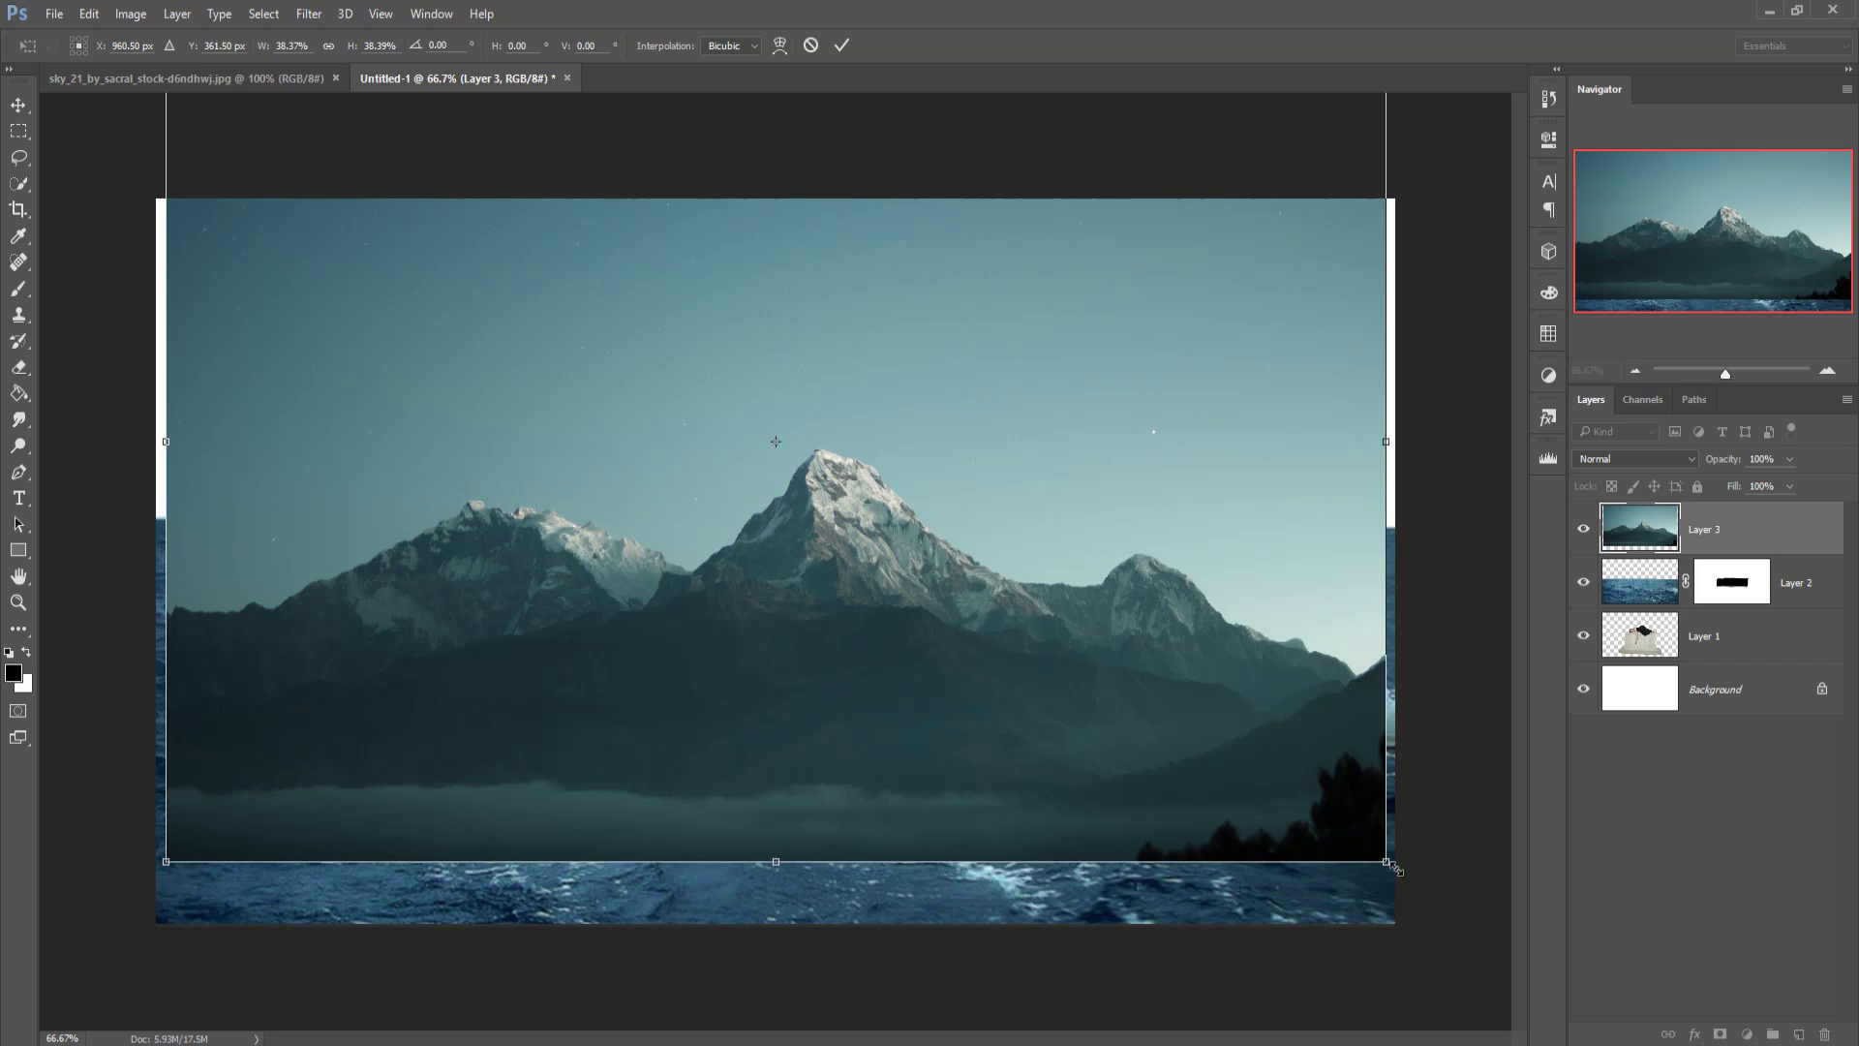
left_click_drag(1394, 868, 1405, 876)
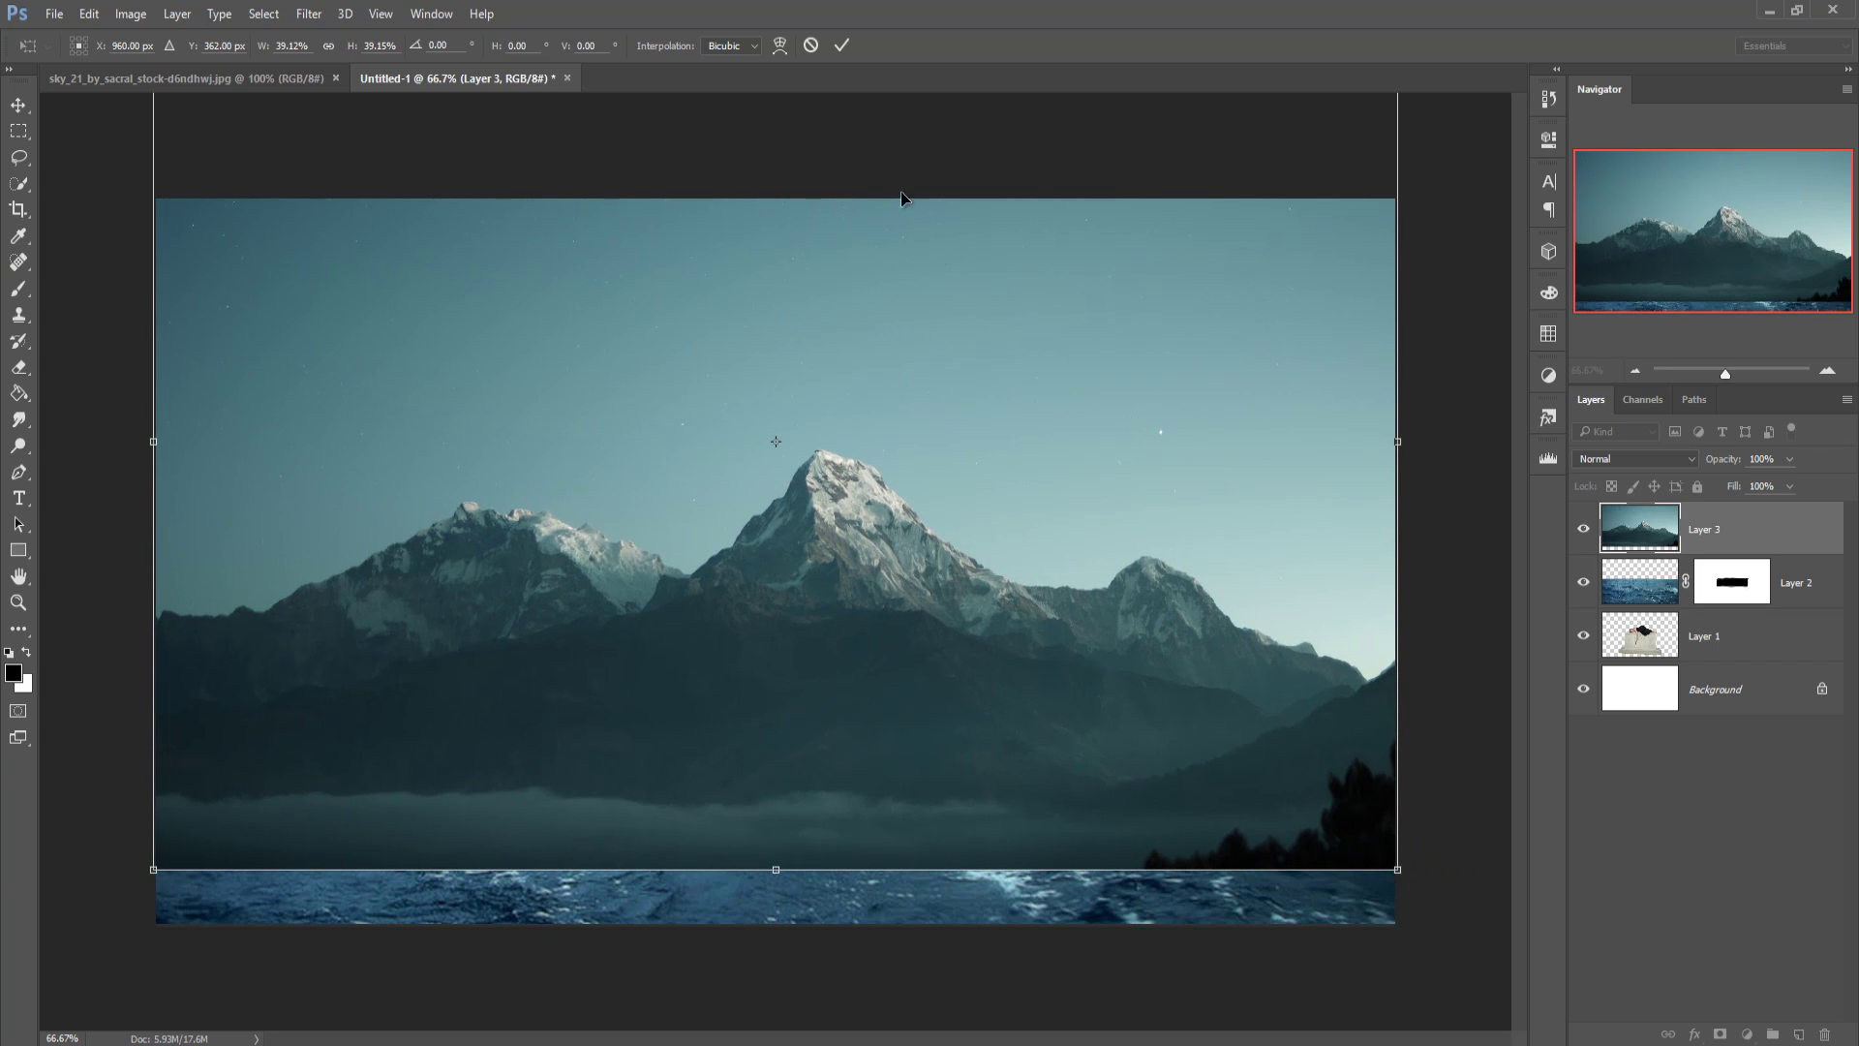
left_click(839, 48)
Step: Move the mountain layer below the tombstone layer and raise the peaks above the sea horizon
left_click_drag(1738, 538, 1740, 638)
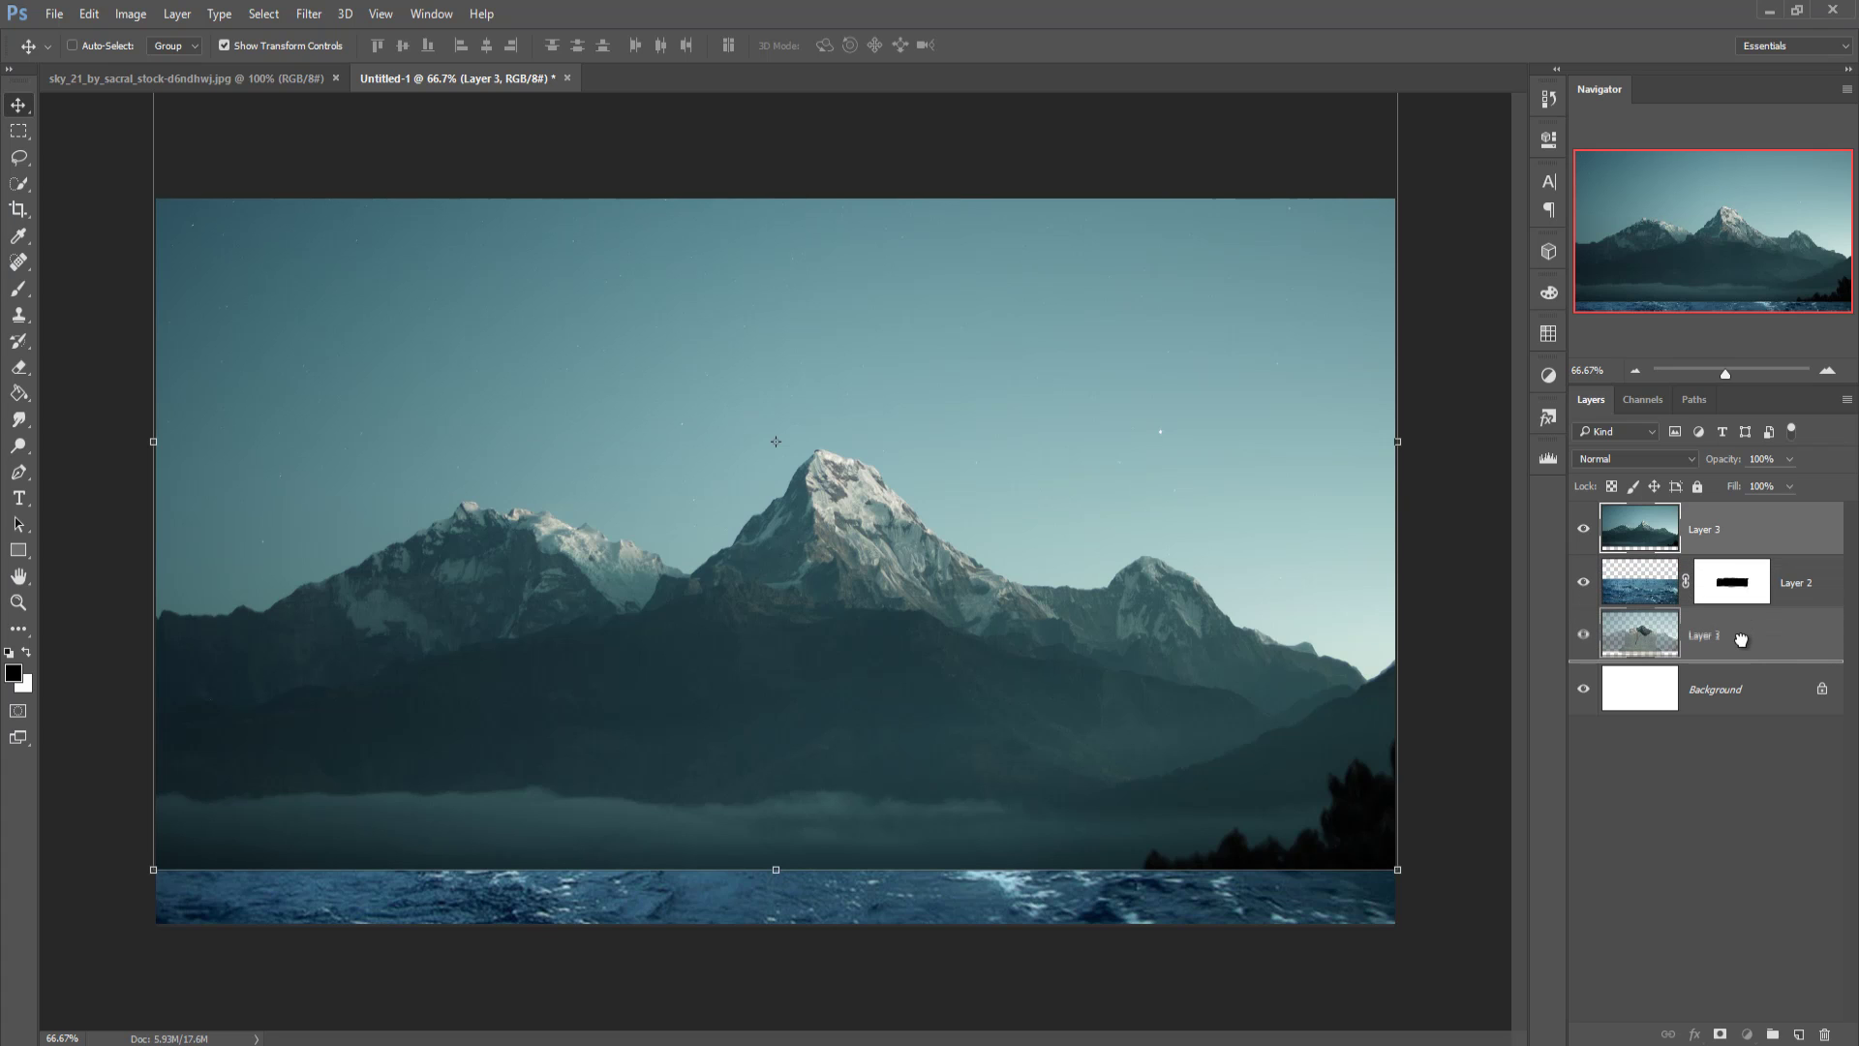
left_click_drag(1740, 652, 1747, 652)
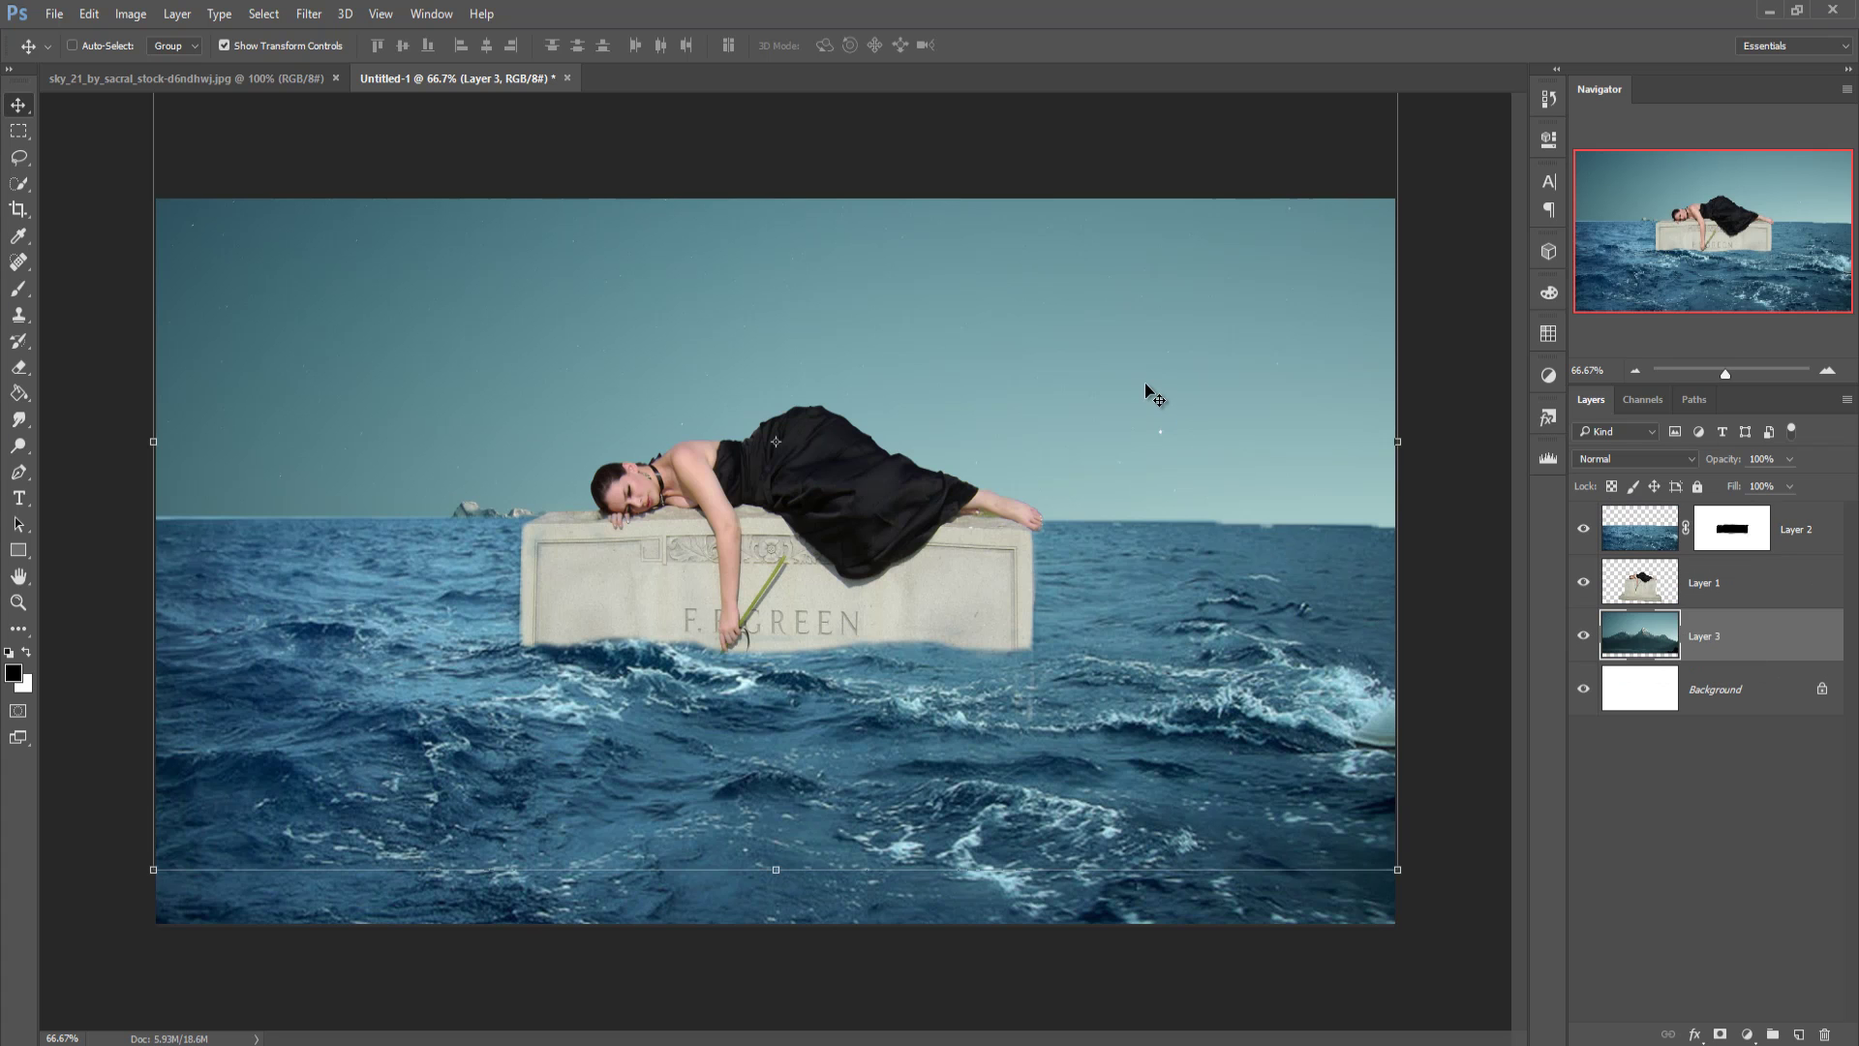
mouse_move(1146, 385)
left_mouse_down()
mouse_move(1154, 265)
mouse_move(1171, 398)
left_mouse_up()
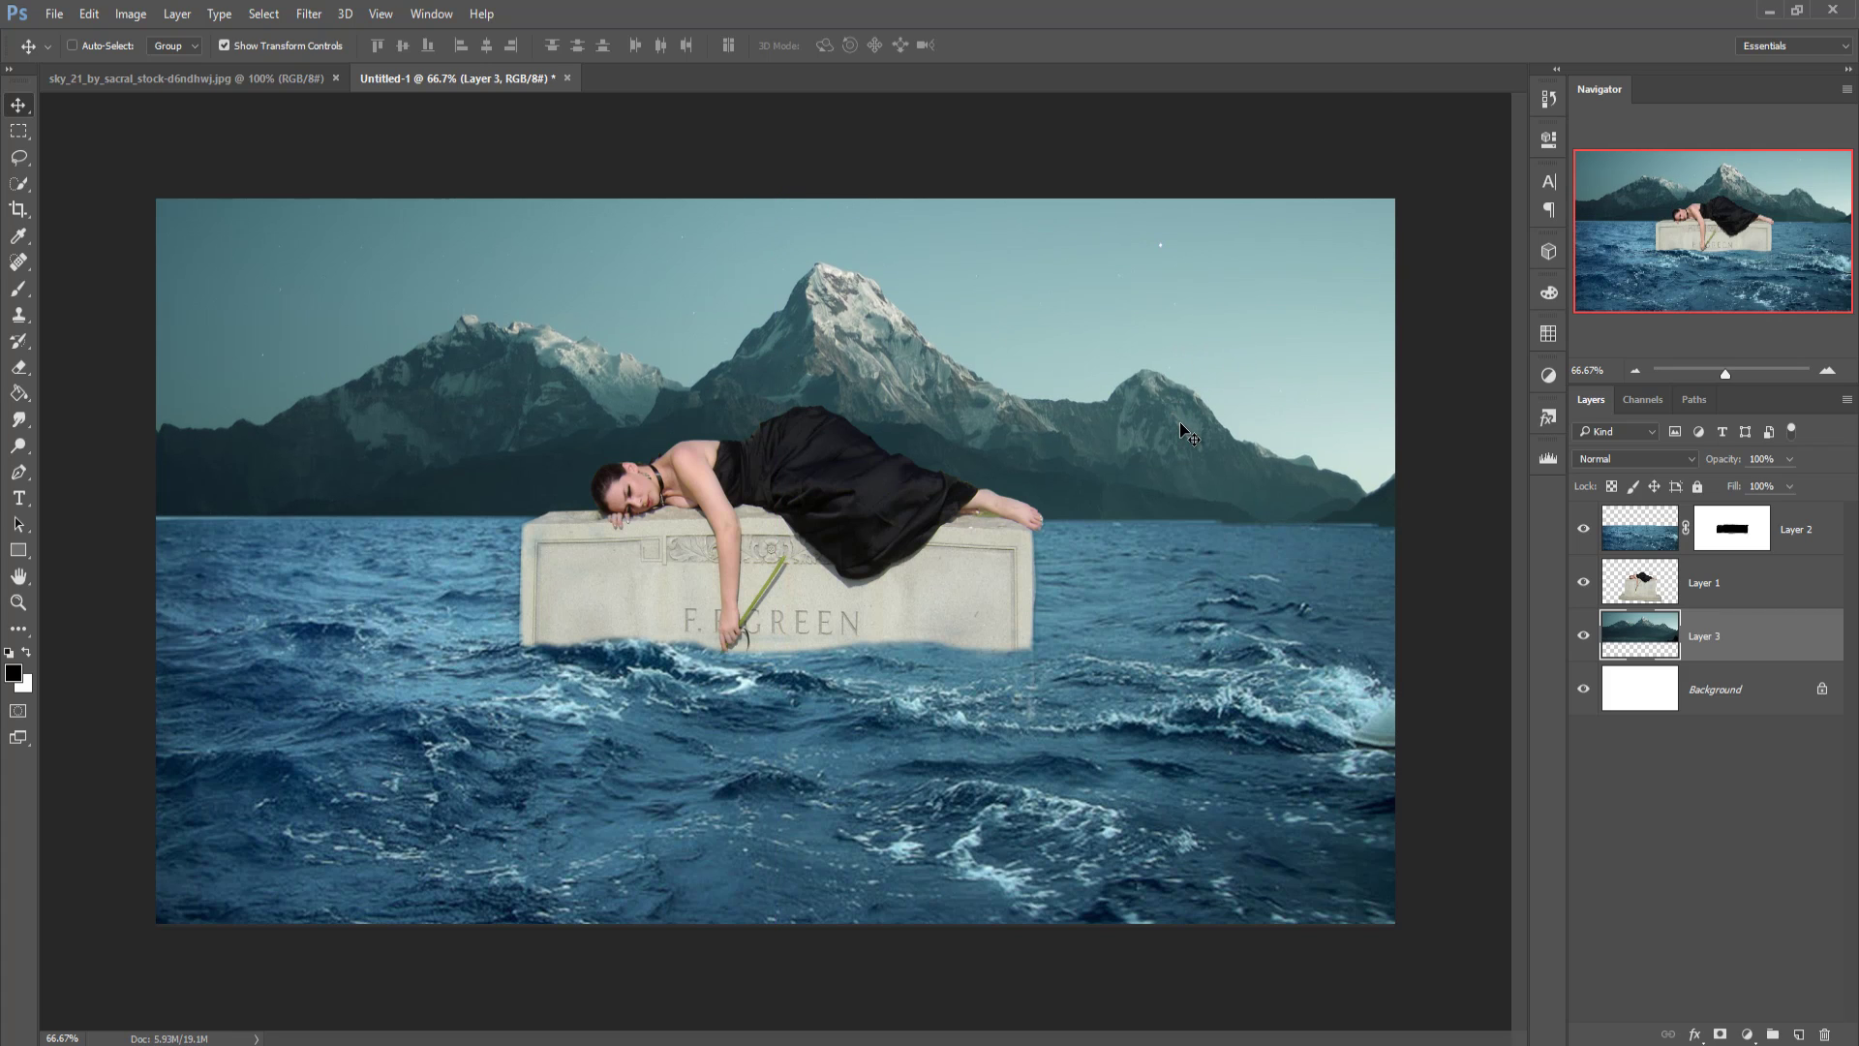
Step: Scale the mountain layer to about 63% and shift it left and lower
left_click(1394, 684)
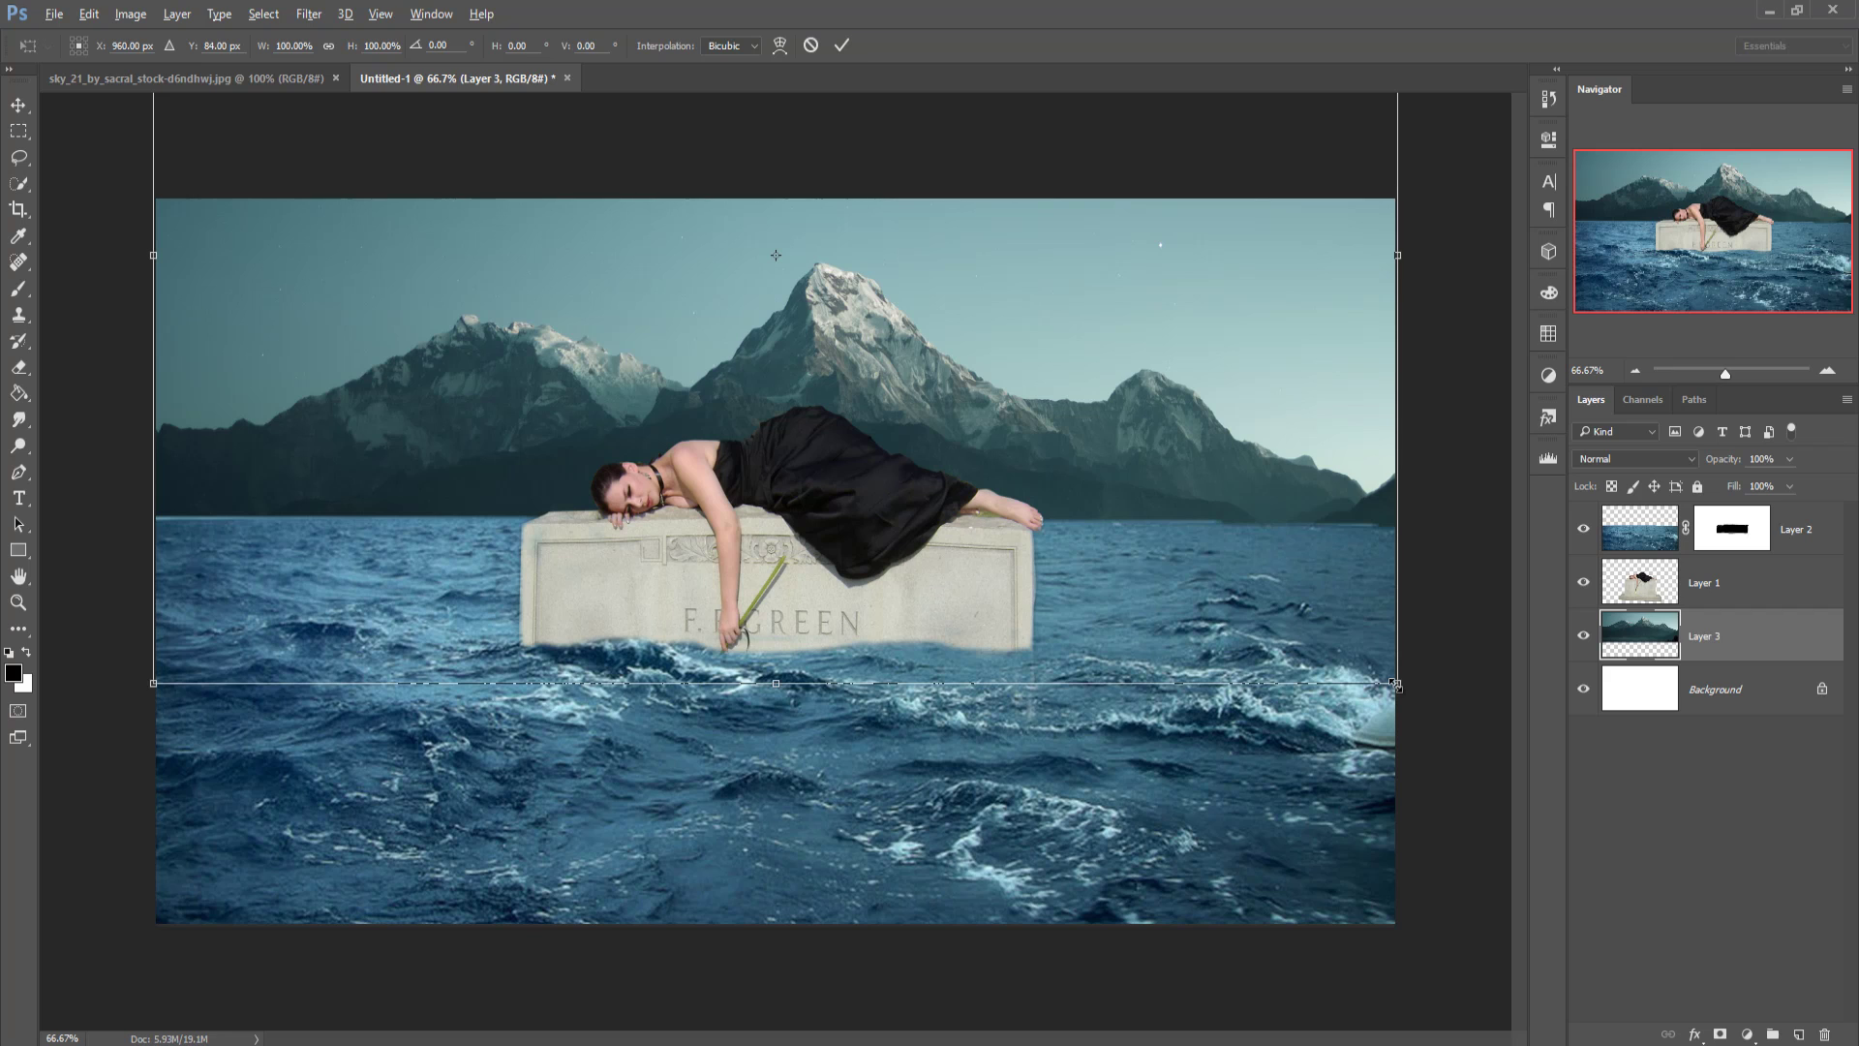
left_click_drag(1394, 685, 1391, 694)
left_click(842, 46)
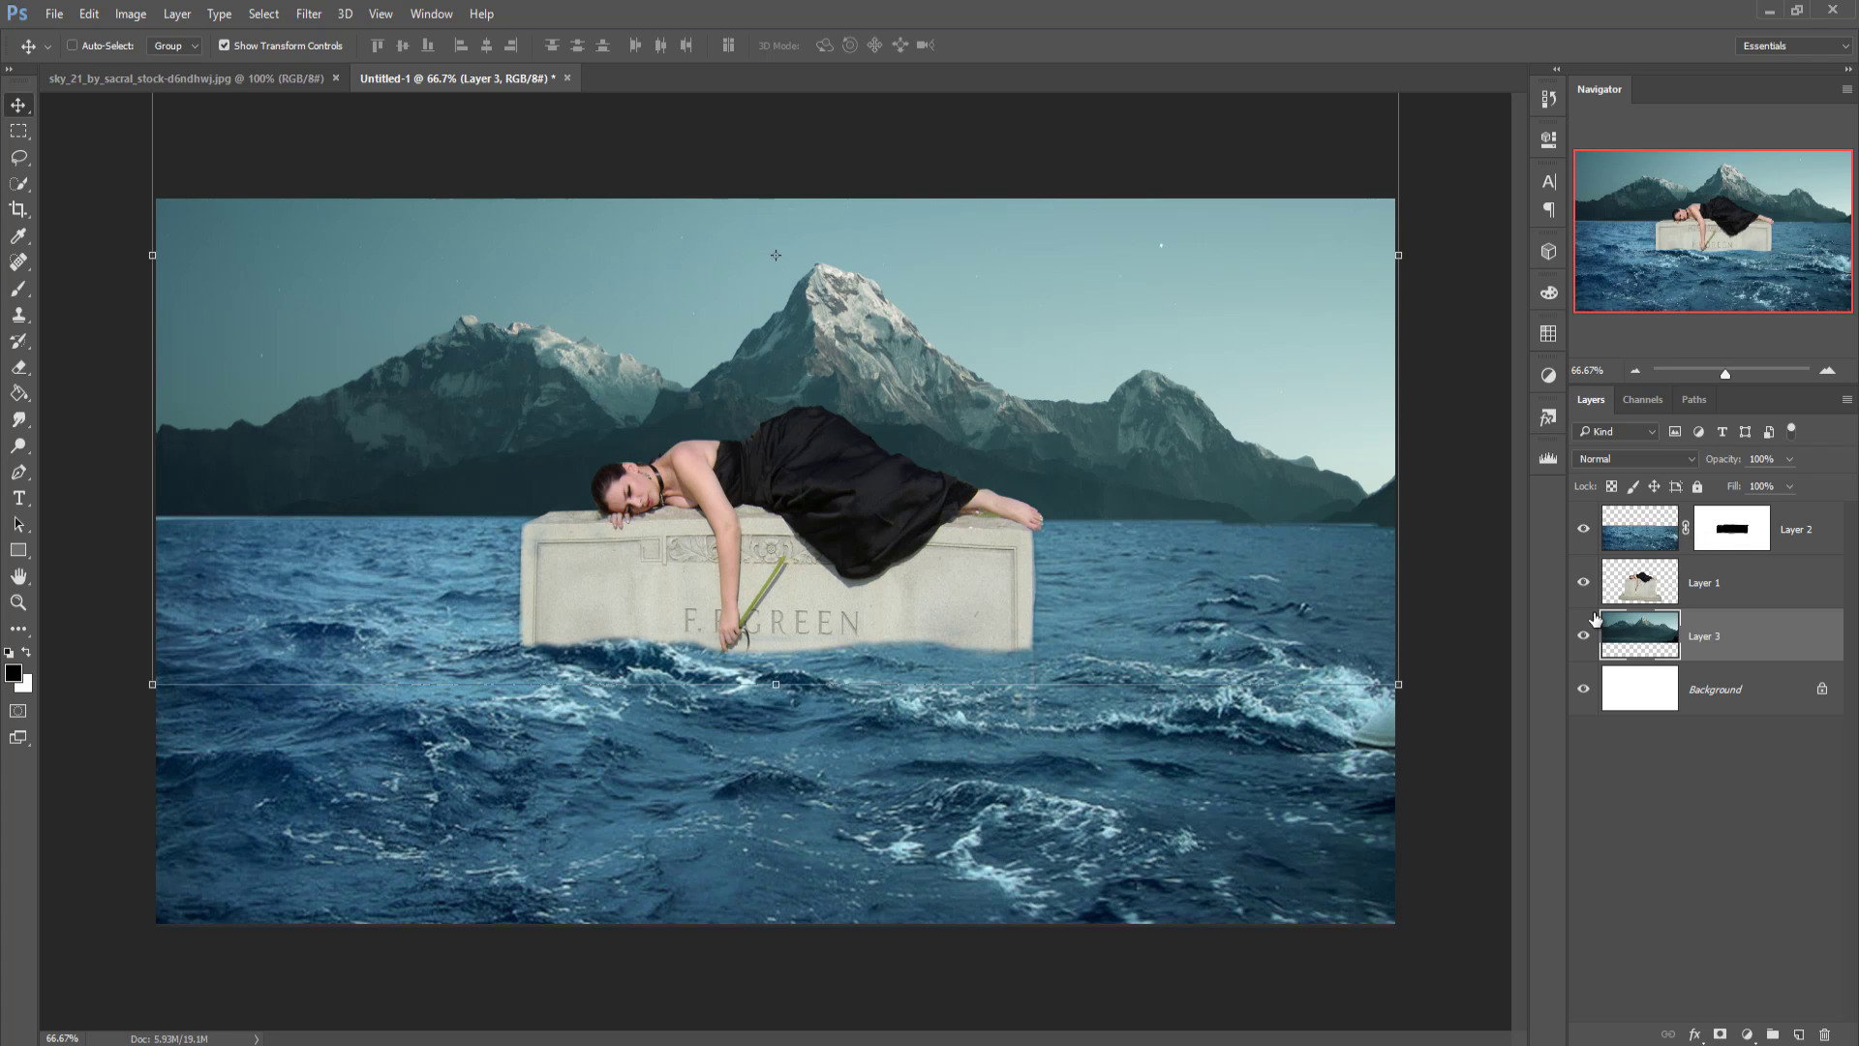
left_click_drag(1392, 692, 1228, 586)
left_click_drag(1092, 431, 874, 495)
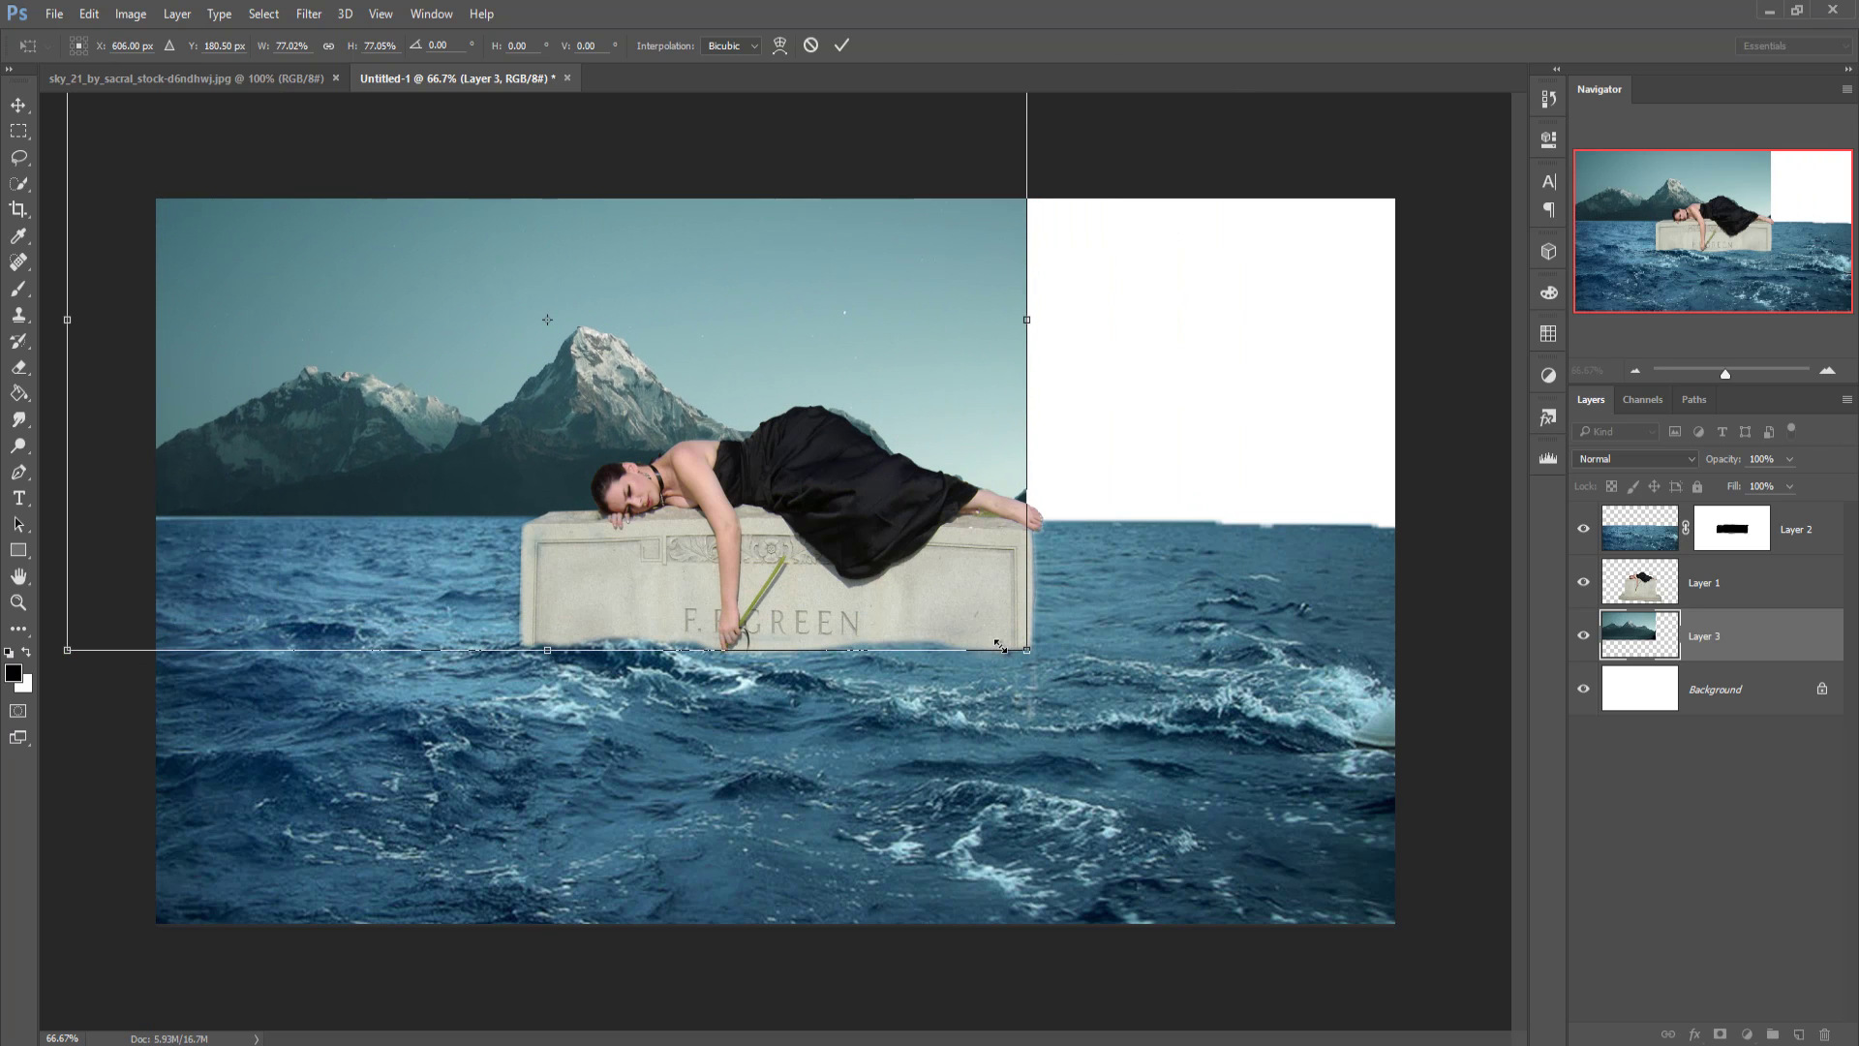
left_click_drag(1000, 646, 929, 616)
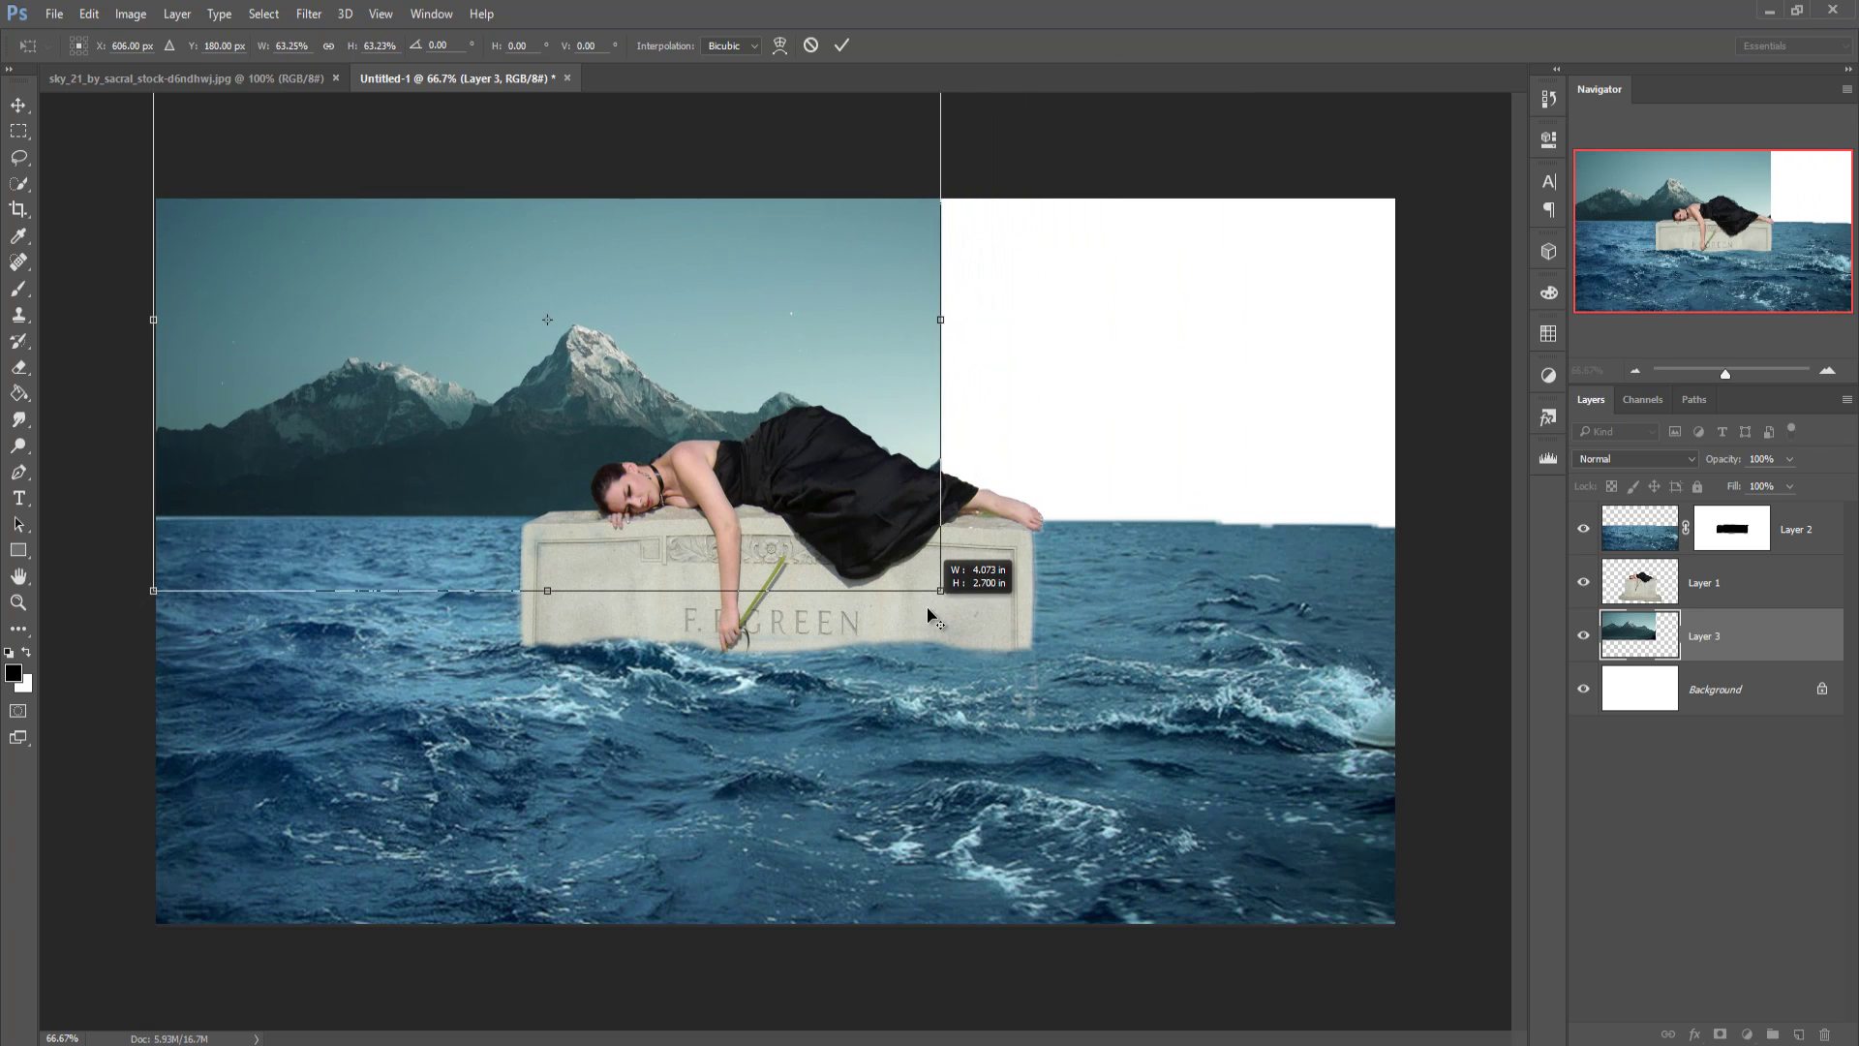
left_click_drag(625, 426, 572, 464)
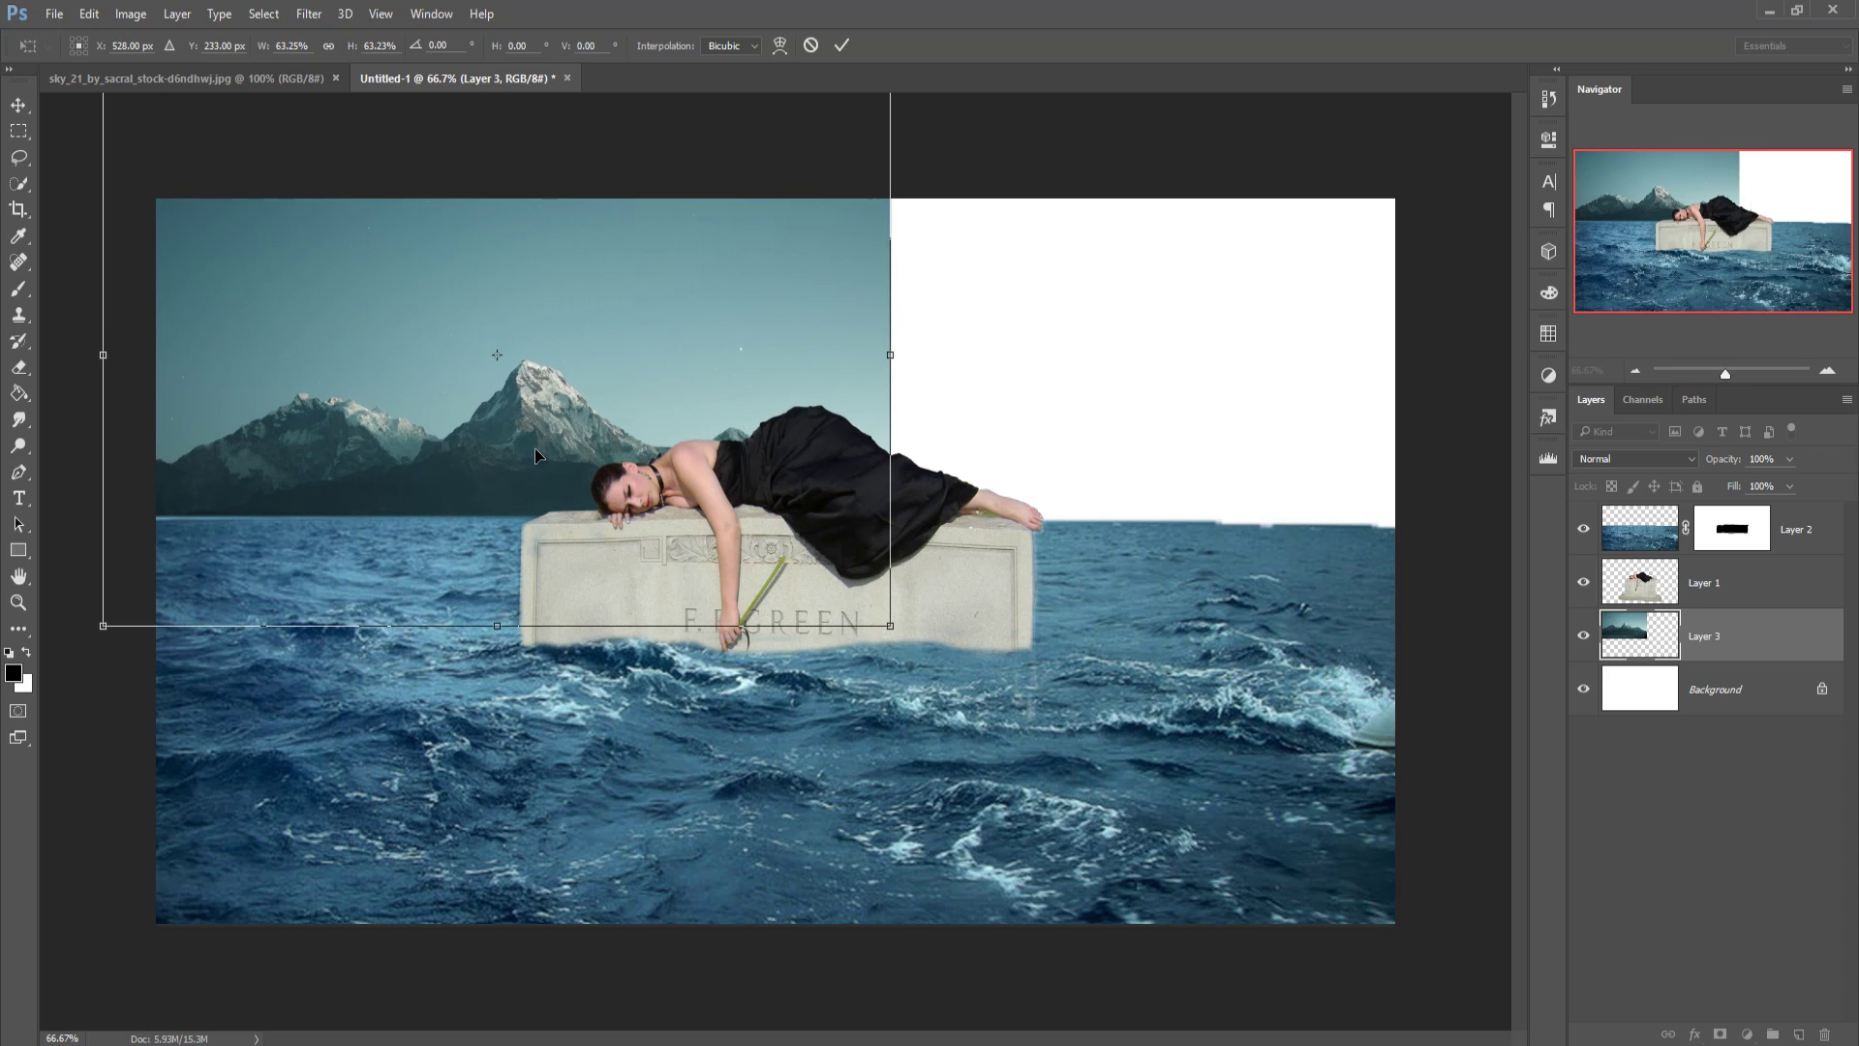
left_click(835, 46)
Step: Duplicate the mountain layer, then remove the copy again
right_click(1727, 633)
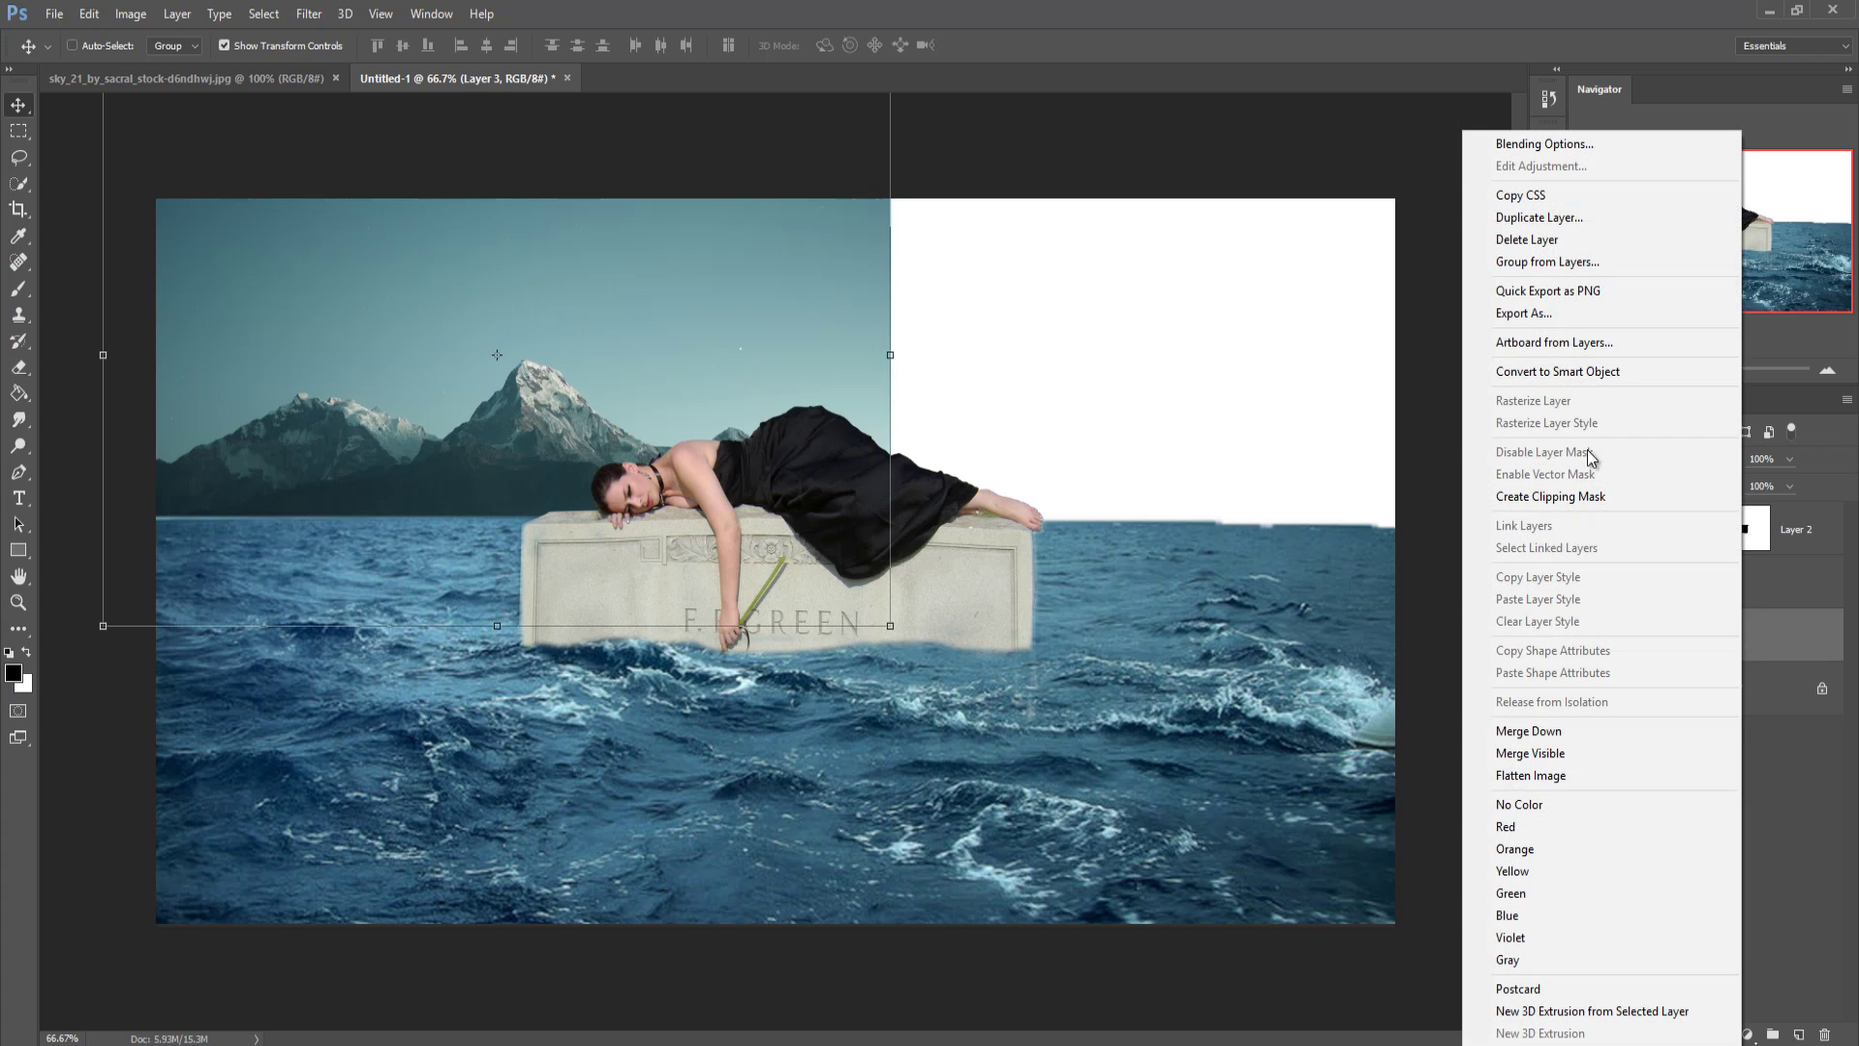
left_click(1539, 217)
left_click(1090, 329)
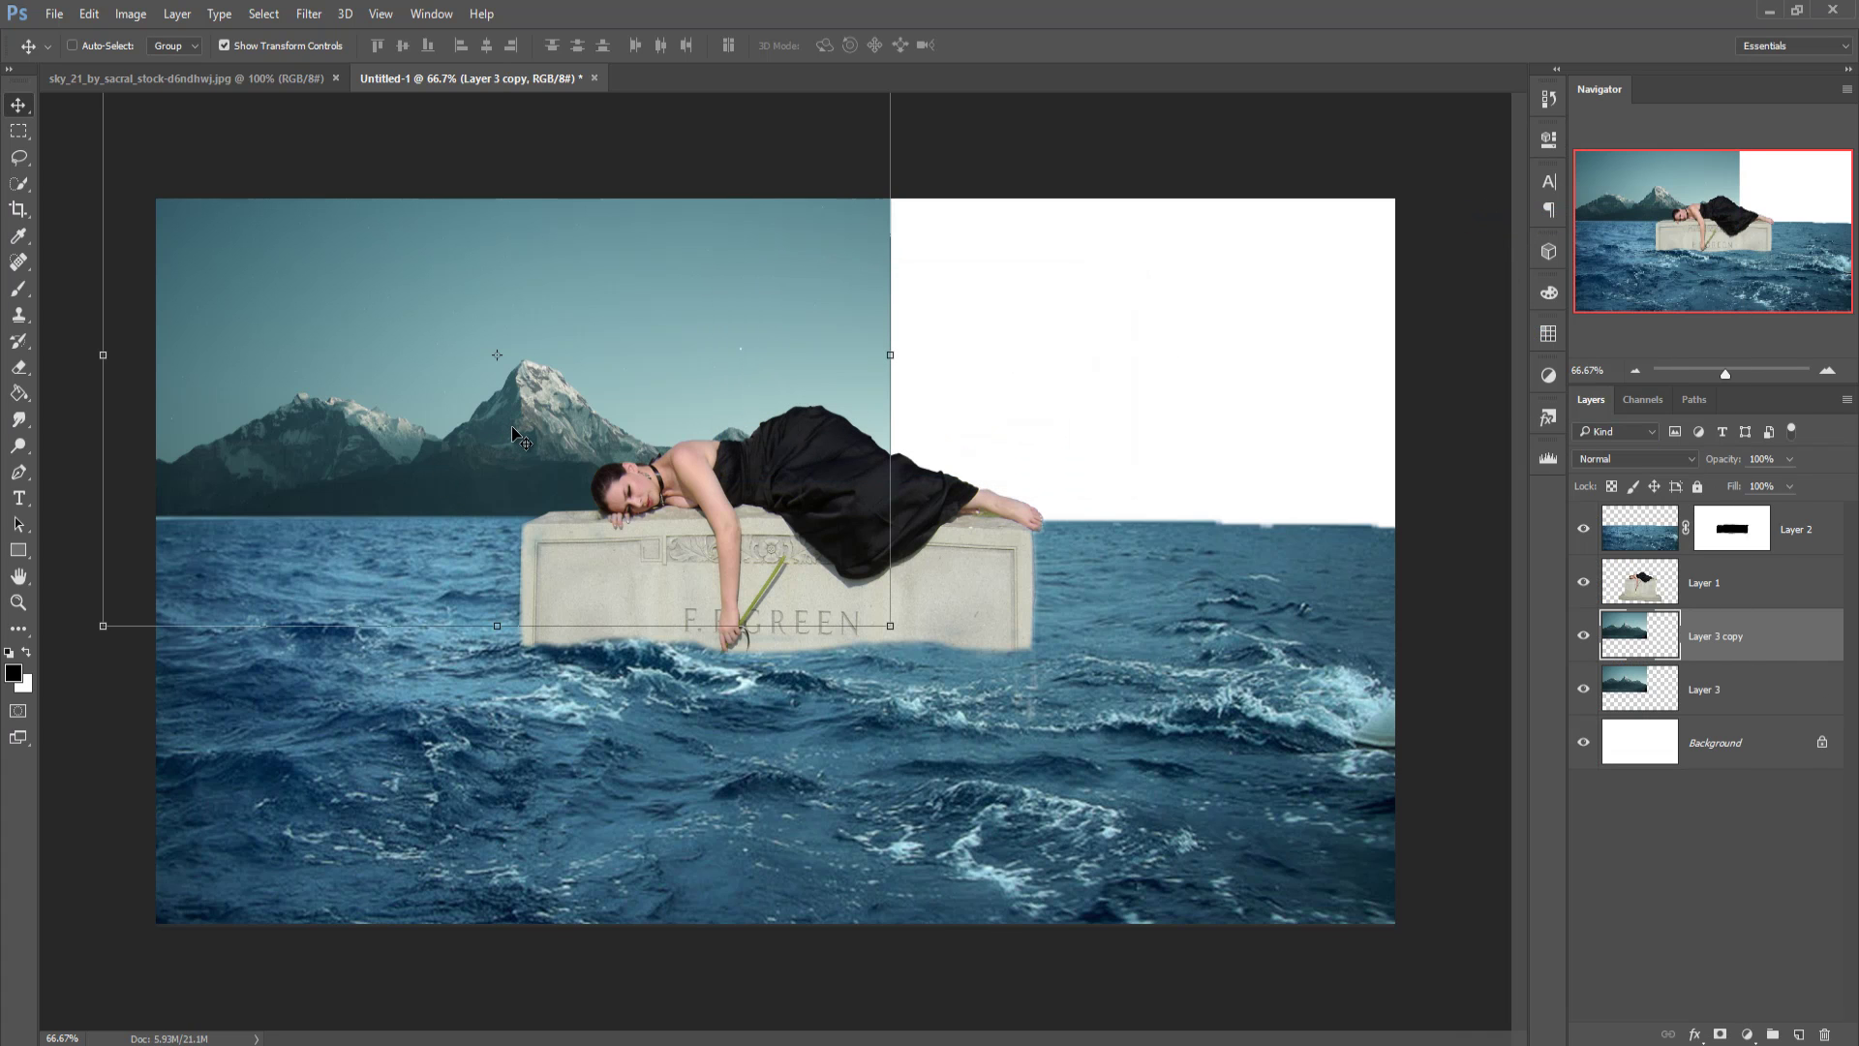
key("Delete")
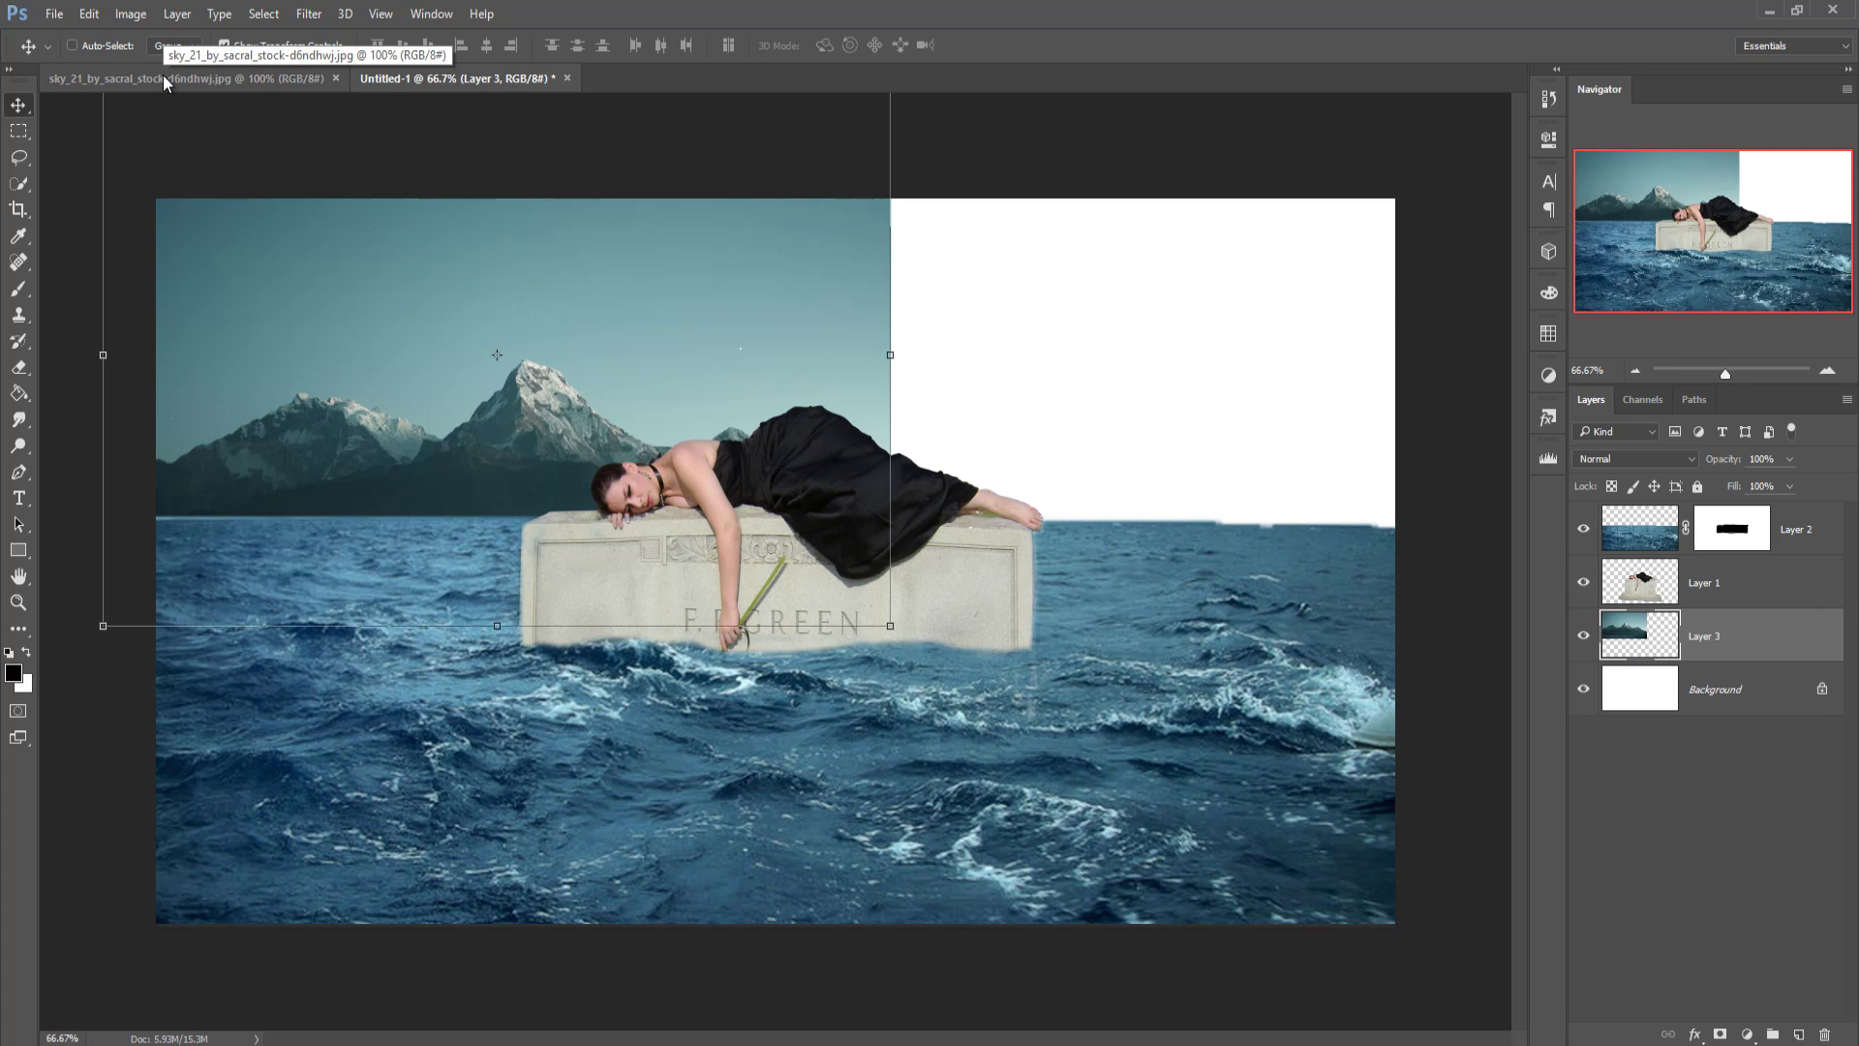
Step: Drag the stormy cloud photo into Untitled-1 as Layer 4 and close its window
left_click_drag(163, 74, 1119, 155)
left_click_drag(1313, 455, 815, 368)
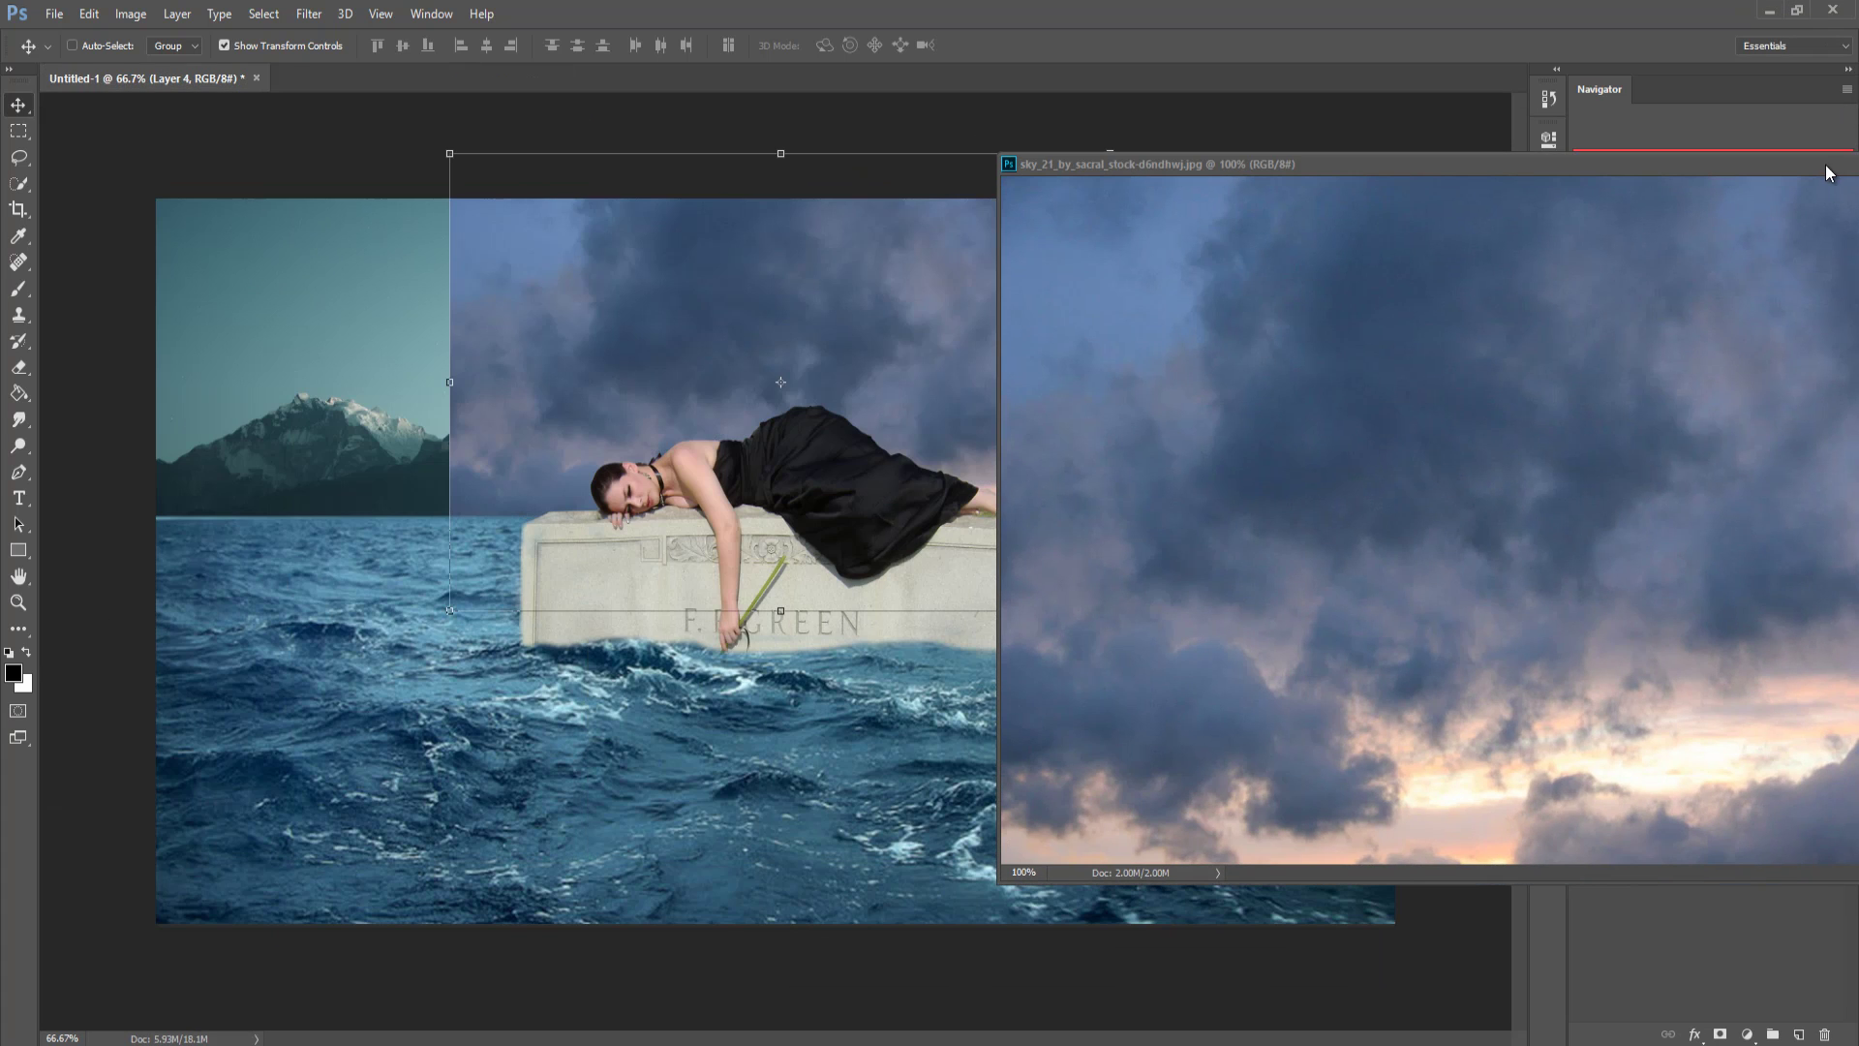
left_click_drag(1829, 172, 1565, 217)
left_click(1667, 204)
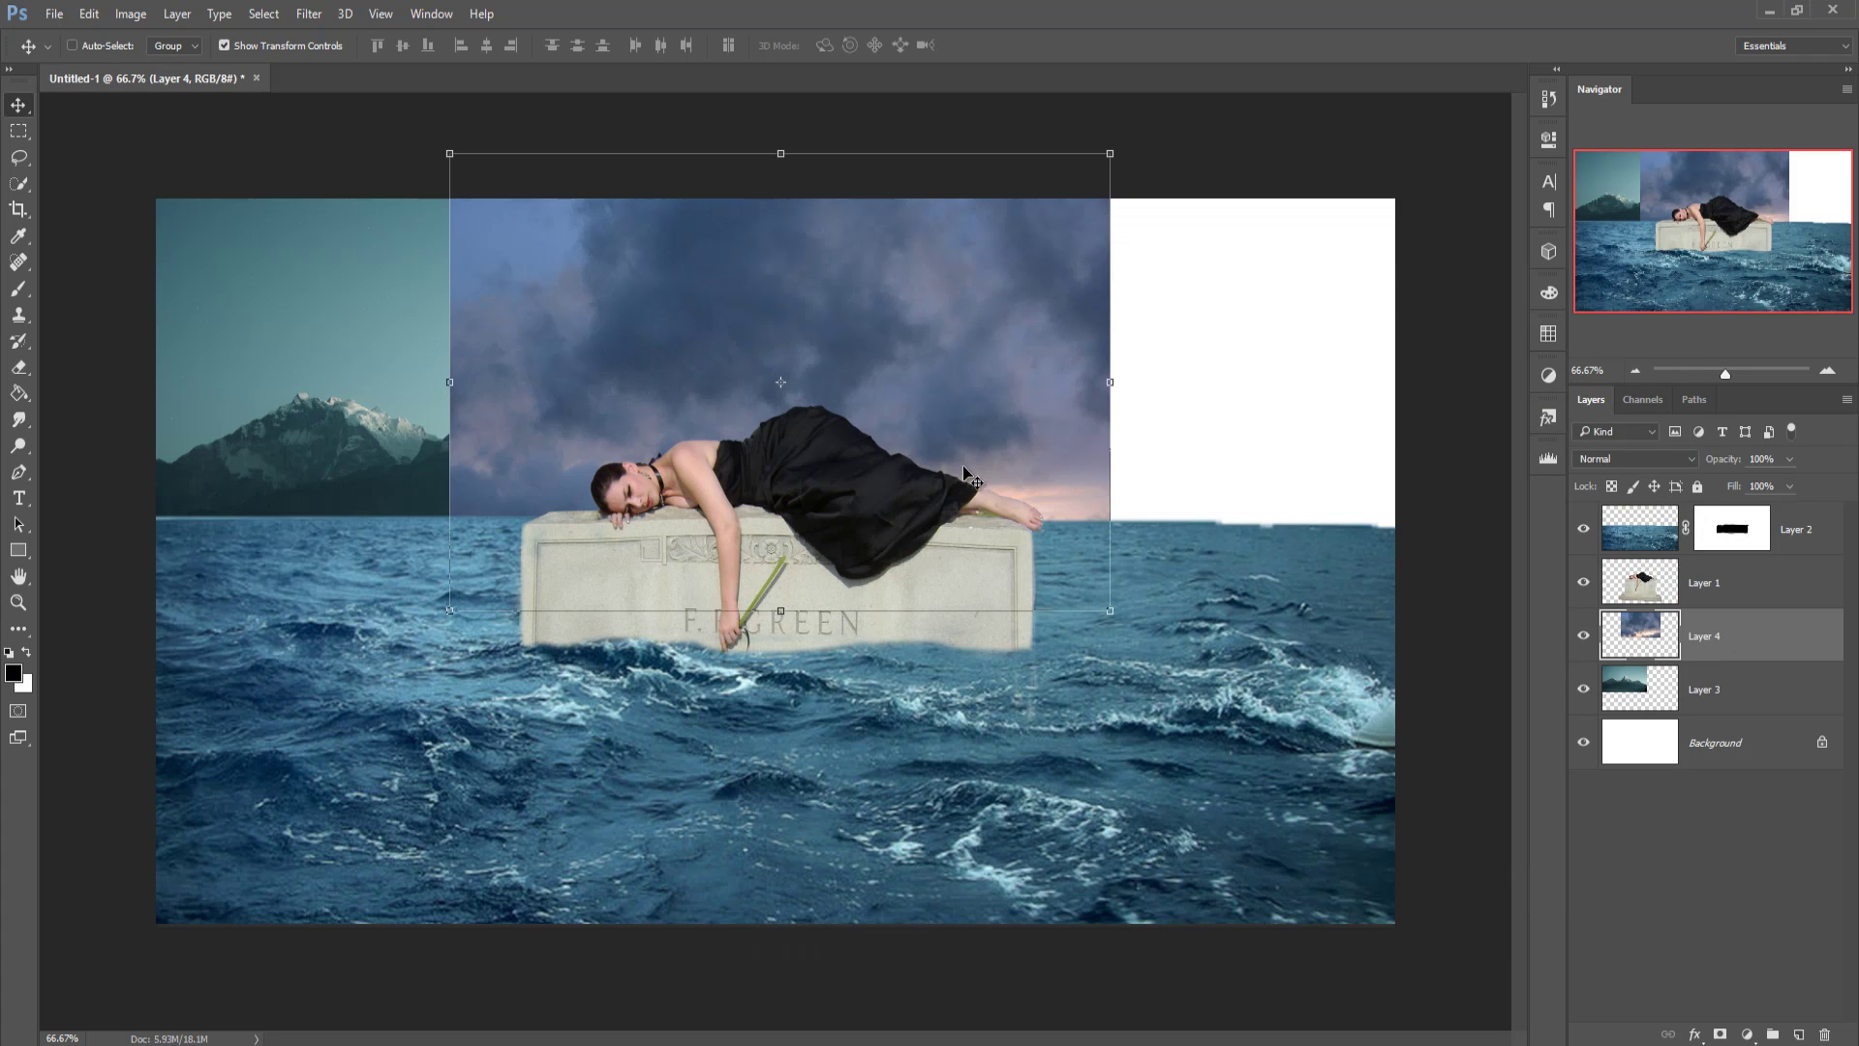
Step: Enlarge the sky layer to about 190% so it covers the top of the canvas
left_click_drag(1110, 612, 1425, 780)
left_click_drag(1315, 695, 1299, 452)
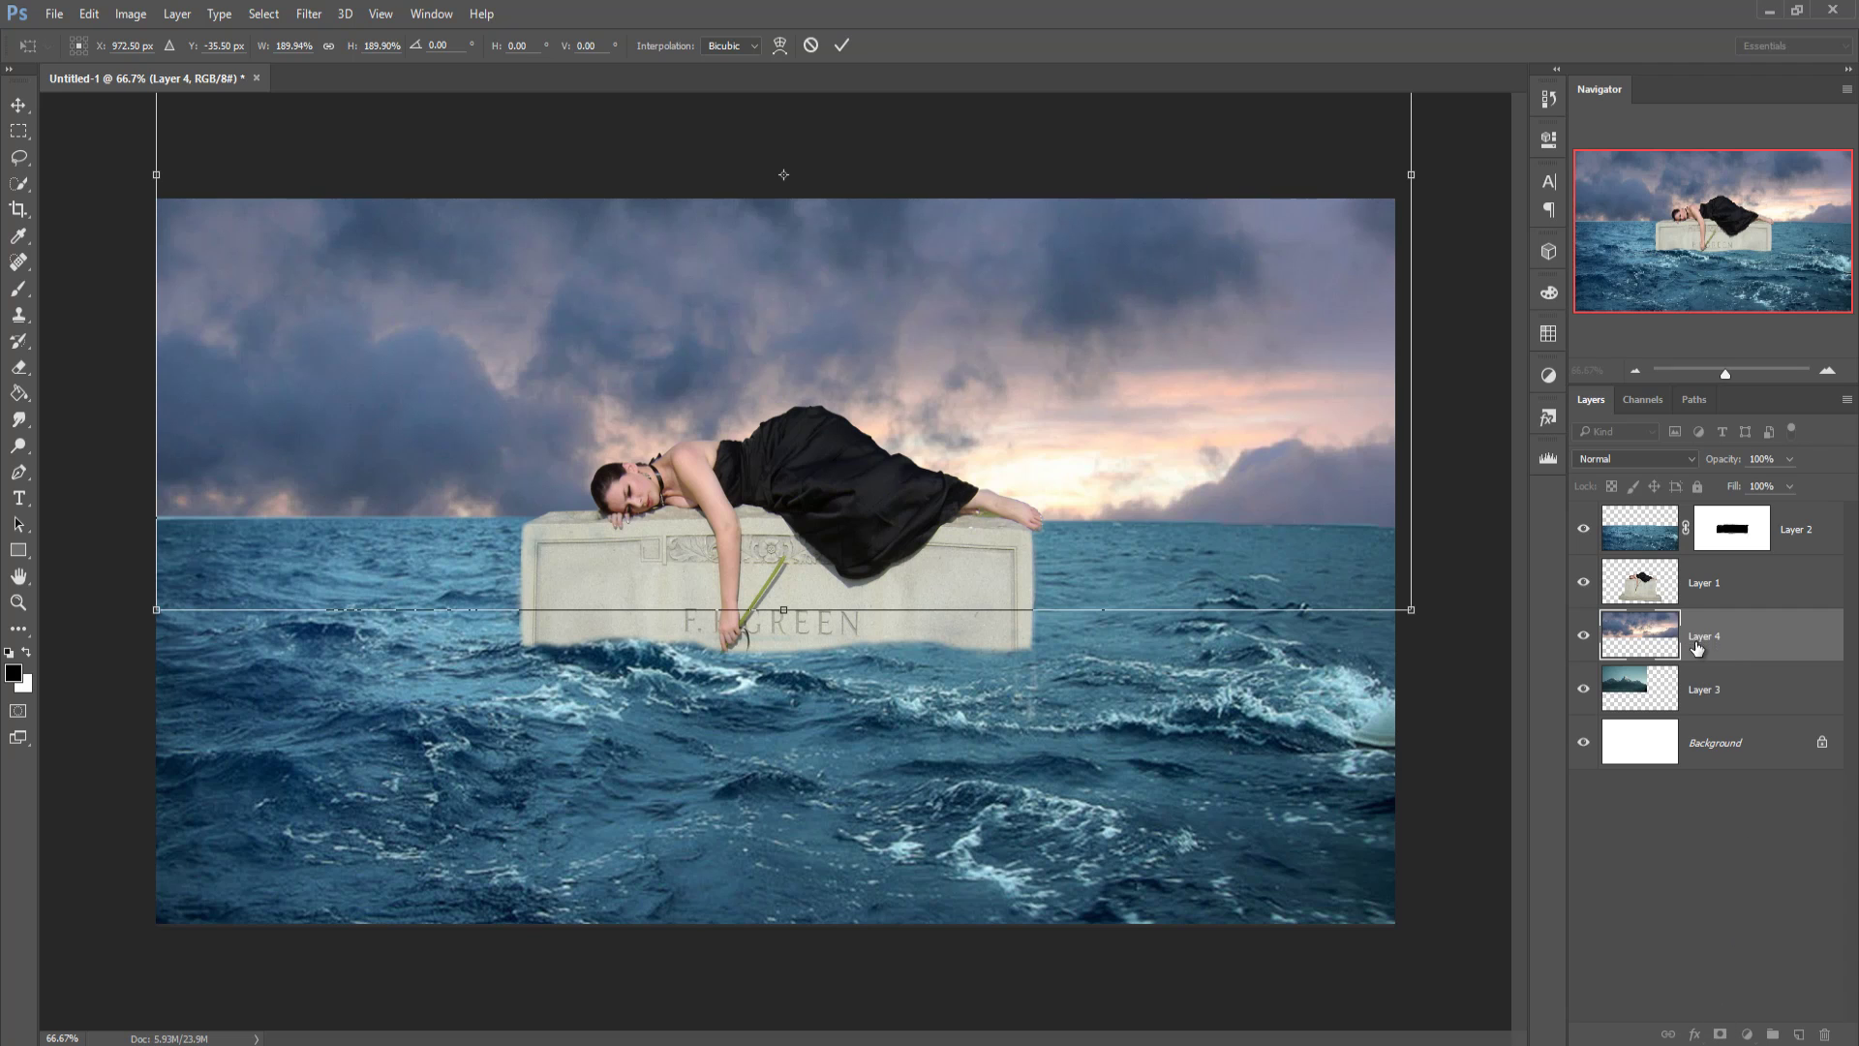
left_click(18, 288)
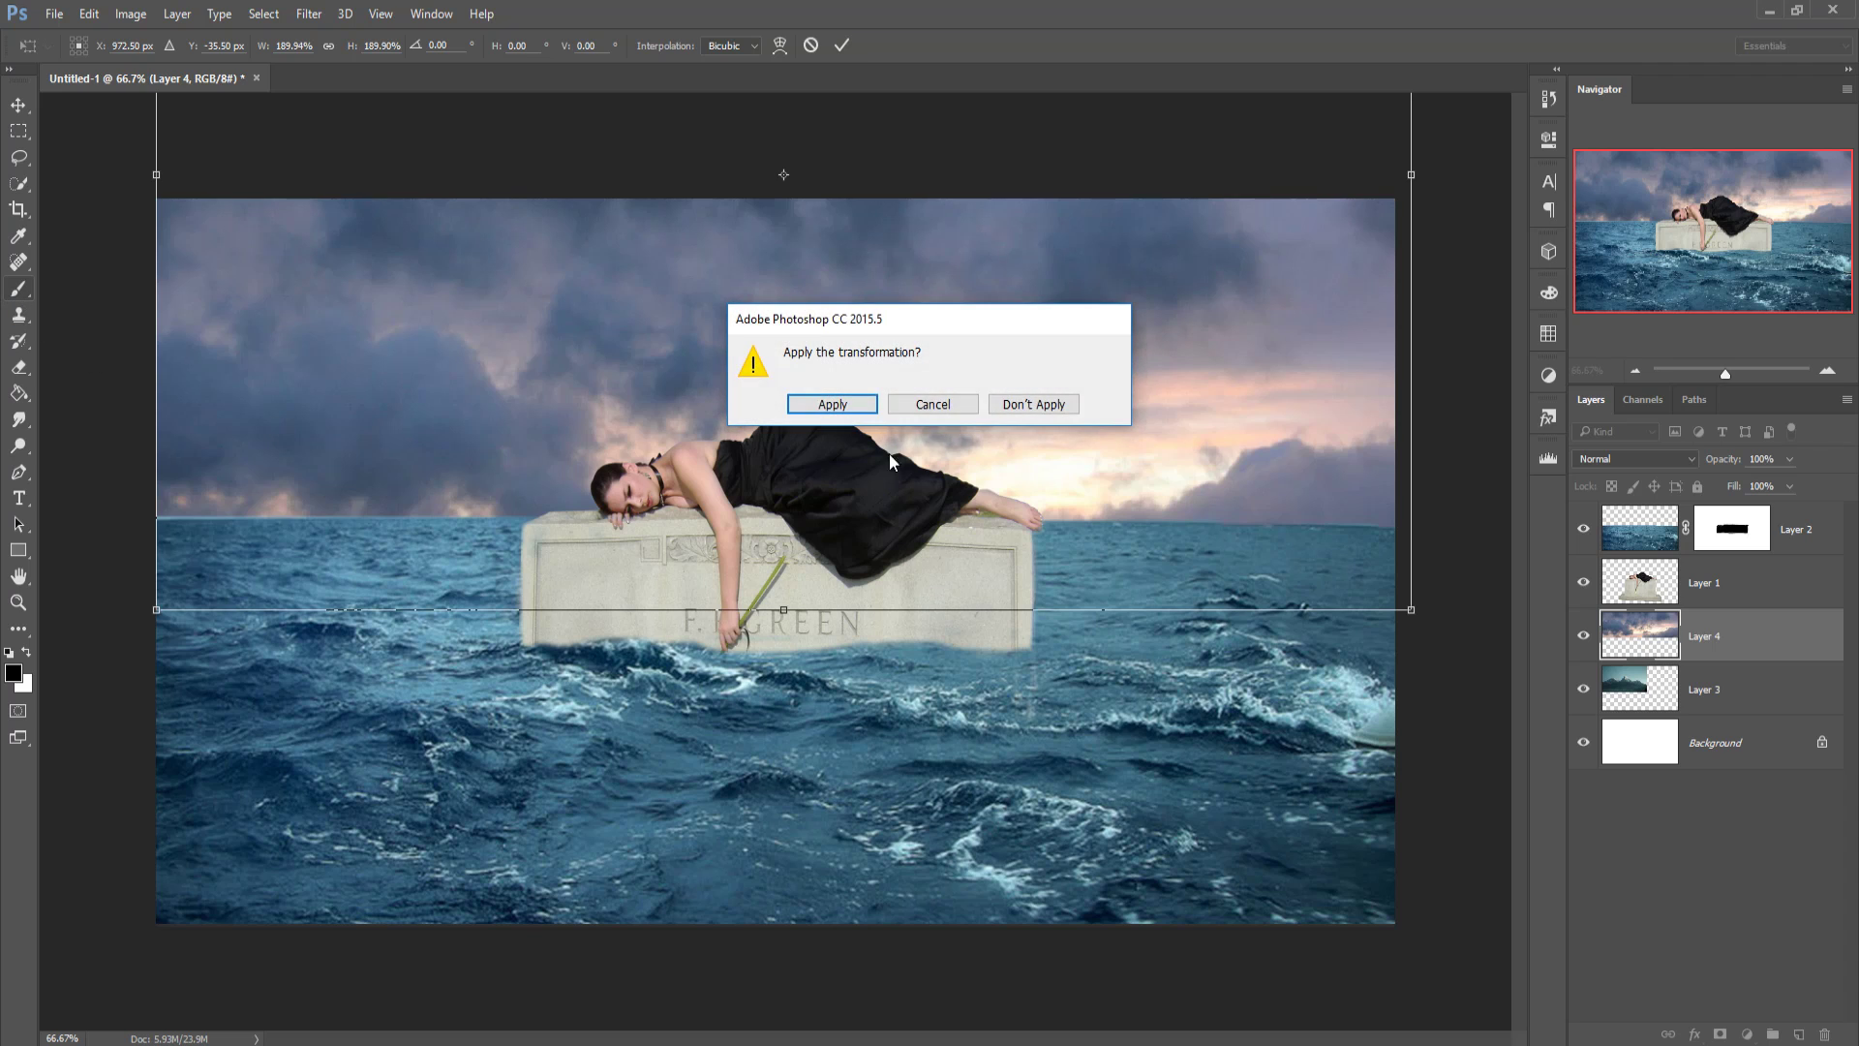
left_click(843, 401)
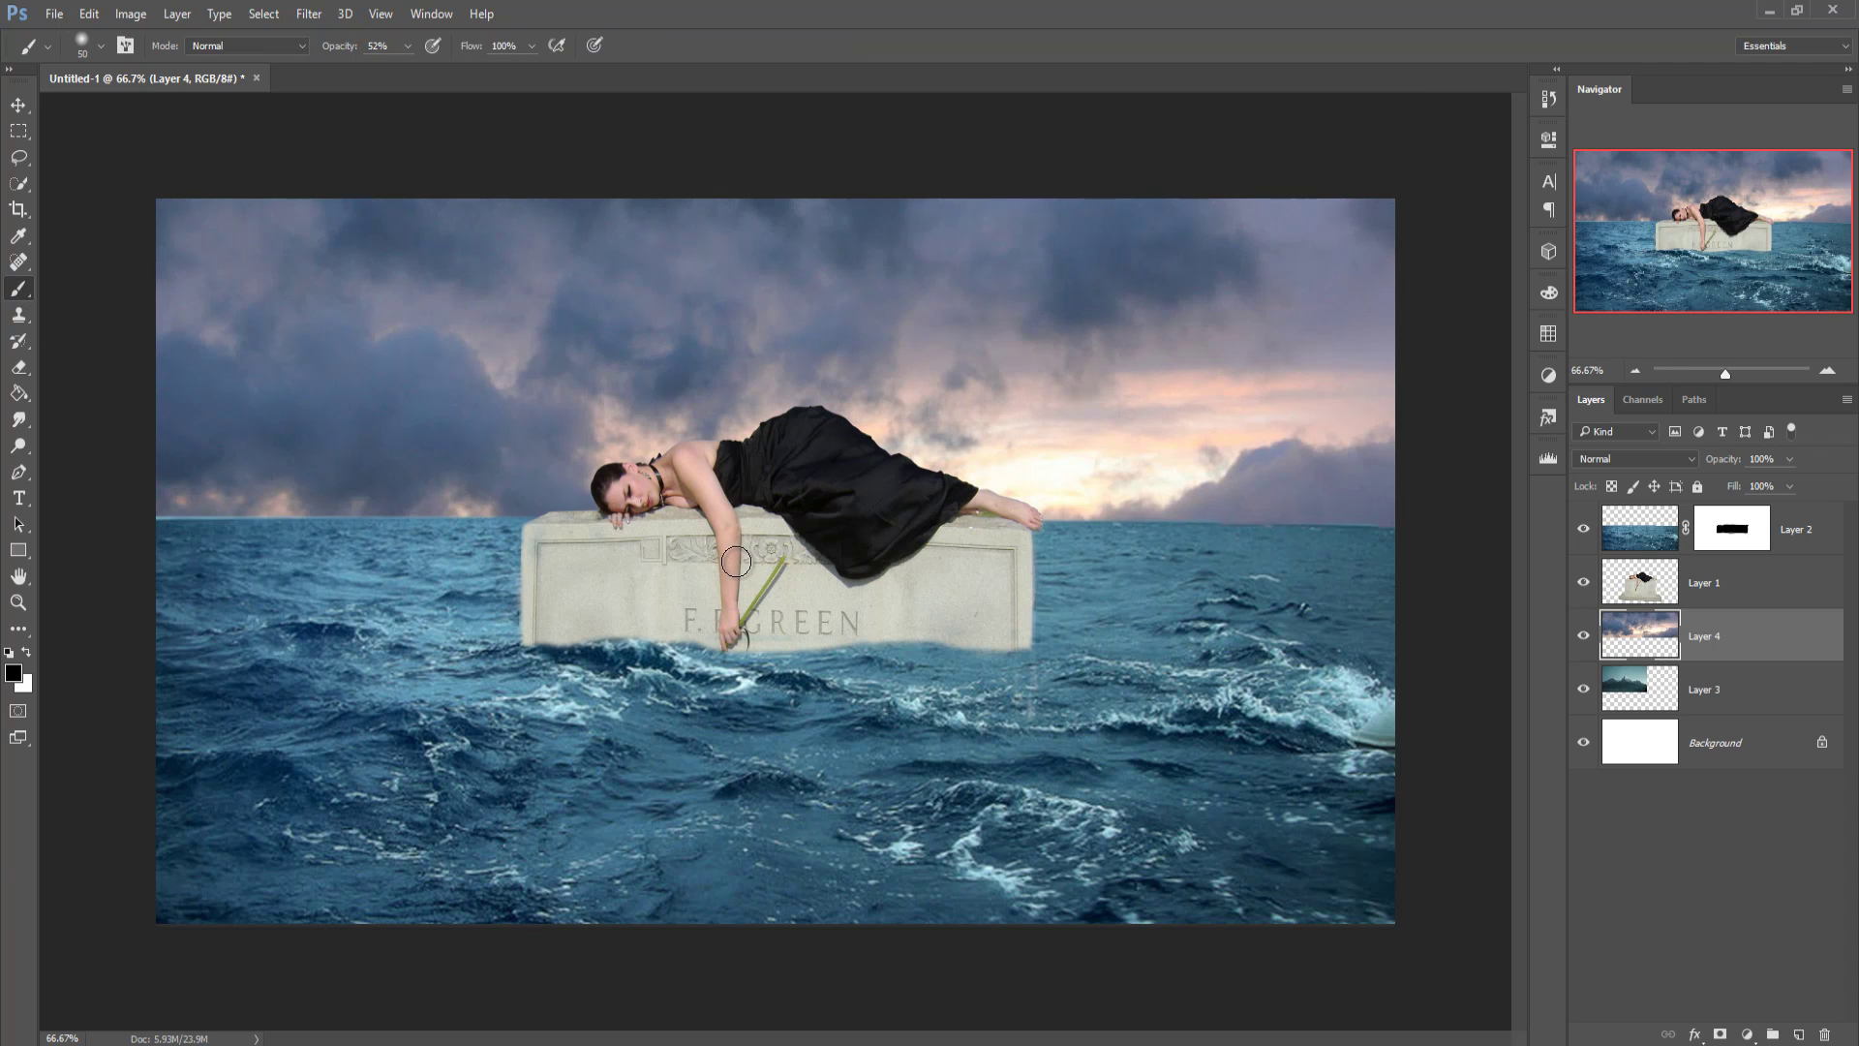
Step: Set a 600px soft brush at 15% opacity
key("bracketright")
key("bracketright")
key("bracketright")
key("bracketright")
key("bracketright")
key("bracketright")
key("bracketright")
key("bracketright")
key("bracketright")
key("bracketright")
key("bracketright")
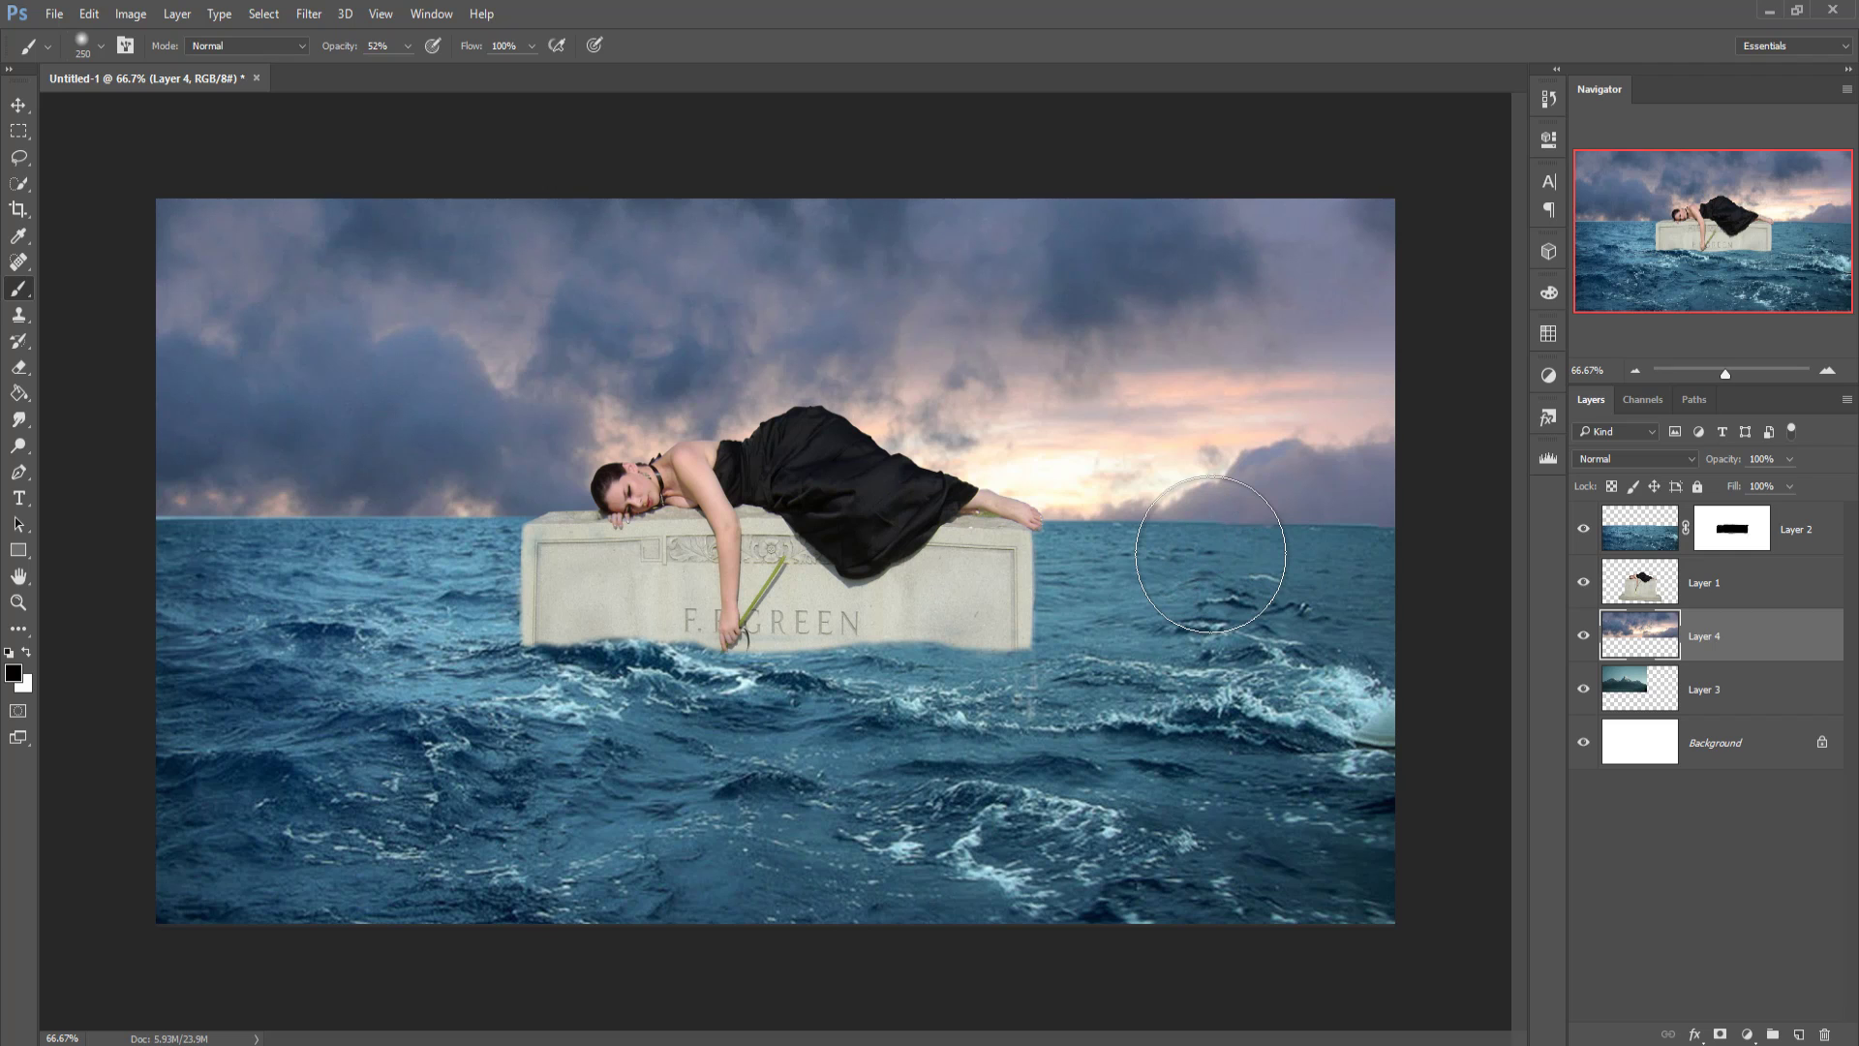
key("bracketright")
key("bracketright")
key("bracketright")
key("bracketright")
key("bracketright")
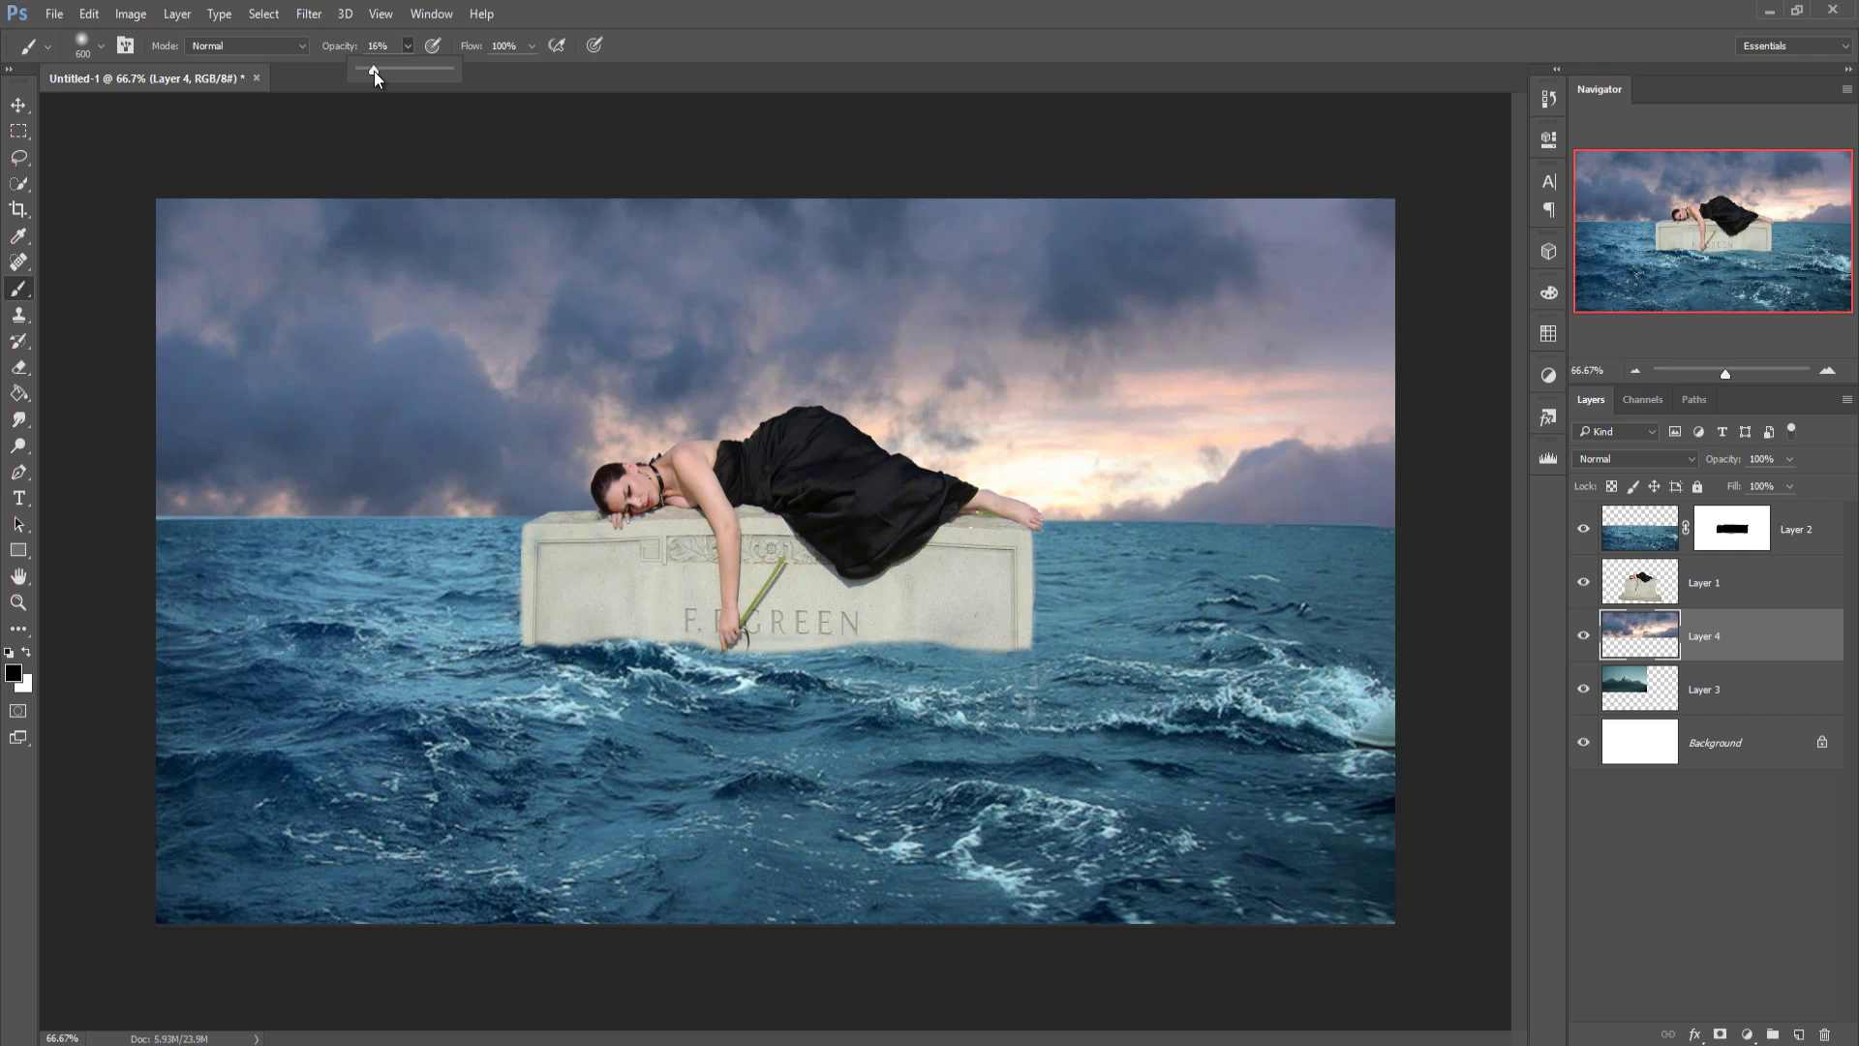
left_click_drag(373, 72, 372, 72)
mouse_move(319, 576)
left_mouse_down()
mouse_move(225, 599)
mouse_move(205, 549)
mouse_move(167, 555)
left_mouse_up()
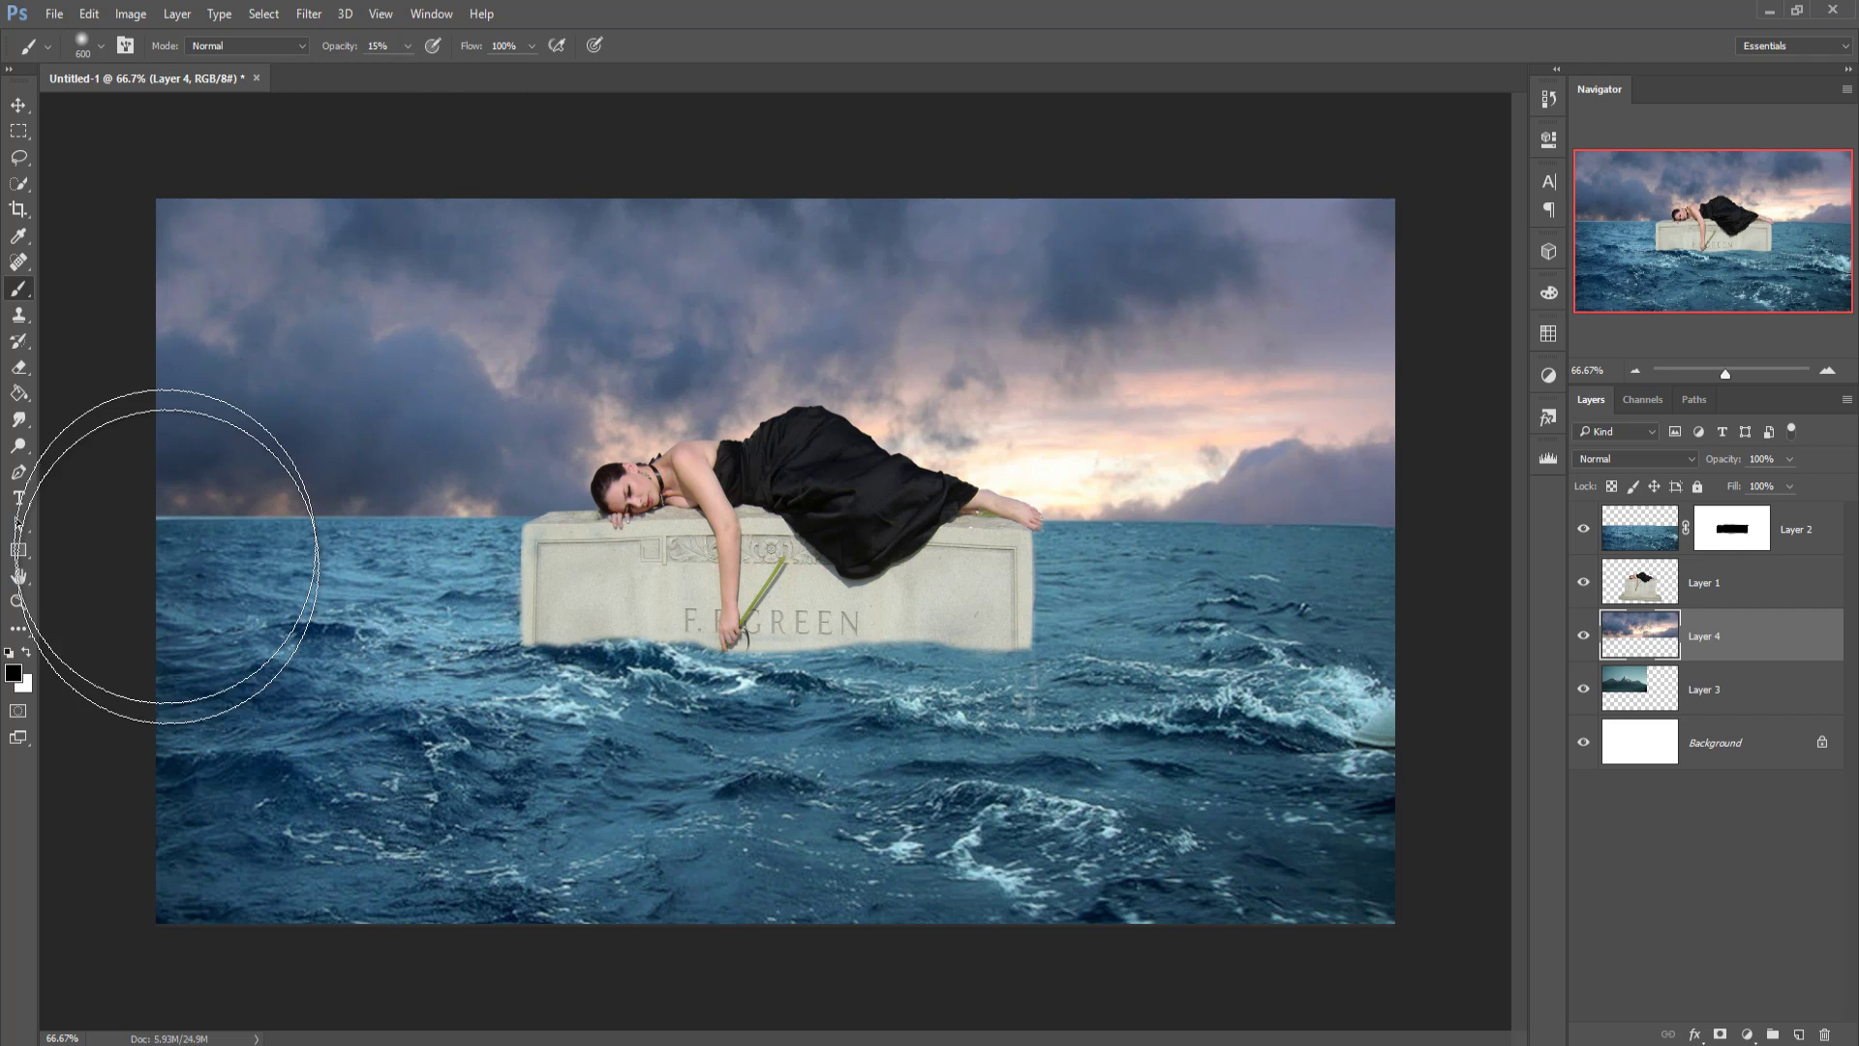
left_click(26, 654)
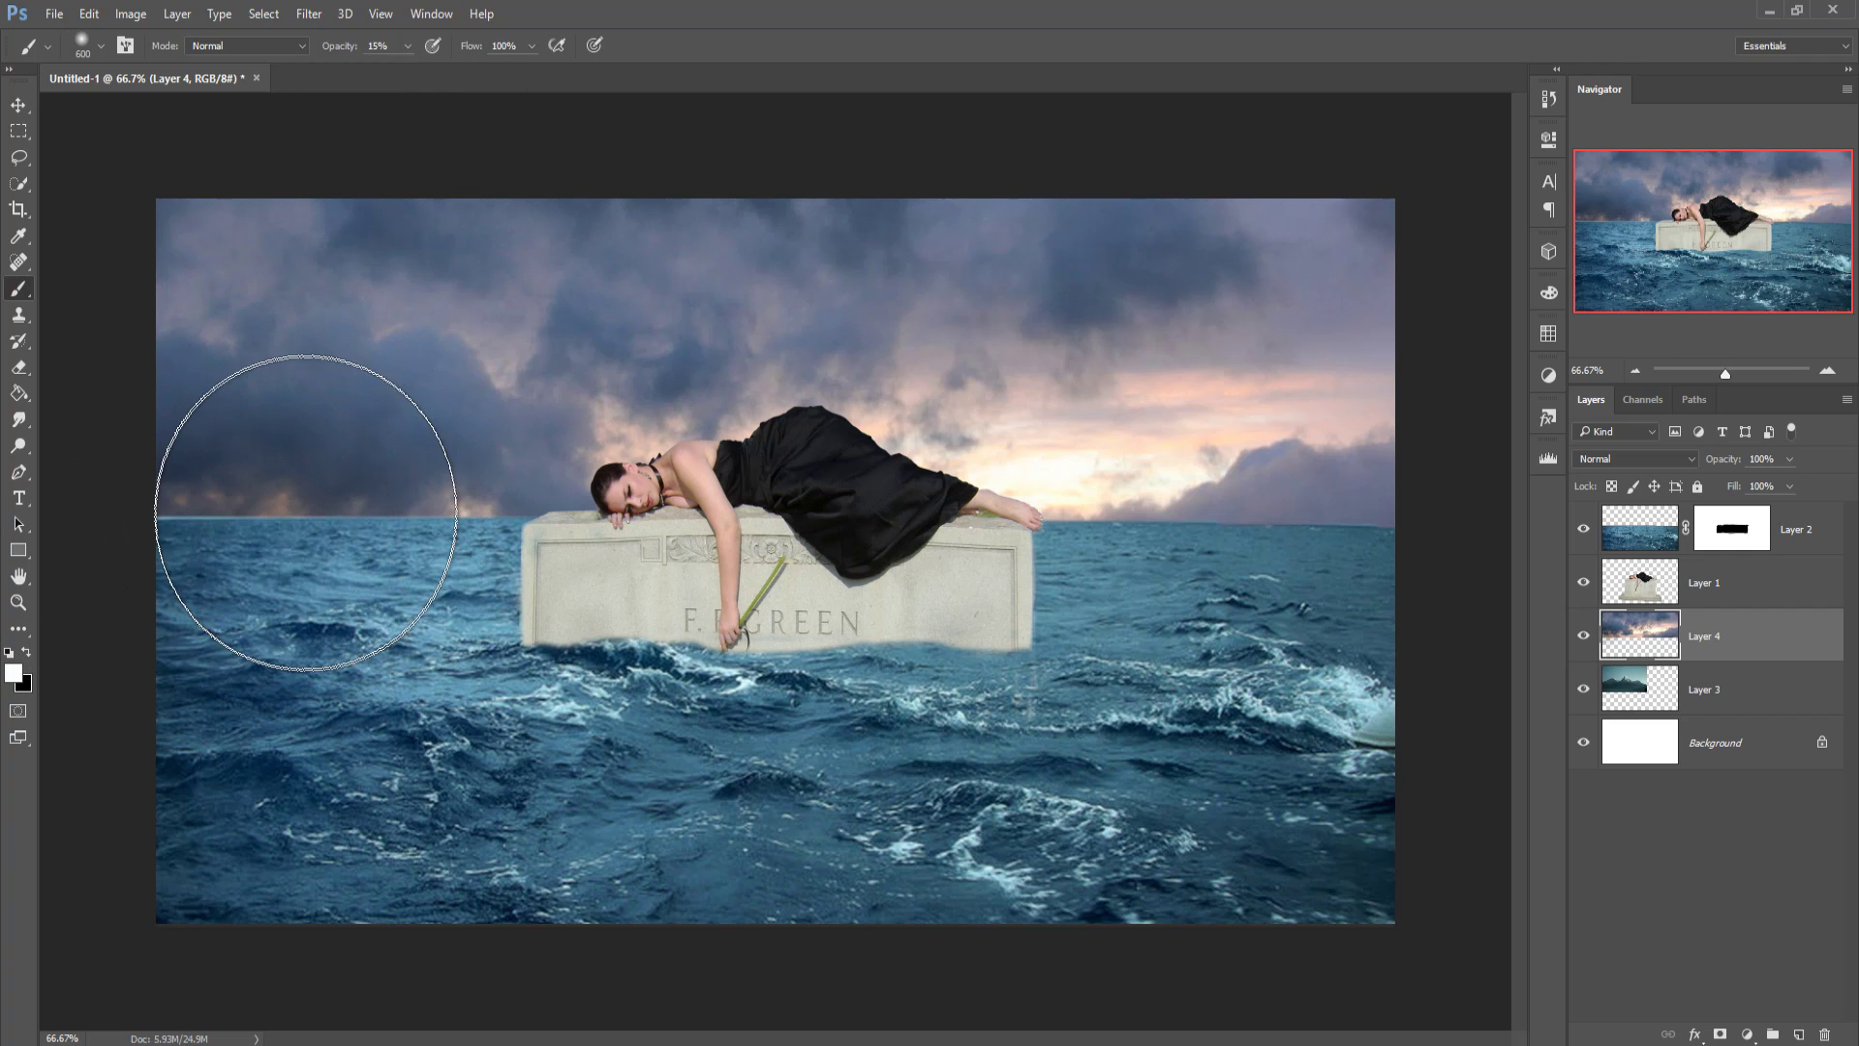
Step: Add a mask to Layer 4 and paint black across the left sky to reveal the mountains
left_click(1720, 1034)
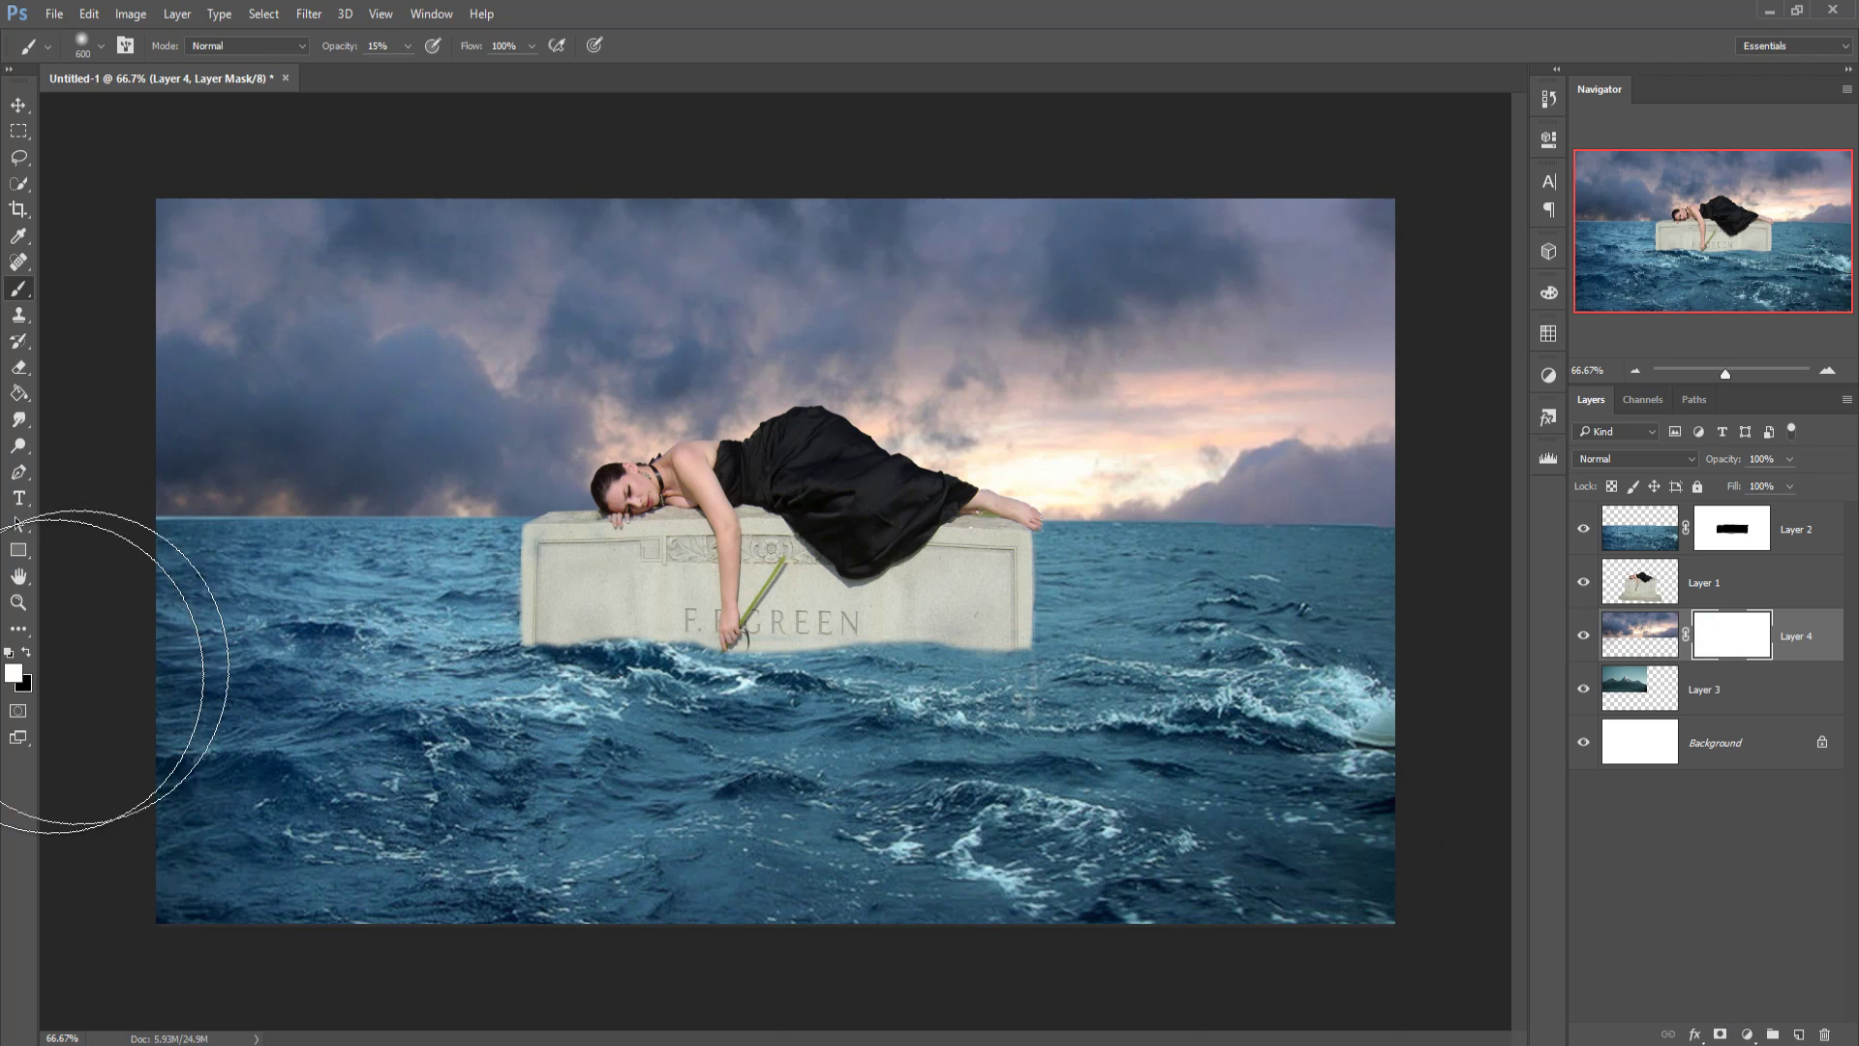
left_click(26, 653)
mouse_move(200, 553)
left_mouse_down()
mouse_move(239, 514)
mouse_move(241, 478)
mouse_move(333, 507)
mouse_move(375, 599)
mouse_move(211, 603)
mouse_move(298, 551)
mouse_move(577, 562)
mouse_move(629, 510)
mouse_move(817, 573)
mouse_move(554, 539)
mouse_move(549, 454)
mouse_move(546, 597)
mouse_move(544, 473)
mouse_move(498, 556)
mouse_move(219, 568)
mouse_move(736, 555)
mouse_move(659, 514)
mouse_move(791, 522)
mouse_move(955, 519)
left_mouse_up()
mouse_move(1244, 573)
left_mouse_down()
mouse_move(1087, 532)
mouse_move(1183, 519)
mouse_move(1340, 548)
mouse_move(883, 549)
left_mouse_up()
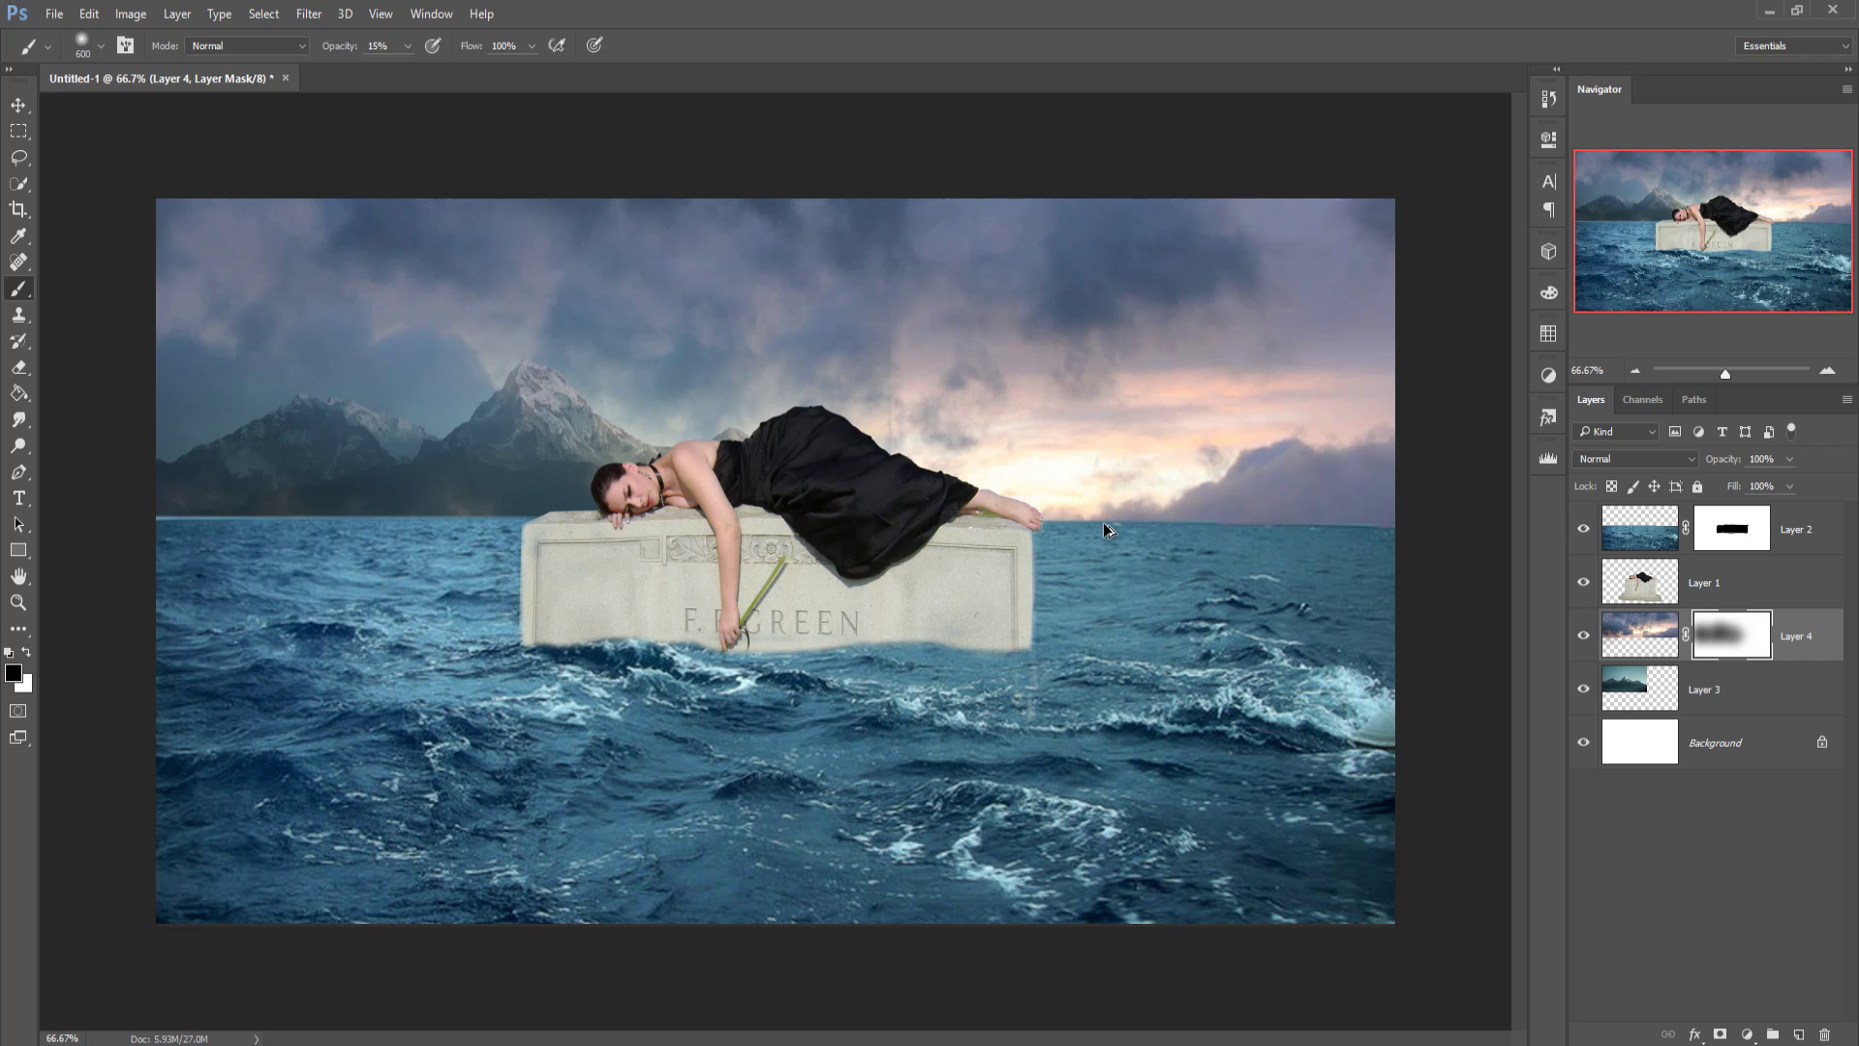
Step: Add a layer mask to Layer 3 and paint it out with a 500px black brush
left_click(1727, 687)
left_click(1717, 1036)
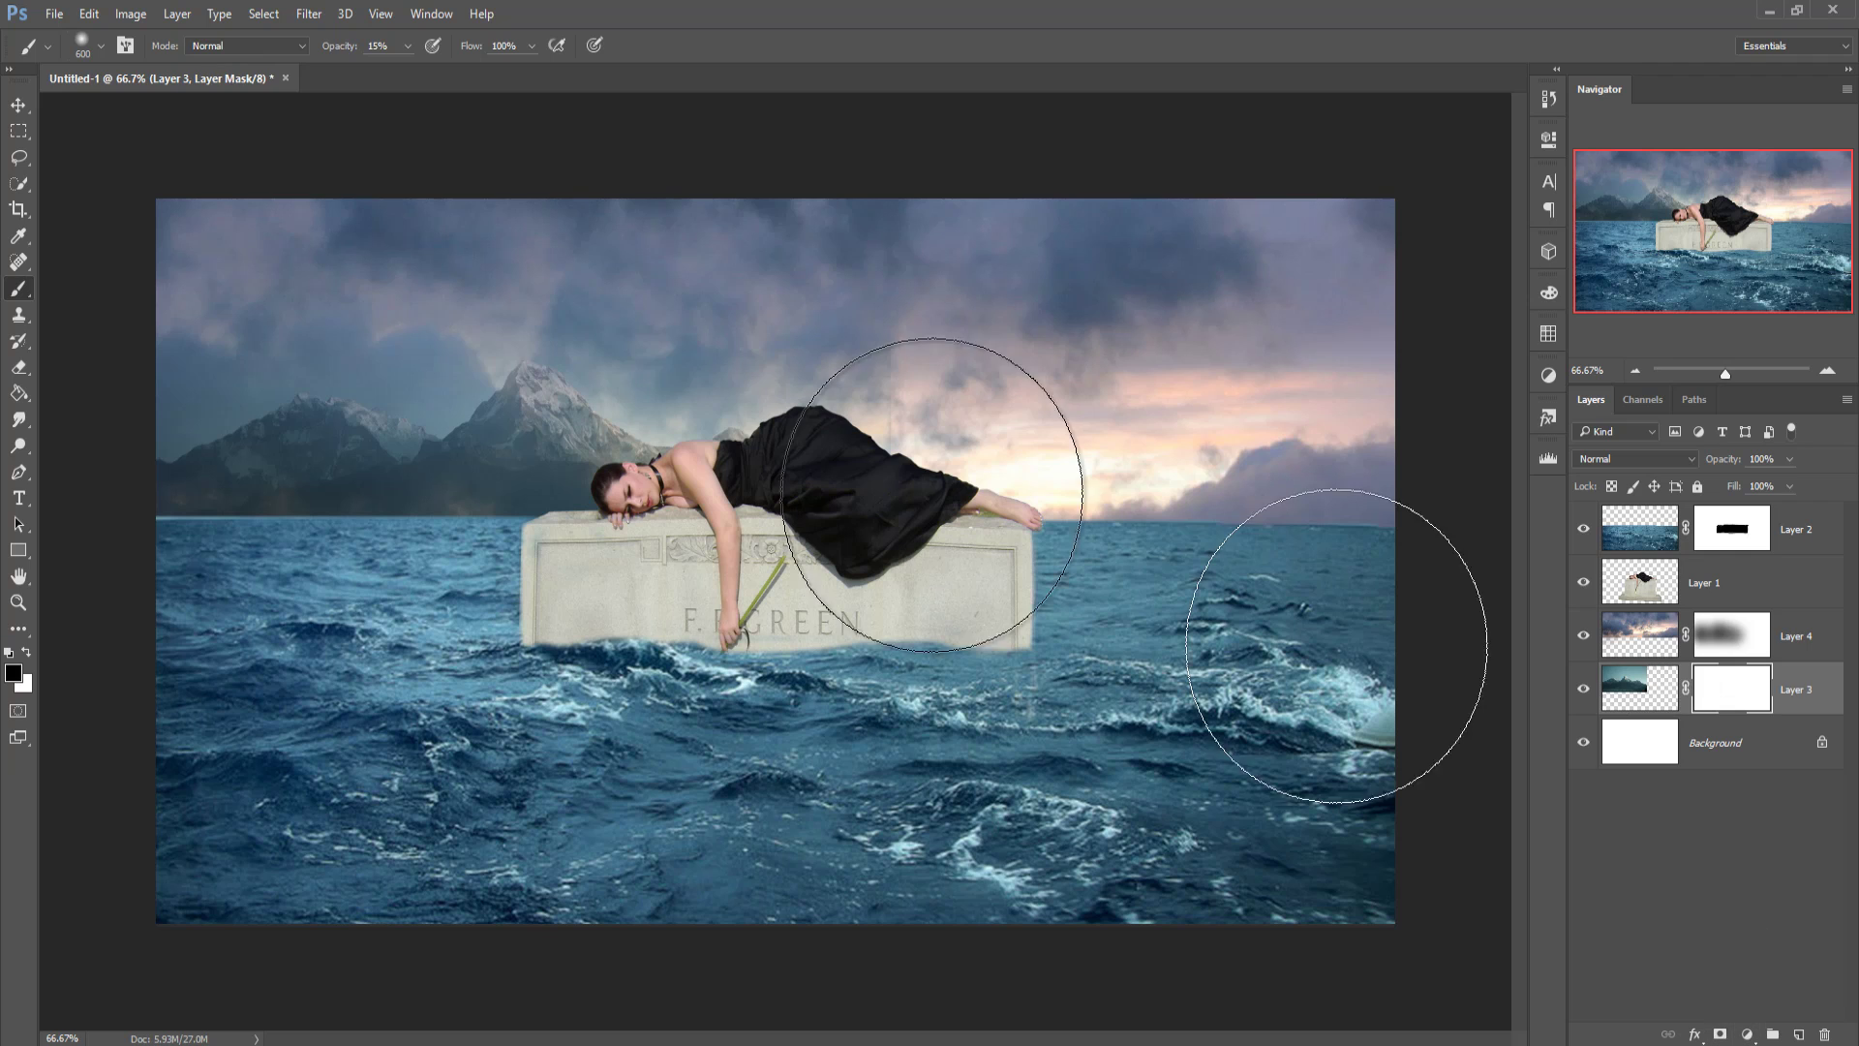
key("x")
key("bracketleft")
mouse_move(953, 317)
left_mouse_down()
mouse_move(909, 260)
mouse_move(945, 436)
mouse_move(939, 530)
mouse_move(952, 193)
mouse_move(977, 470)
mouse_move(917, 293)
mouse_move(871, 248)
mouse_move(953, 511)
mouse_move(912, 248)
mouse_move(909, 337)
mouse_move(902, 315)
mouse_move(923, 229)
mouse_move(892, 256)
mouse_move(892, 321)
mouse_move(910, 250)
mouse_move(879, 212)
mouse_move(889, 179)
mouse_move(946, 423)
left_mouse_up()
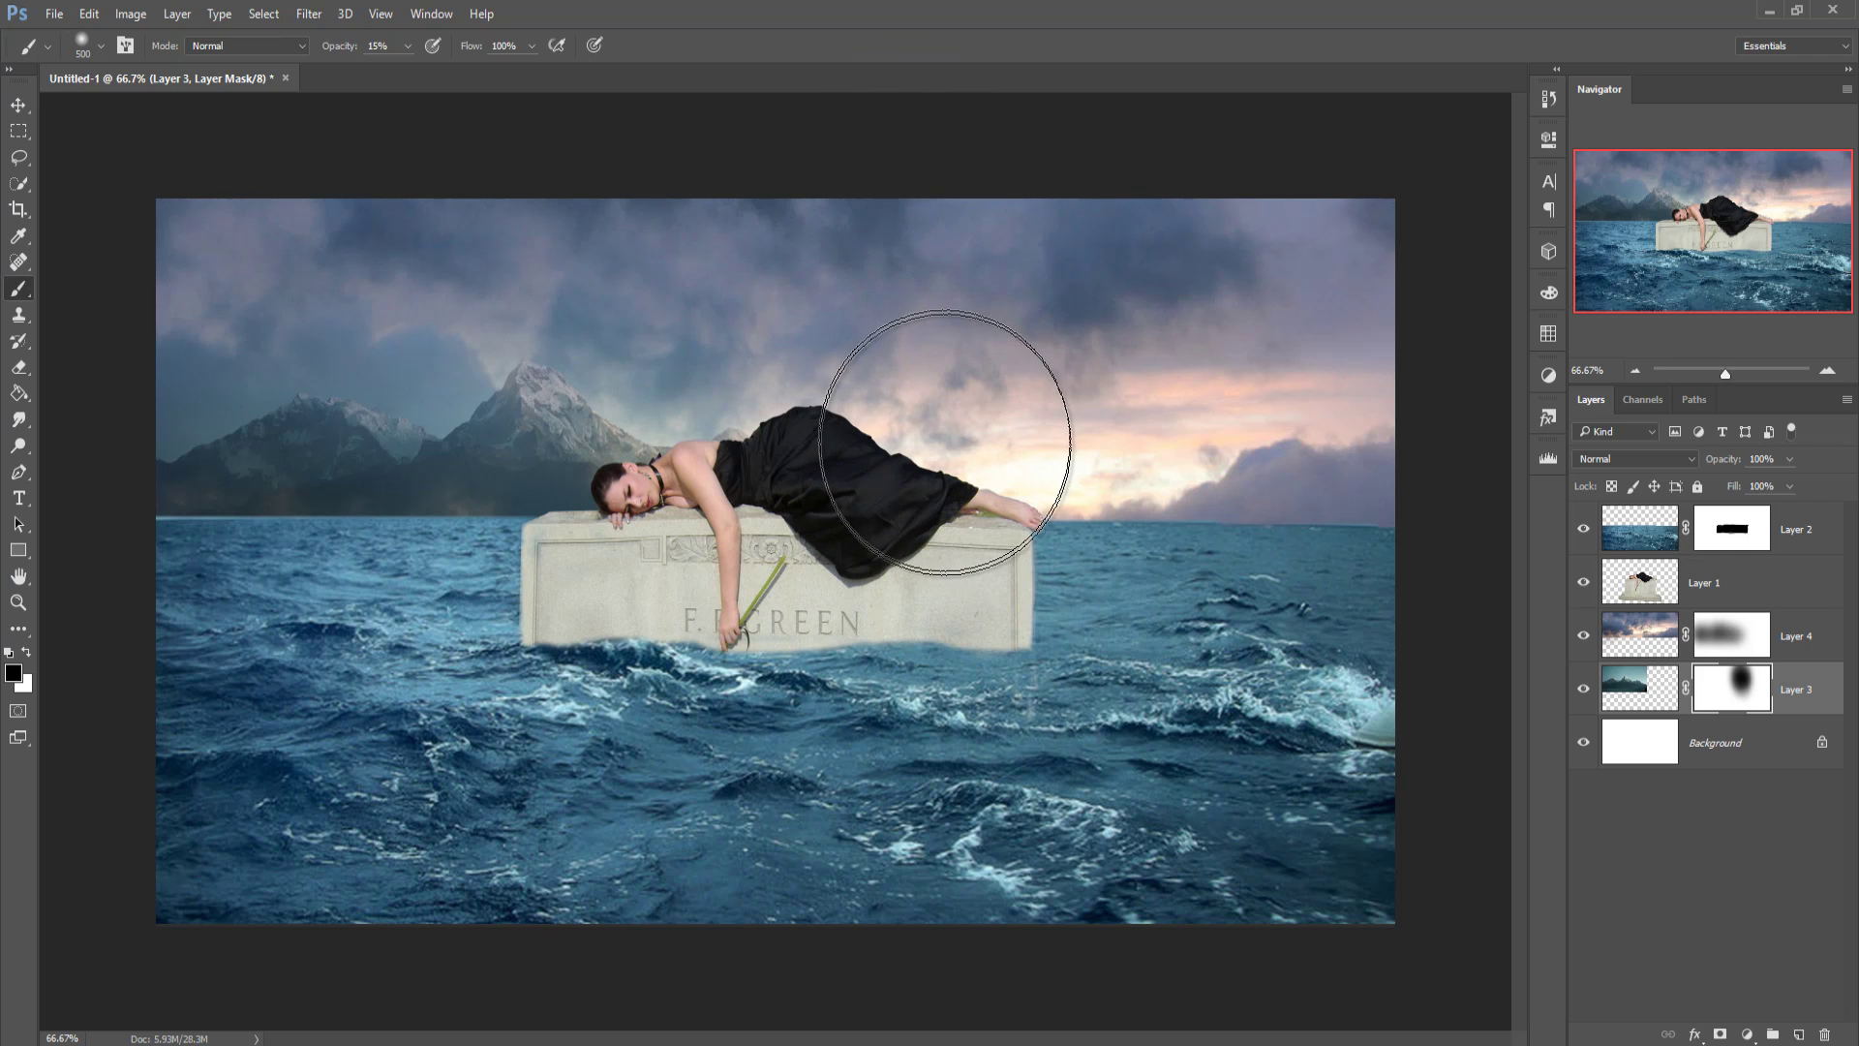
Step: Select Layer 2 with the Move tool and open the bird and crow images
left_click(18, 106)
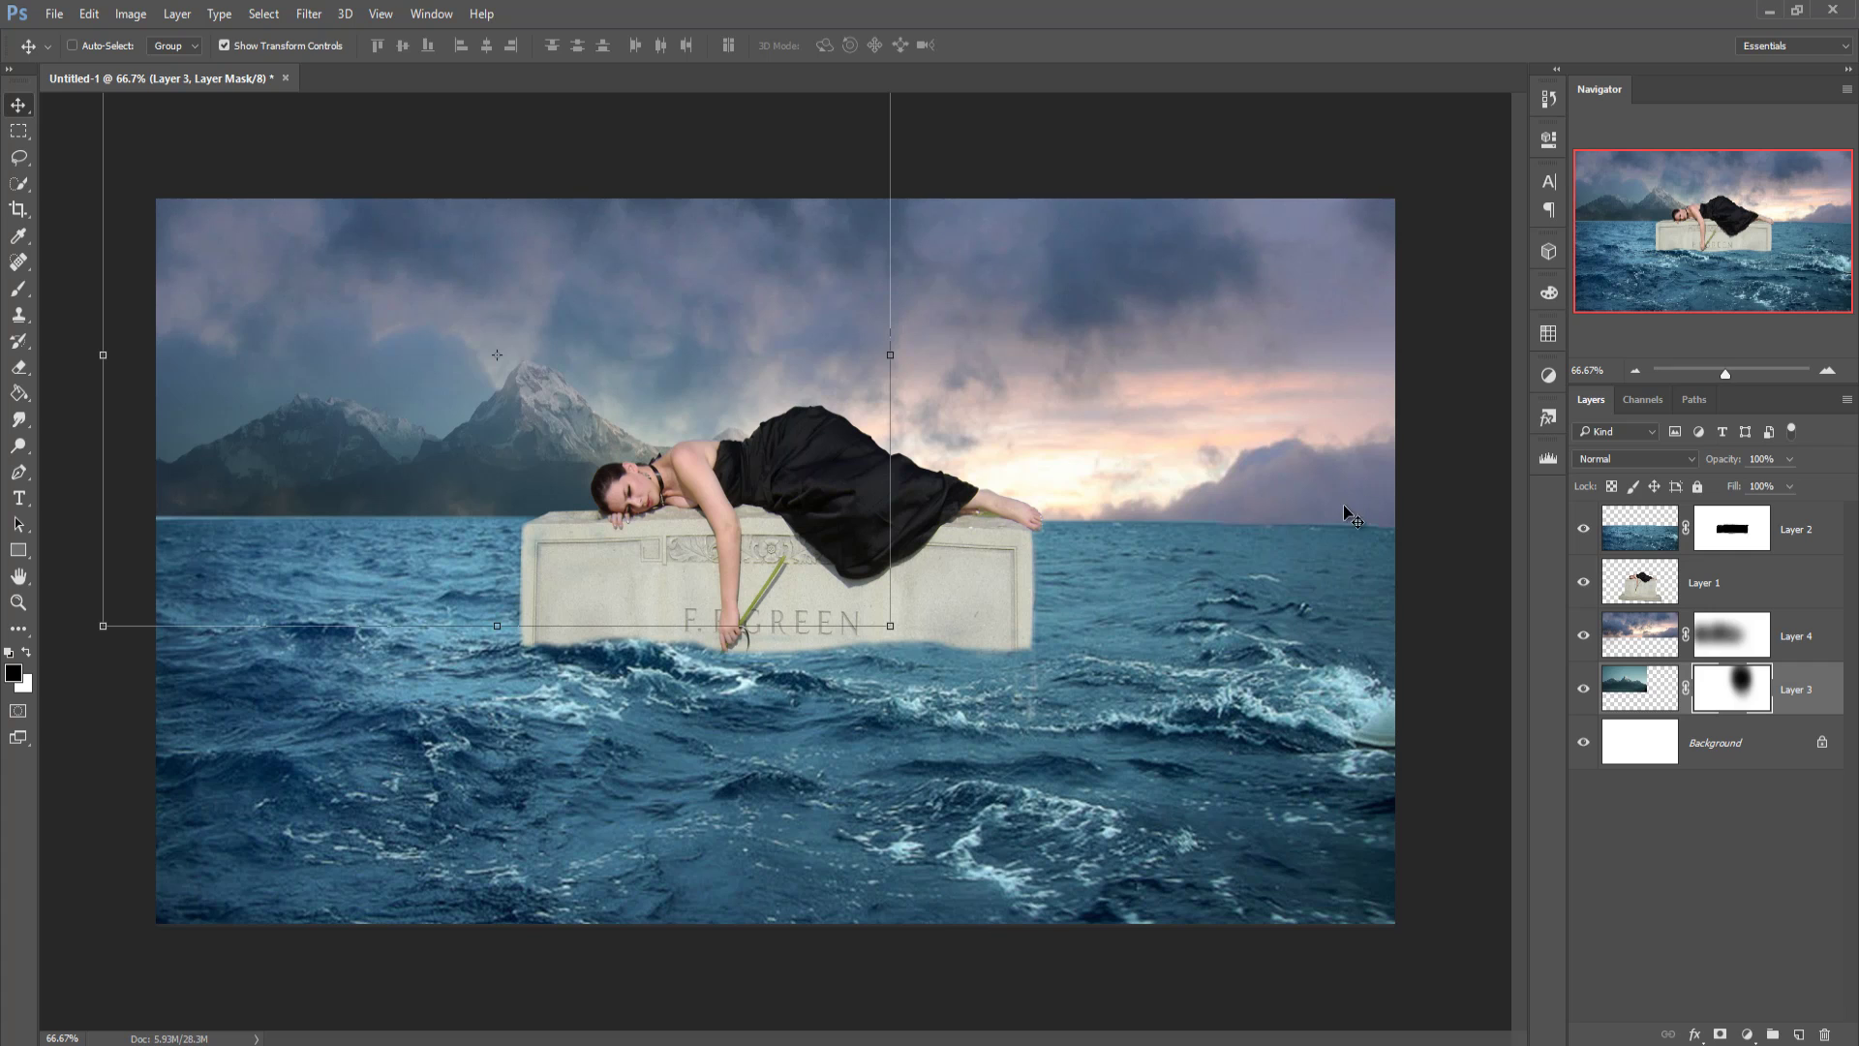
left_click(1810, 529)
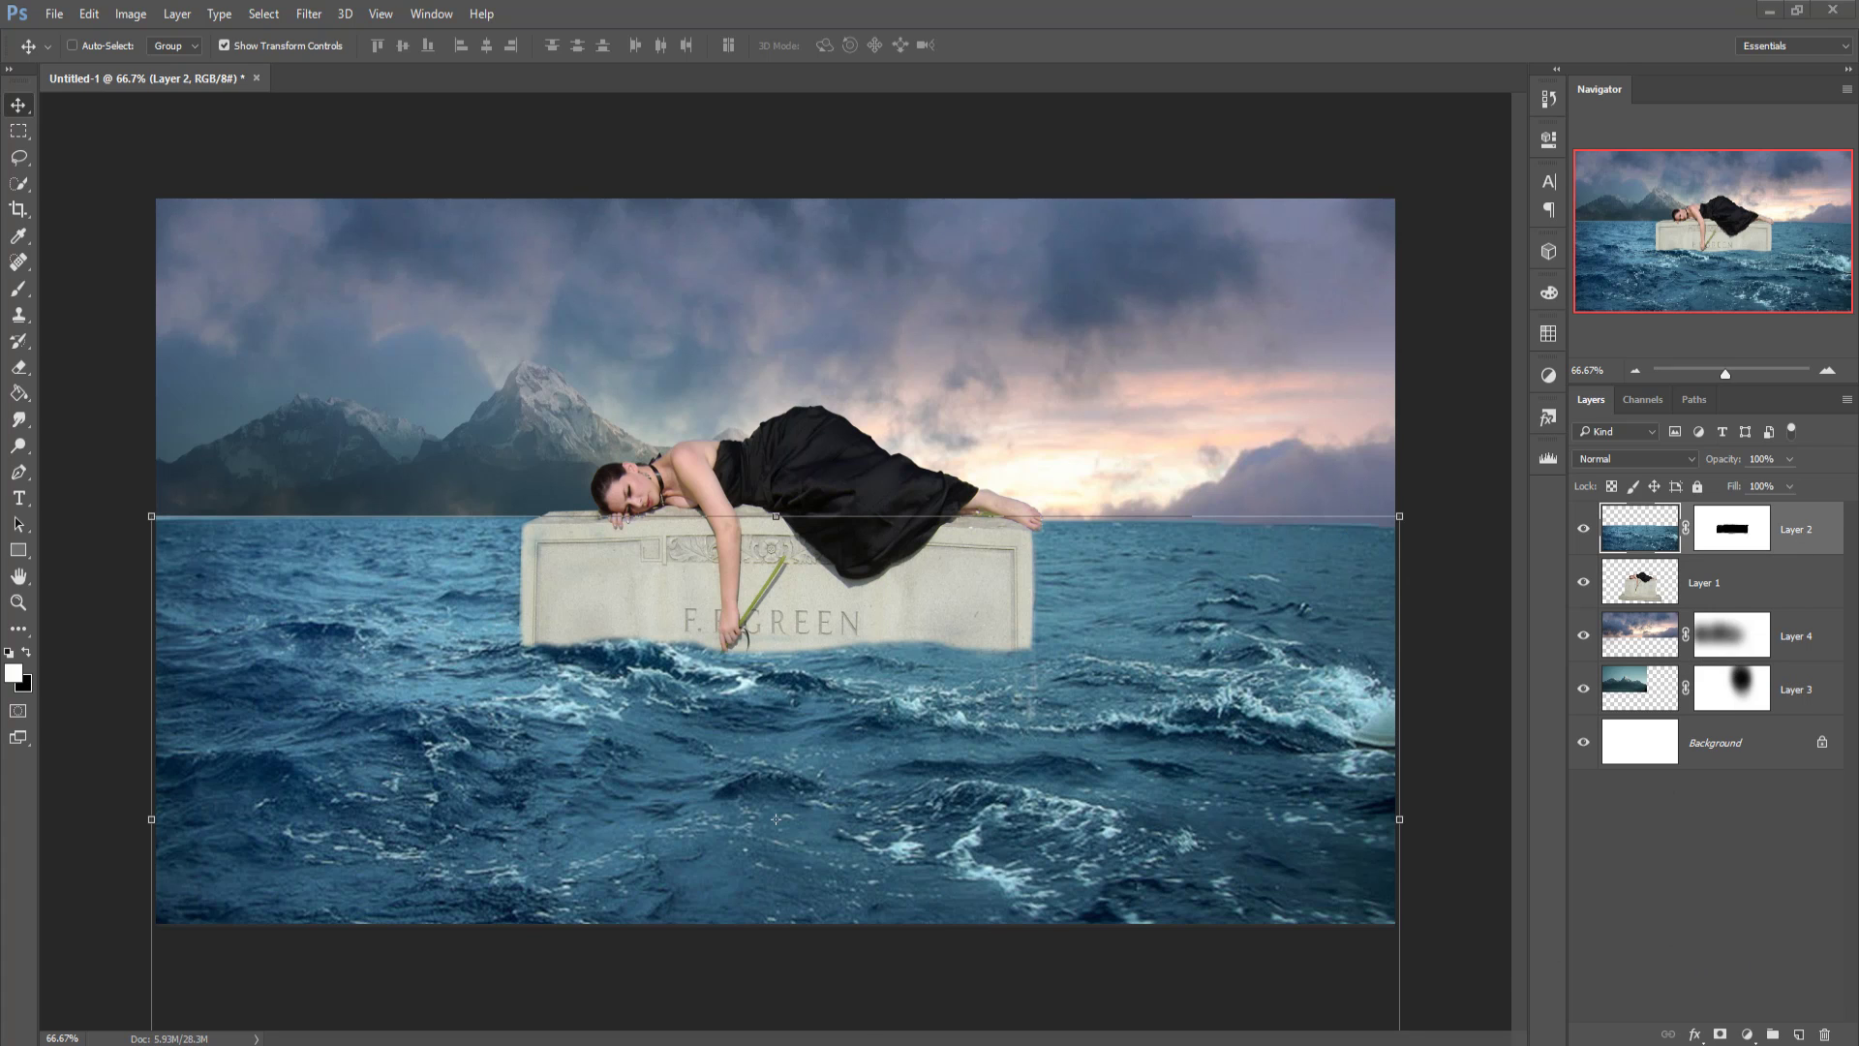
left_click(1763, 972)
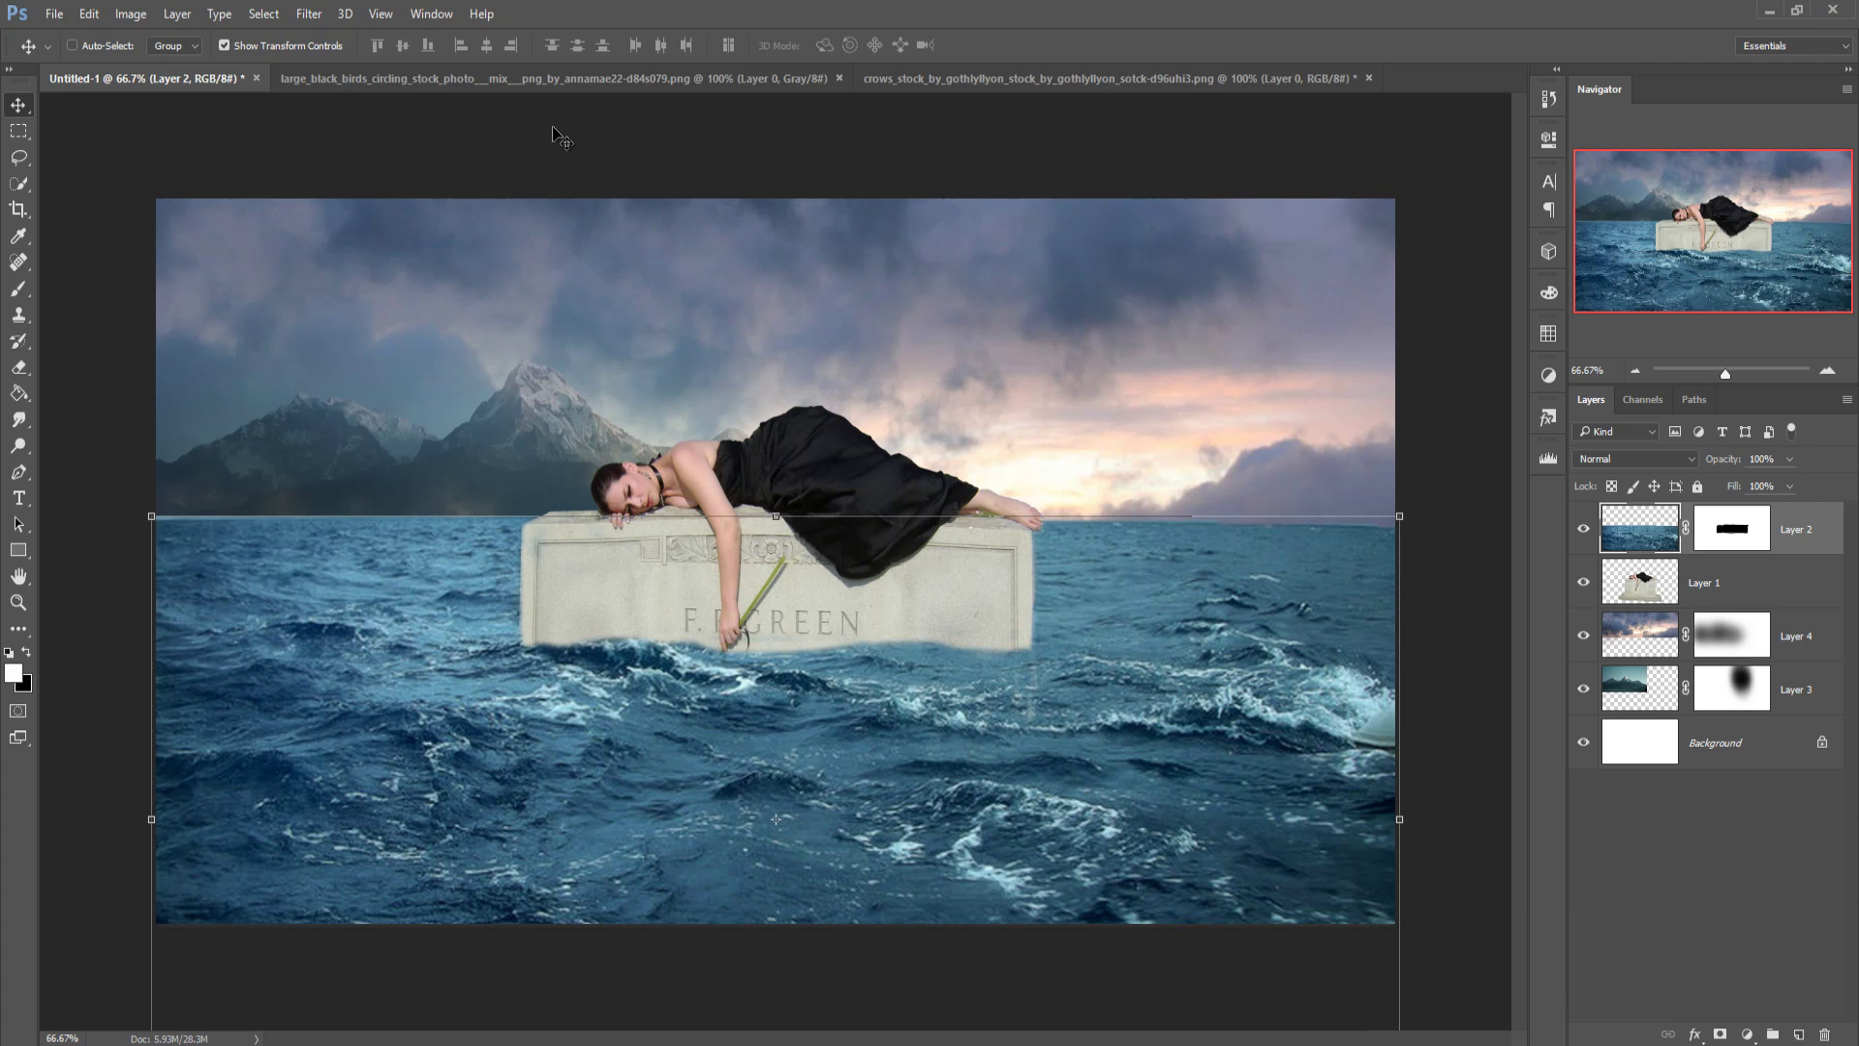
Step: Lasso the upper-right crow in the crows image and drag it into Untitled-1 as Layer 5
left_click(967, 77)
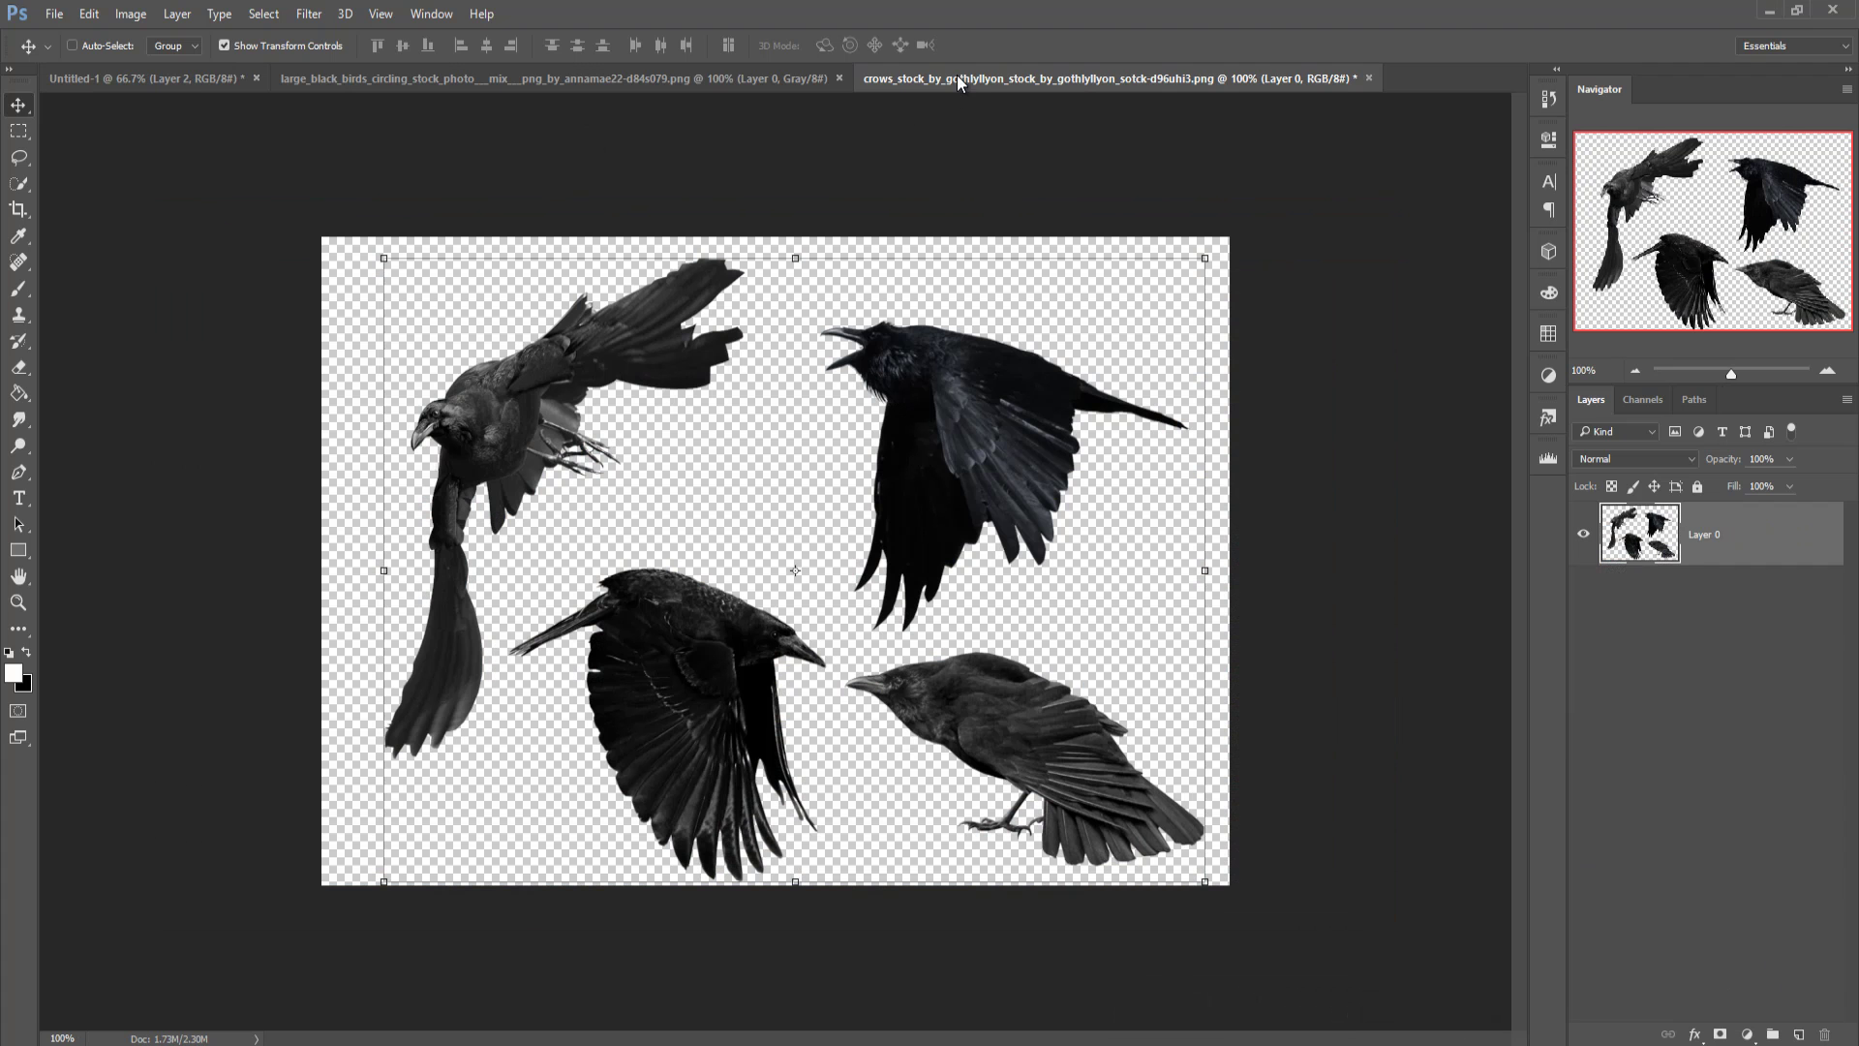
left_click(18, 158)
left_click_drag(865, 284, 813, 312)
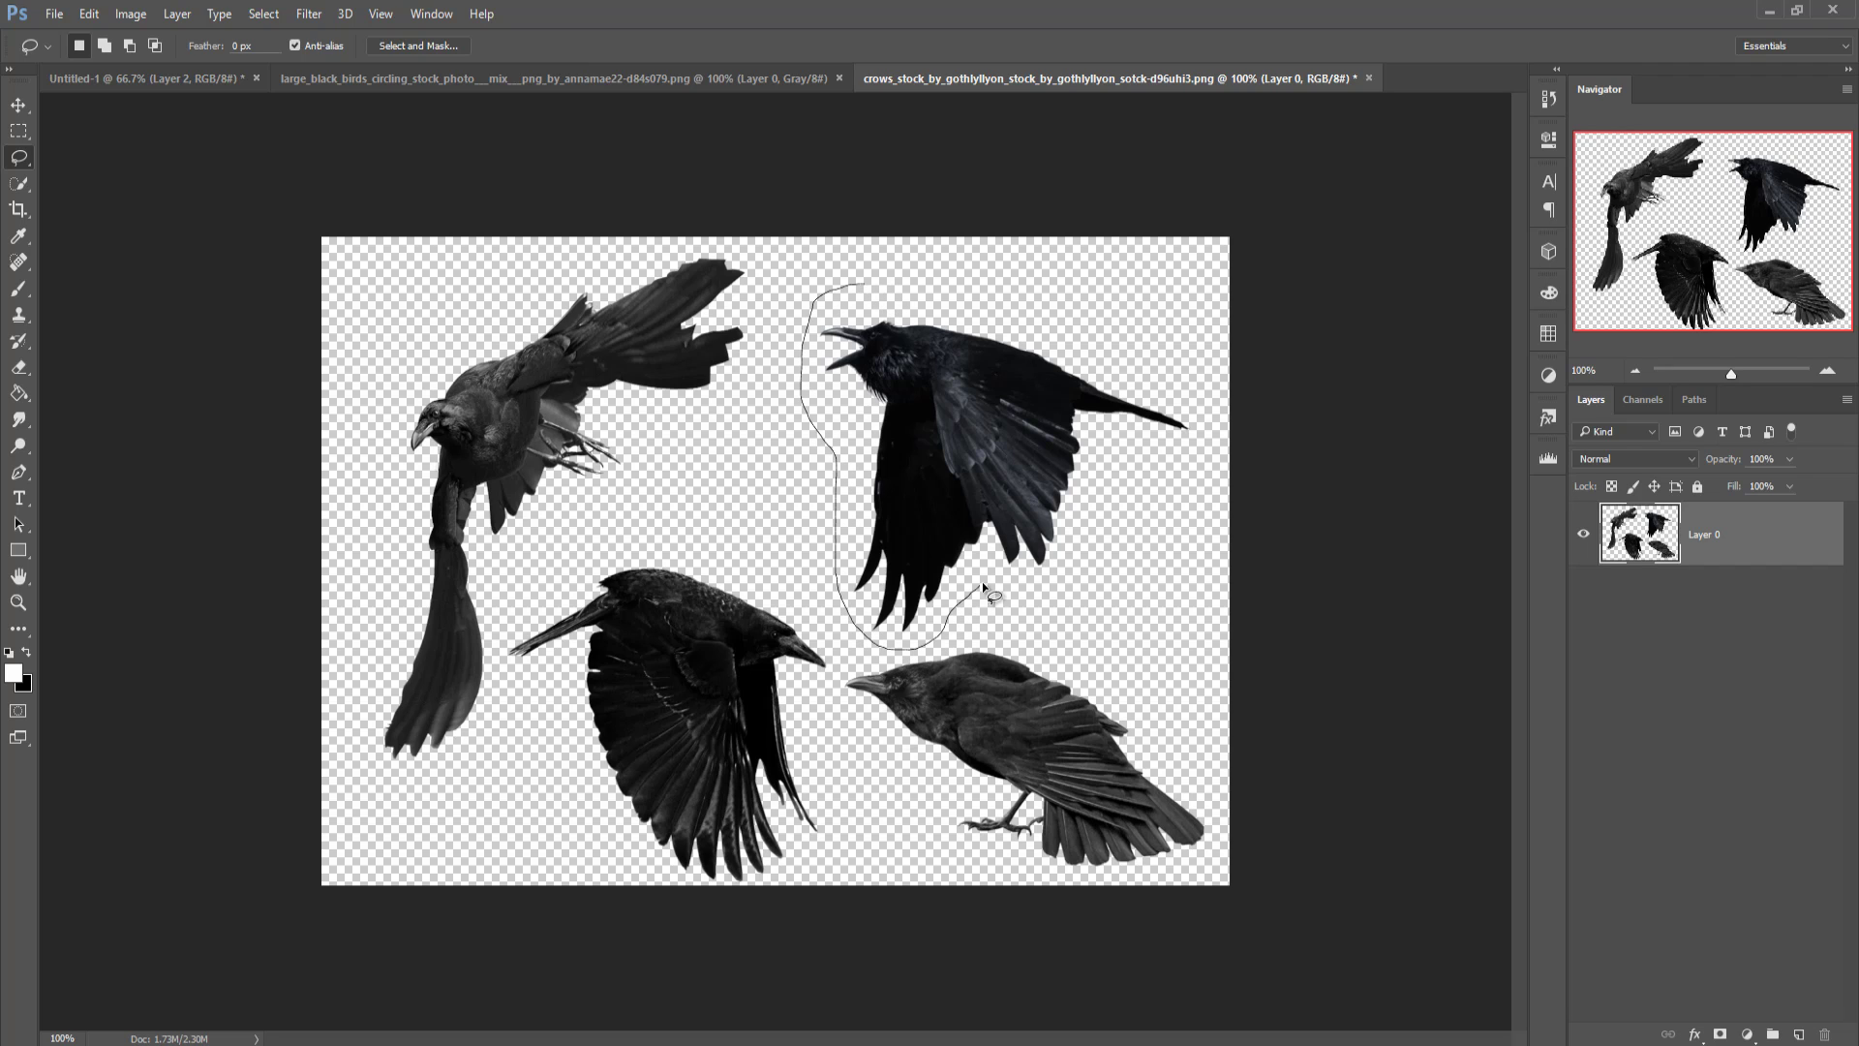
mouse_move(1206, 446)
left_mouse_down()
mouse_move(1140, 346)
mouse_move(864, 284)
left_mouse_up()
left_click(18, 105)
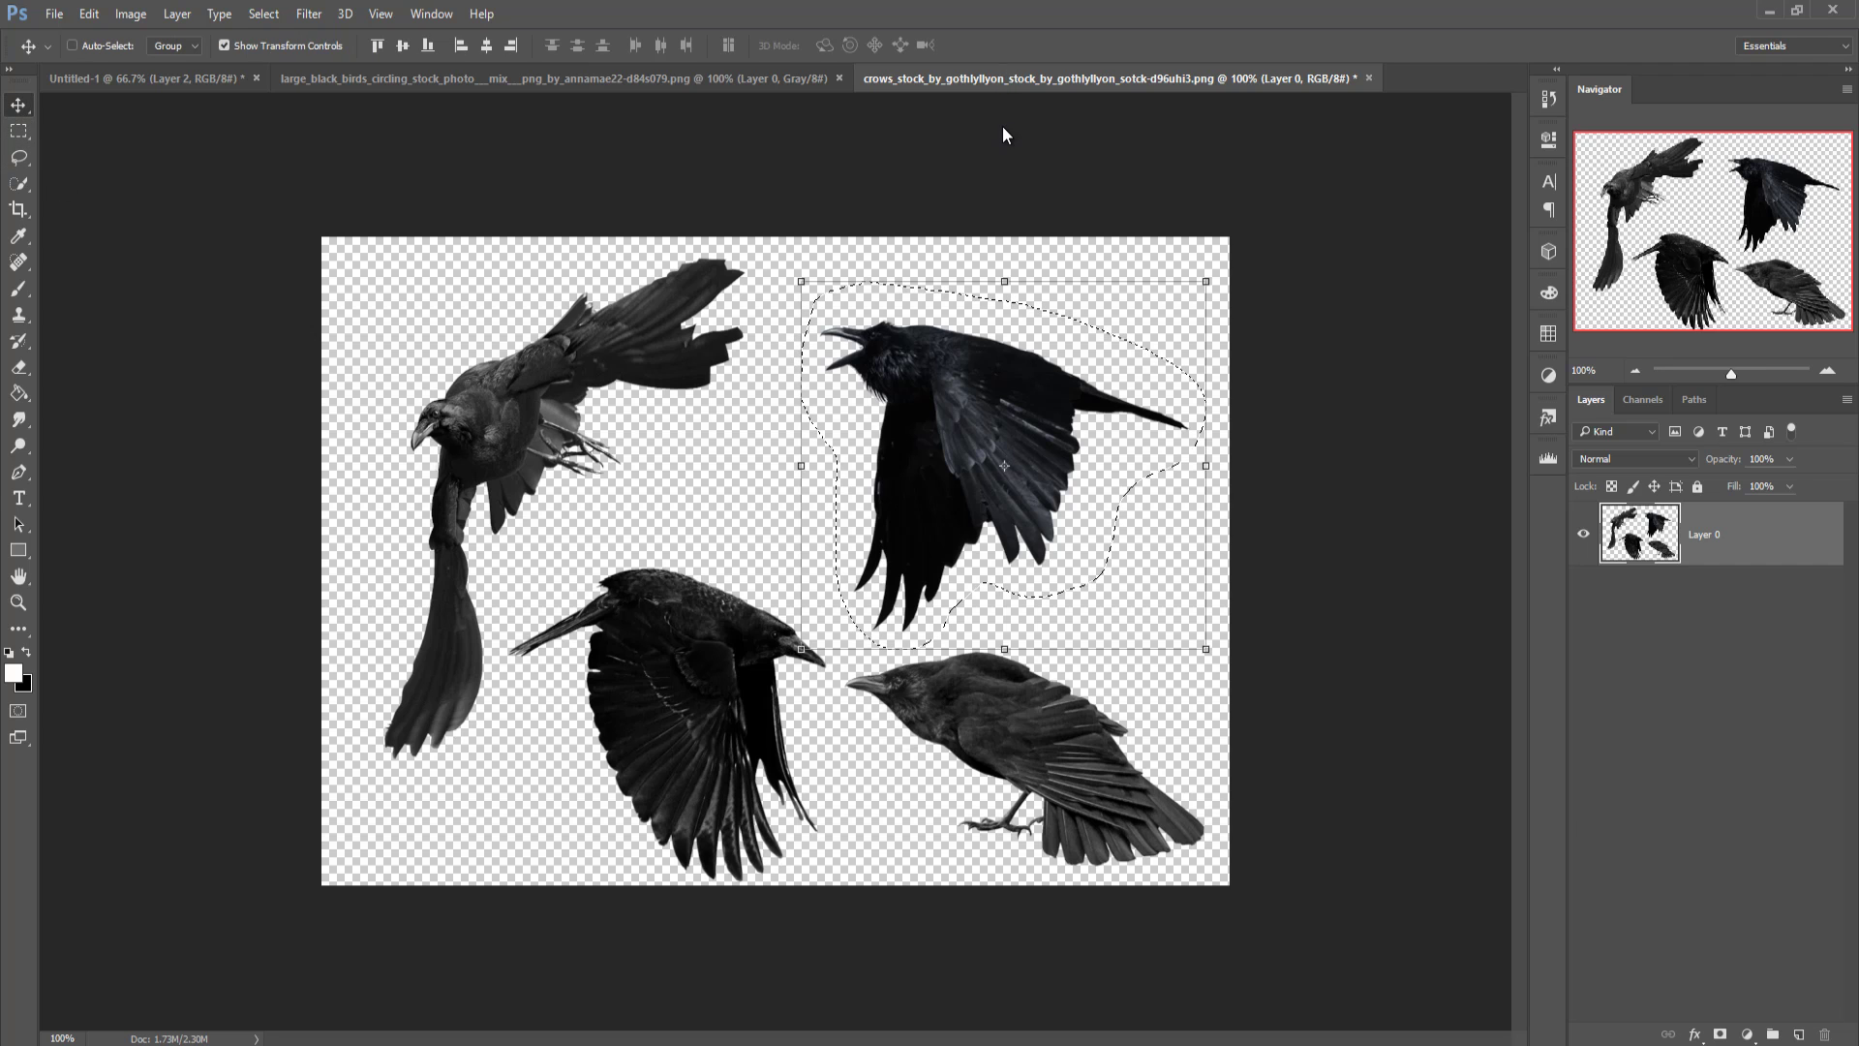
left_click_drag(1002, 77, 1013, 141)
left_click_drag(1472, 320, 757, 306)
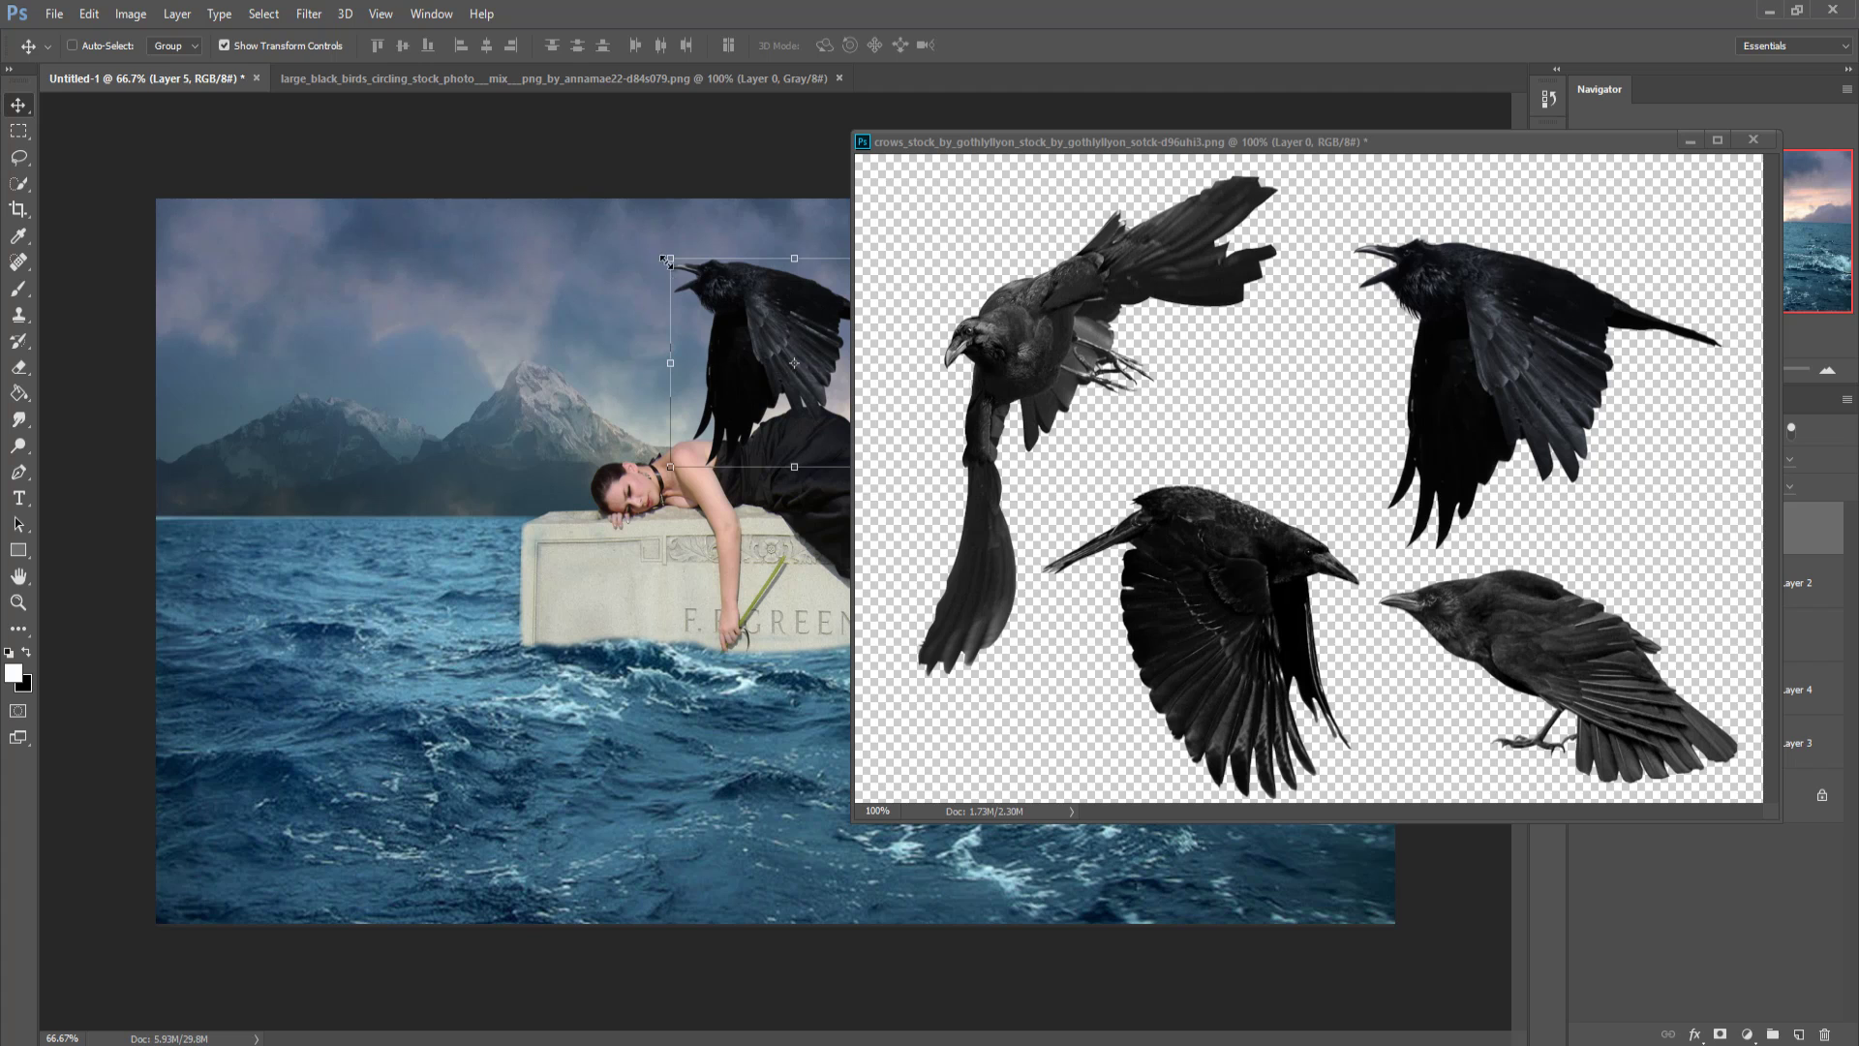
Step: Shrink the first crow to about 64% and place it in the upper-left sky
left_click_drag(670, 260, 710, 282)
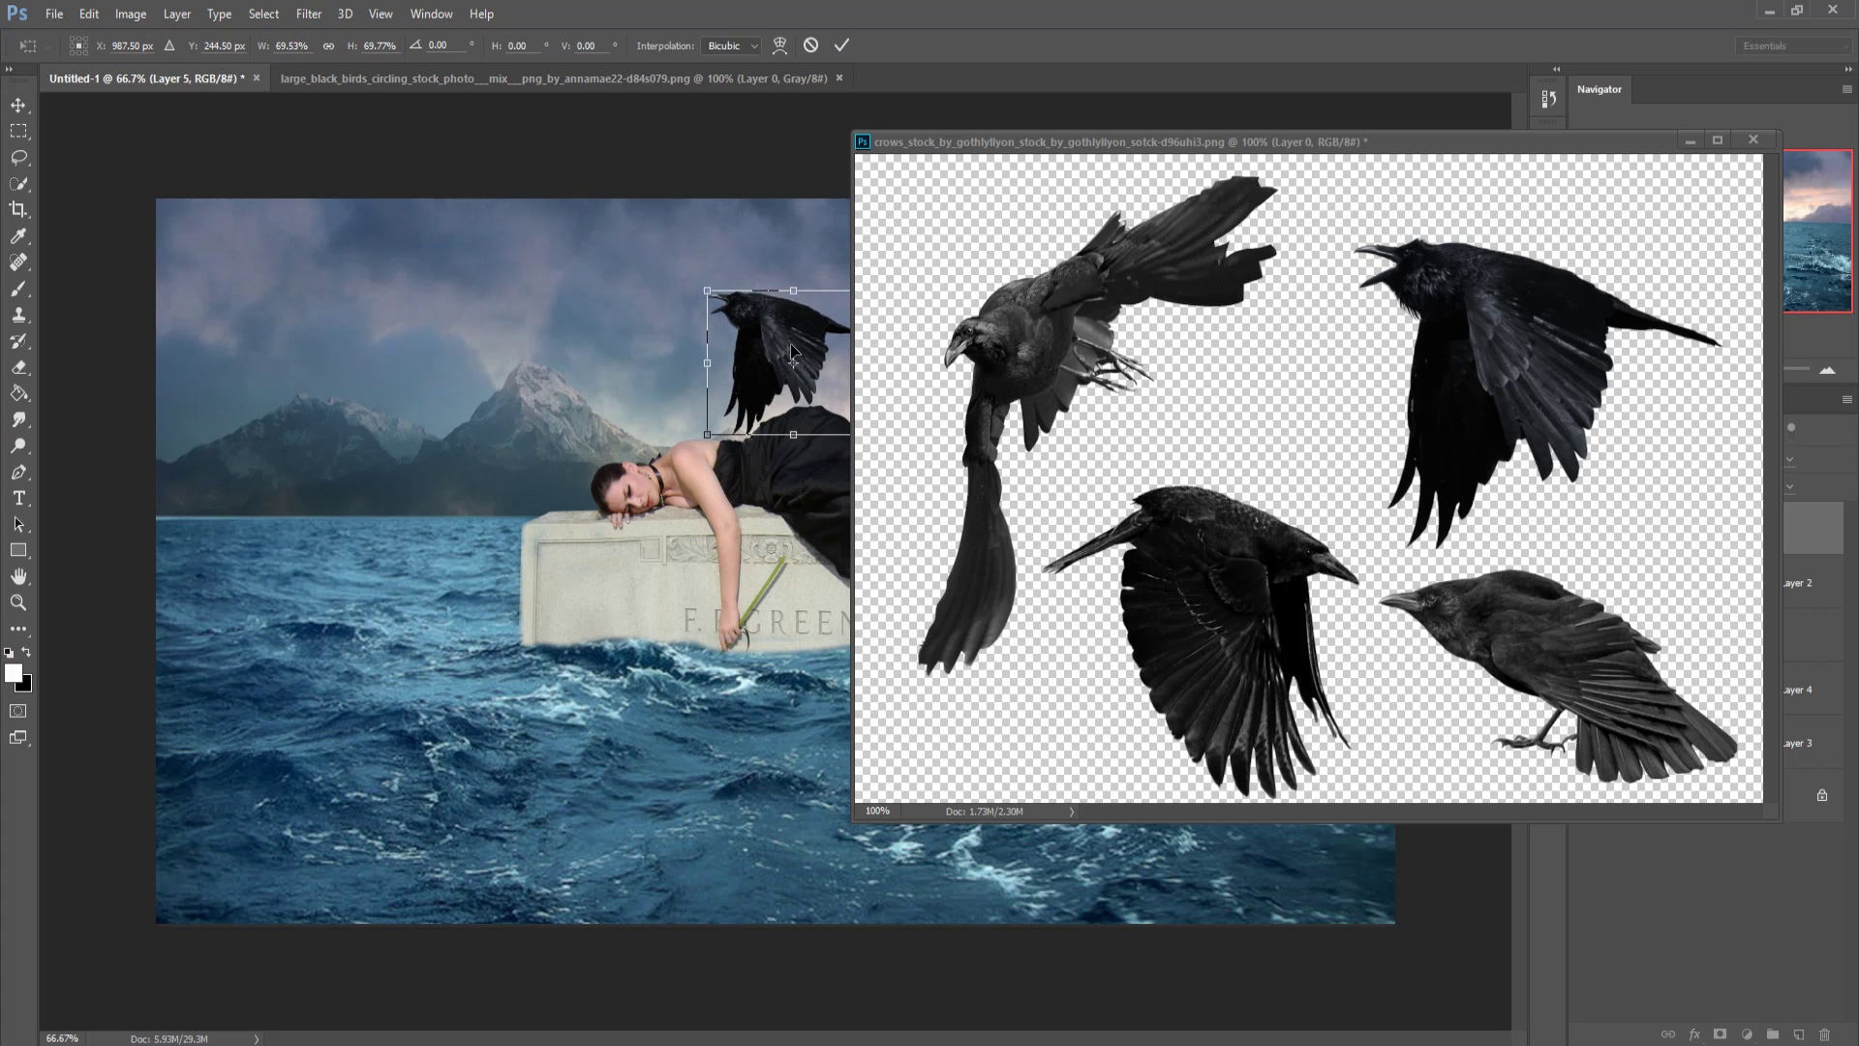
left_click_drag(775, 358, 525, 349)
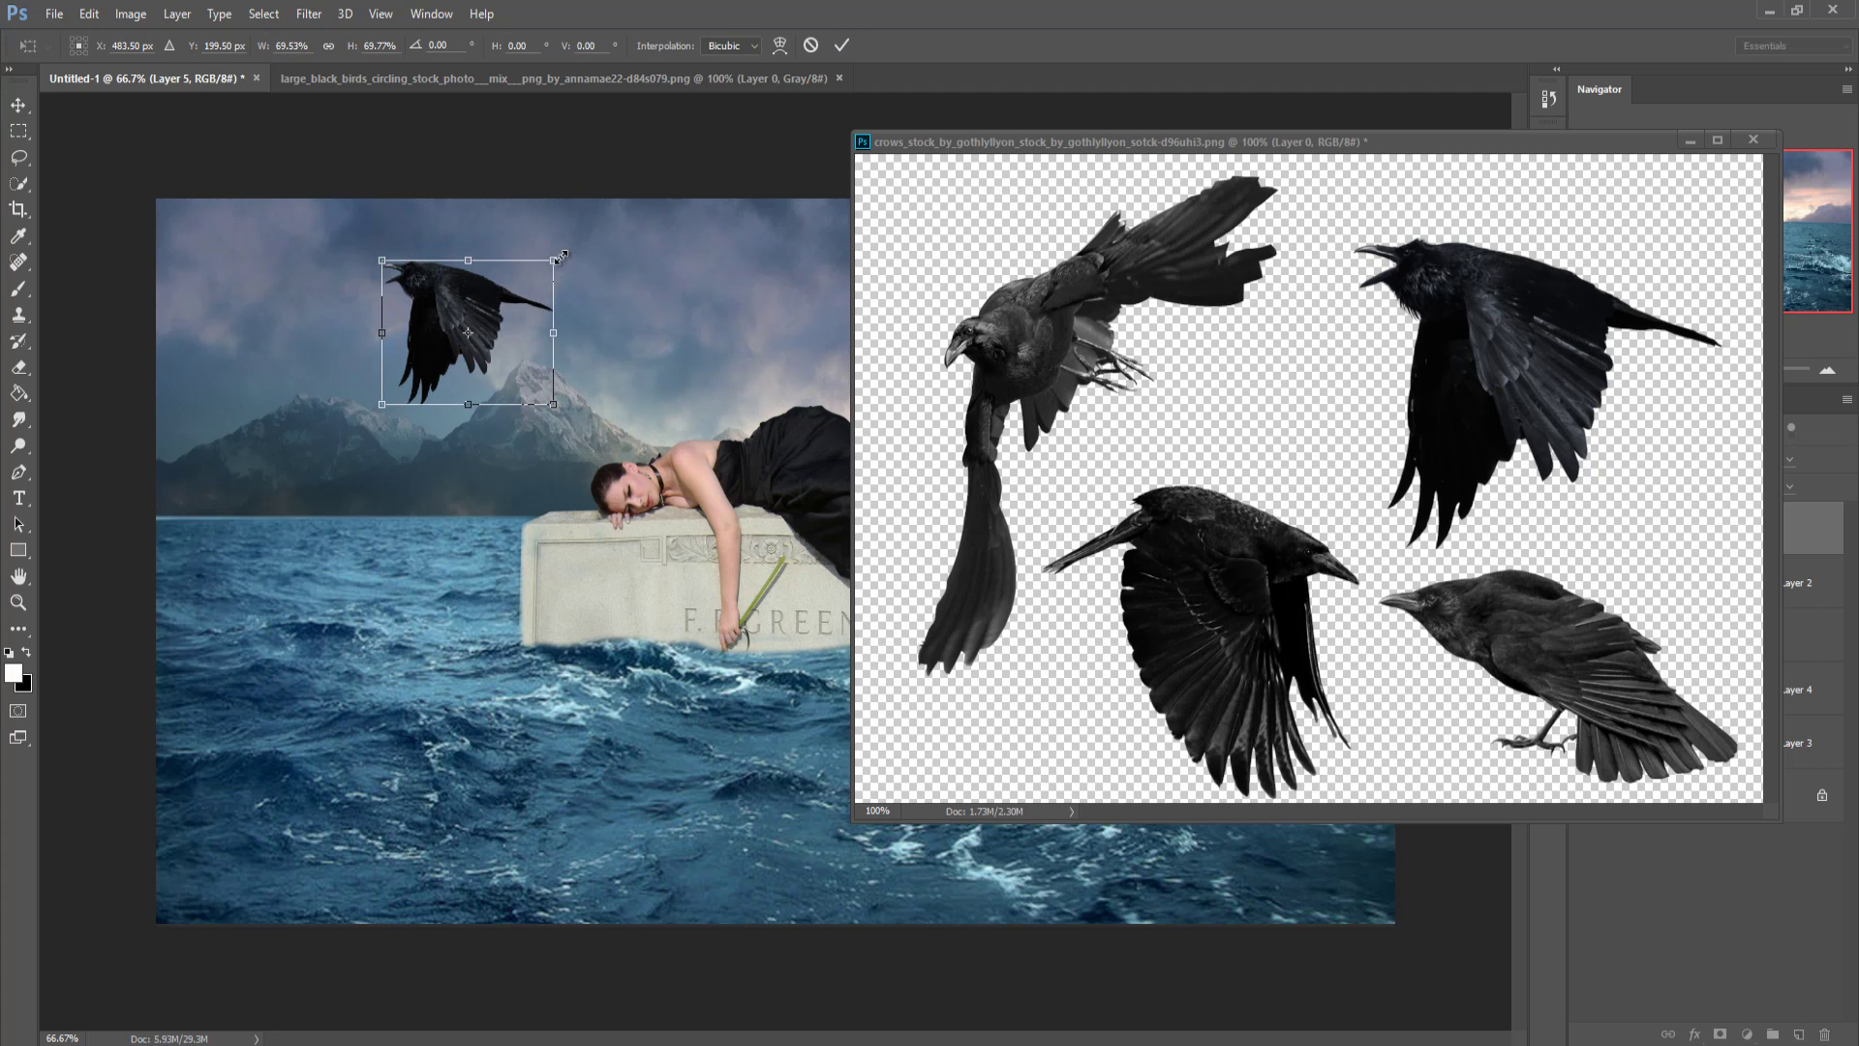
left_click_drag(553, 260, 550, 263)
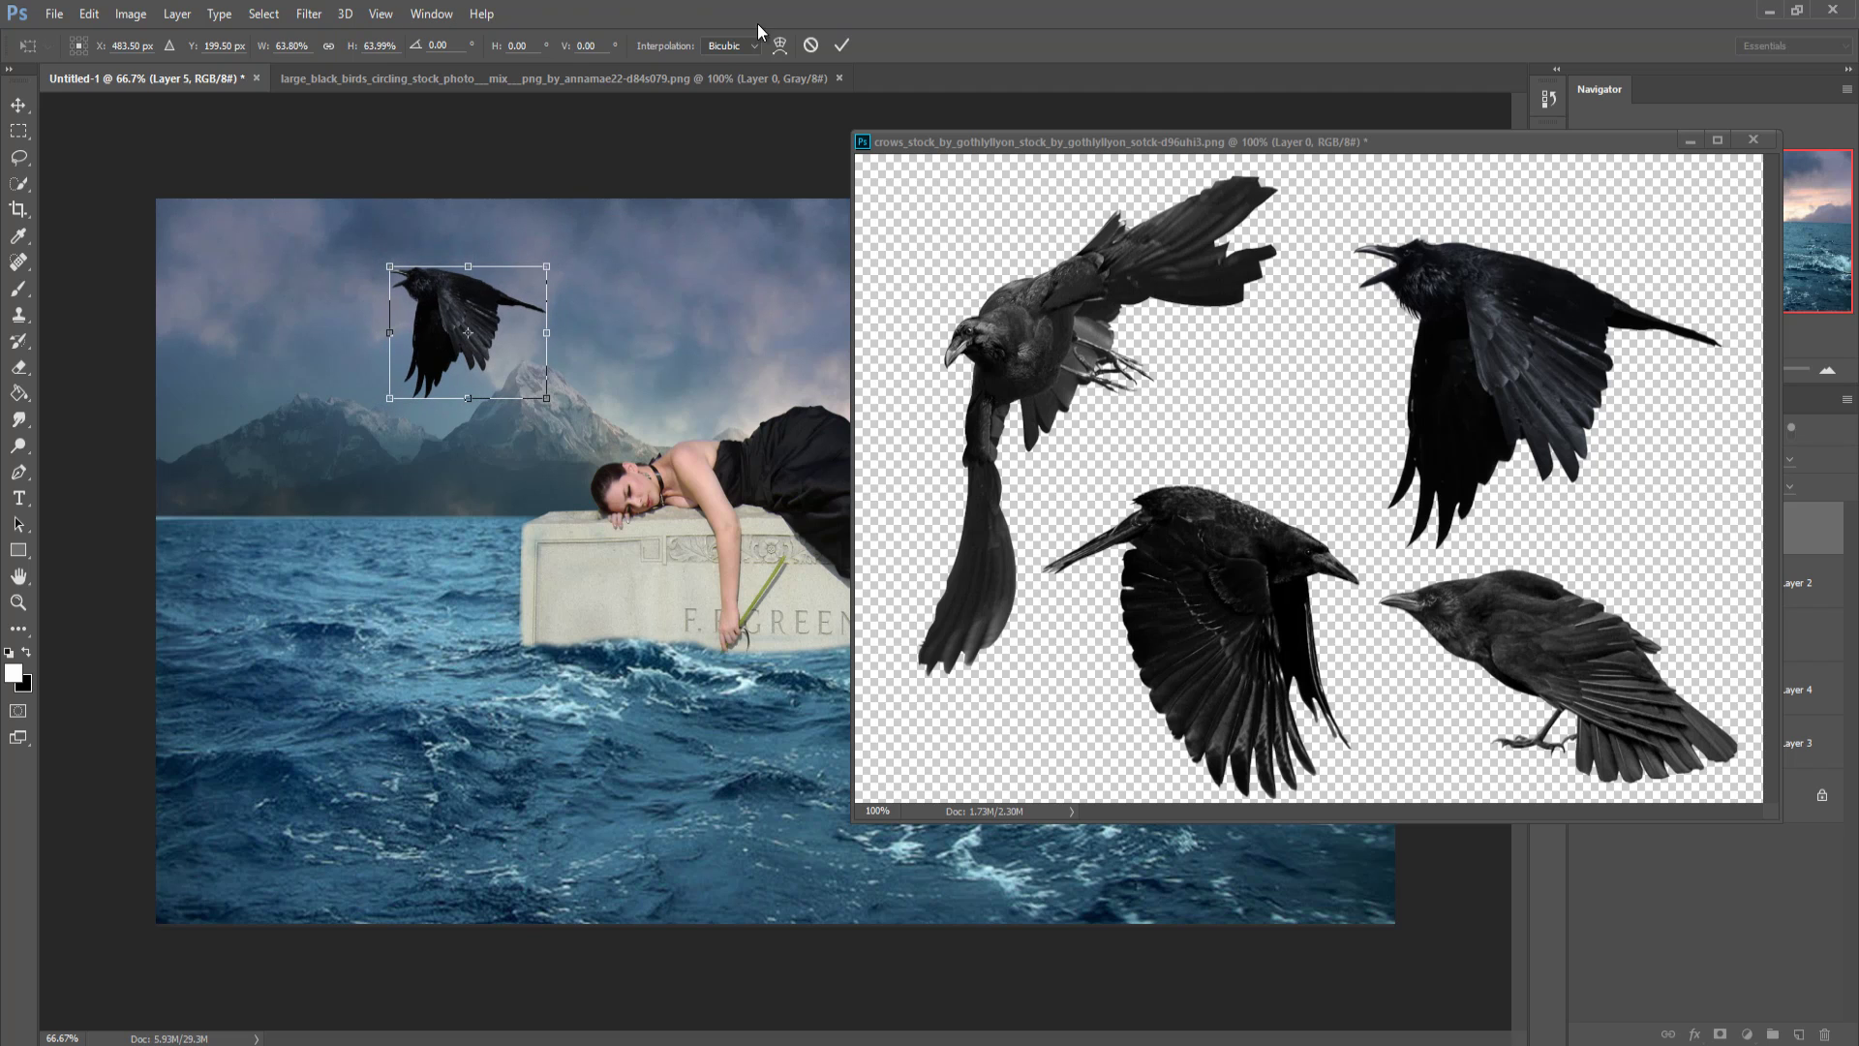
left_click(843, 41)
Step: Lasso the lower-middle crow and drag it into the composite
left_click(13, 158)
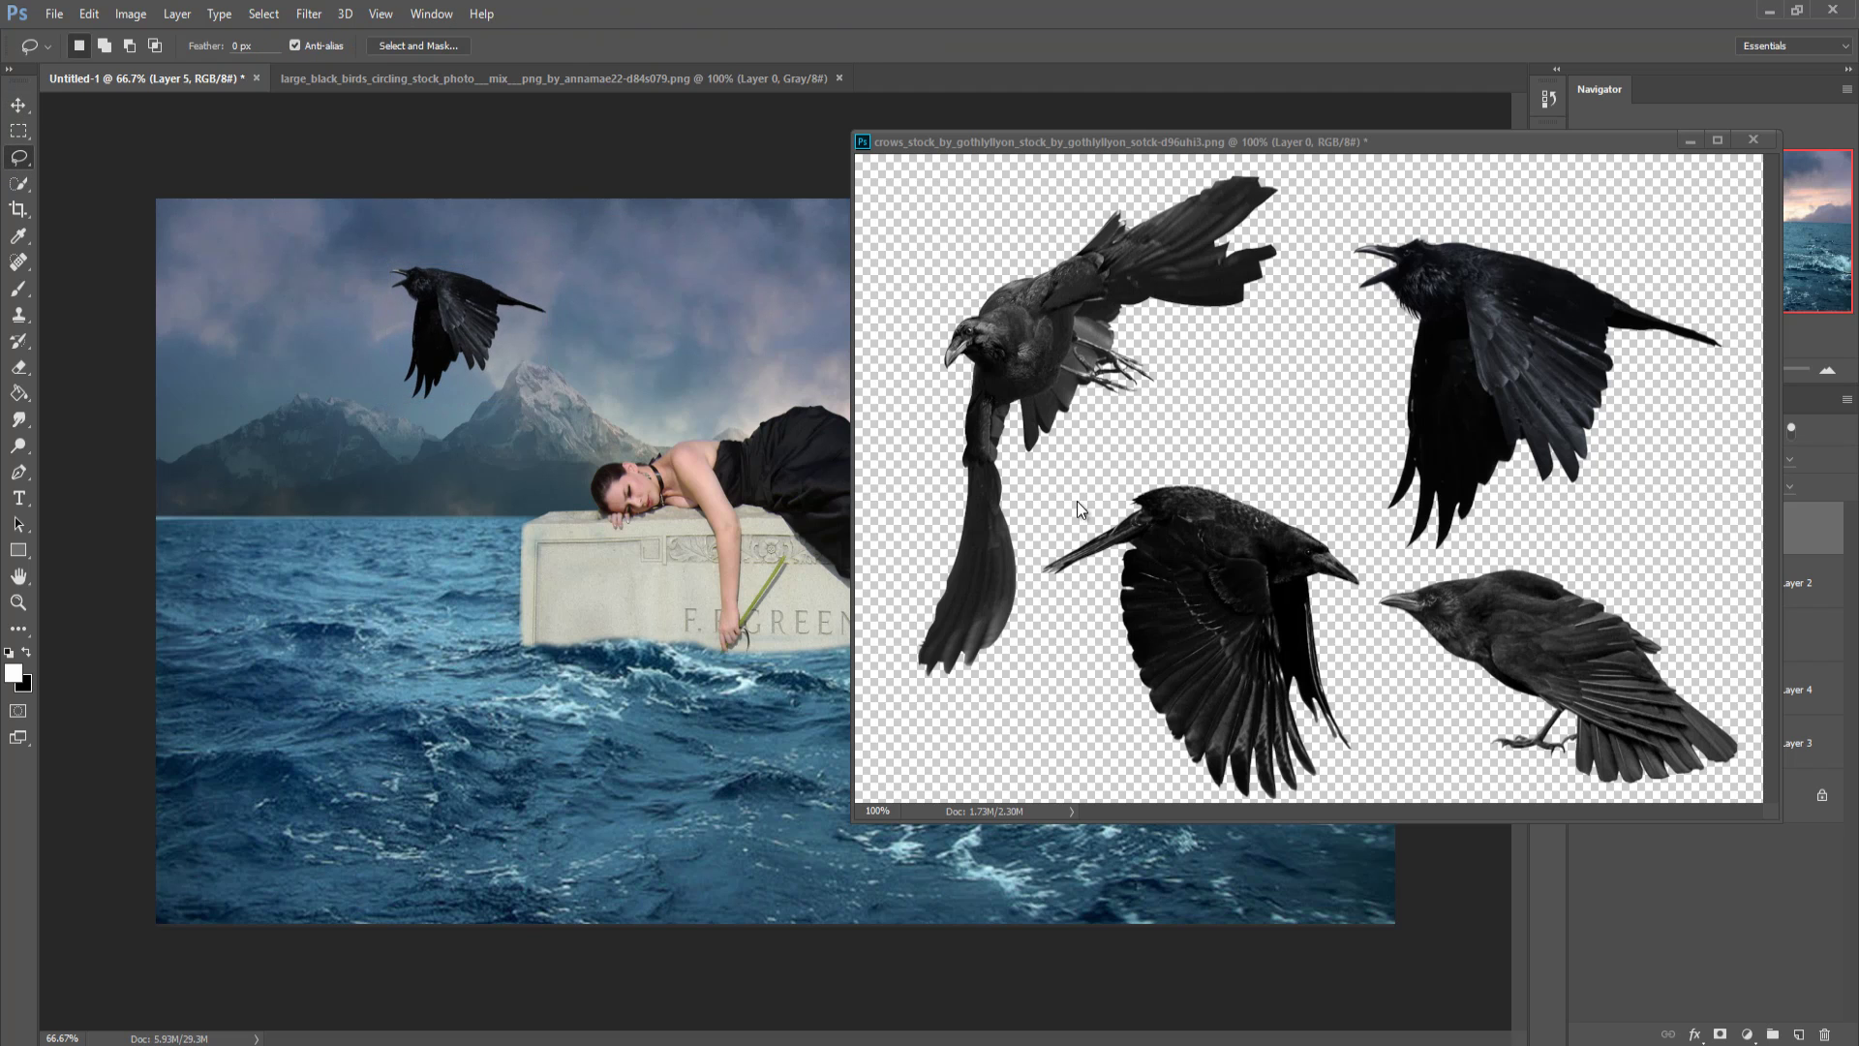
left_click(1168, 457)
mouse_move(1152, 465)
left_mouse_down()
mouse_move(1065, 494)
mouse_move(1036, 607)
mouse_move(1130, 753)
mouse_move(1259, 810)
left_mouse_up()
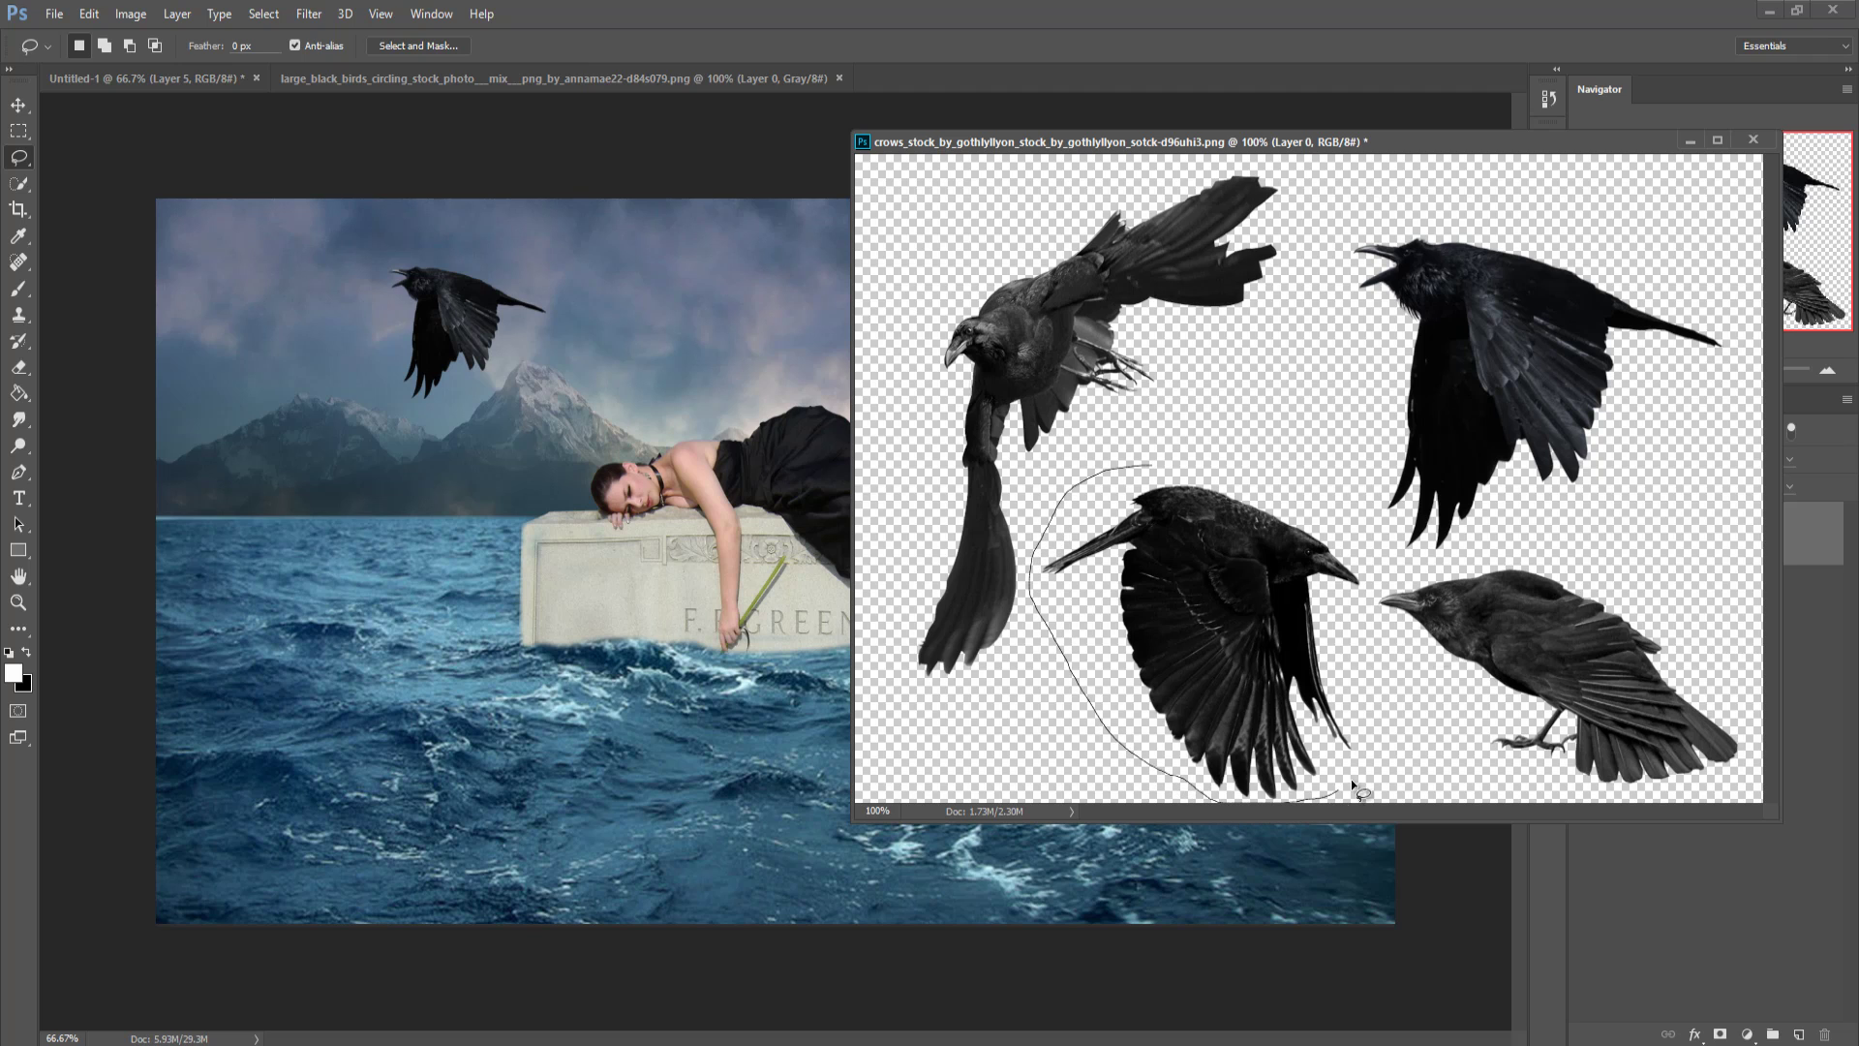
mouse_move(1365, 602)
left_mouse_down()
mouse_move(1371, 560)
mouse_move(1280, 492)
left_mouse_up()
left_click_drag(1146, 467, 1150, 470)
key("v")
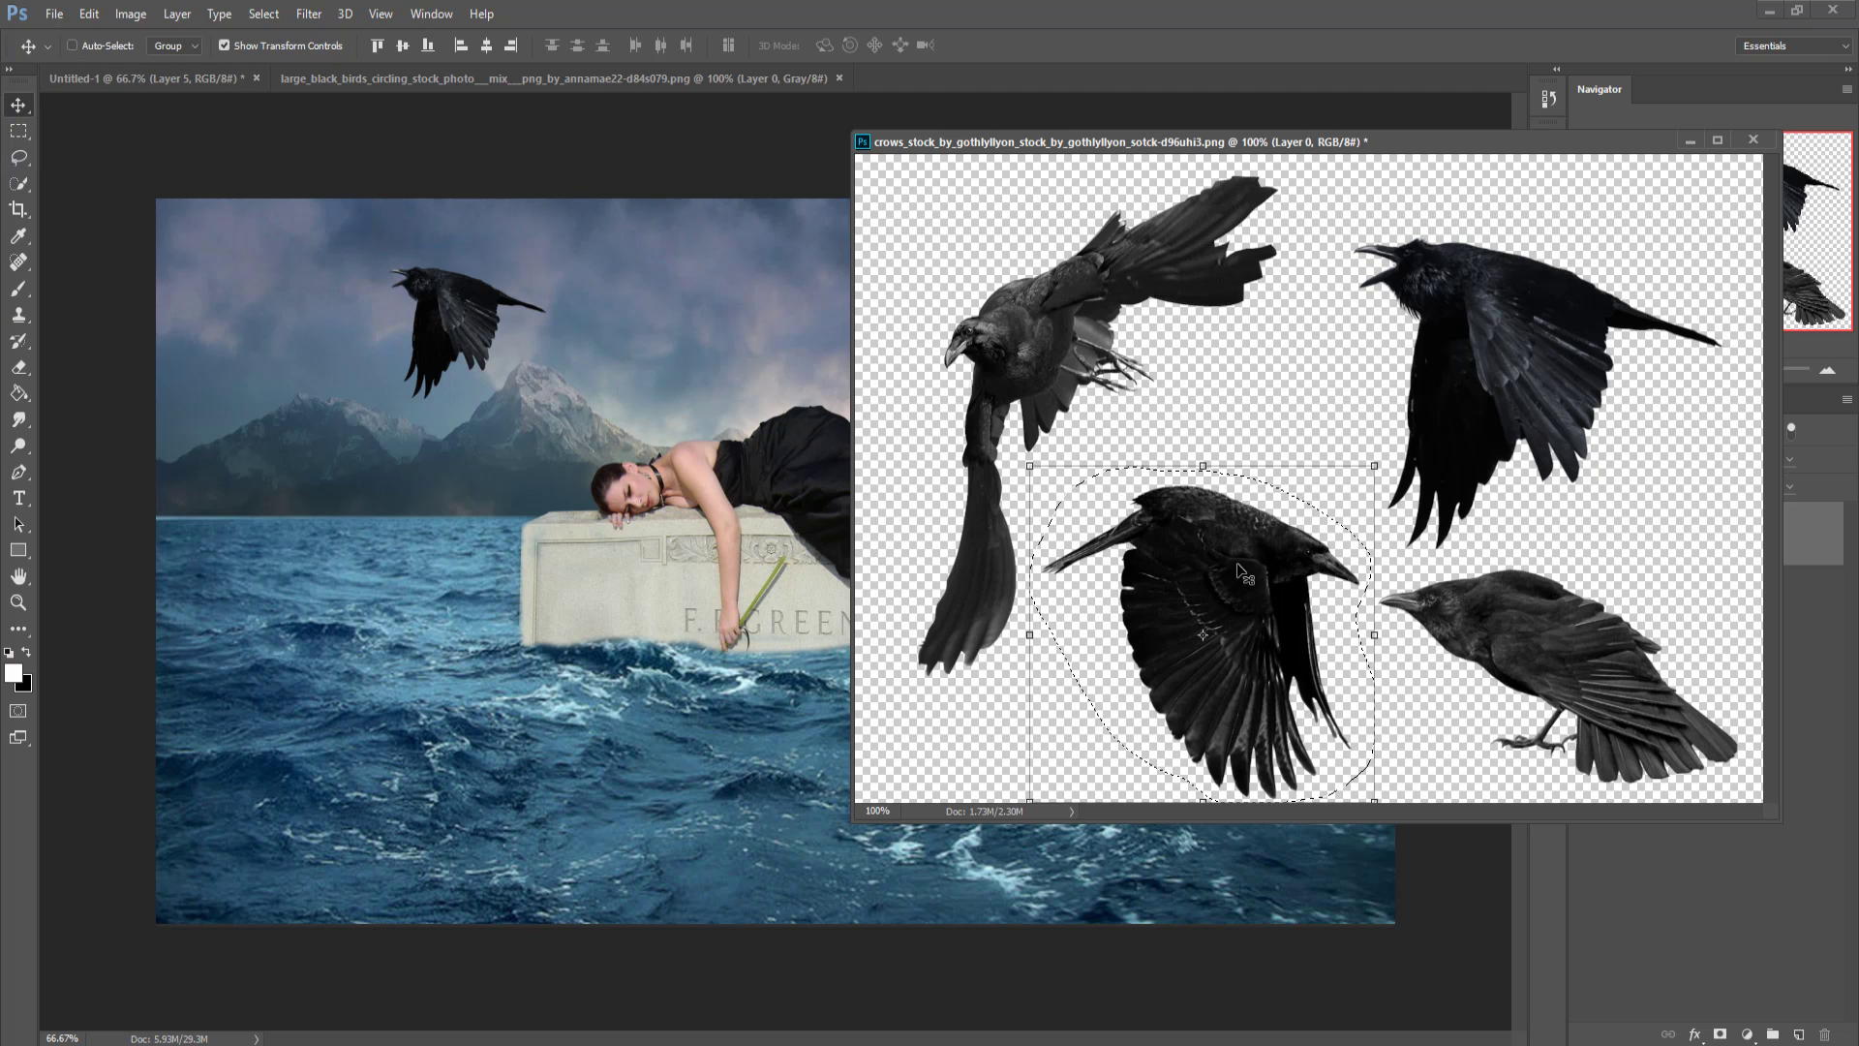
mouse_move(1239, 571)
left_mouse_down()
mouse_move(755, 353)
mouse_move(761, 338)
left_mouse_up()
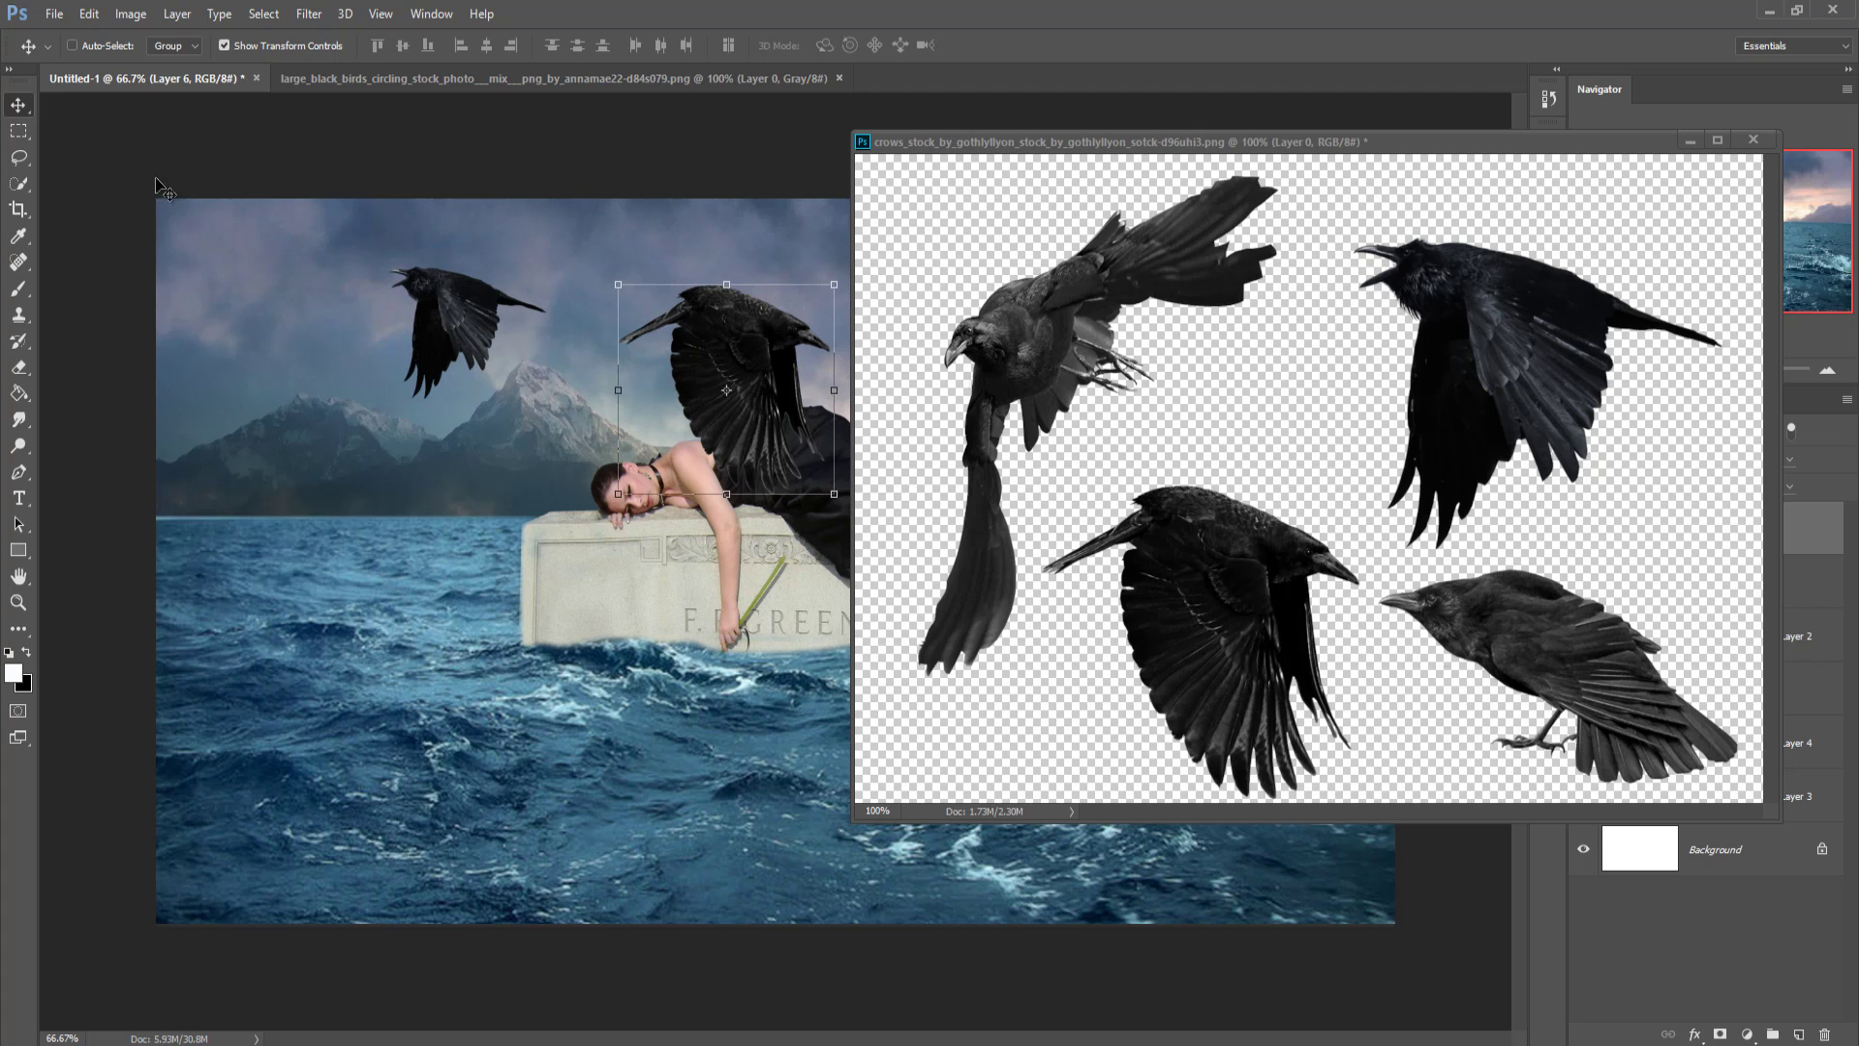
Step: Lasso the long-tailed upper-left crow and drag it into the composite
left_click(18, 157)
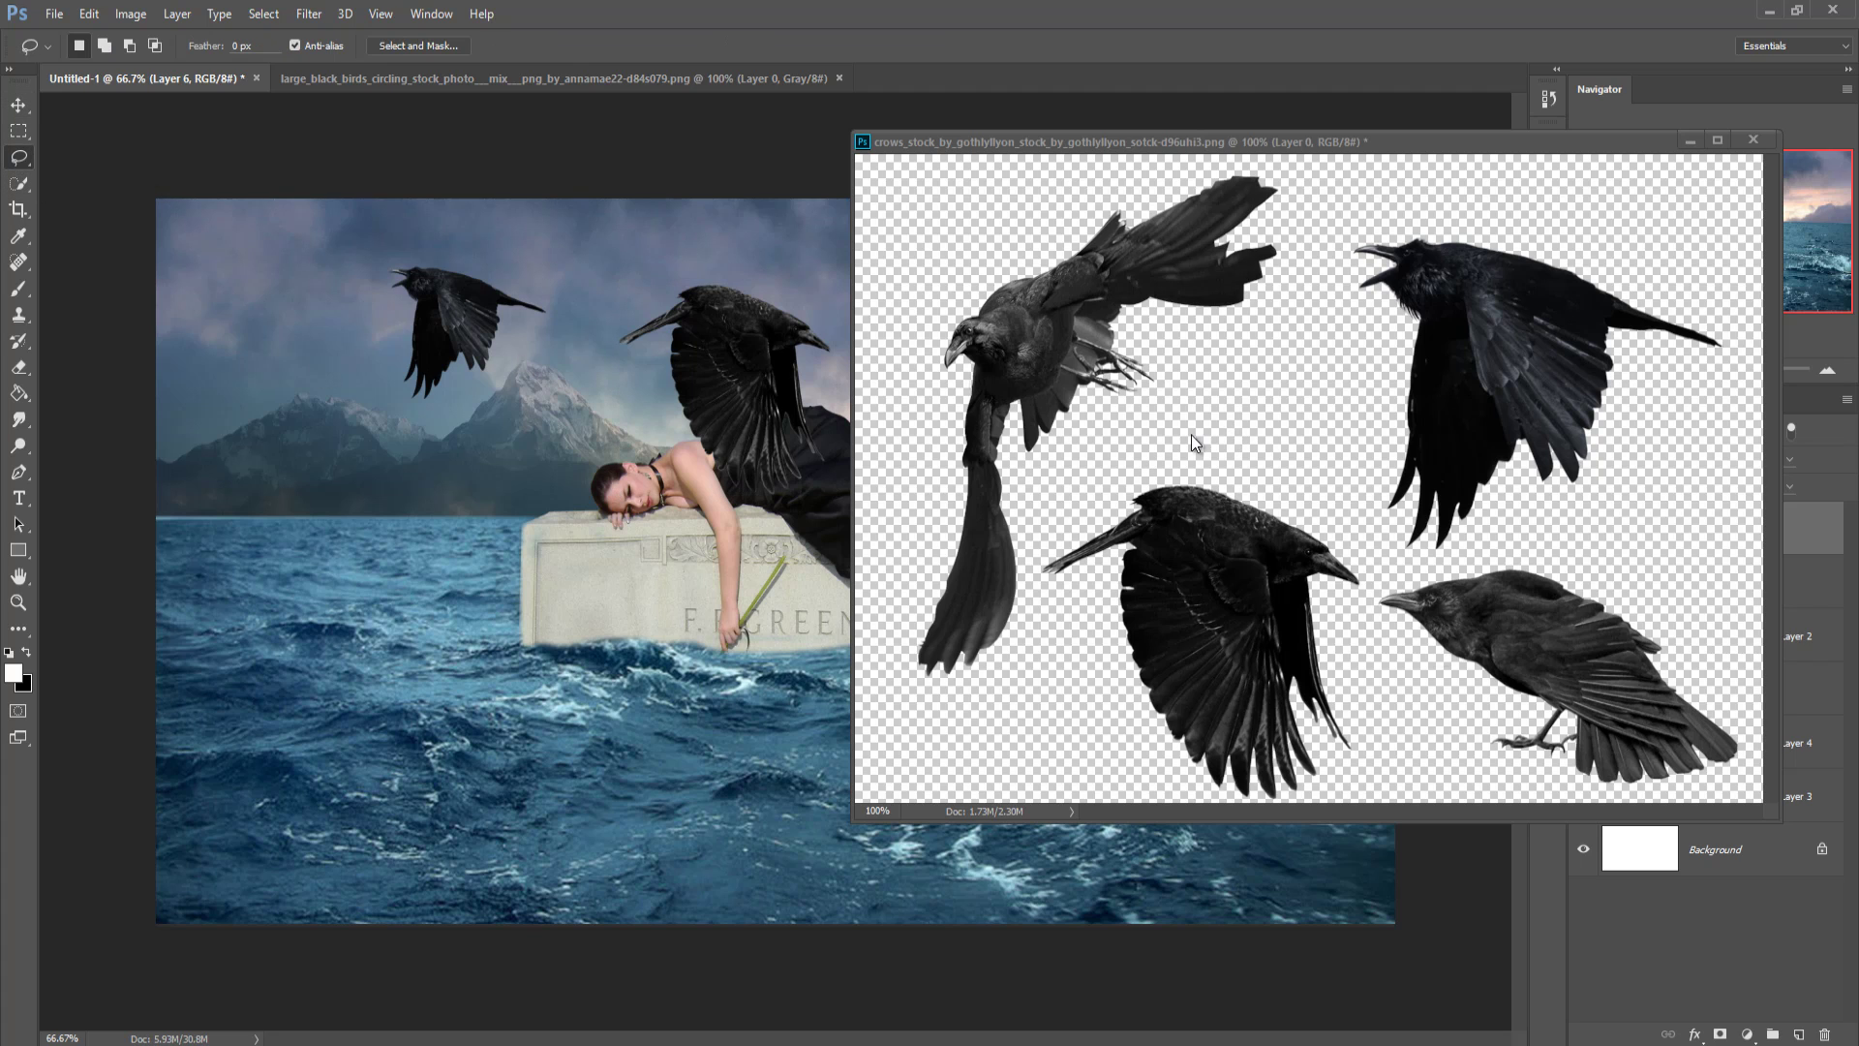
left_click(1051, 471)
left_click_drag(1038, 461, 1032, 490)
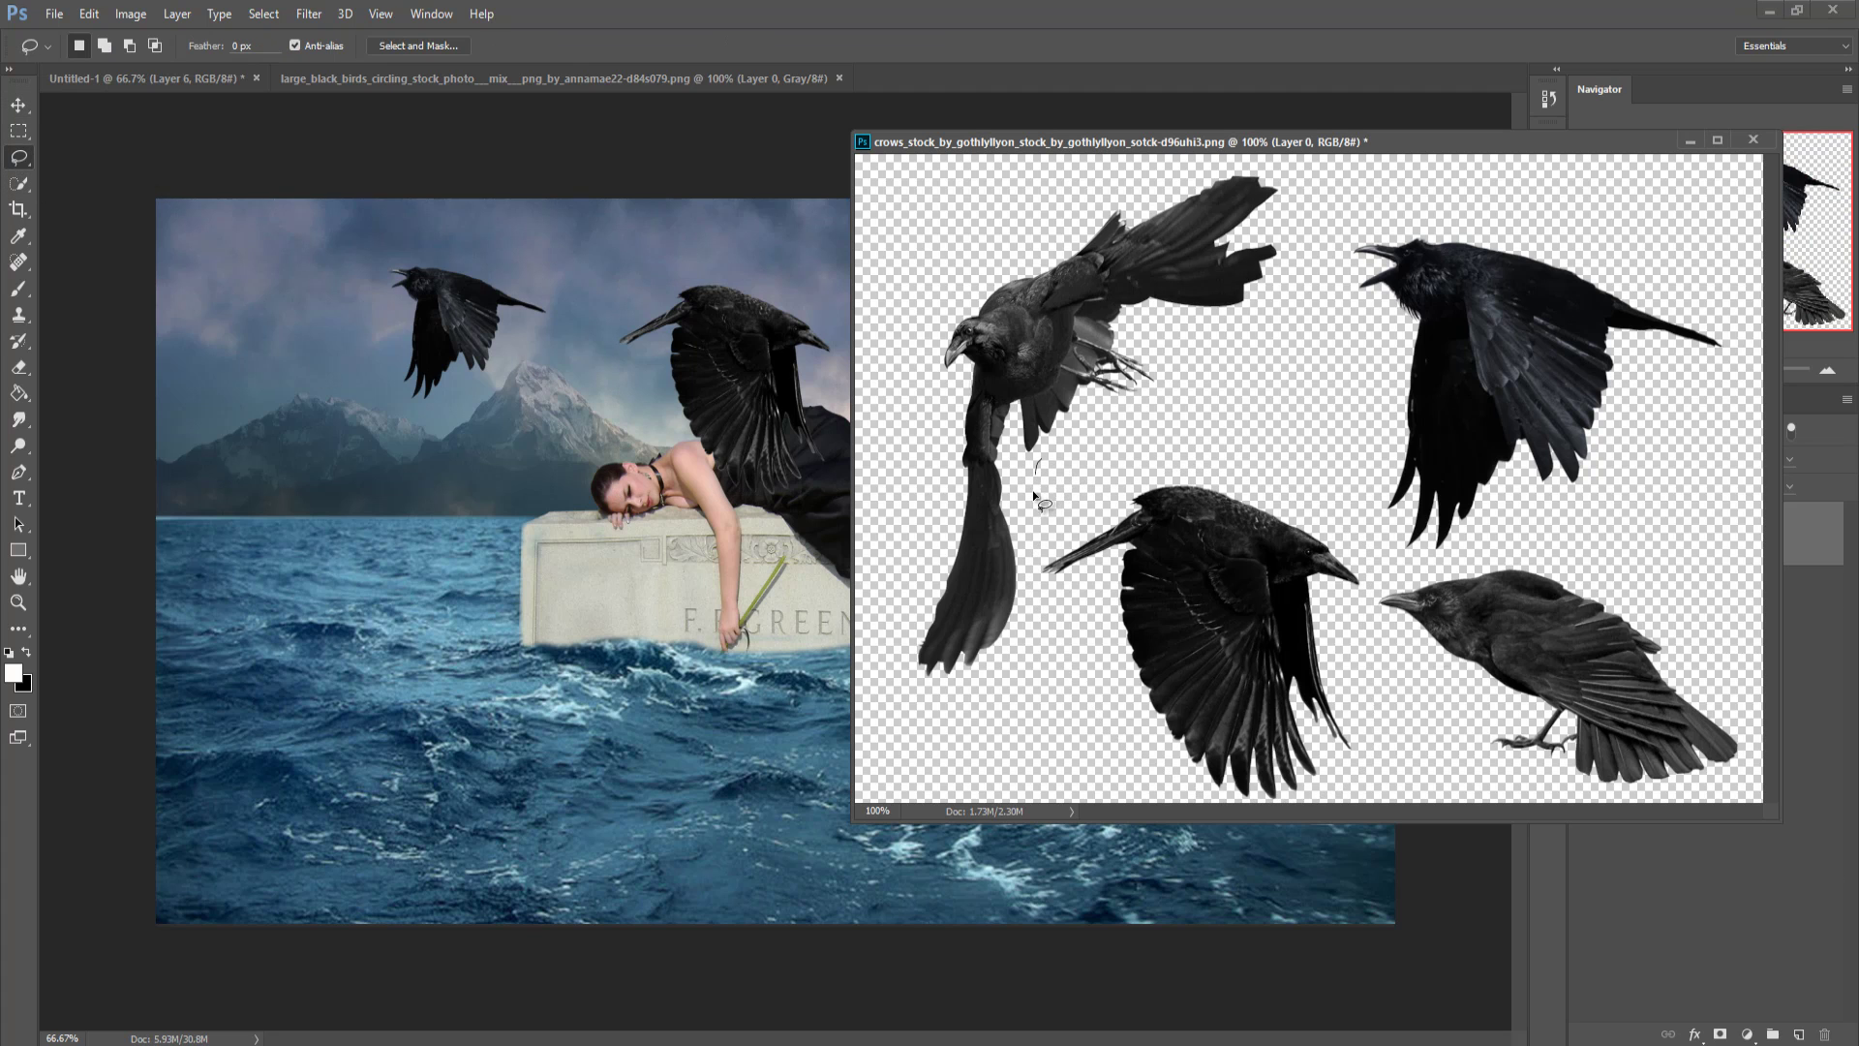
mouse_move(1024, 578)
left_mouse_down()
mouse_move(975, 711)
mouse_move(933, 691)
mouse_move(913, 608)
mouse_move(924, 491)
left_mouse_up()
mouse_move(937, 302)
left_mouse_down()
mouse_move(1119, 176)
mouse_move(1279, 158)
mouse_move(1325, 206)
mouse_move(1284, 342)
mouse_move(1190, 413)
mouse_move(1040, 464)
left_mouse_up()
key("v")
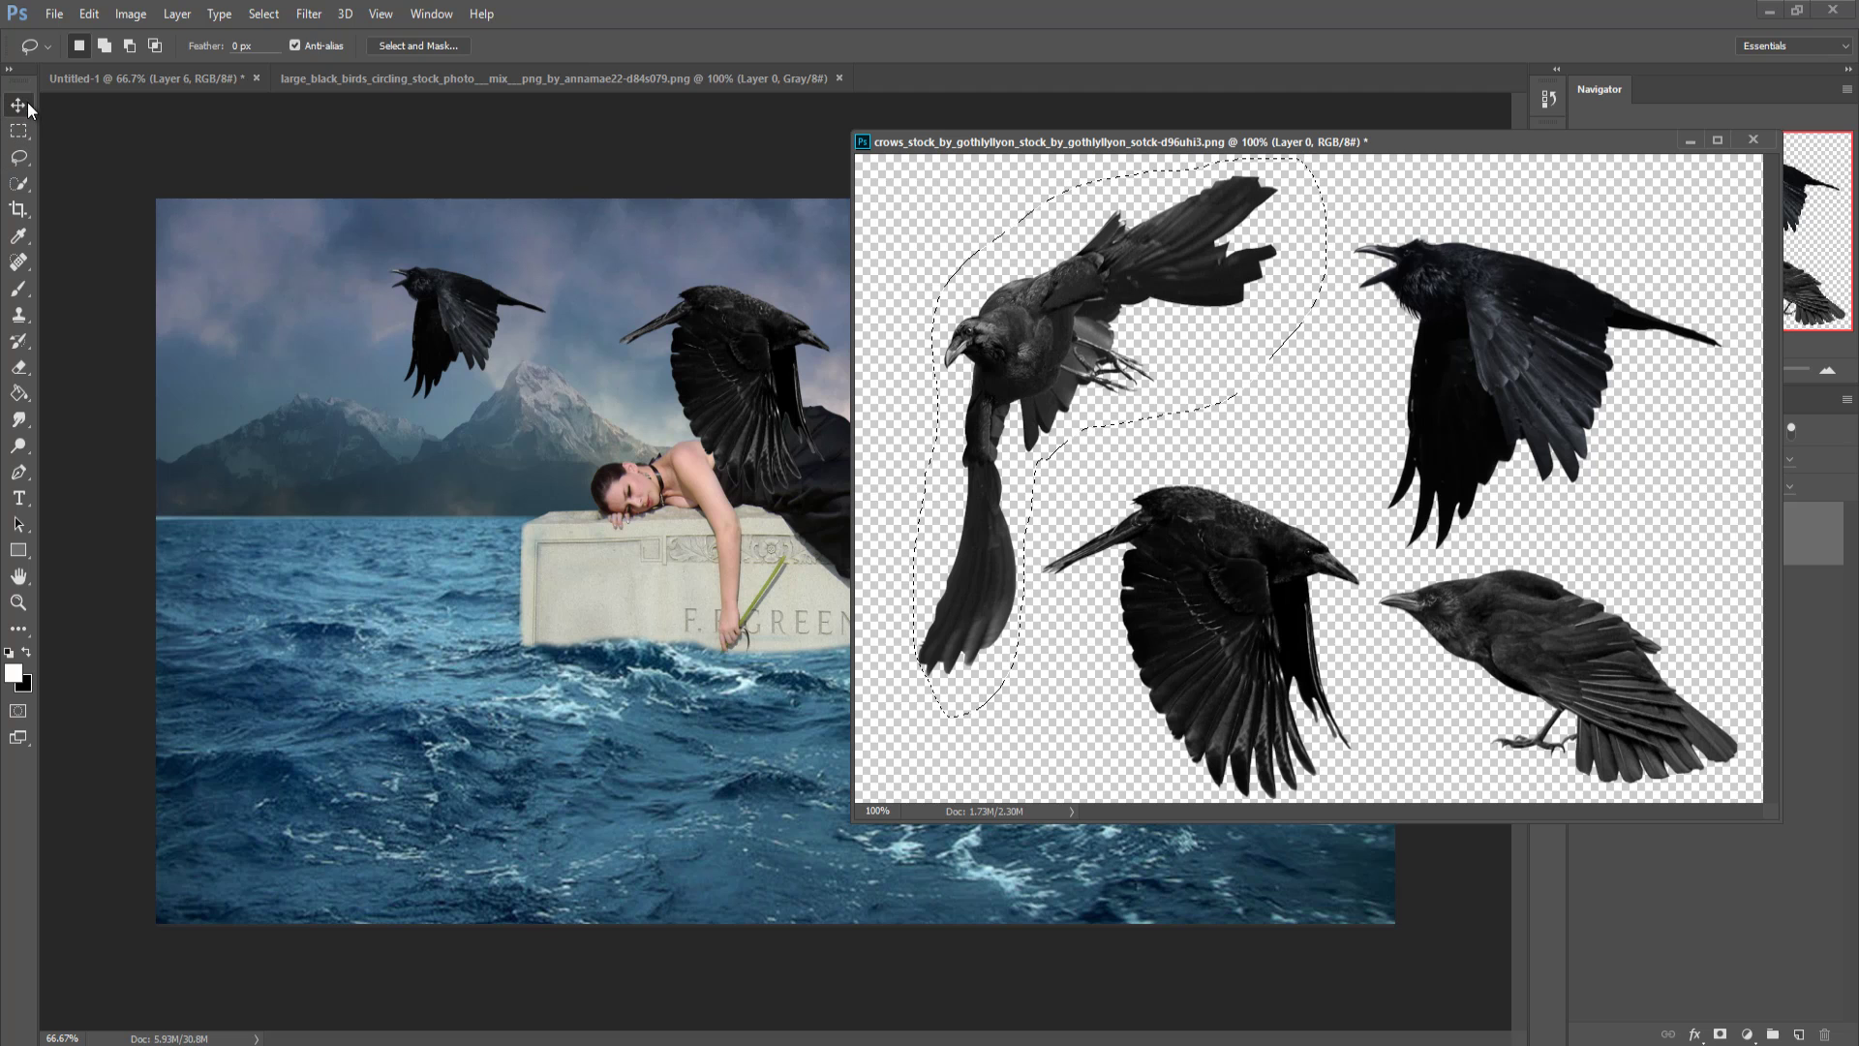
mouse_move(1183, 303)
left_mouse_down()
mouse_move(805, 395)
mouse_move(579, 393)
left_mouse_up()
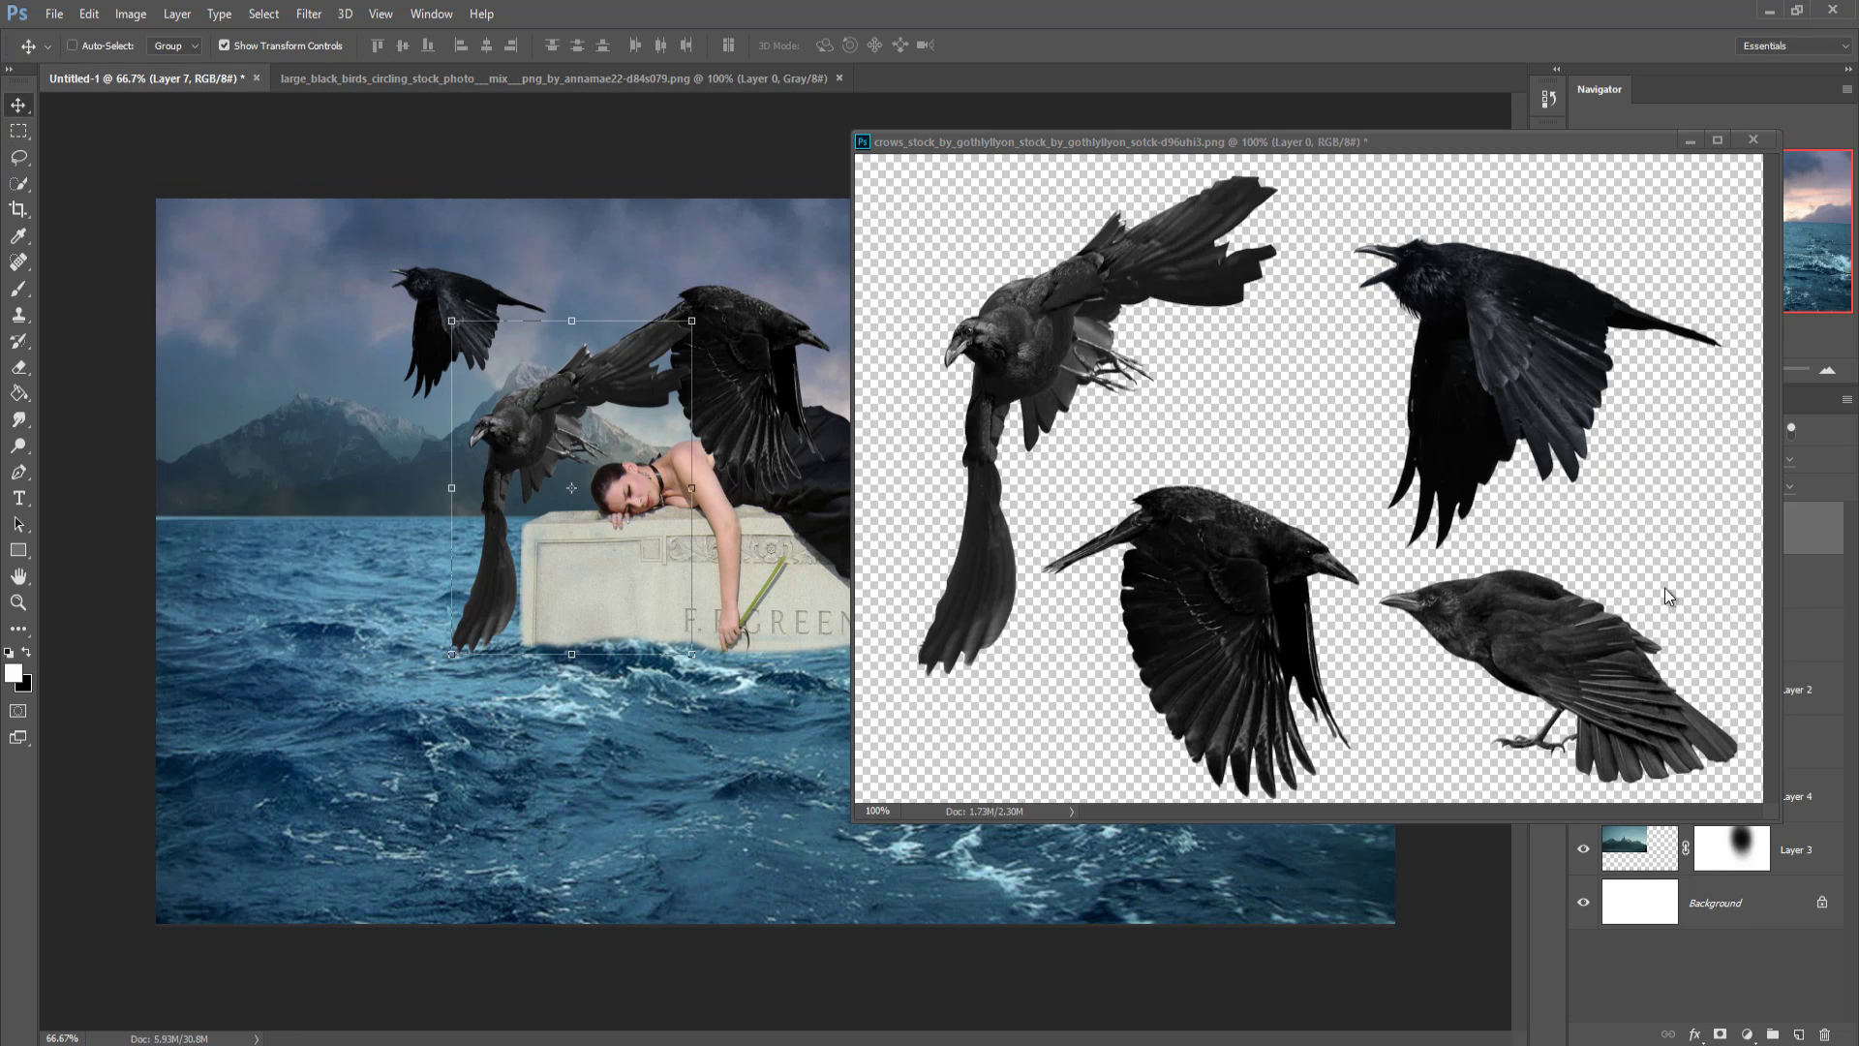
Step: Lasso the bottom-right crow, drag it low over the waves, and minimize the crows window
left_click(1530, 536)
key("l")
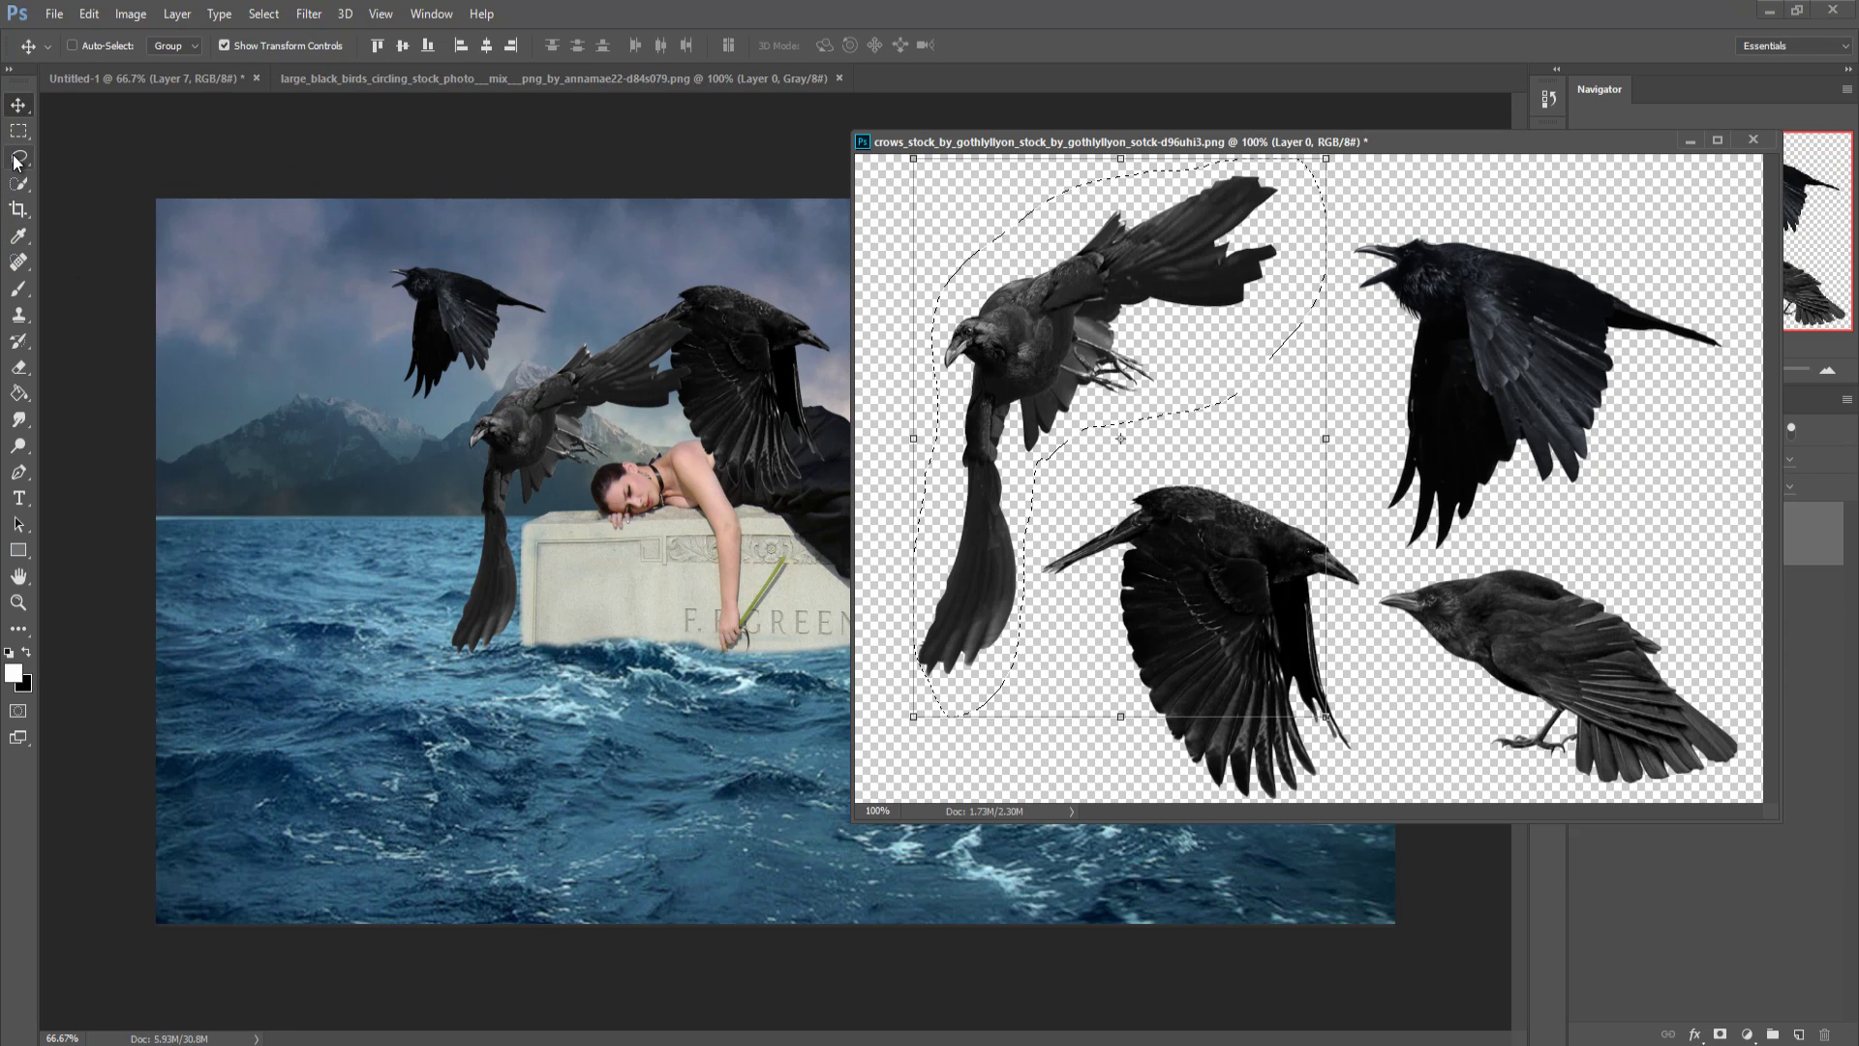
left_click_drag(1529, 537, 1419, 565)
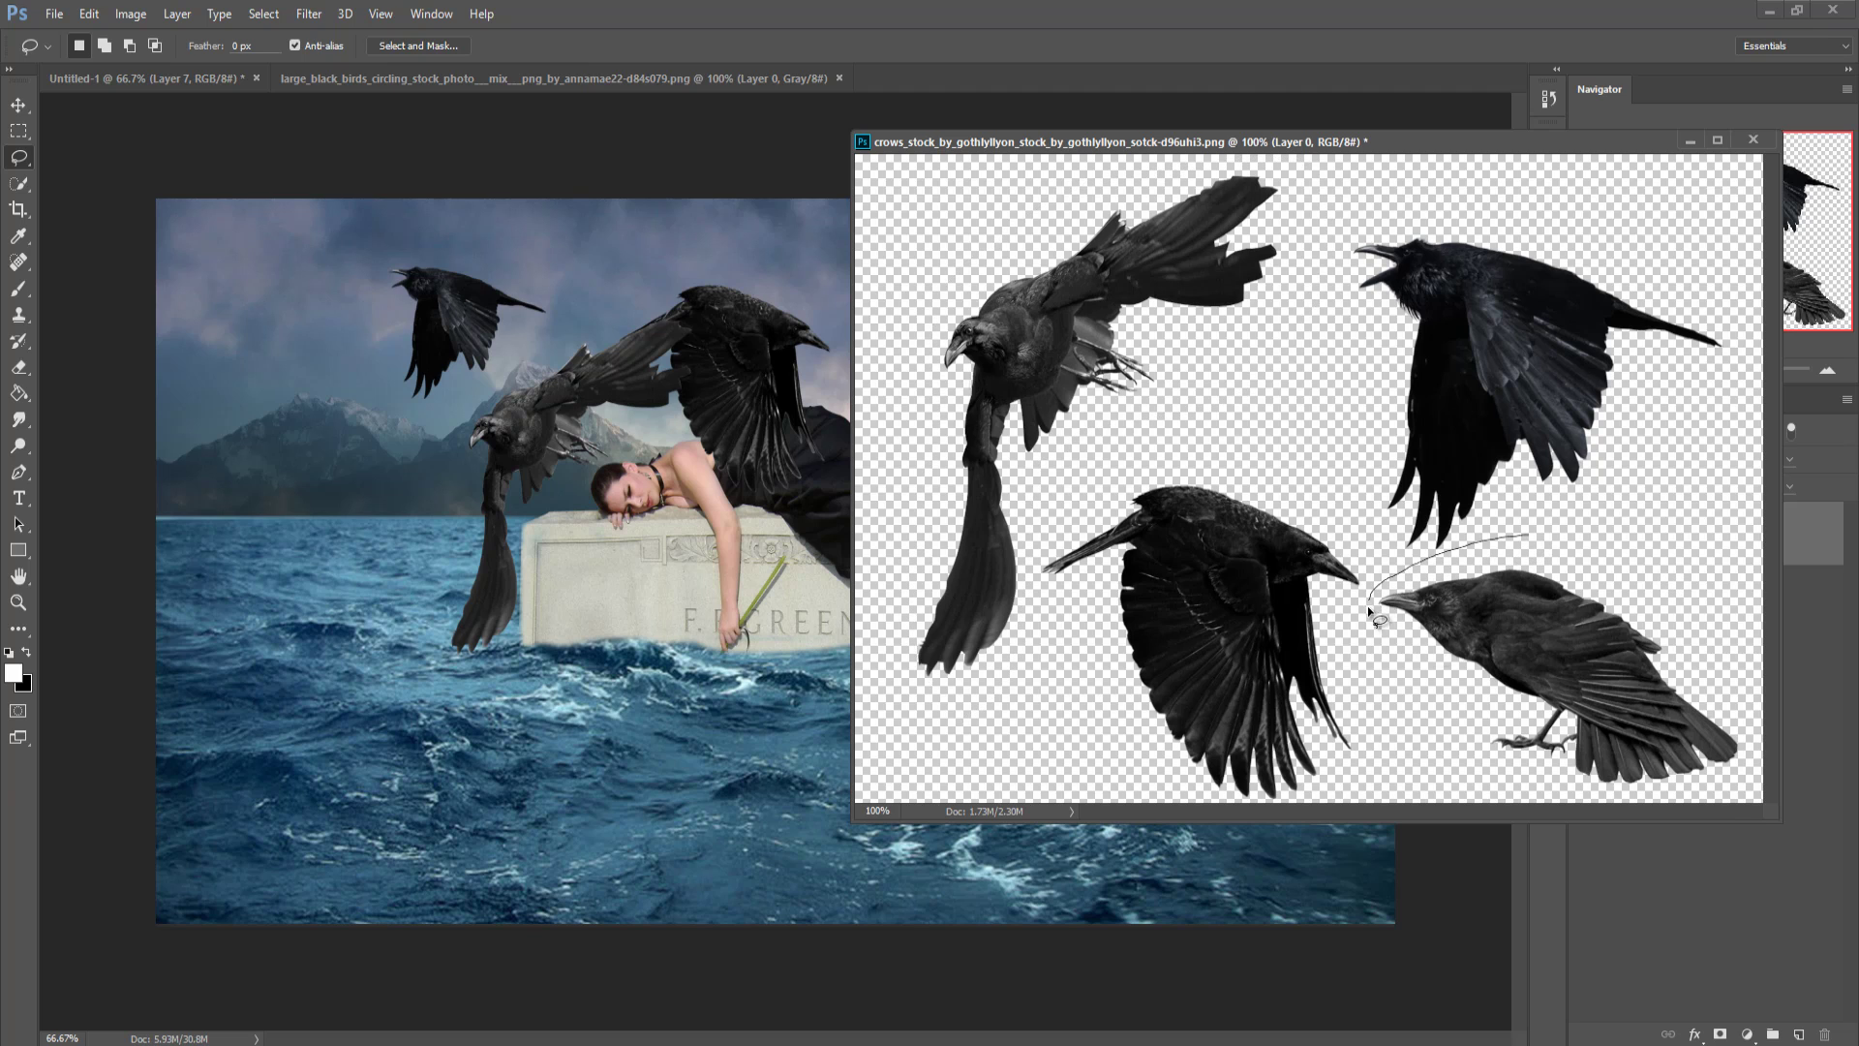
mouse_move(1575, 799)
left_mouse_down()
mouse_move(1710, 798)
mouse_move(1752, 752)
mouse_move(1668, 607)
mouse_move(1530, 538)
left_mouse_up()
left_click(18, 104)
mouse_move(1528, 607)
left_mouse_down()
mouse_move(1107, 624)
mouse_move(647, 714)
left_mouse_up()
left_click(1690, 142)
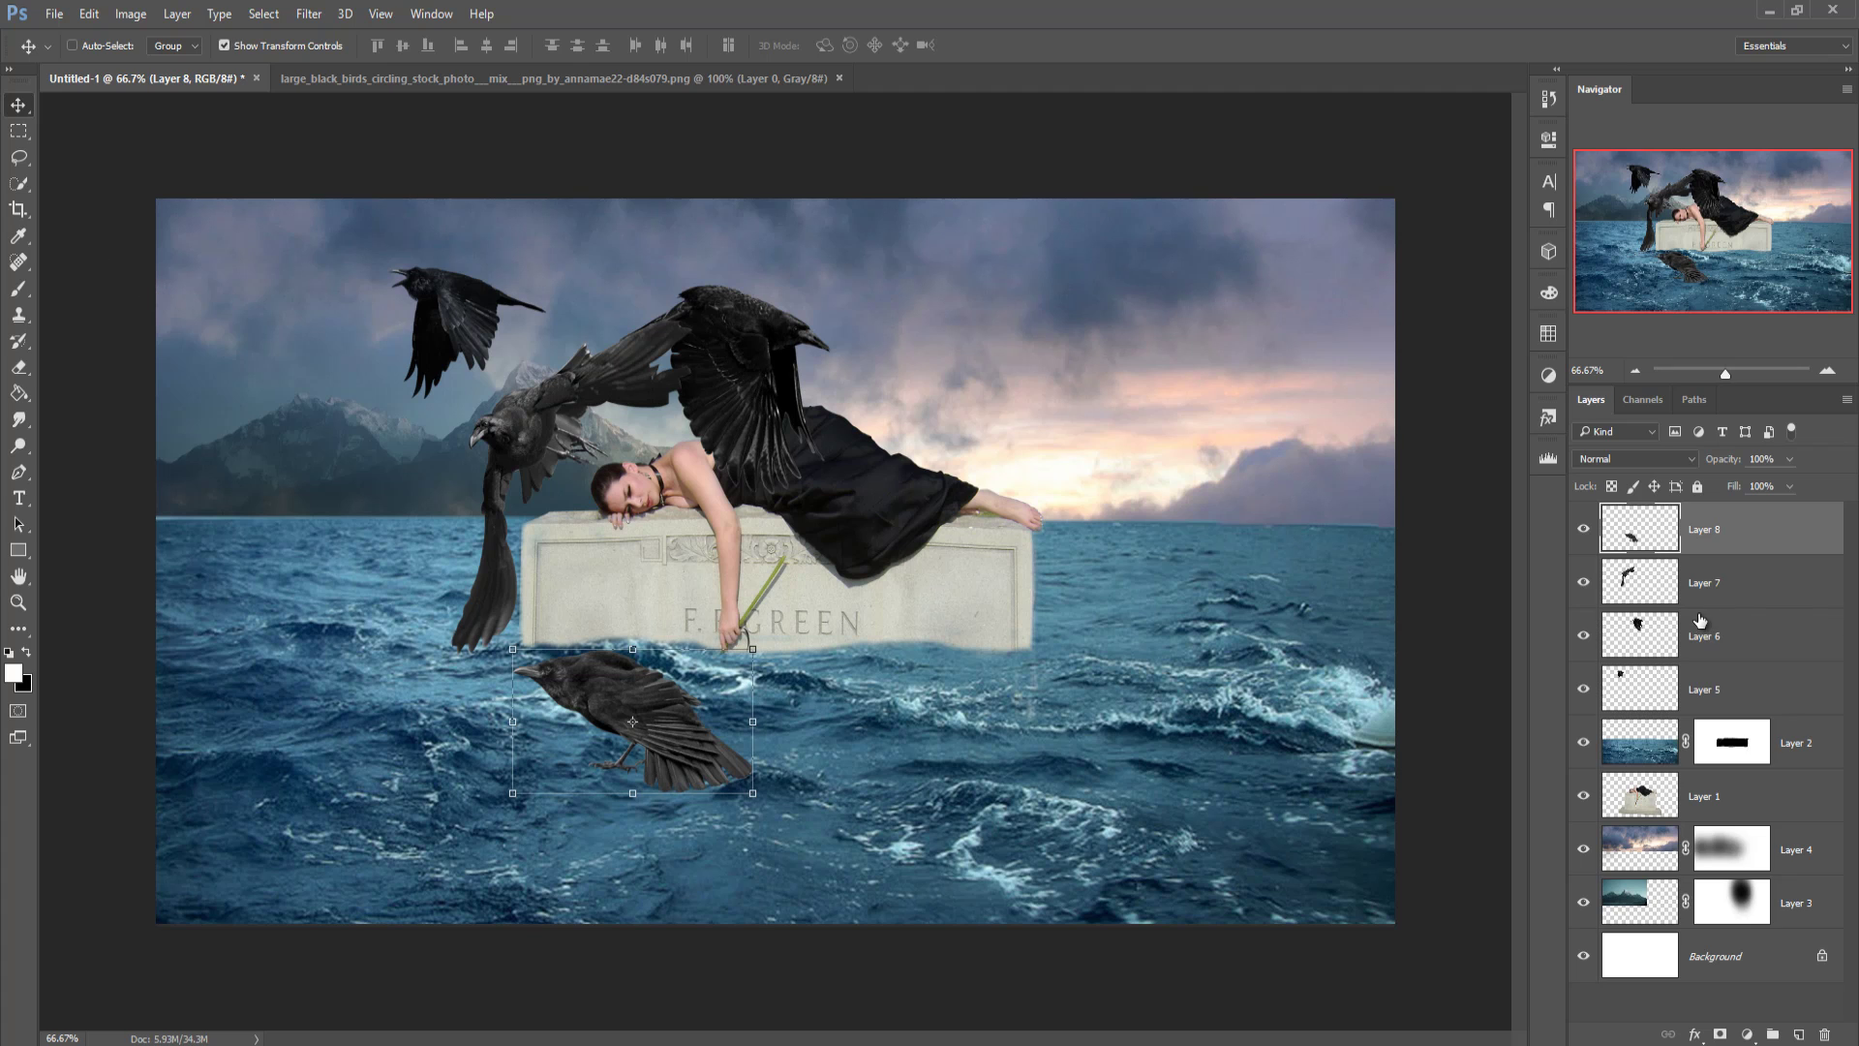
Step: Move the crow into the right sky, flip it horizontally, halve its size and tilt it
left_click(1636, 647)
left_click_drag(763, 339, 1079, 304)
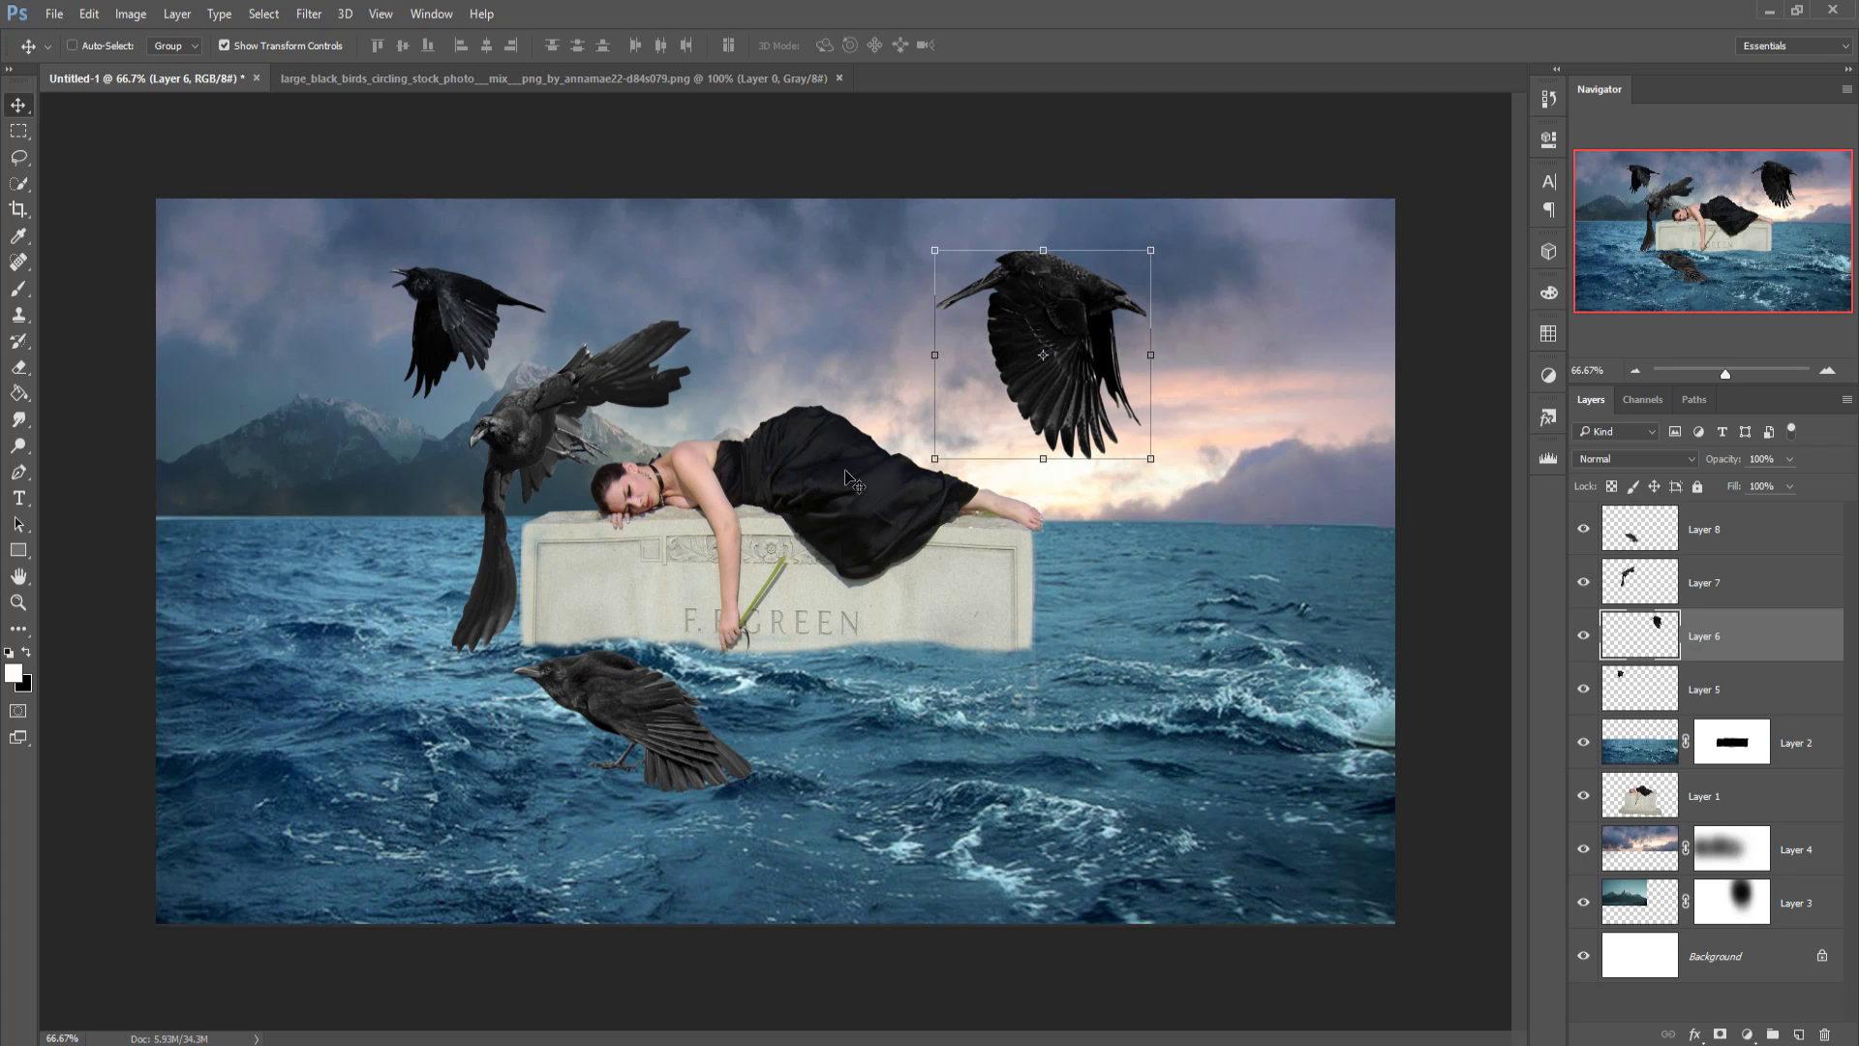
left_click(88, 13)
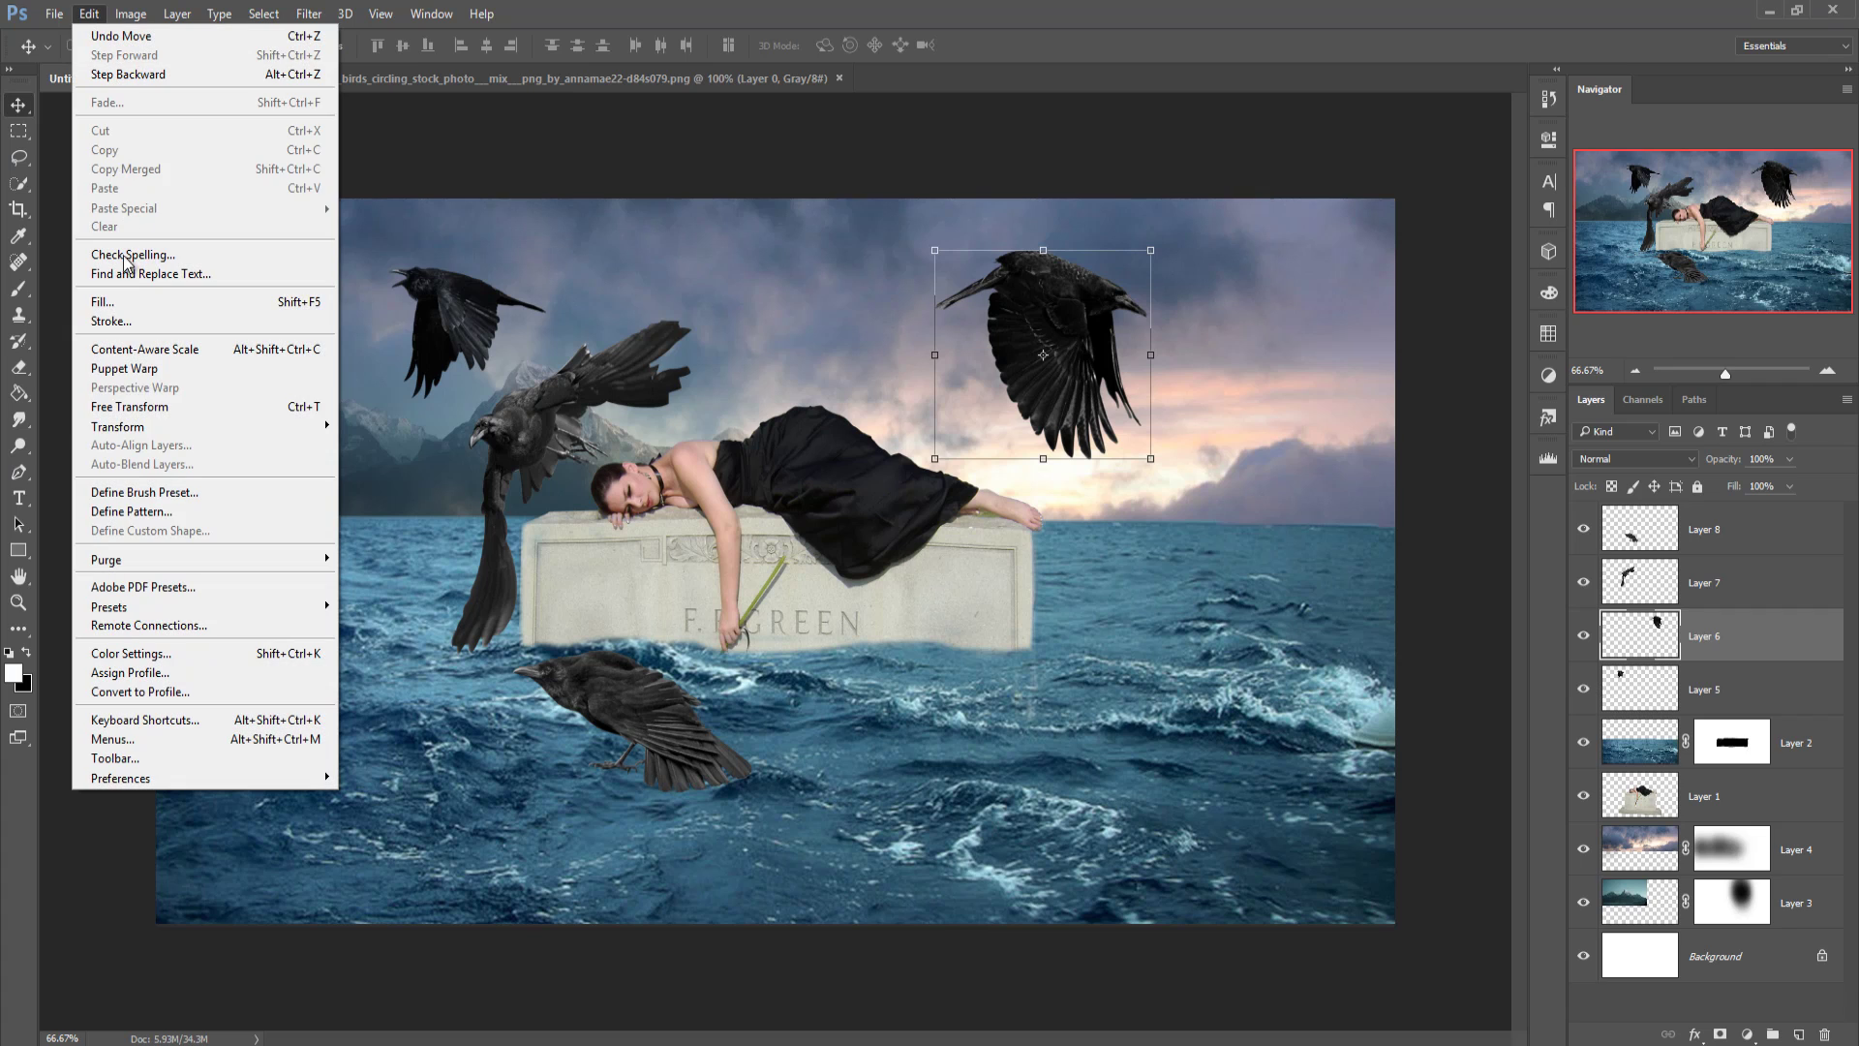
mouse_move(136, 430)
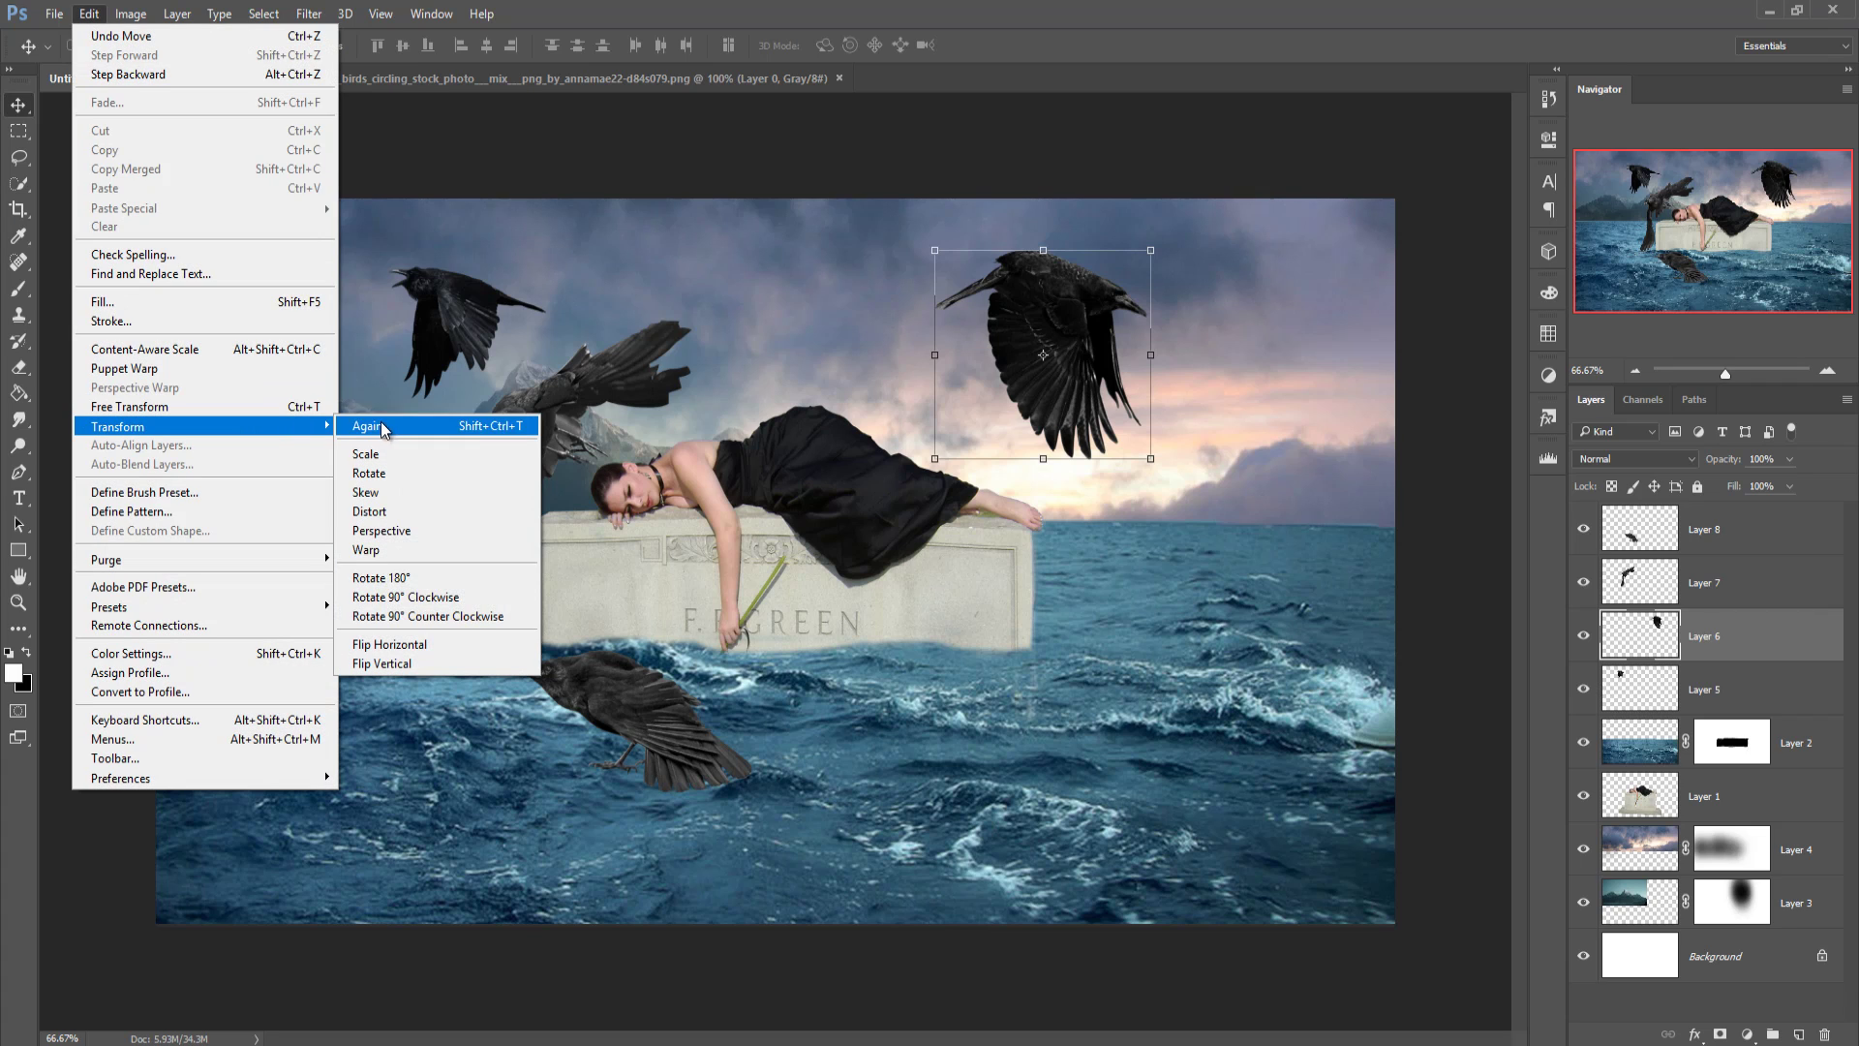
left_click(422, 646)
mouse_move(1152, 247)
left_mouse_down()
mouse_move(1097, 301)
mouse_move(1118, 247)
left_mouse_up()
left_click_drag(1043, 351, 993, 301)
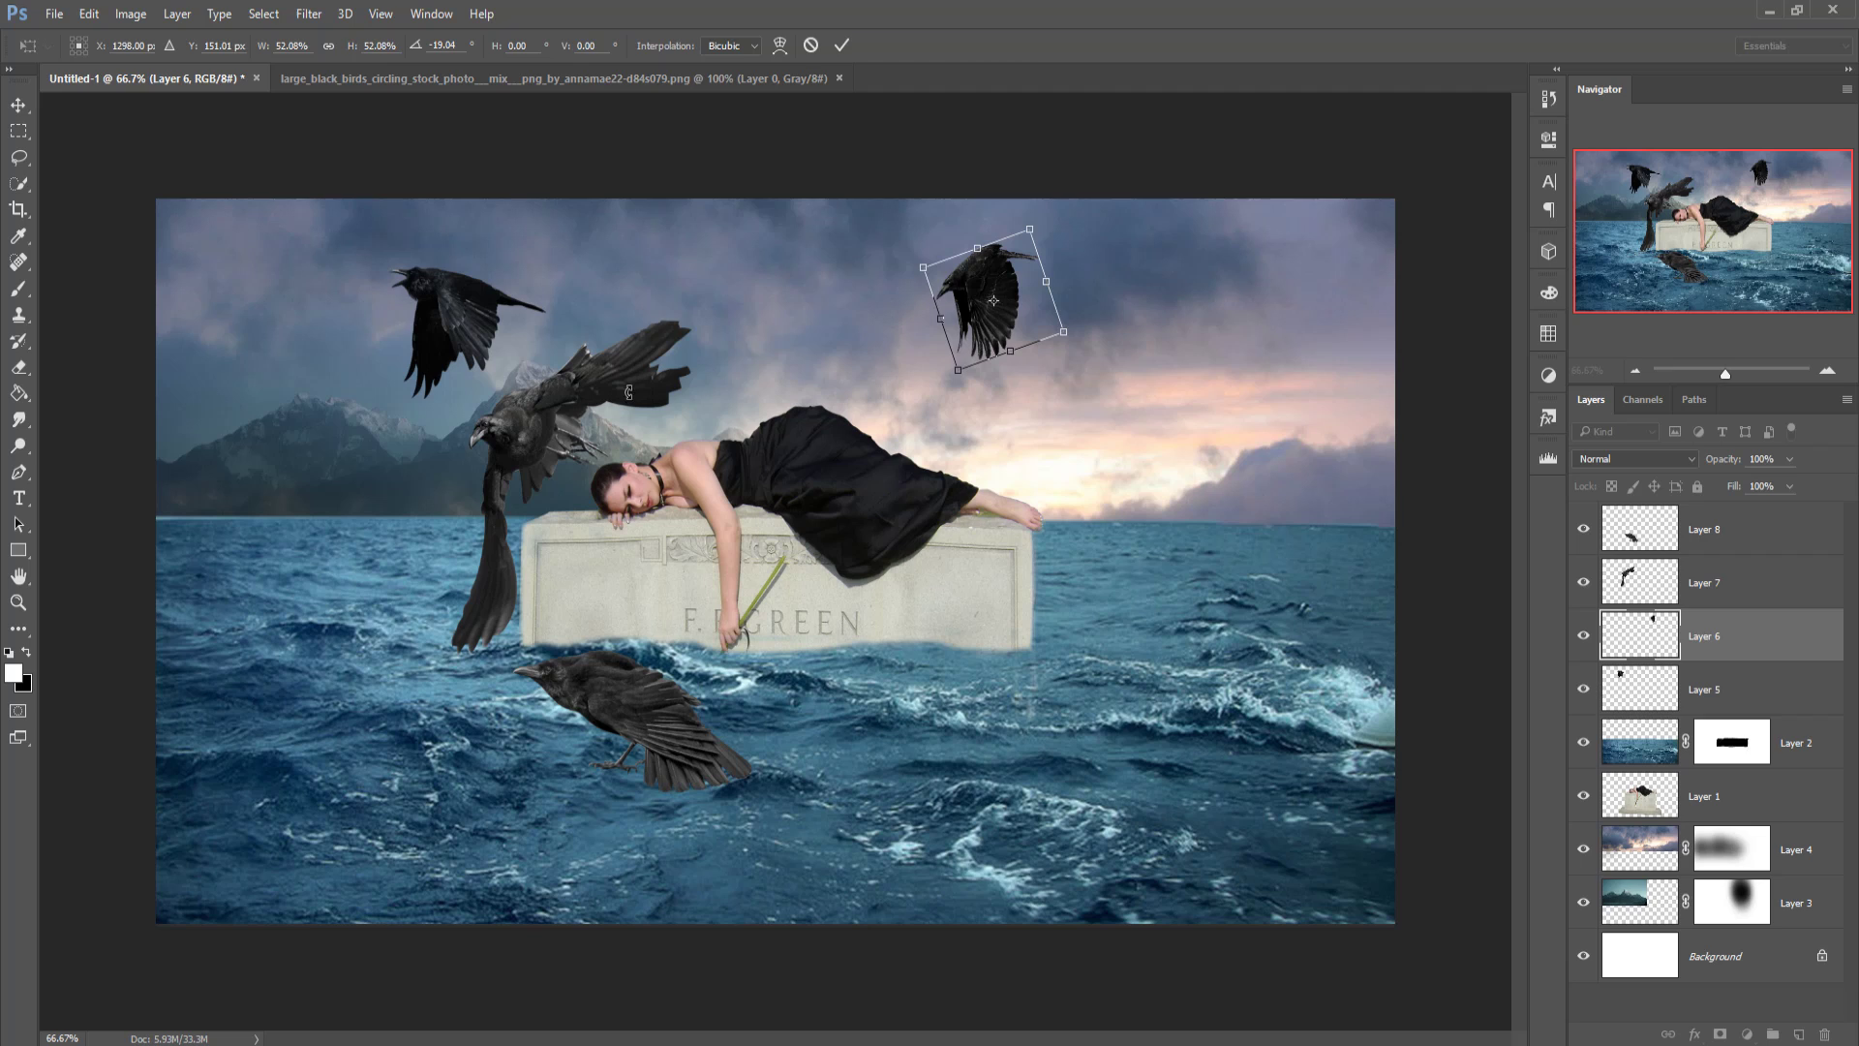
left_click(842, 44)
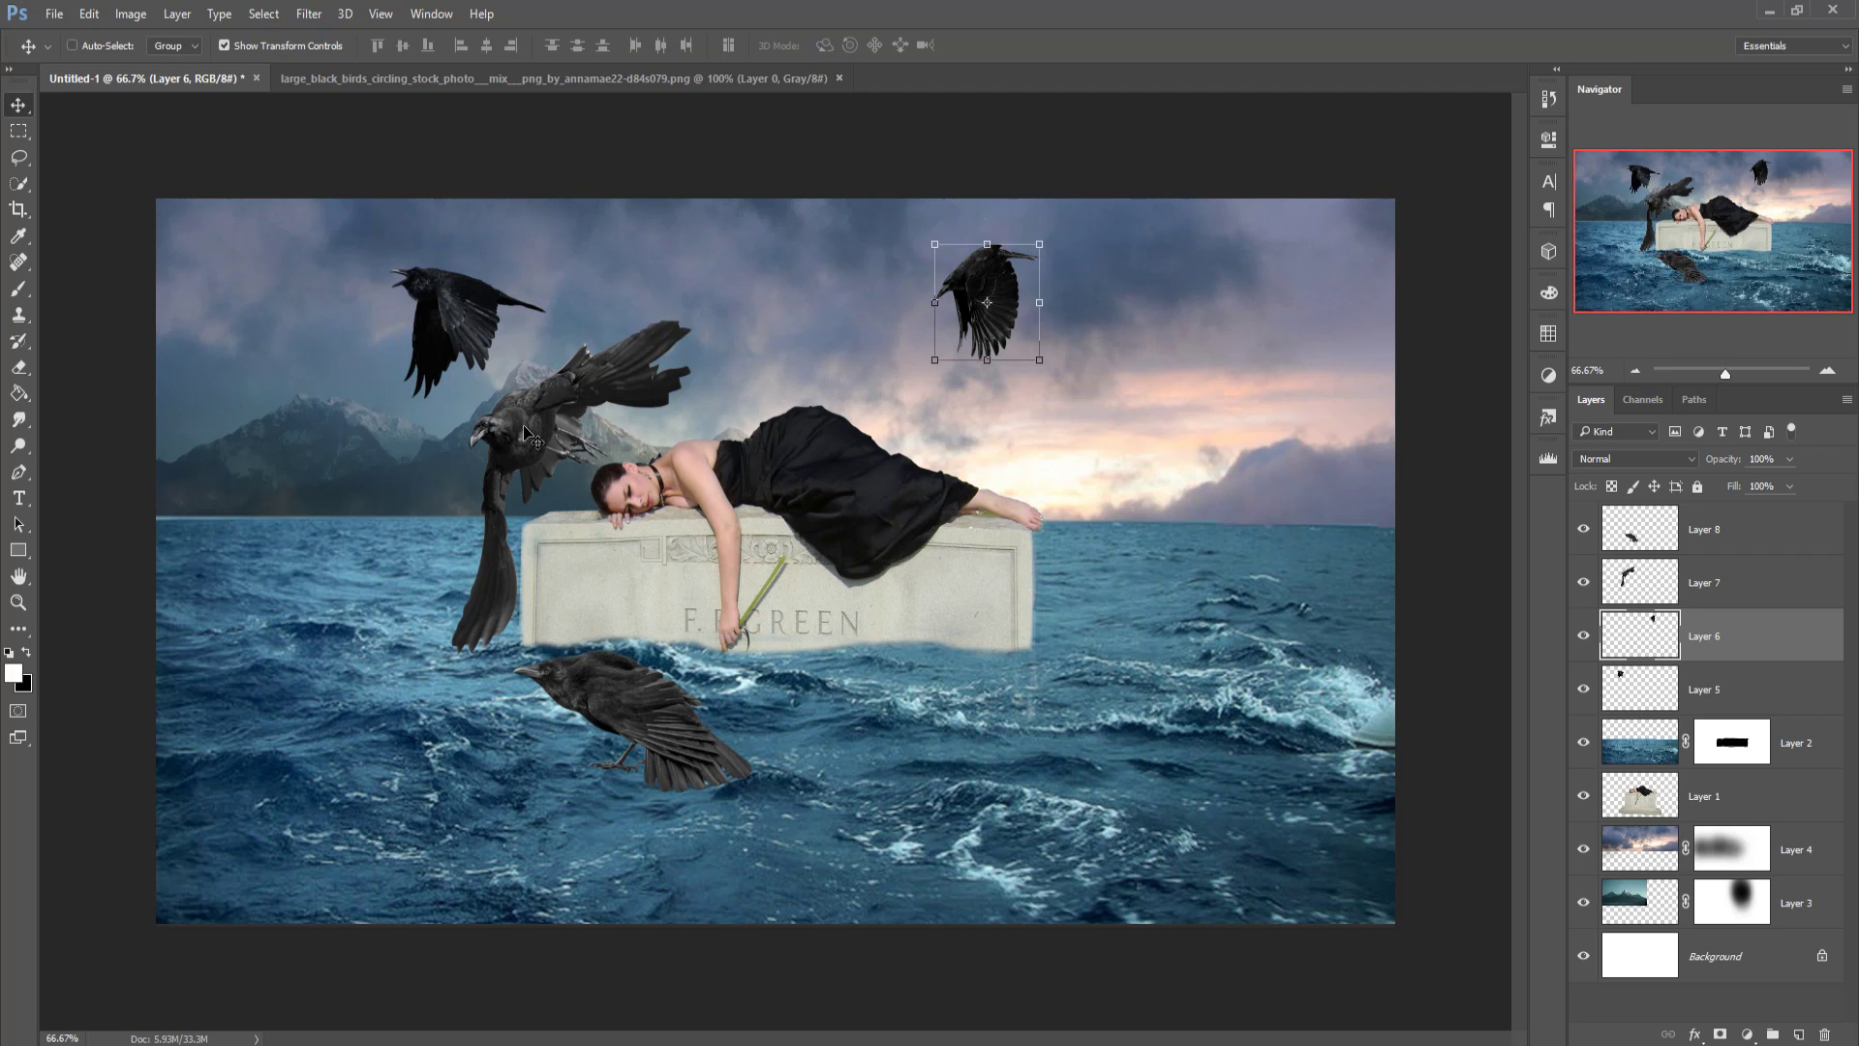
key("Down")
key("Down")
key("Down")
key("Down")
key("Down")
key("Right")
key("Right")
key("Right")
key("Right")
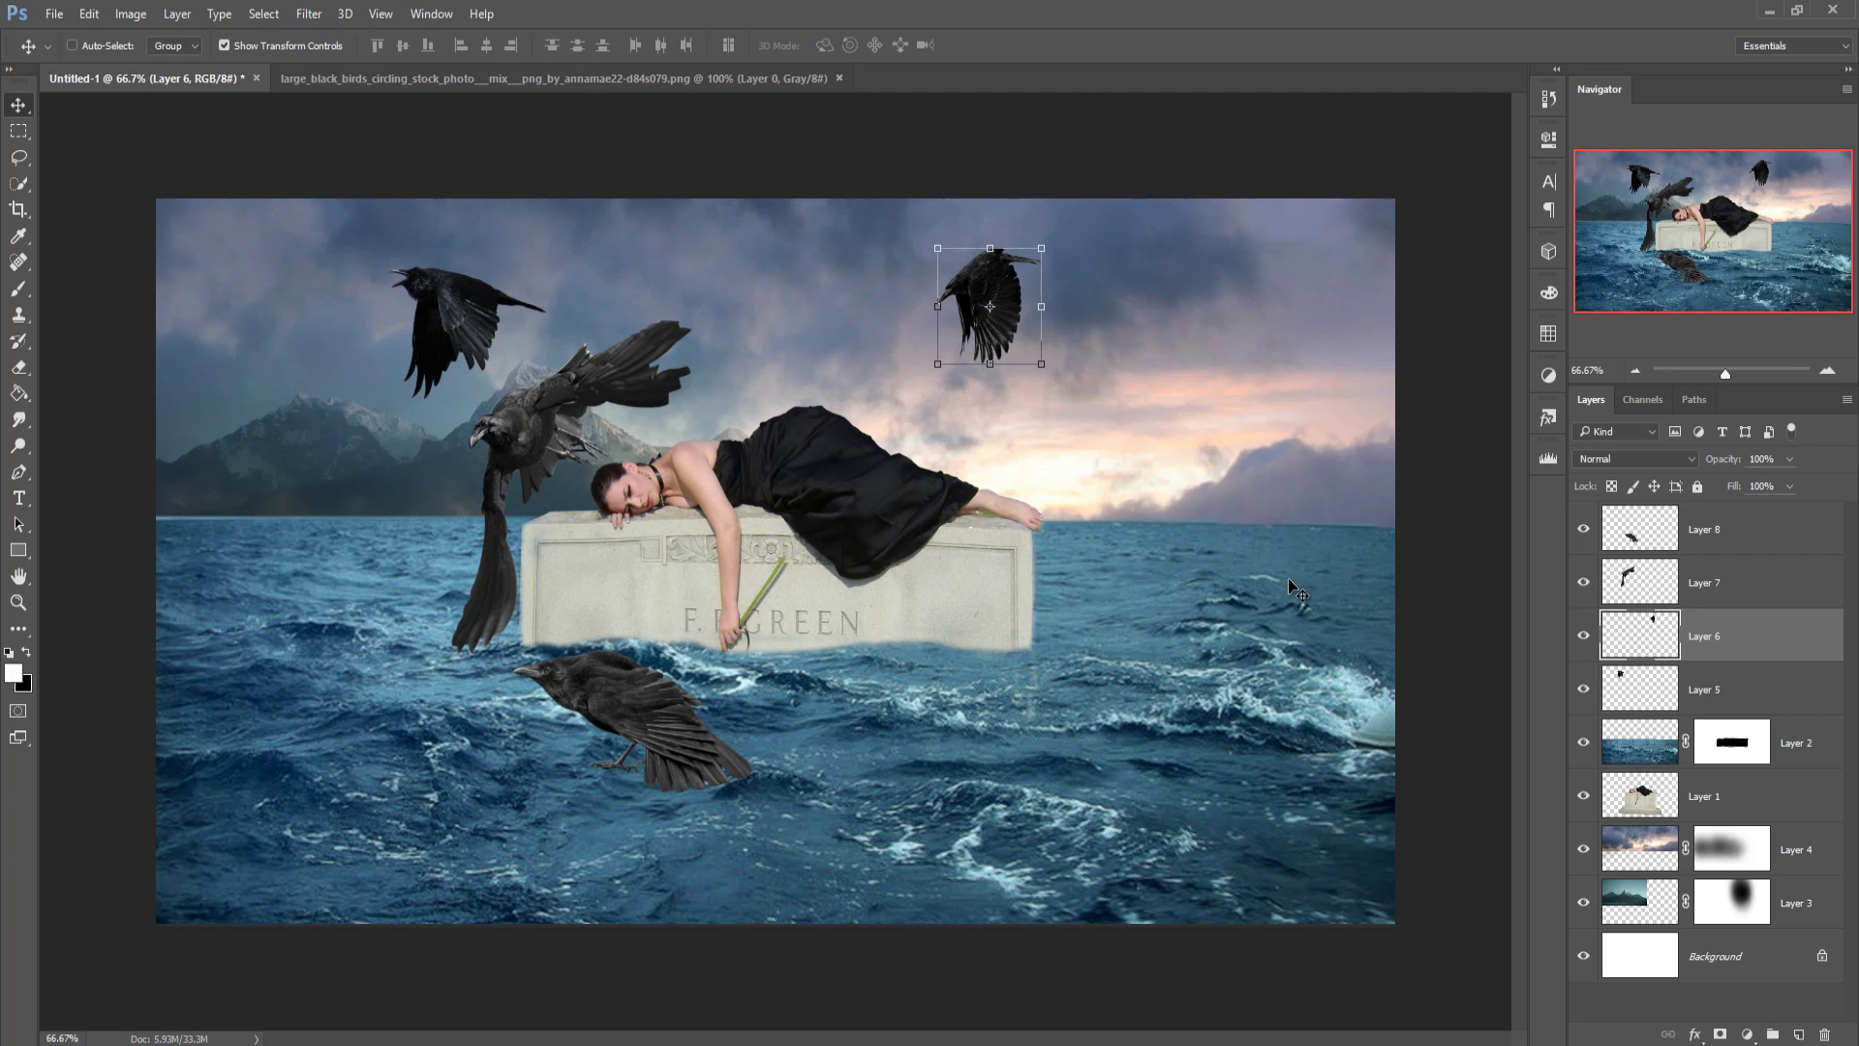
Step: Enlarge the large left crow slightly and reposition it lower-left
left_click(1653, 595)
left_click_drag(574, 411, 434, 521)
key("ctrl+t")
left_click_drag(565, 424, 598, 431)
left_click_drag(458, 476, 490, 465)
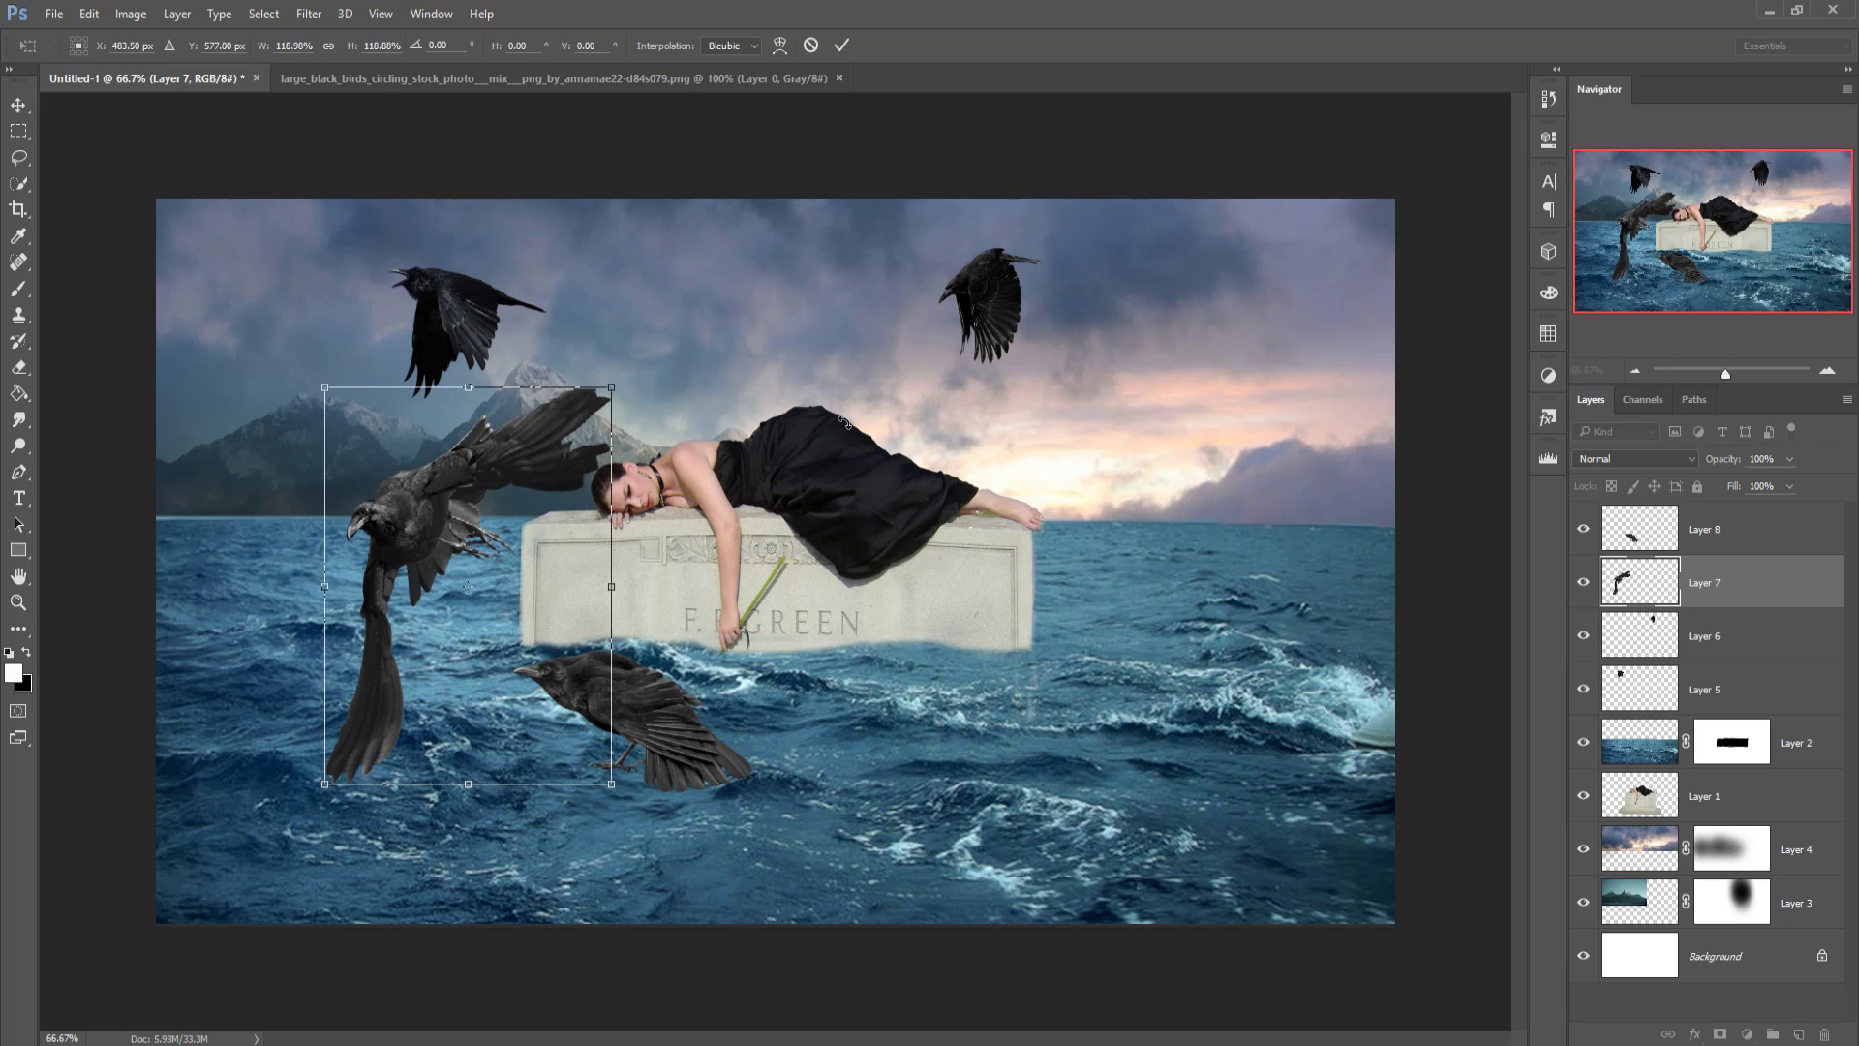
left_click(841, 44)
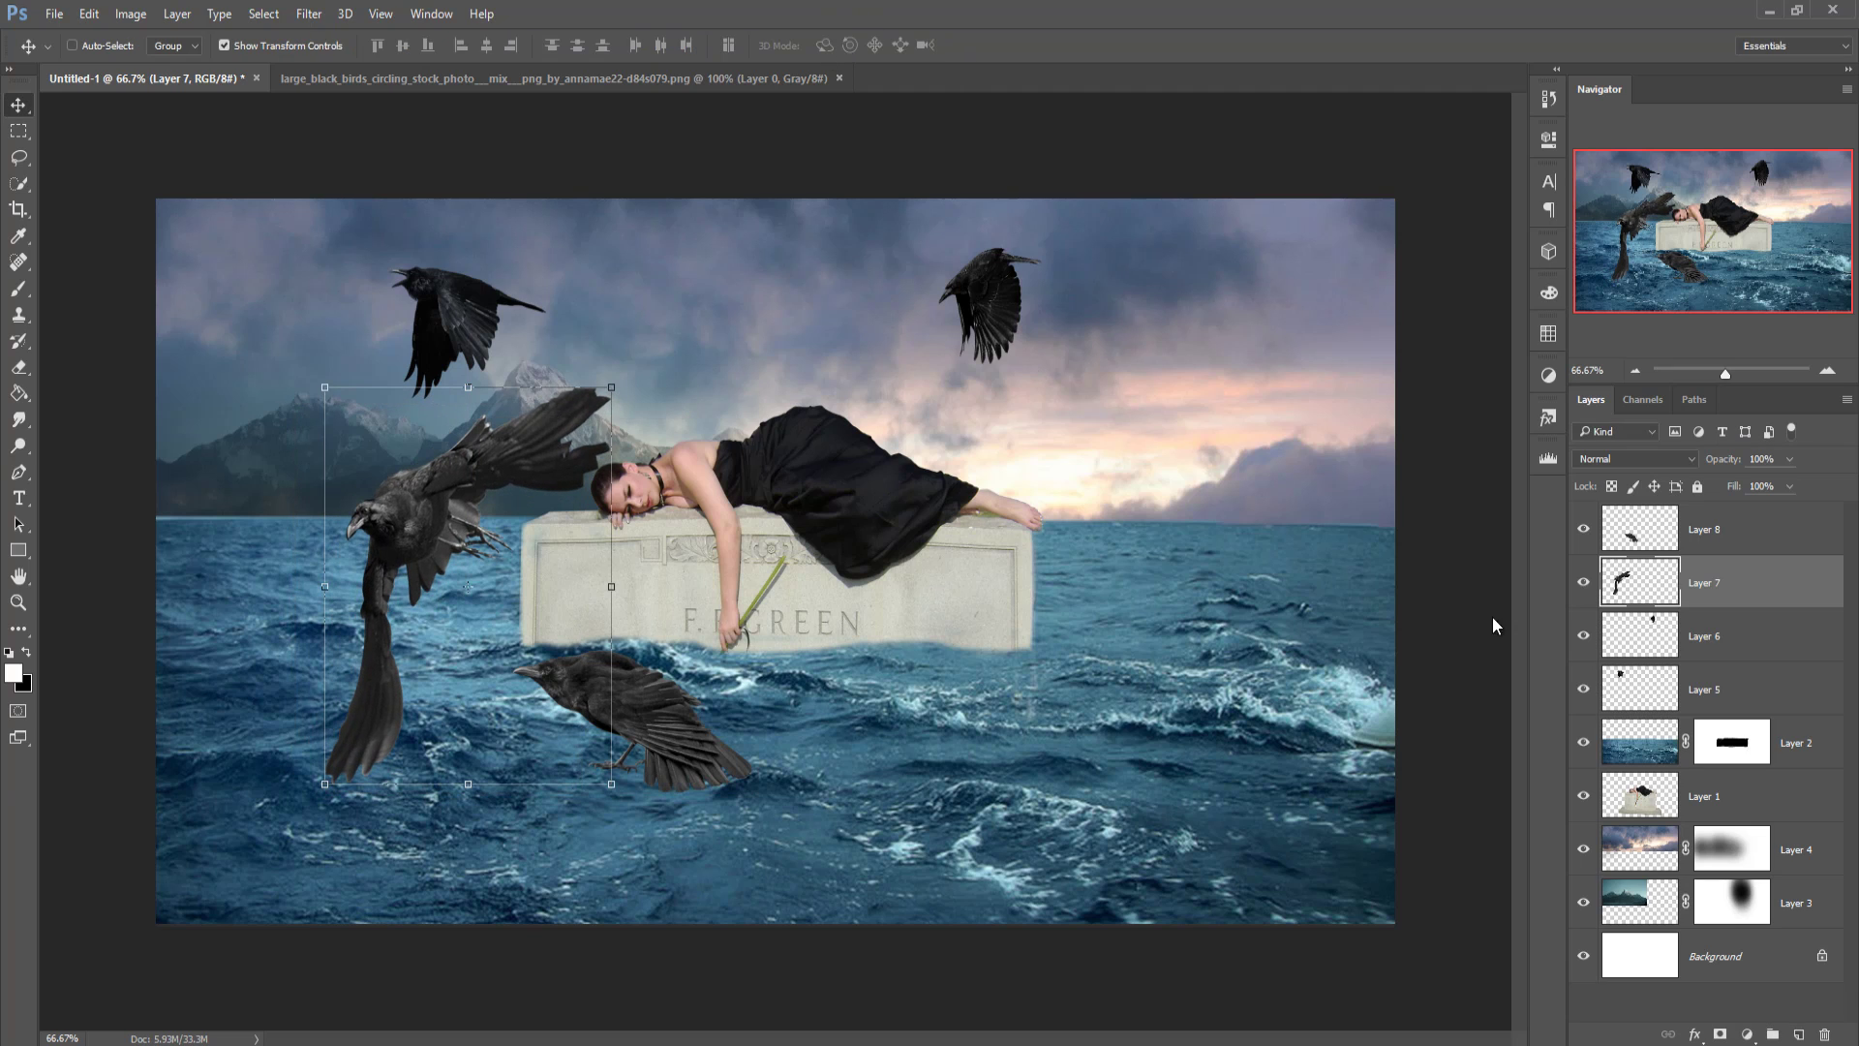
Step: Move the upper-right crow lower in the sky
left_click(1740, 543)
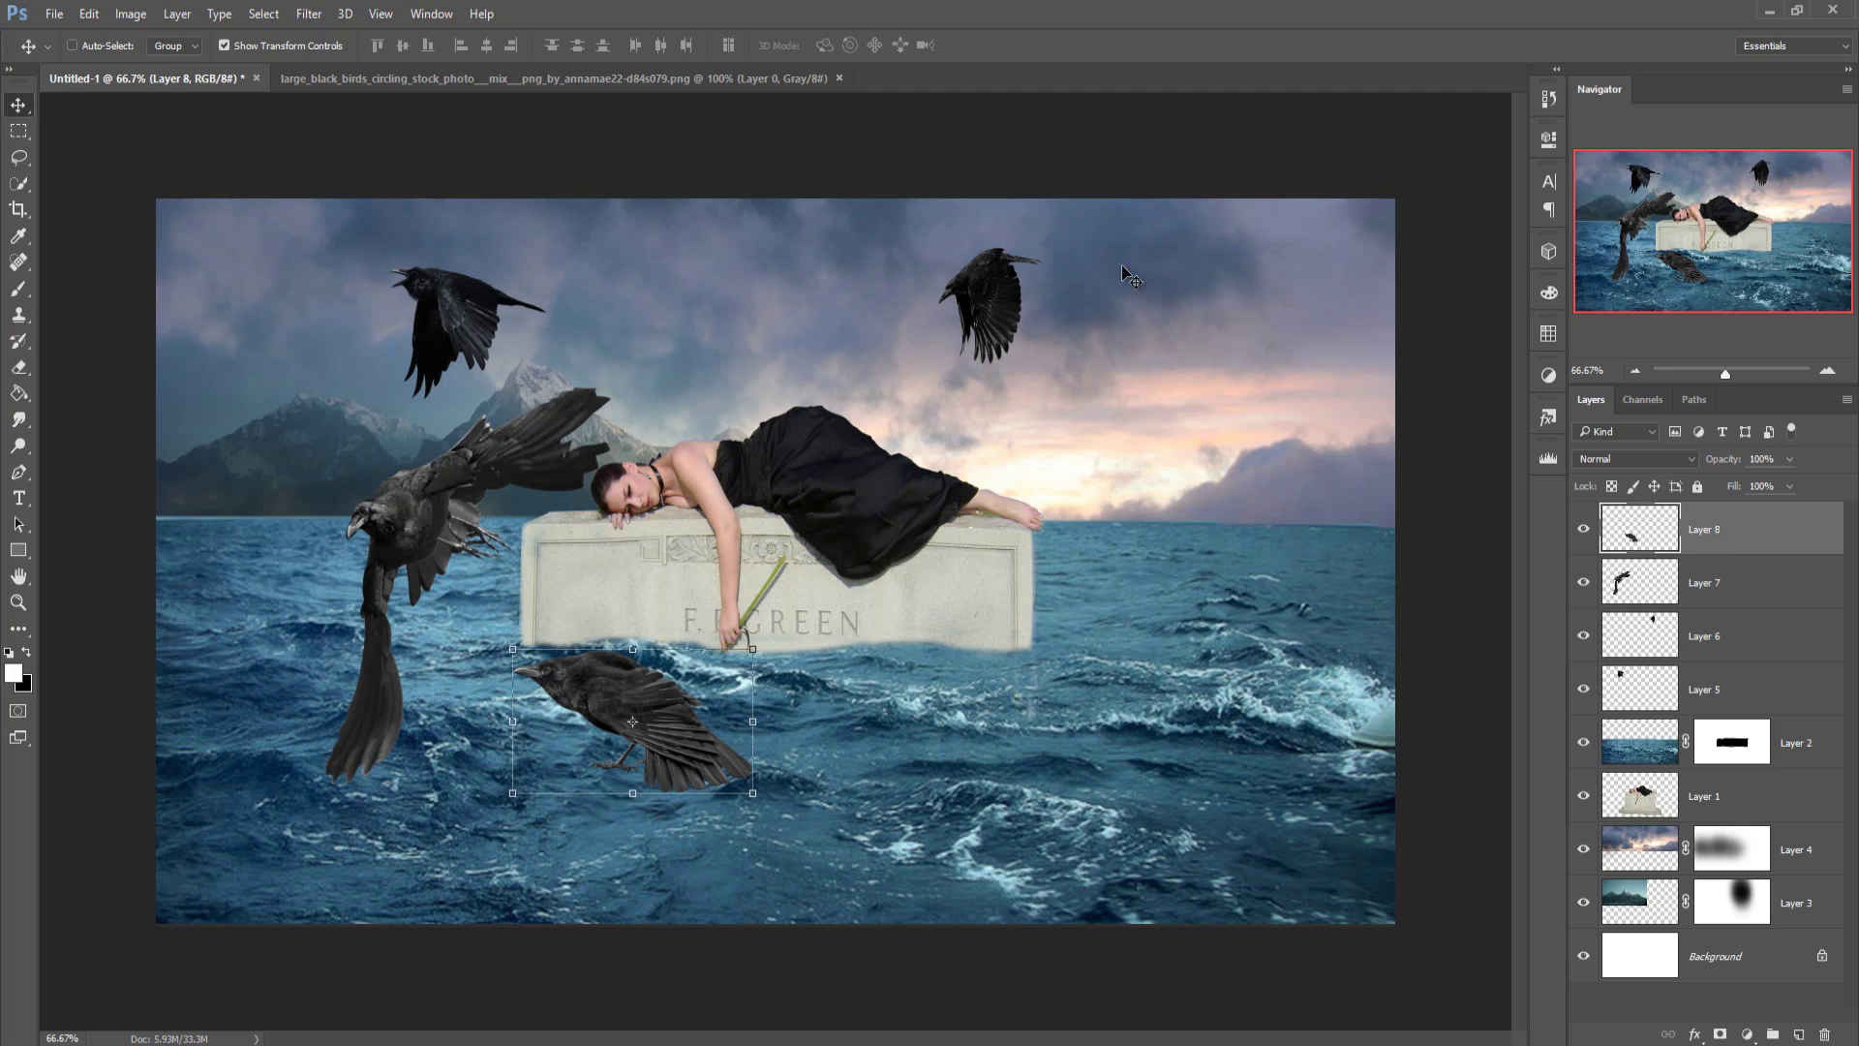
left_click(1710, 622)
left_click_drag(975, 281, 987, 361)
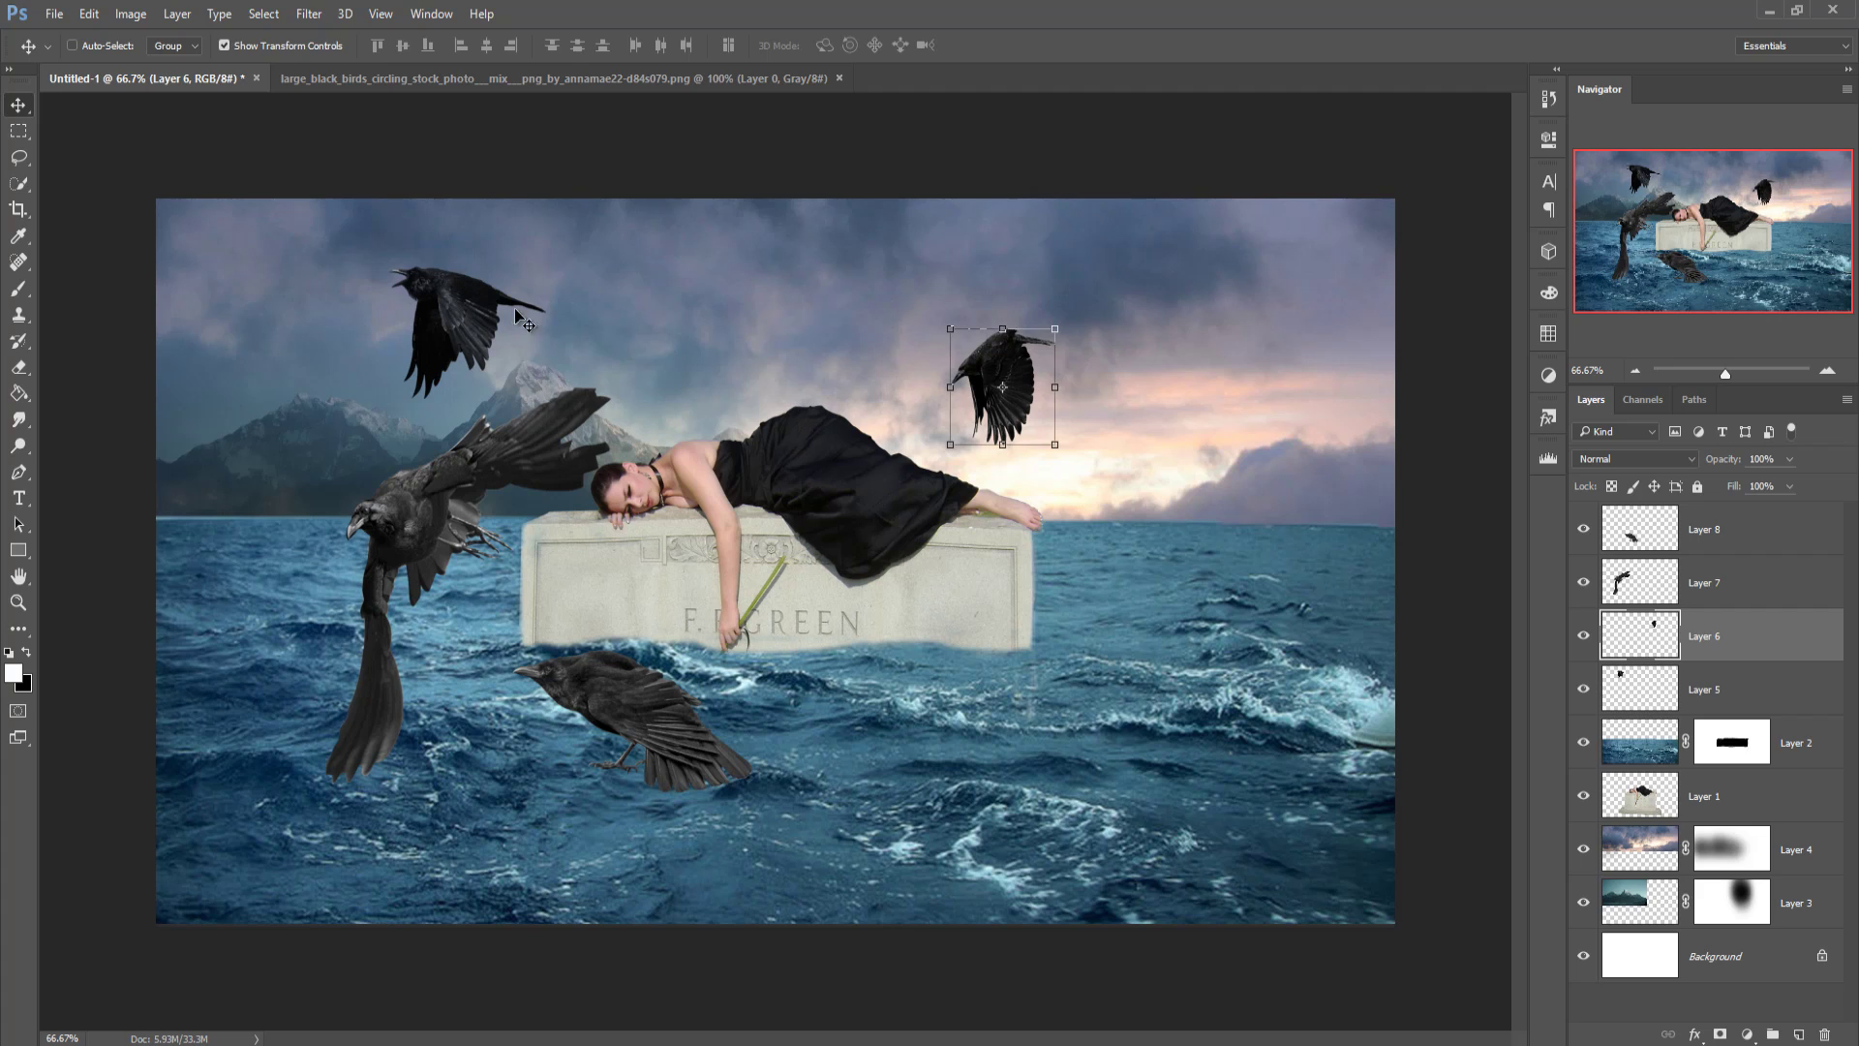
Step: Shrink the lower crow to about 36% and perch it on the woman's dress
left_click(1649, 692)
left_click(1634, 529)
left_click_drag(619, 702, 817, 337)
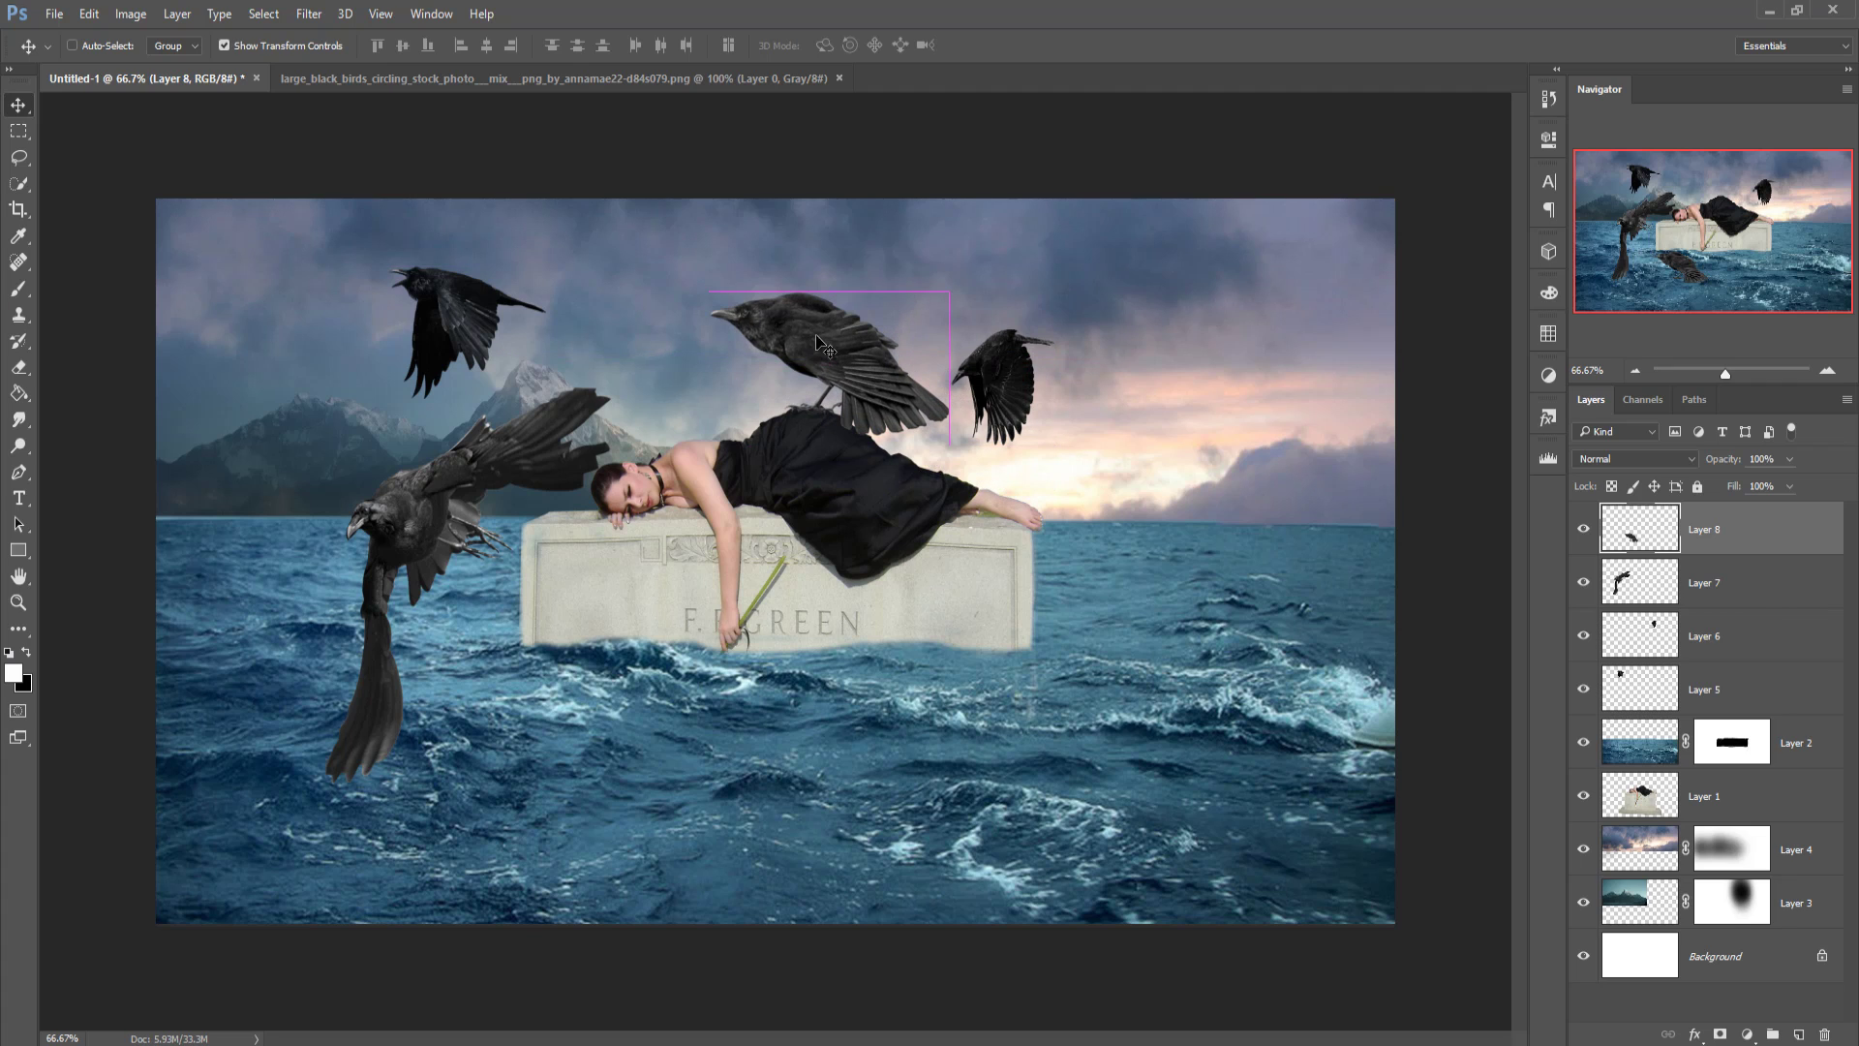
left_click_drag(952, 437, 842, 409)
key("Up")
key("Up")
key("Up")
key("Up")
key("Up")
key("Up")
key("Up")
key("Up")
key("Up")
key("Up")
key("Up")
key("Up")
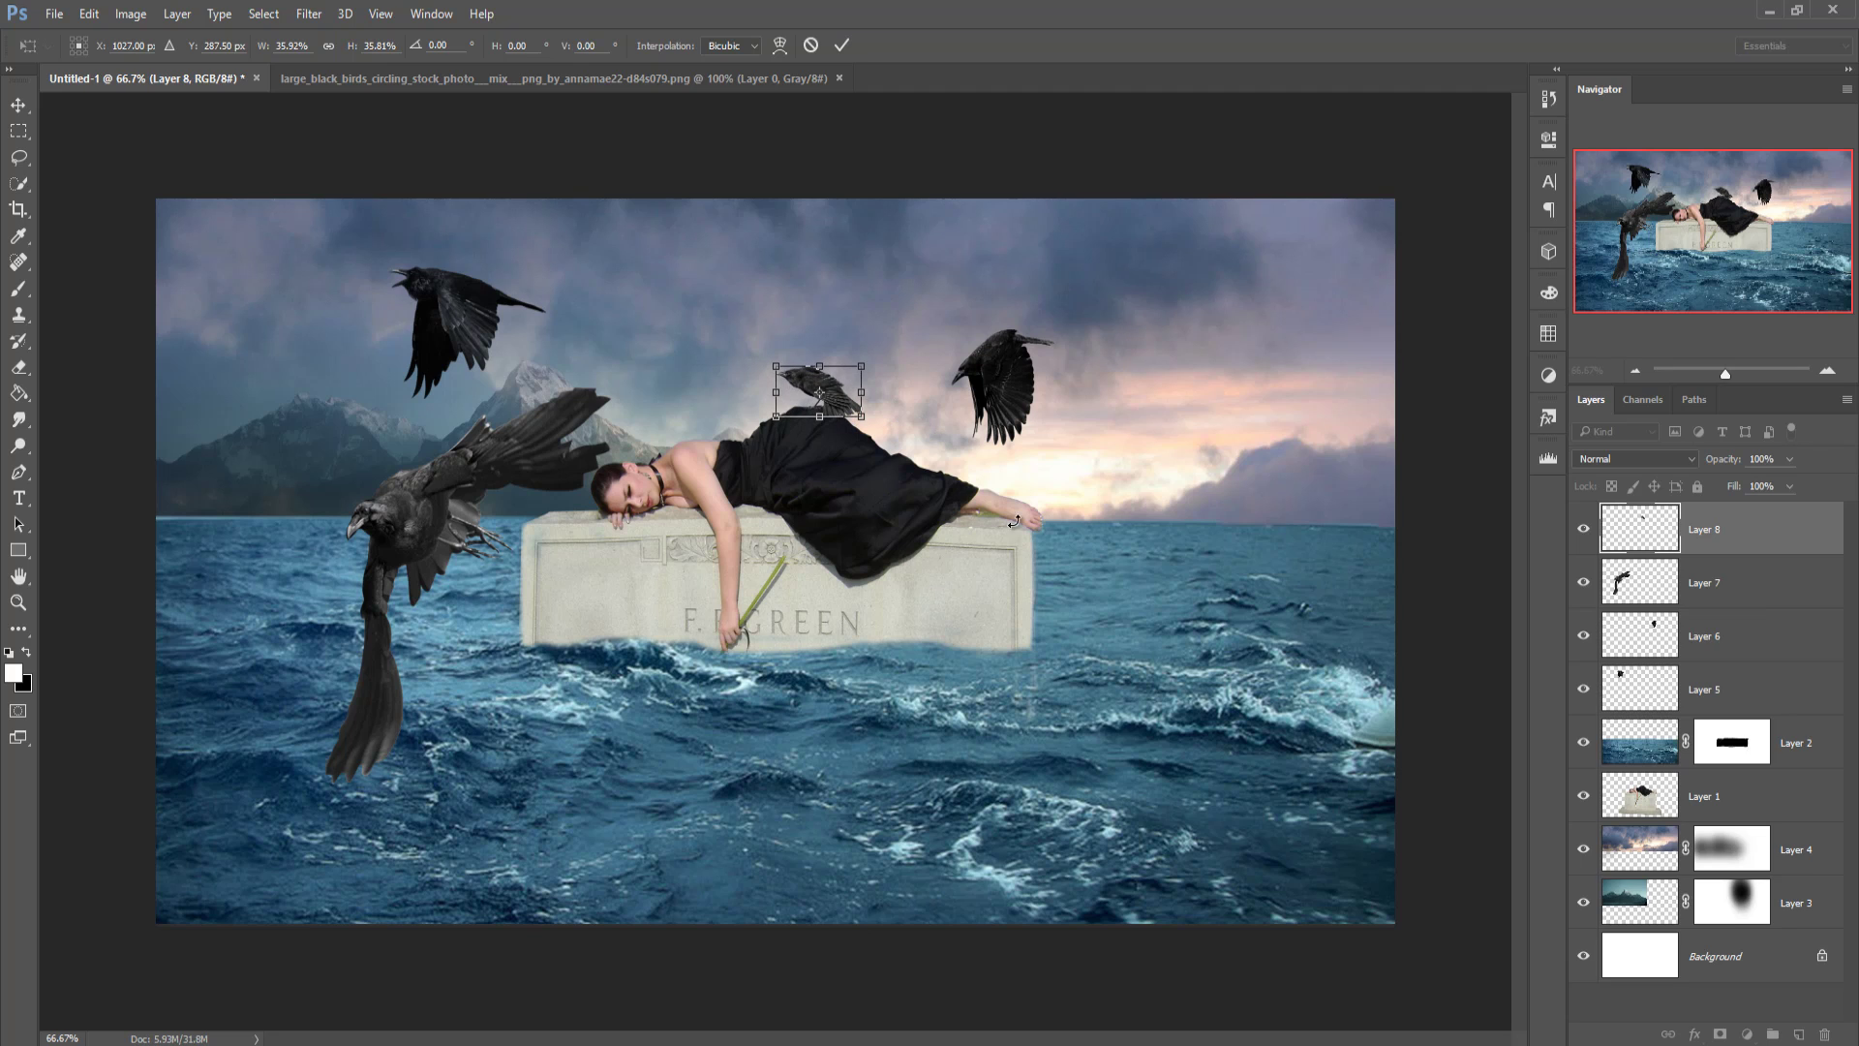
left_click(840, 44)
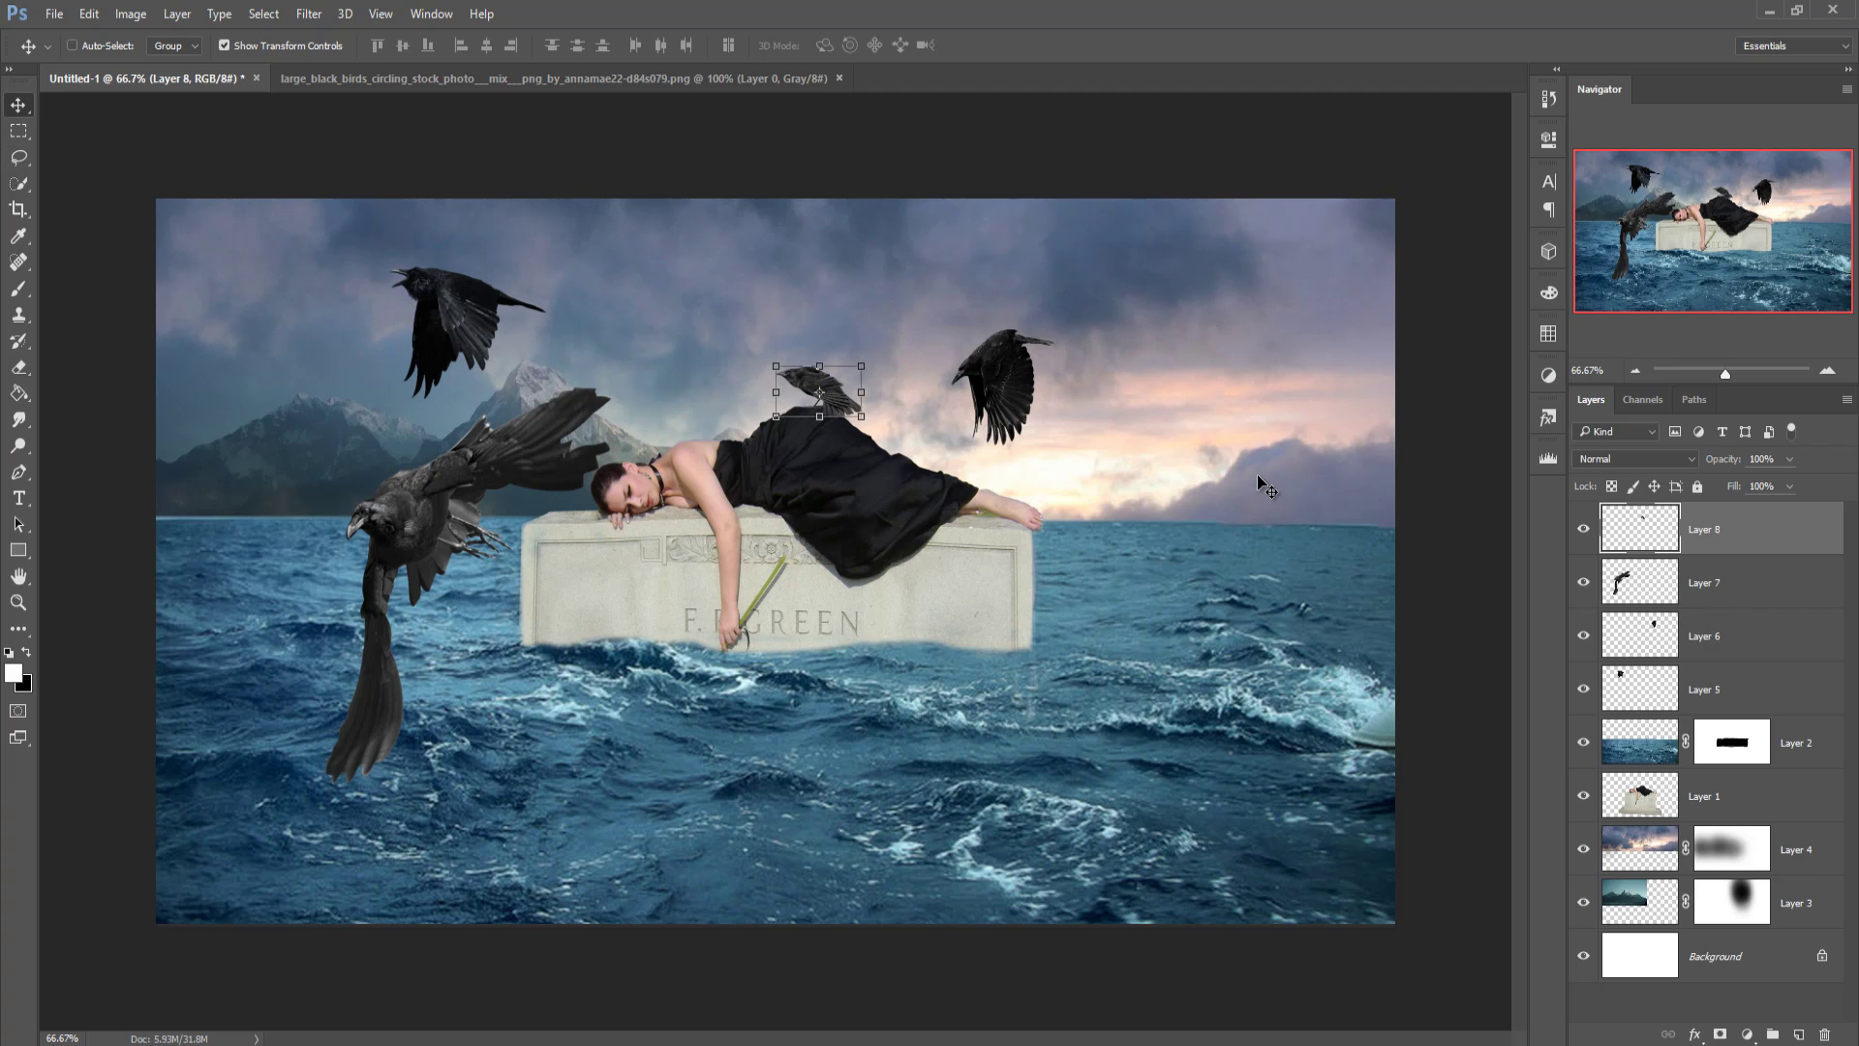
left_click(1828, 859)
Step: On a new Layer 9, paint a white glow behind the woman with a 900px brush at 100% opacity
left_click(1798, 1034)
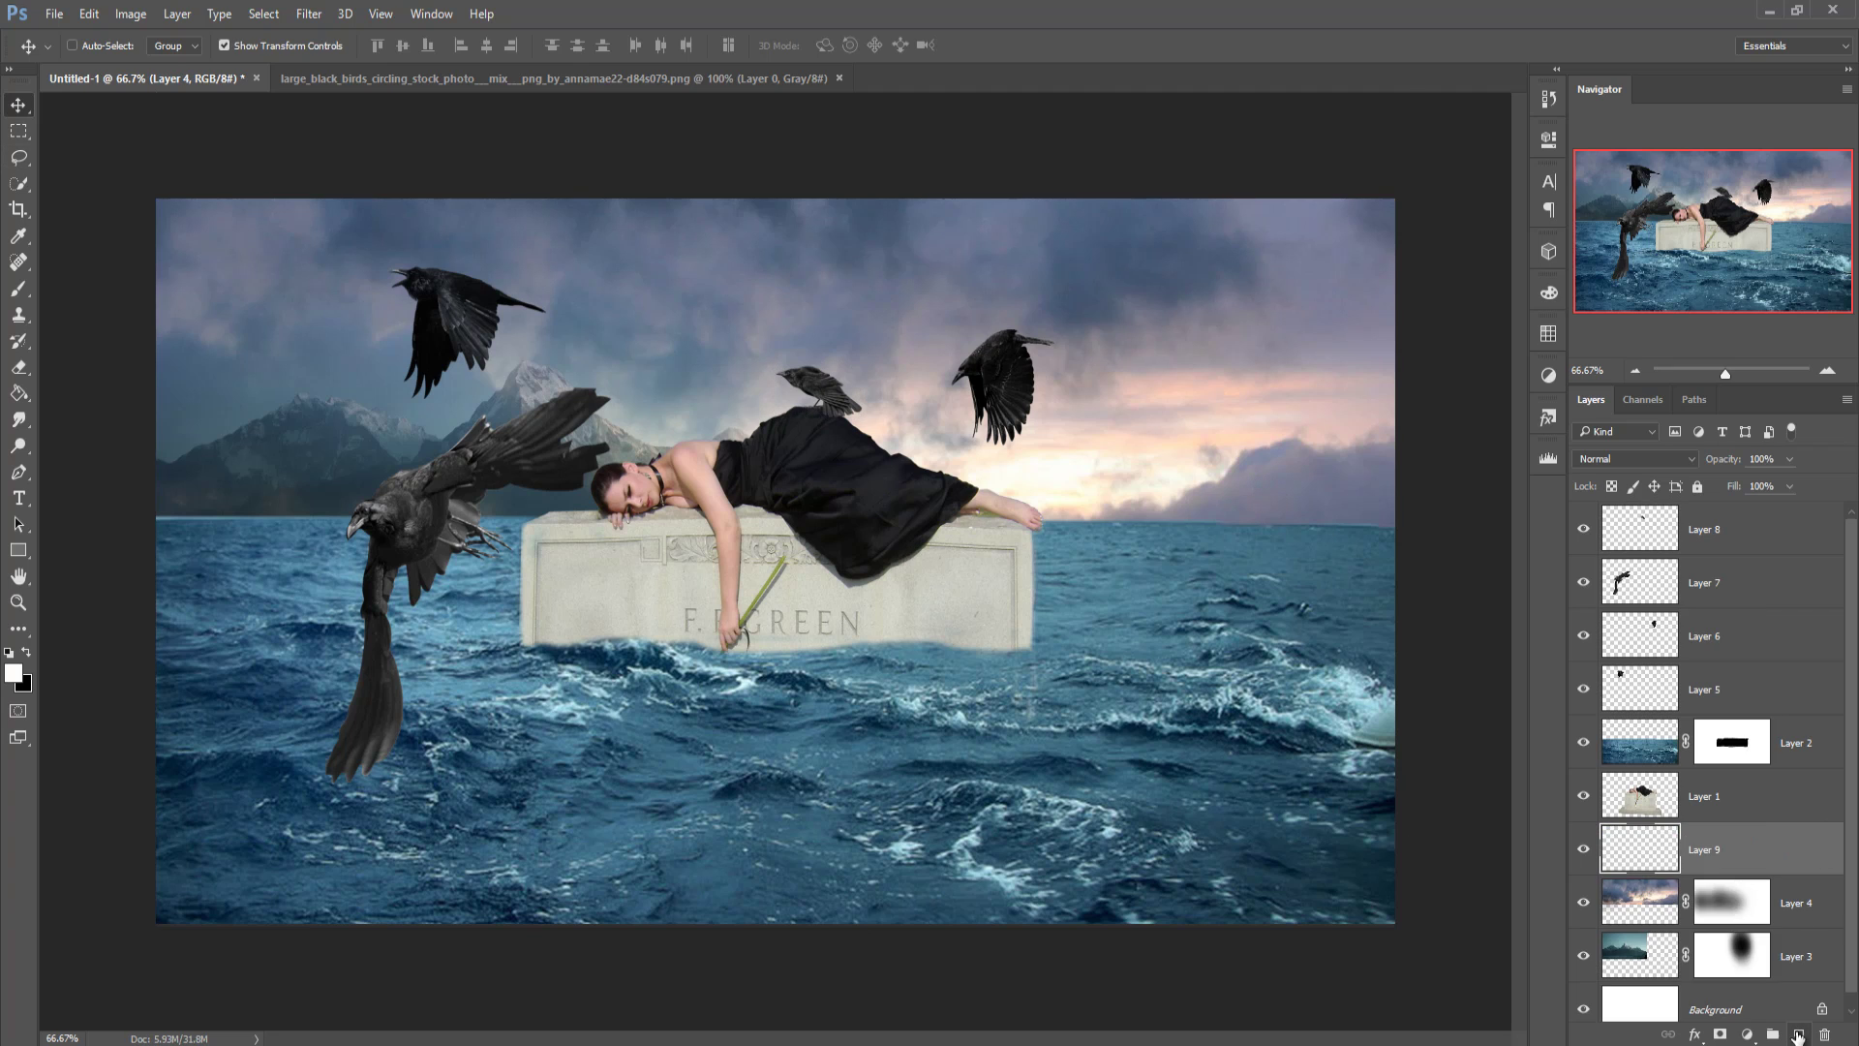
left_click(14, 292)
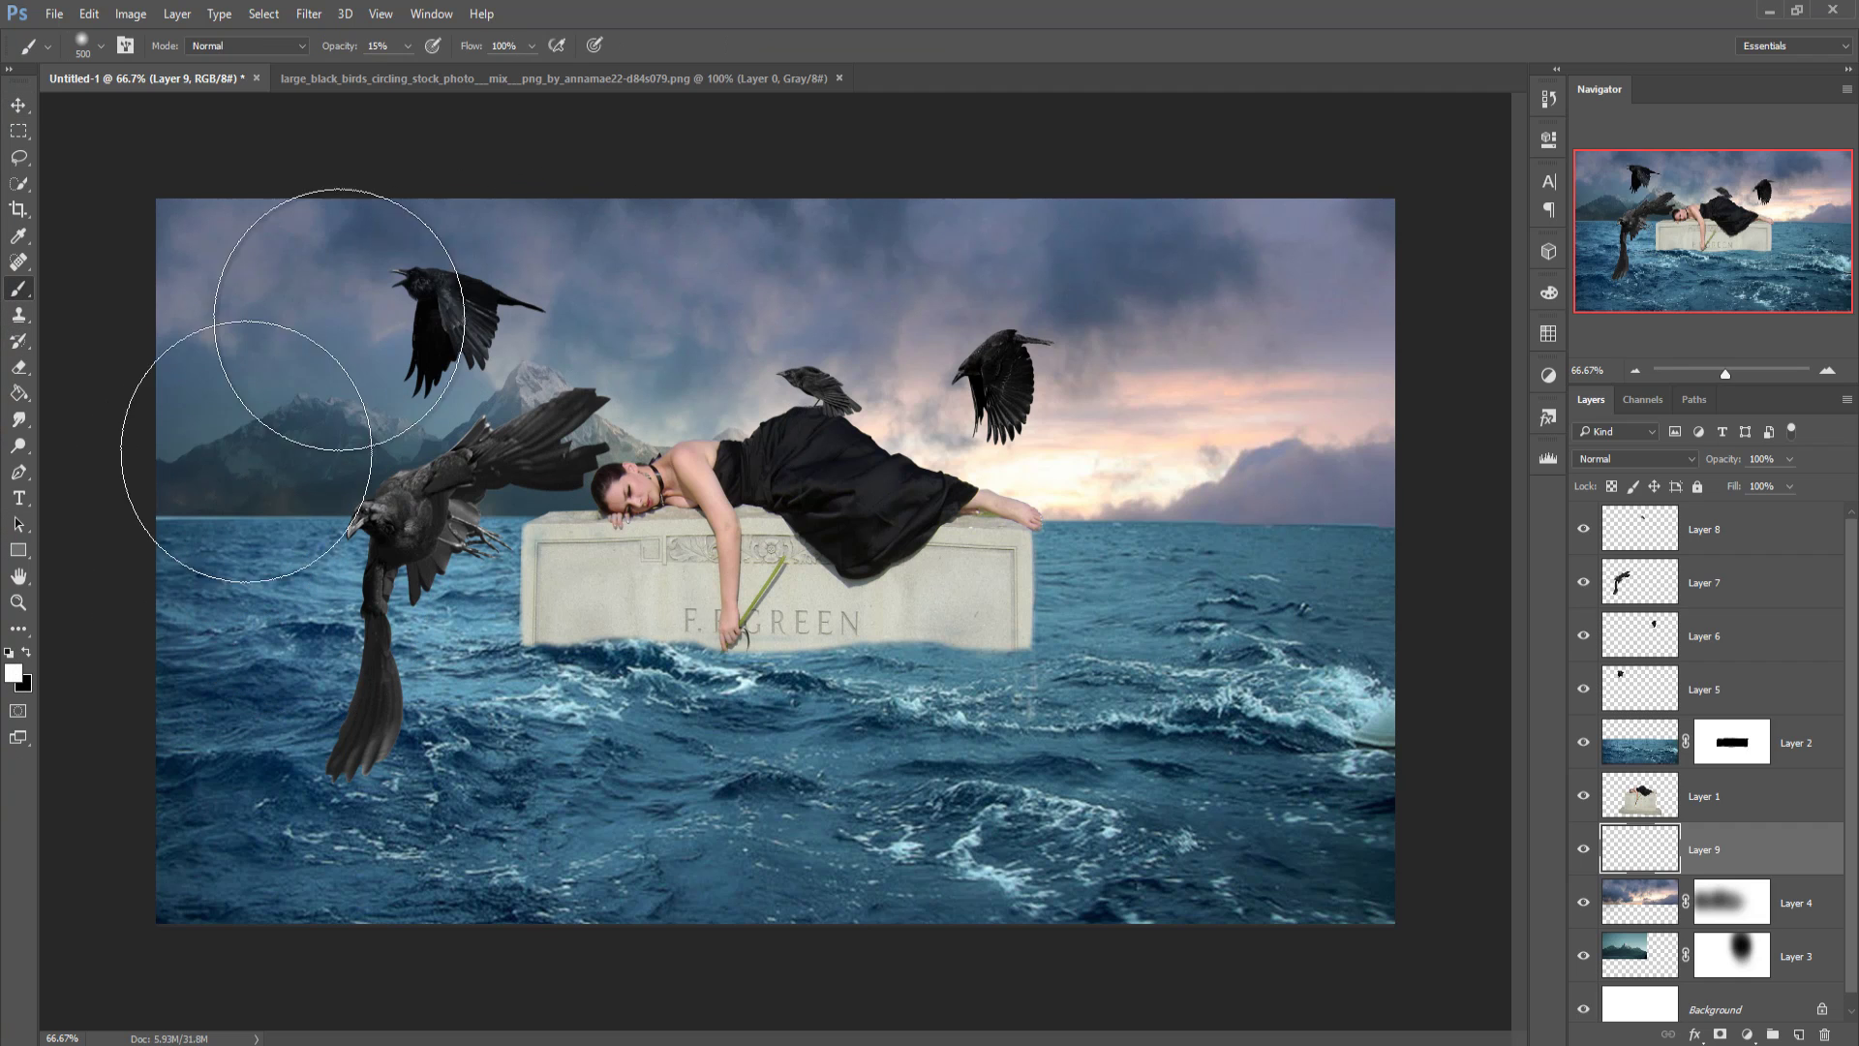
left_click(411, 46)
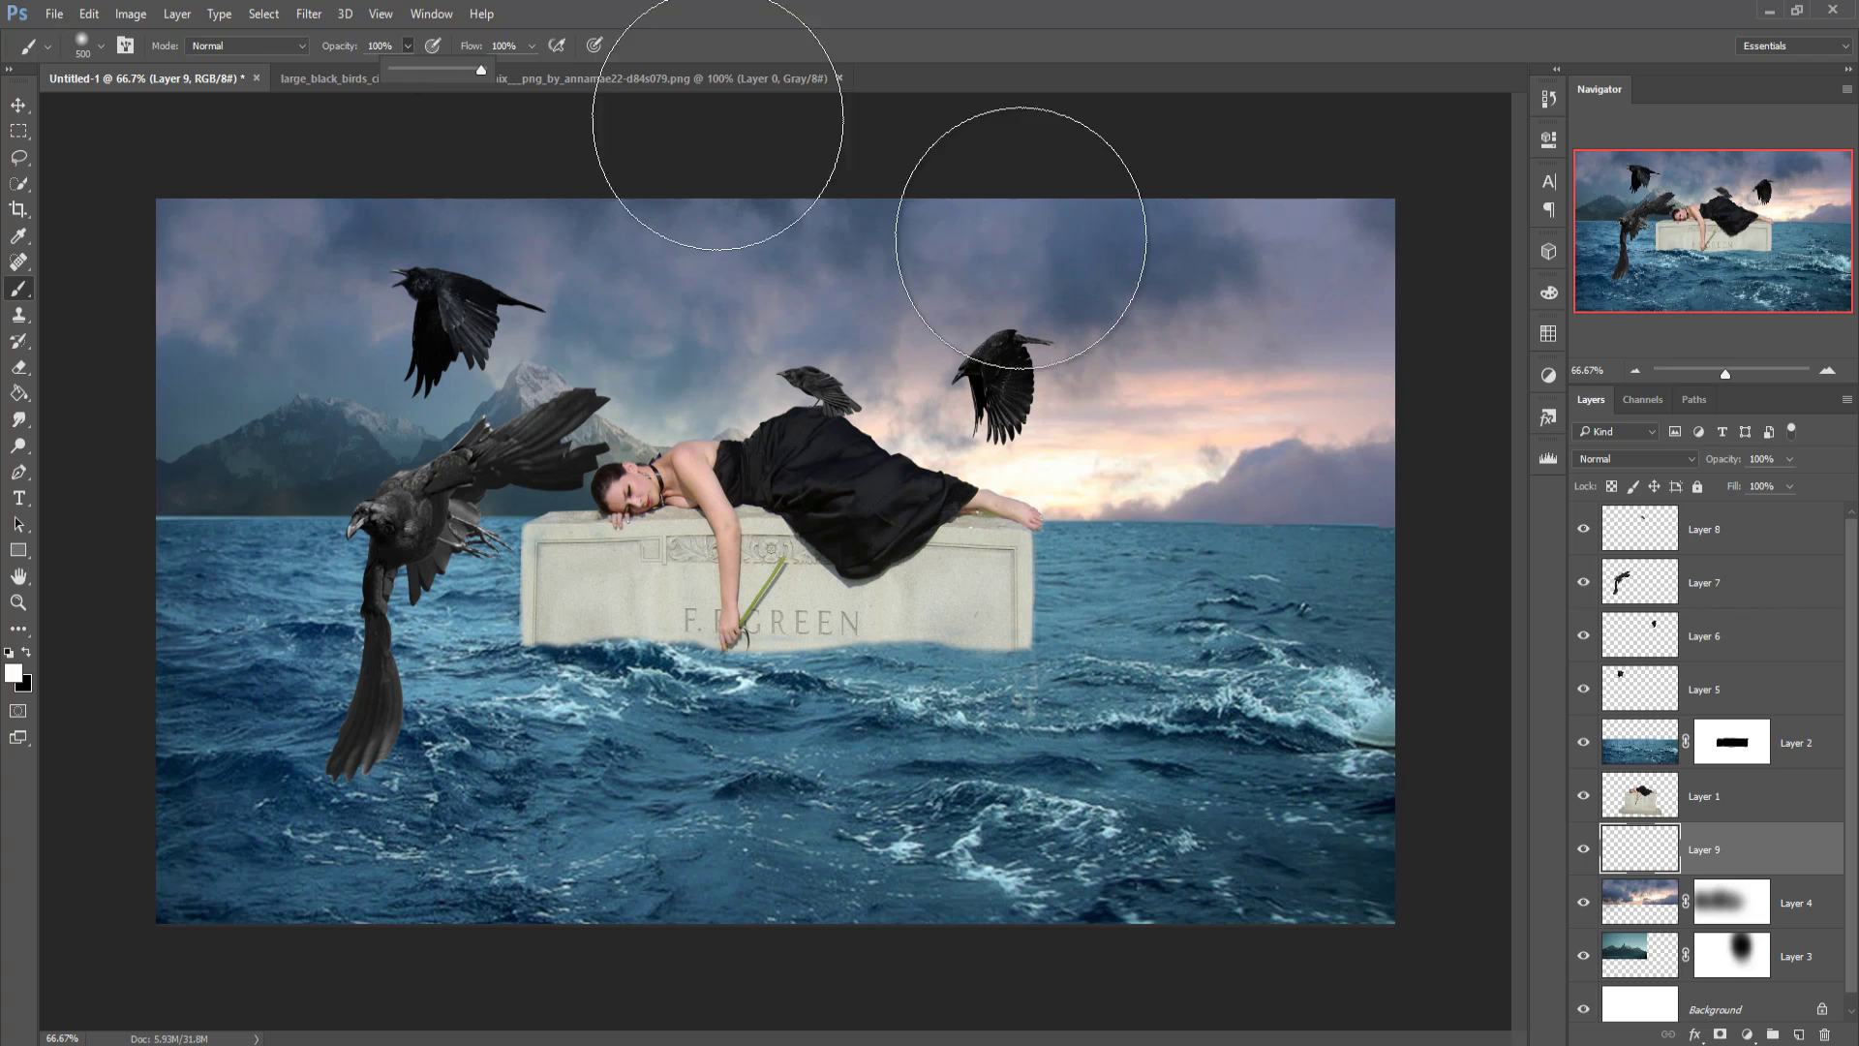
key("0")
key("bracketright")
key("bracketright")
key("bracketright")
key("bracketright")
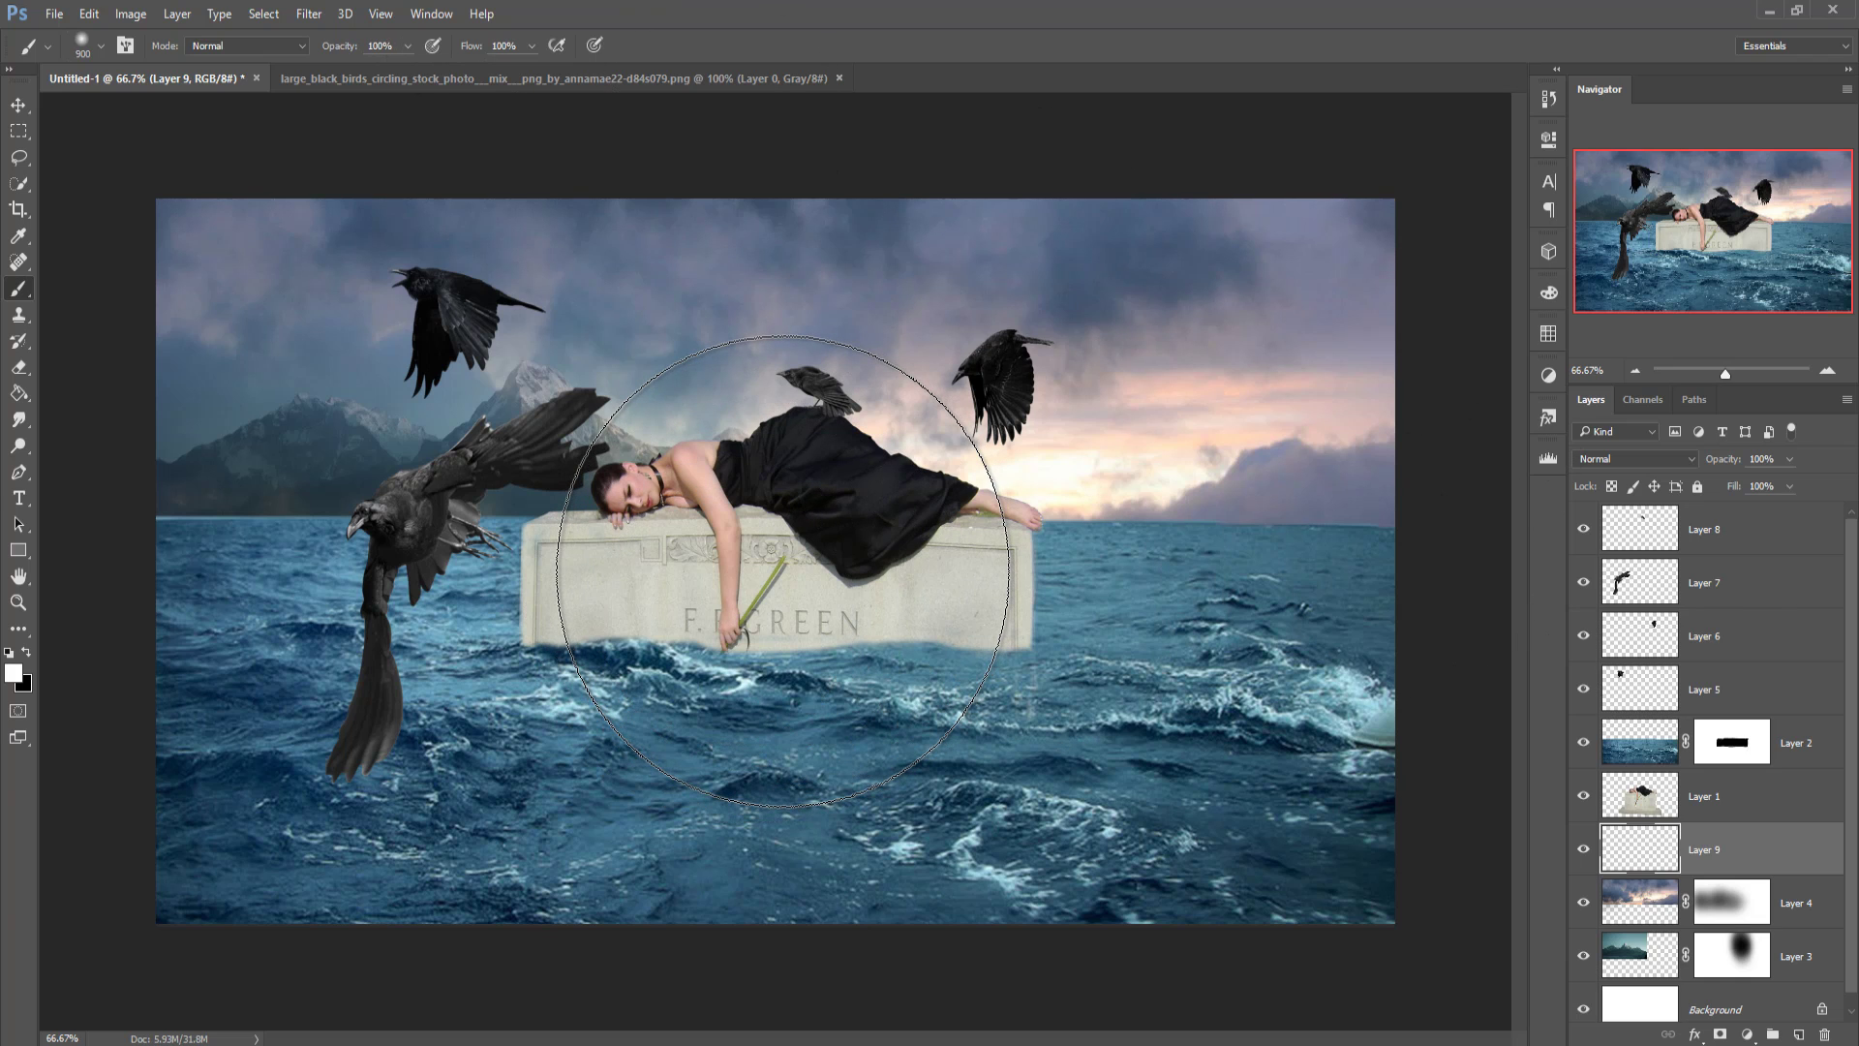
left_click(783, 571)
left_click(832, 567)
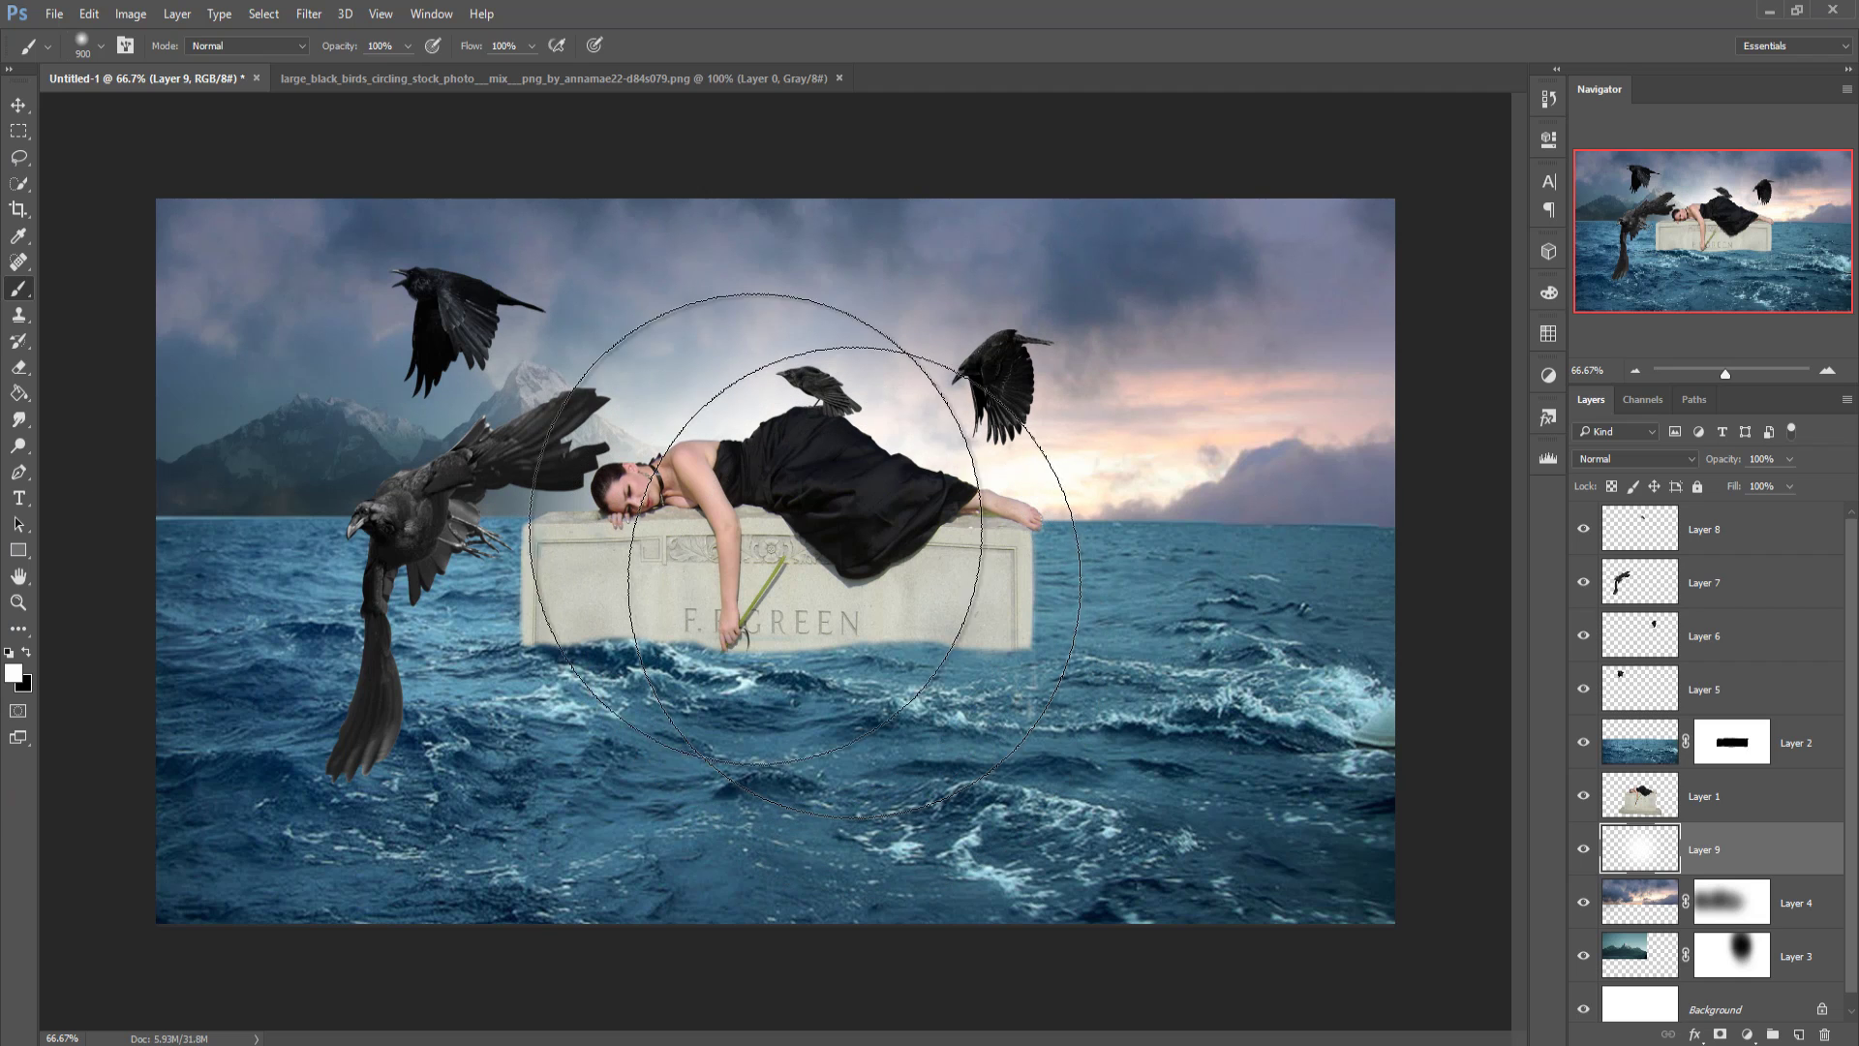
Step: Lower the glow layer's opacity to 72%
left_click(18, 104)
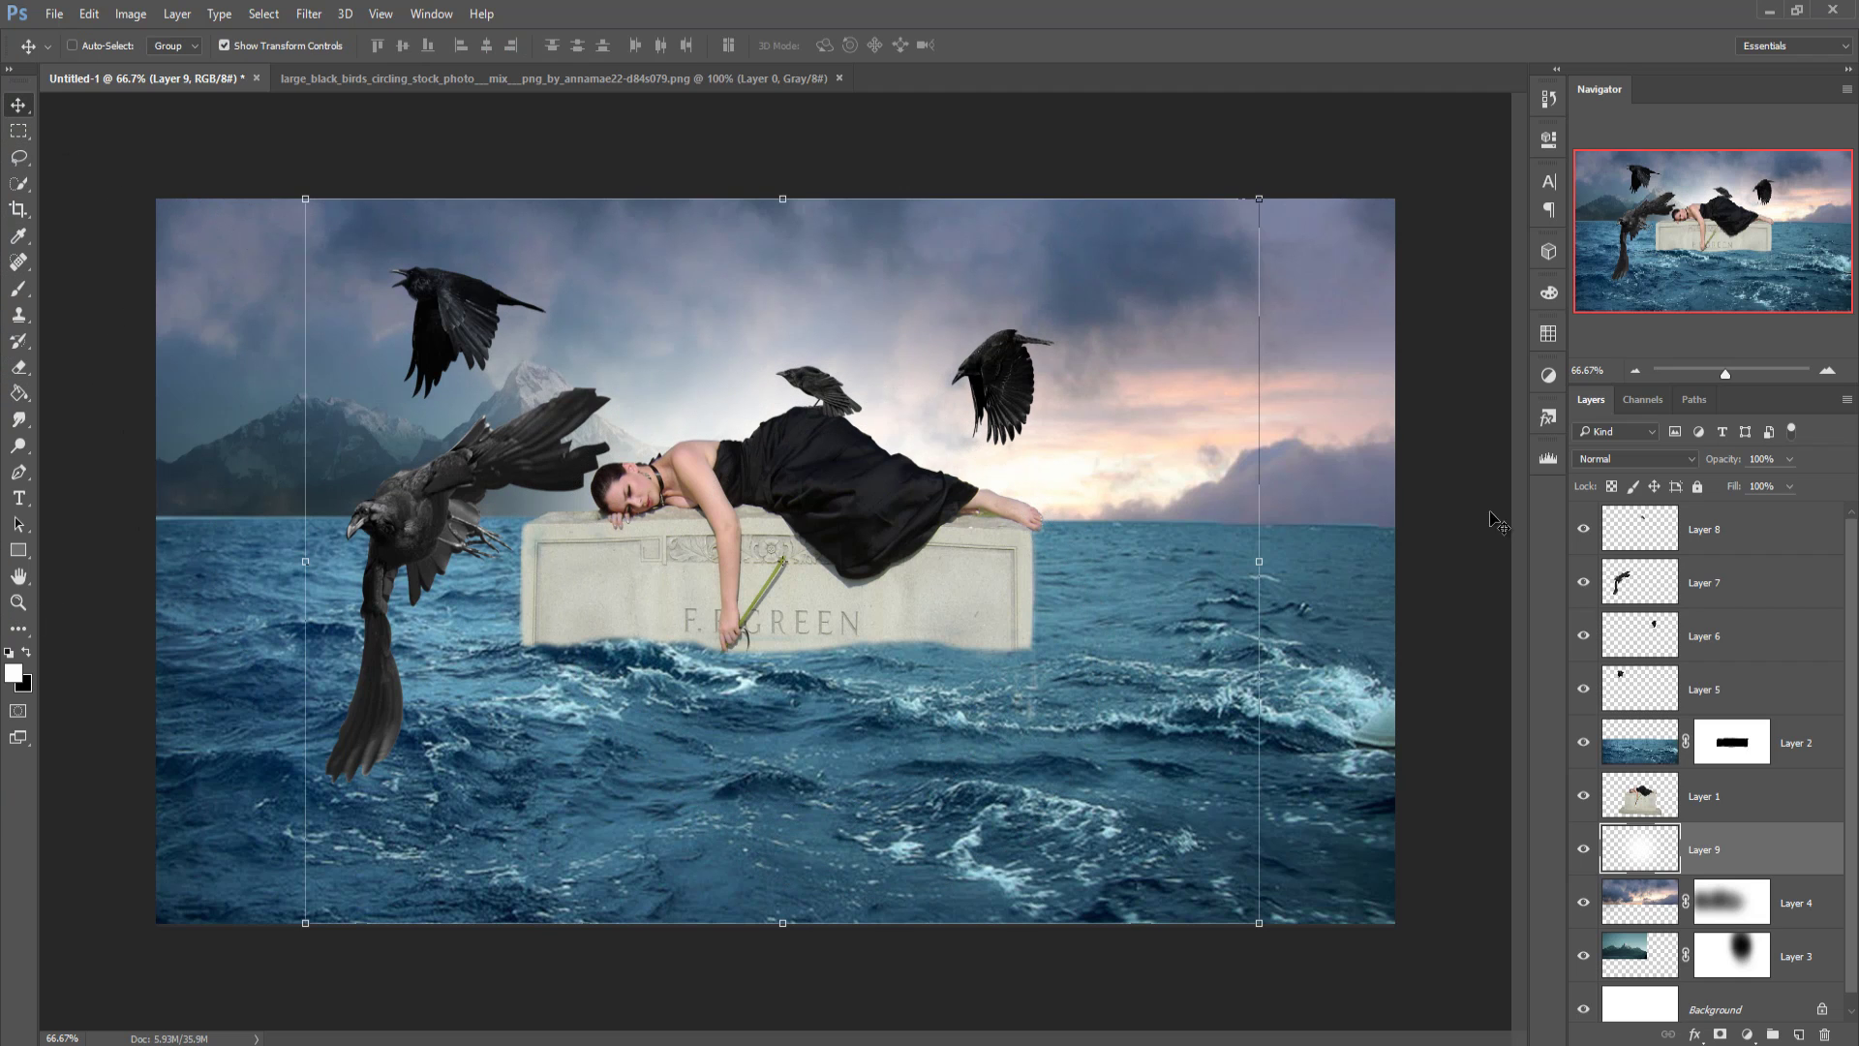
left_click(1787, 460)
left_click_drag(1770, 491, 1763, 491)
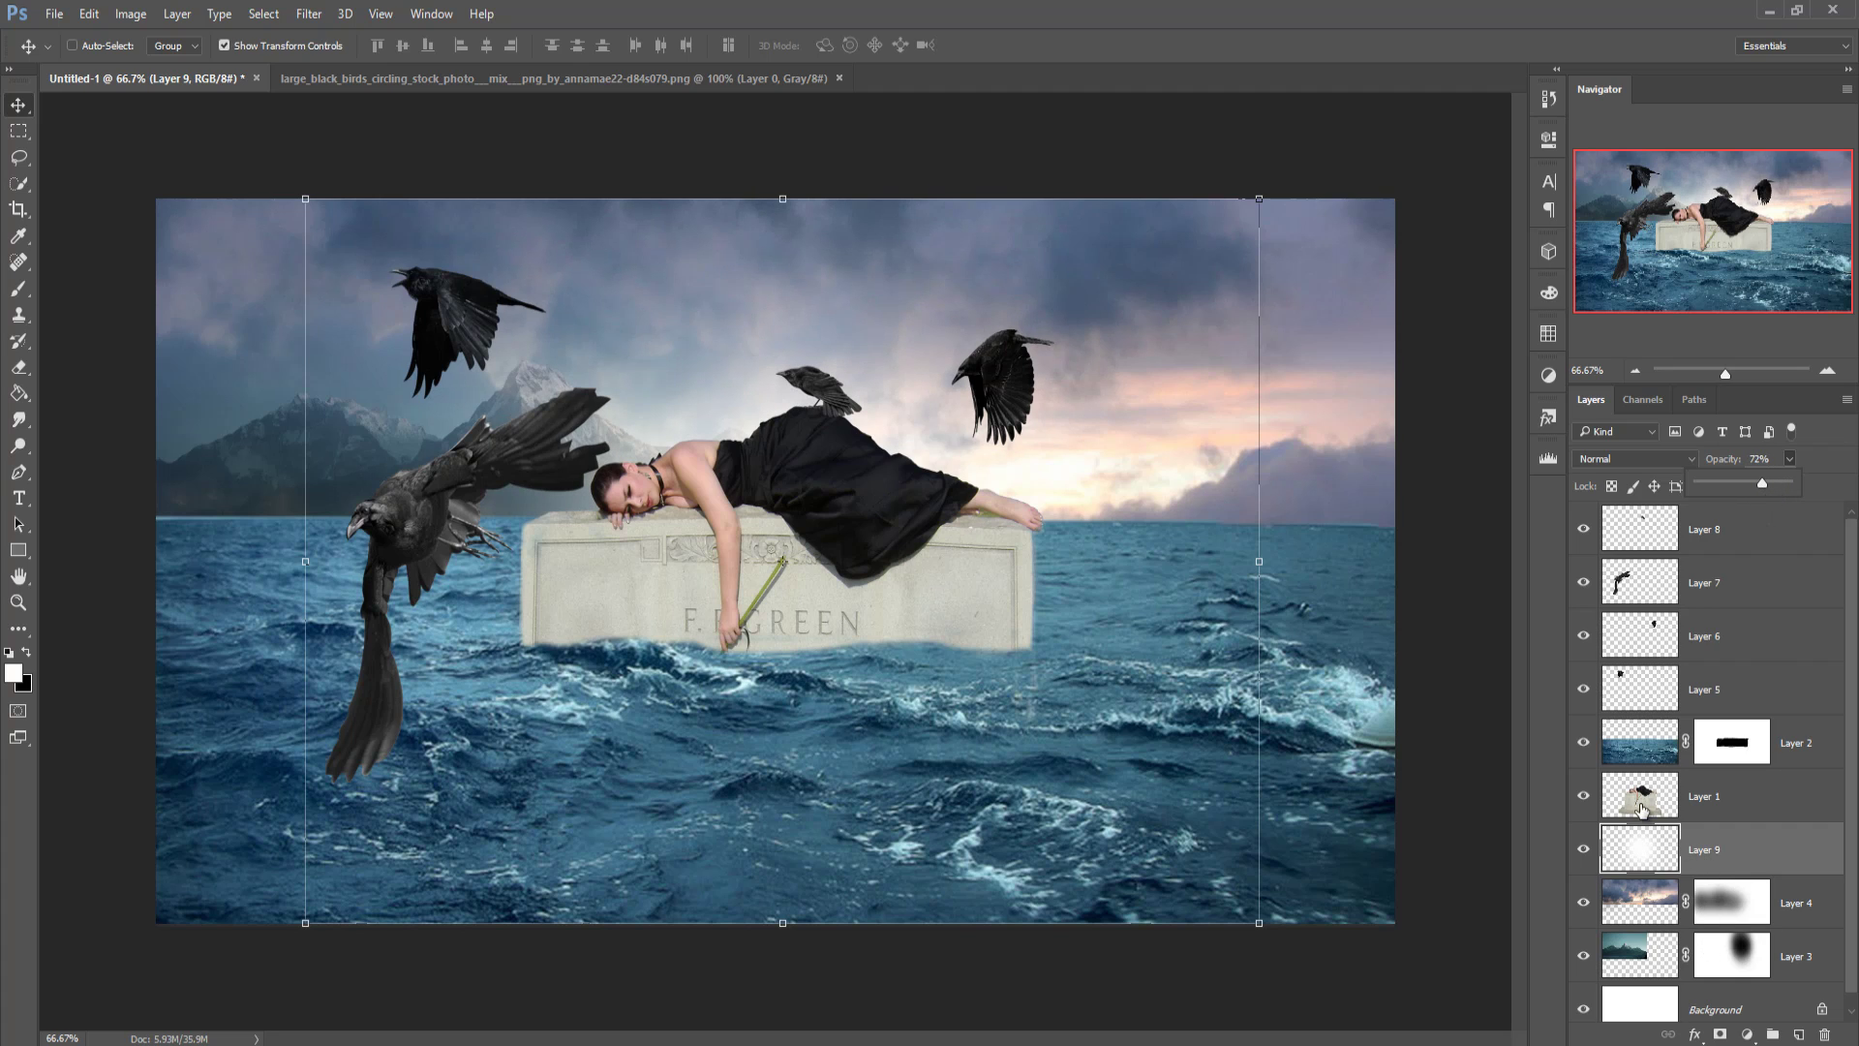
left_click(1739, 808)
Step: Create Layer 10 above Layer 1 and fill it with 50% Gray
left_click(1796, 1034)
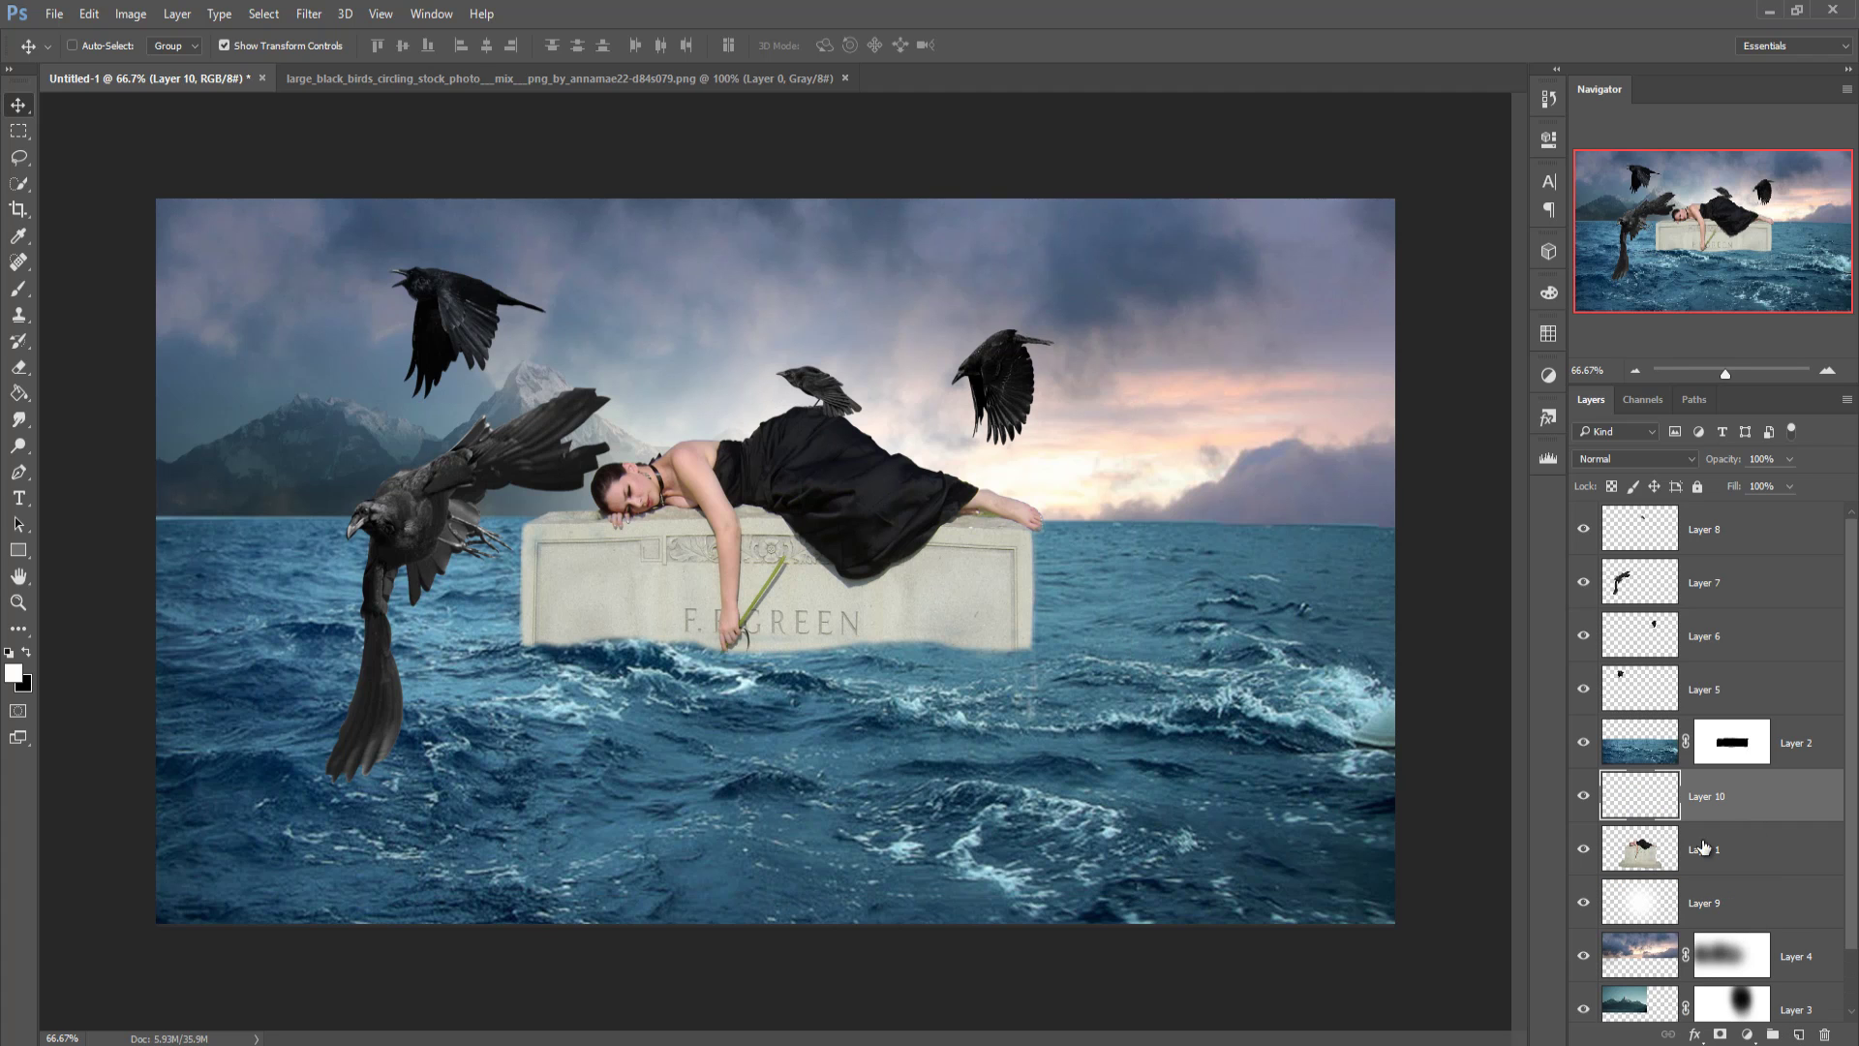
left_click(93, 16)
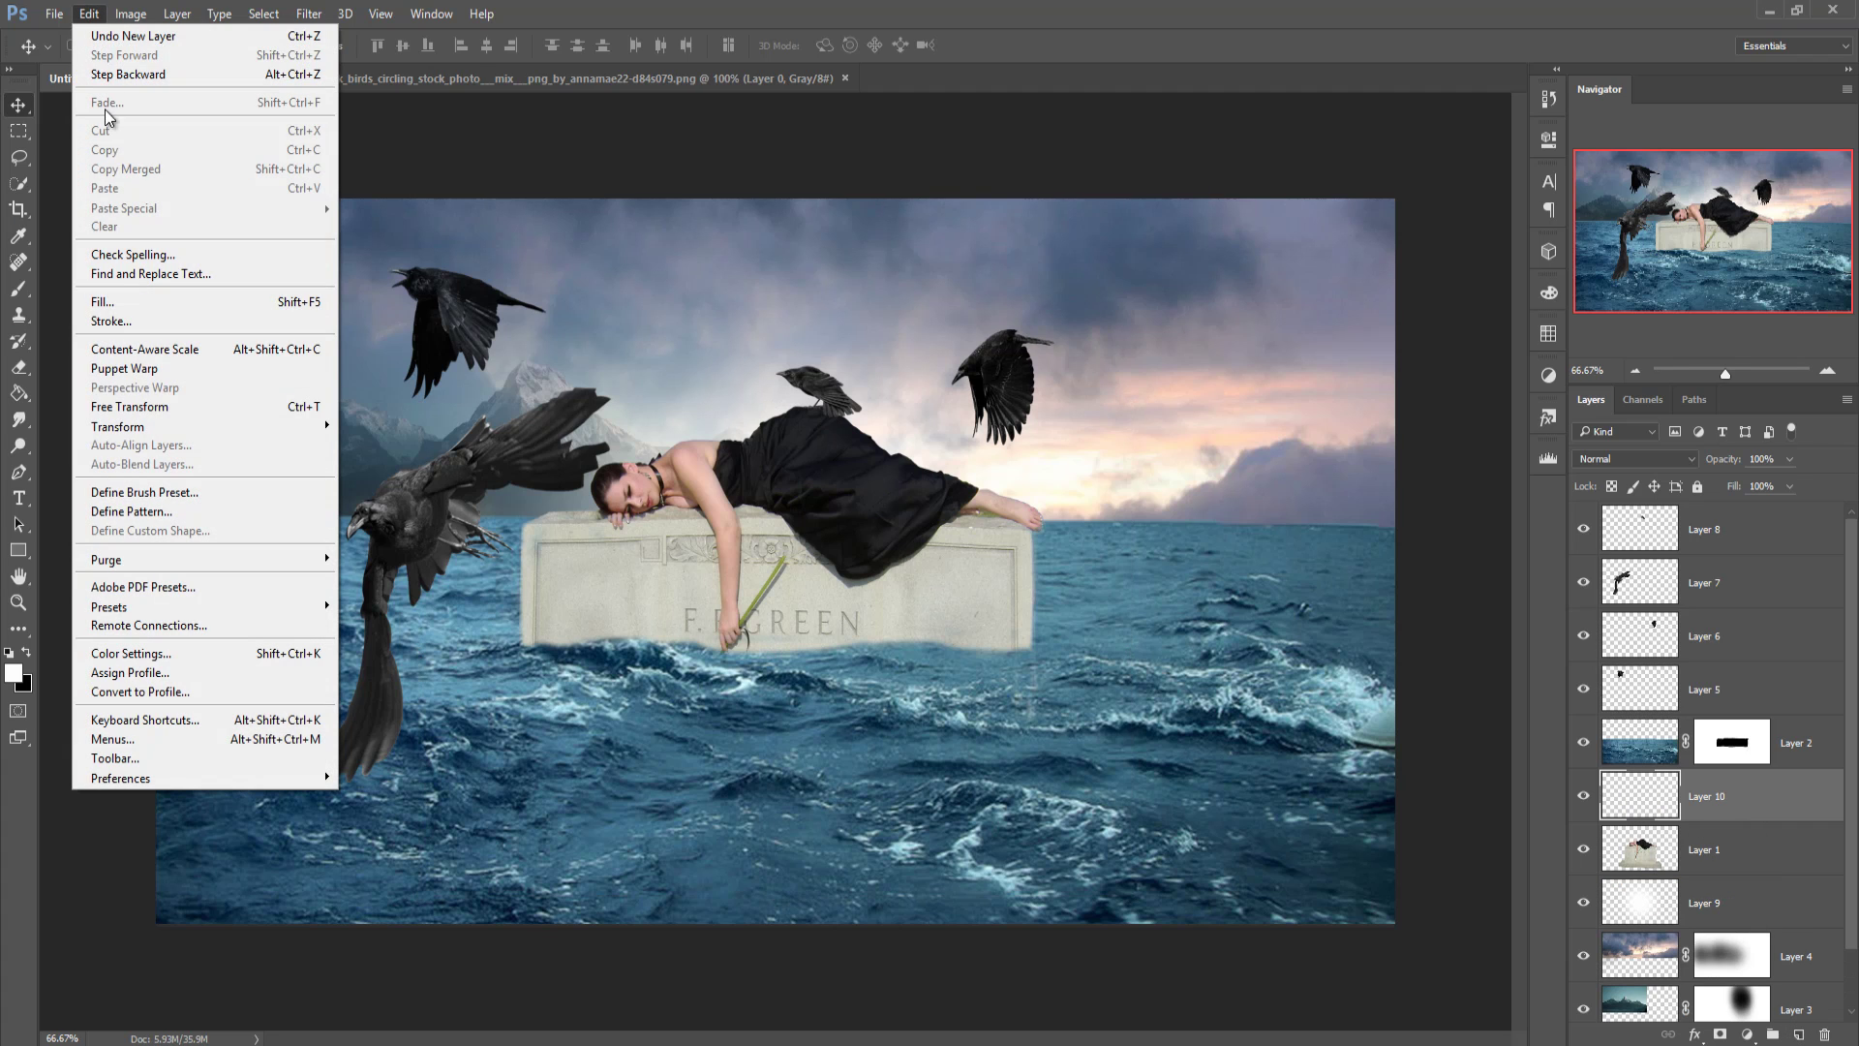
left_click(121, 301)
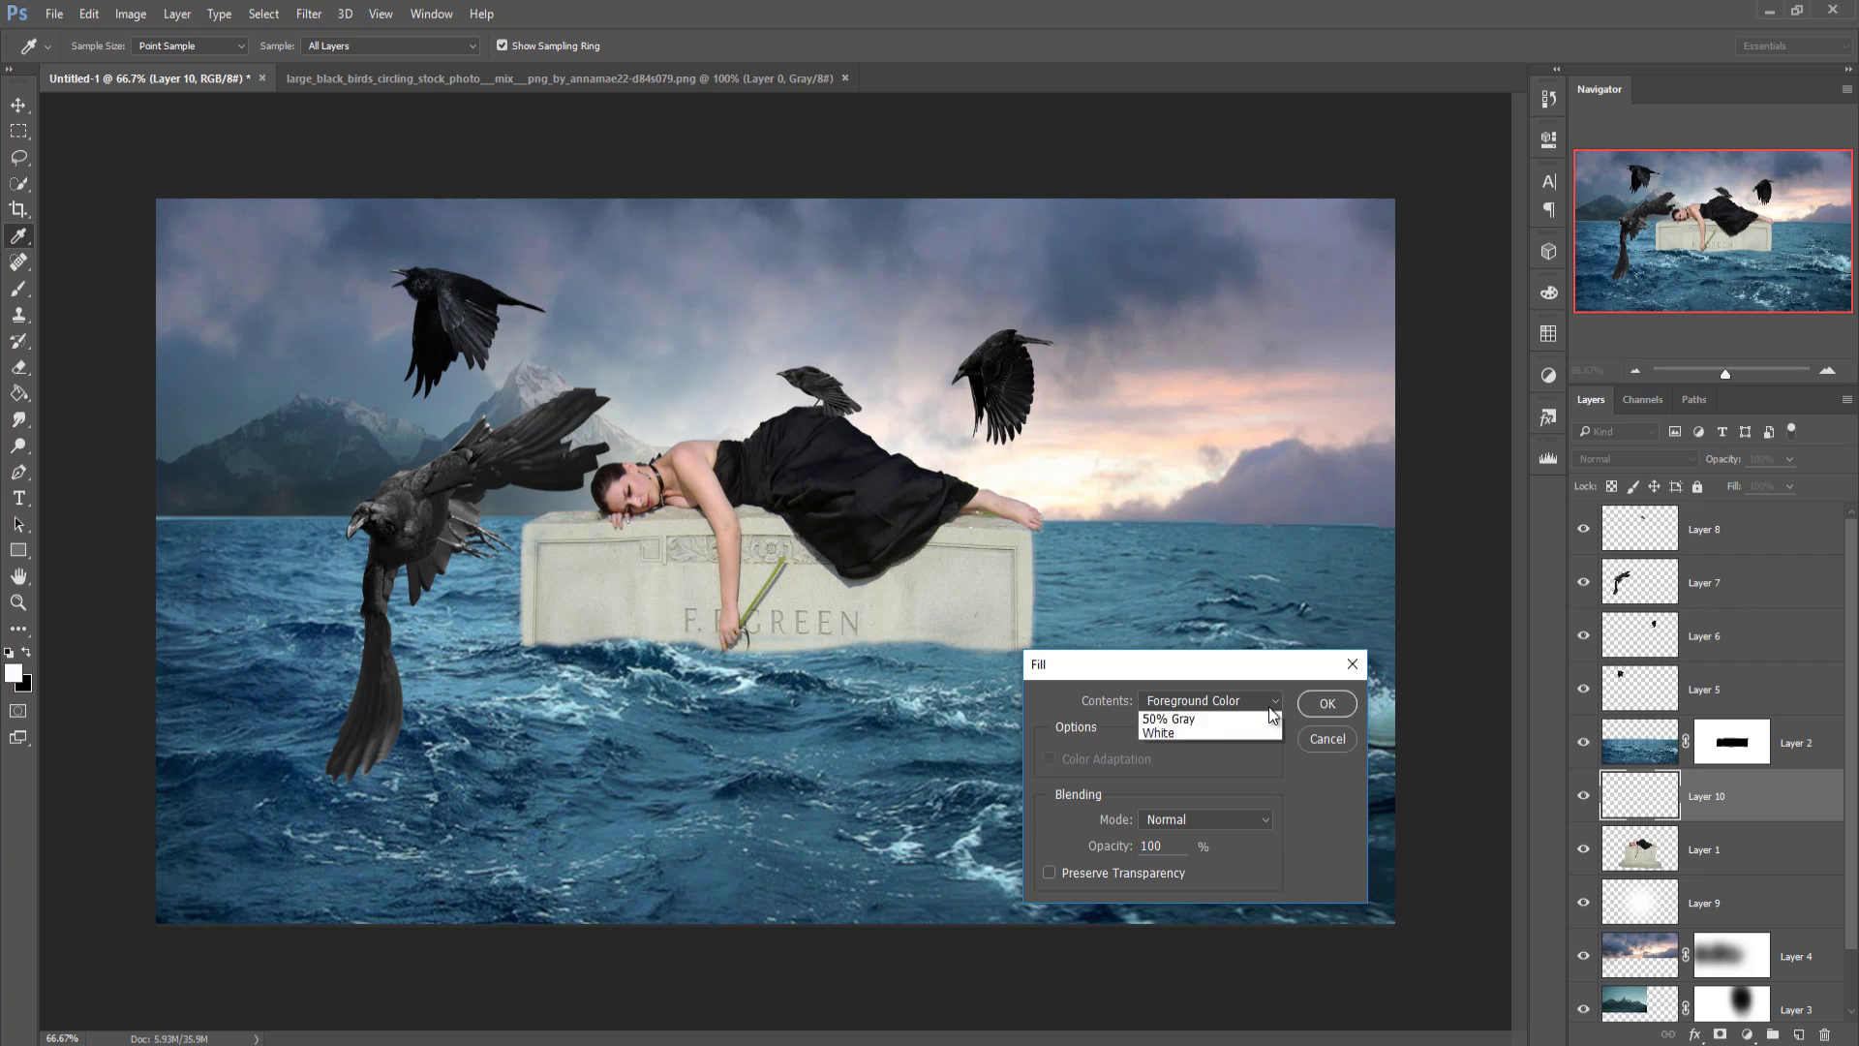
left_click(1259, 701)
left_click(1198, 856)
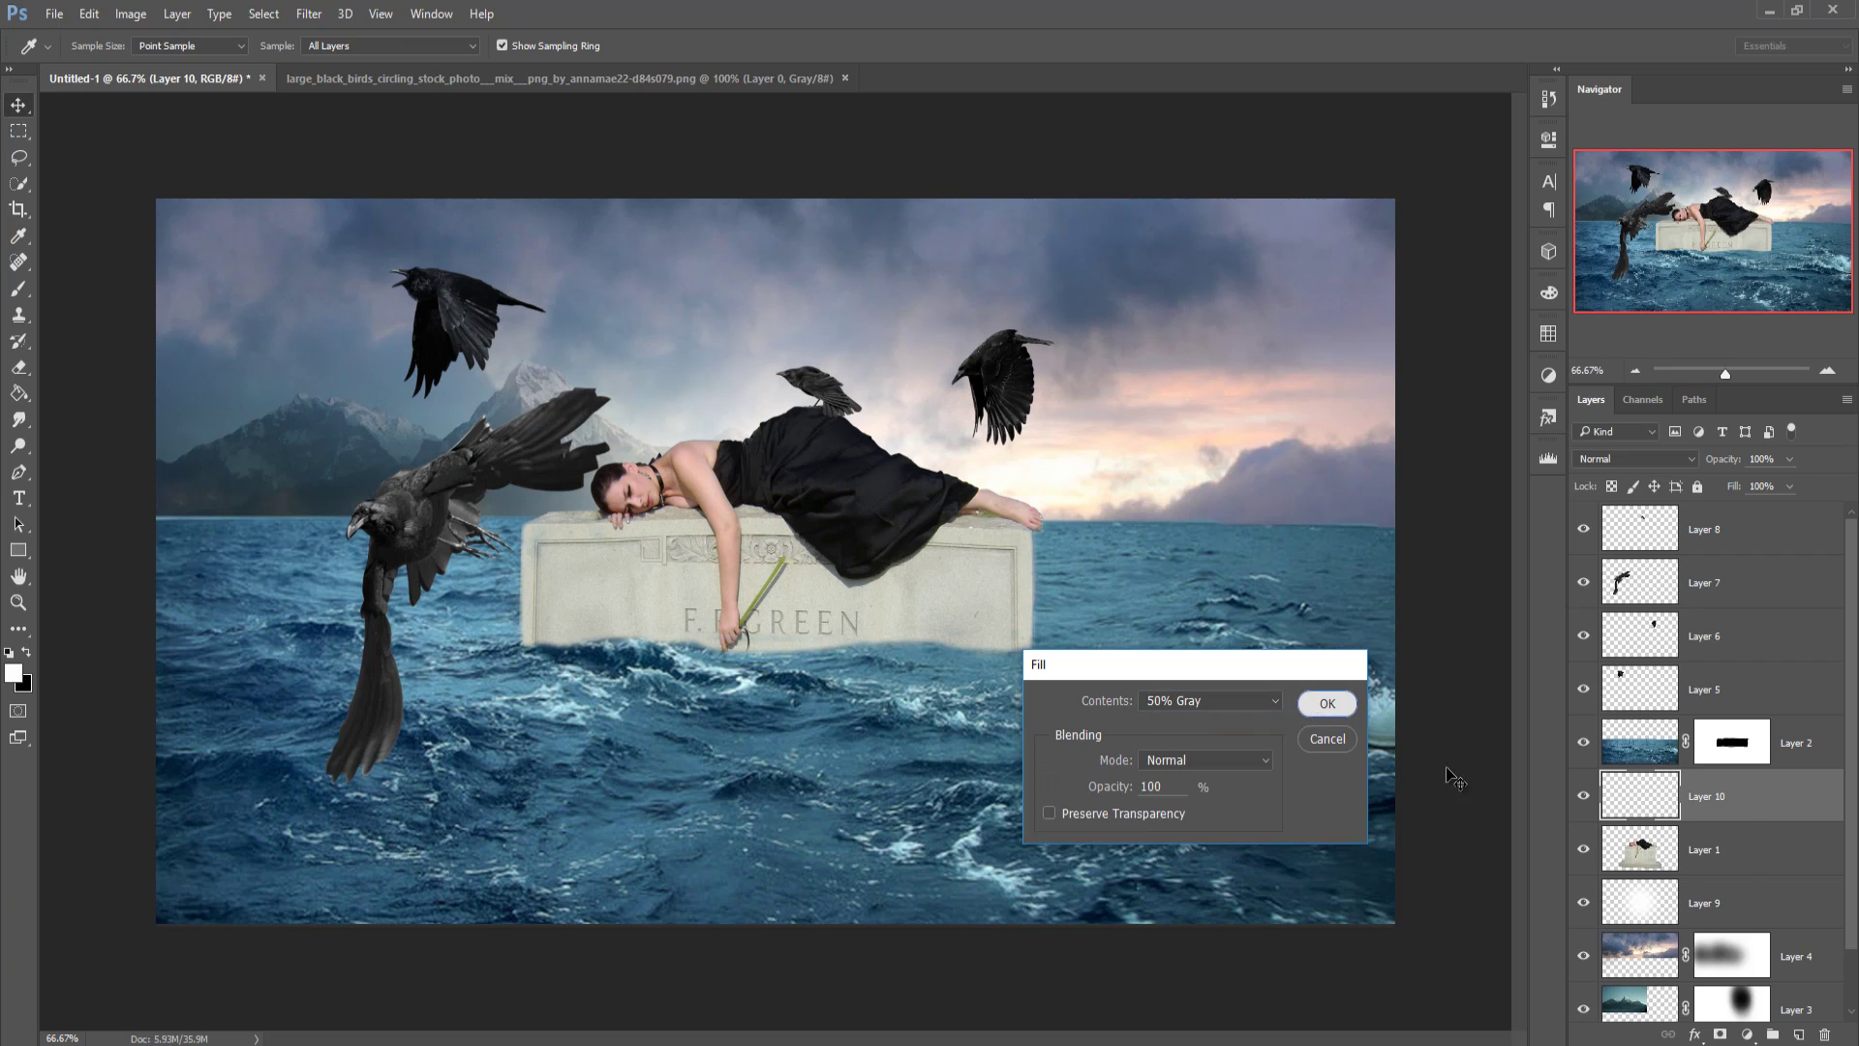
left_click(1326, 703)
Step: Clip Layer 10 to the tombstone layer and set its blend mode to Overlay
key("v")
right_click(1746, 815)
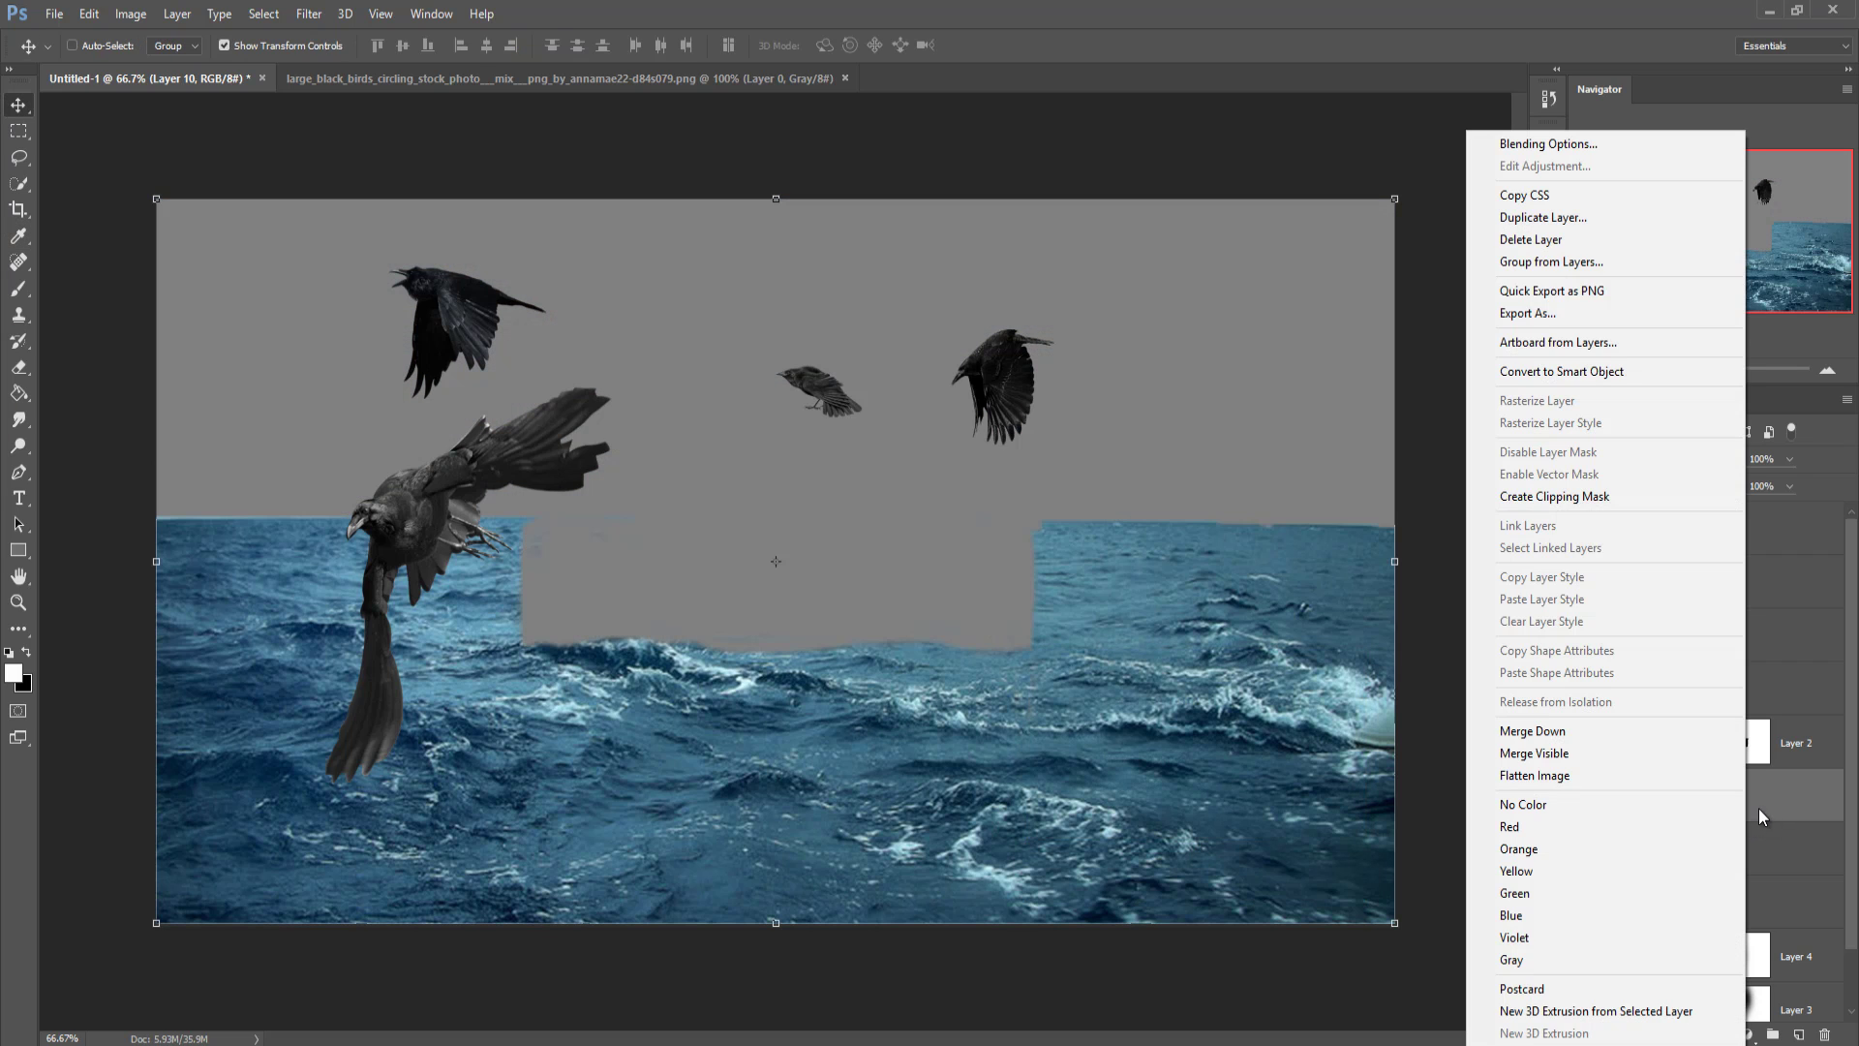
left_click(1565, 498)
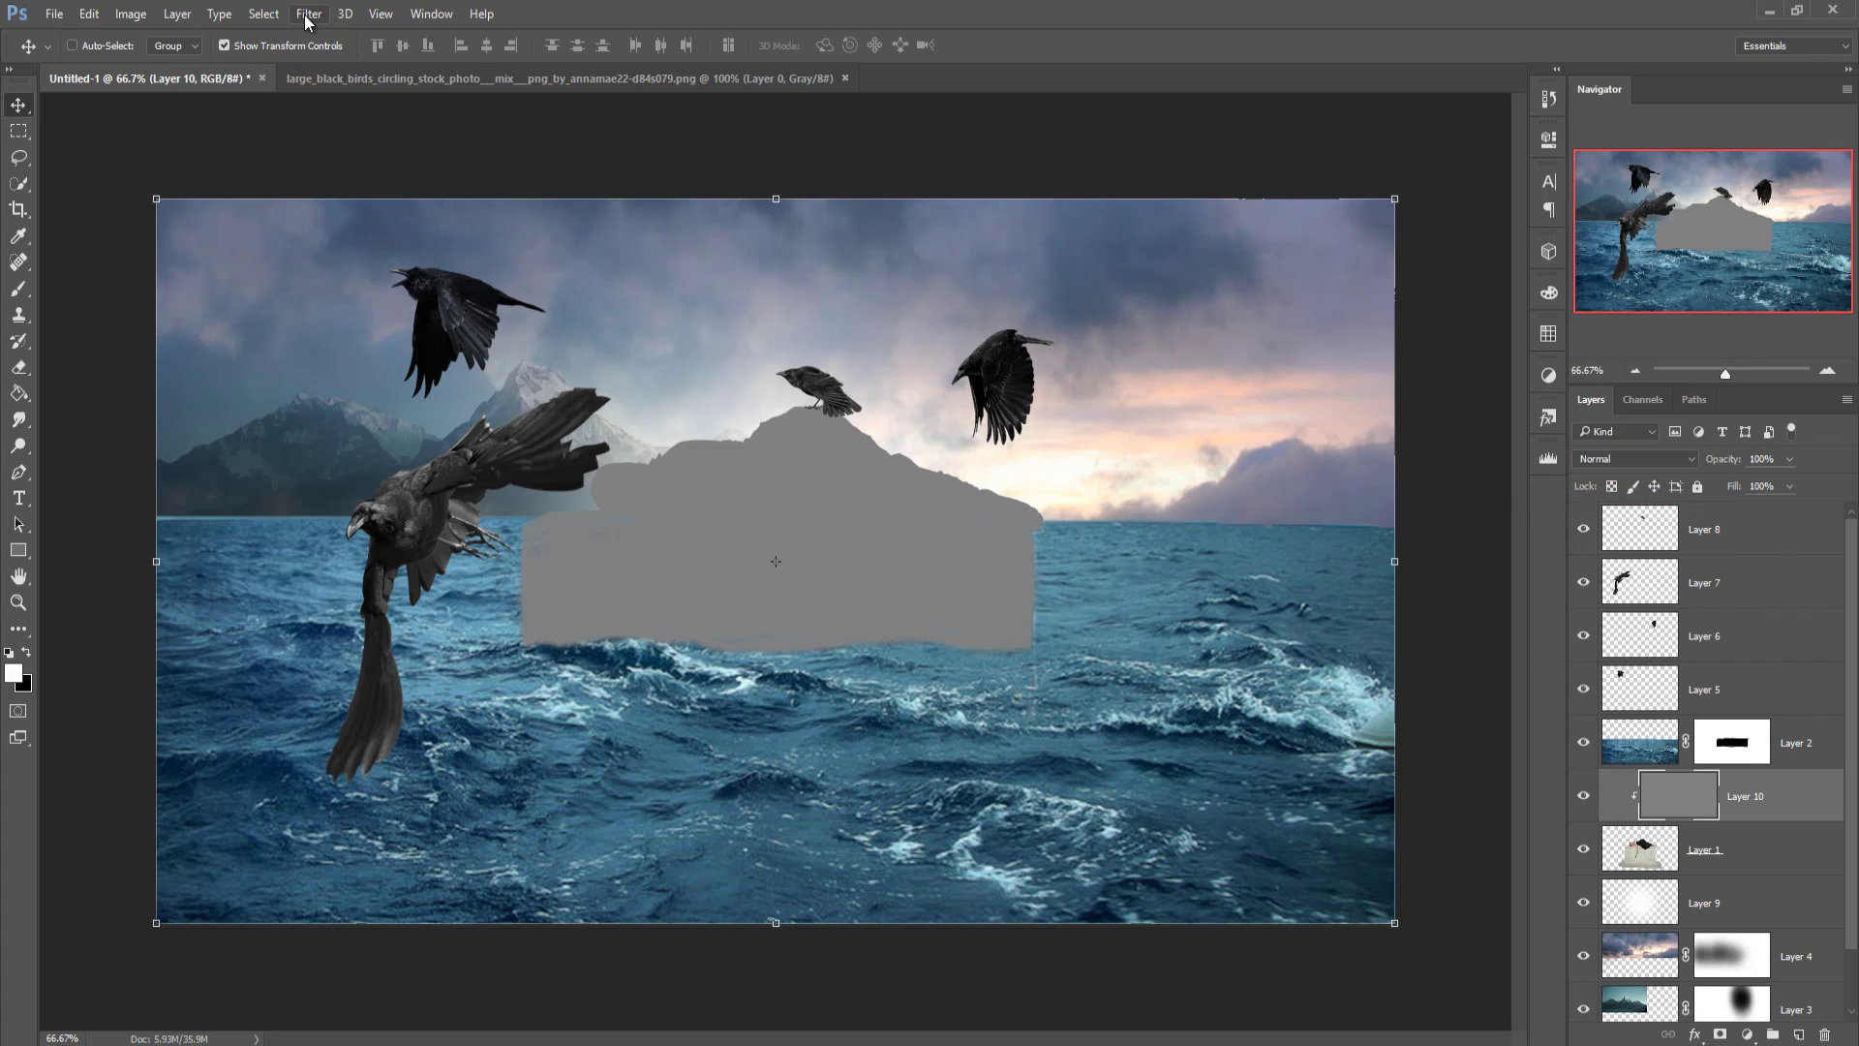
left_click(1660, 463)
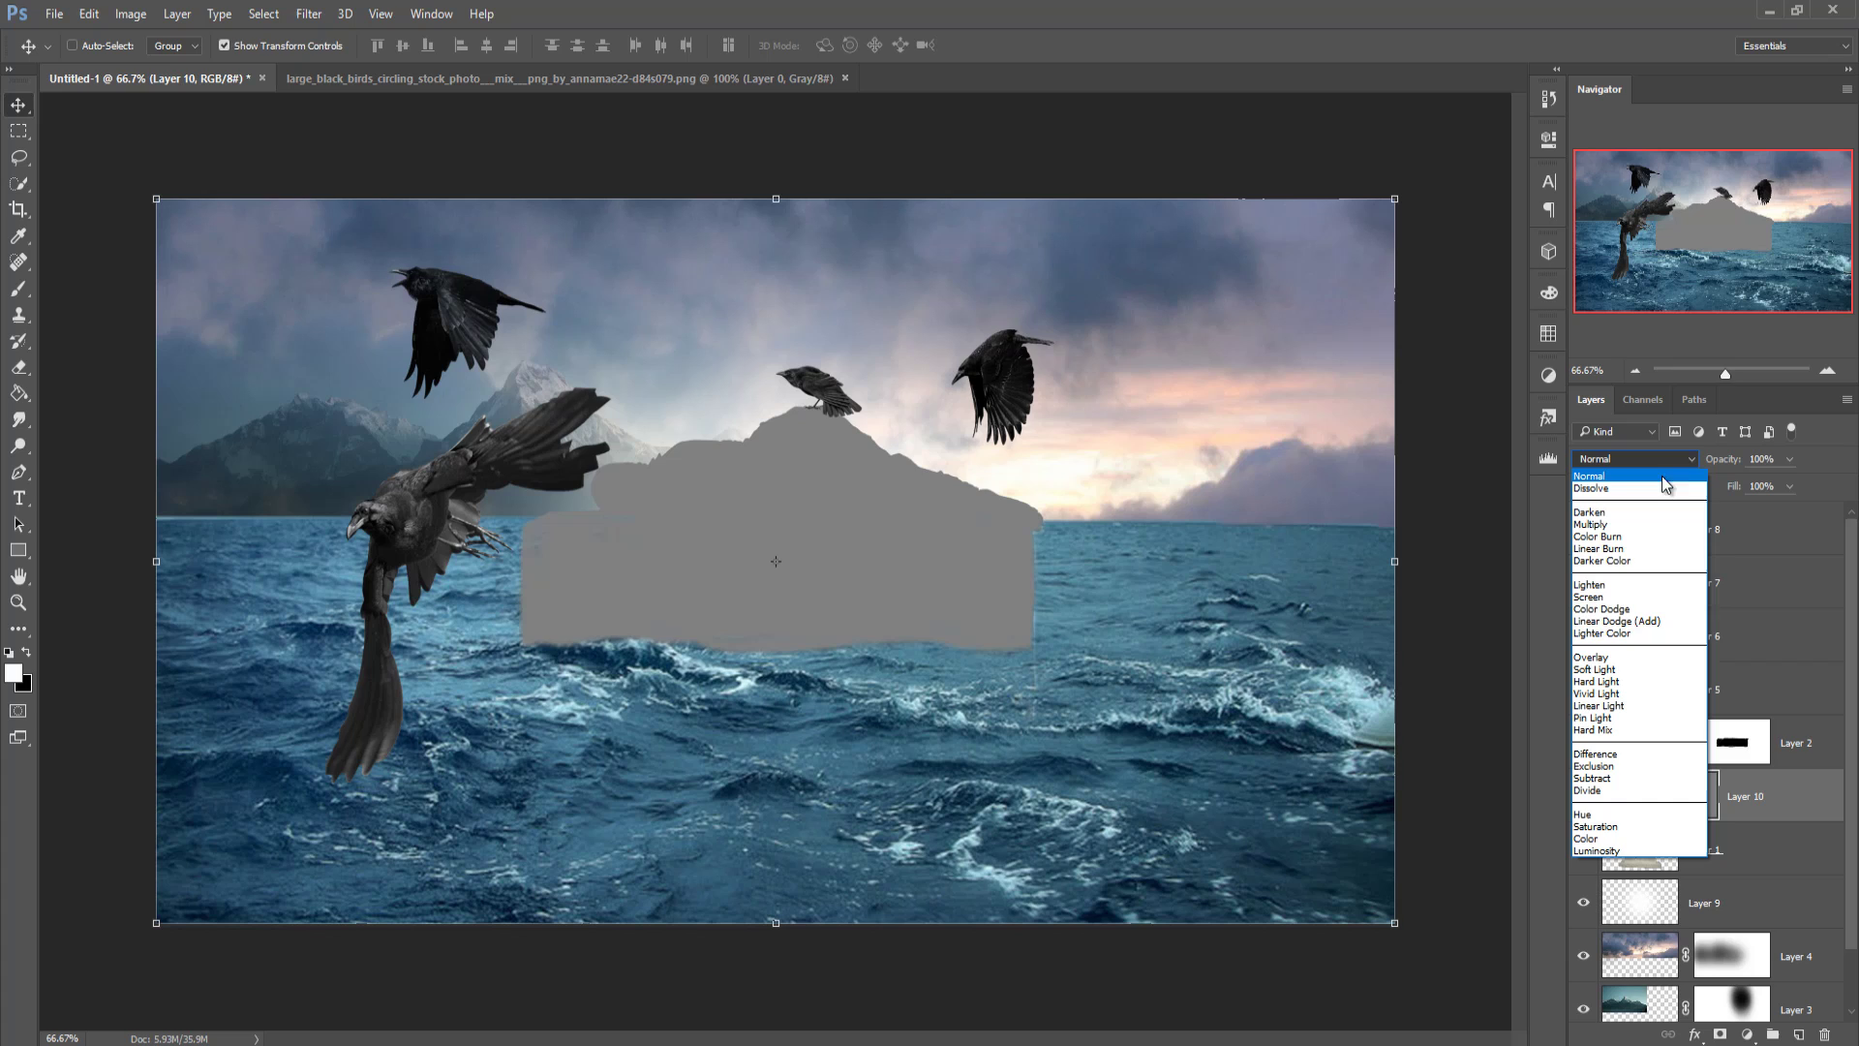
left_click(1637, 664)
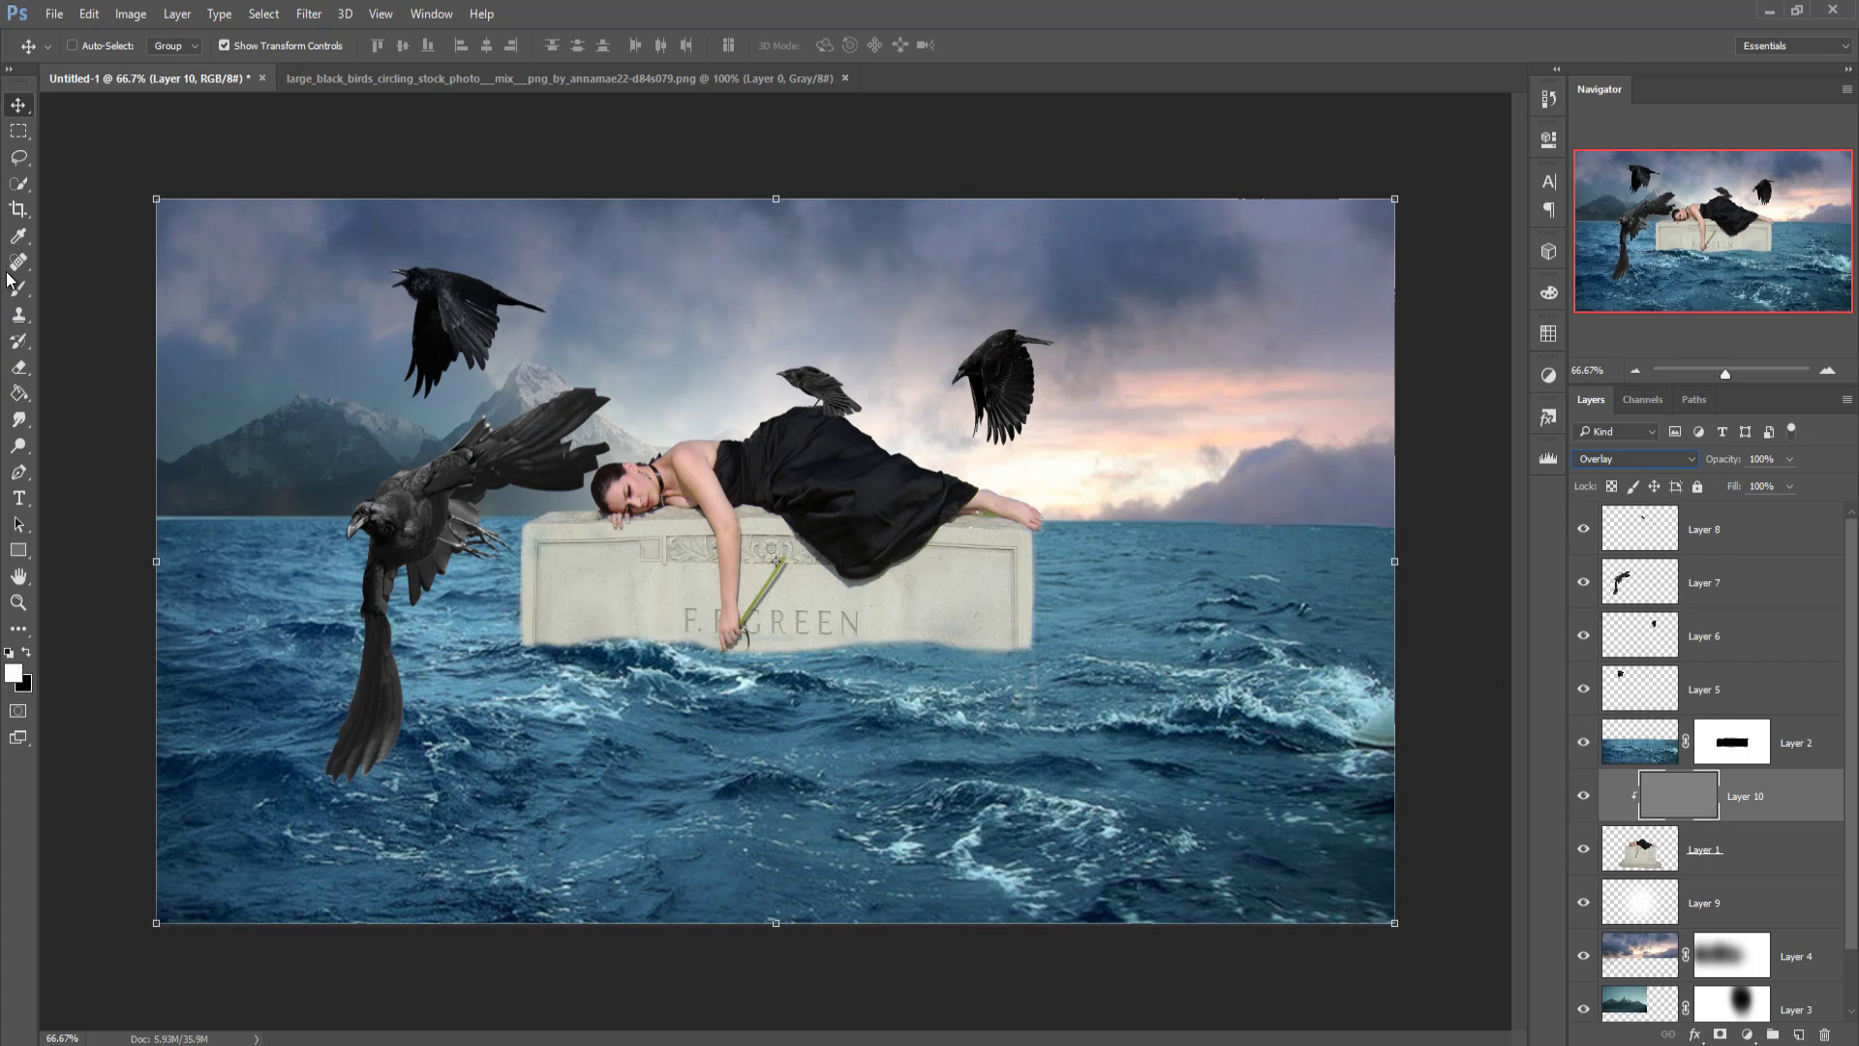
left_click(23, 452)
Step: Dodge the dress folds on Layer 10 at 39% midtone exposure with a 40px brush
left_click(100, 447)
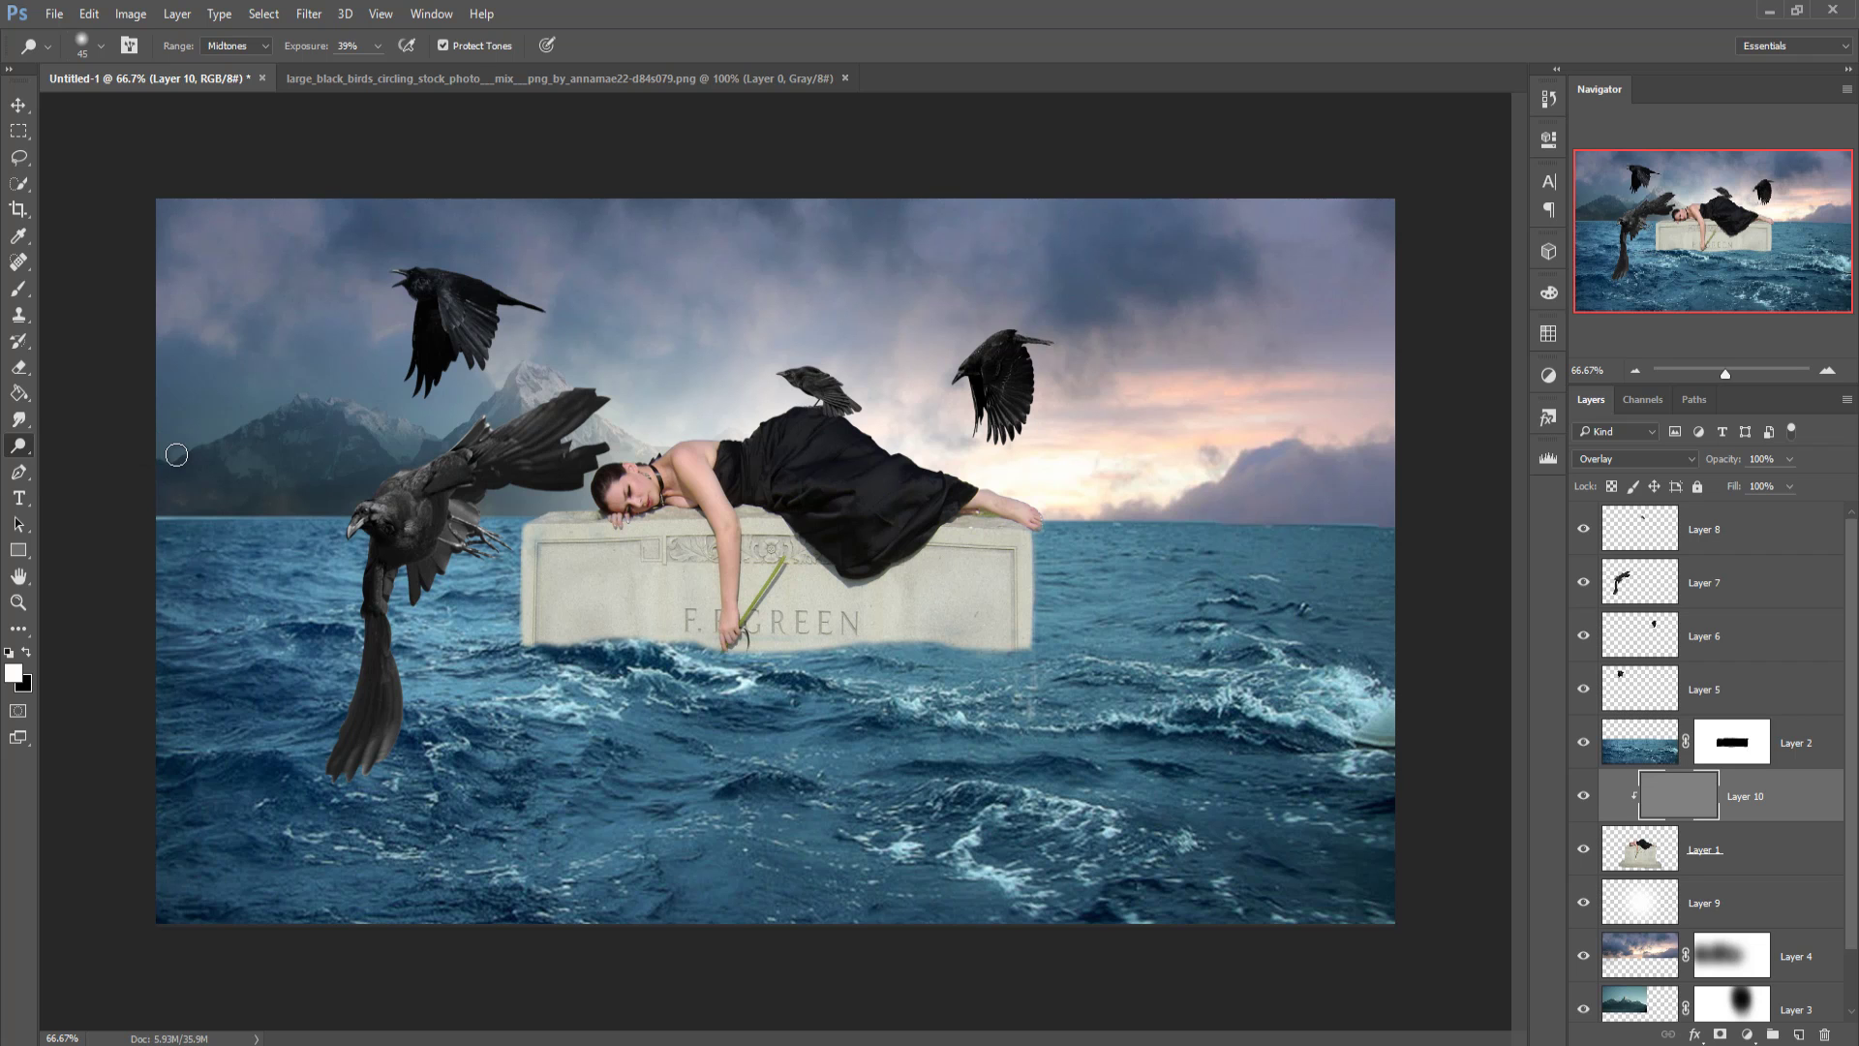
scroll(804, 503, "up", 4)
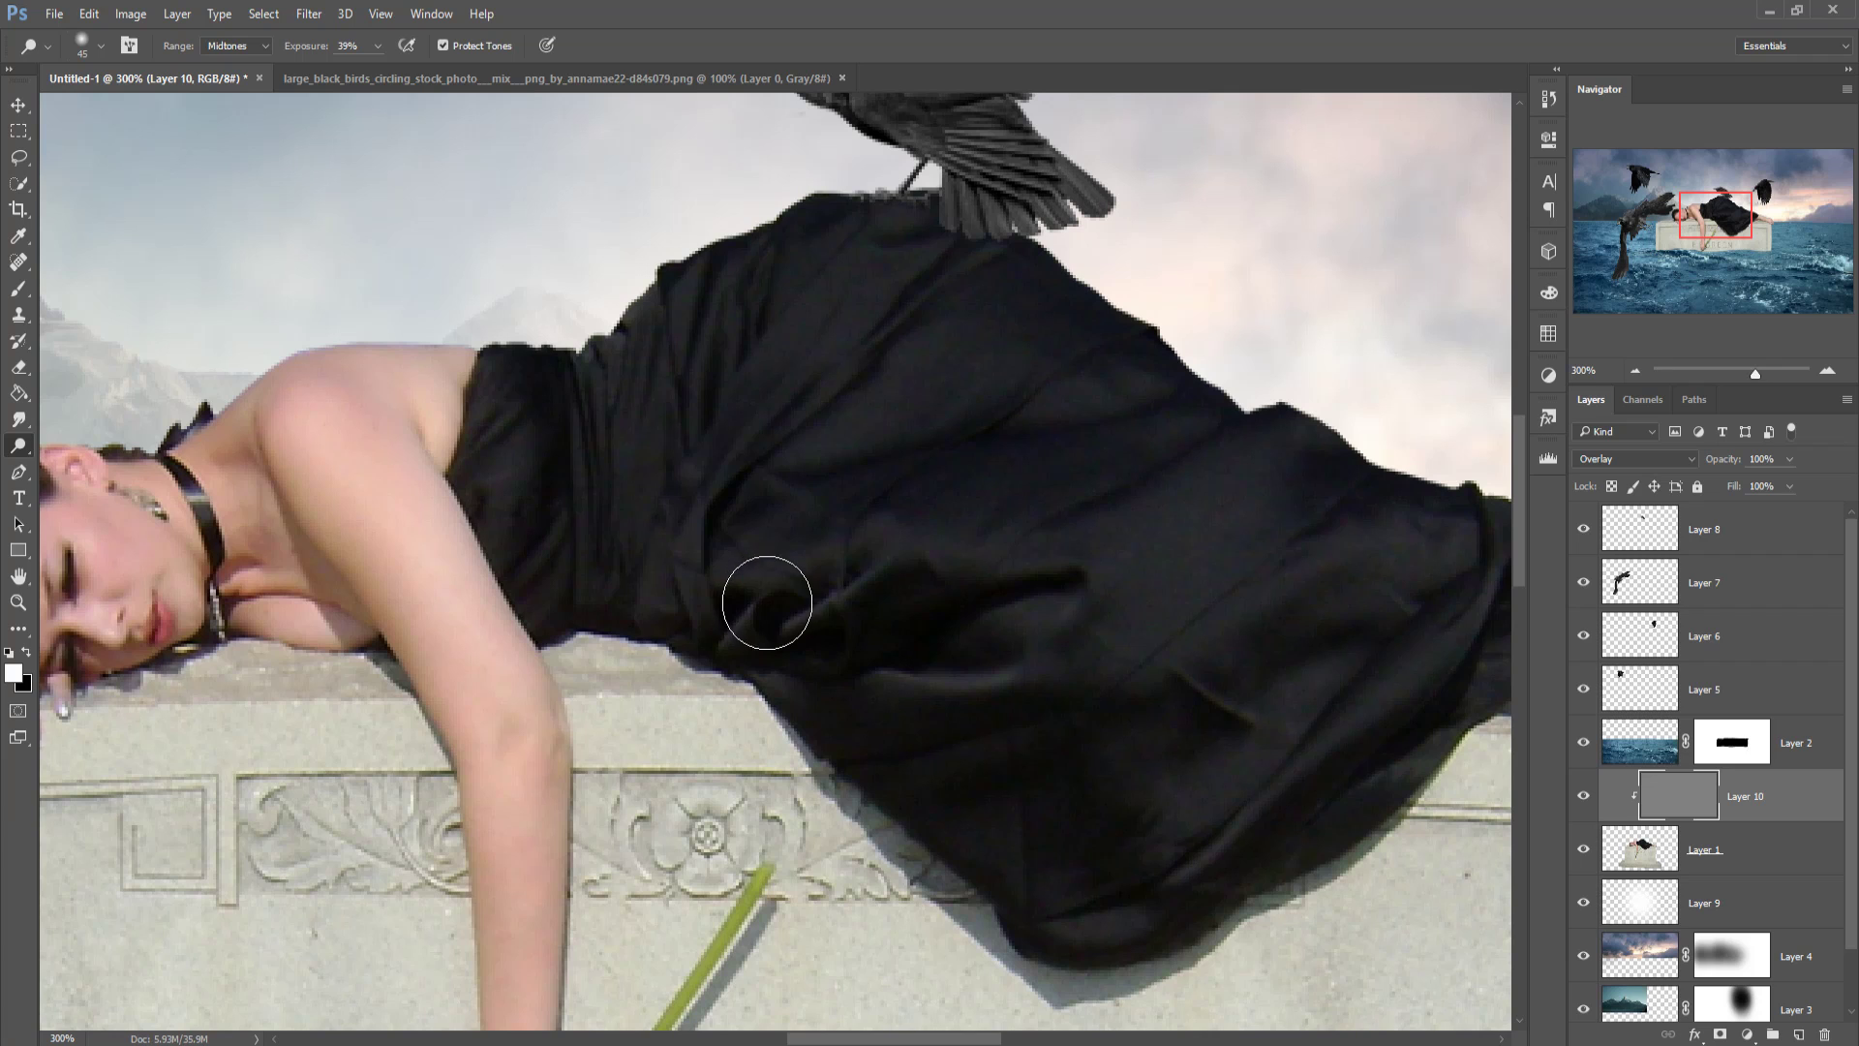
key("bracketleft")
mouse_move(1003, 303)
left_mouse_down()
mouse_move(1037, 282)
mouse_move(893, 272)
mouse_move(900, 303)
mouse_move(810, 393)
mouse_move(858, 374)
mouse_move(765, 395)
mouse_move(812, 533)
mouse_move(886, 559)
mouse_move(683, 541)
mouse_move(968, 581)
mouse_move(528, 445)
mouse_move(515, 504)
mouse_move(530, 511)
mouse_move(532, 486)
mouse_move(533, 532)
mouse_move(736, 578)
mouse_move(805, 642)
mouse_move(896, 535)
mouse_move(837, 566)
mouse_move(890, 539)
mouse_move(939, 684)
mouse_move(968, 684)
mouse_move(1014, 732)
mouse_move(1049, 682)
mouse_move(1270, 613)
mouse_move(1288, 574)
mouse_move(1369, 616)
mouse_move(1392, 725)
mouse_move(1411, 565)
mouse_move(1258, 817)
mouse_move(1104, 871)
left_mouse_up()
left_click_drag(1227, 820, 1121, 950)
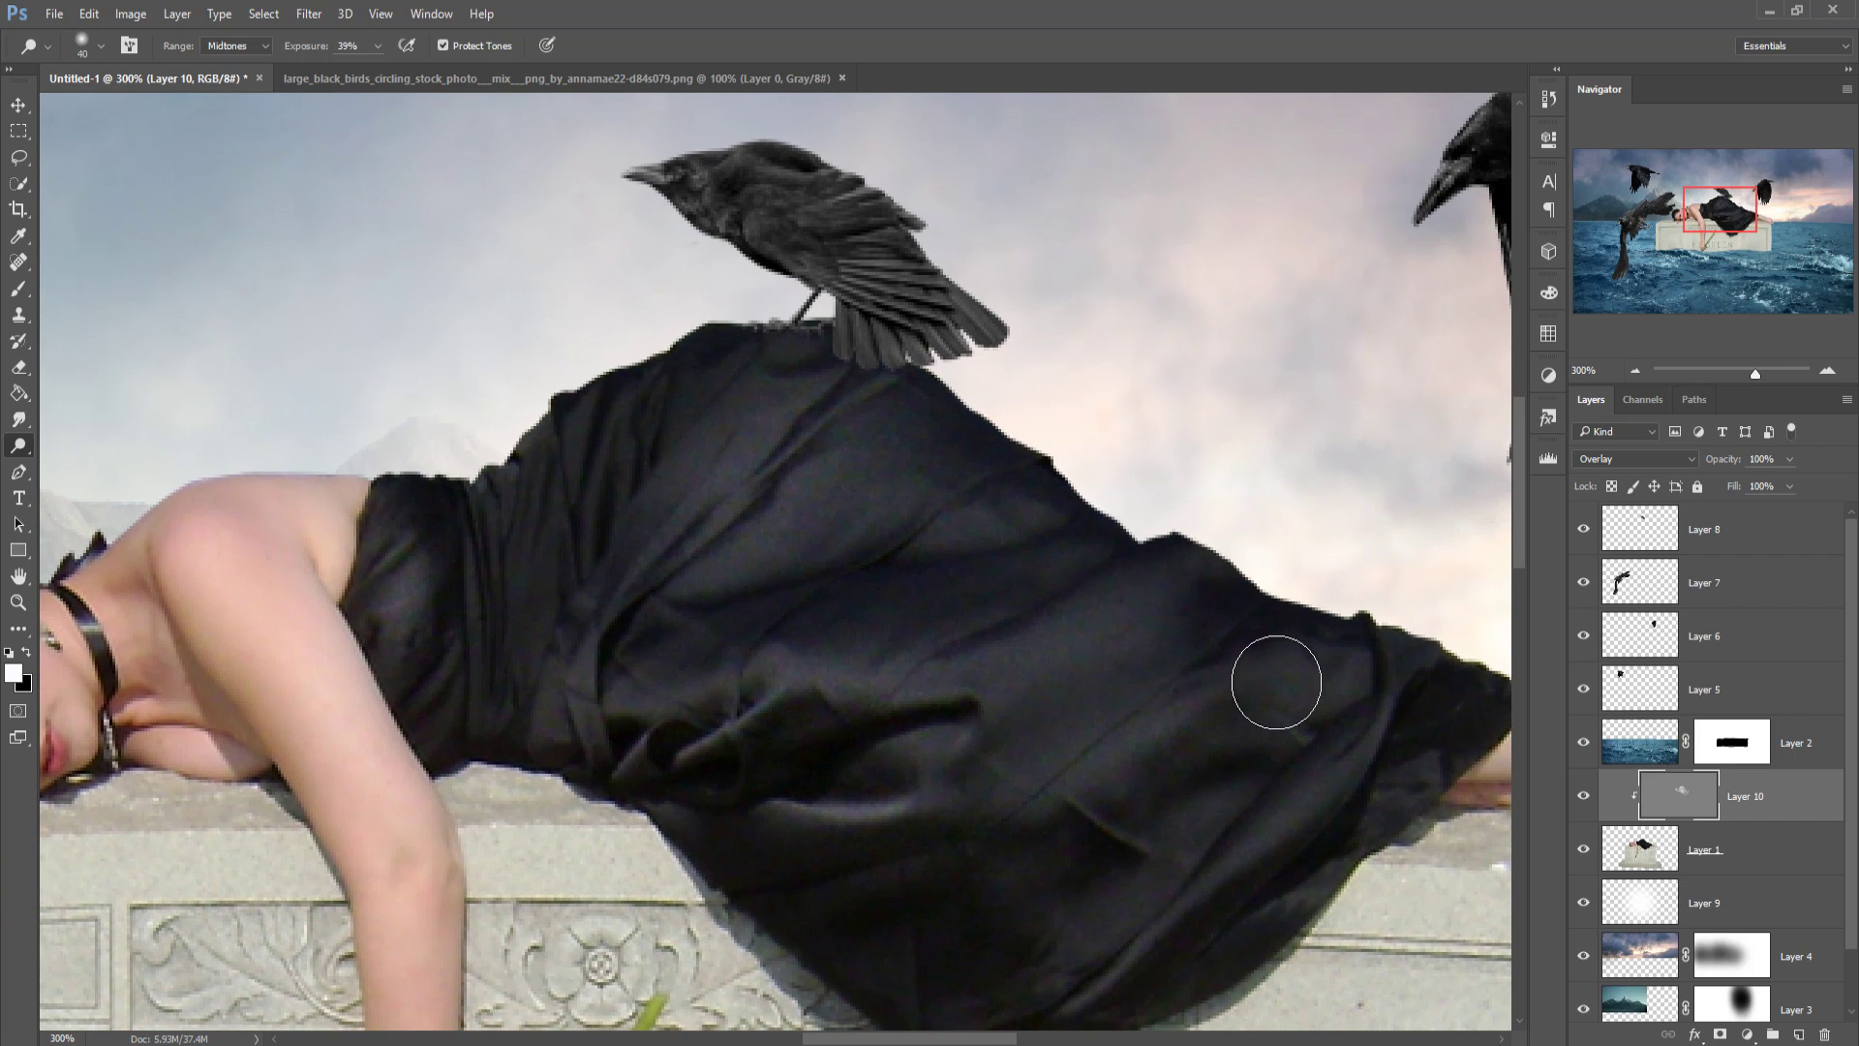
mouse_move(1408, 666)
left_mouse_down()
mouse_move(1415, 694)
mouse_move(1258, 759)
mouse_move(1004, 713)
mouse_move(740, 501)
mouse_move(577, 527)
mouse_move(532, 584)
mouse_move(568, 606)
mouse_move(563, 690)
mouse_move(739, 739)
mouse_move(942, 730)
mouse_move(1153, 759)
mouse_move(1371, 738)
mouse_move(1311, 813)
mouse_move(1174, 871)
mouse_move(1200, 531)
left_mouse_up()
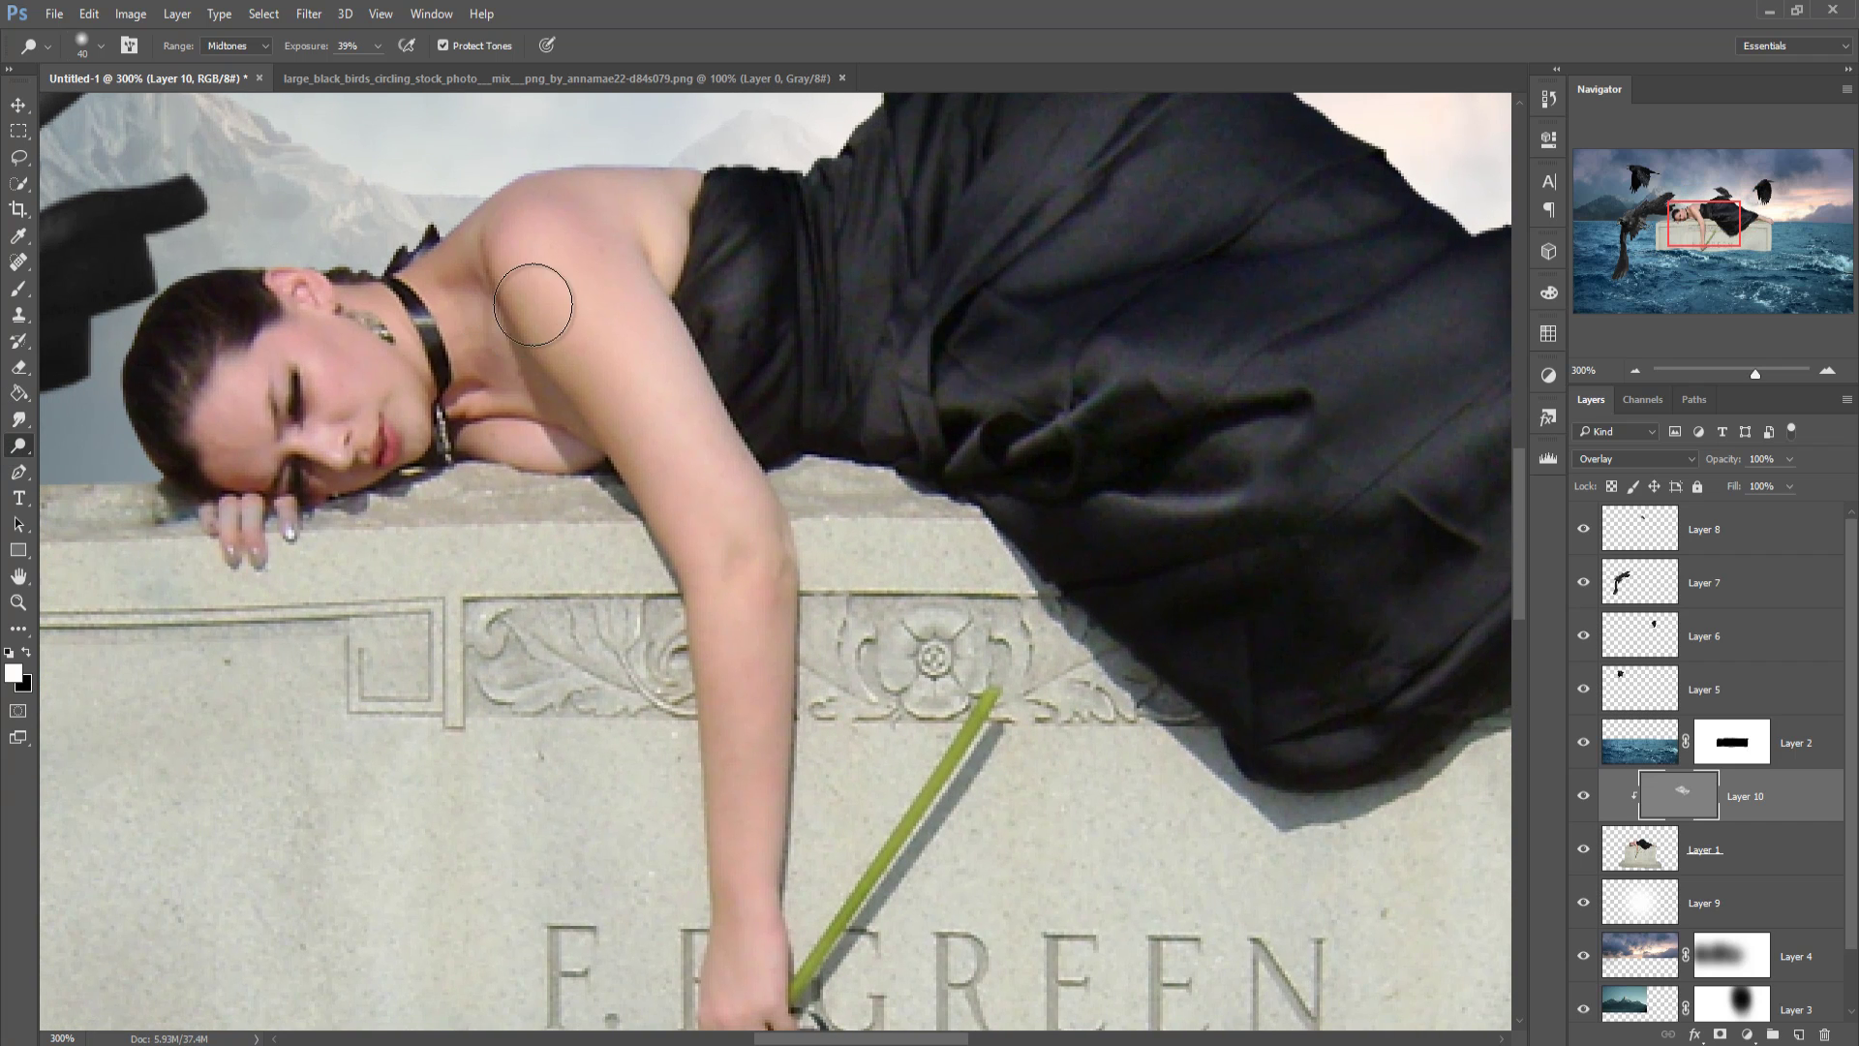
key("bracketleft")
key("bracketleft")
key("bracketleft")
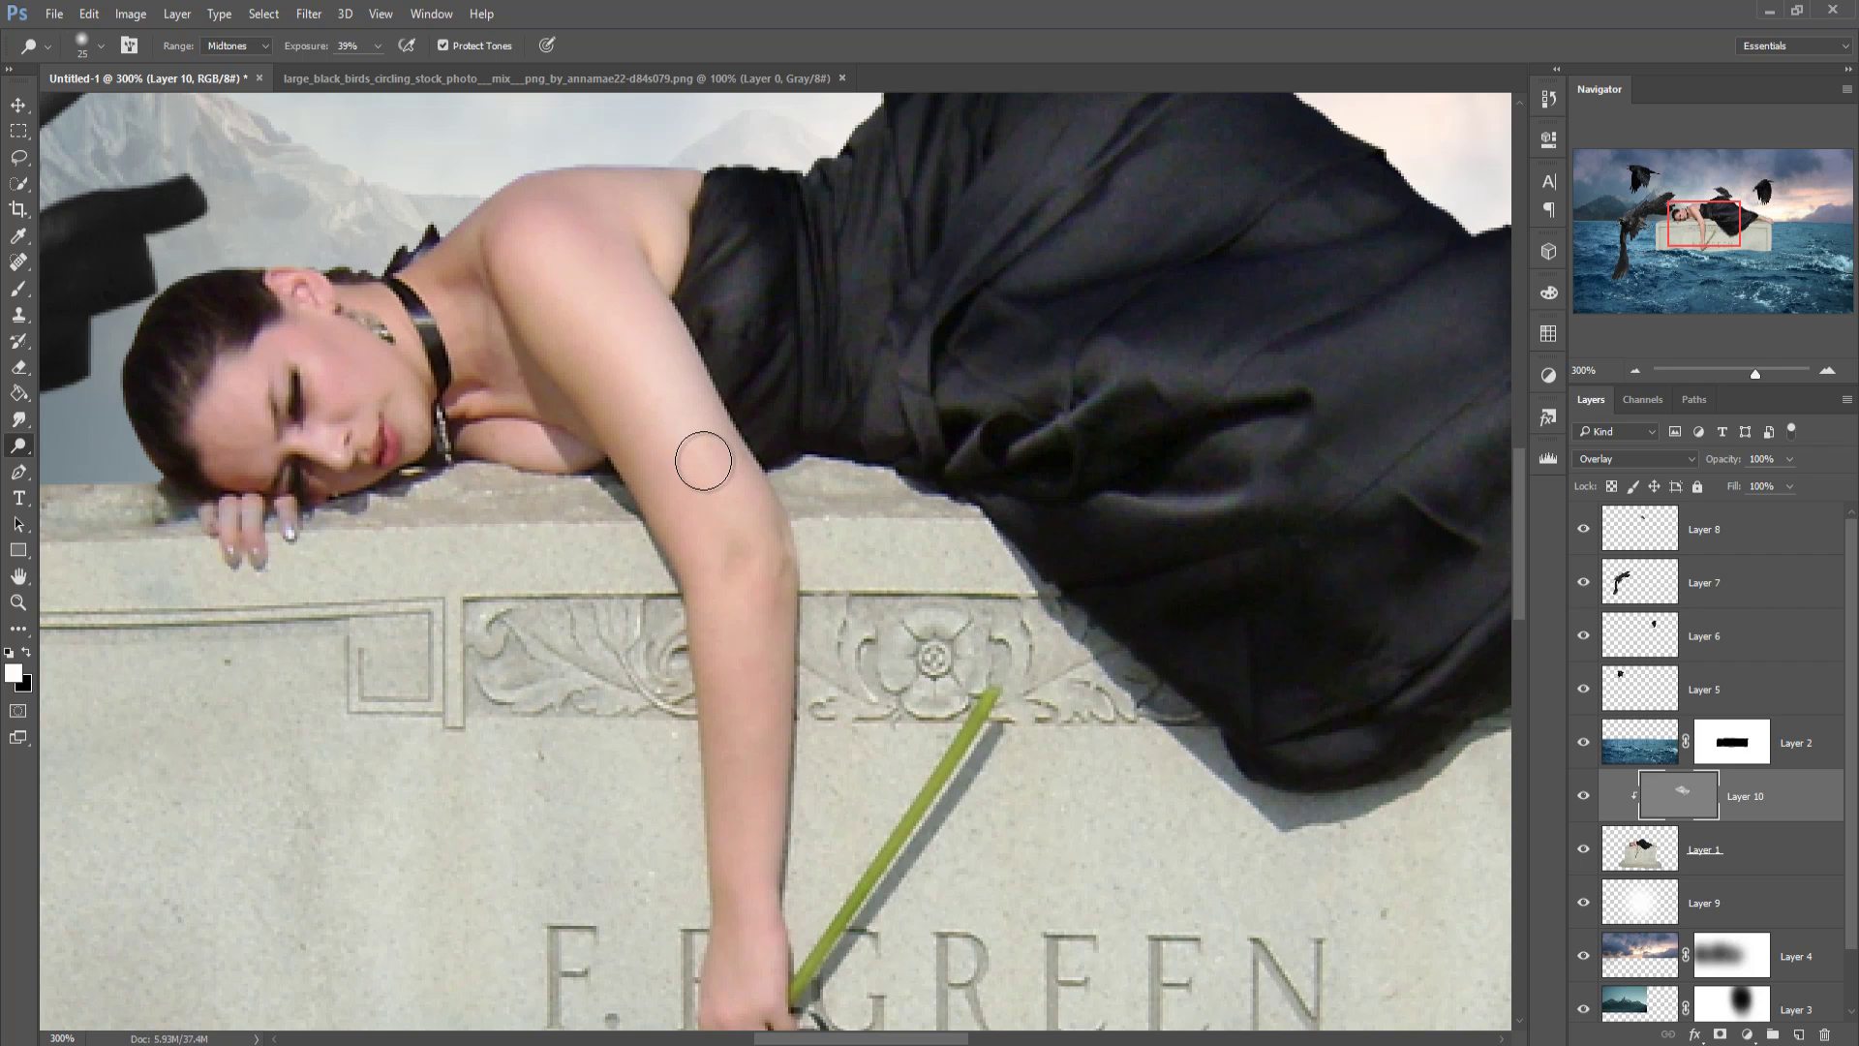
left_click_drag(763, 833, 784, 523)
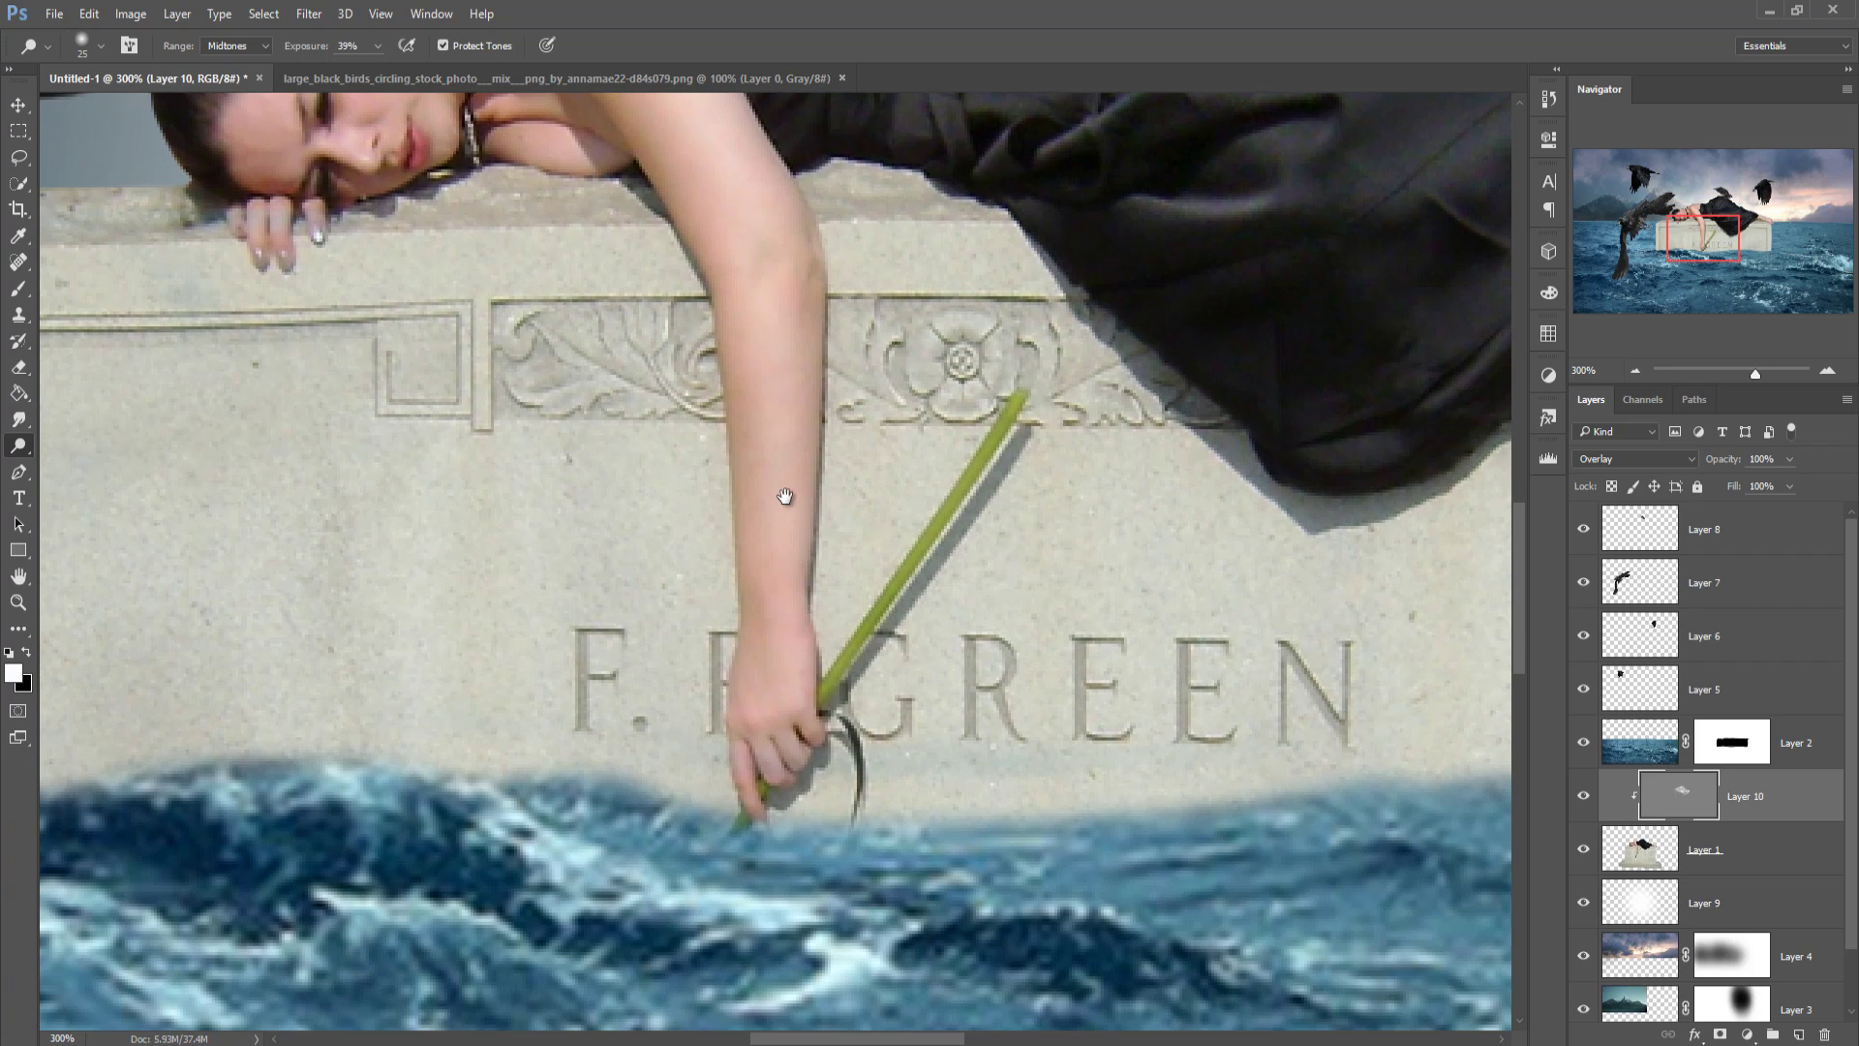
left_click_drag(777, 671, 821, 838)
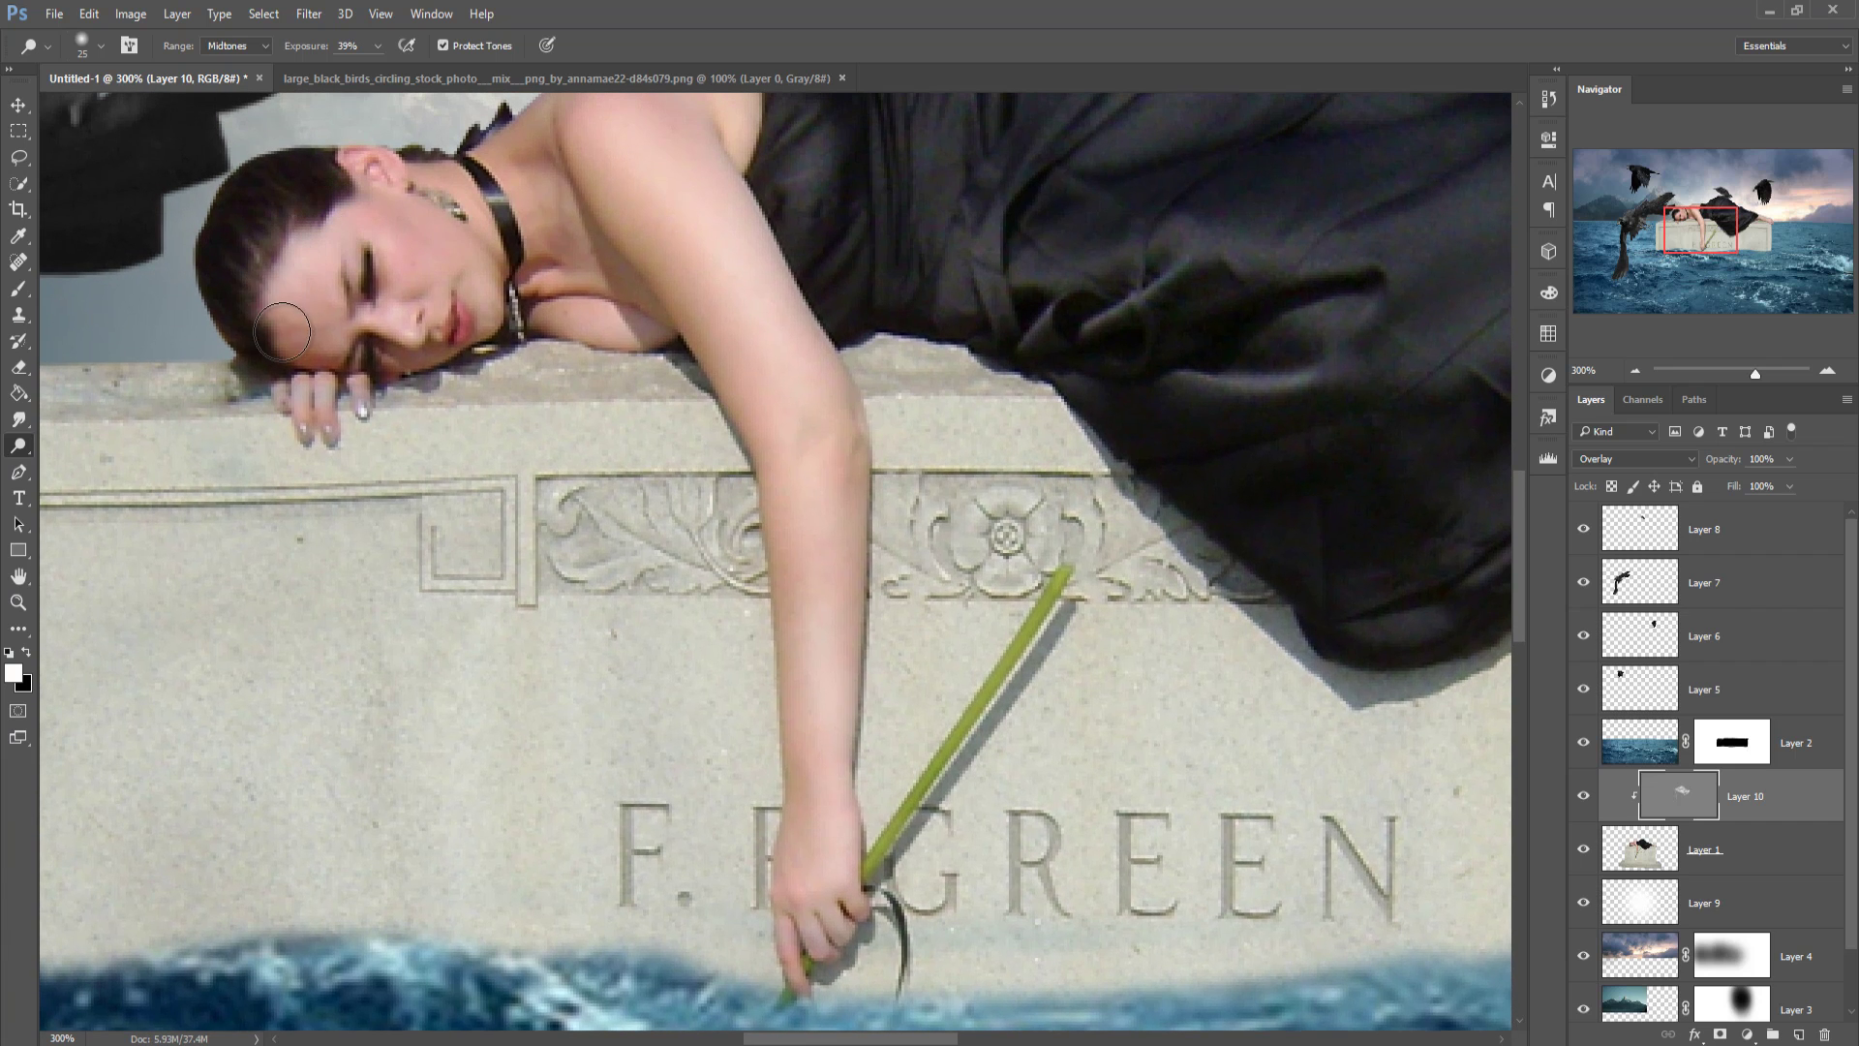
left_click_drag(486, 182, 528, 363)
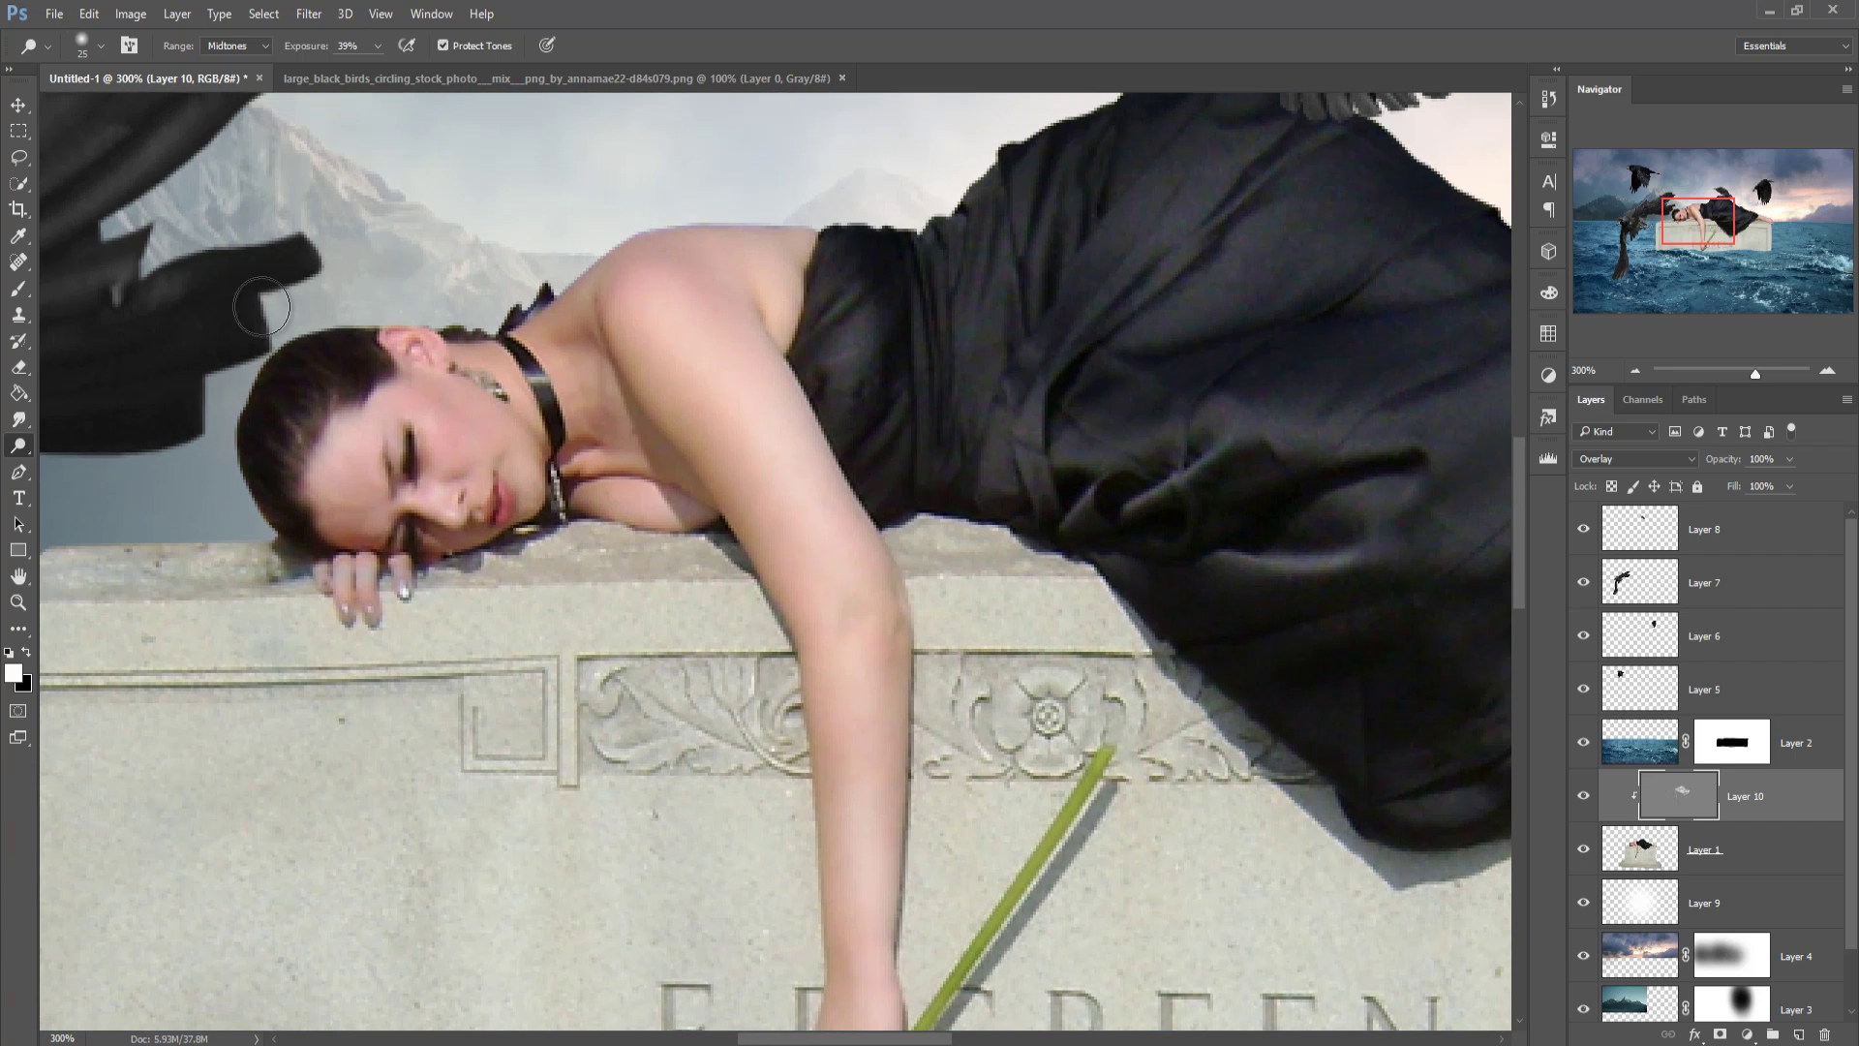
right_click(29, 457)
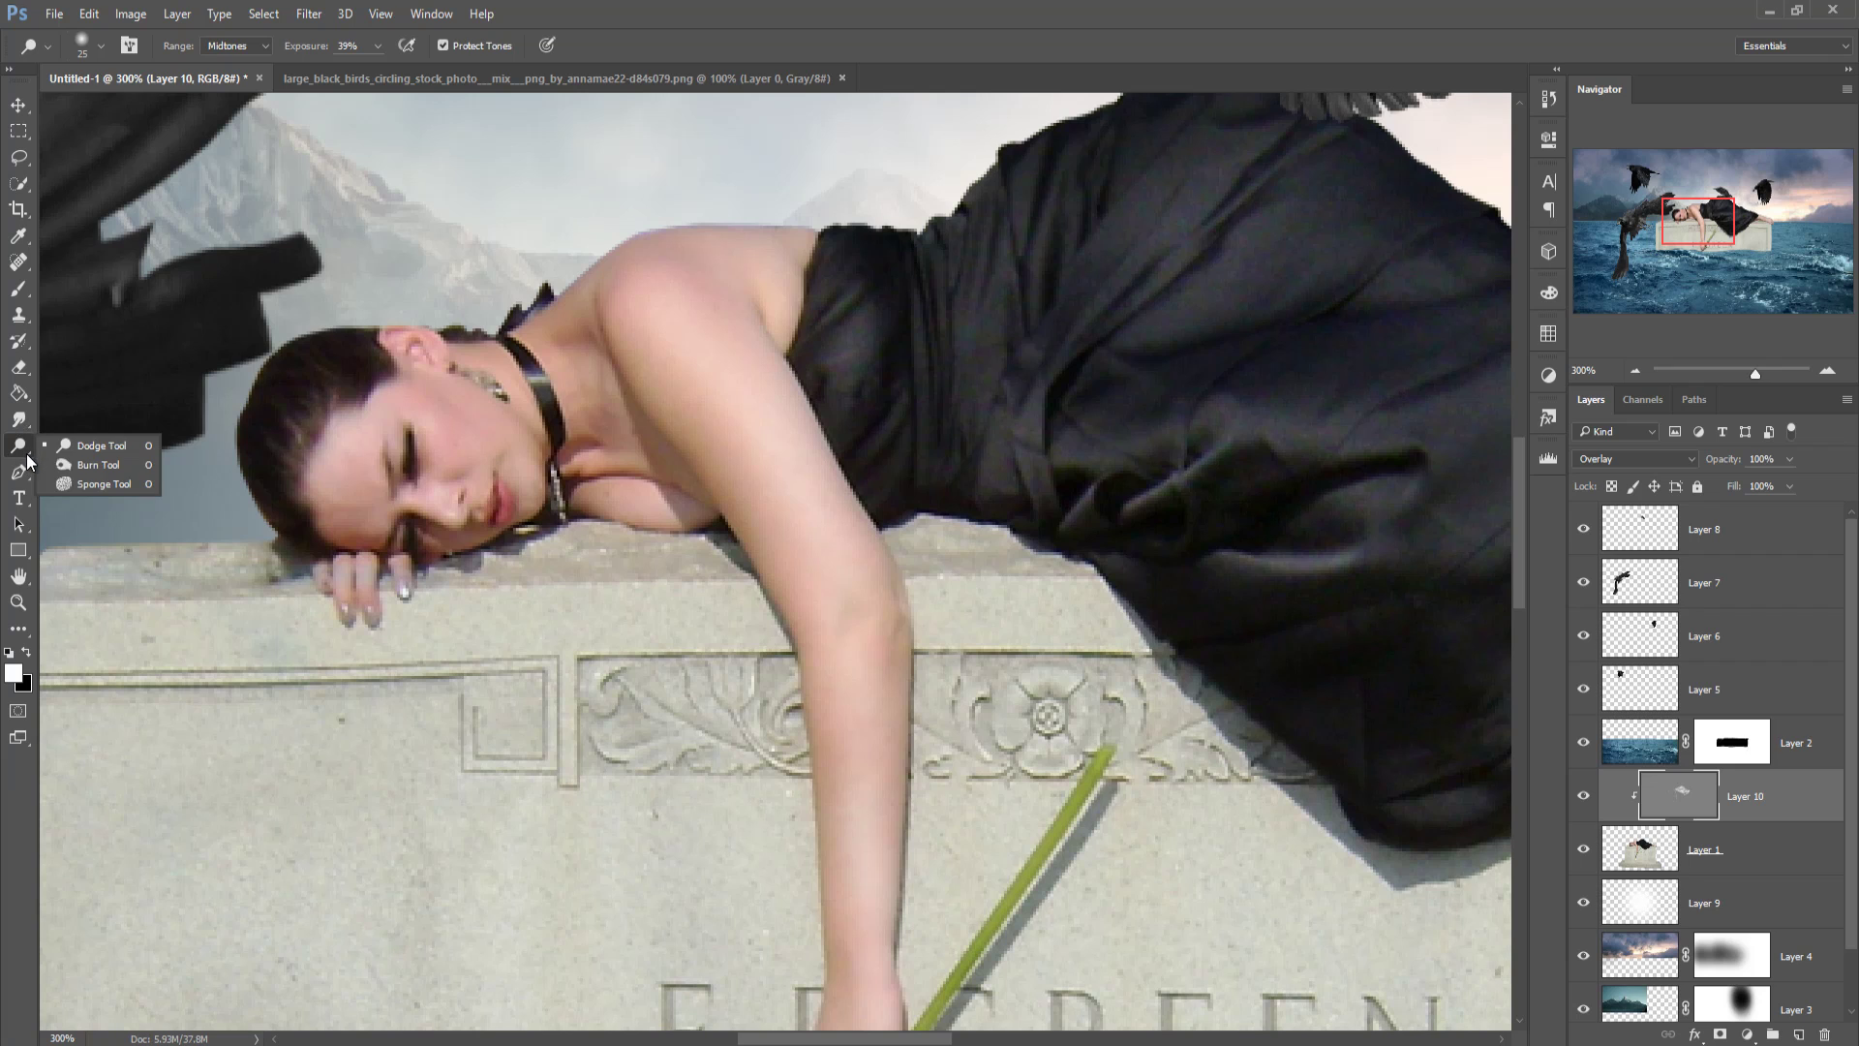
Step: Burn the forearm and shoulder edges with a 40px Burn brush
left_click(89, 466)
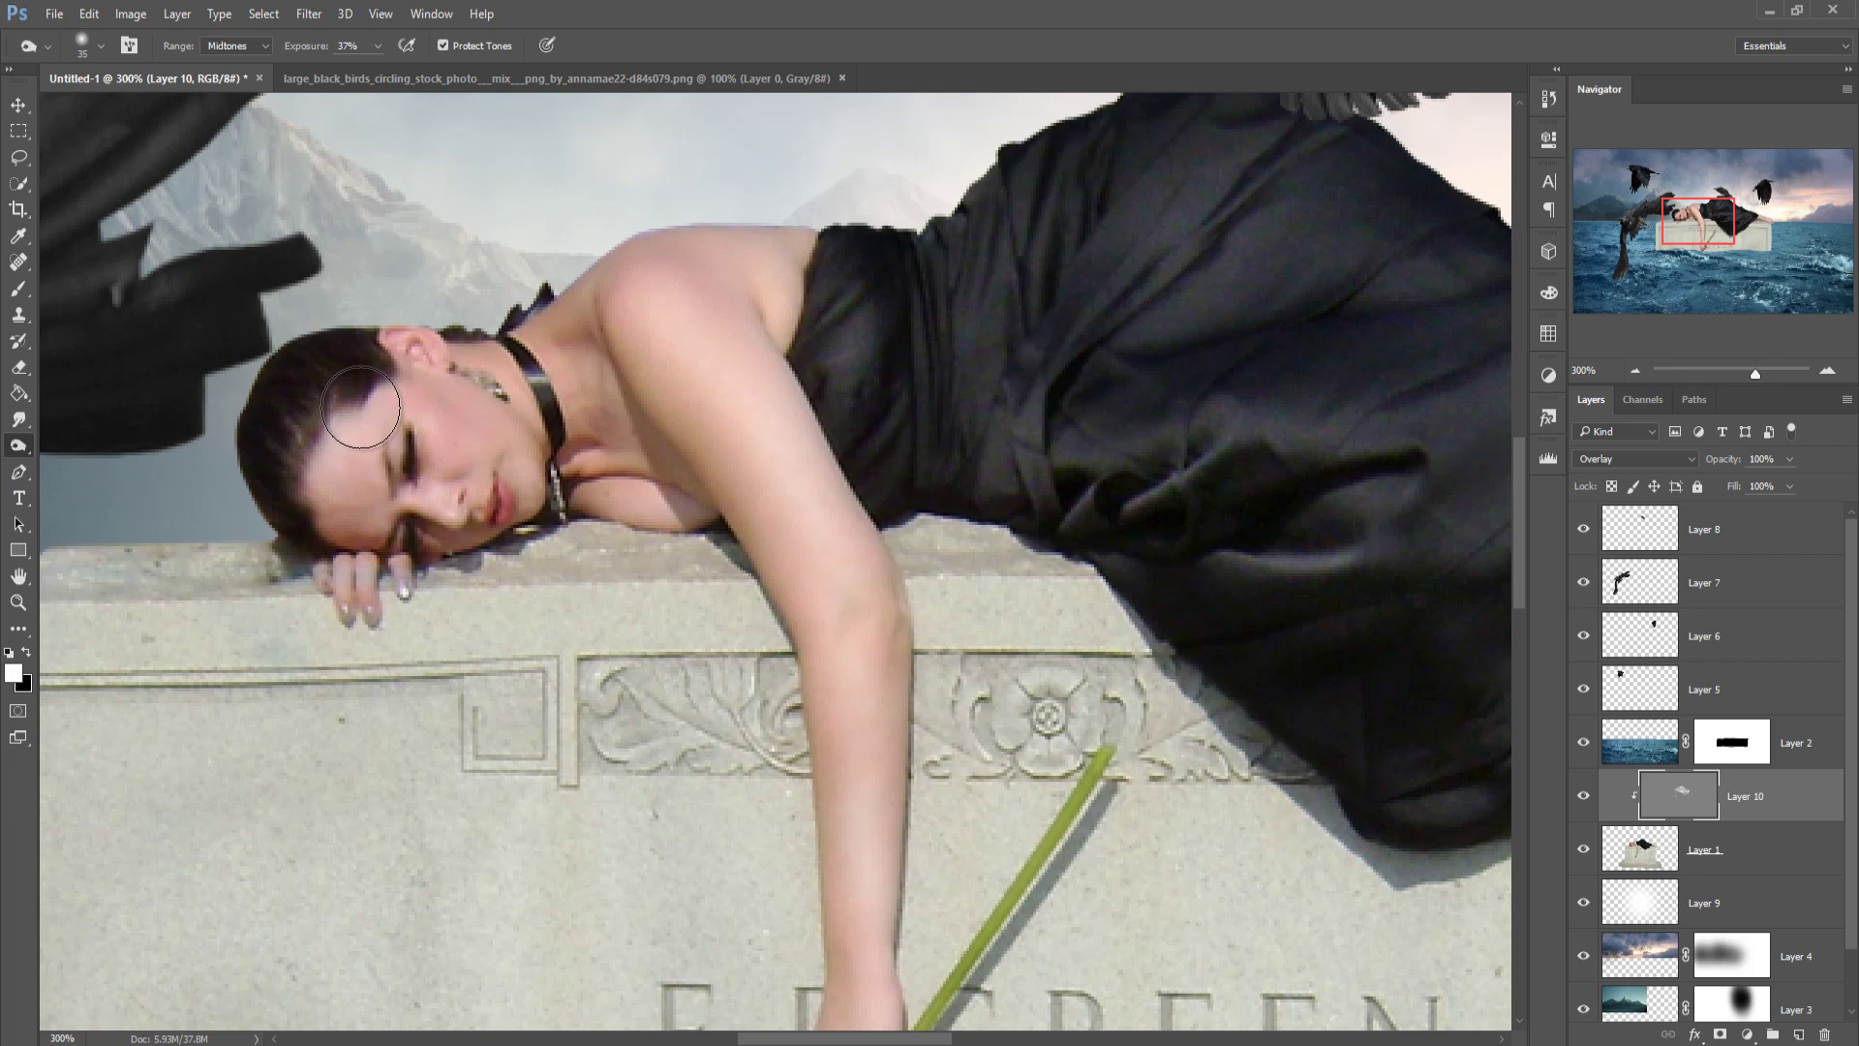
key("bracketright")
key("bracketright")
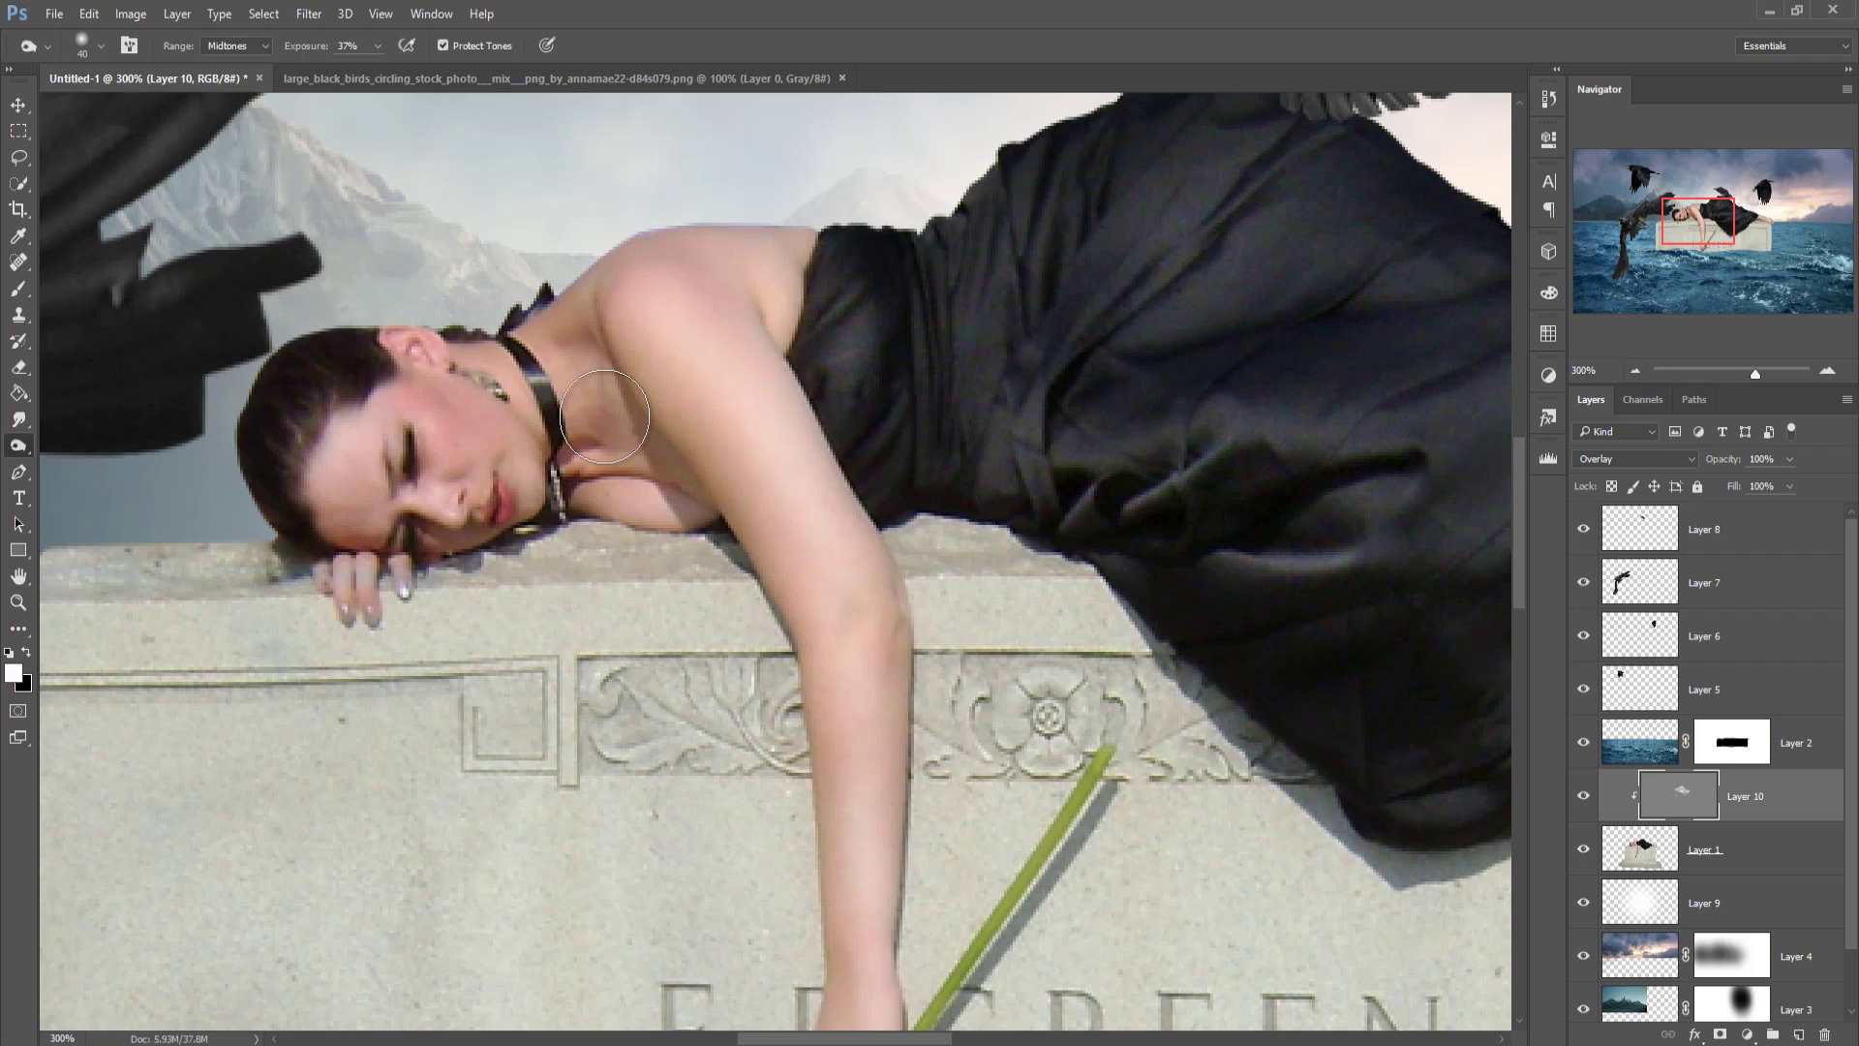
mouse_move(822, 876)
left_mouse_down()
mouse_move(775, 630)
mouse_move(808, 814)
left_mouse_up()
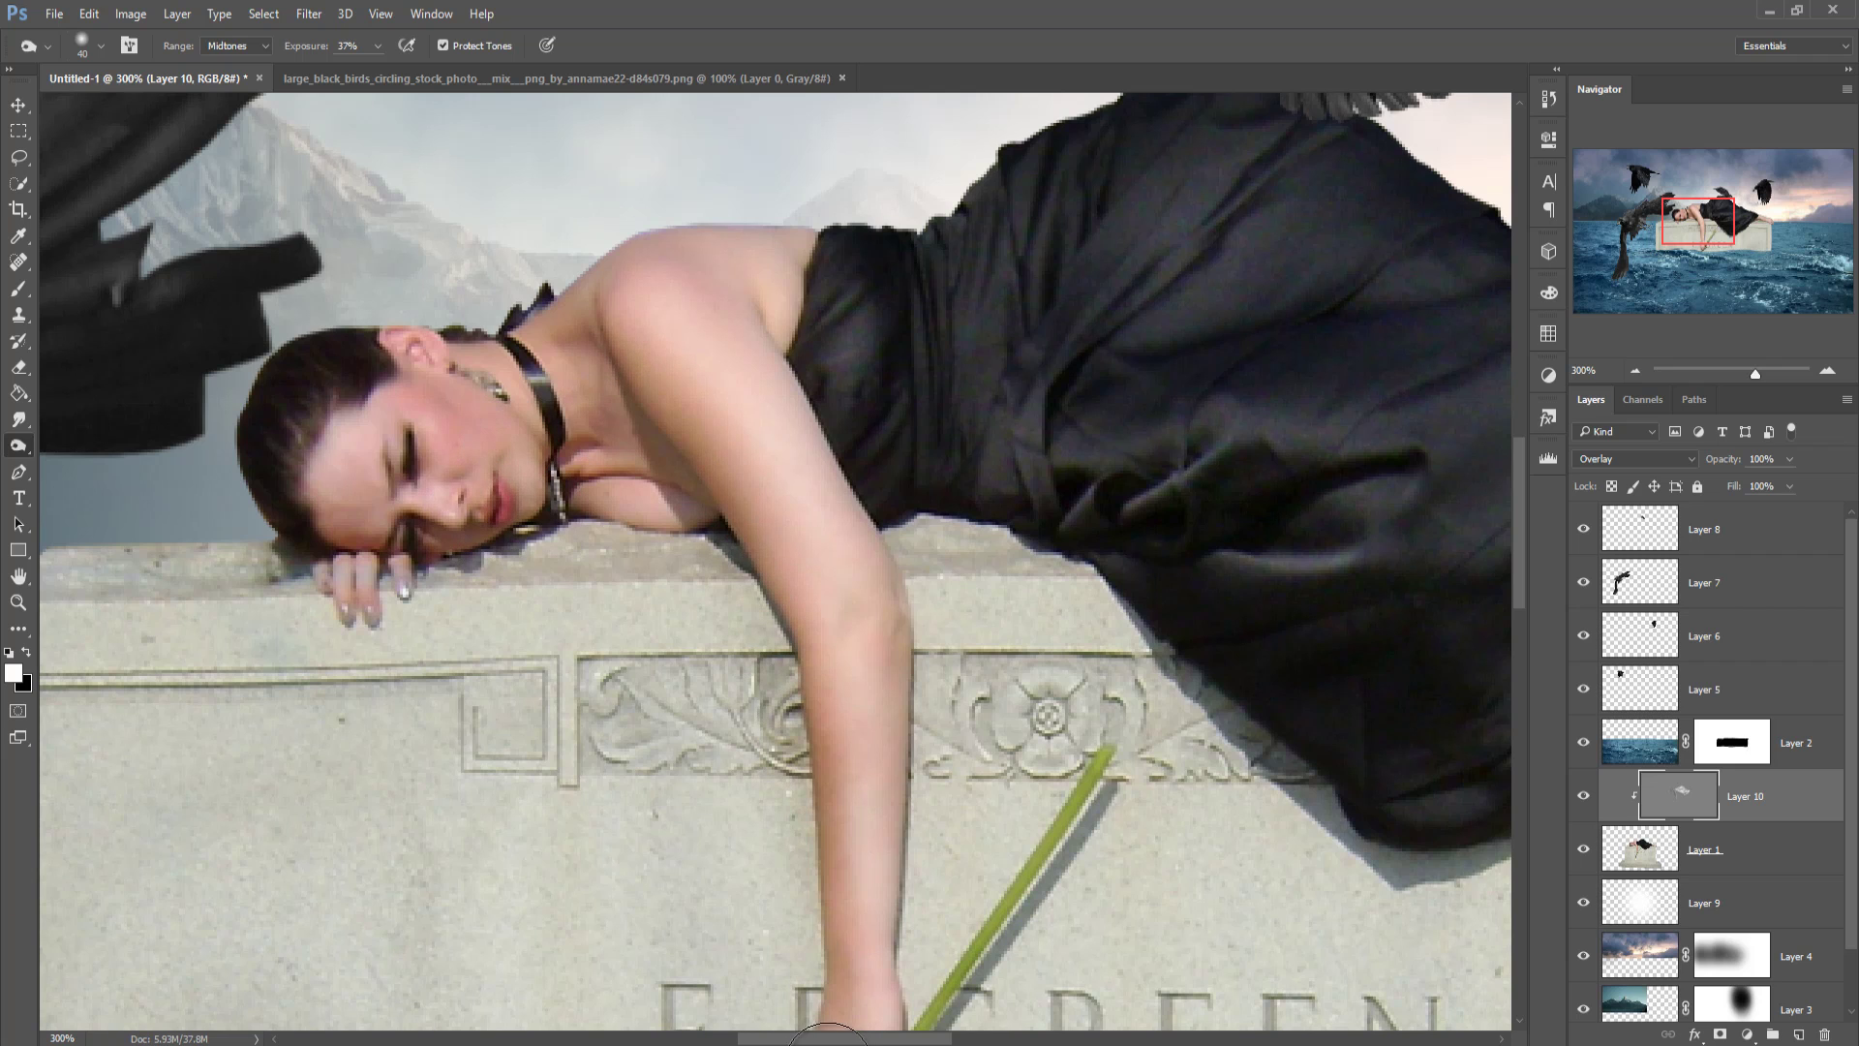
mouse_move(899, 636)
left_mouse_down()
mouse_move(905, 593)
mouse_move(913, 975)
mouse_move(871, 526)
left_mouse_up()
left_click_drag(865, 426, 939, 804)
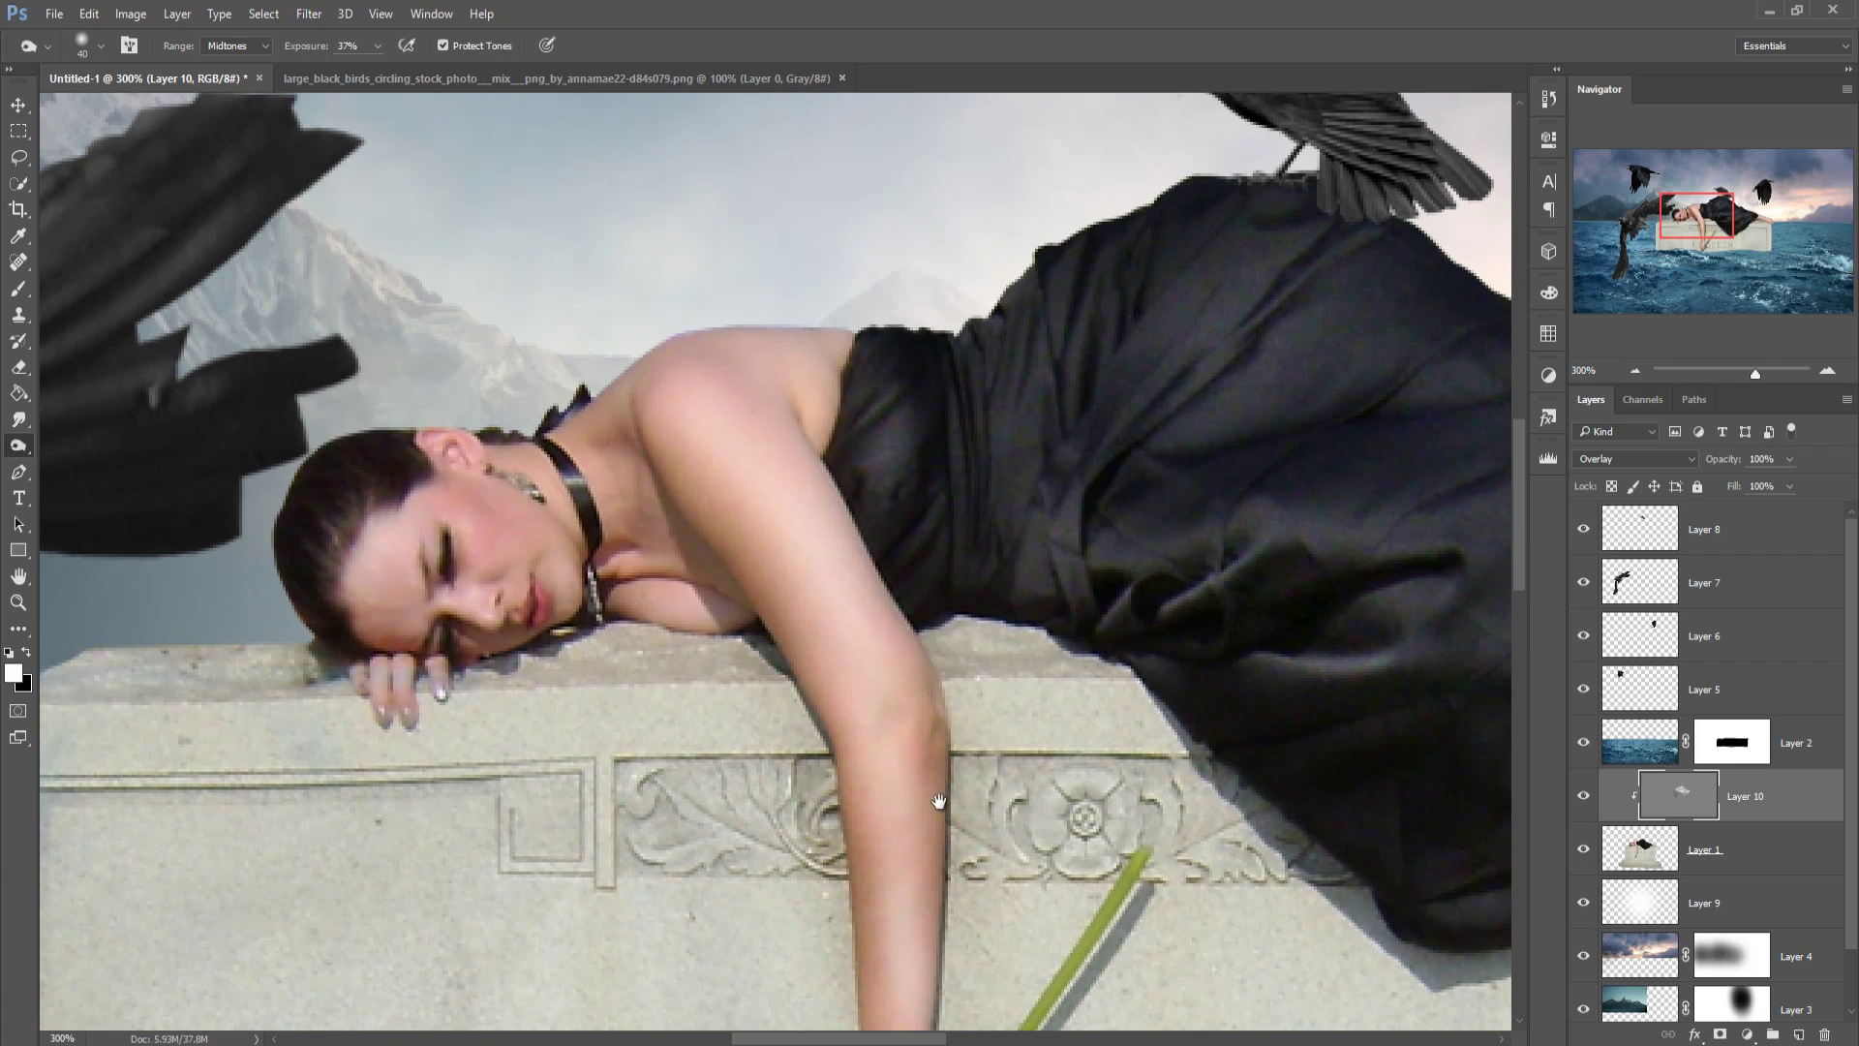
mouse_move(584, 365)
left_mouse_down()
mouse_move(837, 294)
mouse_move(775, 324)
mouse_move(908, 327)
left_mouse_up()
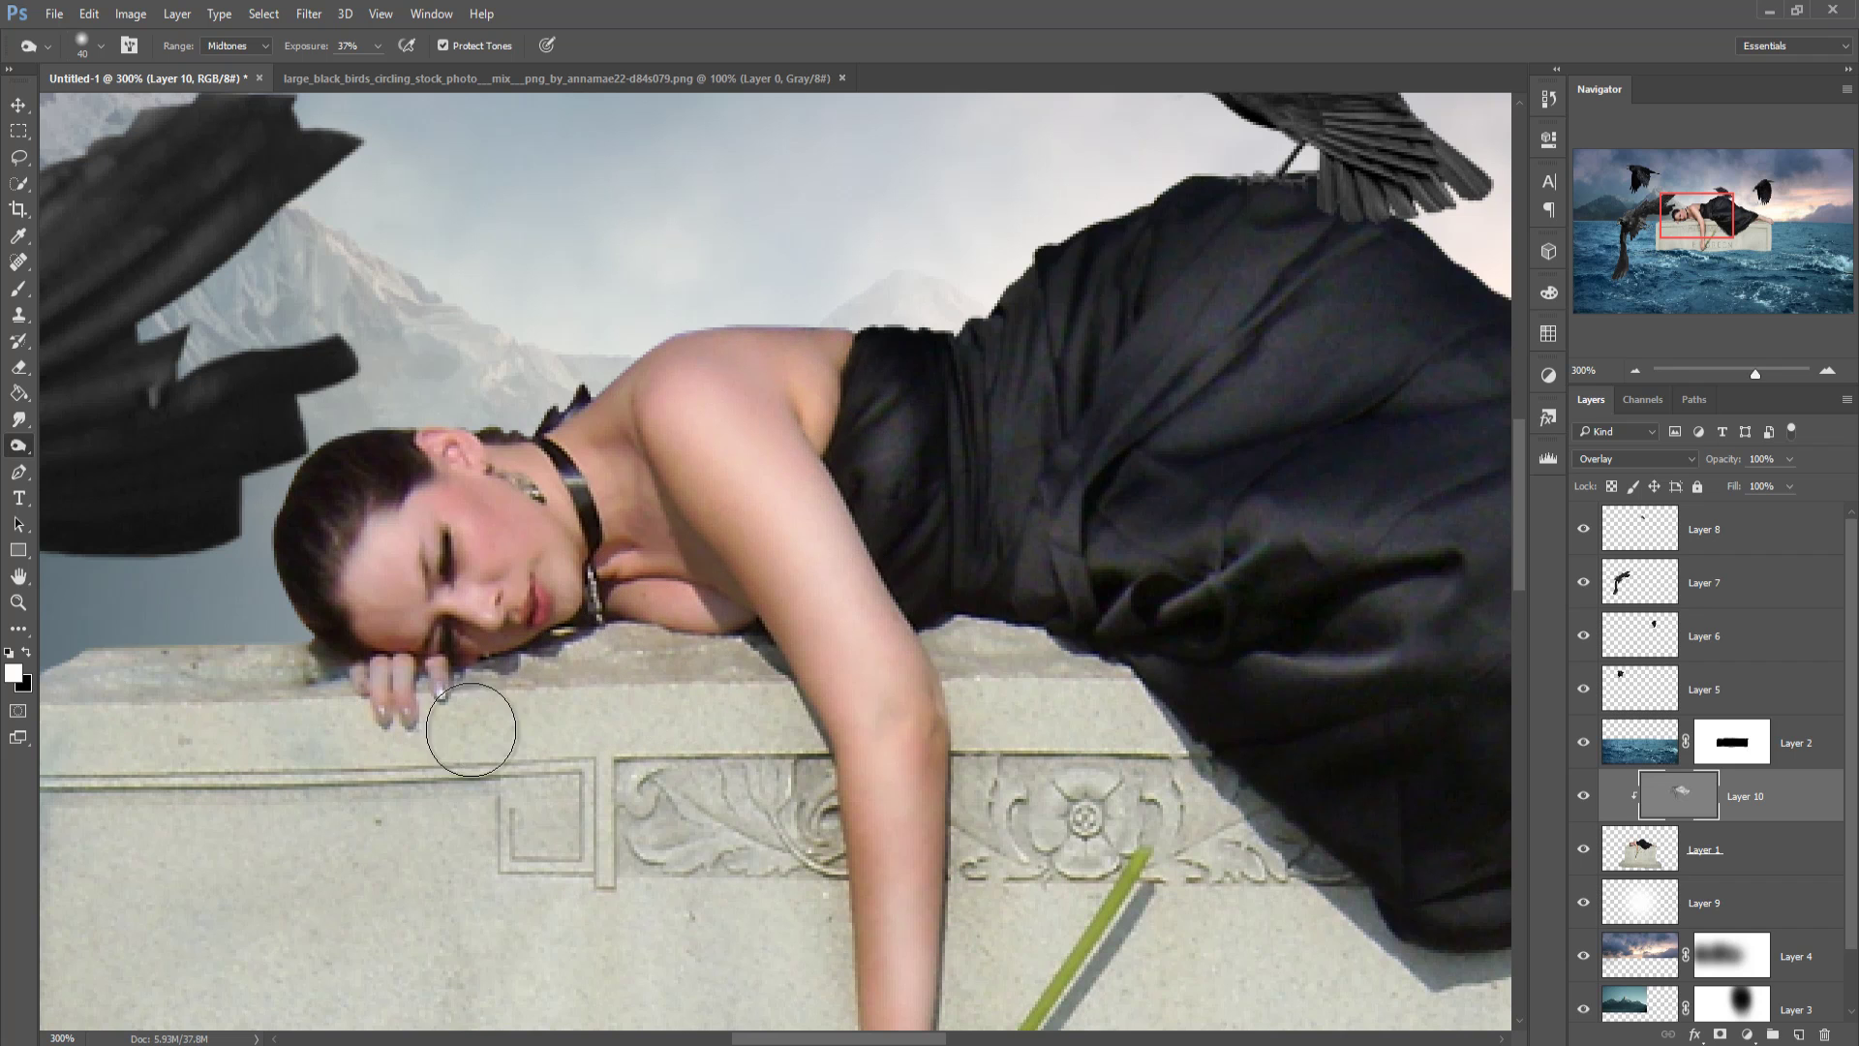
Step: At 100% zoom, burn the tombstone below the GREEN lettering with a 175px brush
key("ctrl+1")
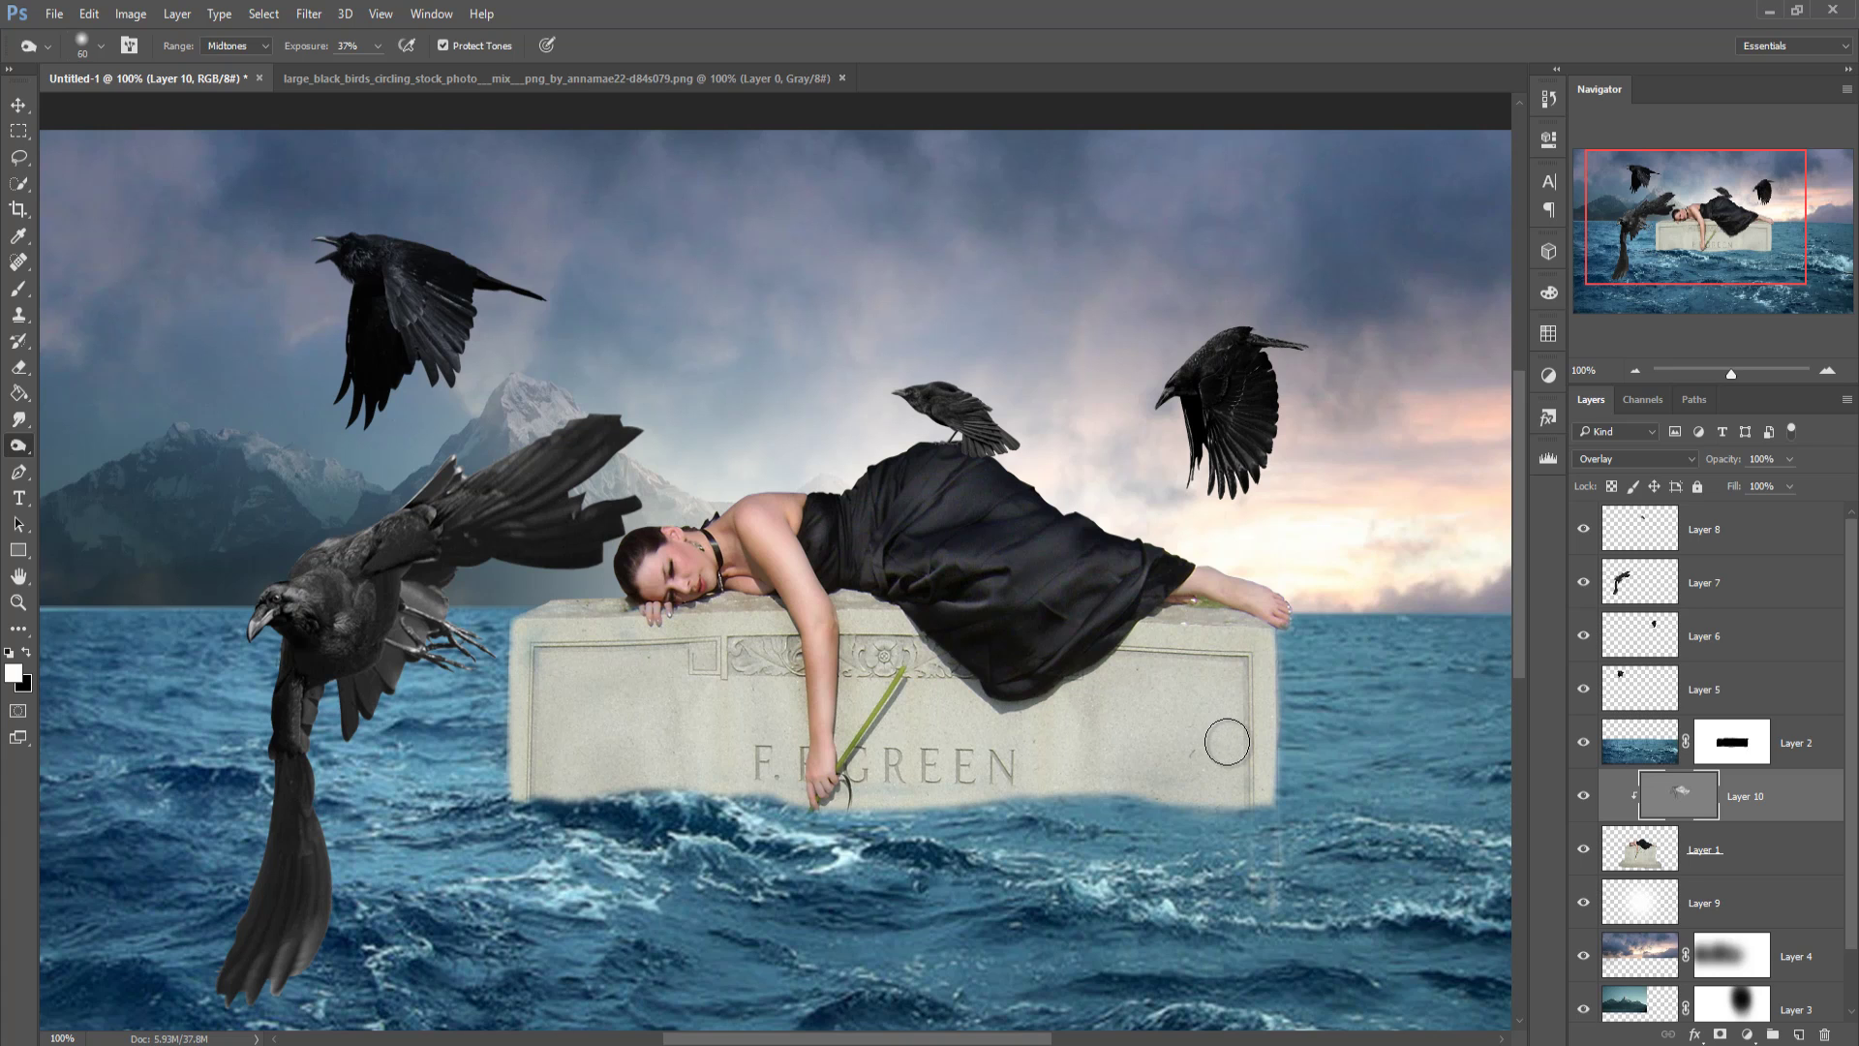
key("]")
key("]")
key("]")
key("]")
key("]")
key("]")
key("]")
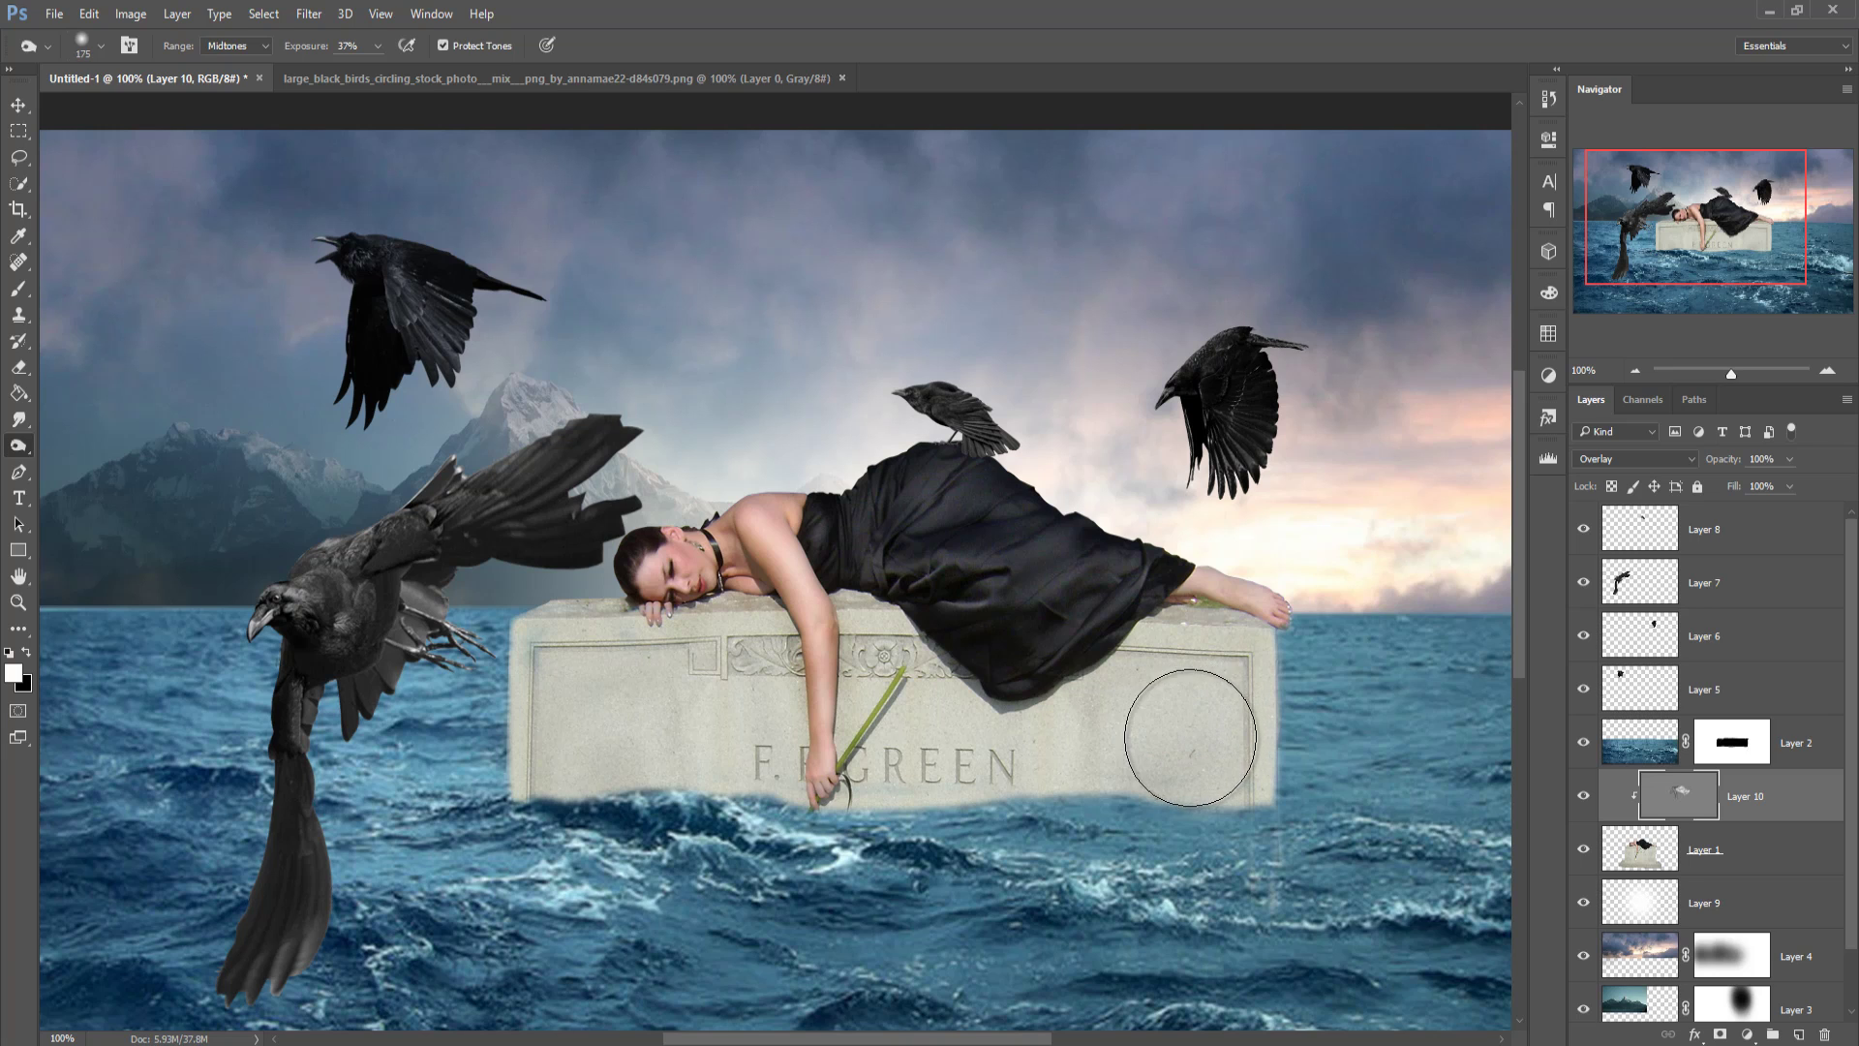
mouse_move(1187, 714)
left_mouse_down()
mouse_move(862, 780)
mouse_move(519, 778)
mouse_move(683, 692)
mouse_move(508, 683)
mouse_move(636, 729)
mouse_move(925, 717)
mouse_move(872, 668)
mouse_move(1070, 781)
mouse_move(1282, 721)
mouse_move(1203, 561)
mouse_move(1206, 714)
mouse_move(1266, 706)
left_mouse_up()
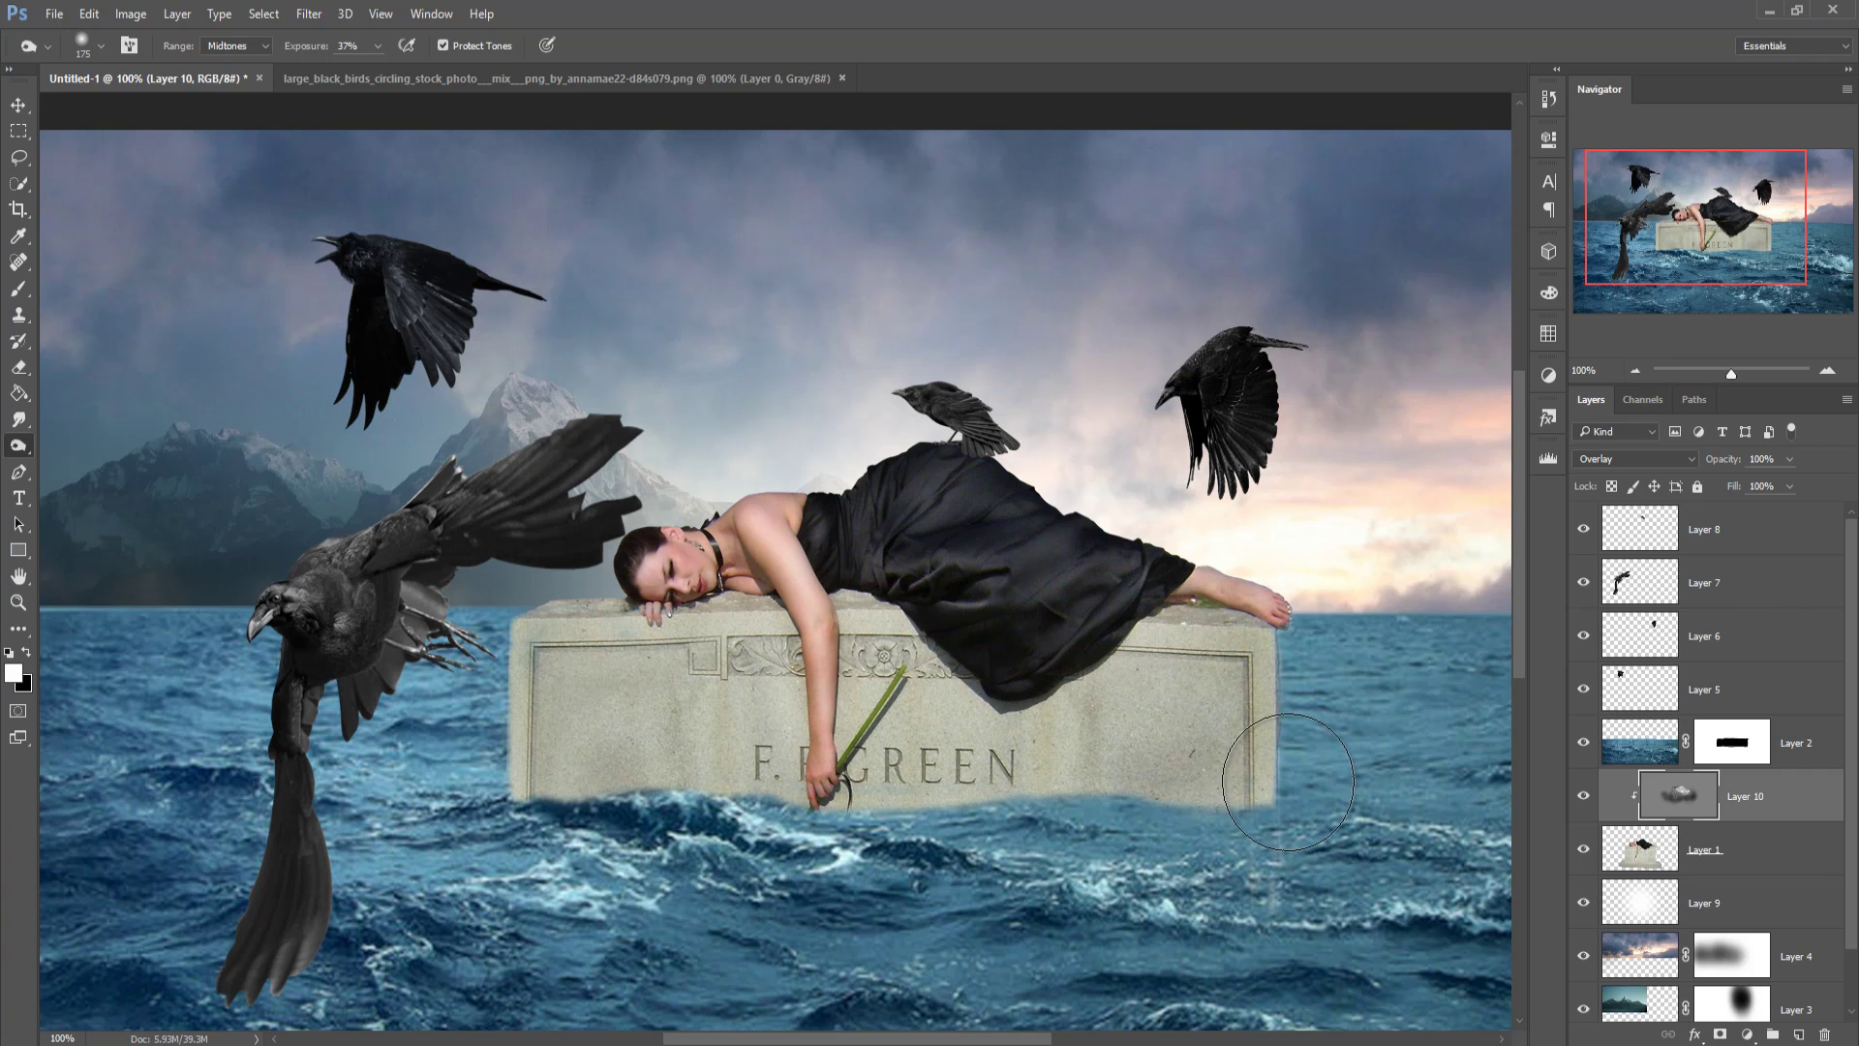
left_click(16, 118)
key("ctrl+plus")
key("ctrl+plus")
key("ctrl+plus")
left_click_drag(1380, 545, 527, 607)
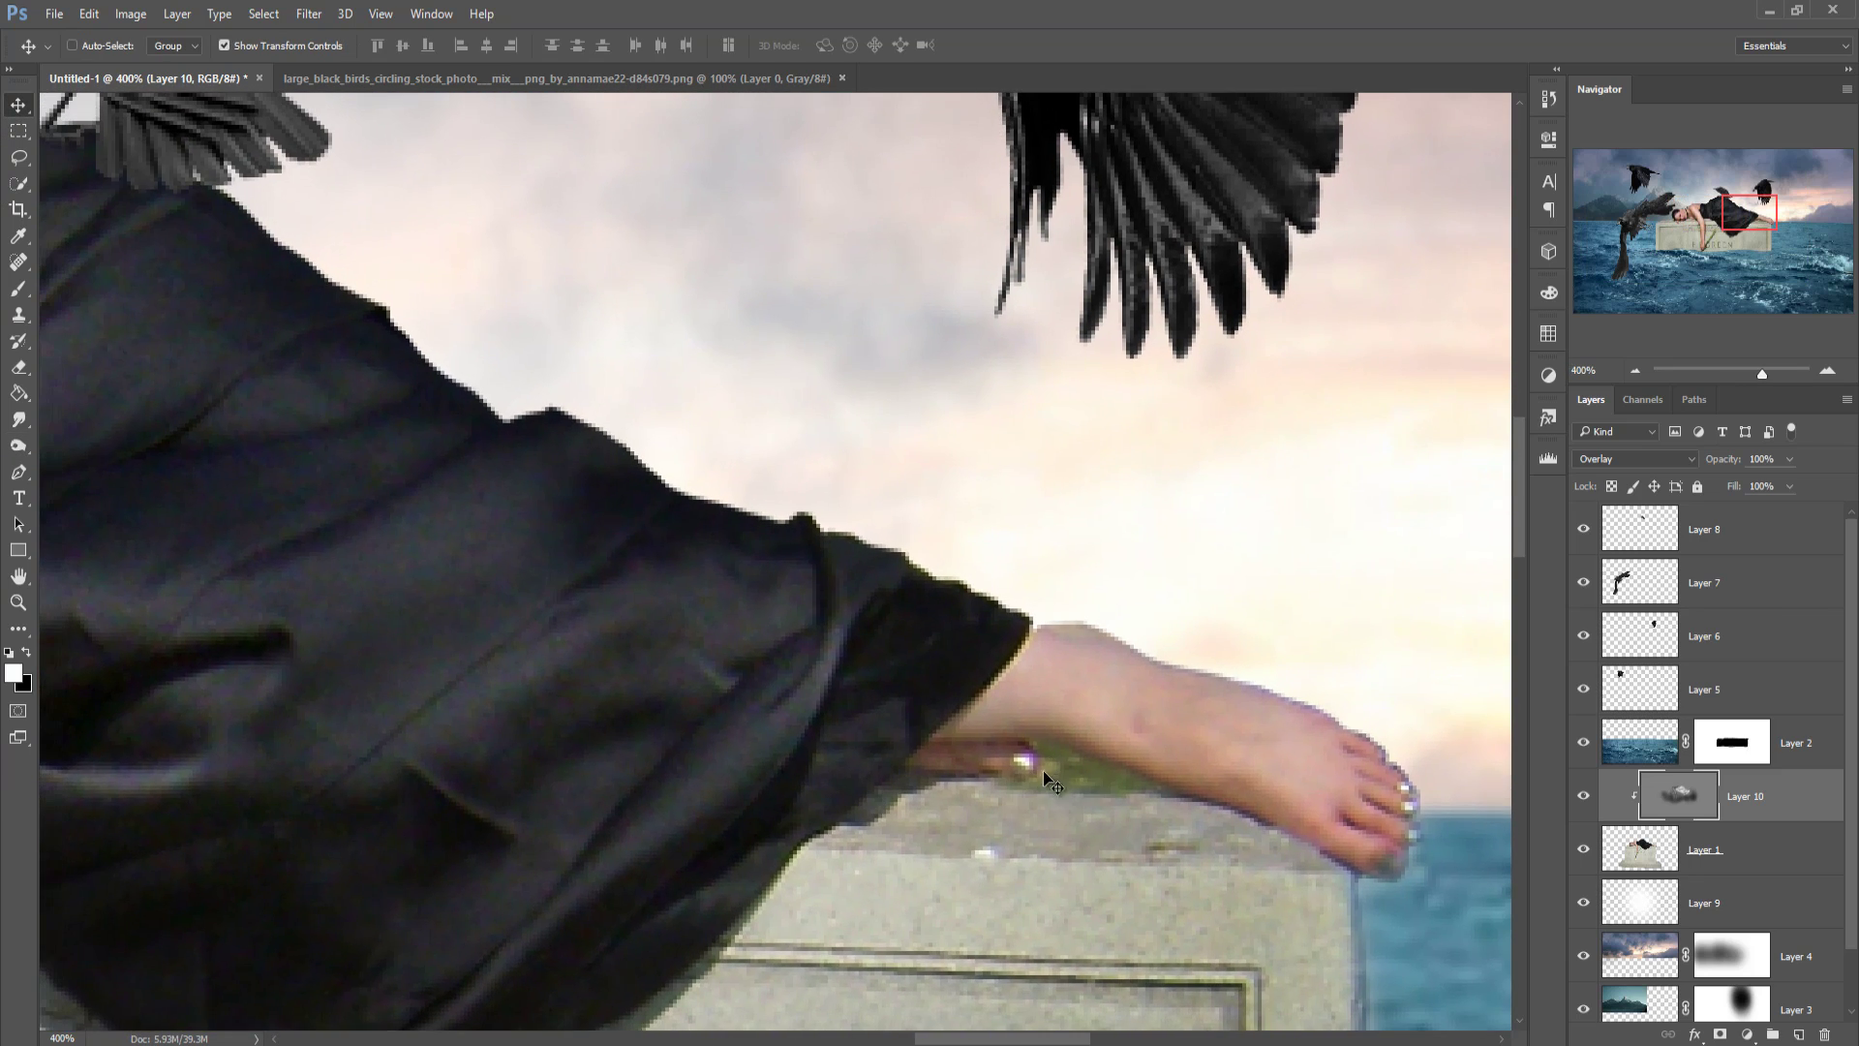
left_click_drag(18, 167, 78, 167)
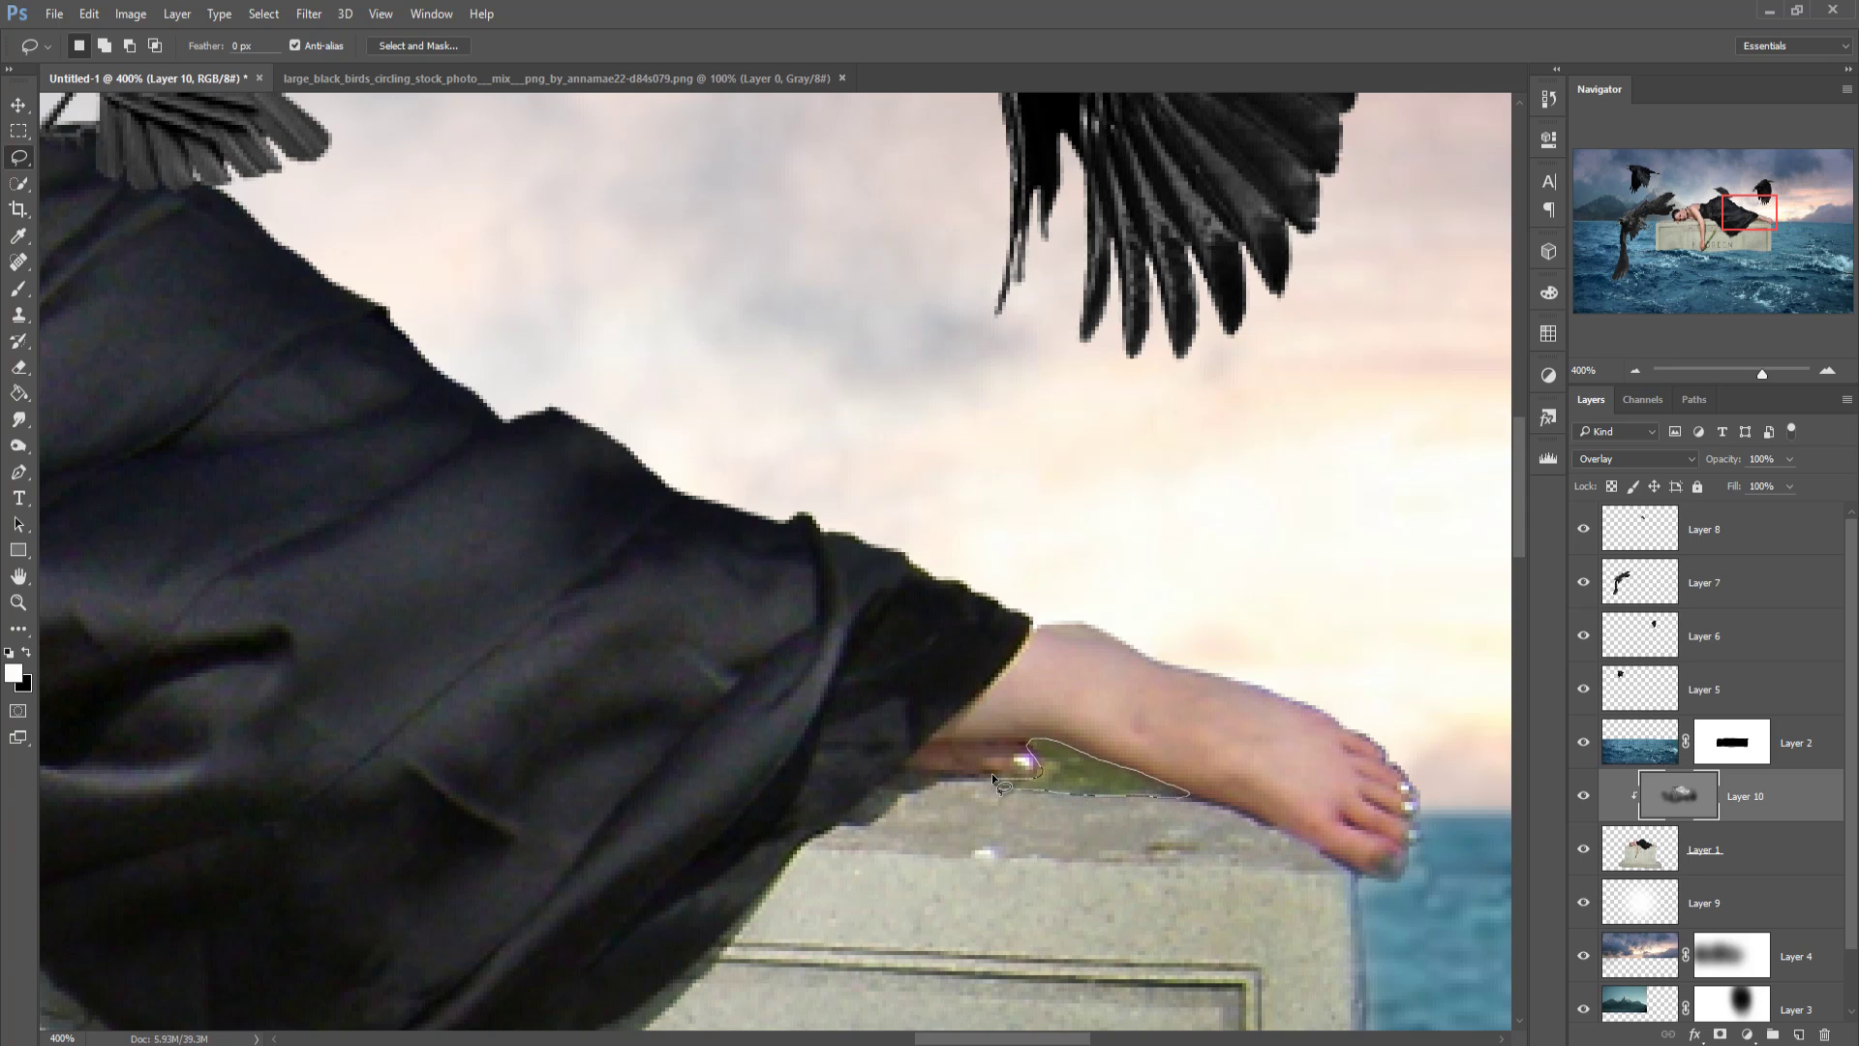
left_click_drag(994, 777, 997, 783)
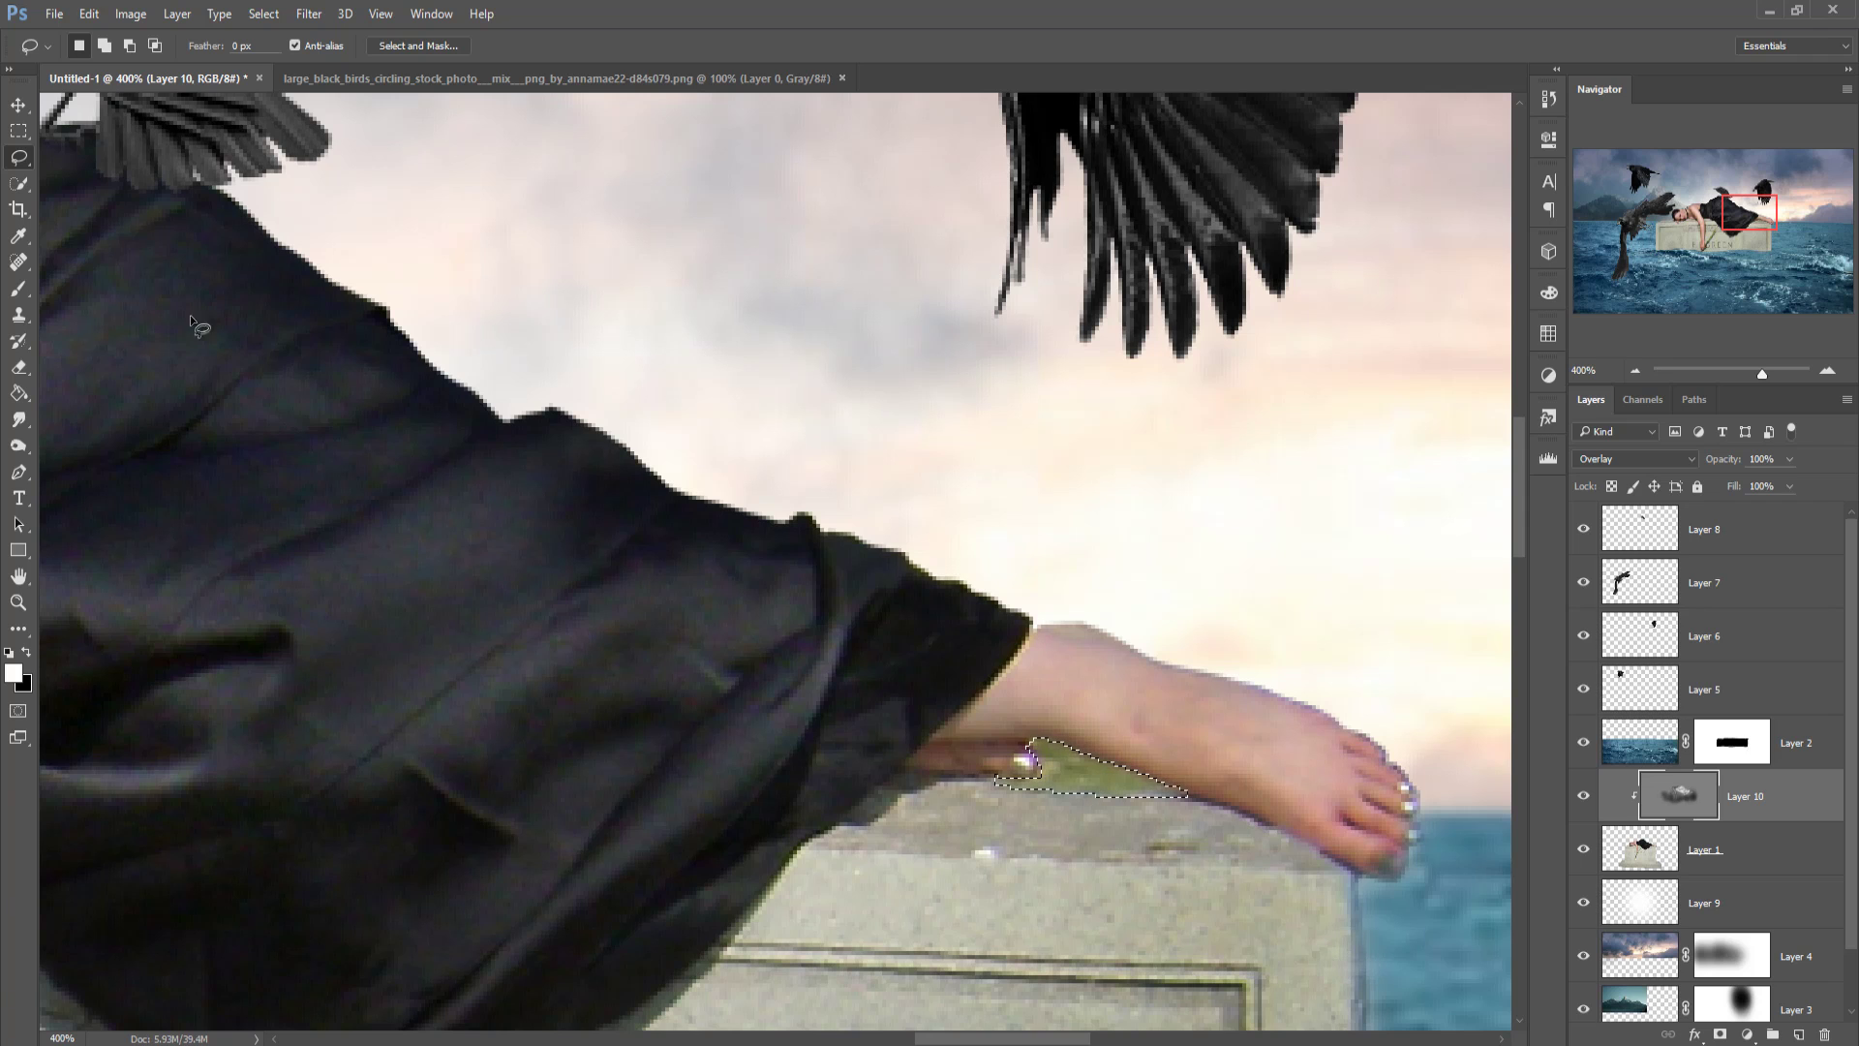
left_click(263, 13)
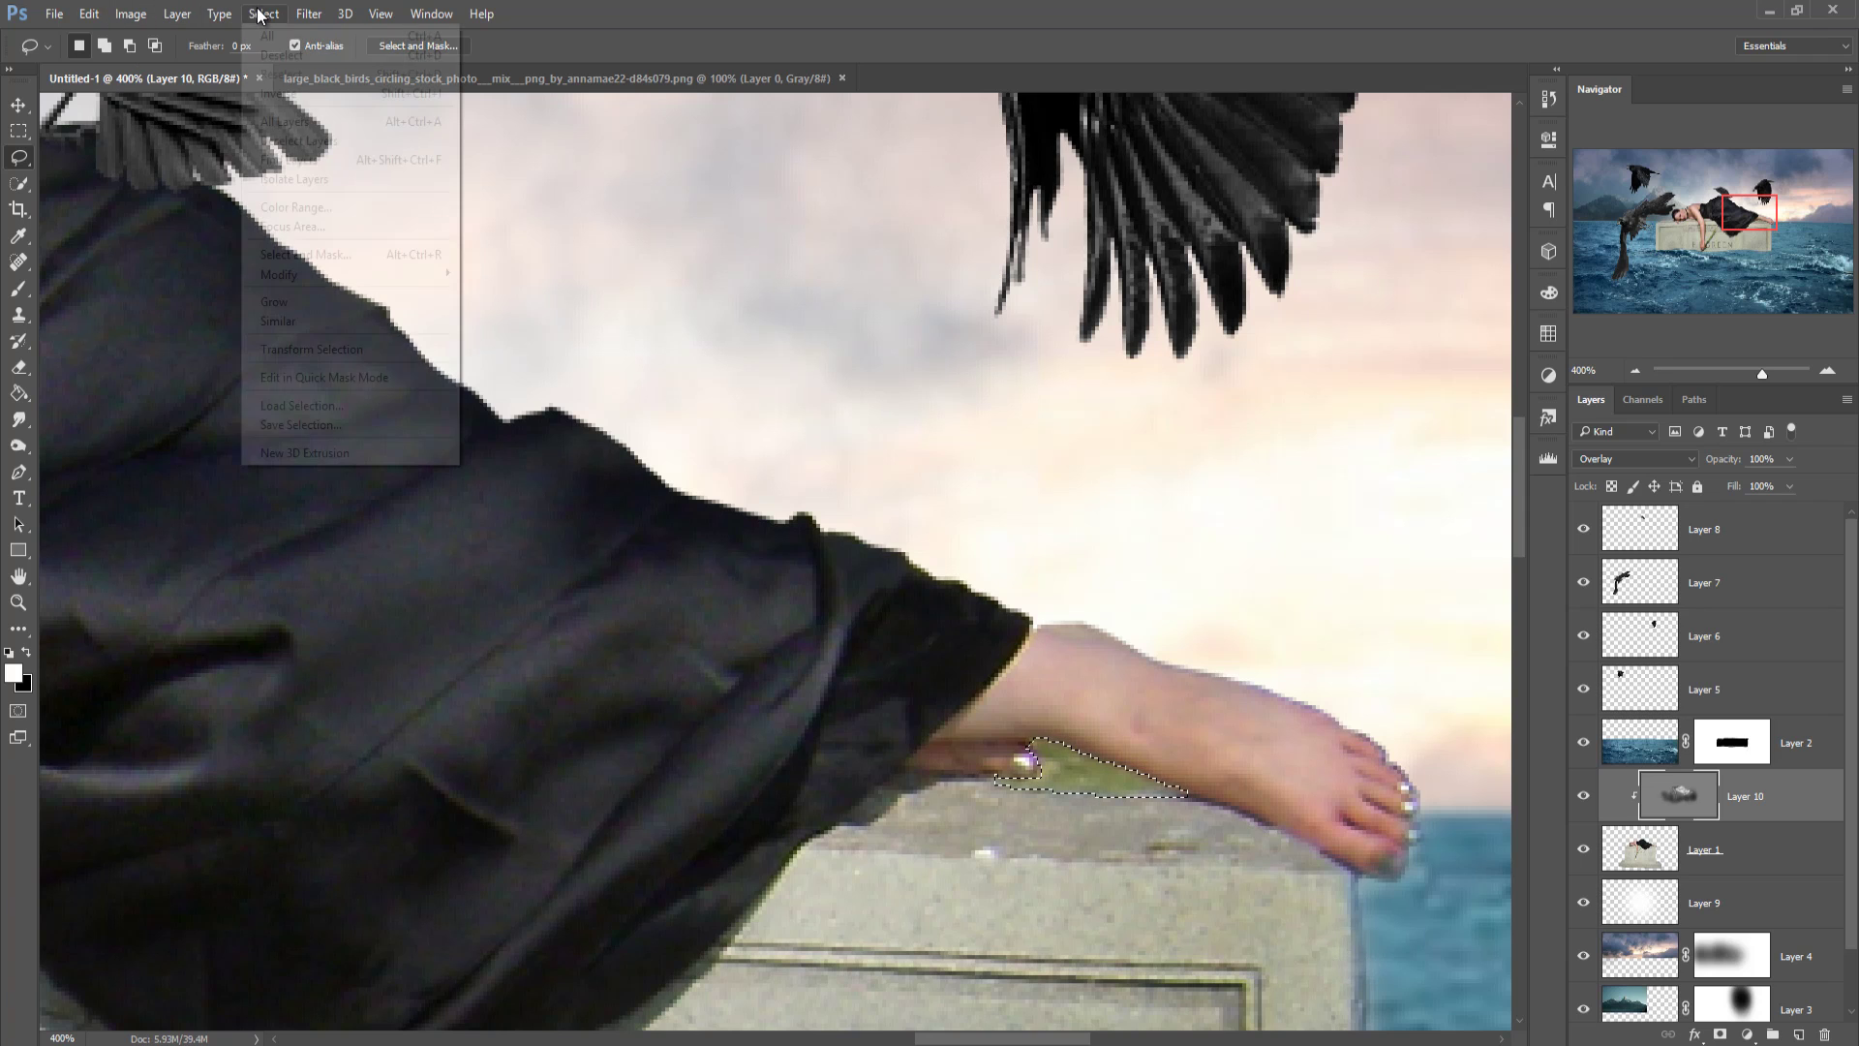
left_click(272, 56)
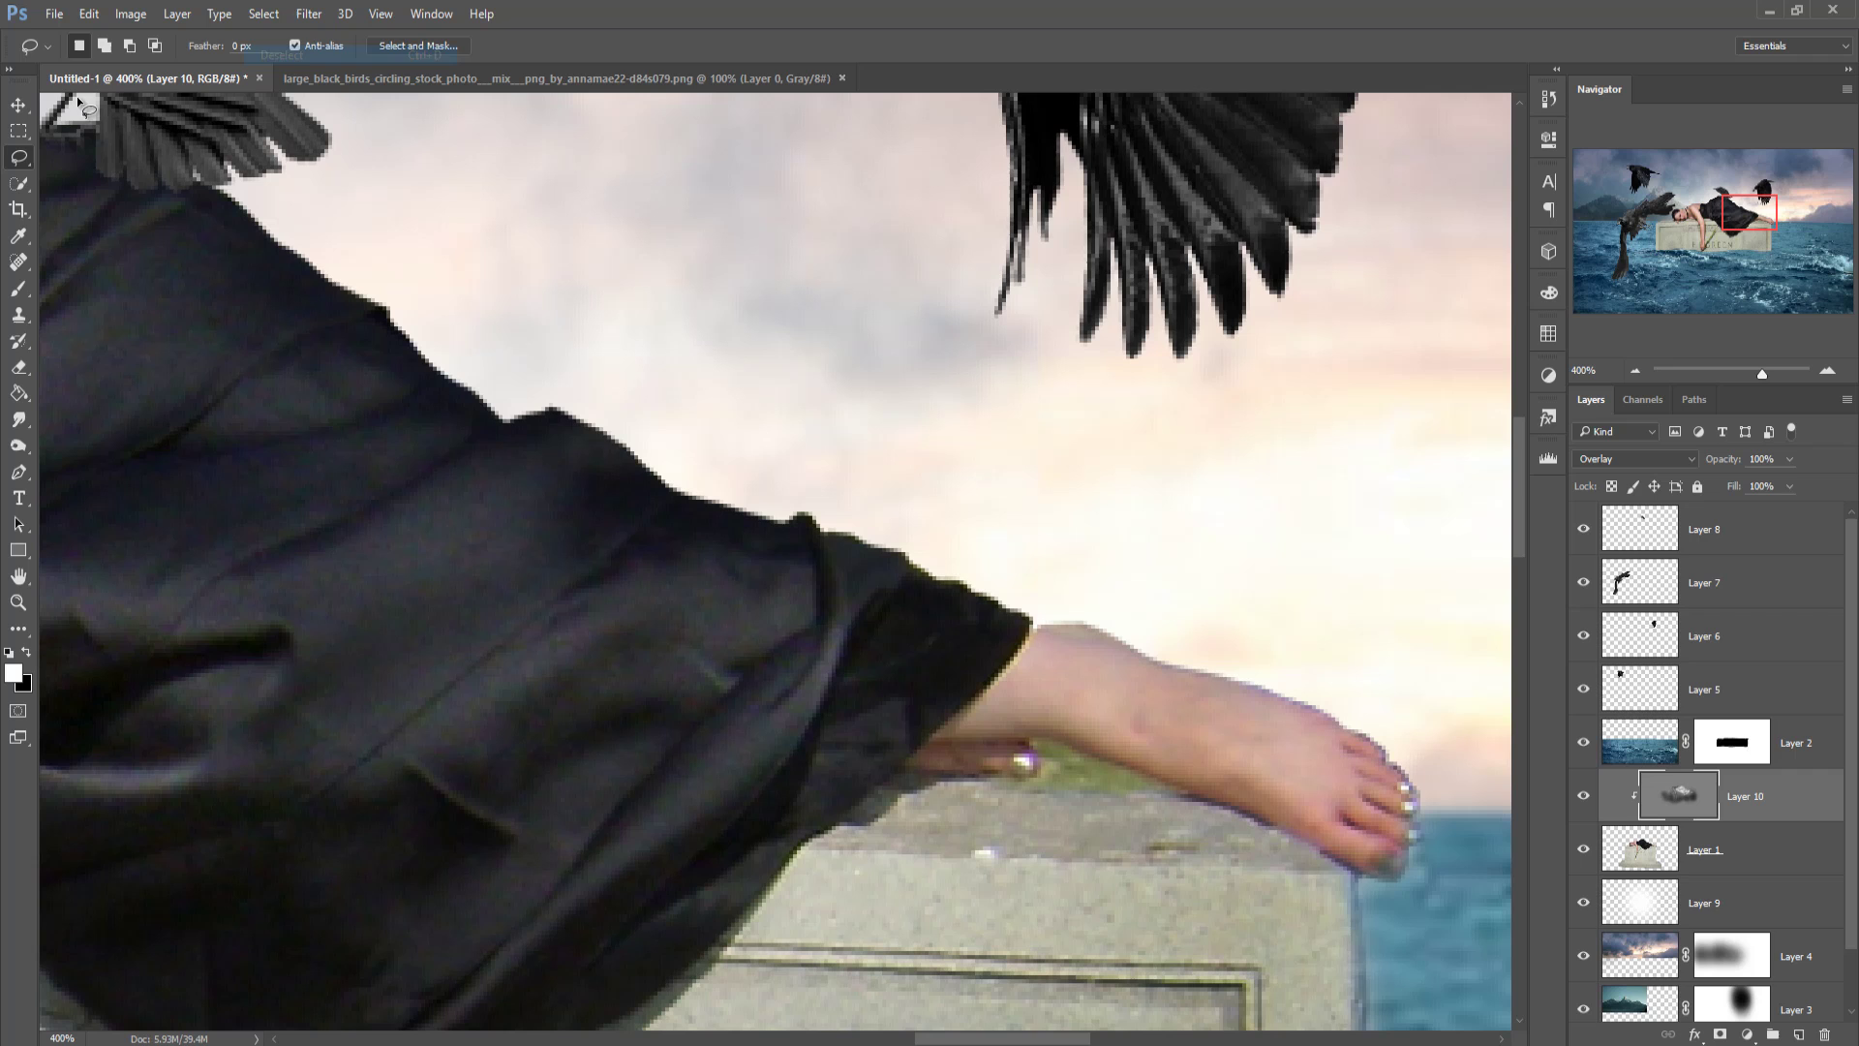
left_click(16, 109)
key("ctrl+minus")
key("ctrl+minus")
key("ctrl+minus")
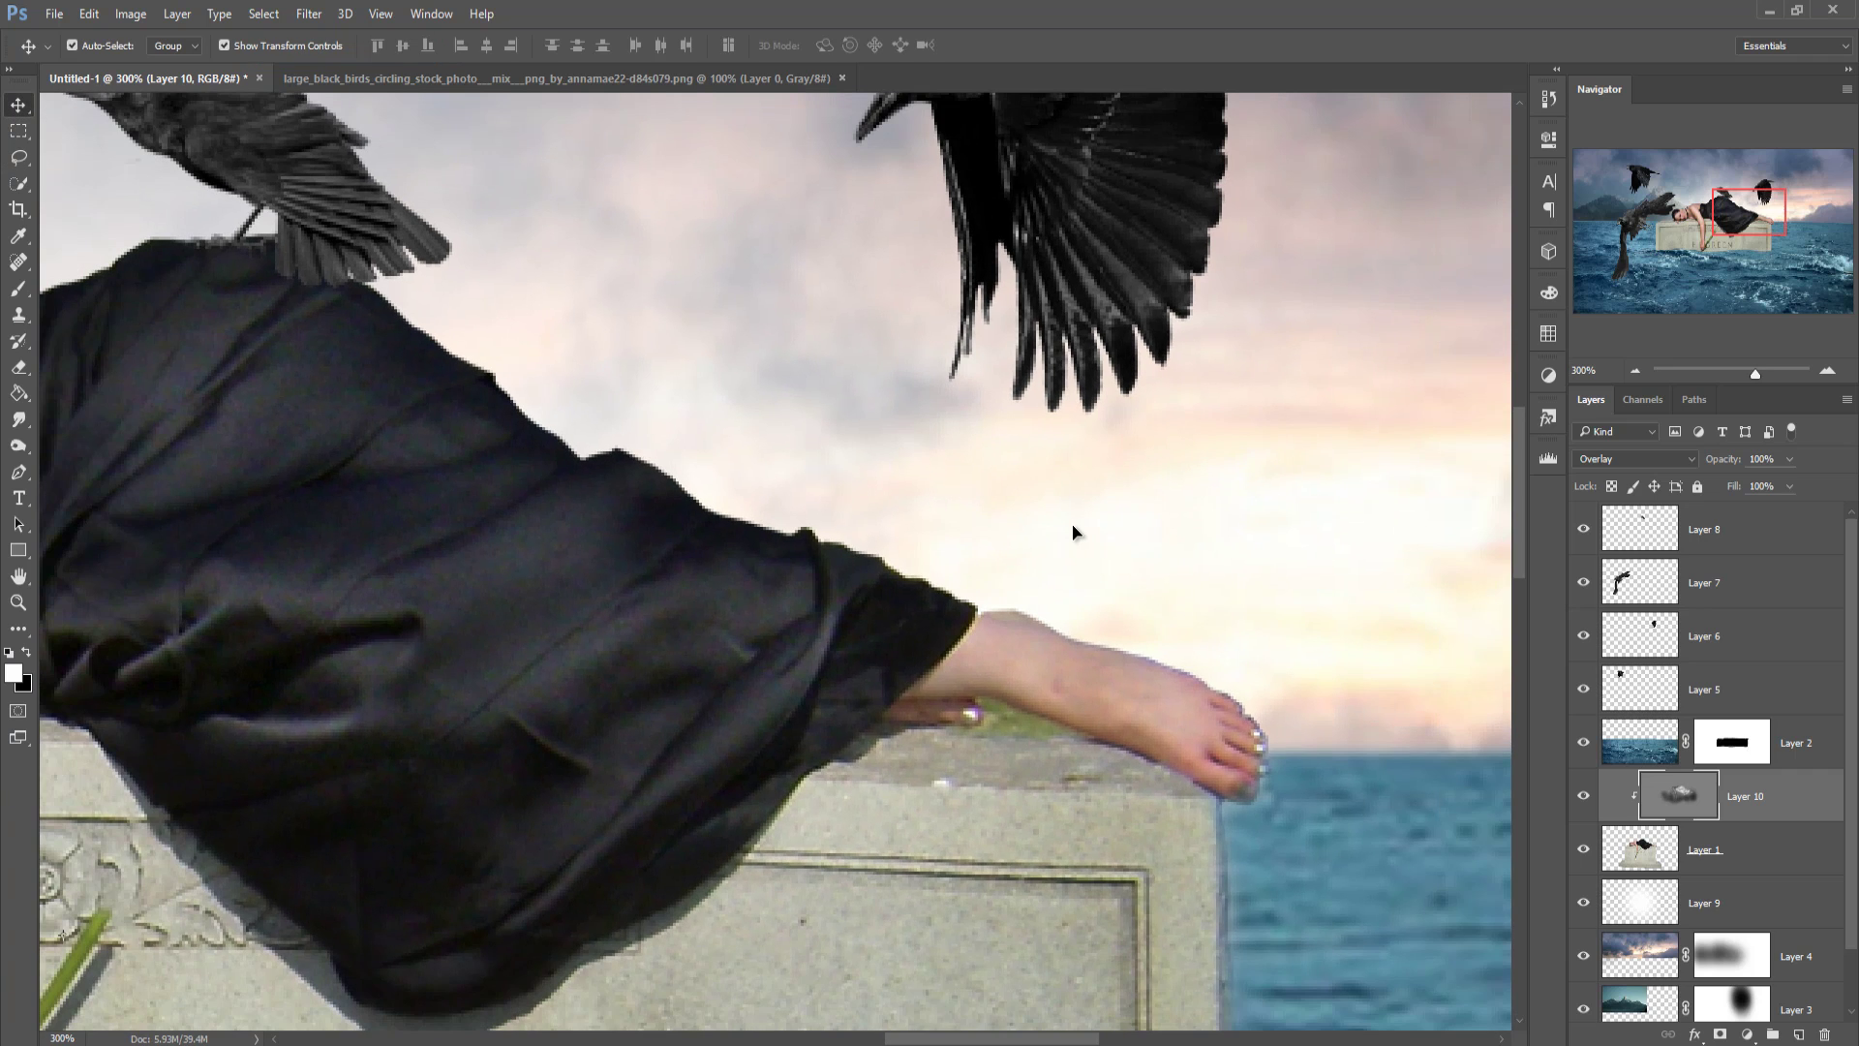
key("ctrl+minus")
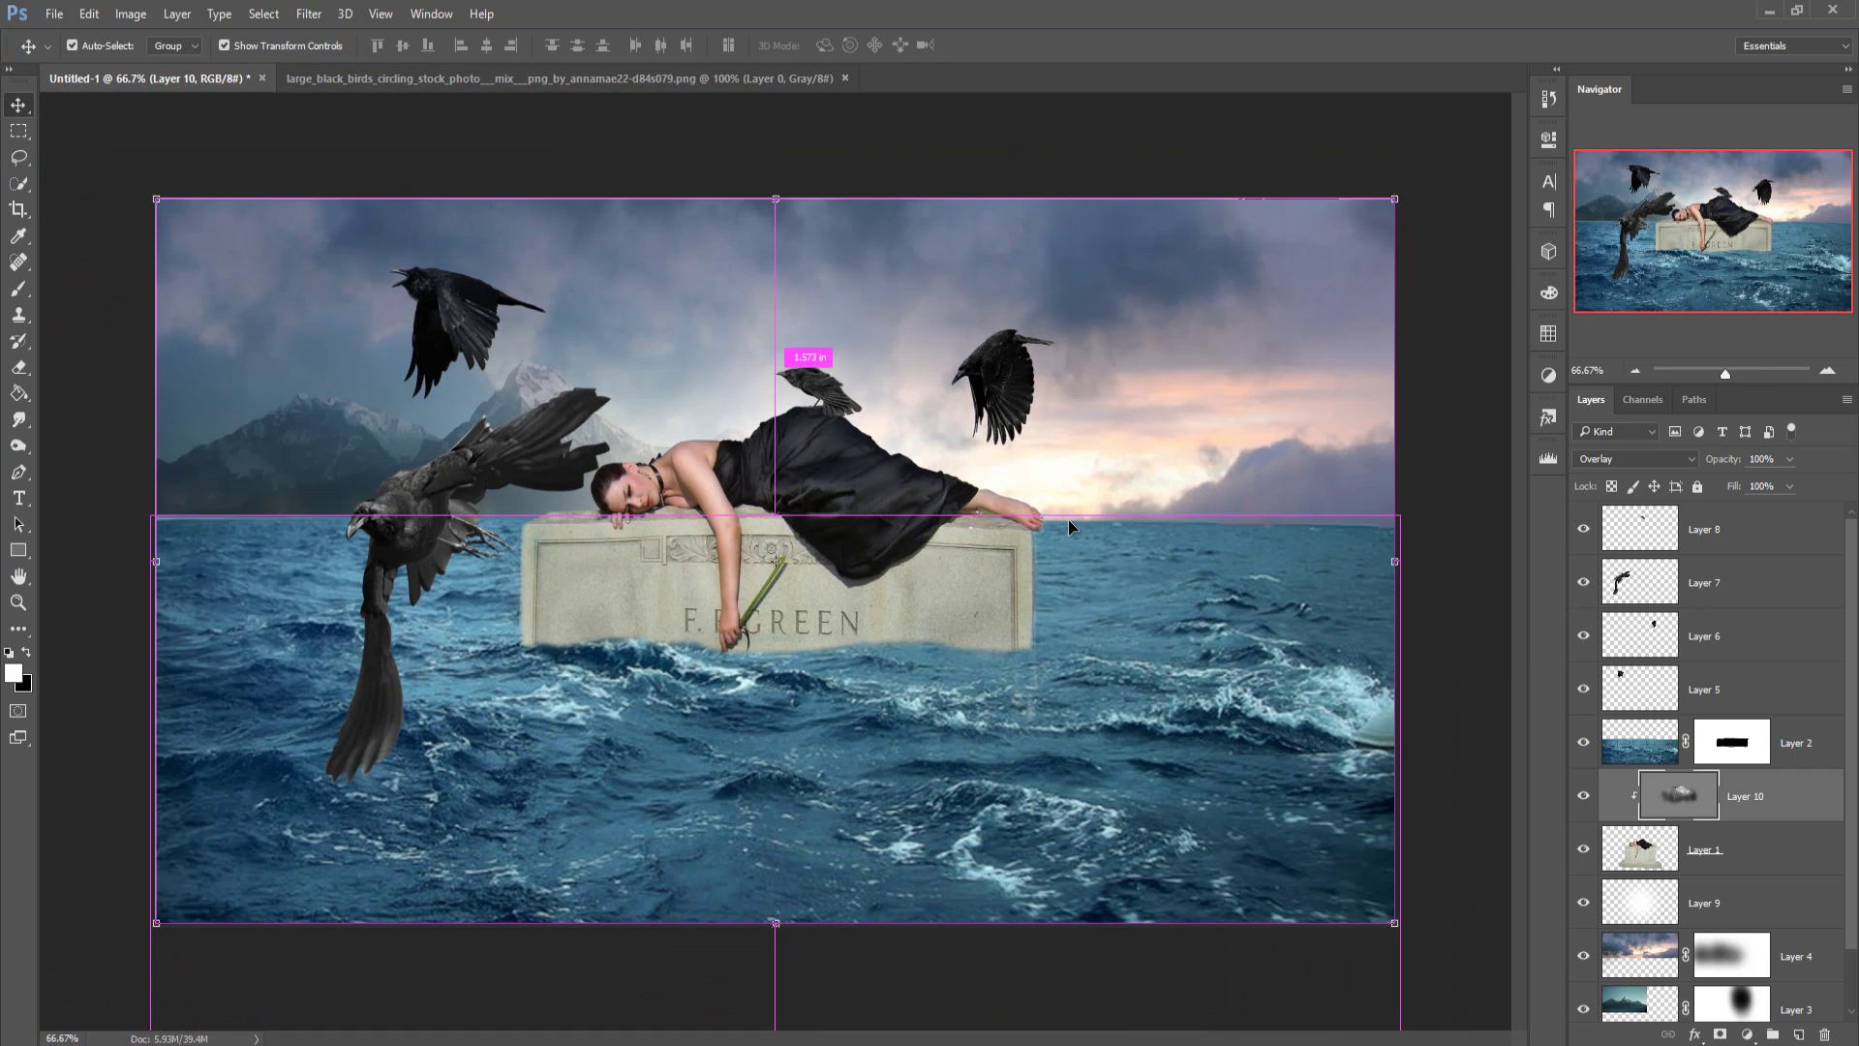
left_click(33, 132)
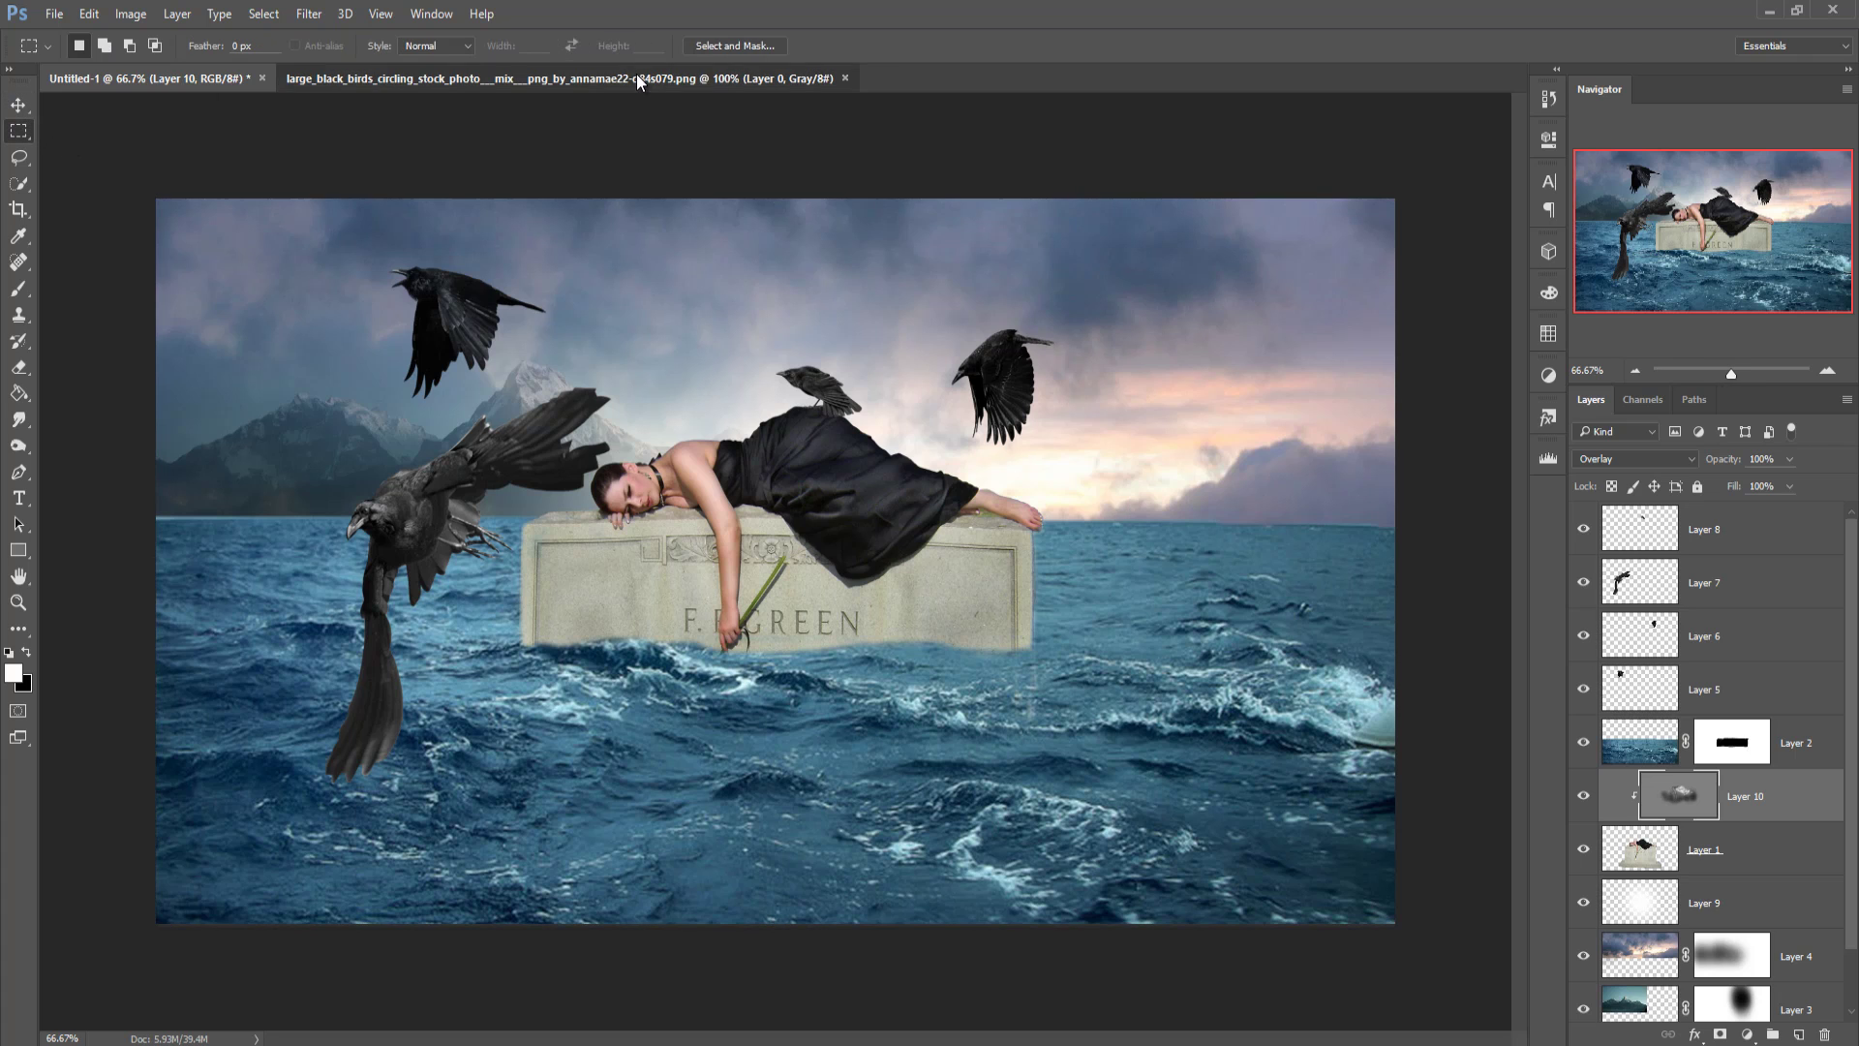
Step: Bring the large_black_birds flock in as Layer 11 and place it in the upper-right sky
left_click_drag(636, 76, 1464, 241)
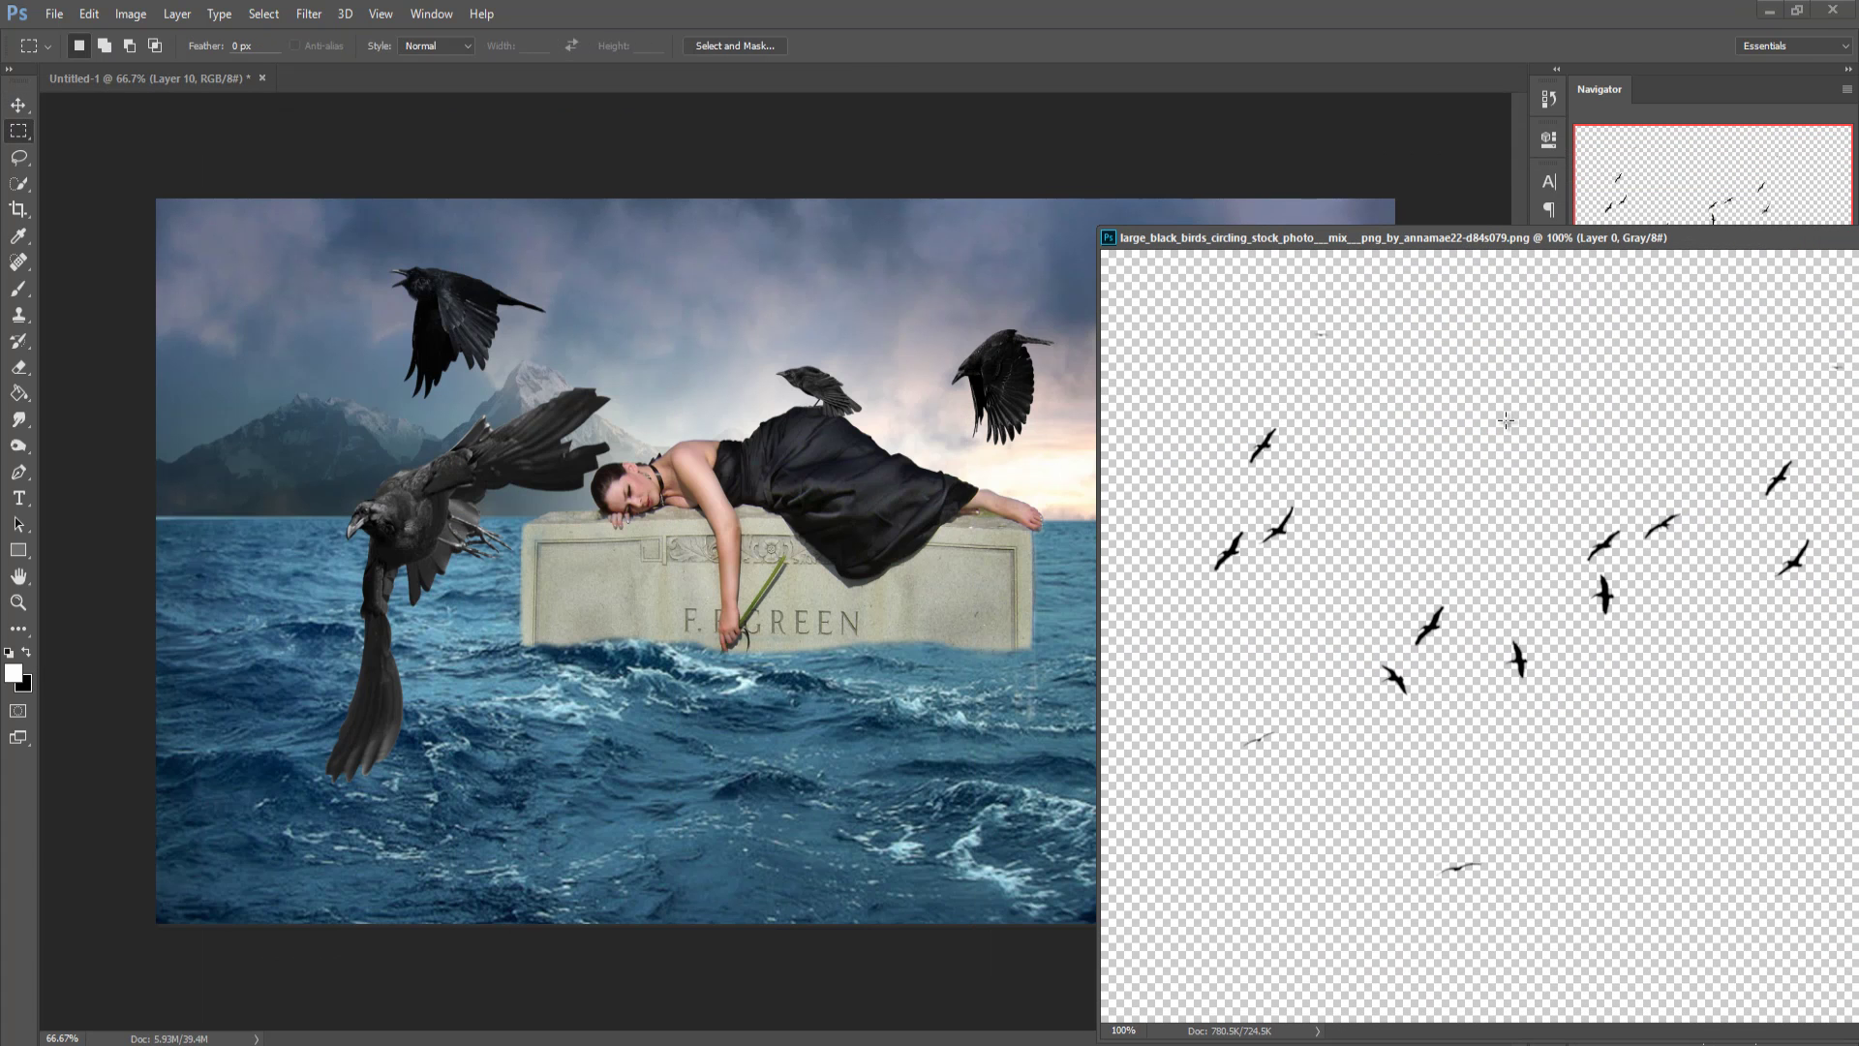
left_click(19, 104)
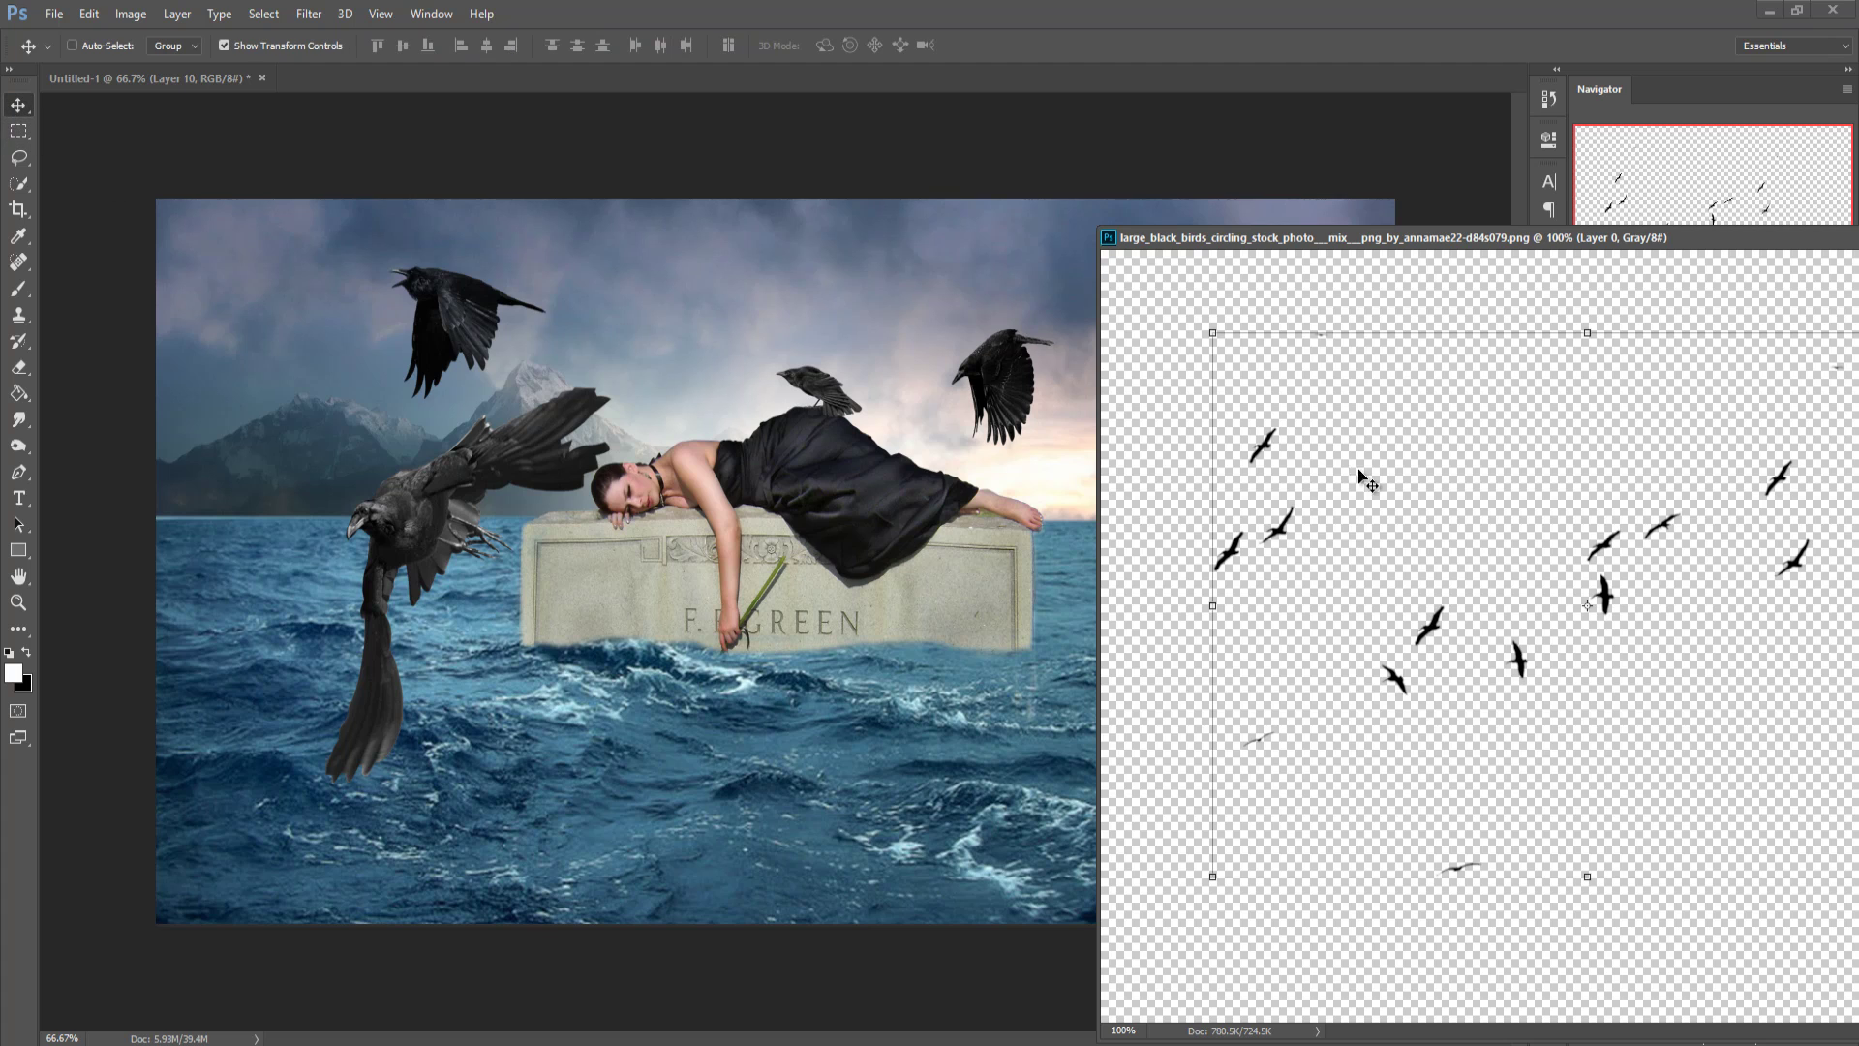
left_click_drag(1603, 554, 1028, 242)
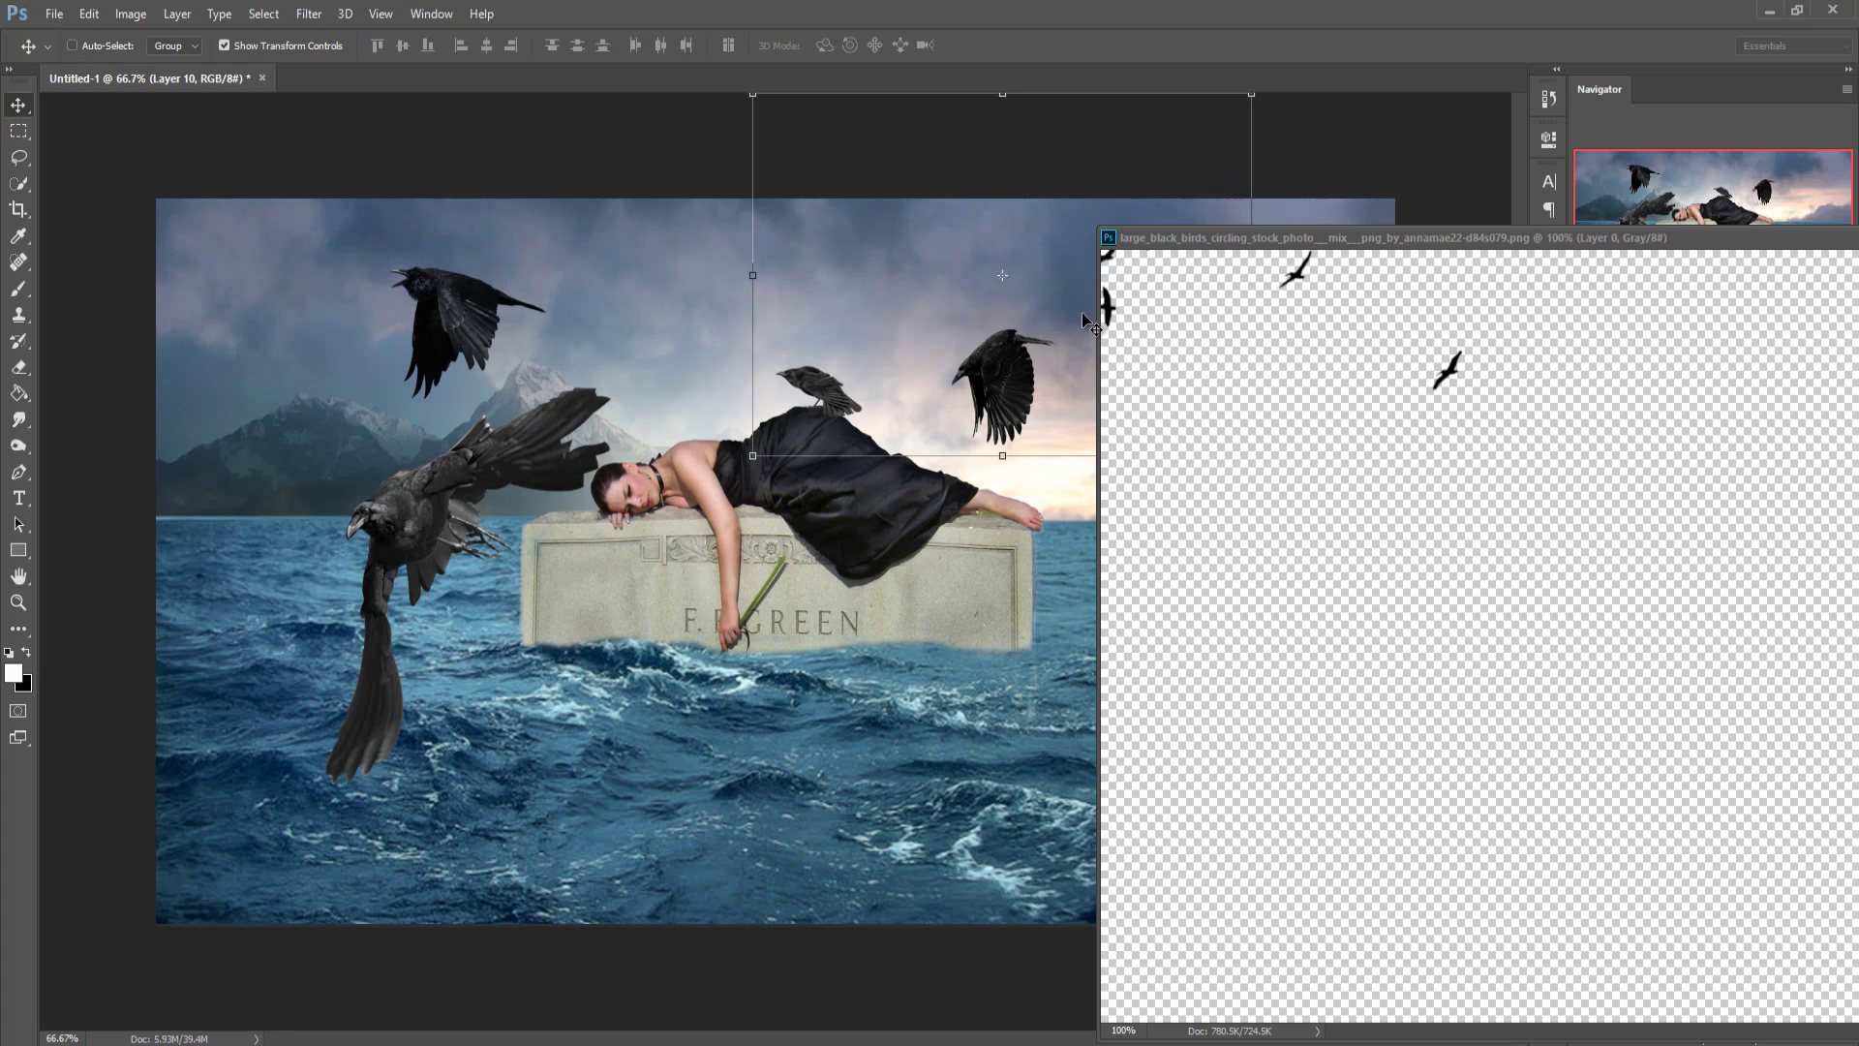
left_click_drag(1630, 240, 1029, 445)
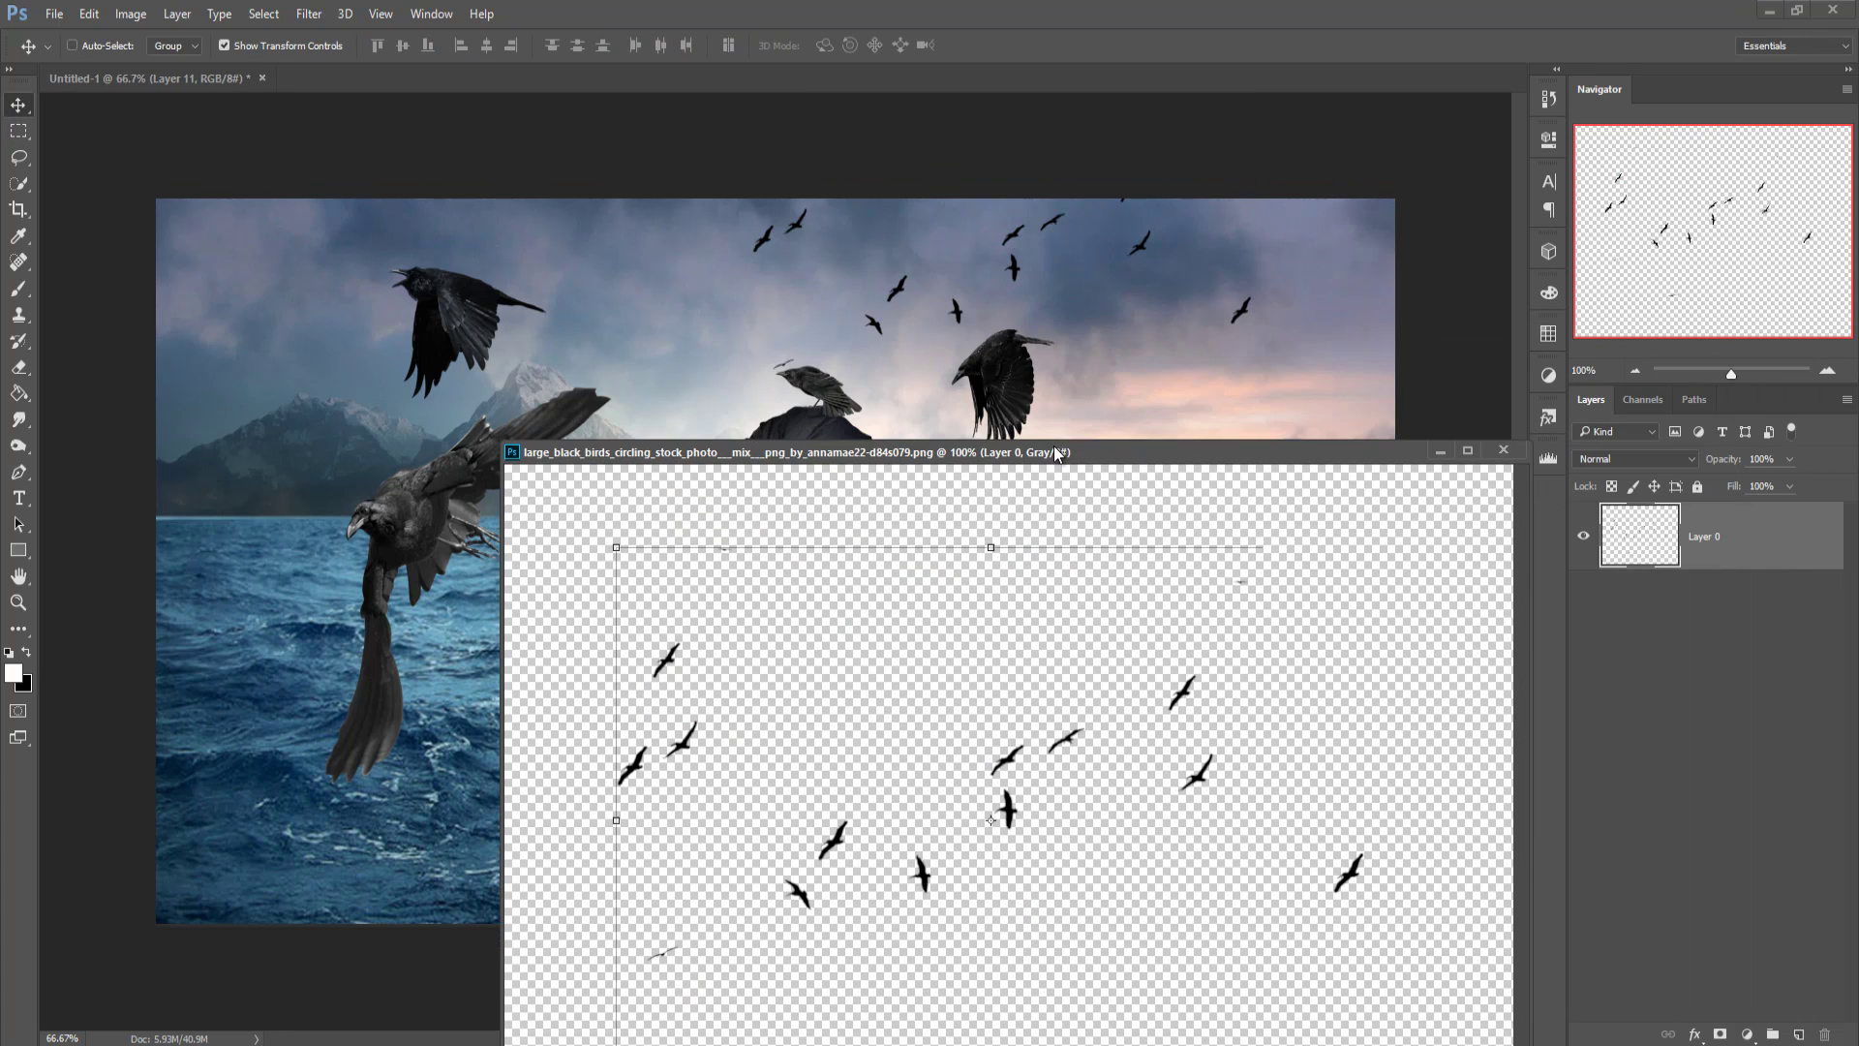
left_click(1024, 250)
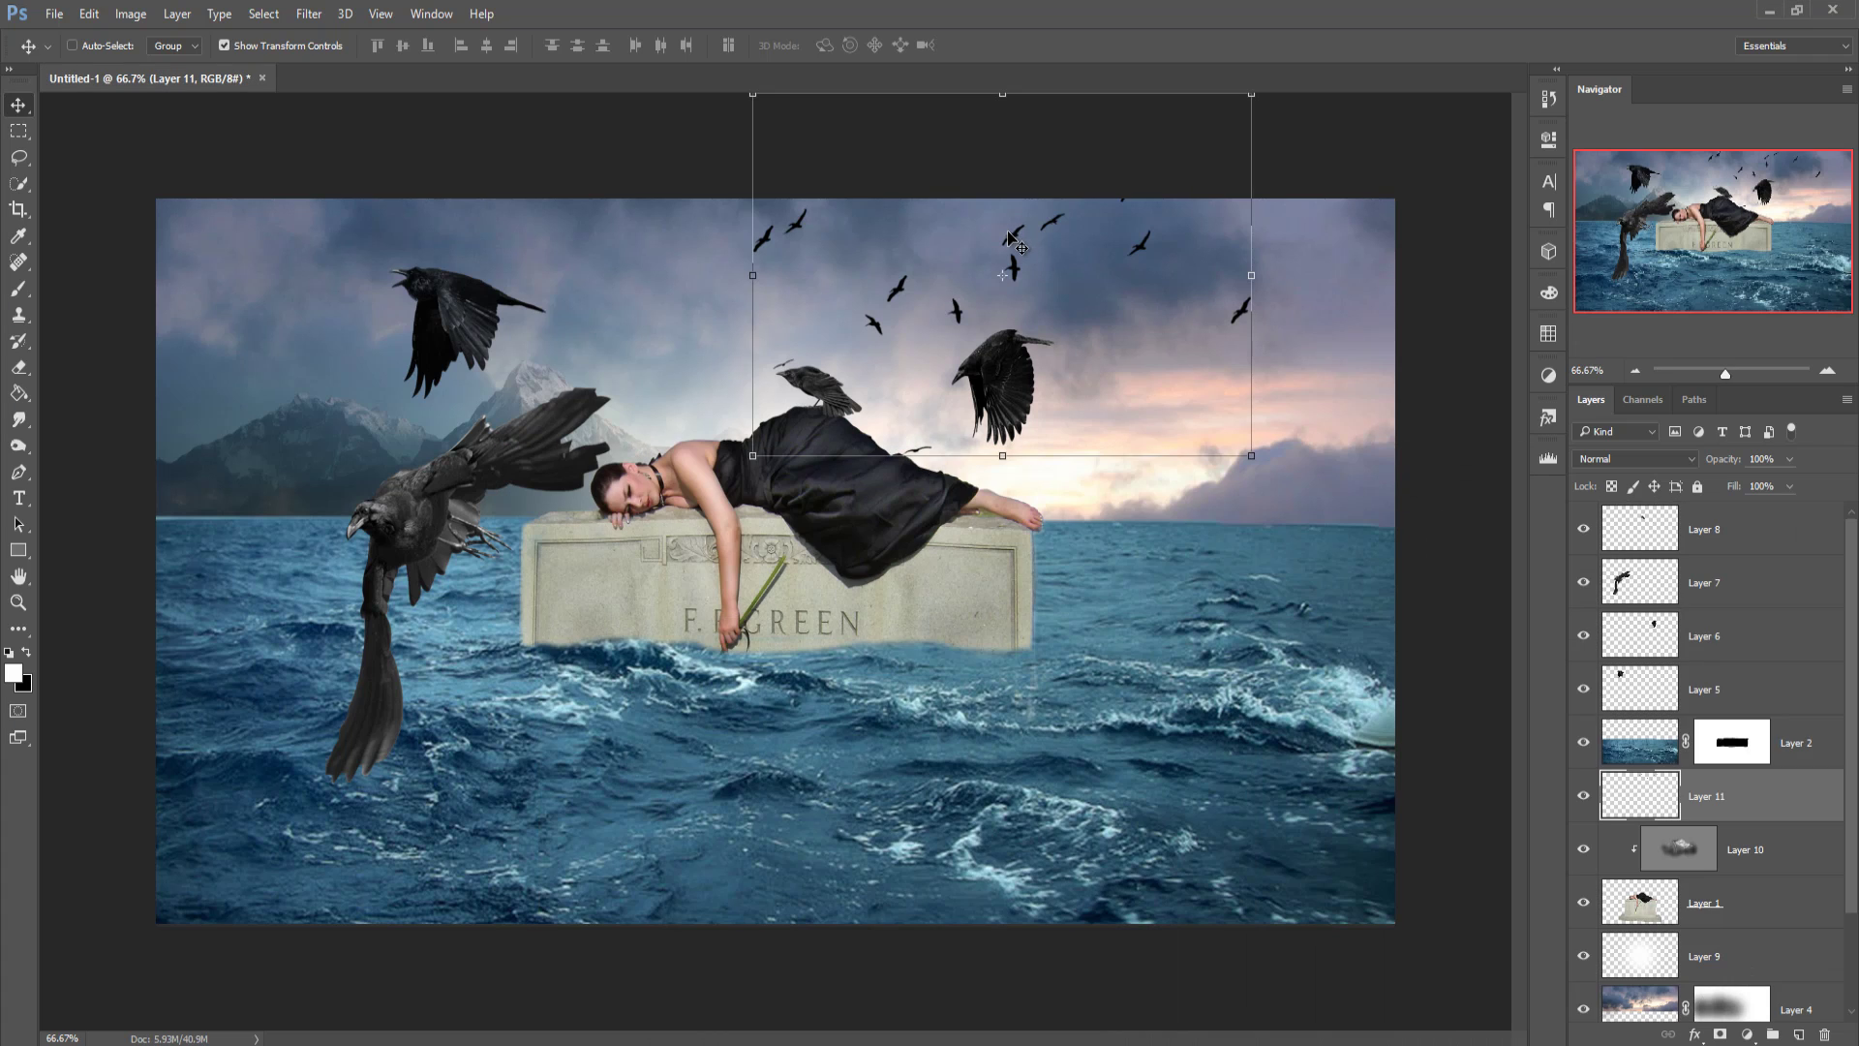
left_click_drag(1010, 238, 1100, 339)
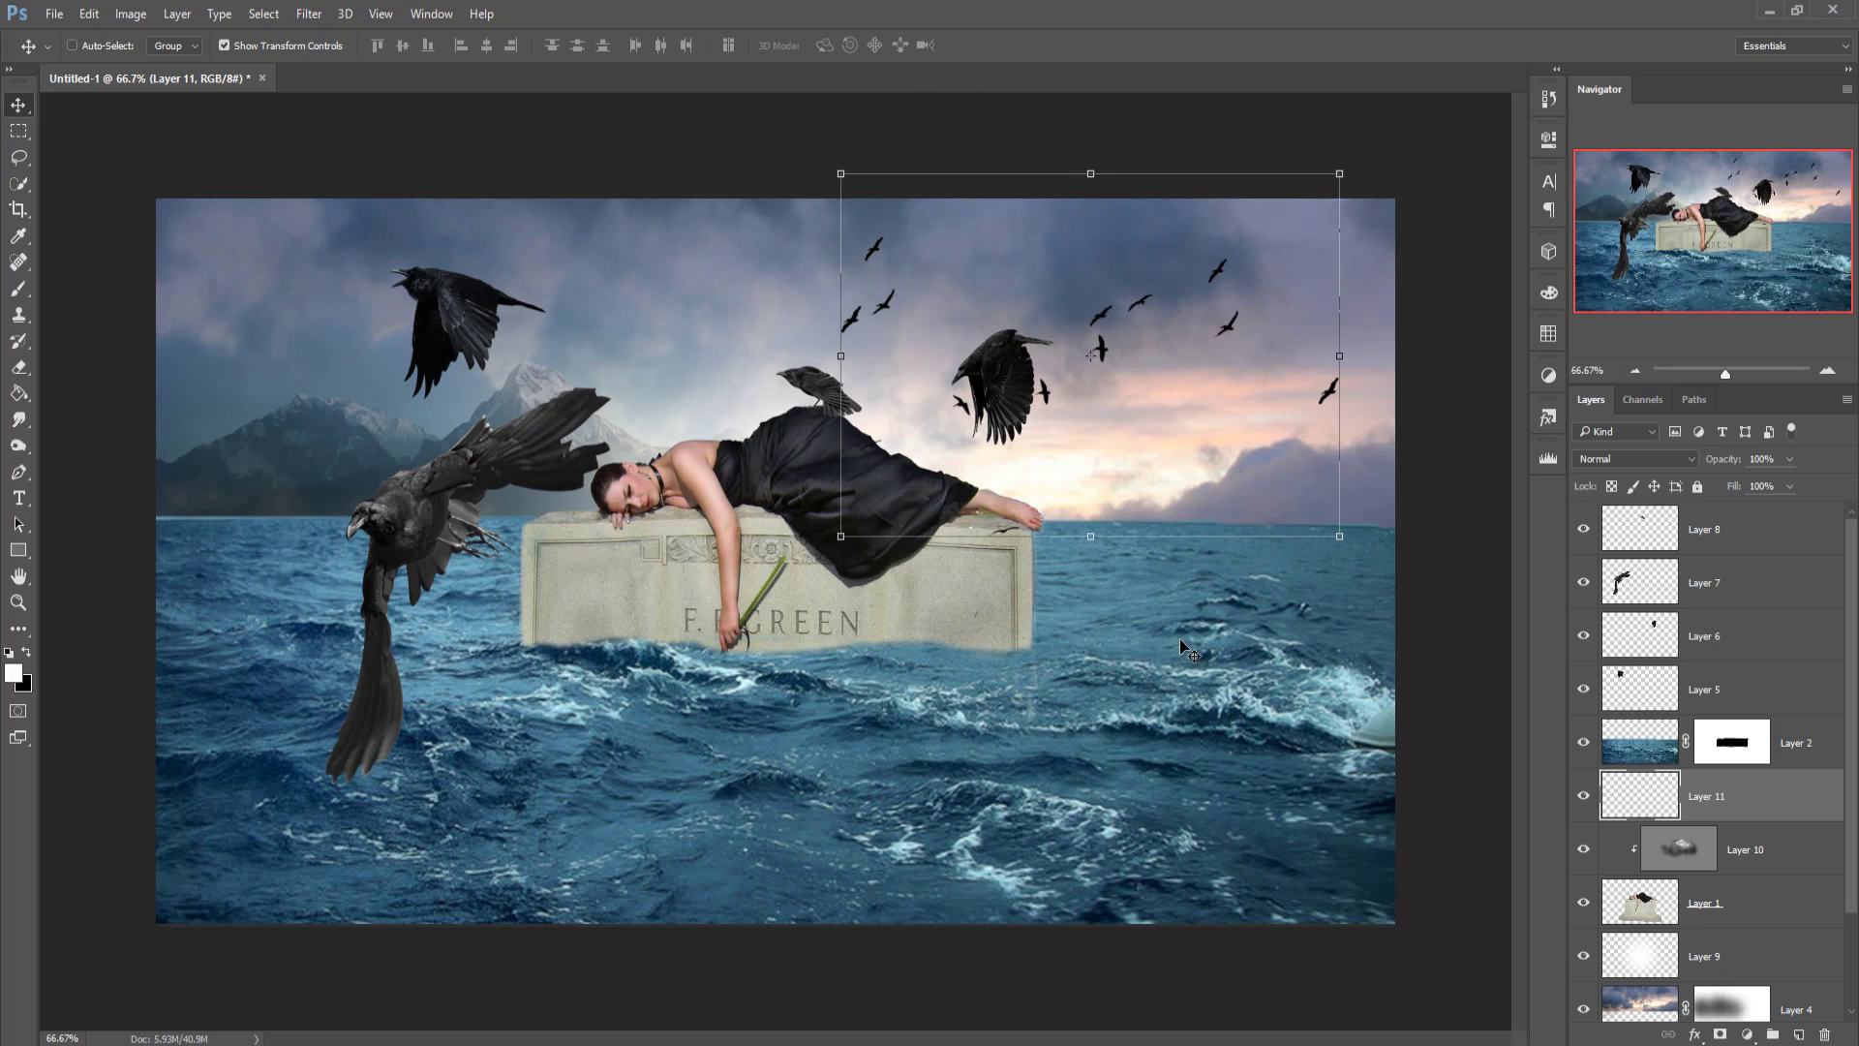
Step: Step through the crow layers 8, 7 and 6, then bring up Layer 5's context menu
left_click(1755, 548)
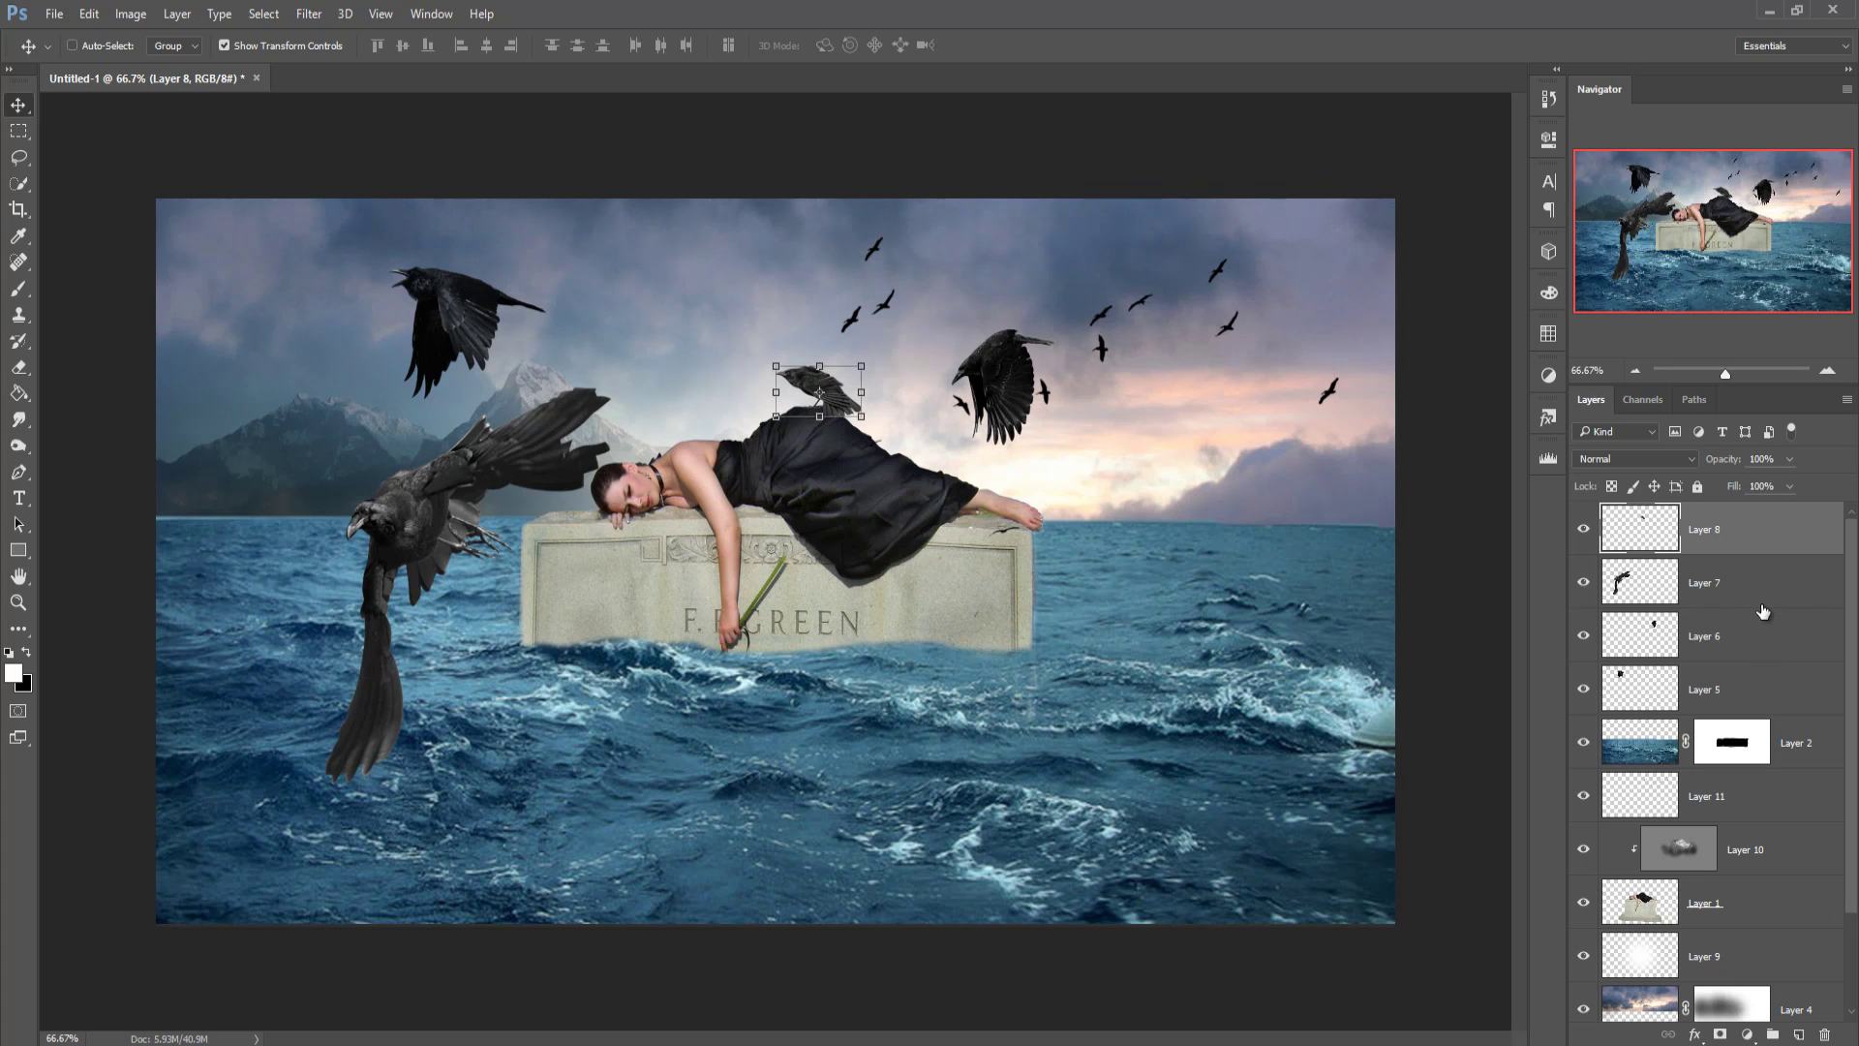
left_click(1740, 584)
right_click(1740, 581)
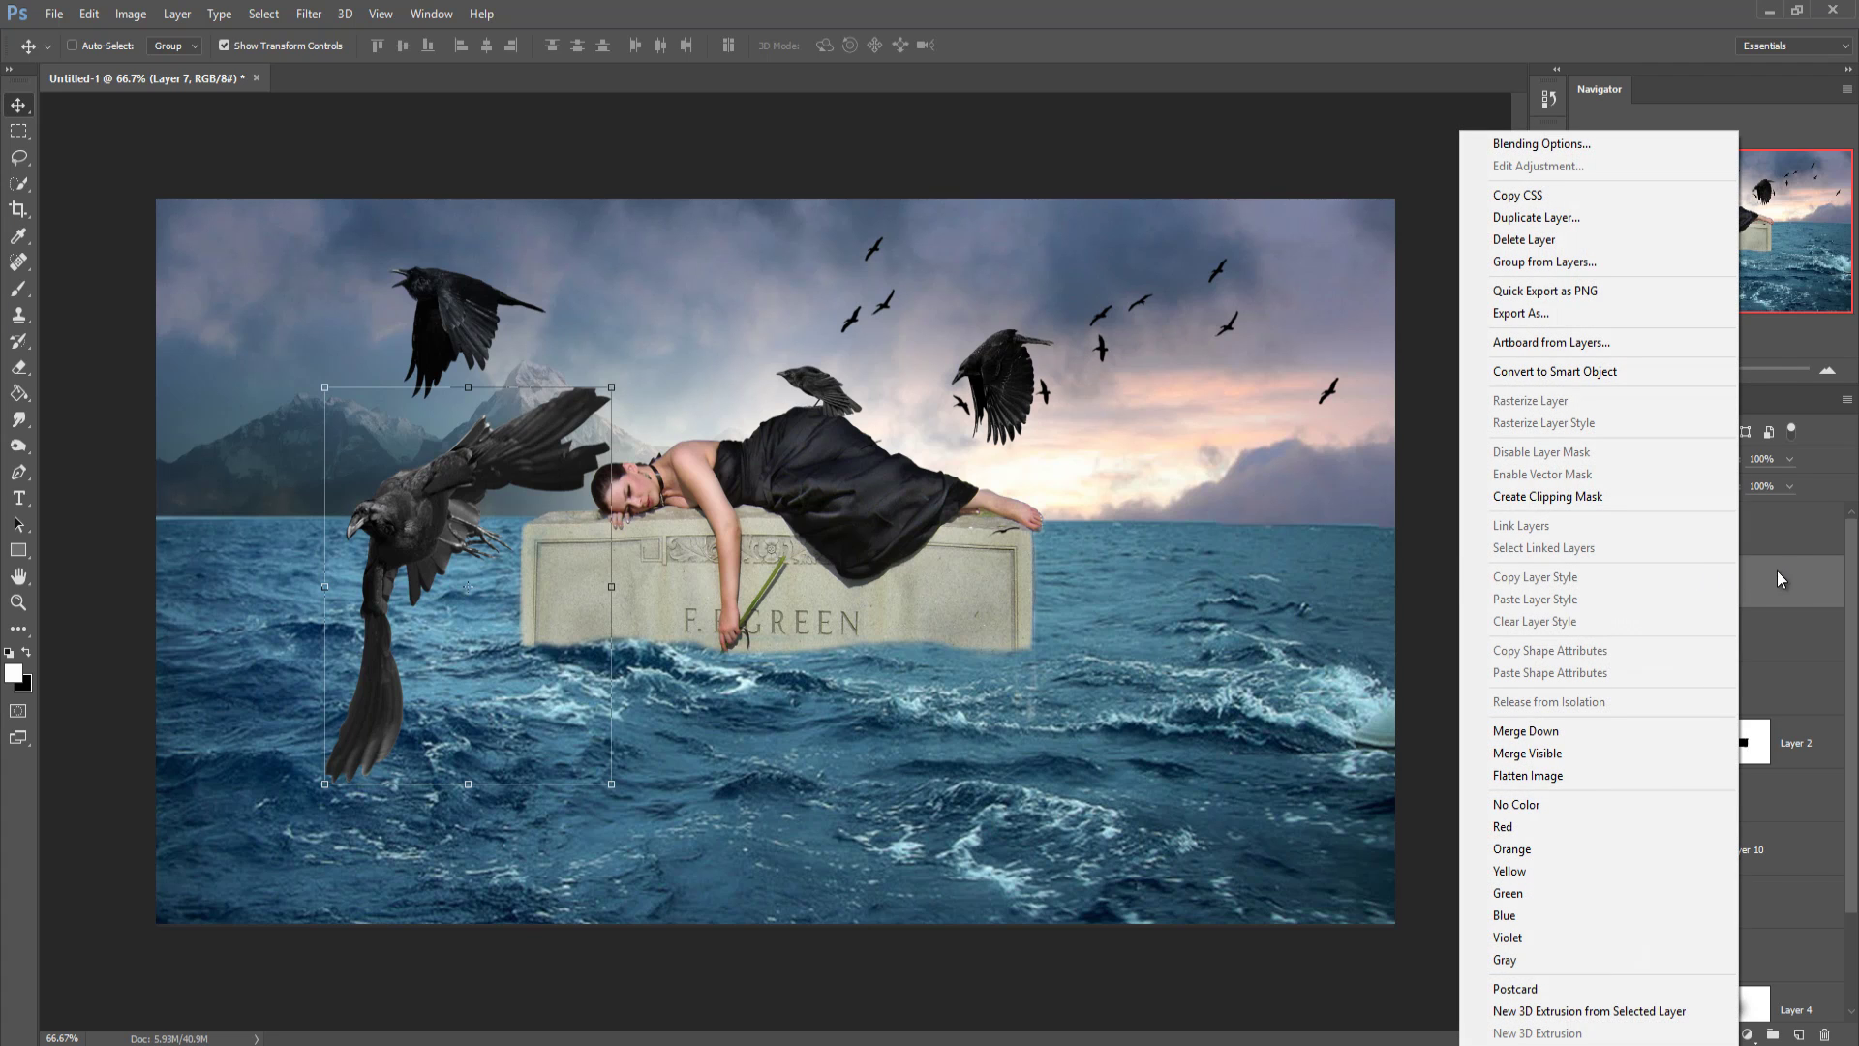
left_click(1778, 579)
left_click(1770, 639)
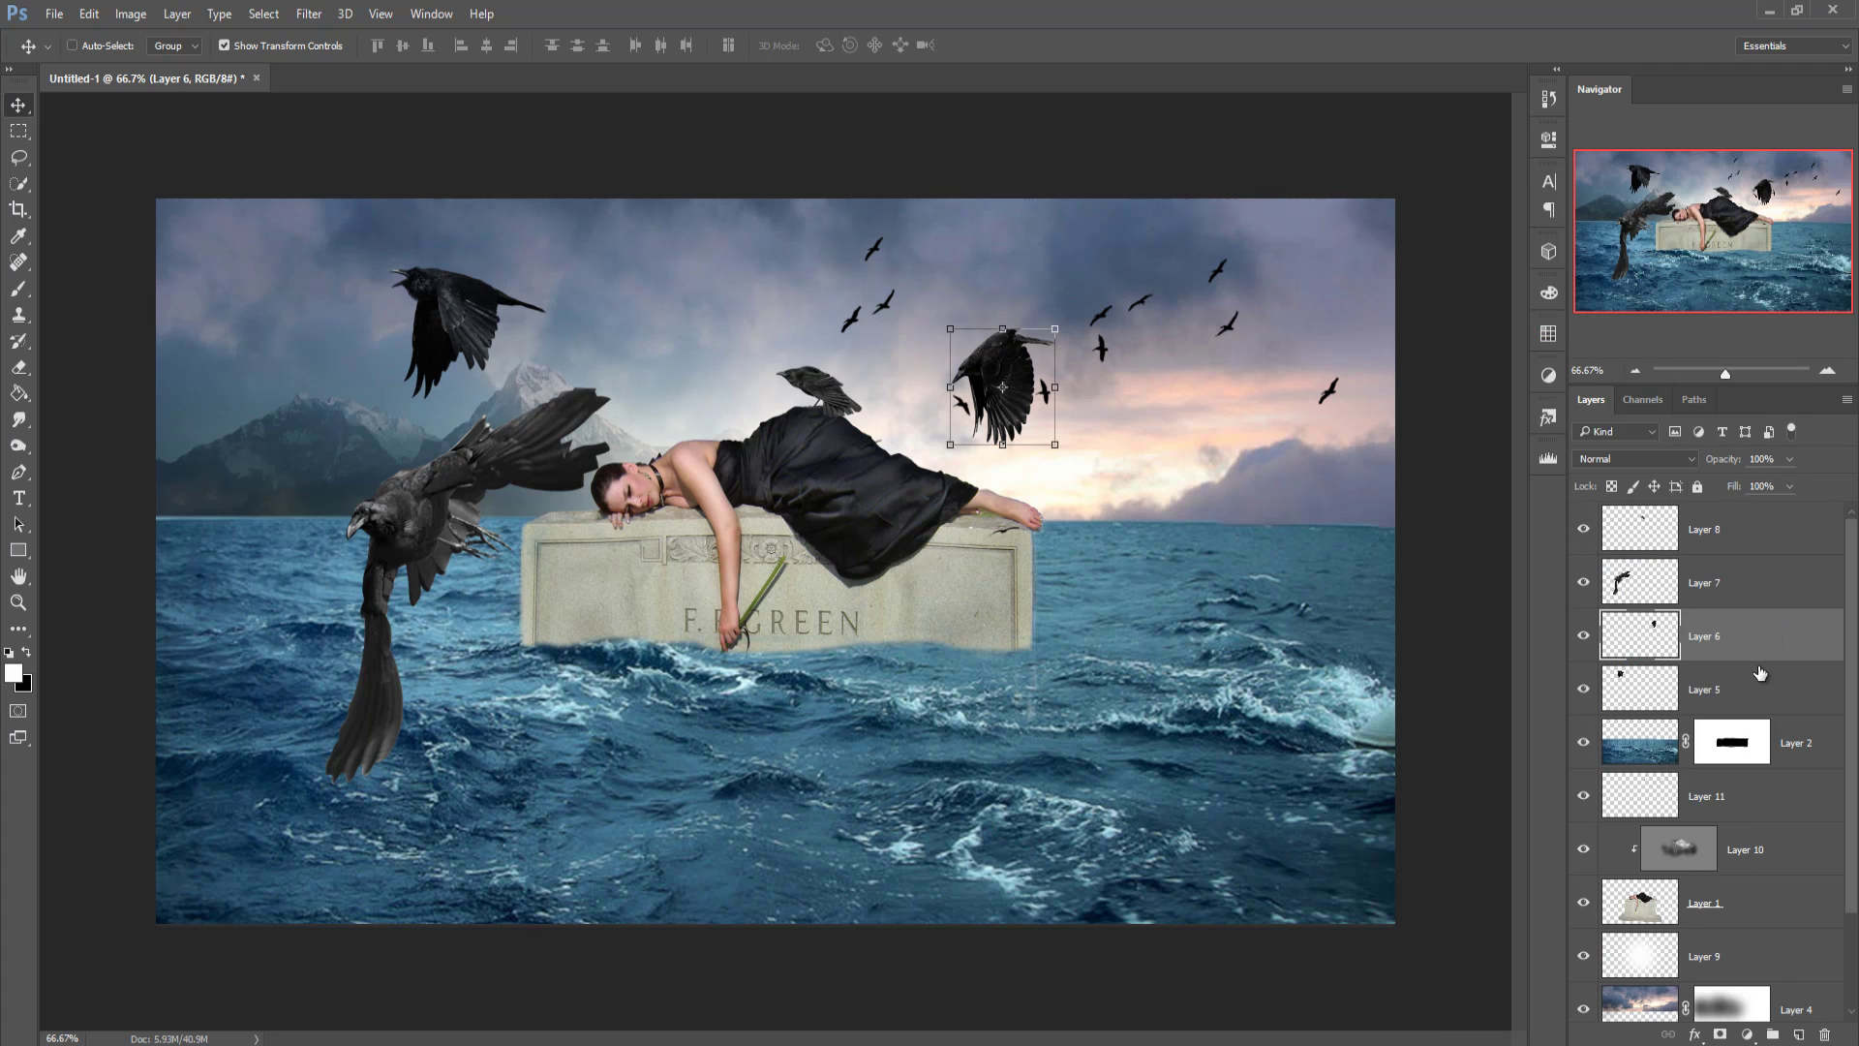
left_click(1720, 692)
right_click(1772, 702)
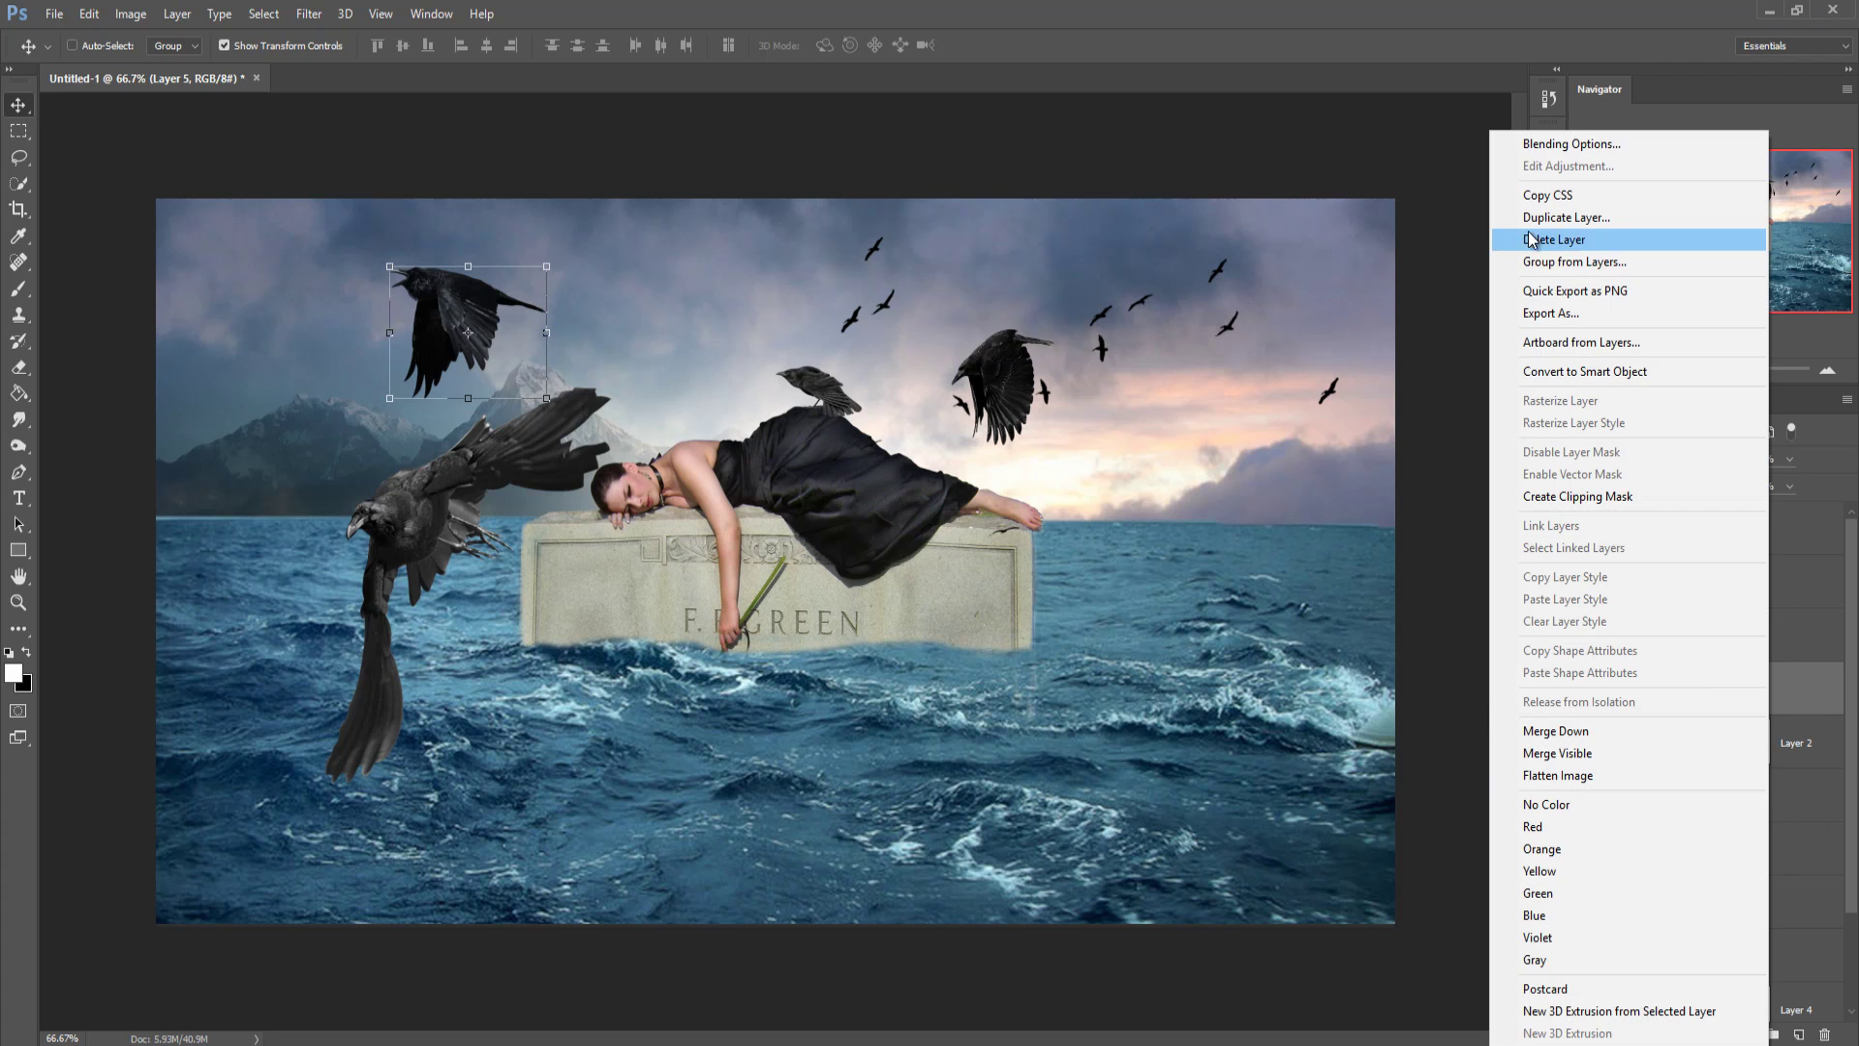
Step: Duplicate Layer 5 and drag the copied crow down onto the lower-right sea
left_click(1573, 236)
left_click(1104, 328)
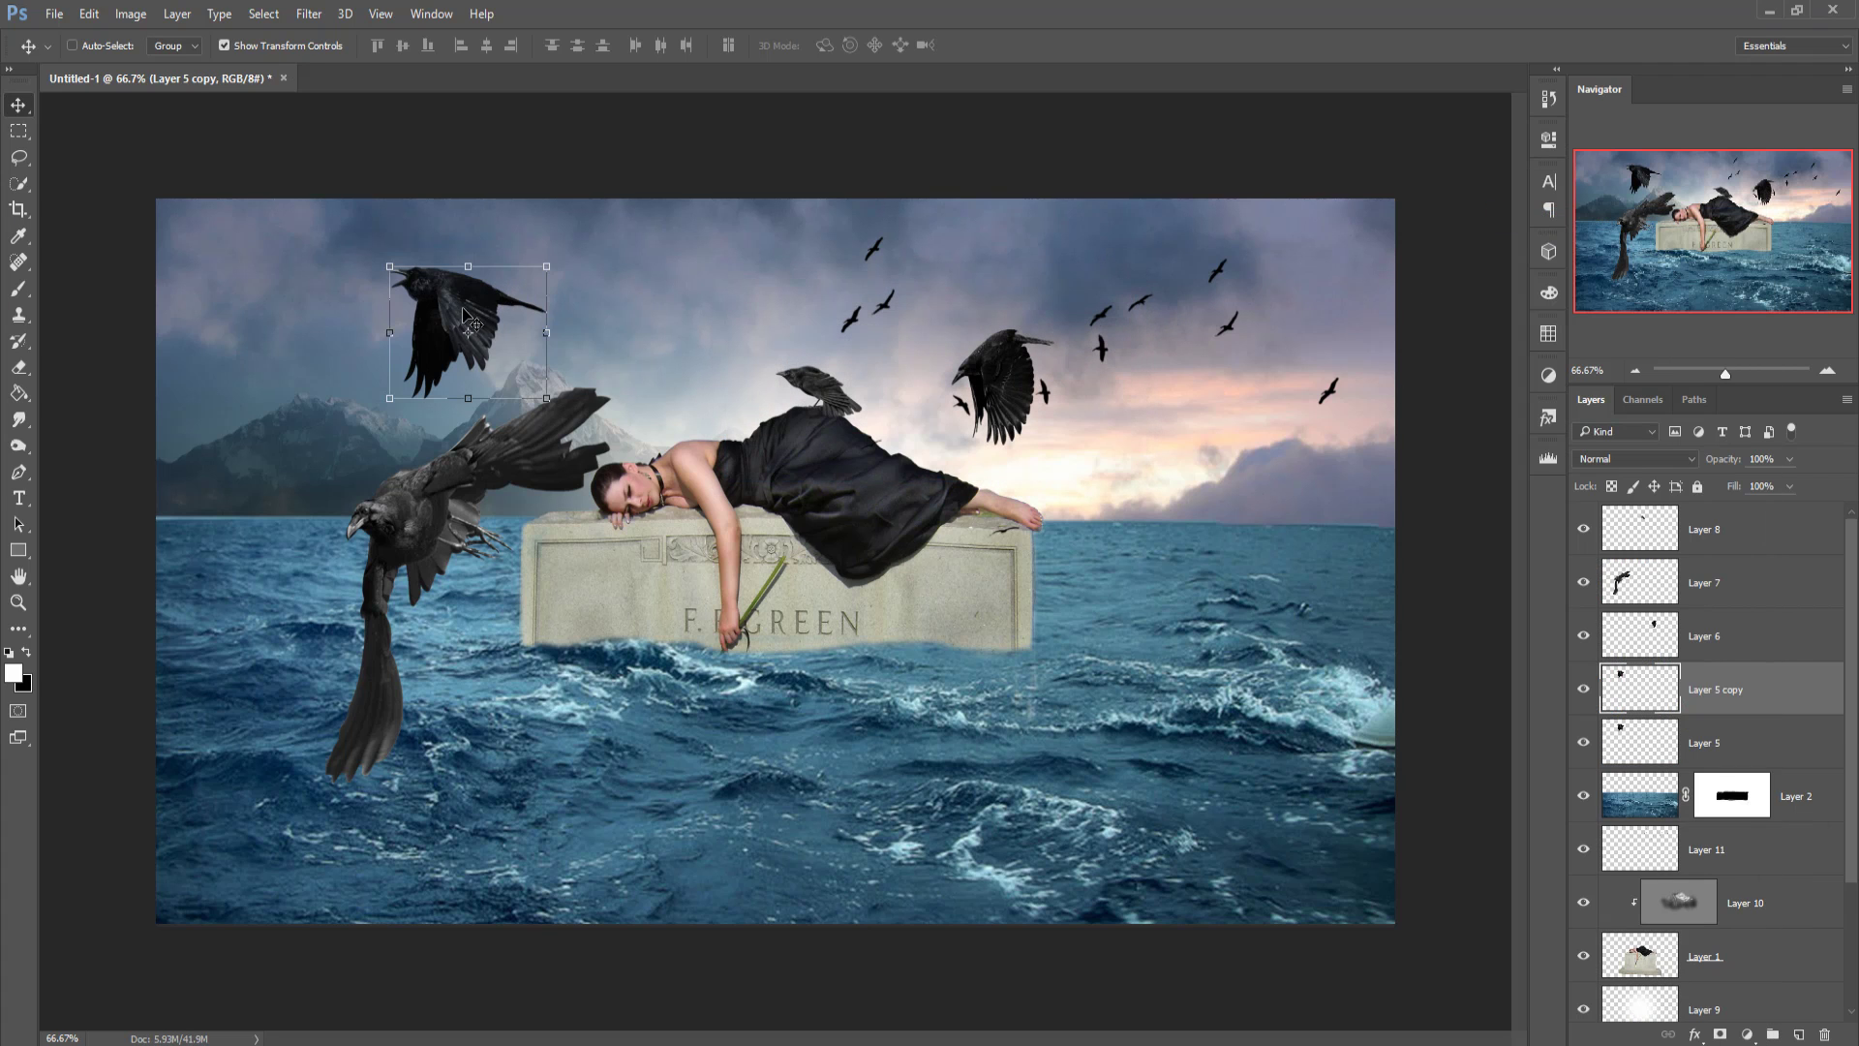
left_click_drag(496, 314, 1154, 728)
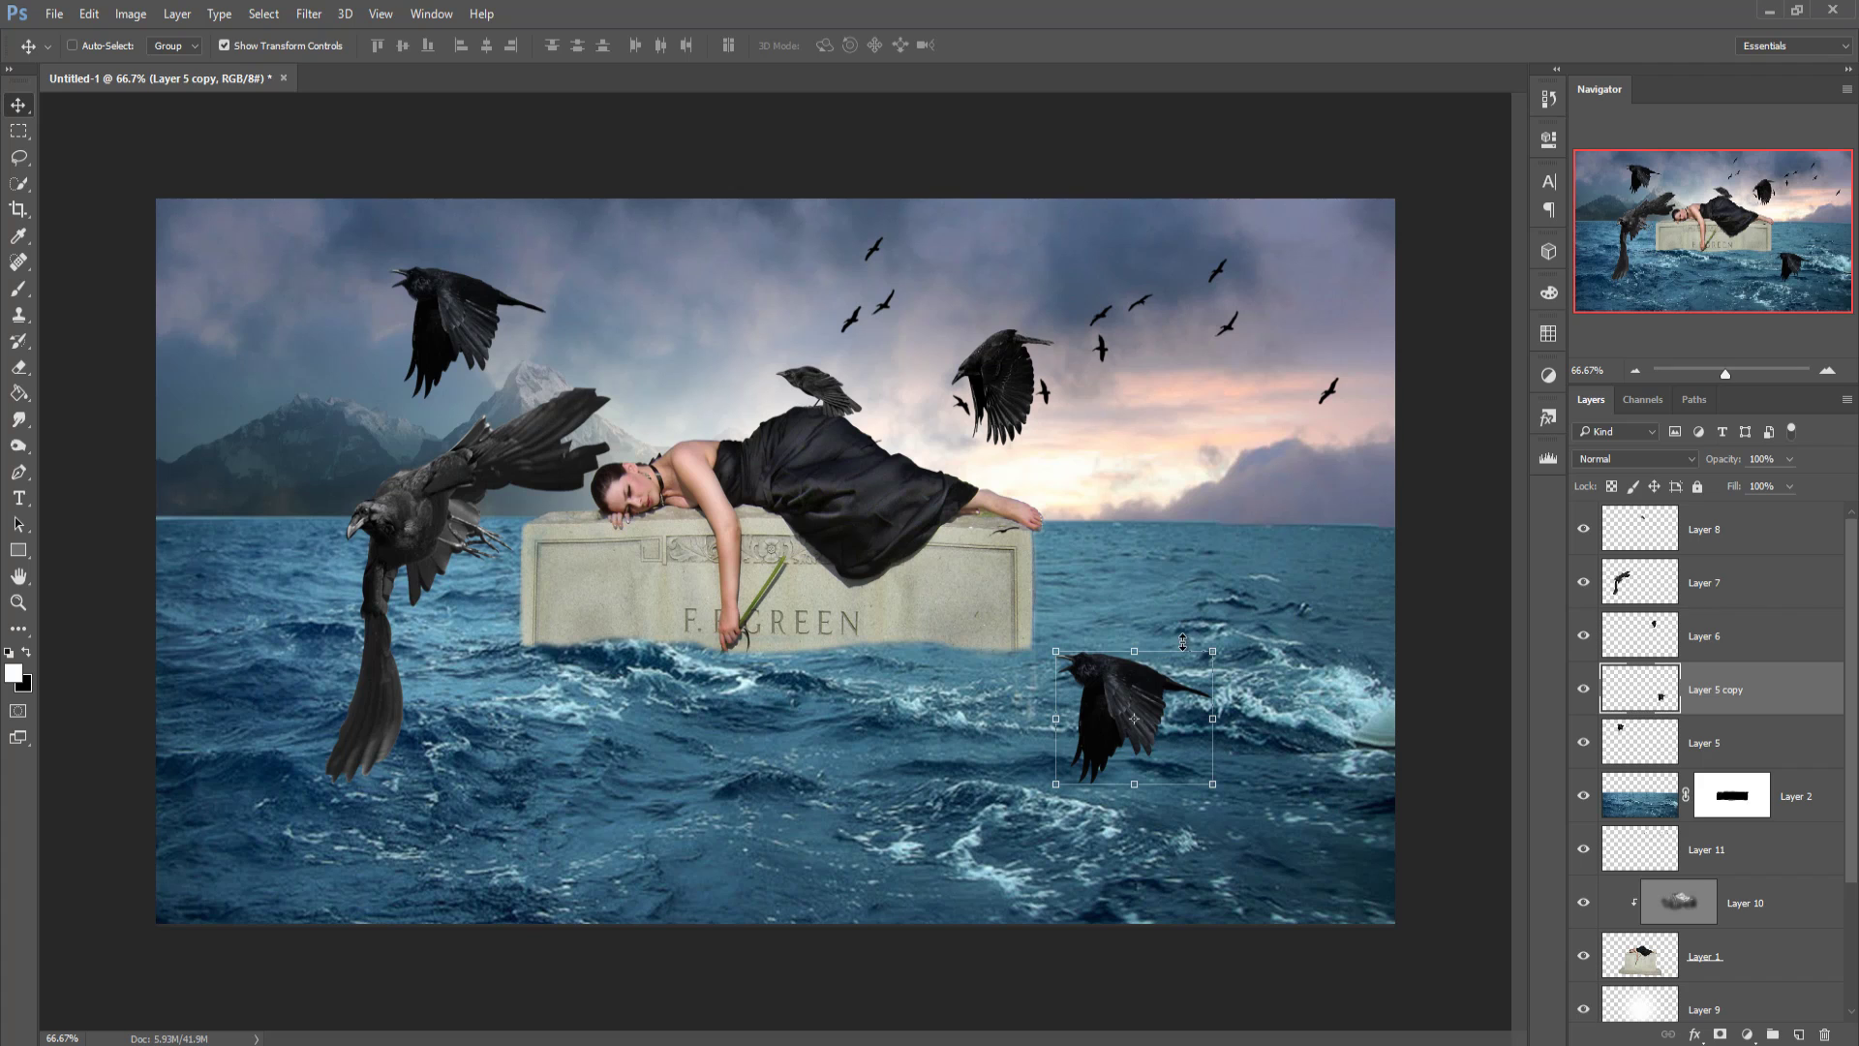
Step: Free Transform the copied crow to about 228% over the waves and commit it
left_click_drag(1207, 651, 1290, 586)
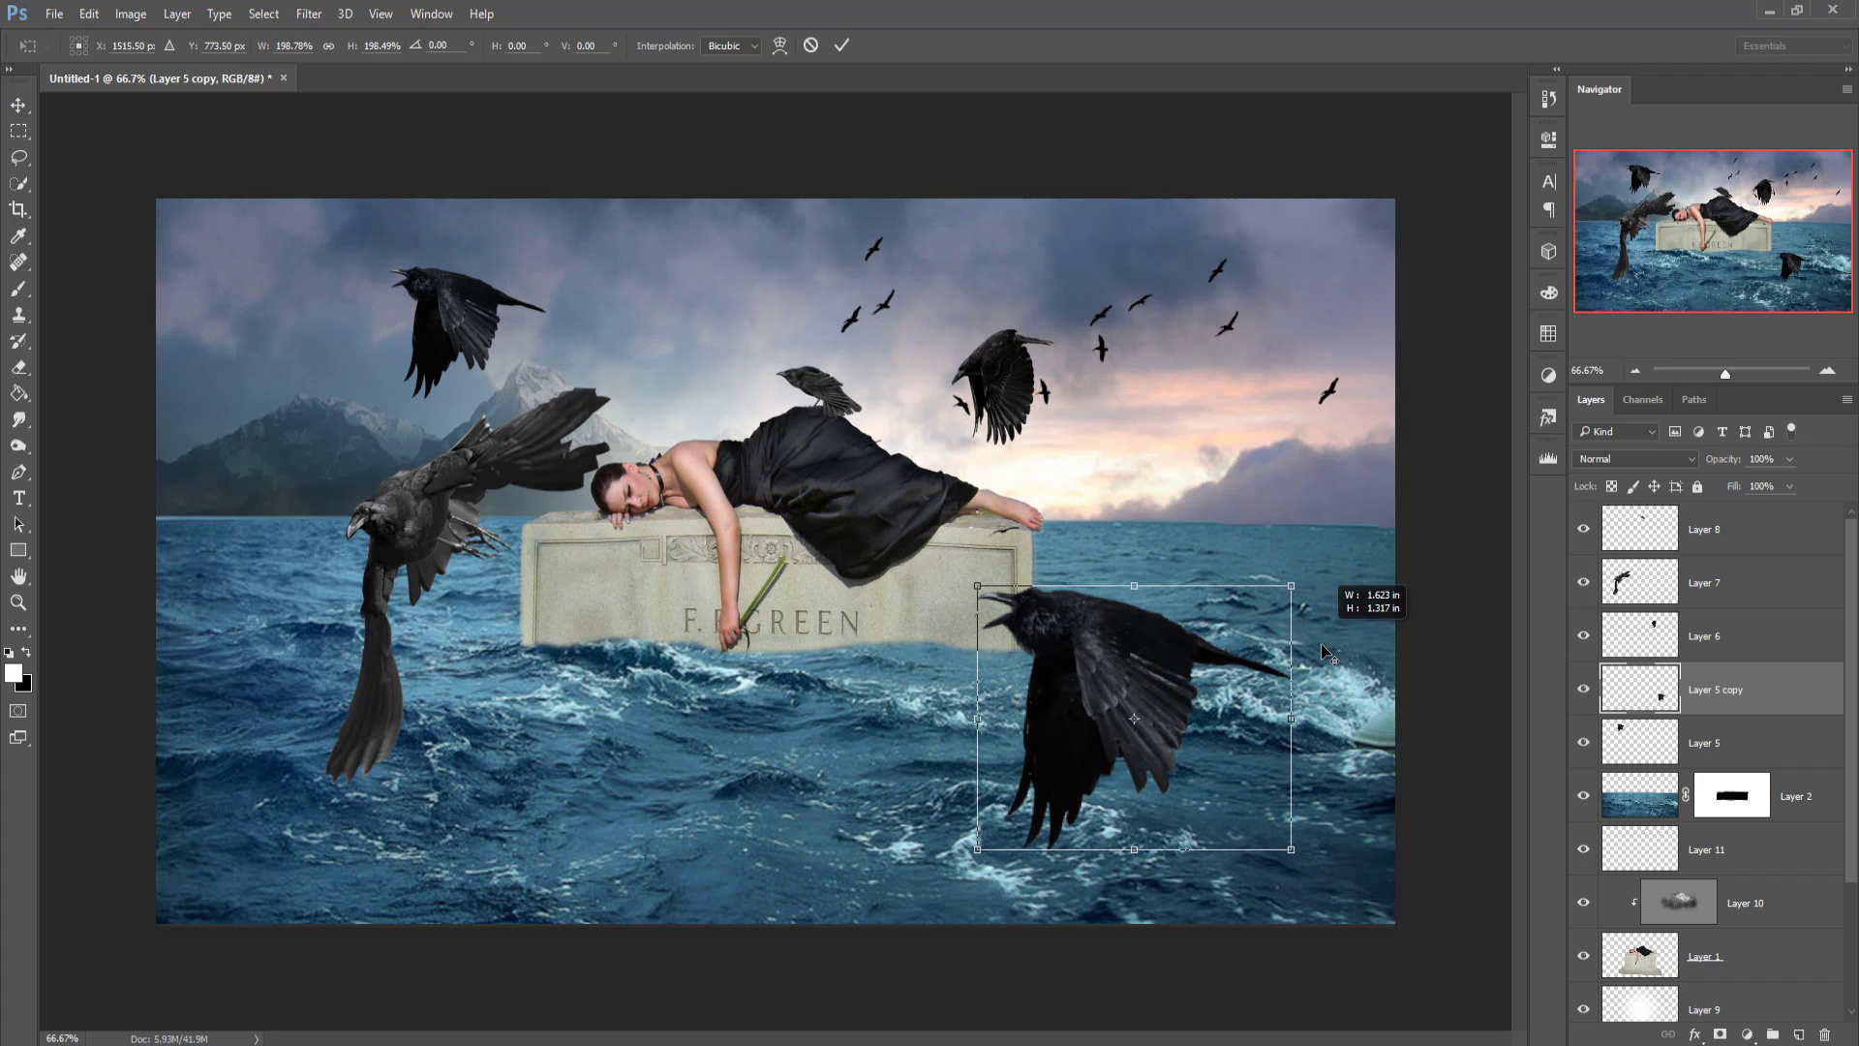
left_click_drag(1159, 683, 1184, 632)
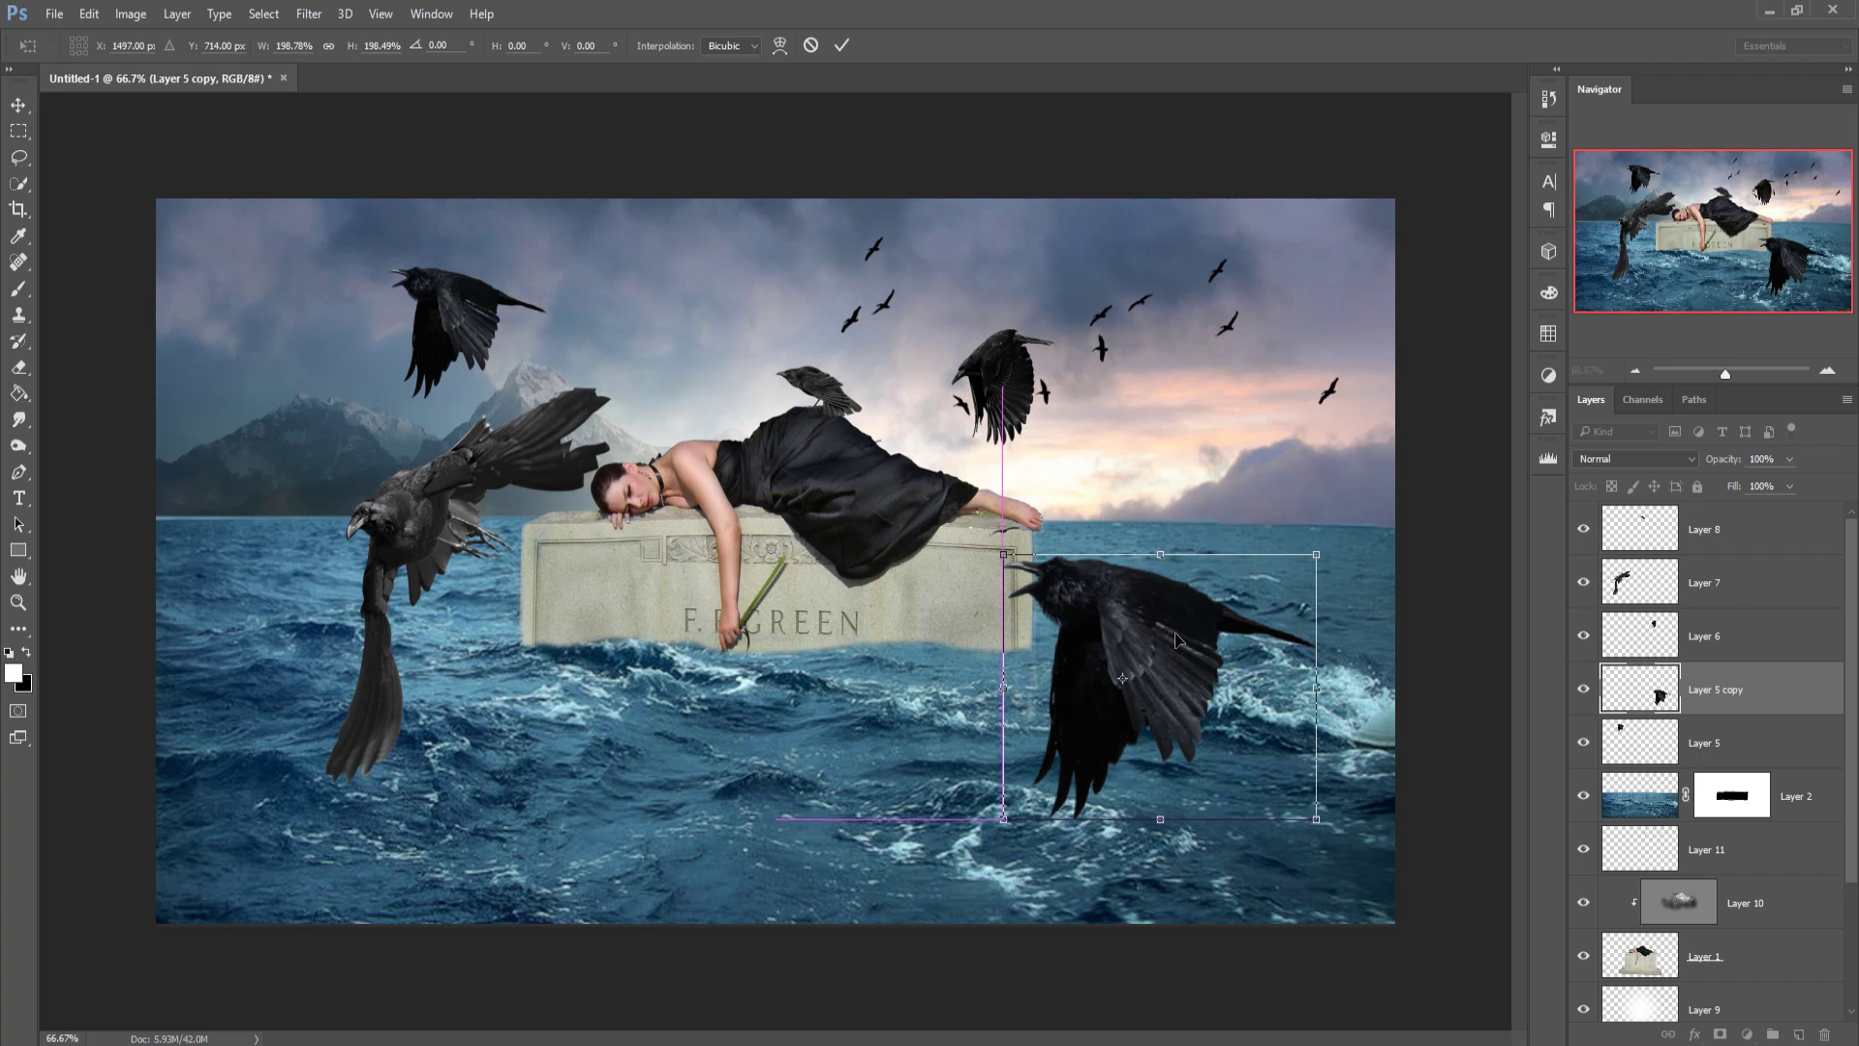
left_click_drag(1300, 573, 1348, 543)
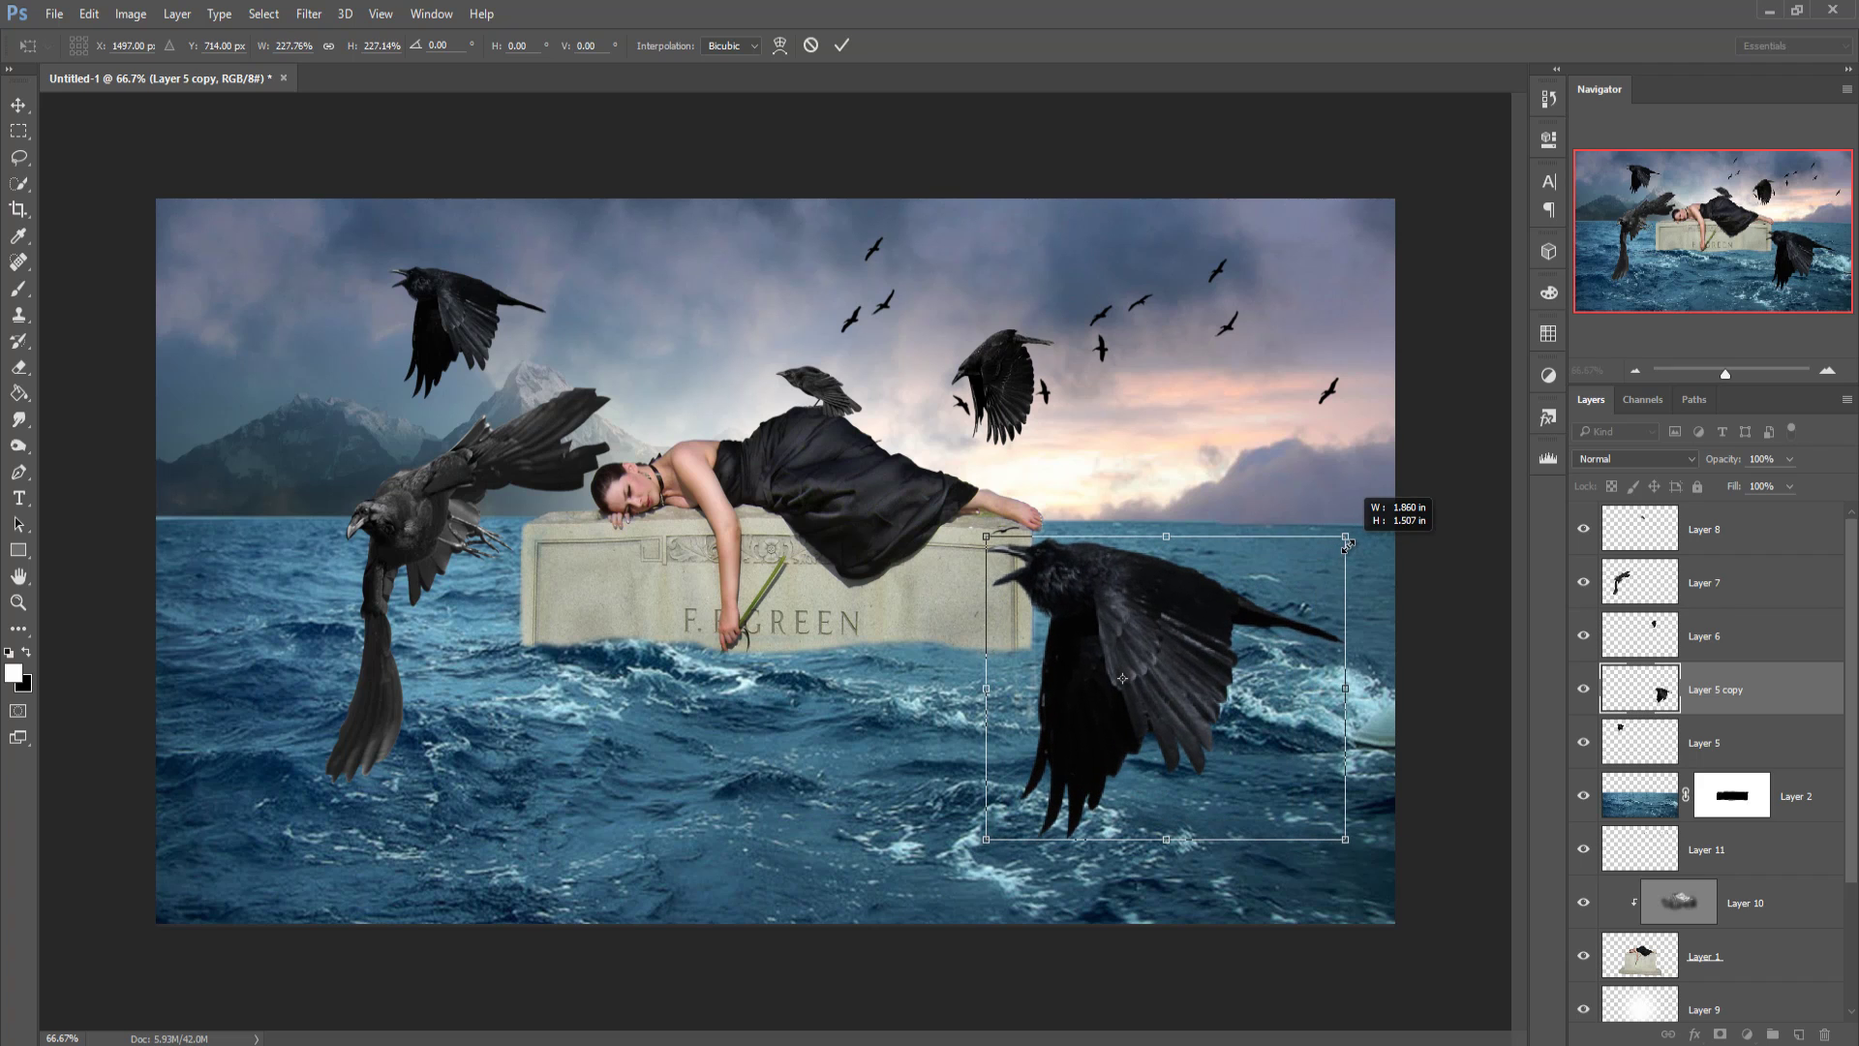
left_click_drag(1210, 650, 1192, 650)
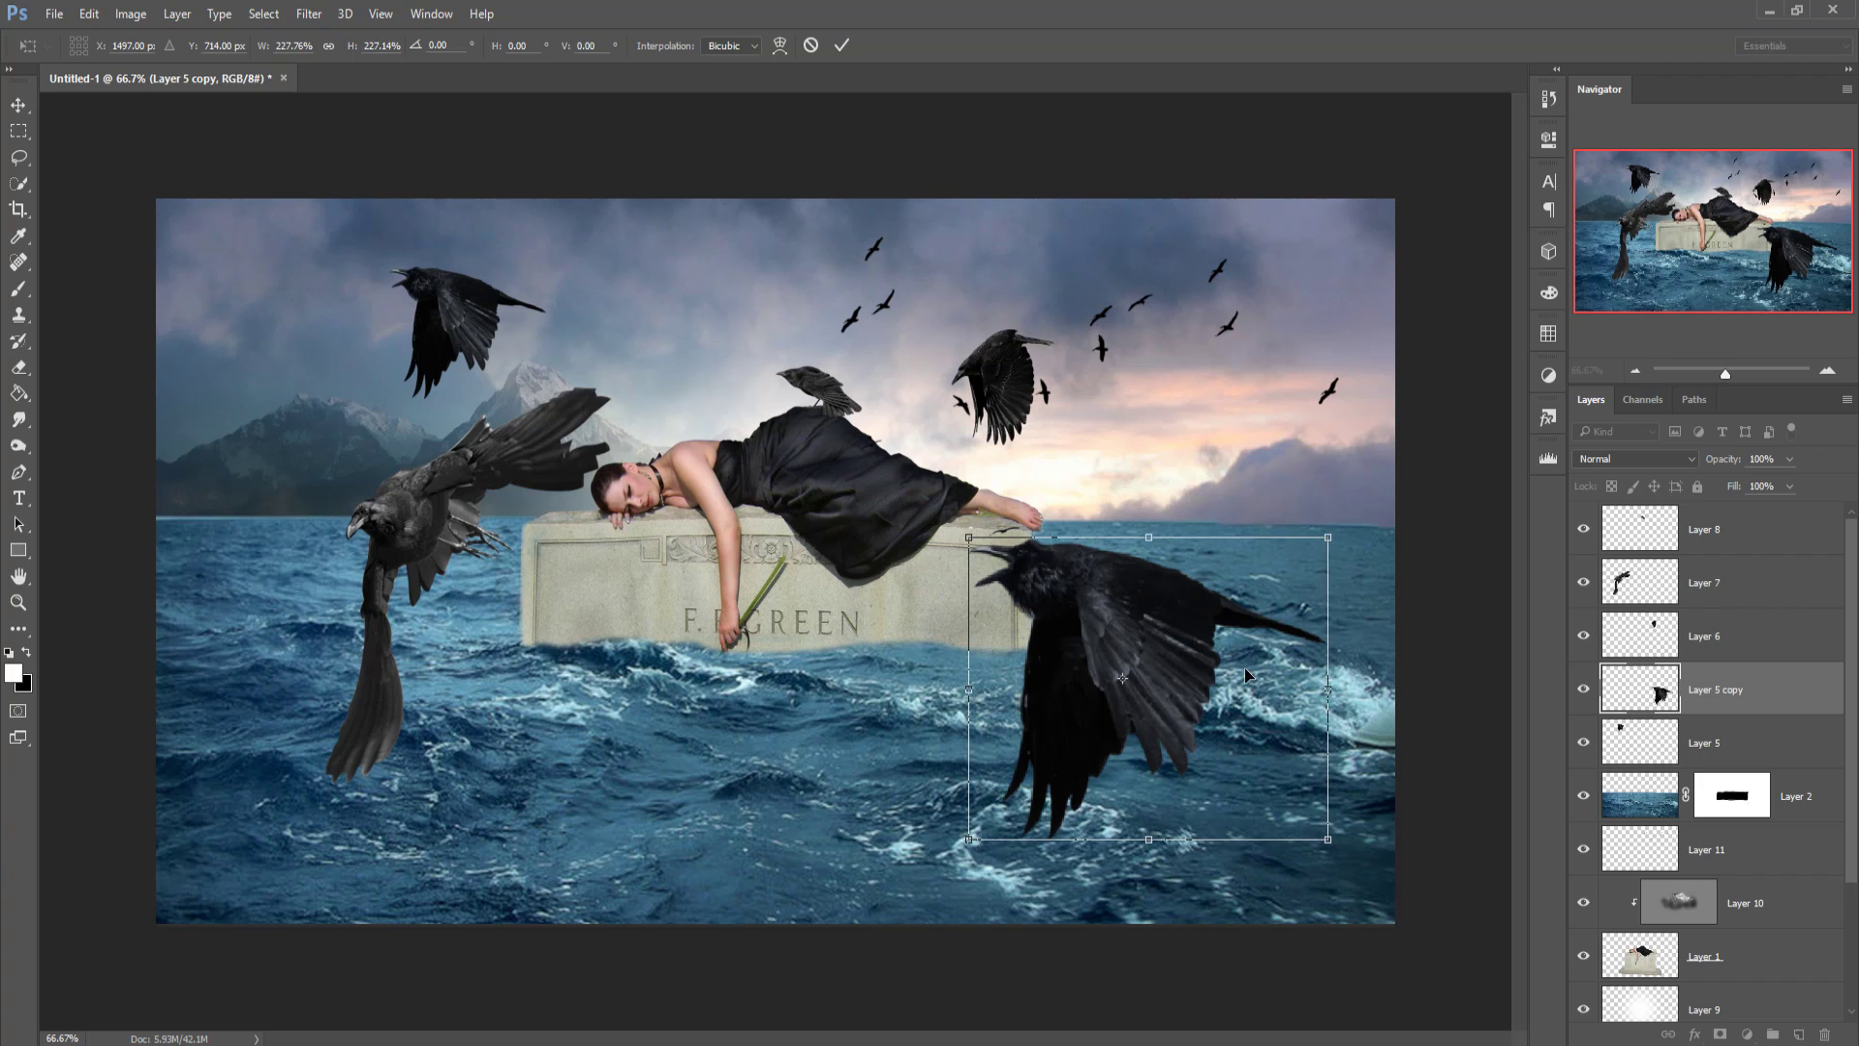
left_click(841, 46)
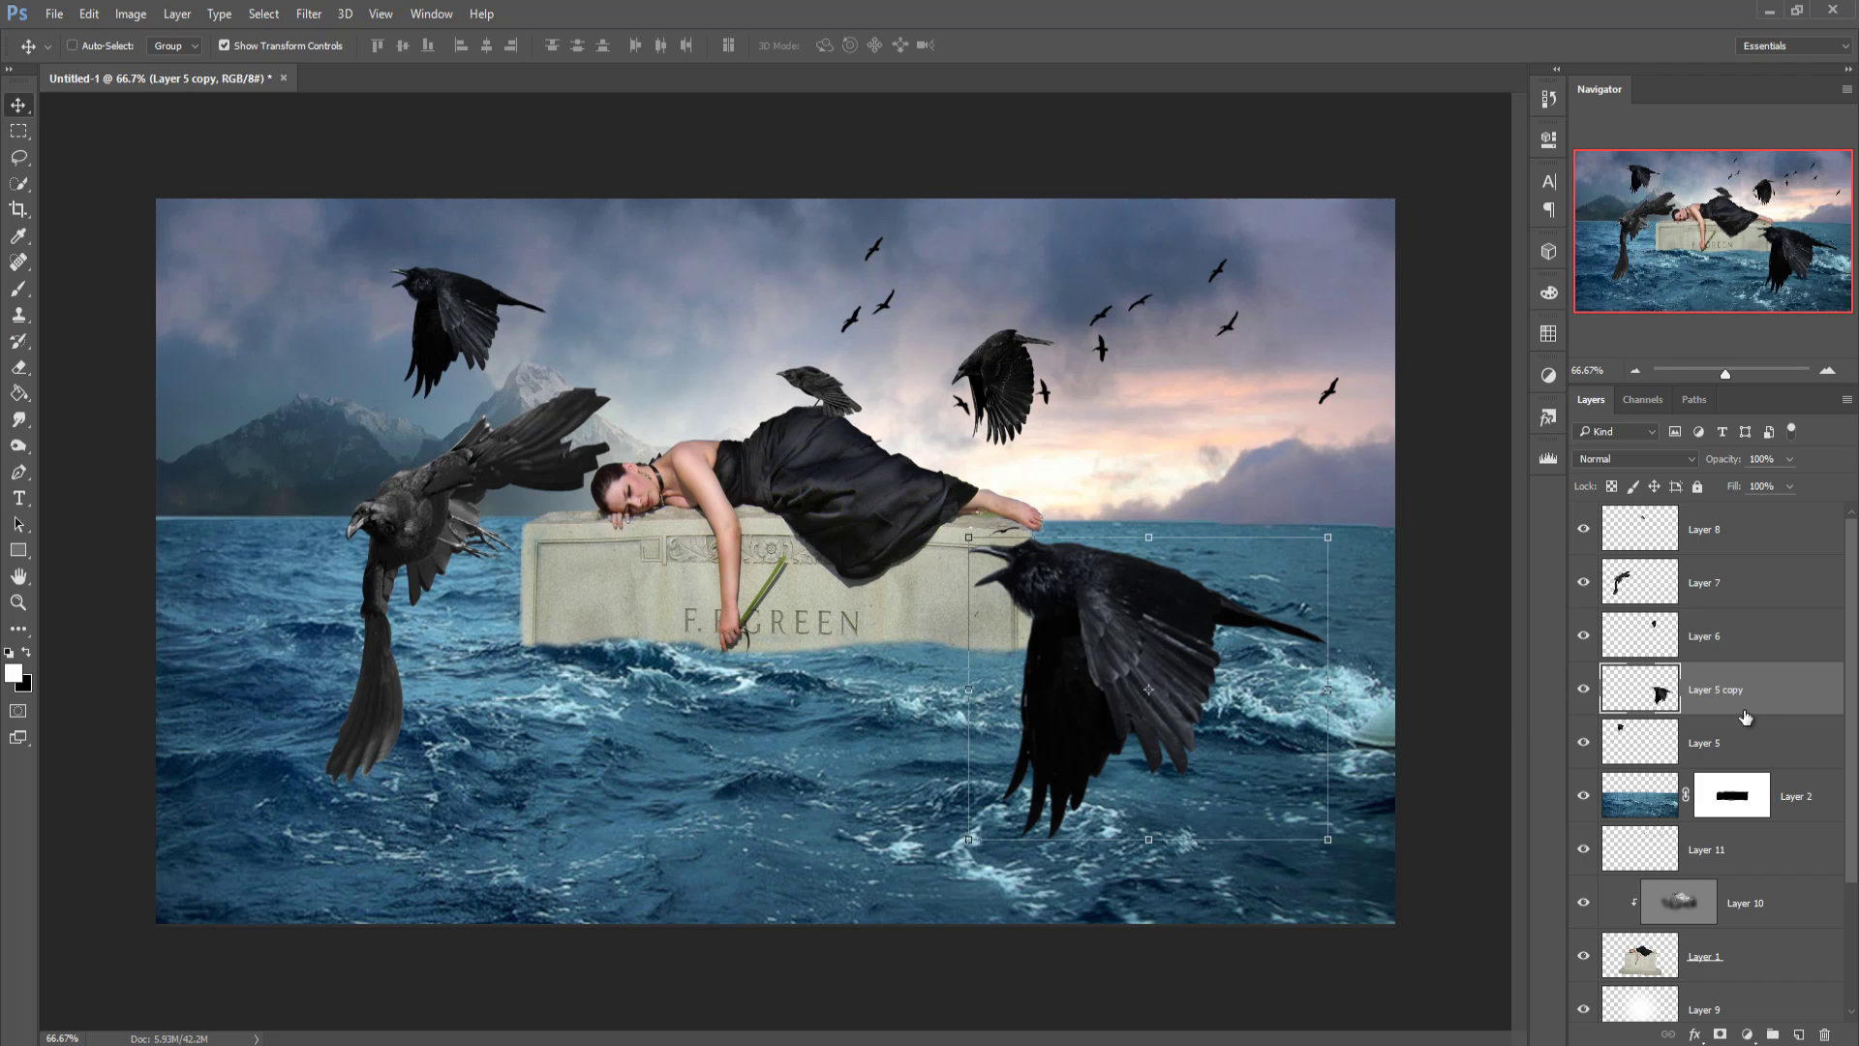
left_click(1752, 544)
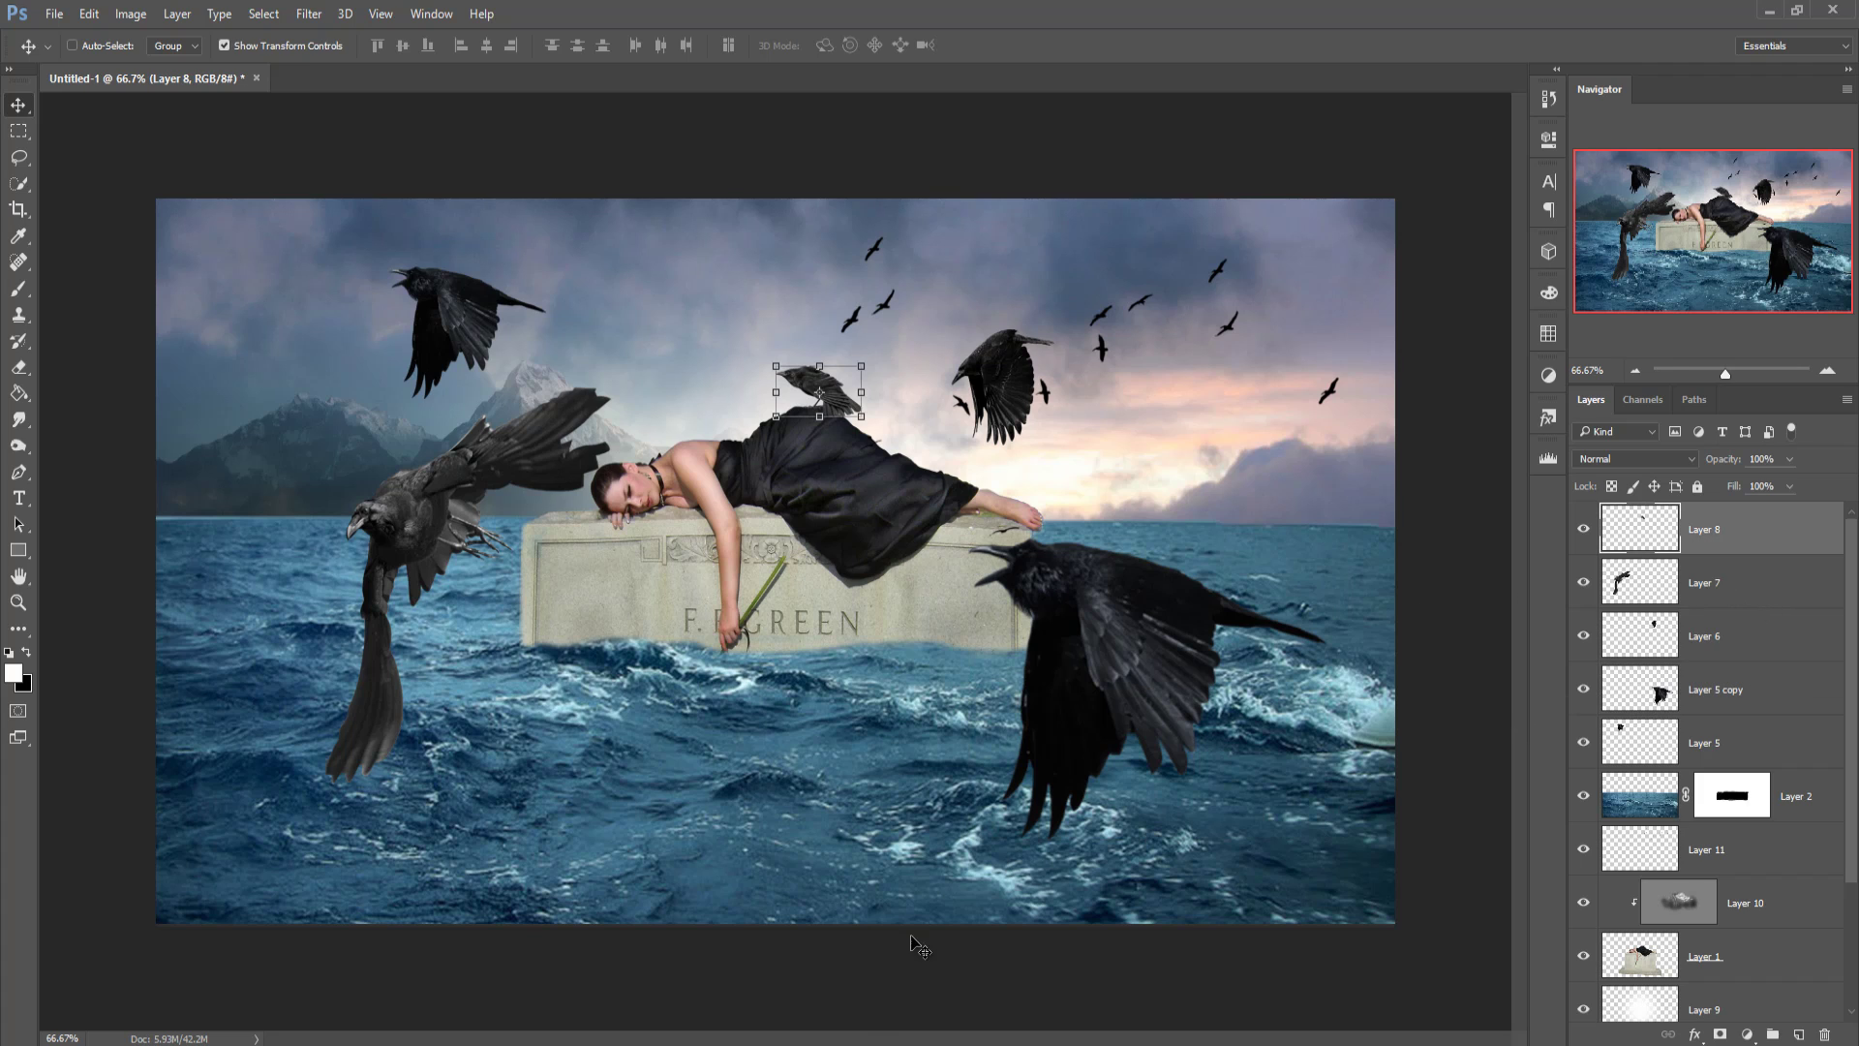
Step: Add a new empty layer and choose the 952 feather brush preset
left_click(1783, 980)
left_click(1798, 1034)
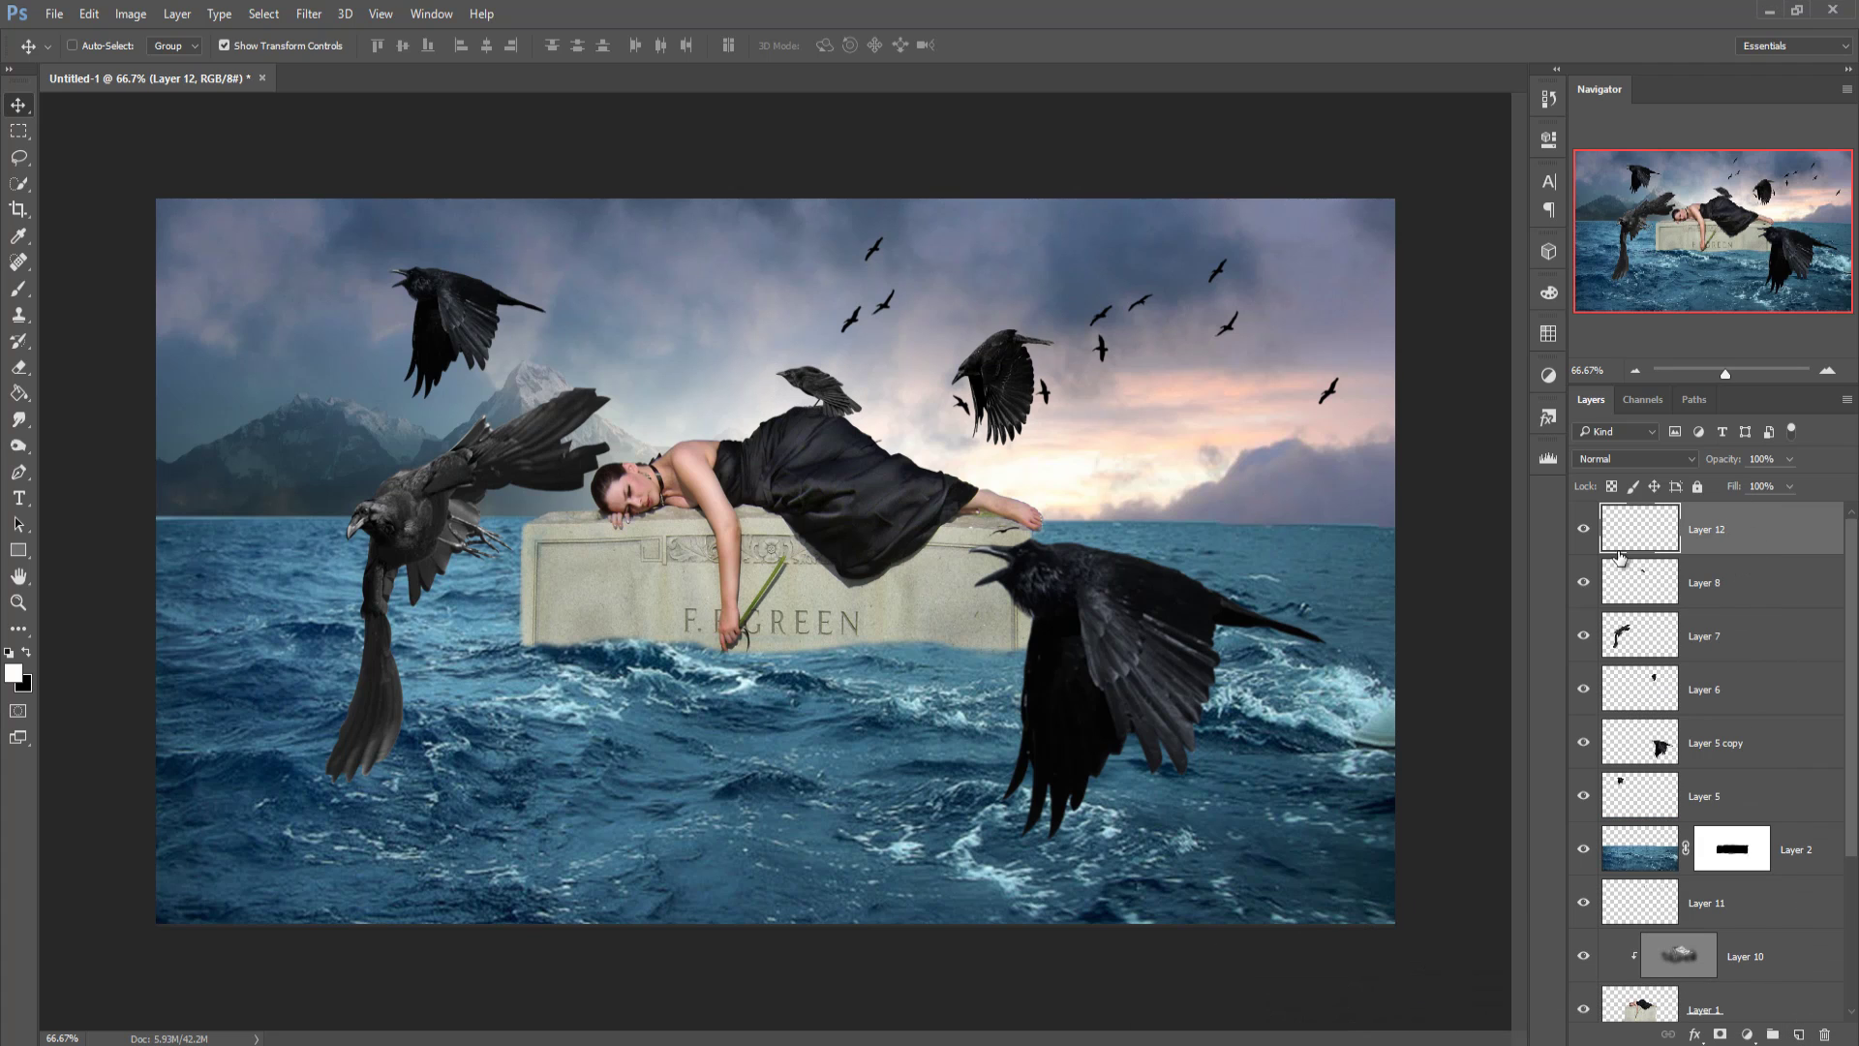
left_click(19, 291)
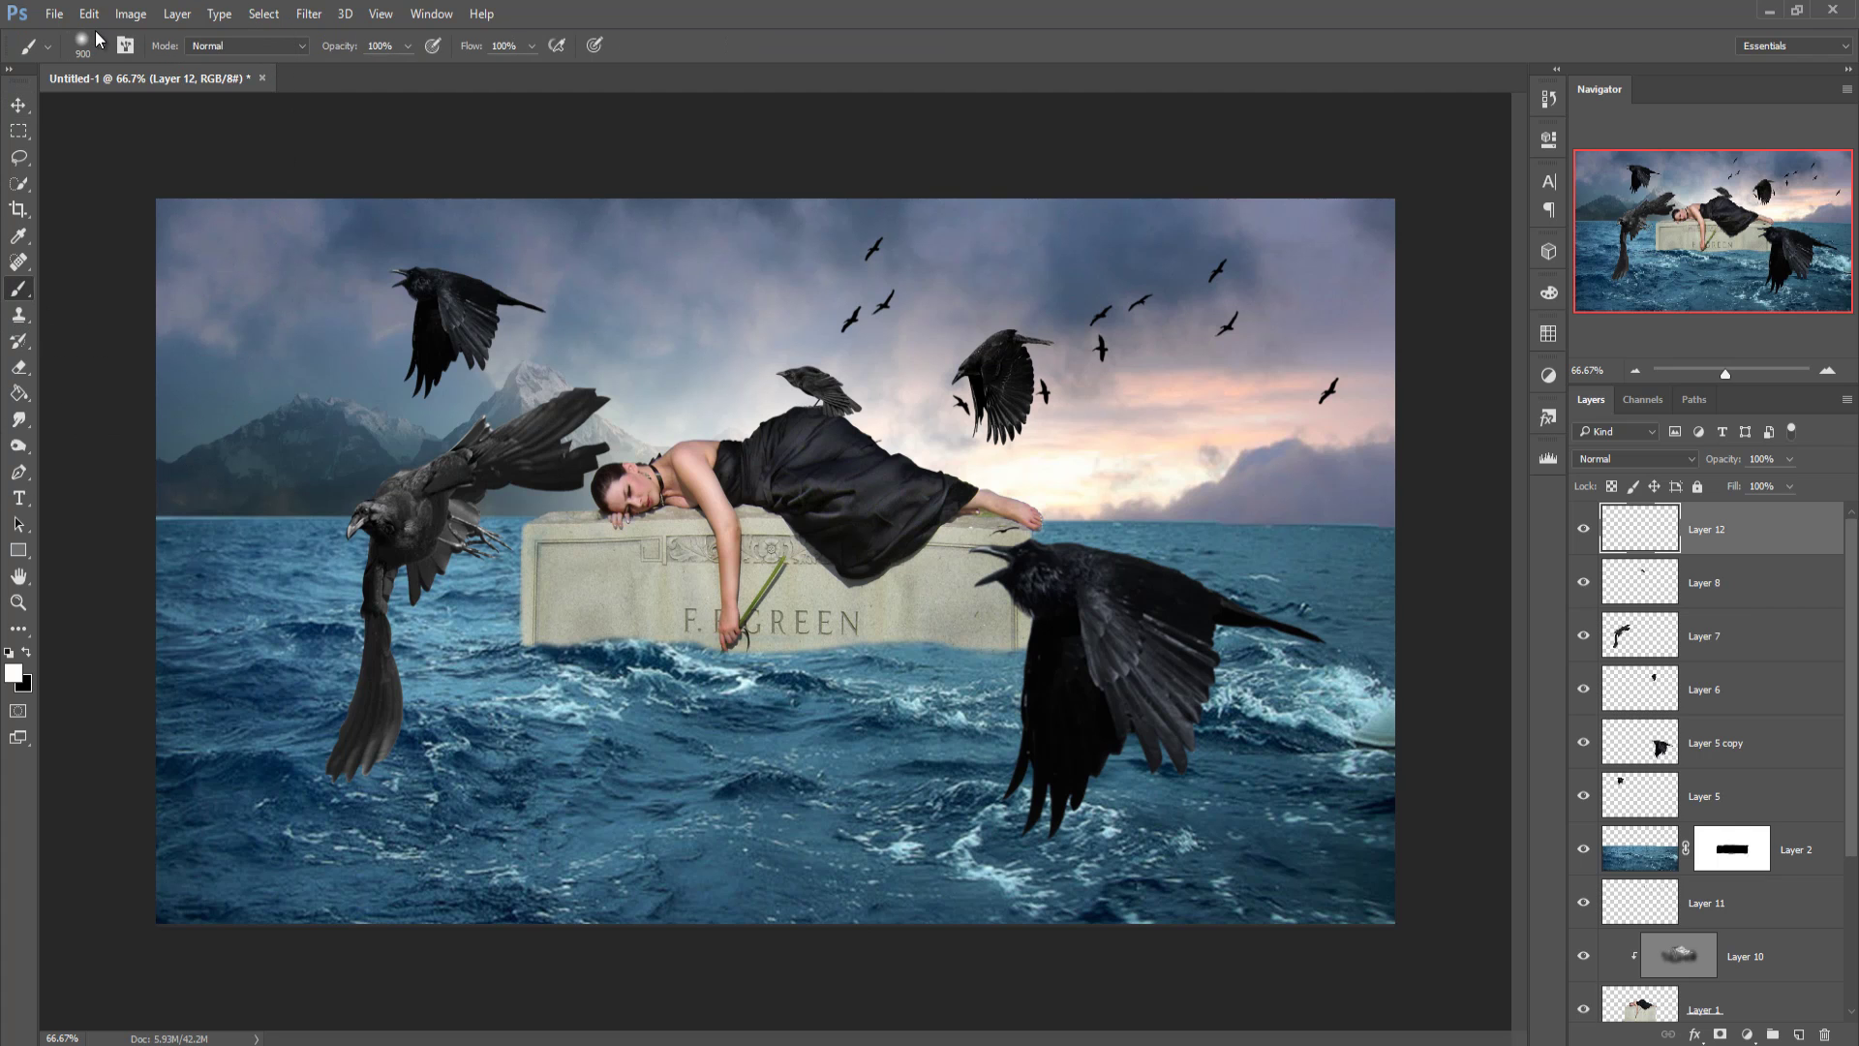
right_click(358, 496)
scroll(370, 543, "down", 4)
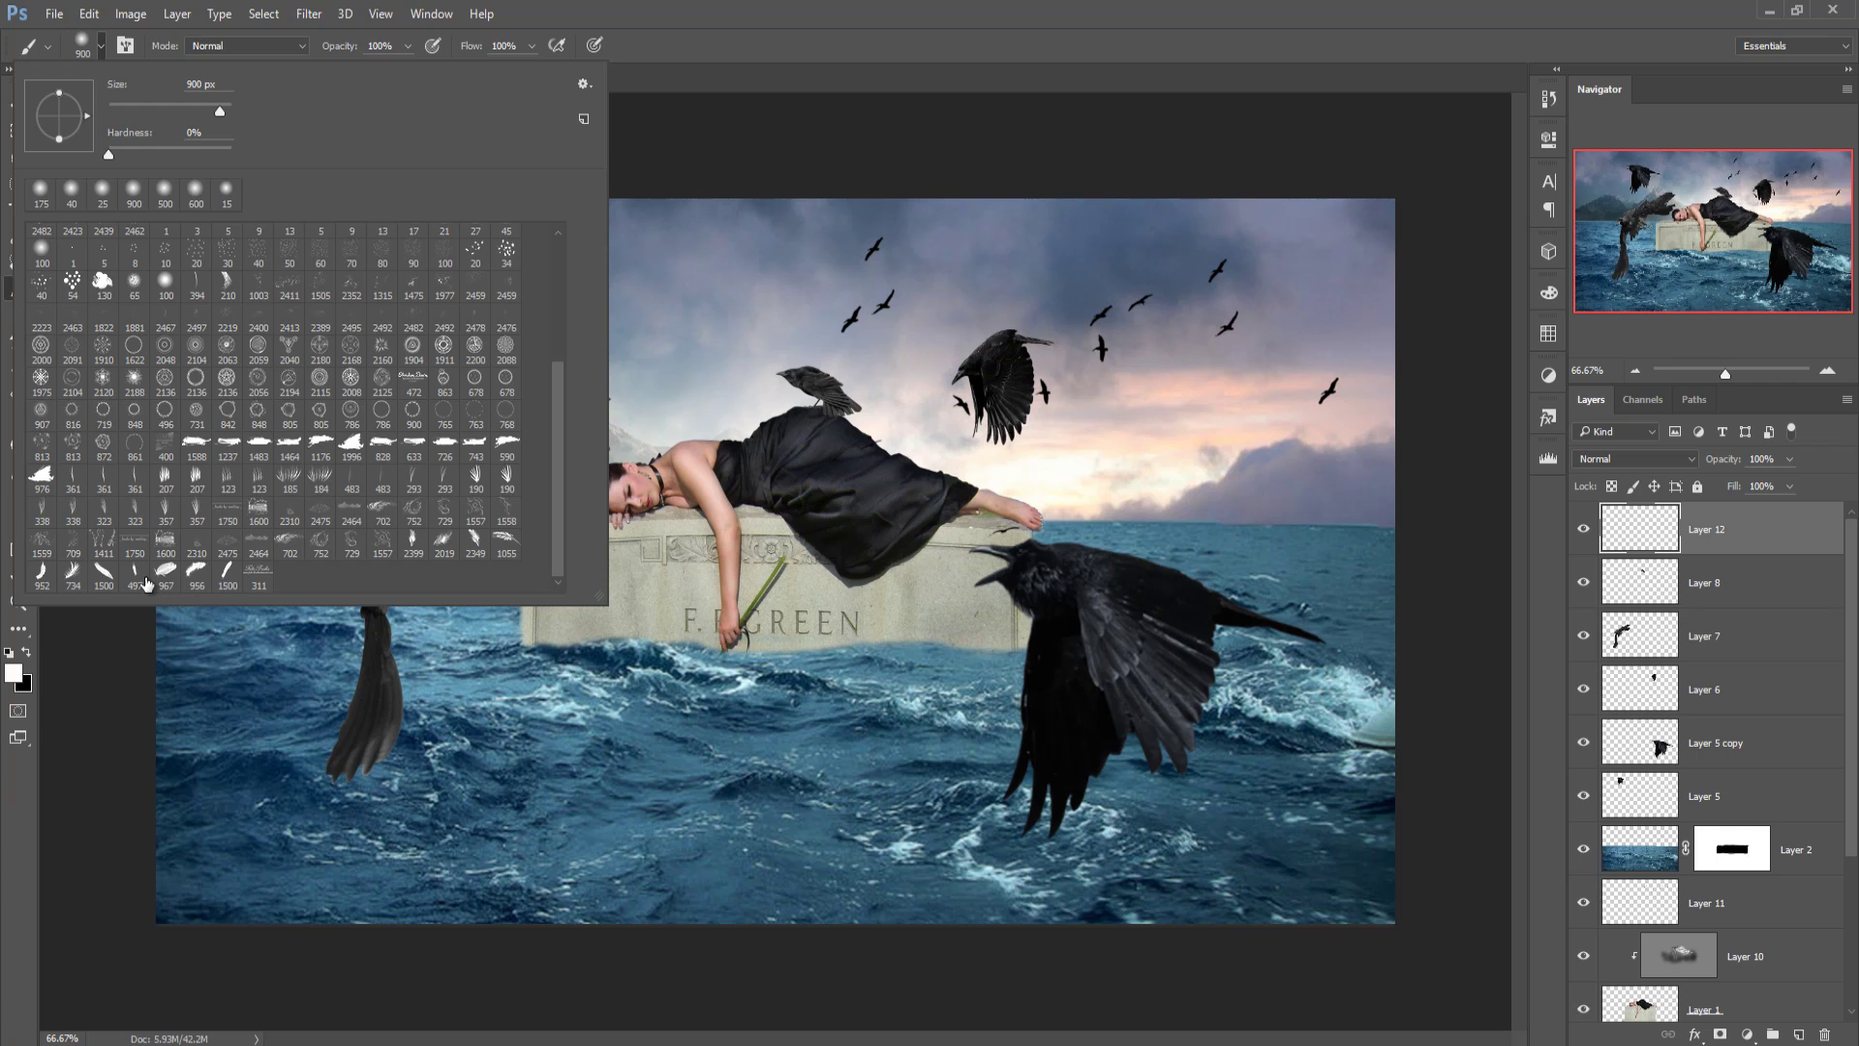
left_click(75, 583)
left_click(228, 578)
left_click(41, 576)
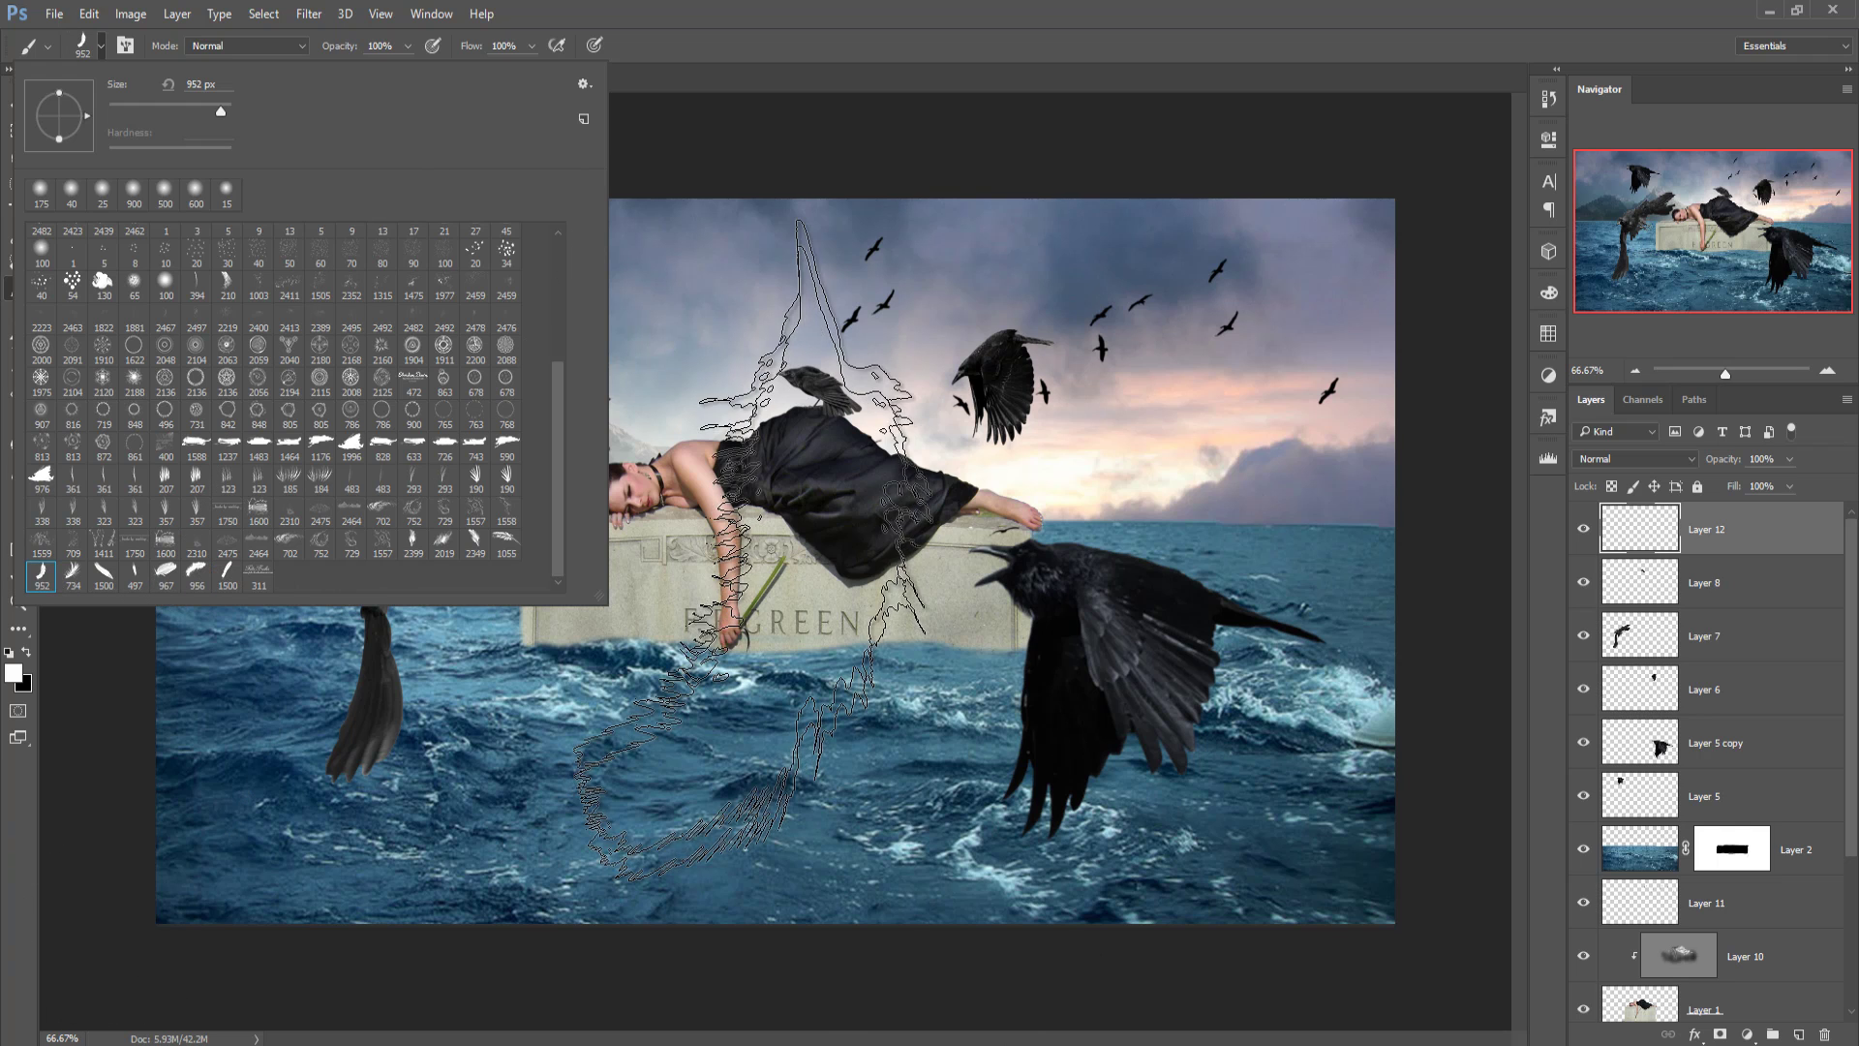
left_click(1022, 10)
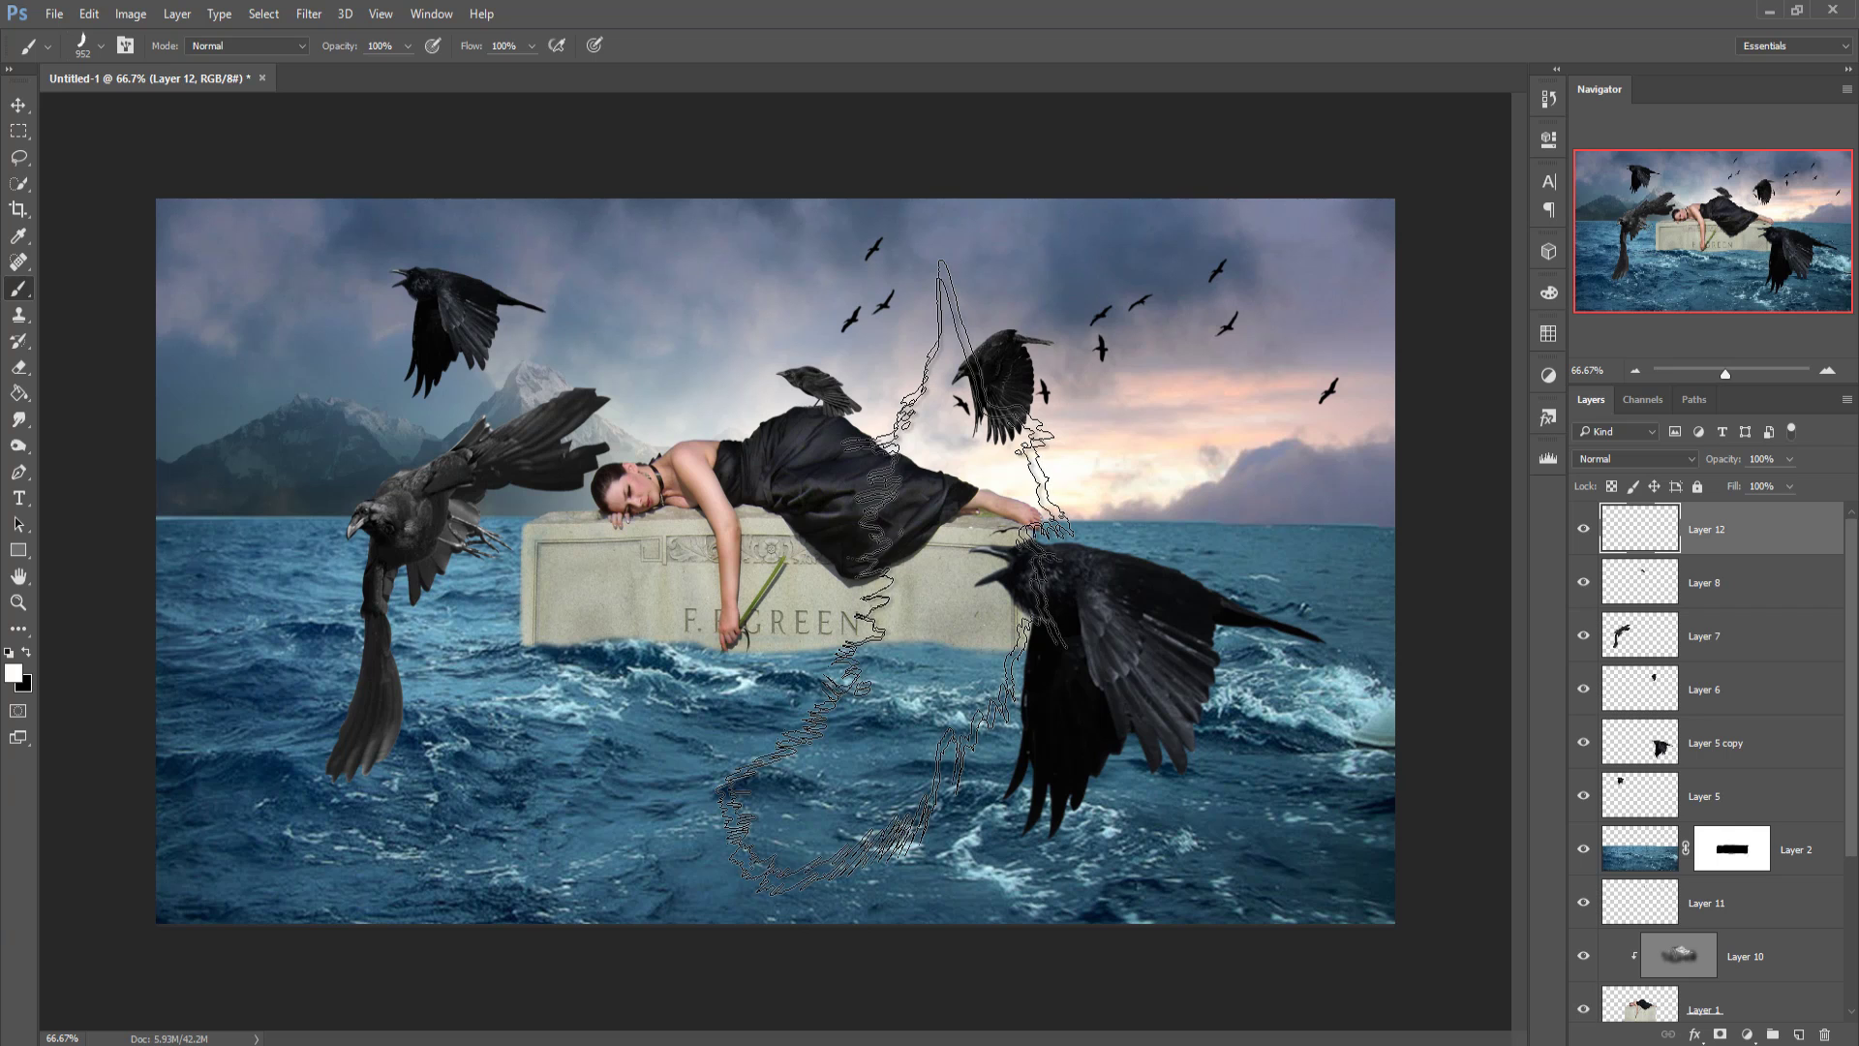
Step: Set the brush to 250 px with a dark colour and stamp a feather on the left sea
key("bracketleft")
key("bracketleft")
key("bracketleft")
key("bracketleft")
key("bracketleft")
key("bracketleft")
key("bracketleft")
key("bracketleft")
key("bracketleft")
key("bracketleft")
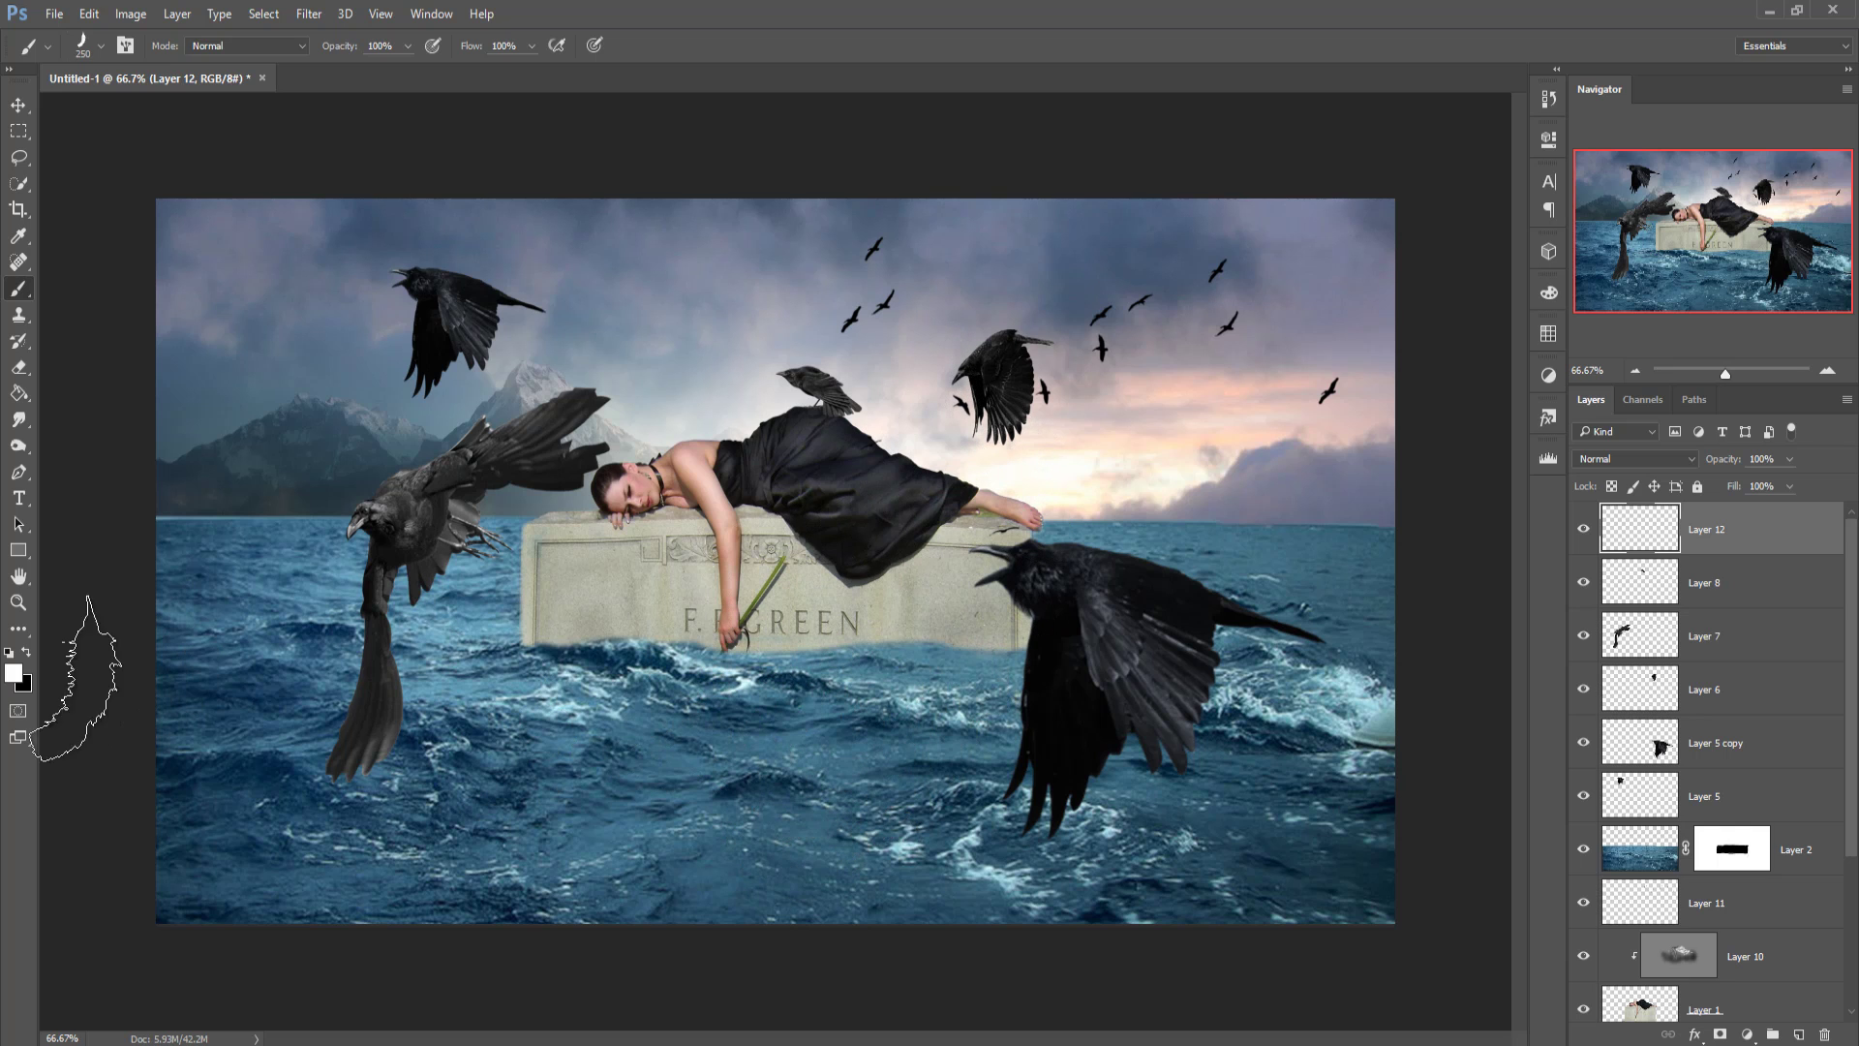
left_click(26, 652)
key("bracketright")
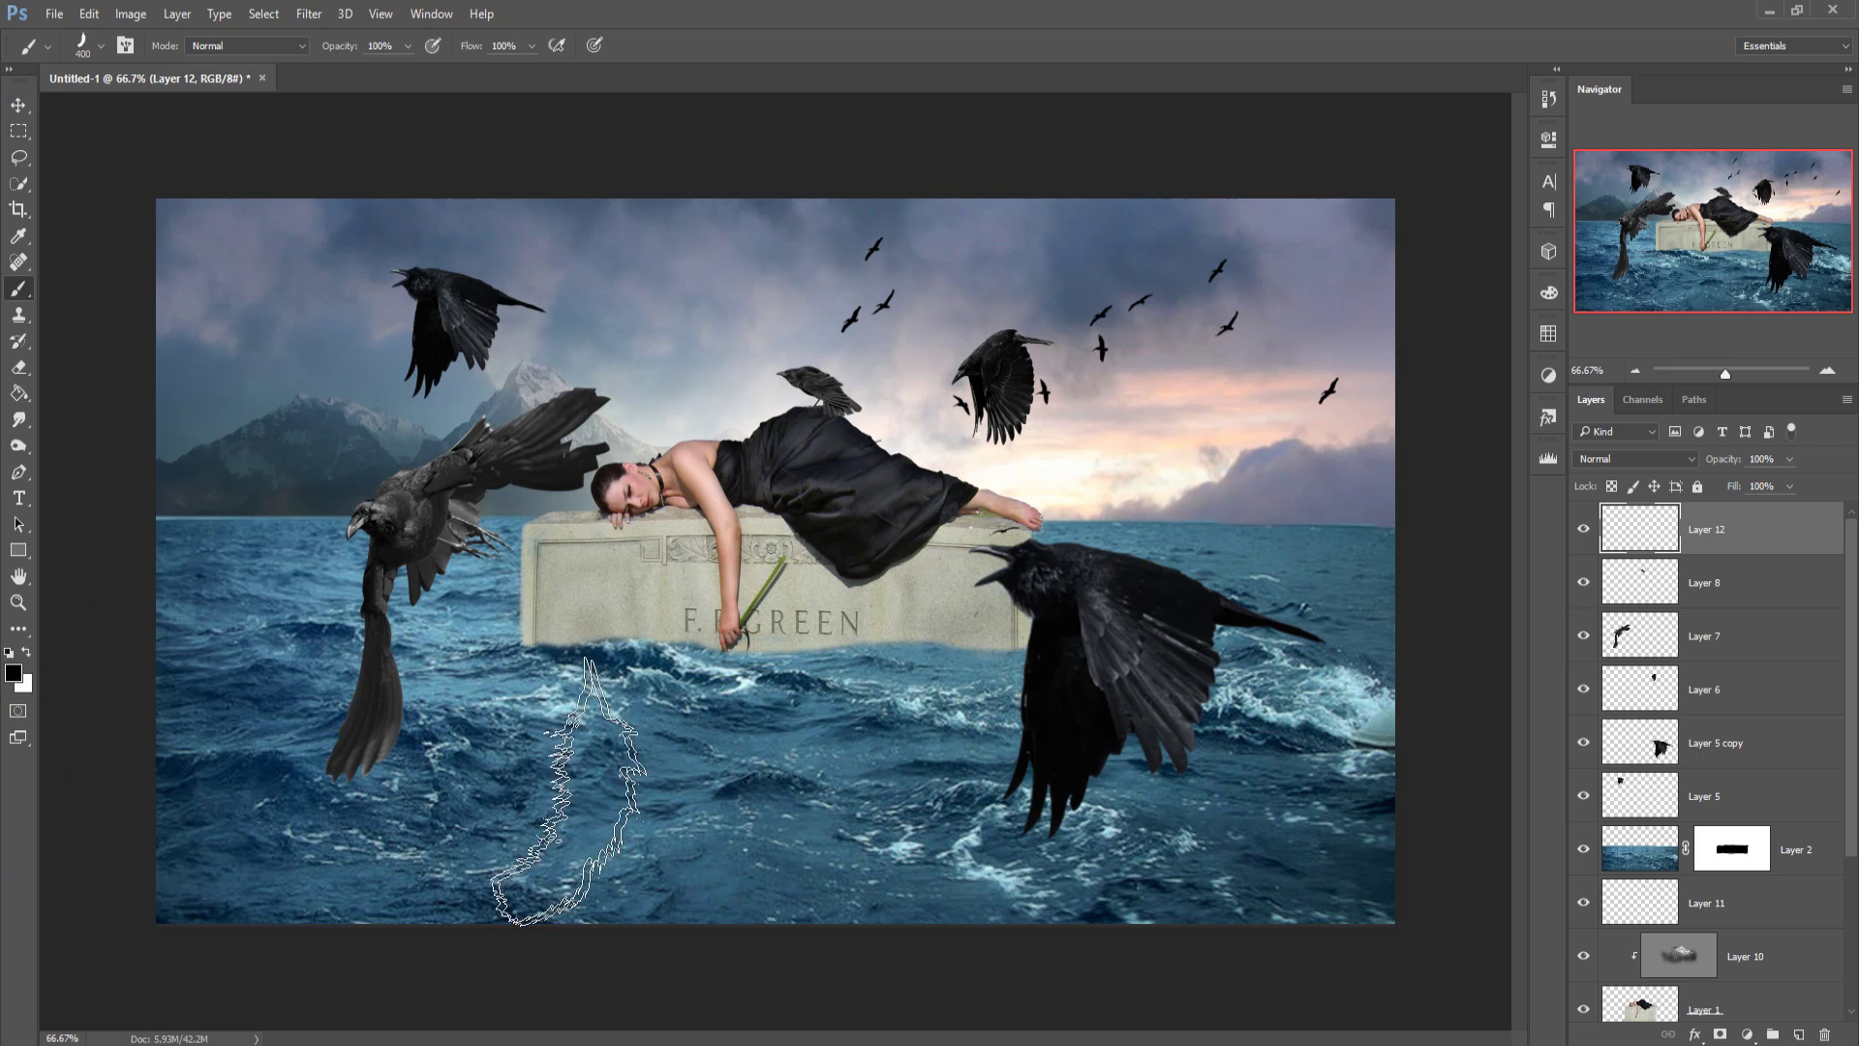
key("bracketleft")
left_click(475, 789)
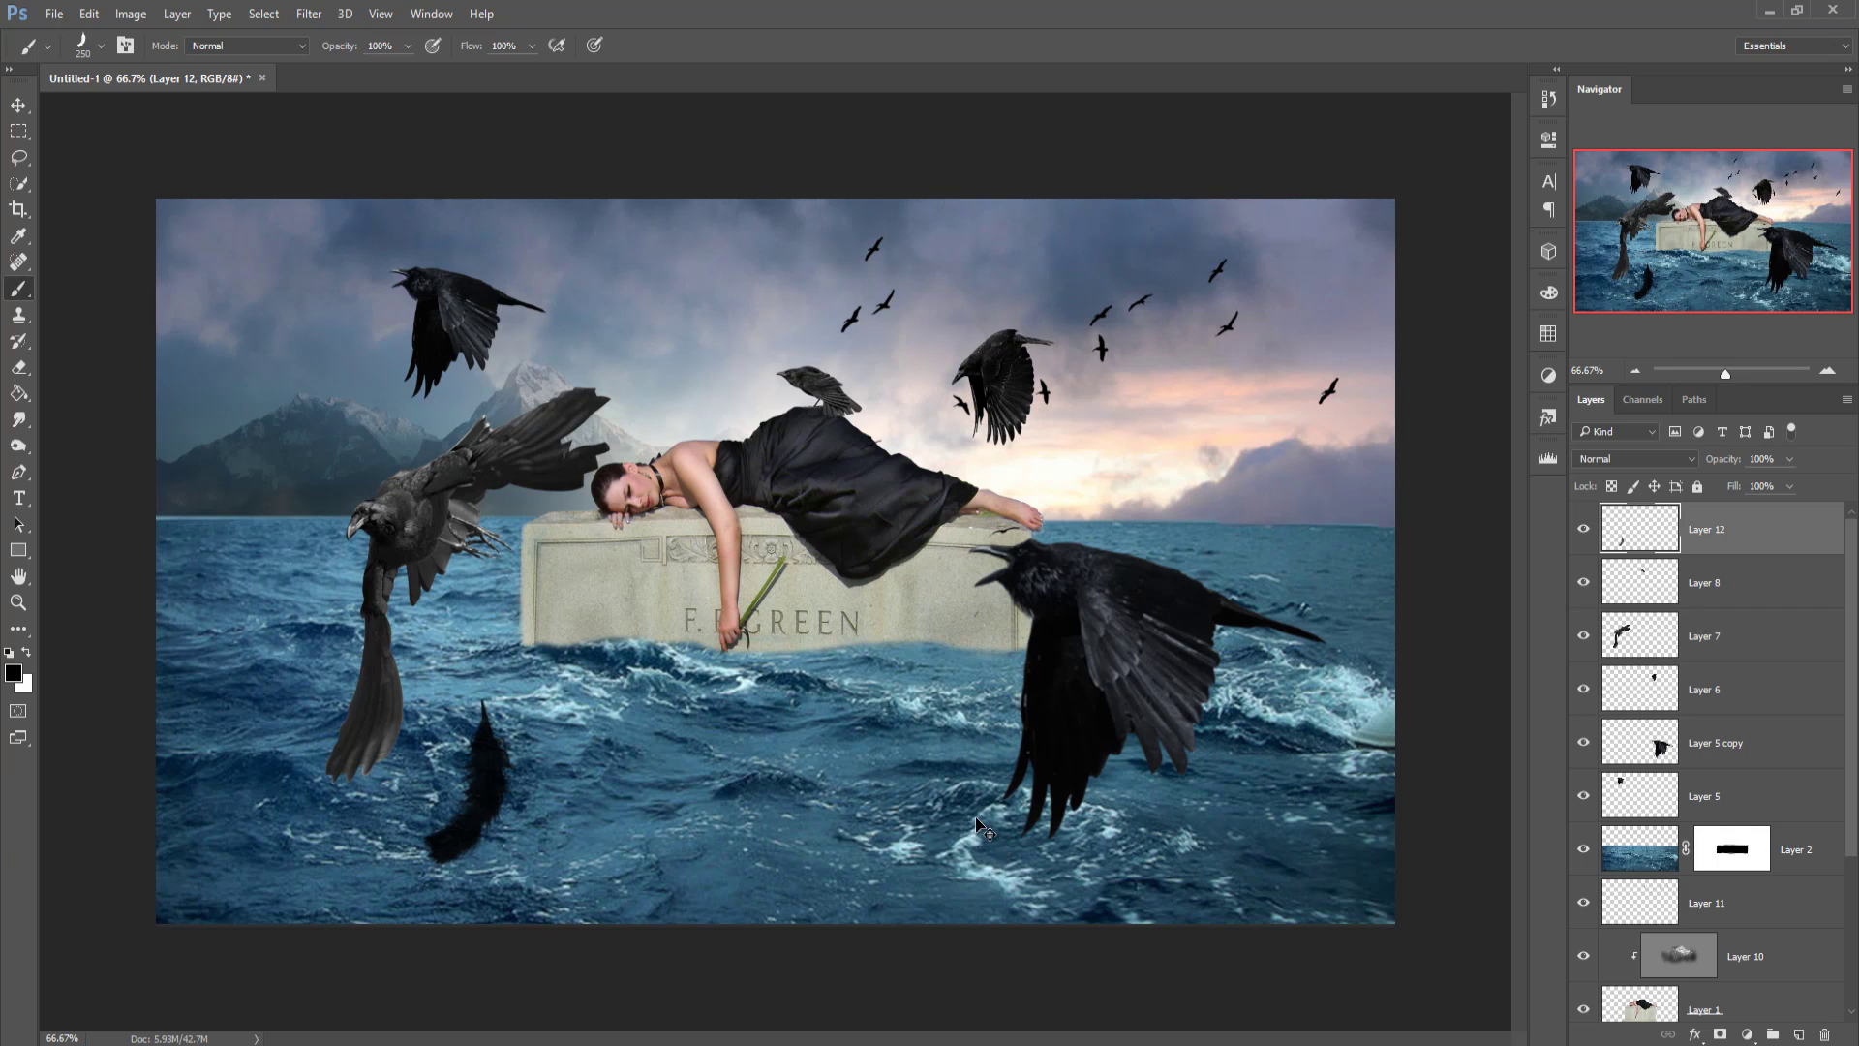
key("ctrl+z")
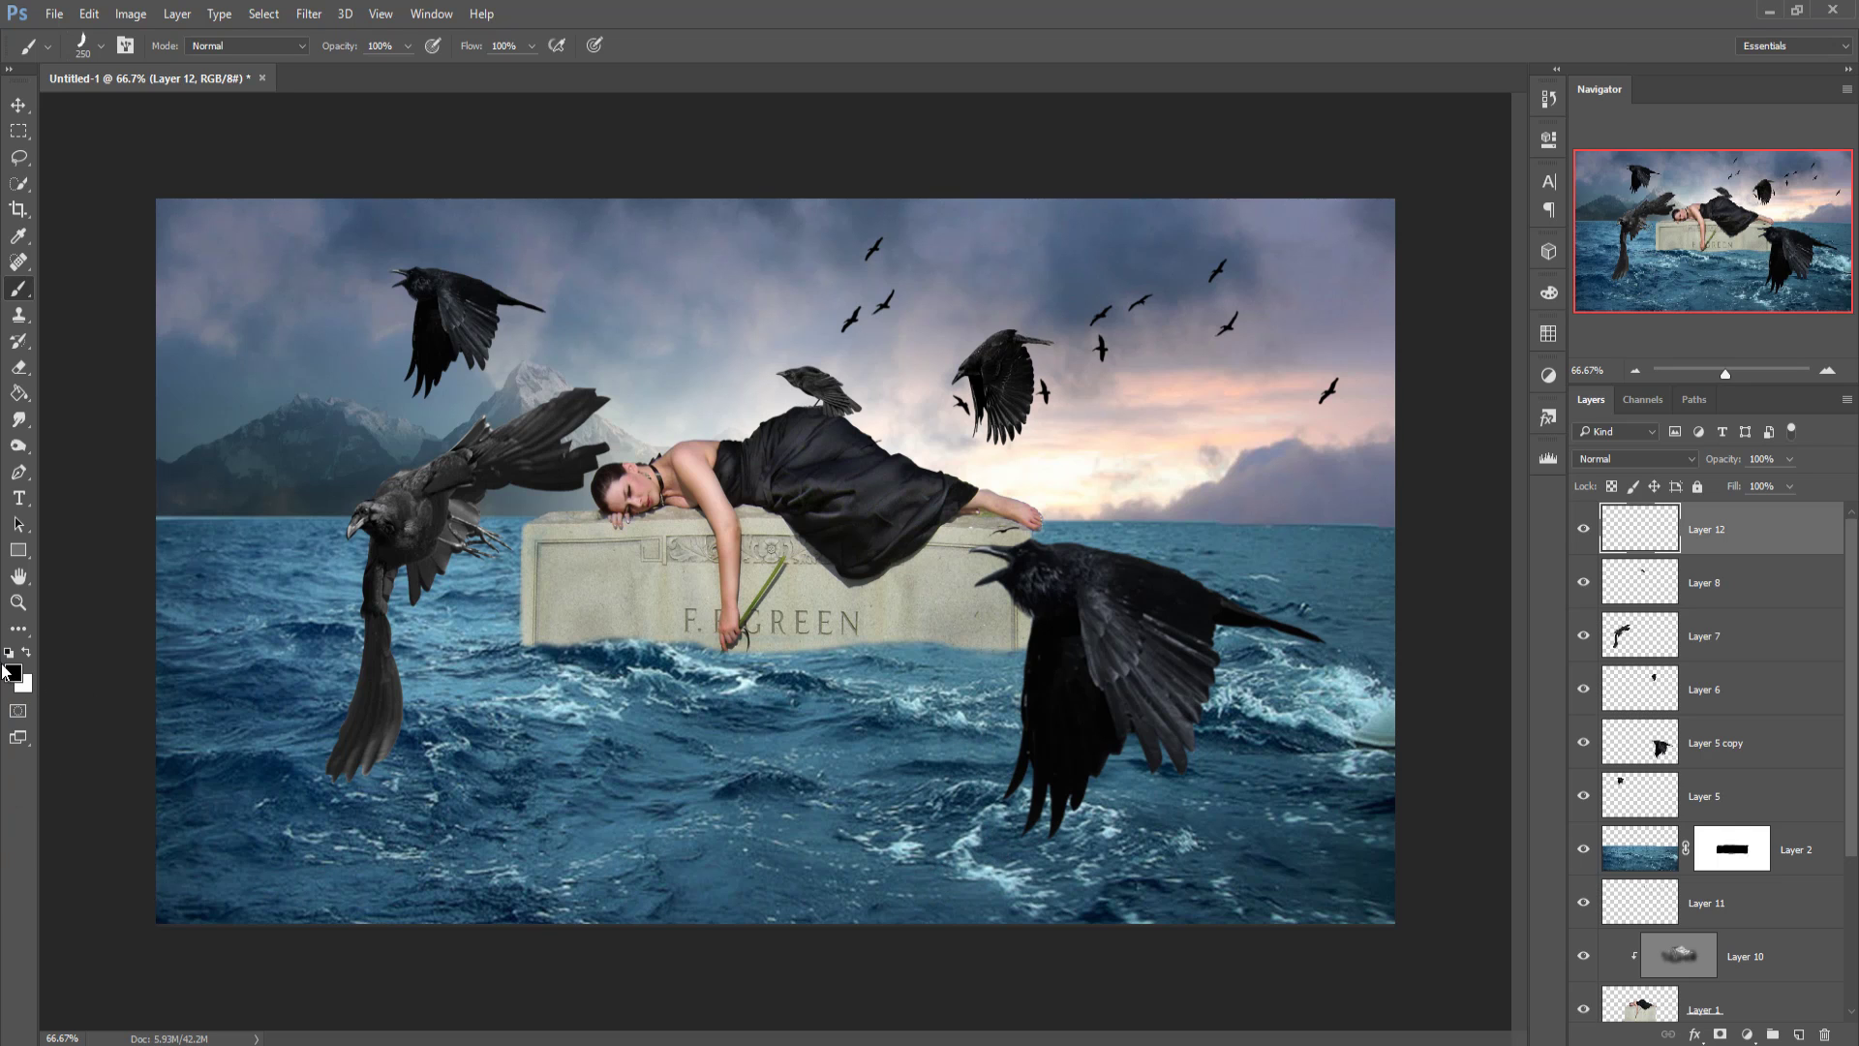
left_click(13, 674)
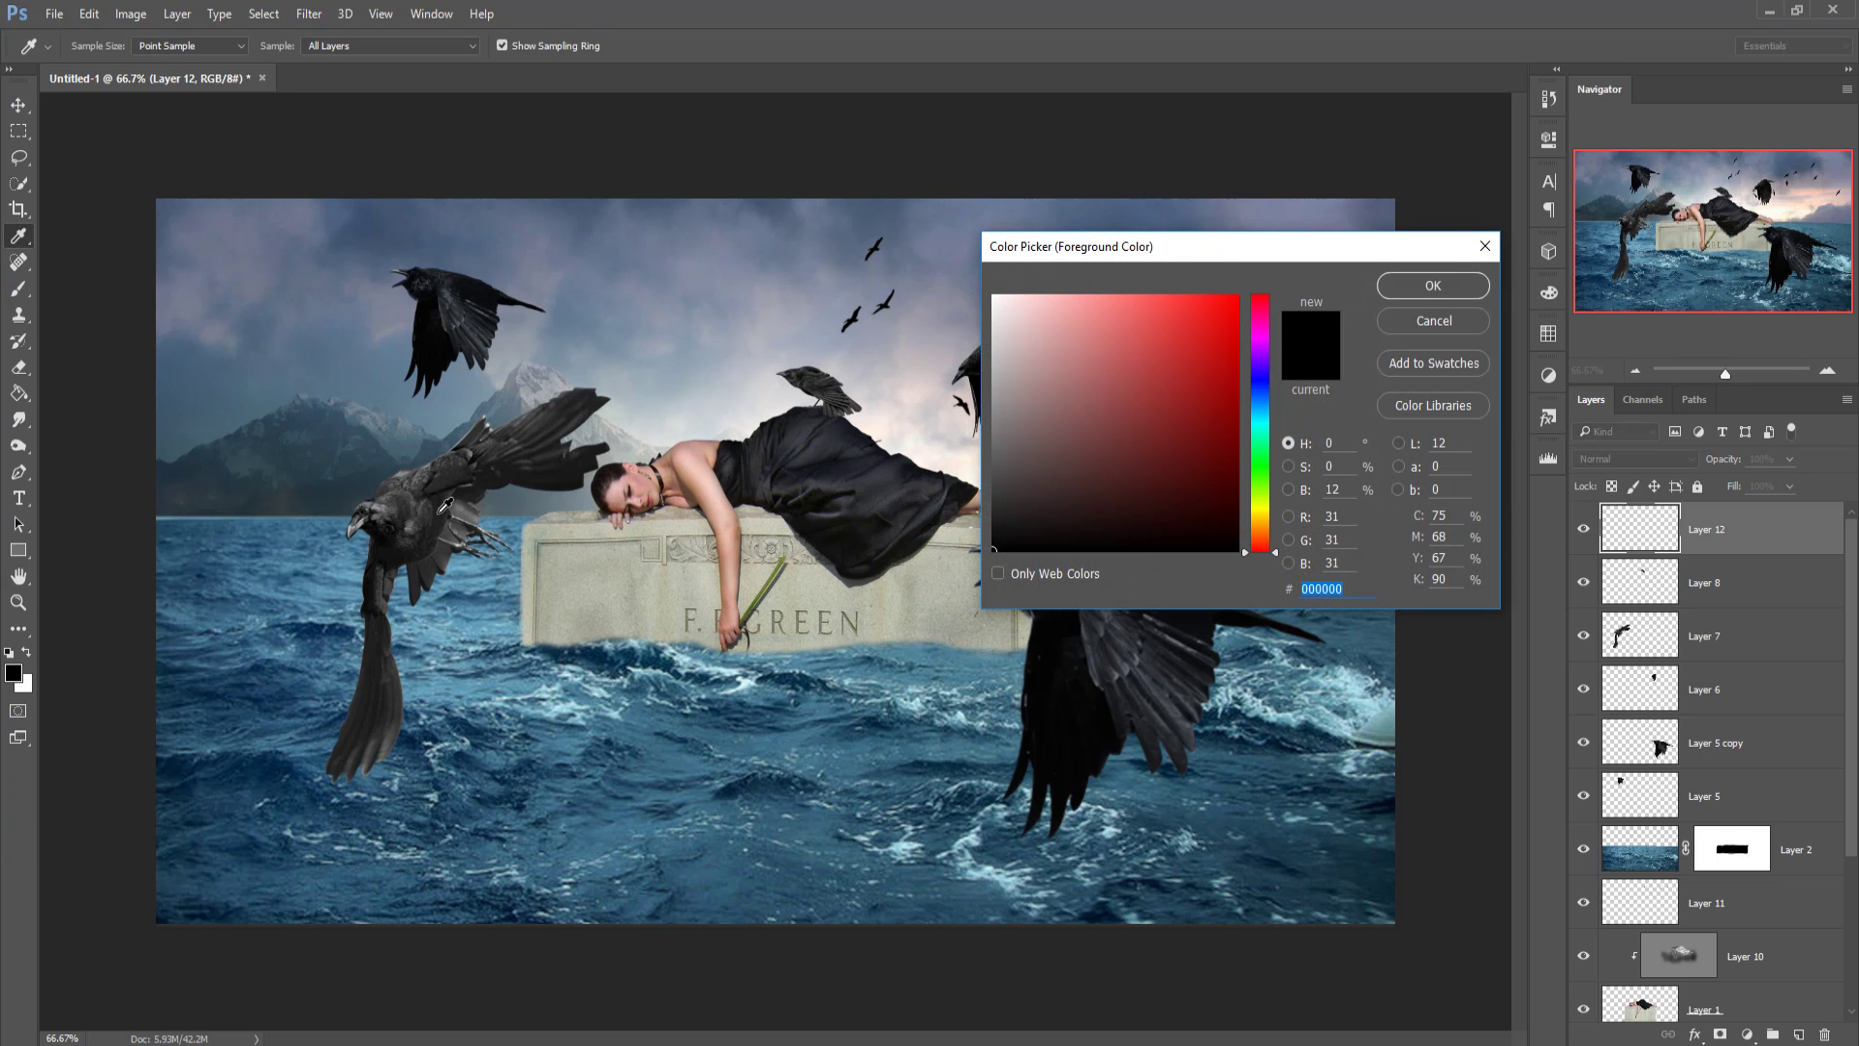
left_click(1444, 300)
left_click(475, 825)
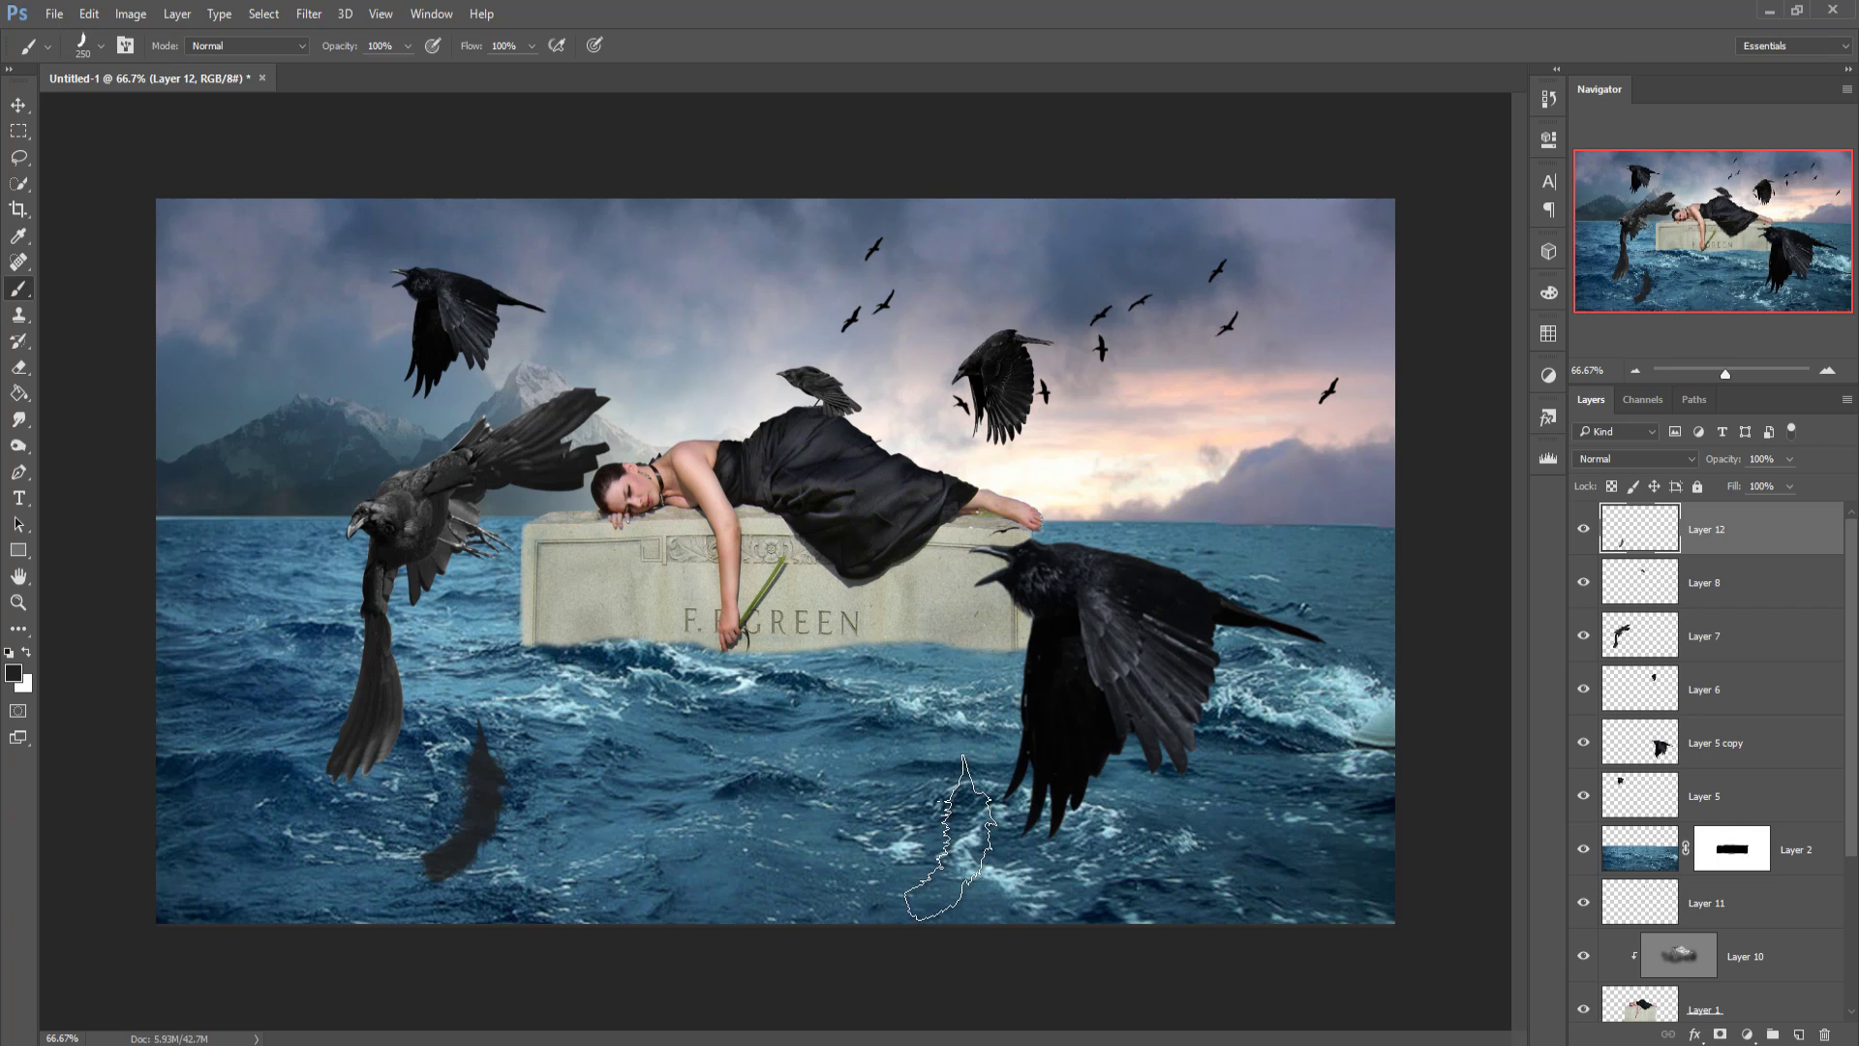
Step: Rotate the feather tip diagonally and stamp feathers on the lower sea and near the right horizon
right_click(975, 594)
left_click_drag(1029, 565, 1024, 538)
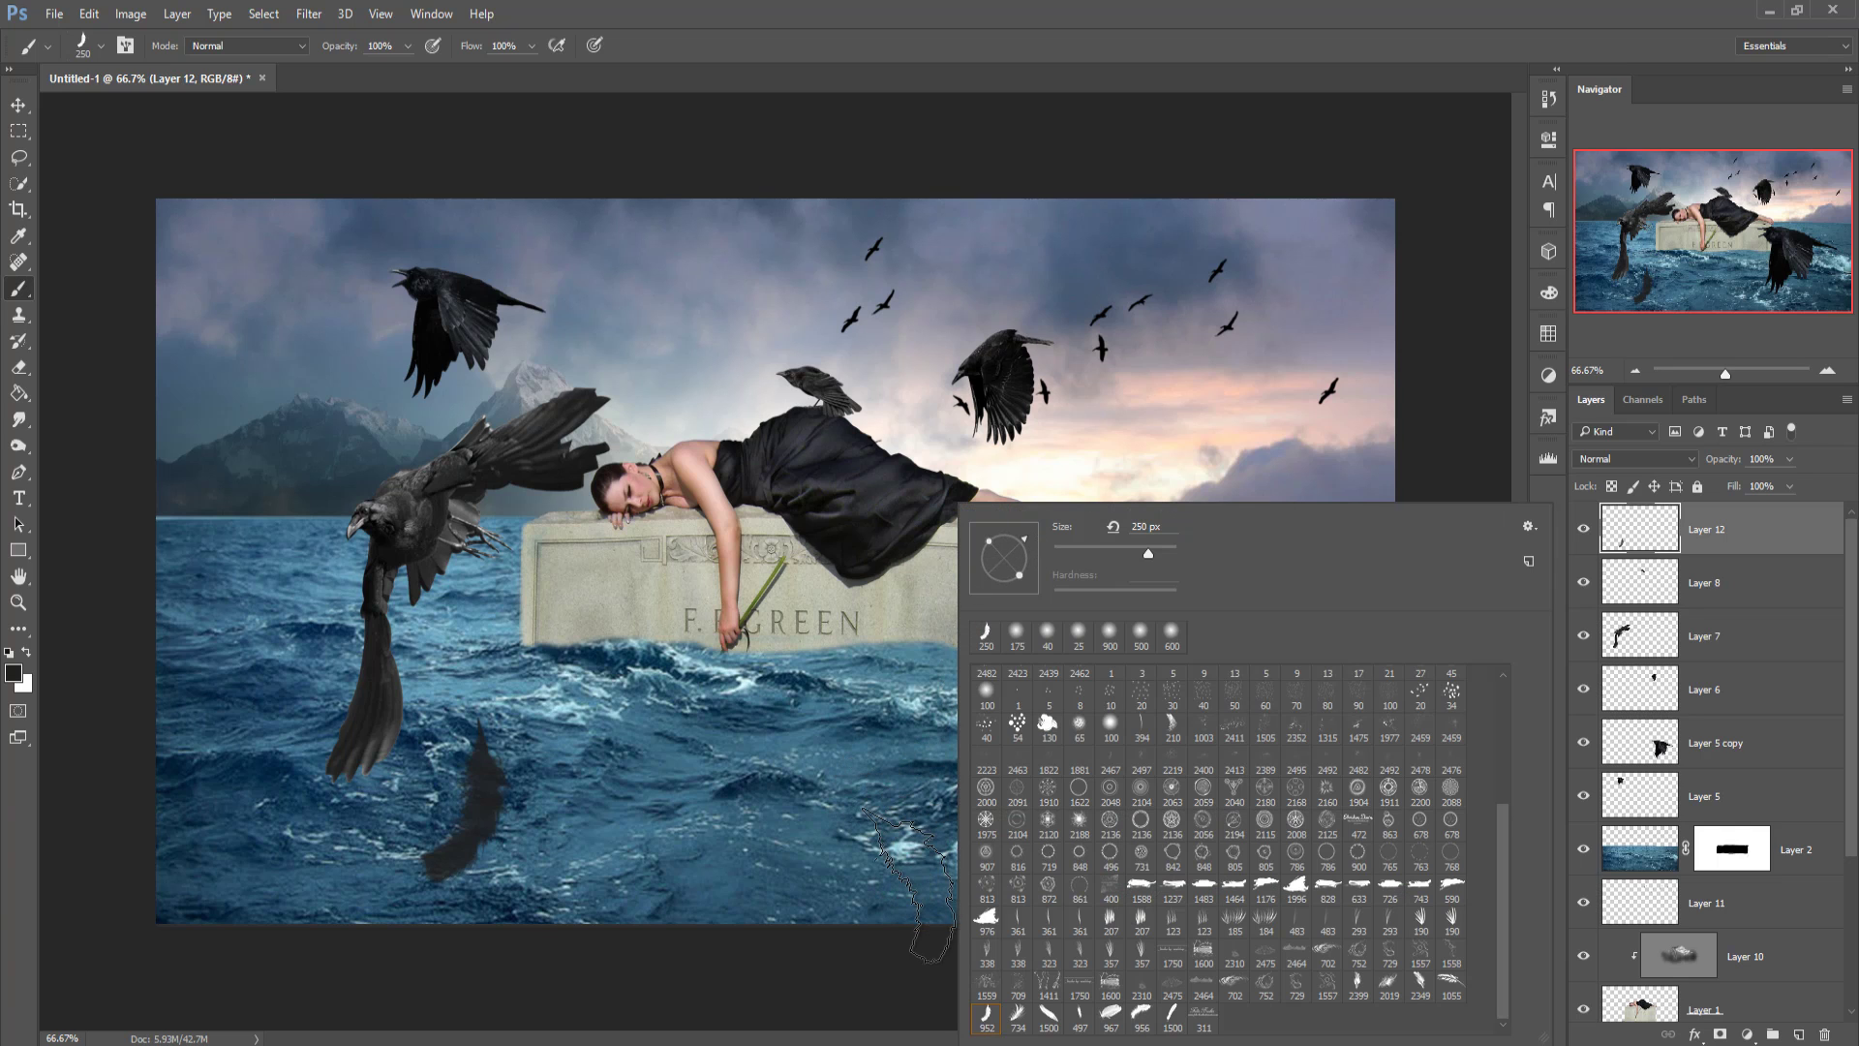
left_click(913, 860)
left_click(910, 862)
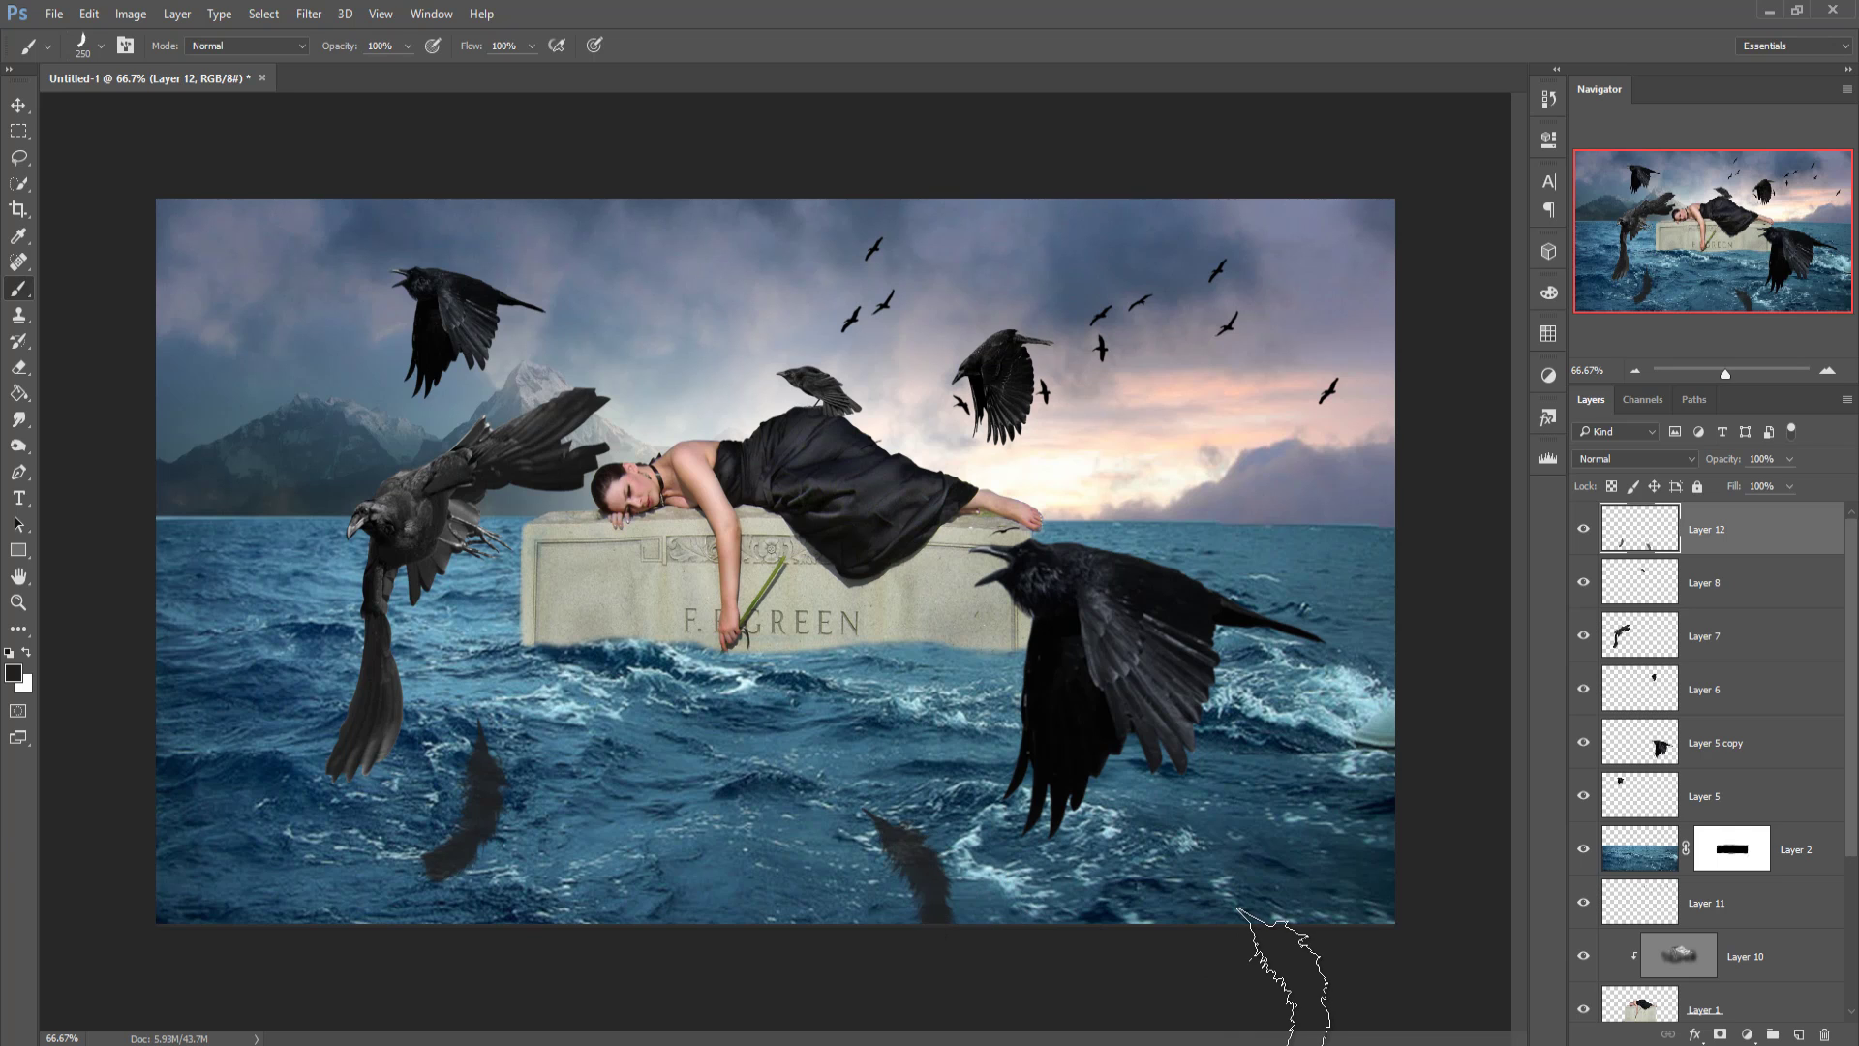
key("bracketleft")
key("bracketleft")
key("bracketleft")
key("bracketleft")
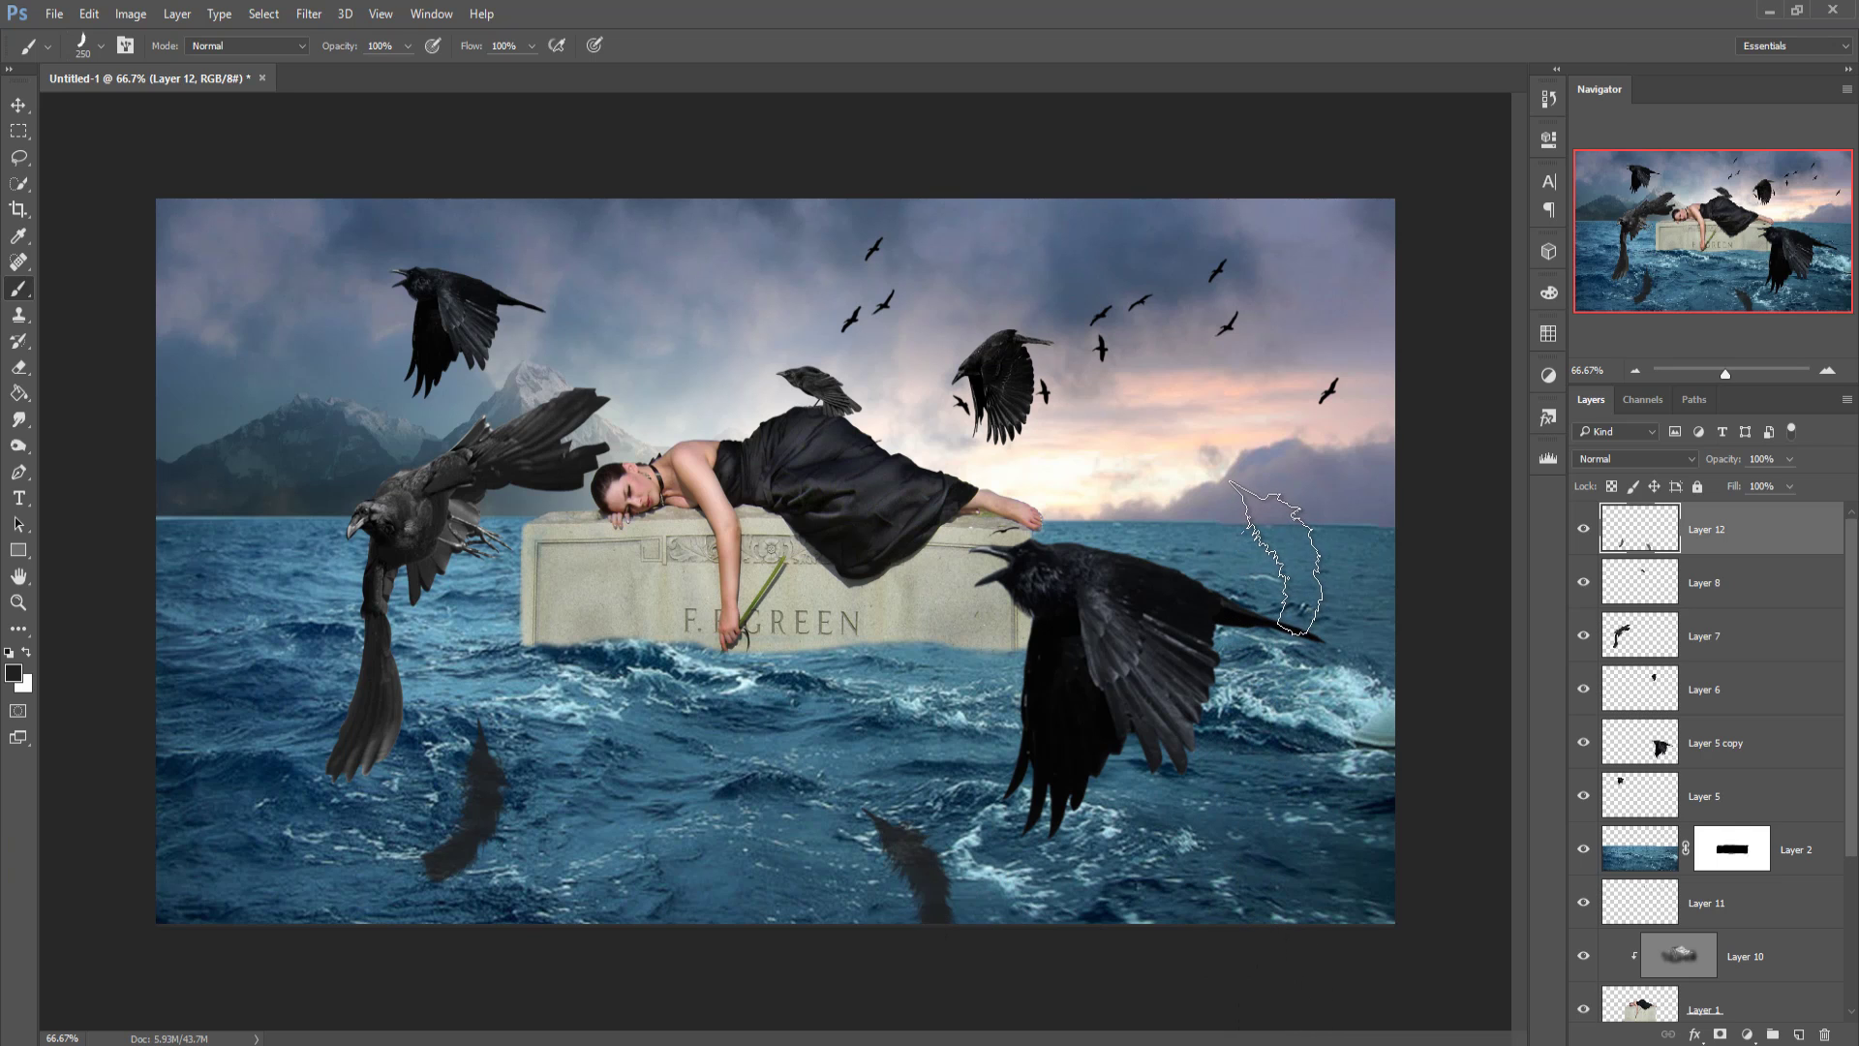
key("bracketleft")
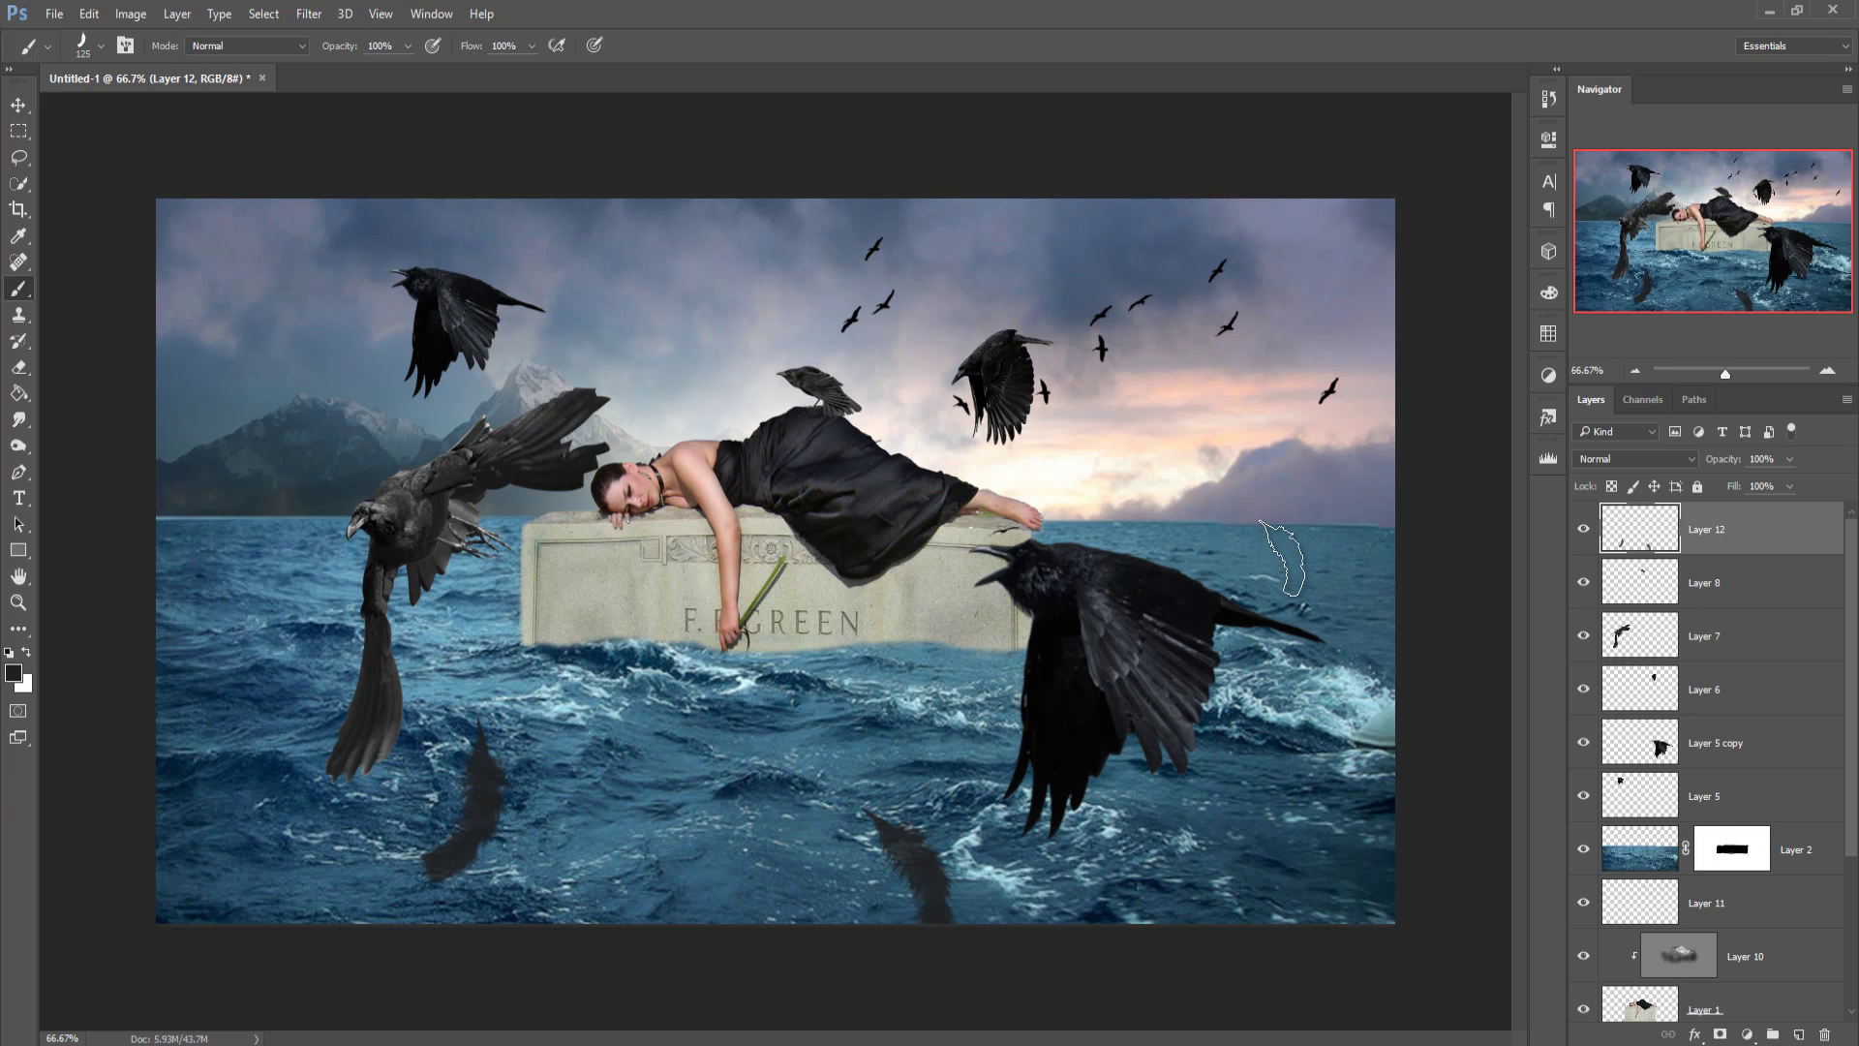
right_click(1264, 499)
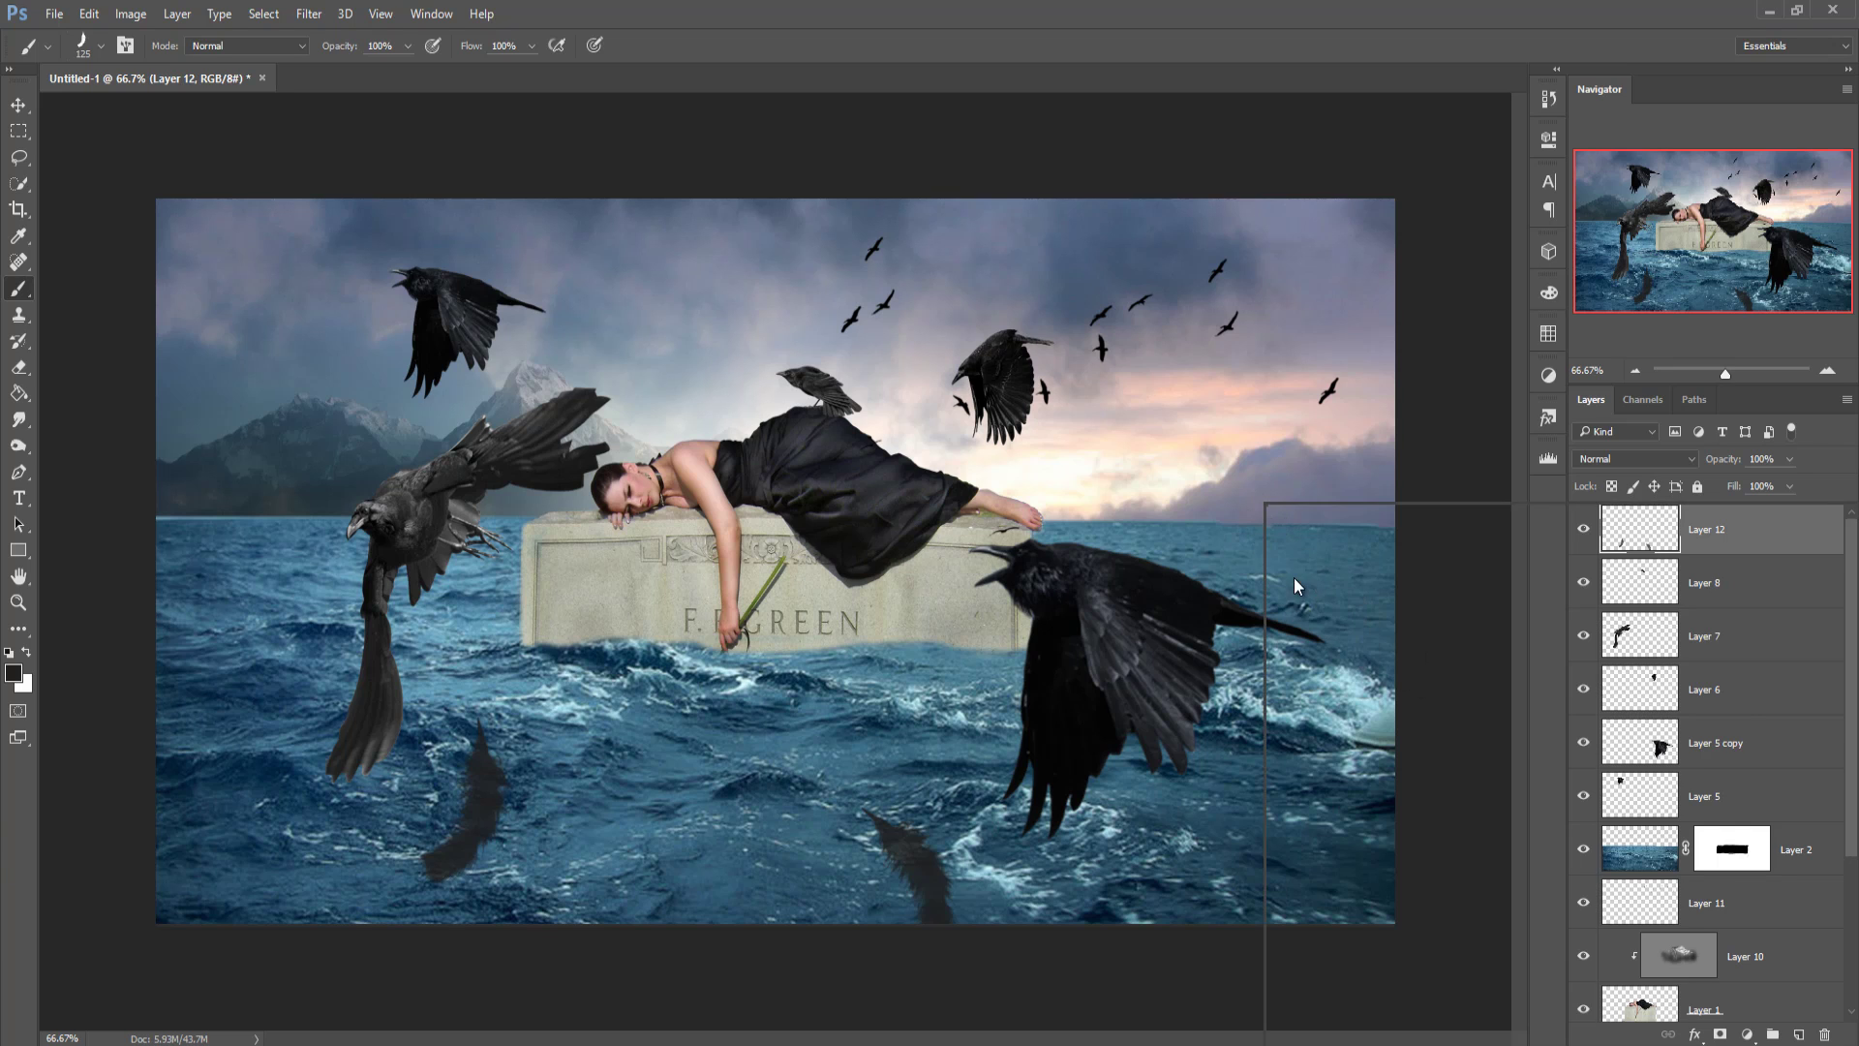
left_click(1250, 548)
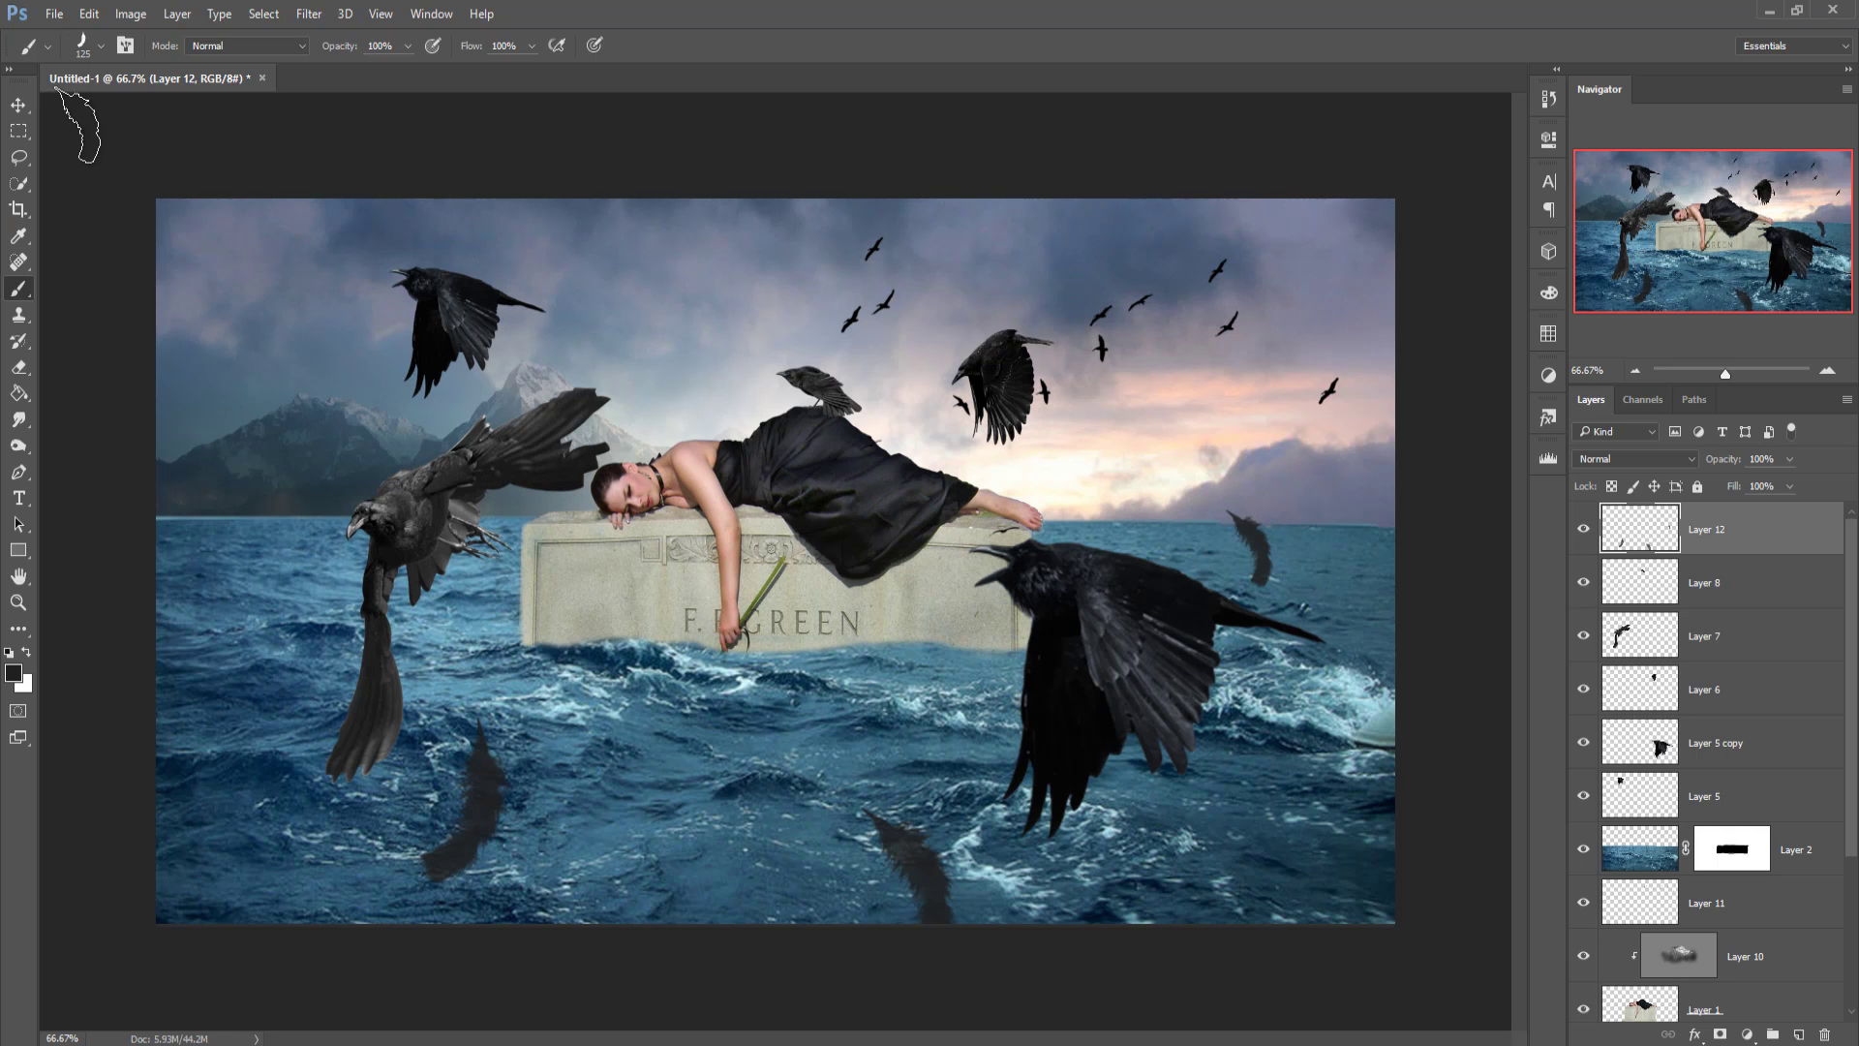
Step: Switch to the 734 feather brush at 400 px and stamp a feather at the left edge
right_click(357, 503)
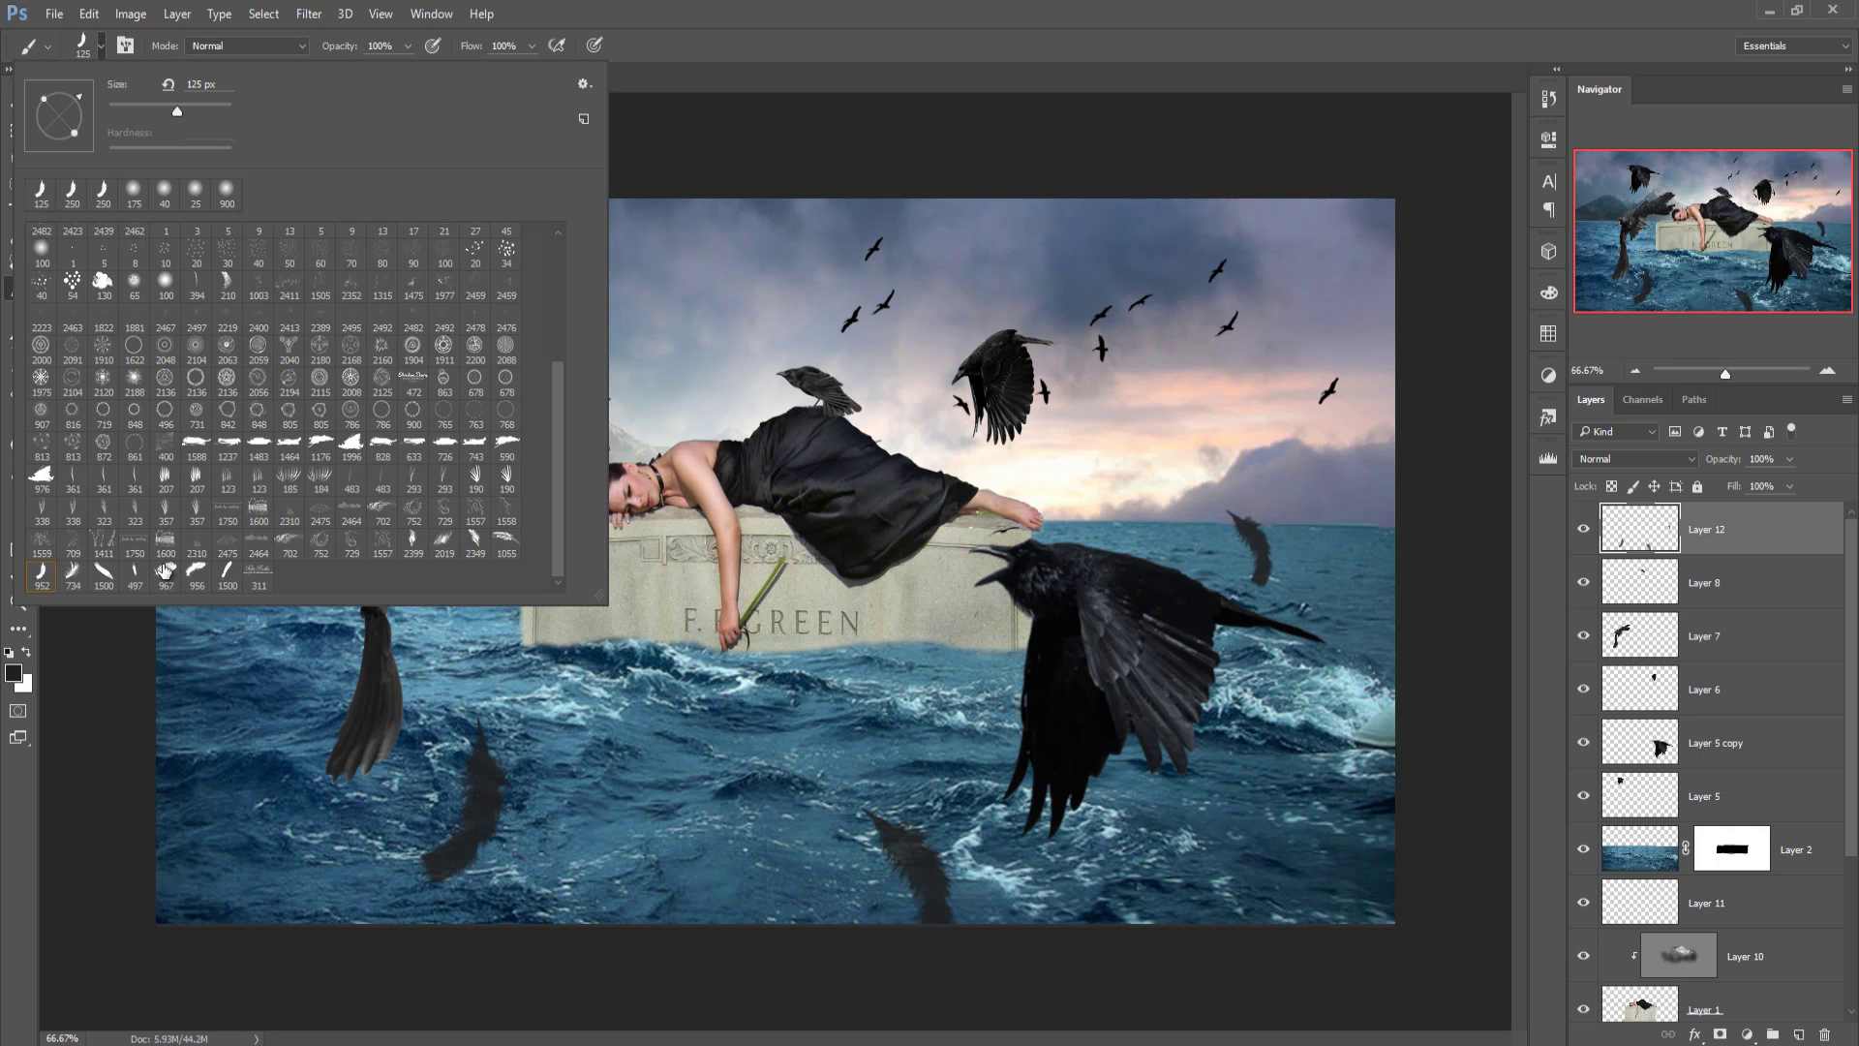
left_click(72, 576)
left_click(833, 106)
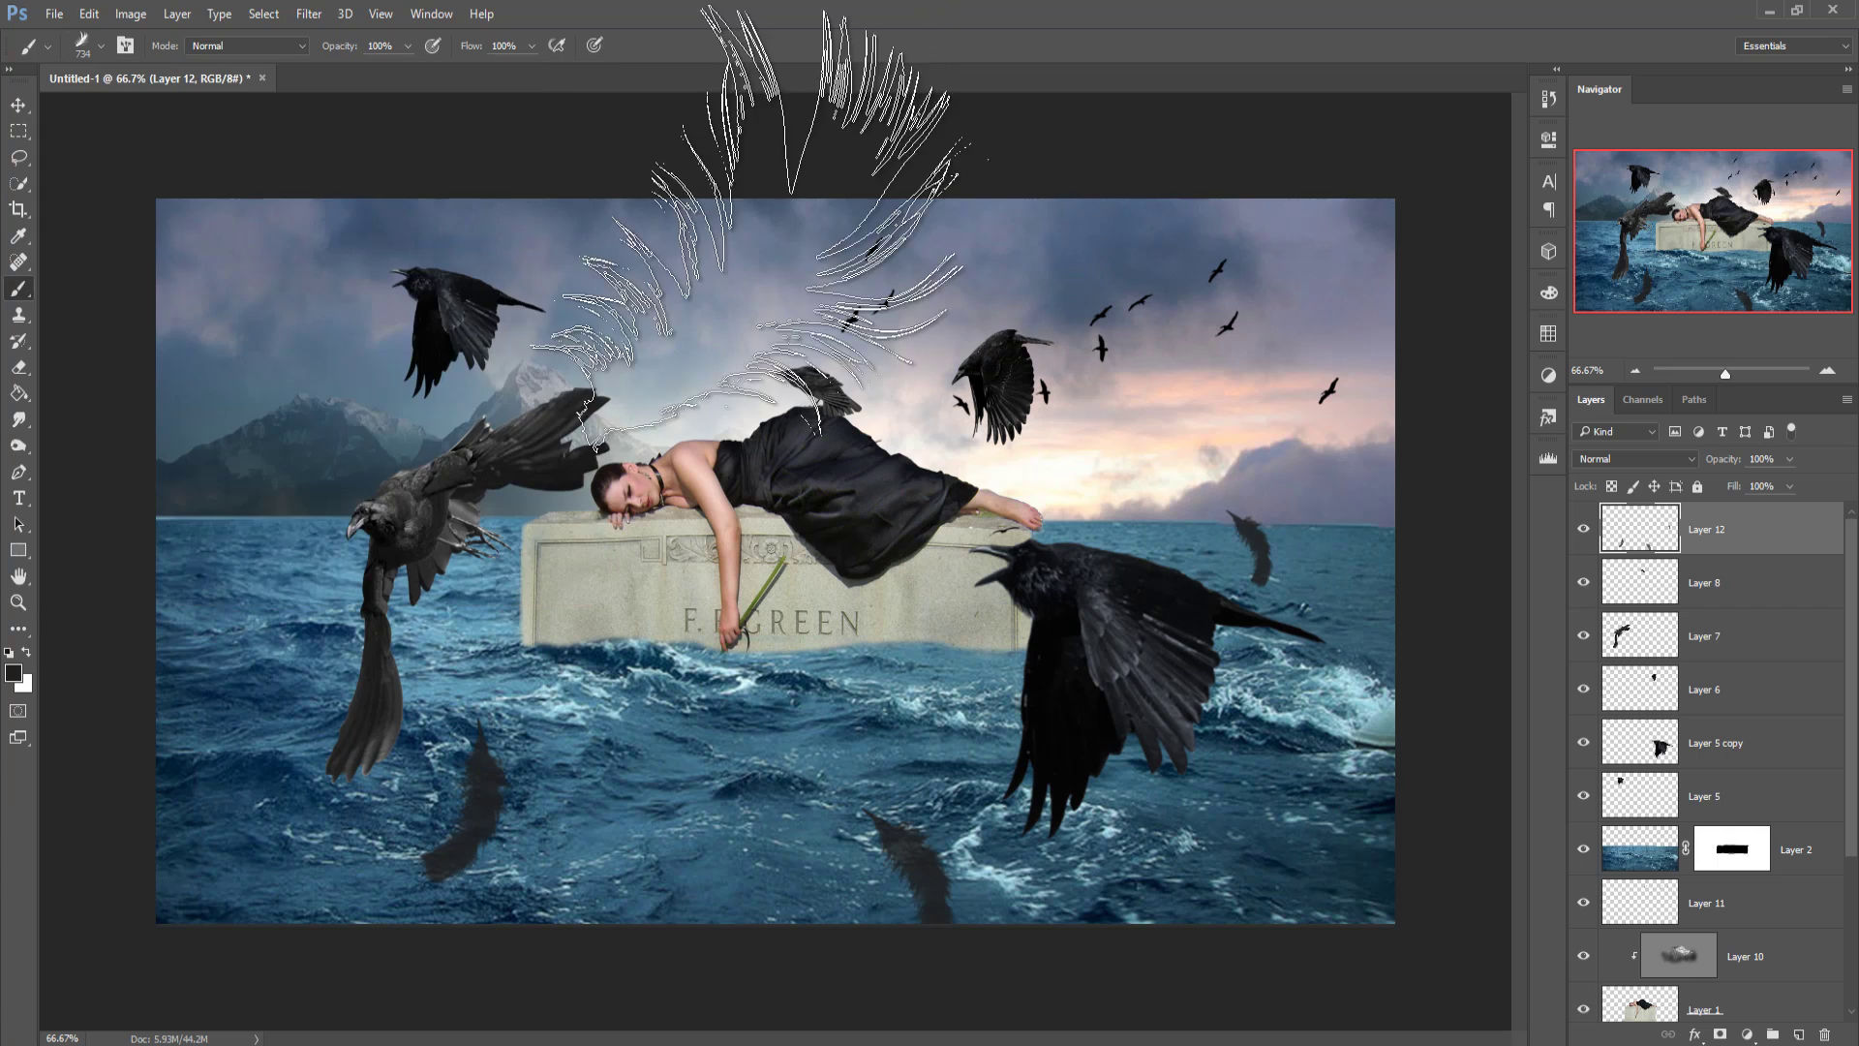
key("alt")
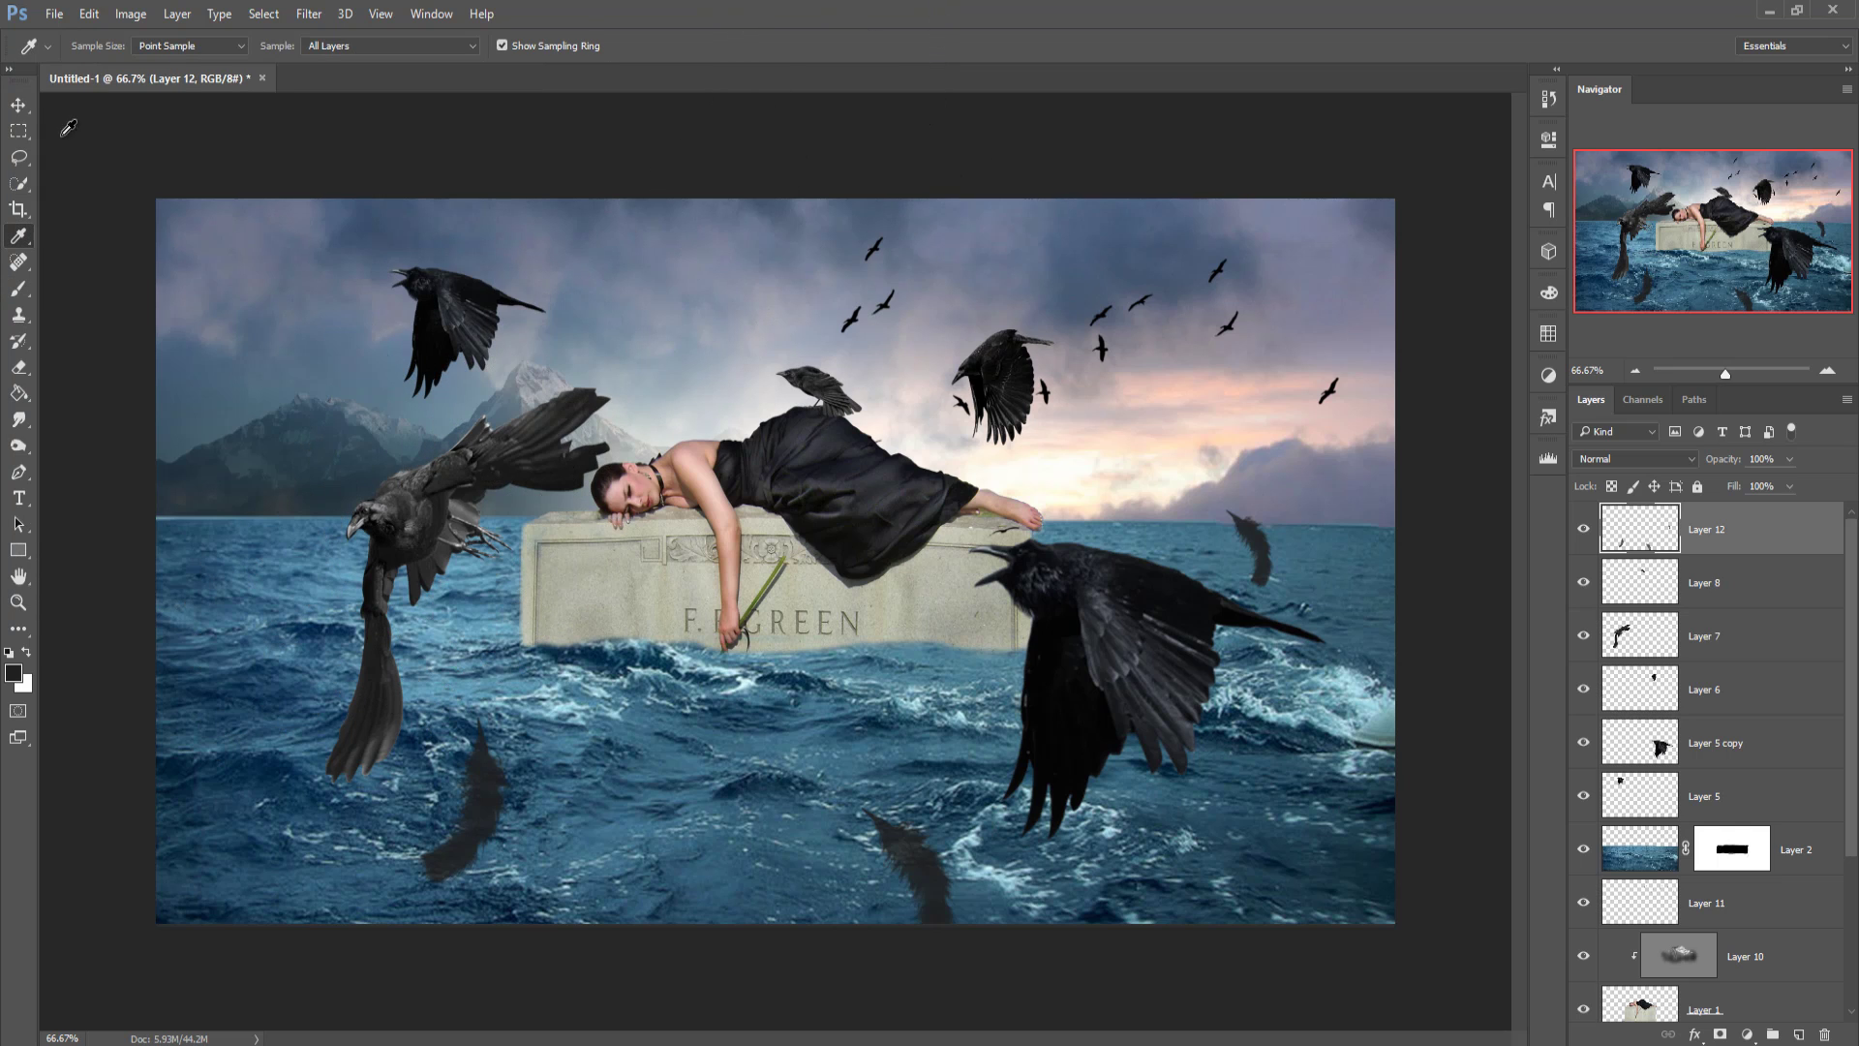
left_click(19, 288)
key("bracketleft")
key("bracketleft")
key("bracketleft")
key("bracketleft")
key("bracketleft")
key("bracketleft")
key("bracketleft")
key("bracketleft")
key("bracketleft")
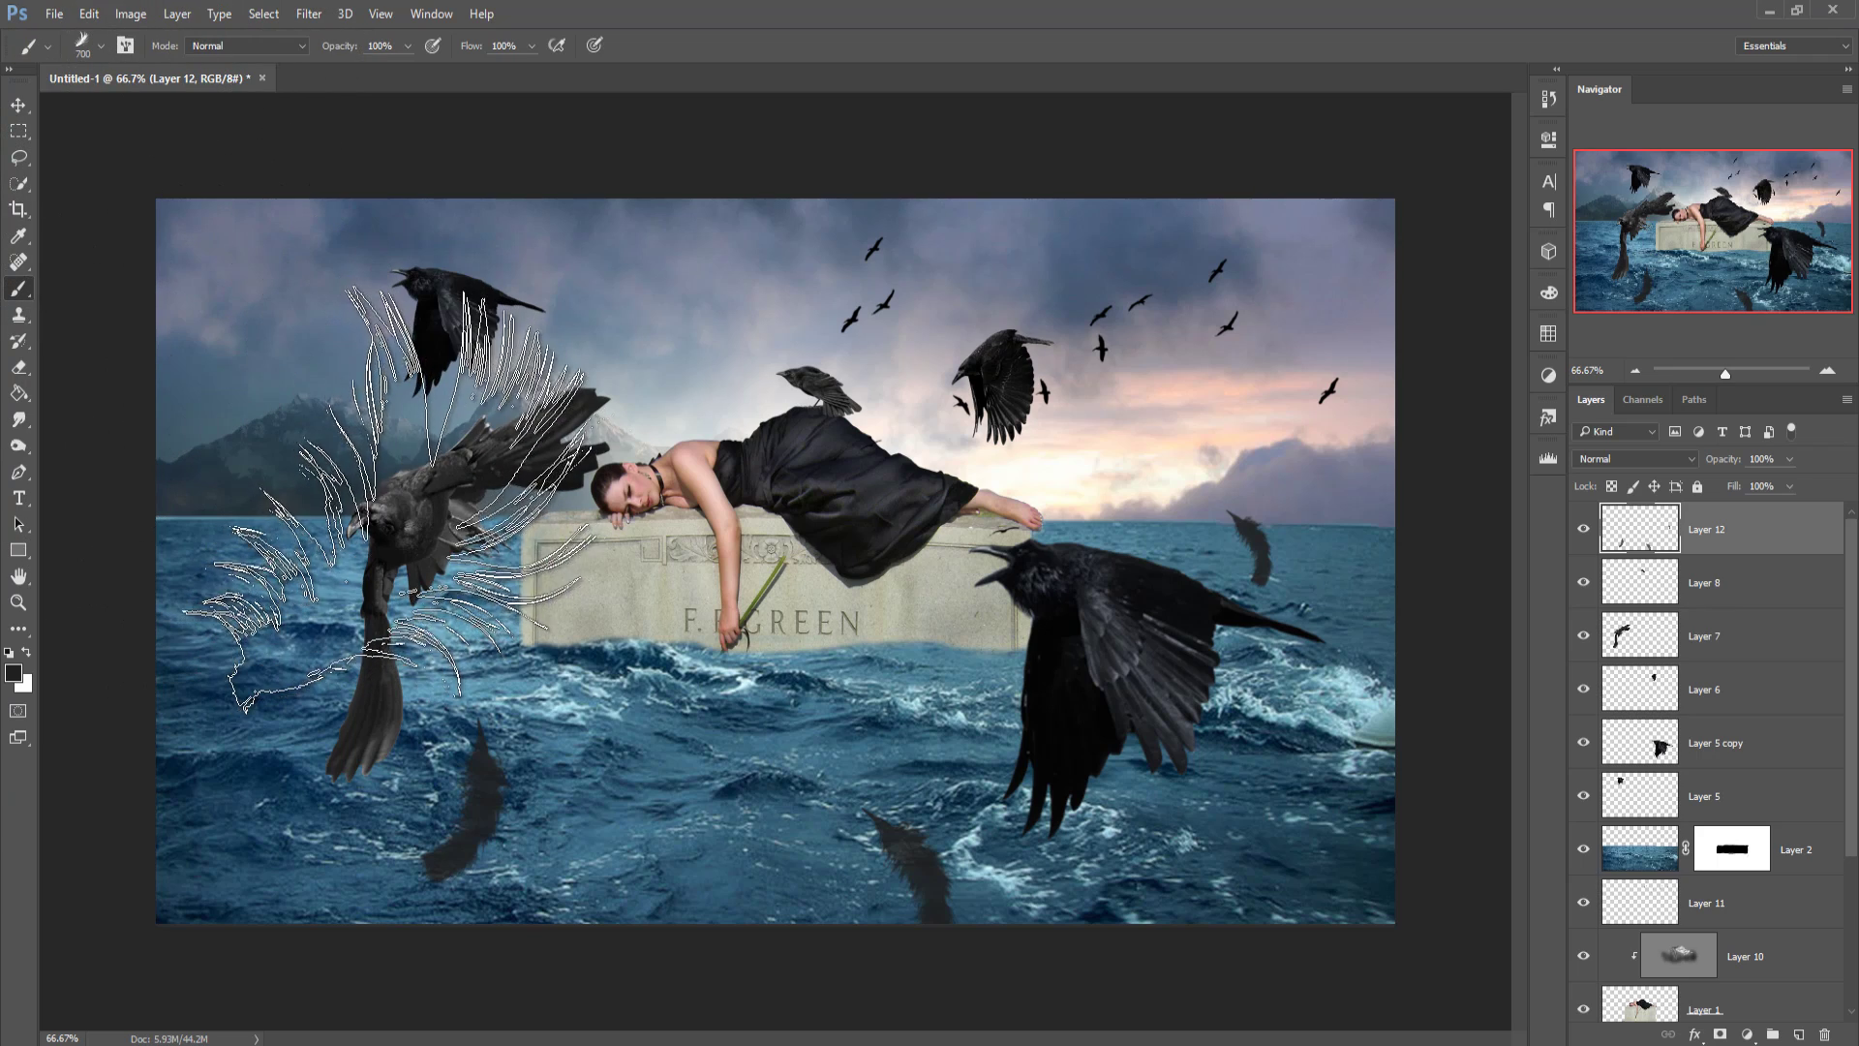
key("bracketright")
key("bracketright")
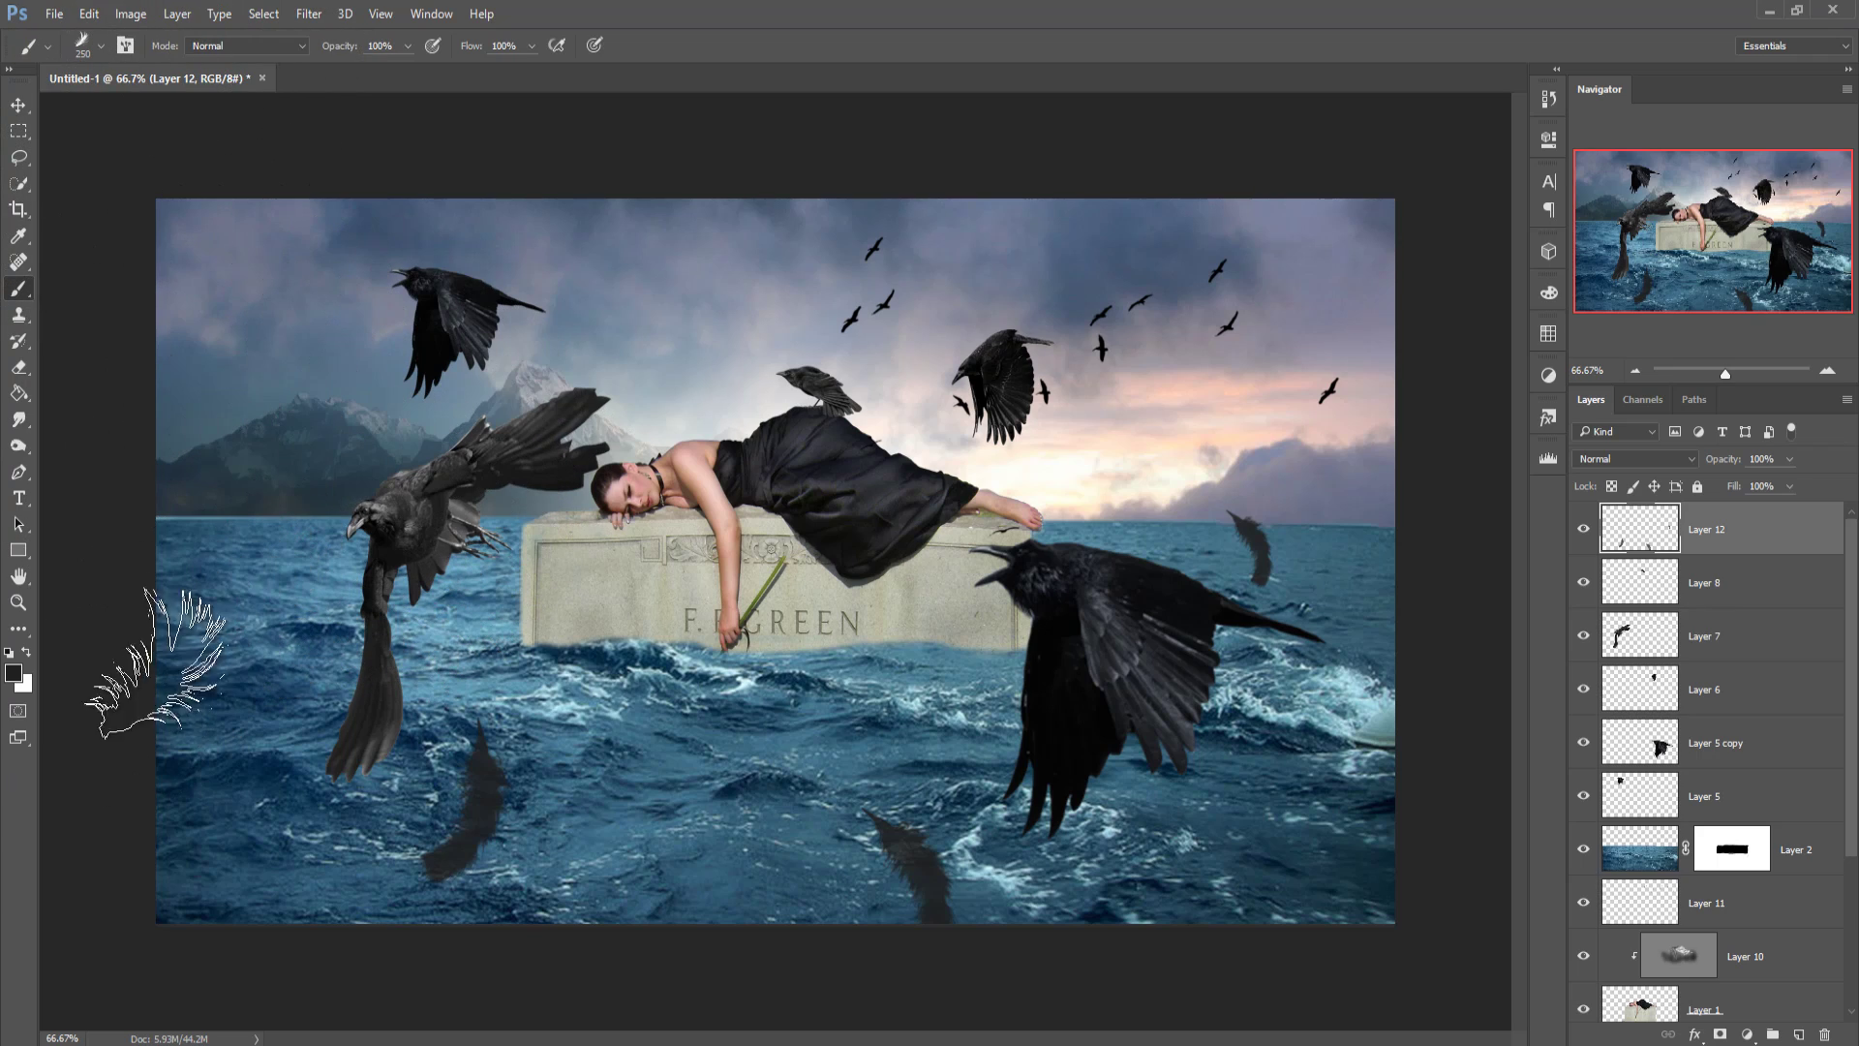
left_click(190, 642)
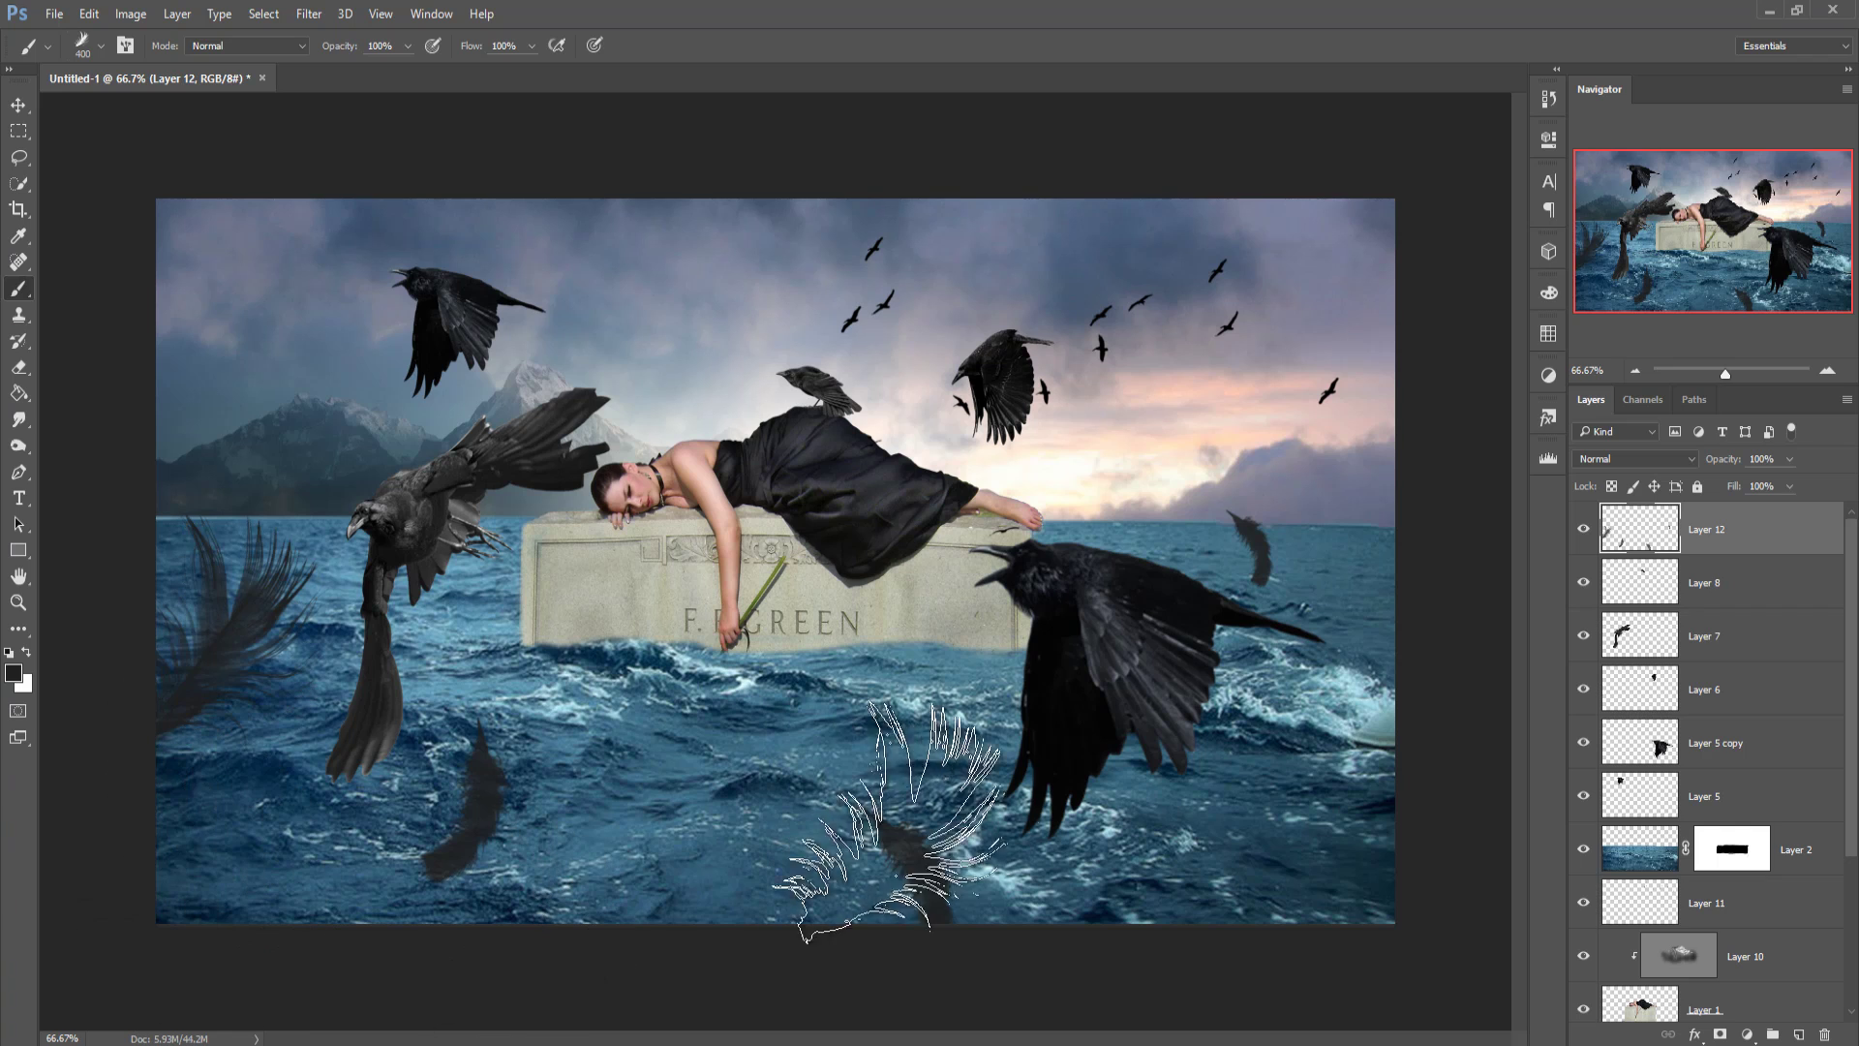
left_click(19, 105)
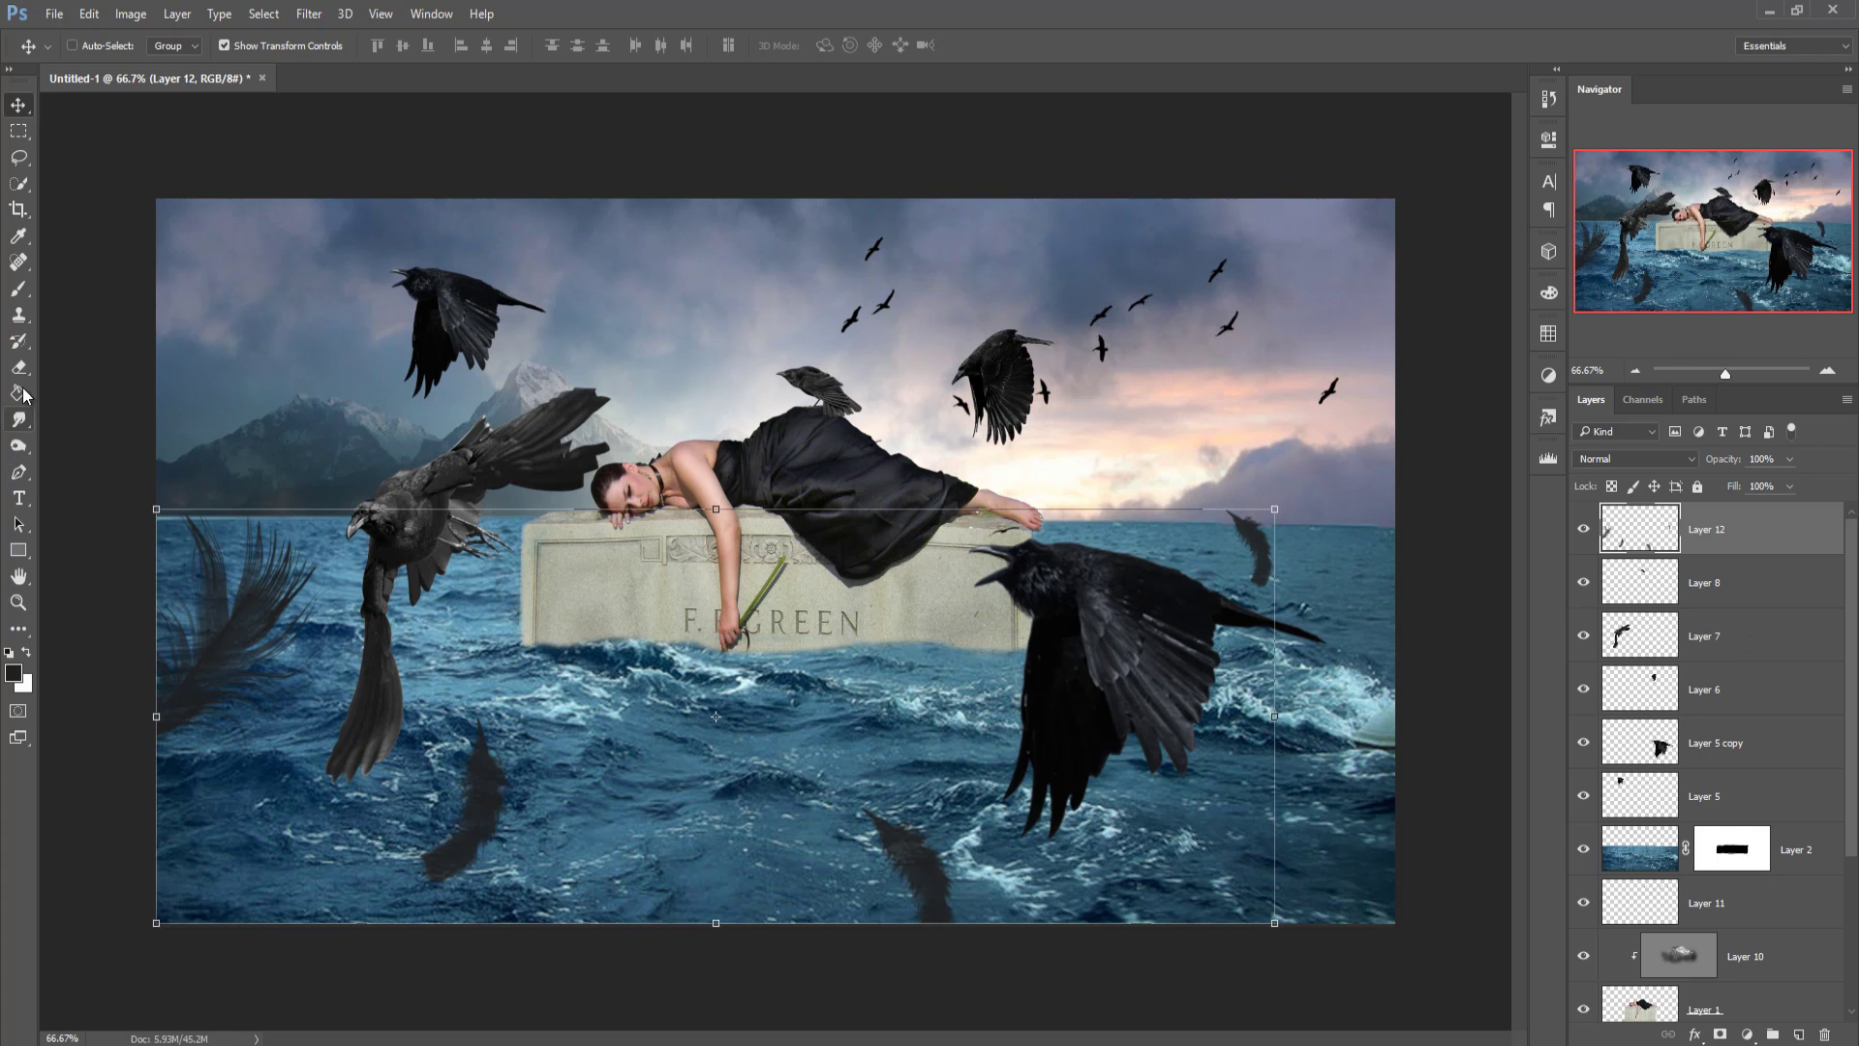
Step: Stamp a smaller feather near the woman and rotate the feather tip angle
left_click(17, 289)
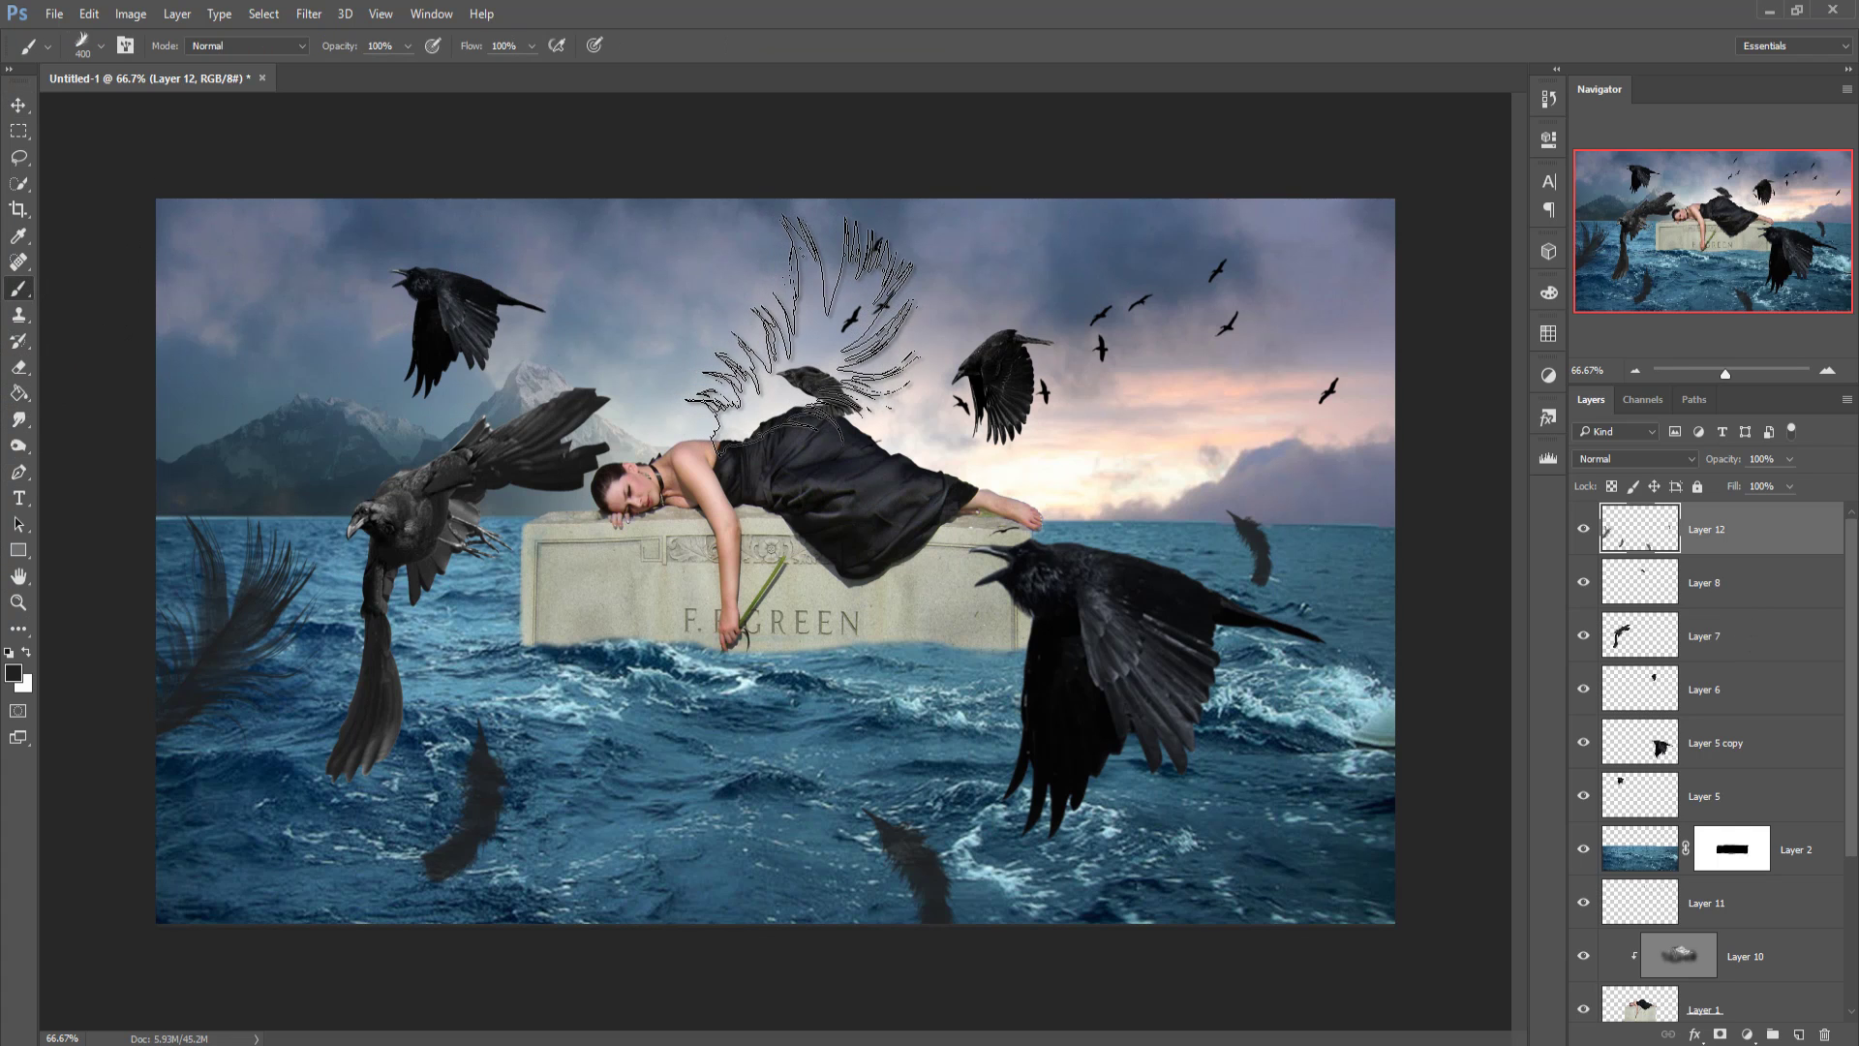
key("bracketleft")
key("bracketleft")
key("bracketleft")
key("bracketleft")
key("bracketleft")
key("bracketleft")
key("bracketleft")
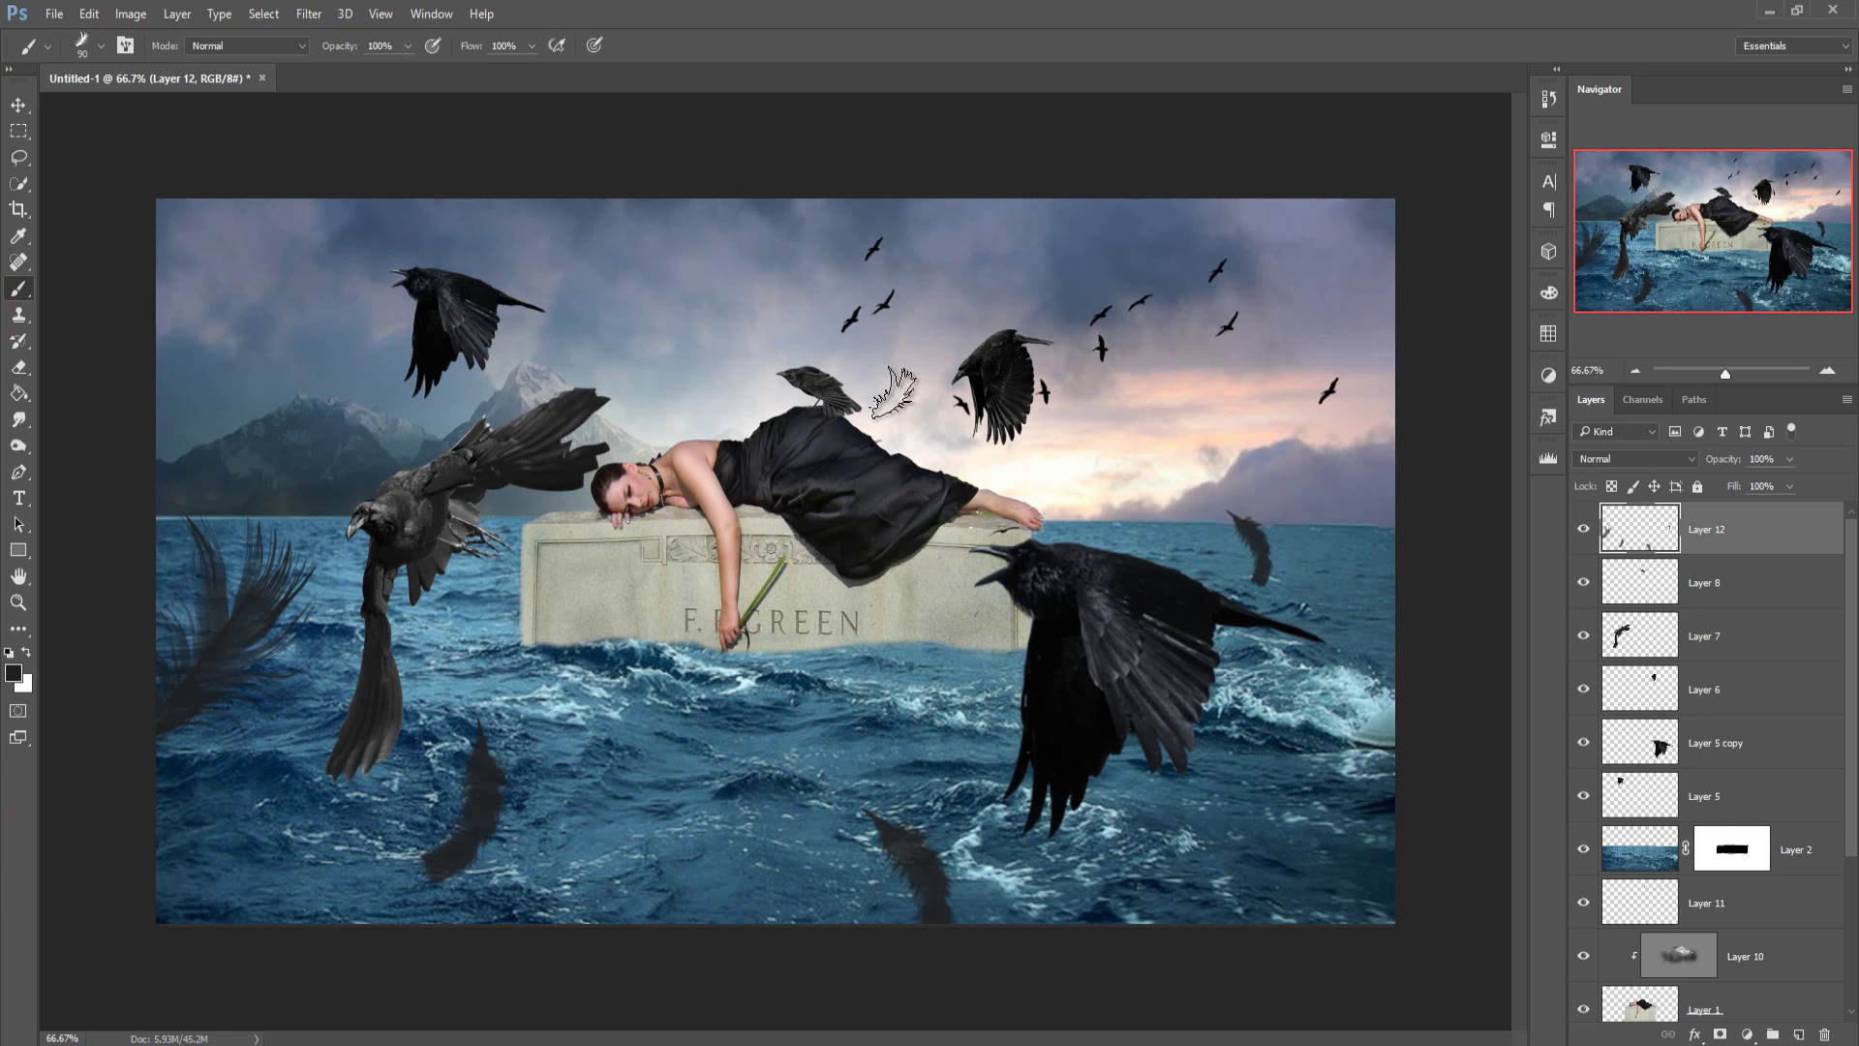
key("bracketleft")
left_click(889, 407)
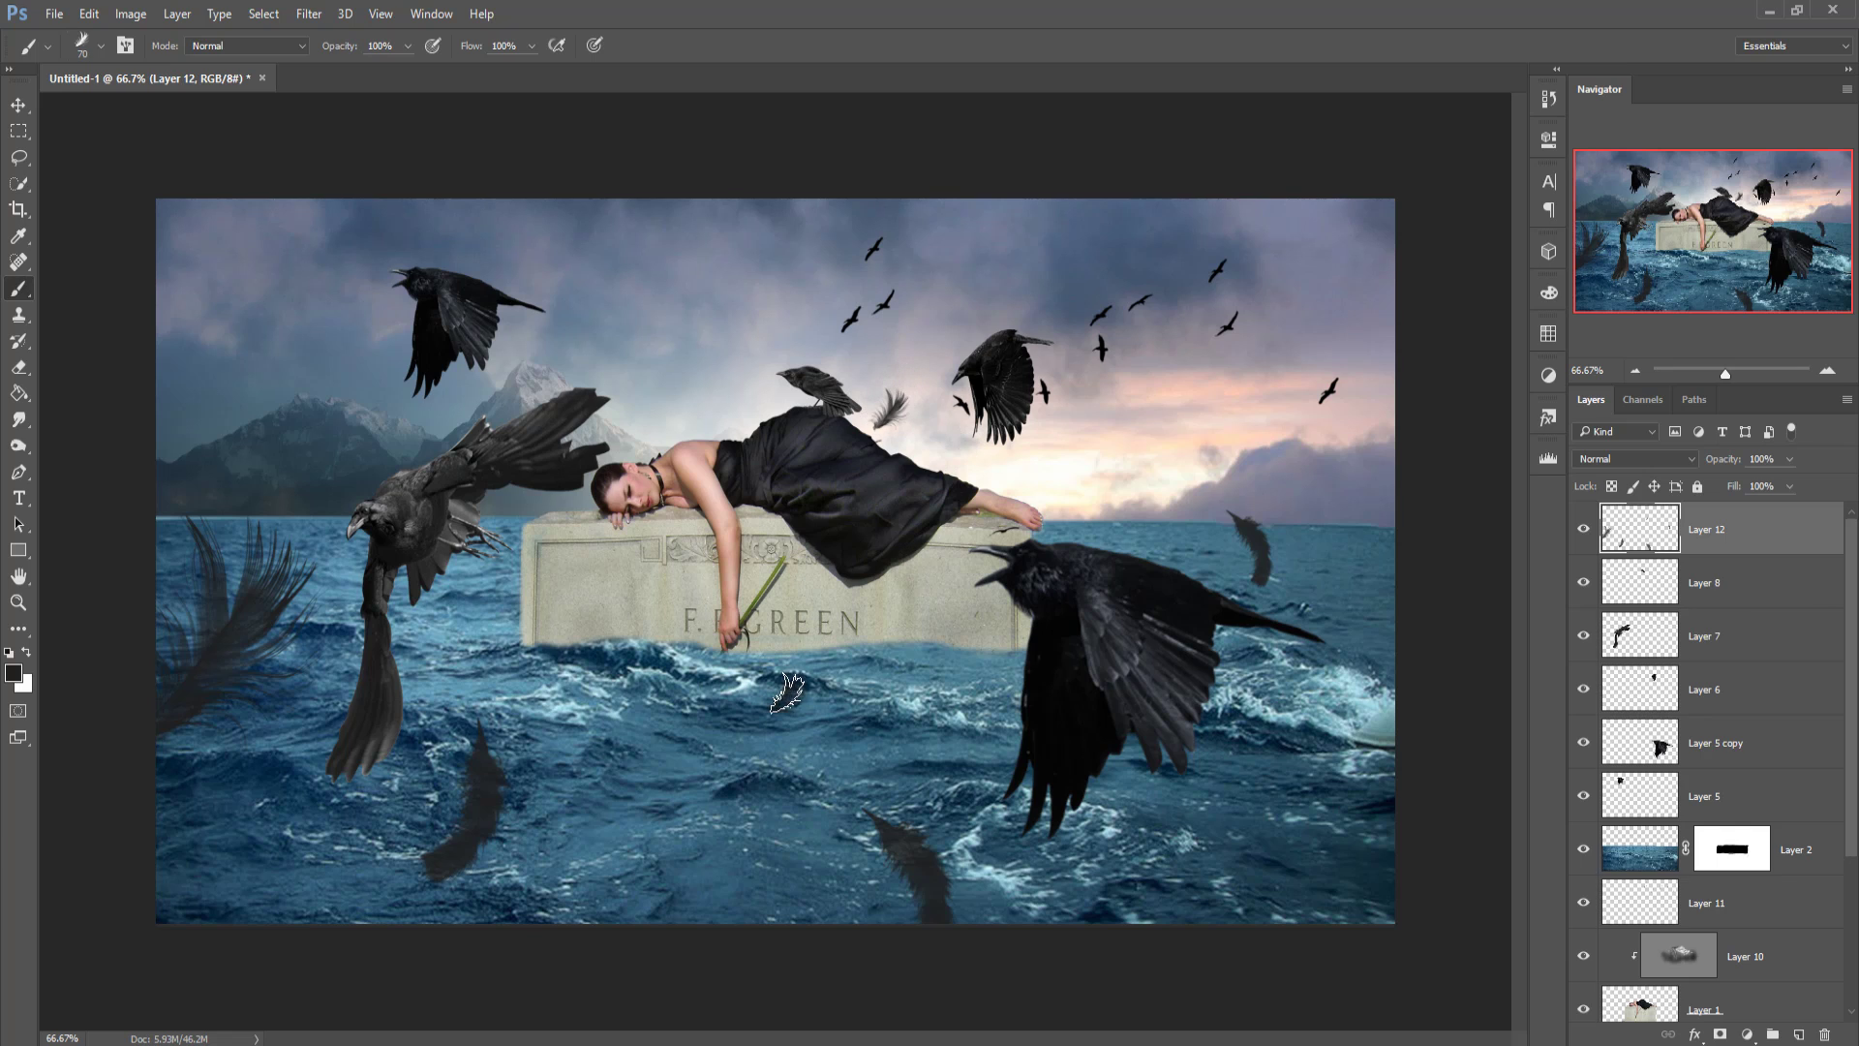
left_click(662, 423)
key("ctrl+z")
right_click(670, 363)
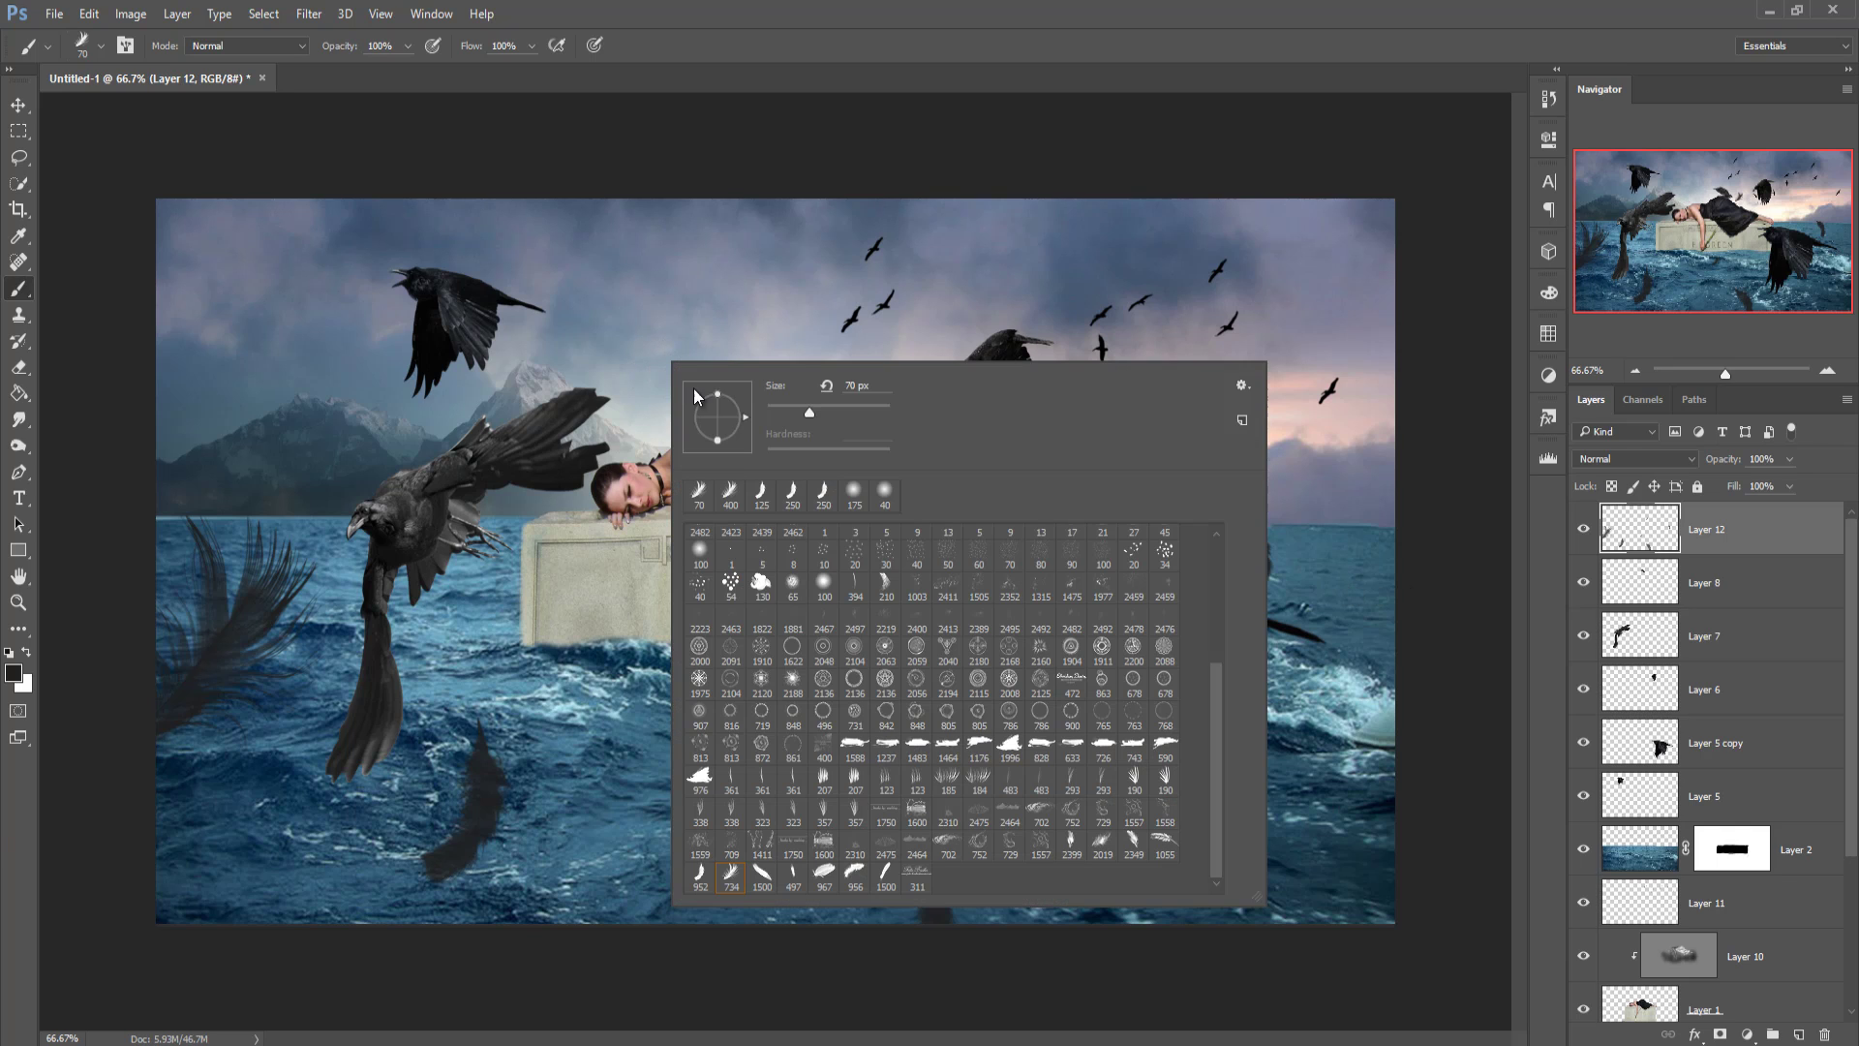
left_click_drag(738, 418, 735, 404)
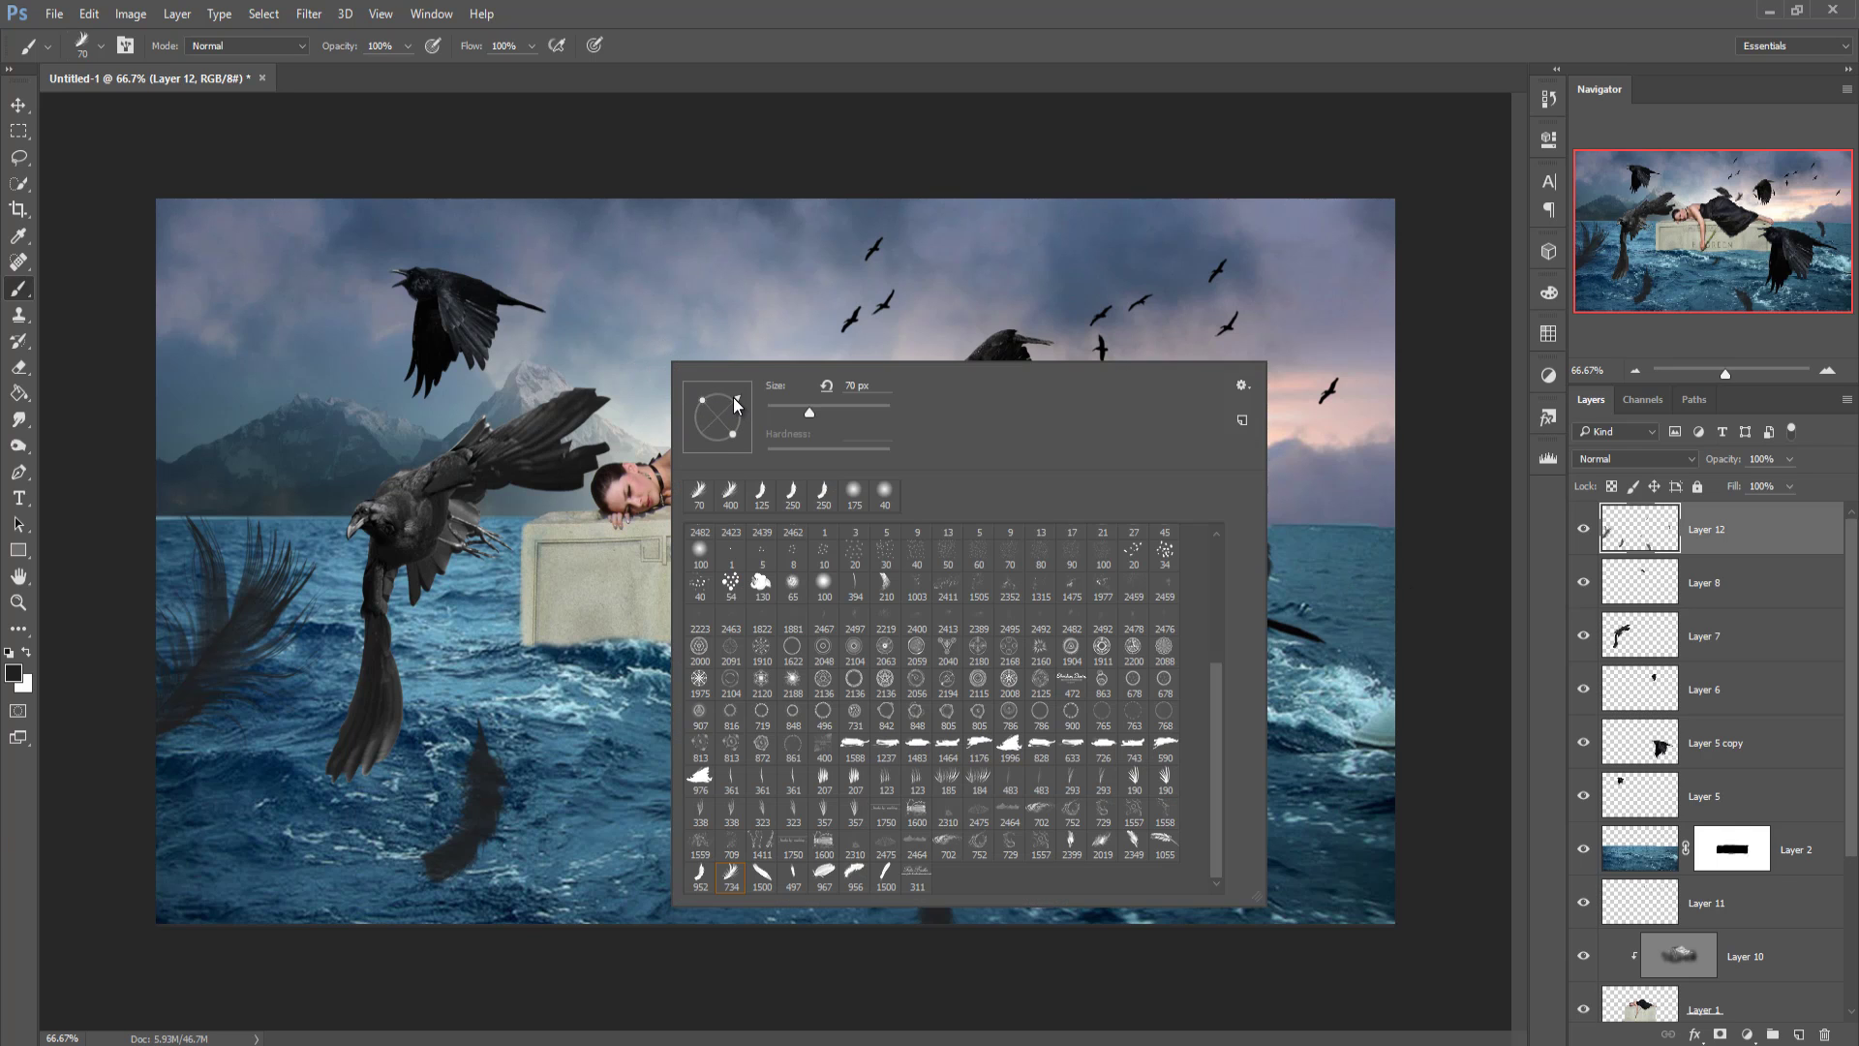
left_click(649, 396)
left_click(18, 105)
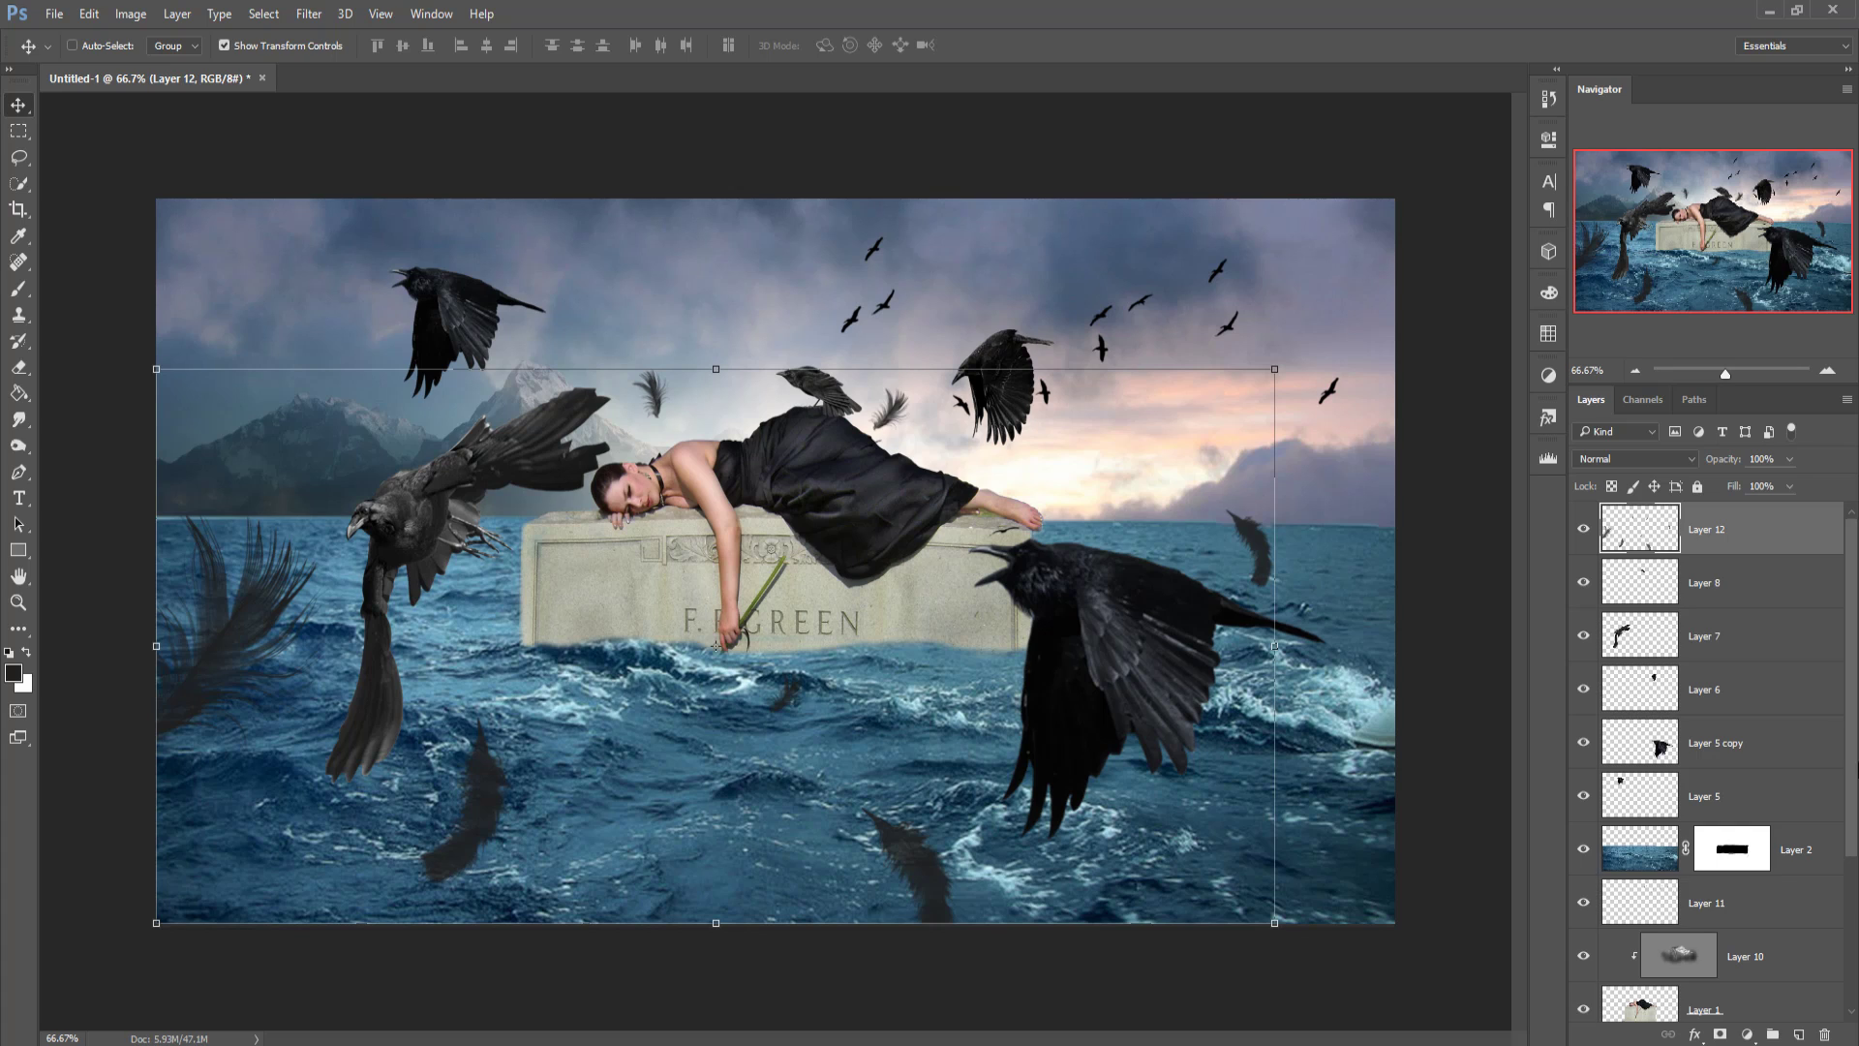
Step: Add a Color Balance adjustment layer with midtones Cyan/Red +11 and Yellow/Blue +19
left_click(1747, 1036)
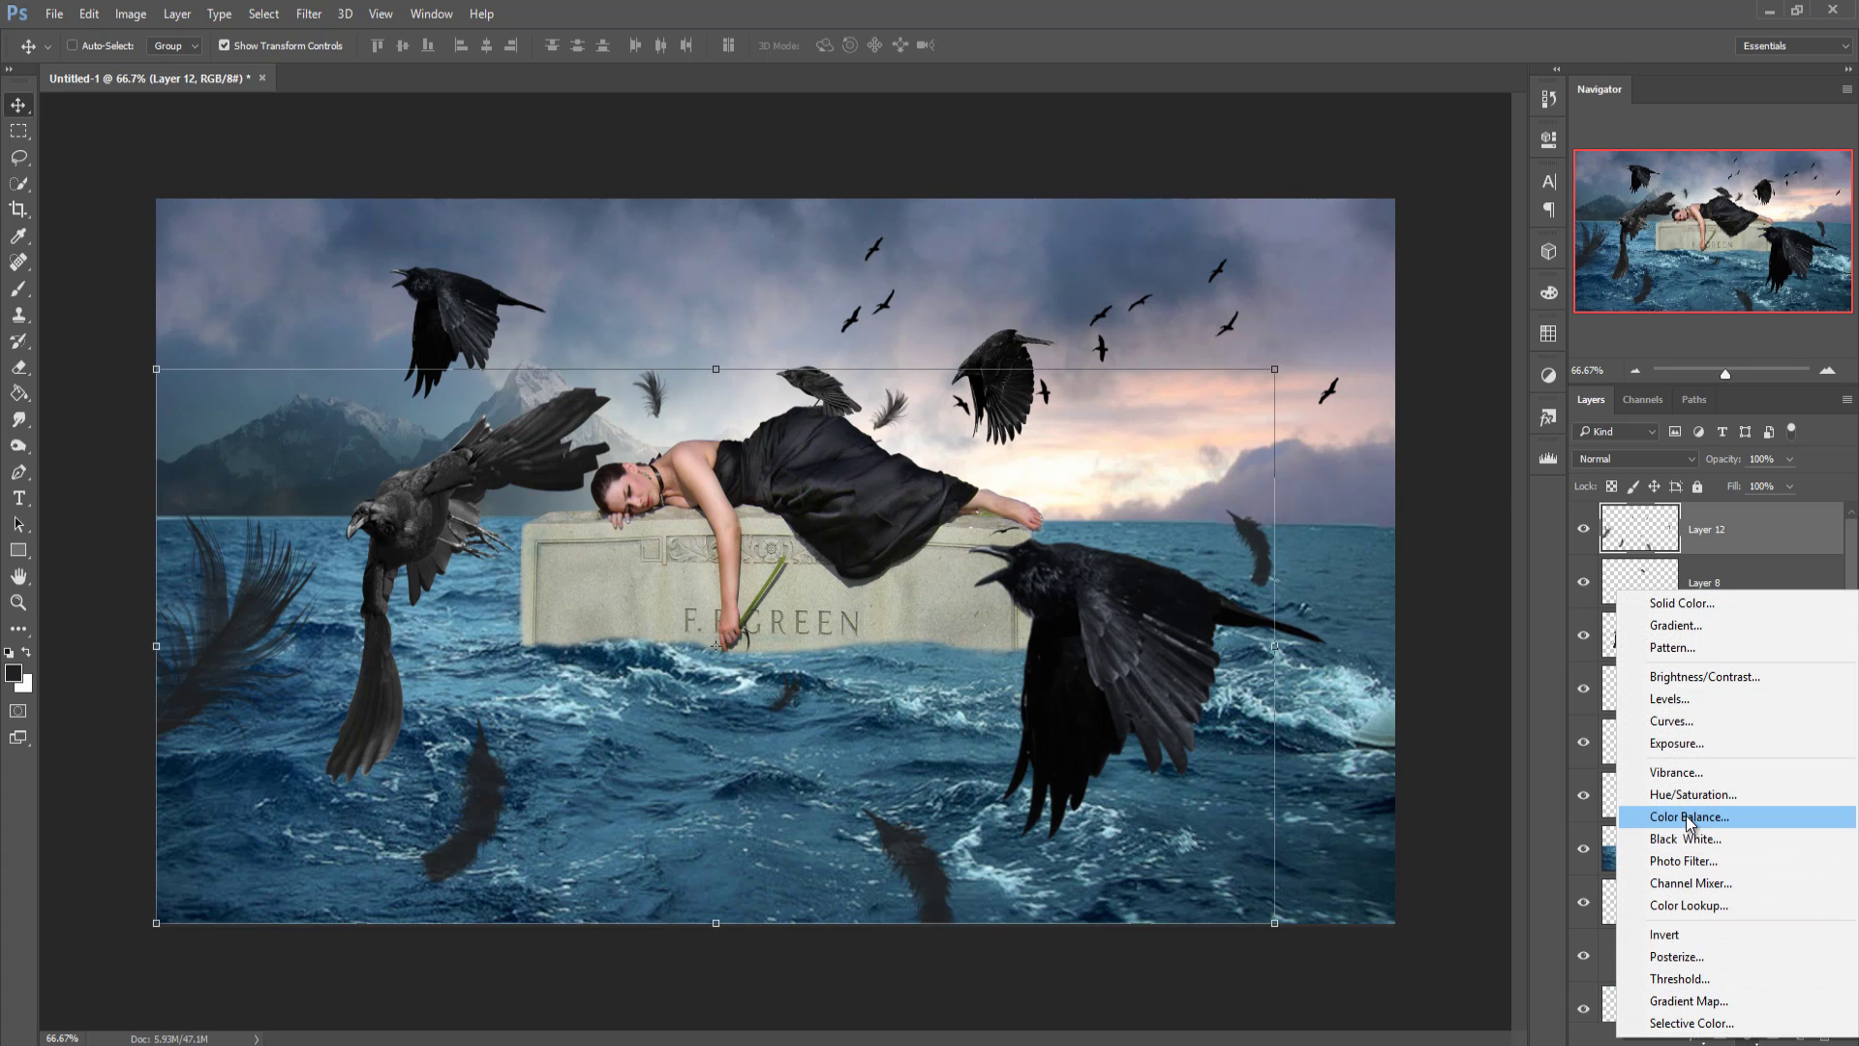
left_click(1686, 815)
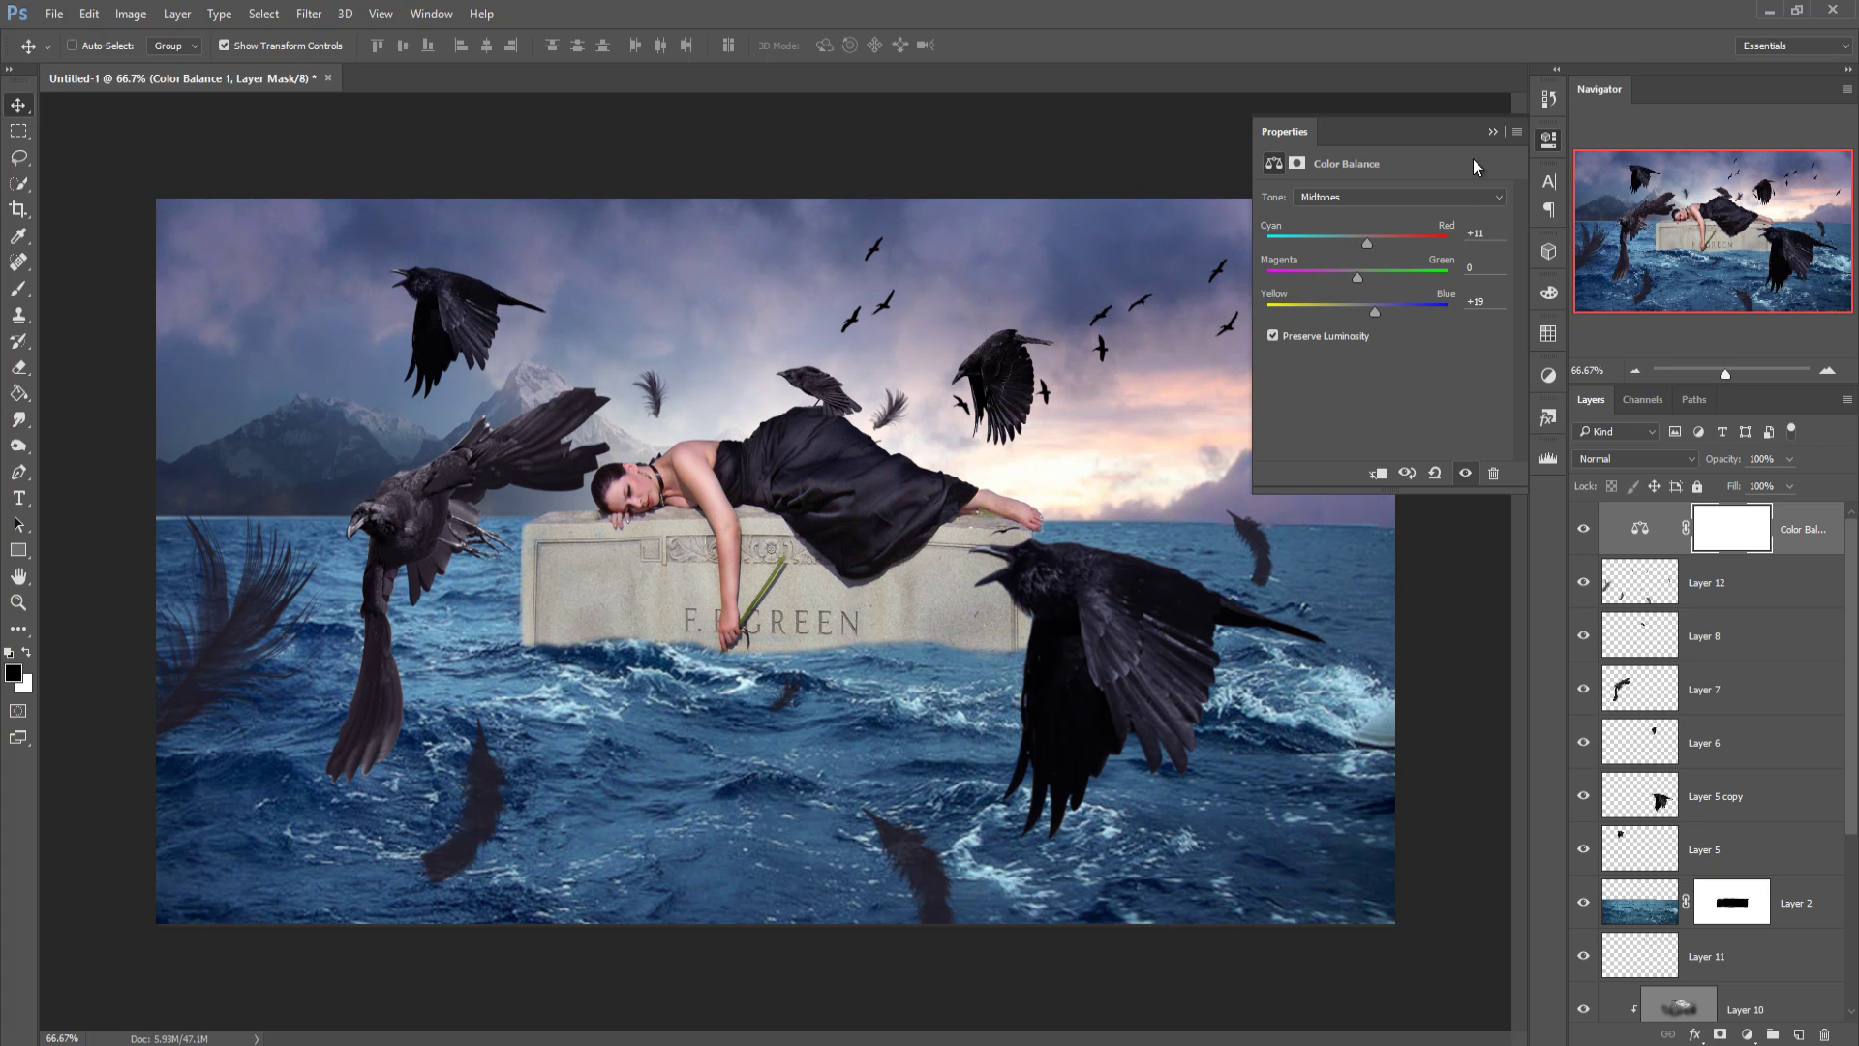
left_click(1492, 132)
left_click(1793, 532)
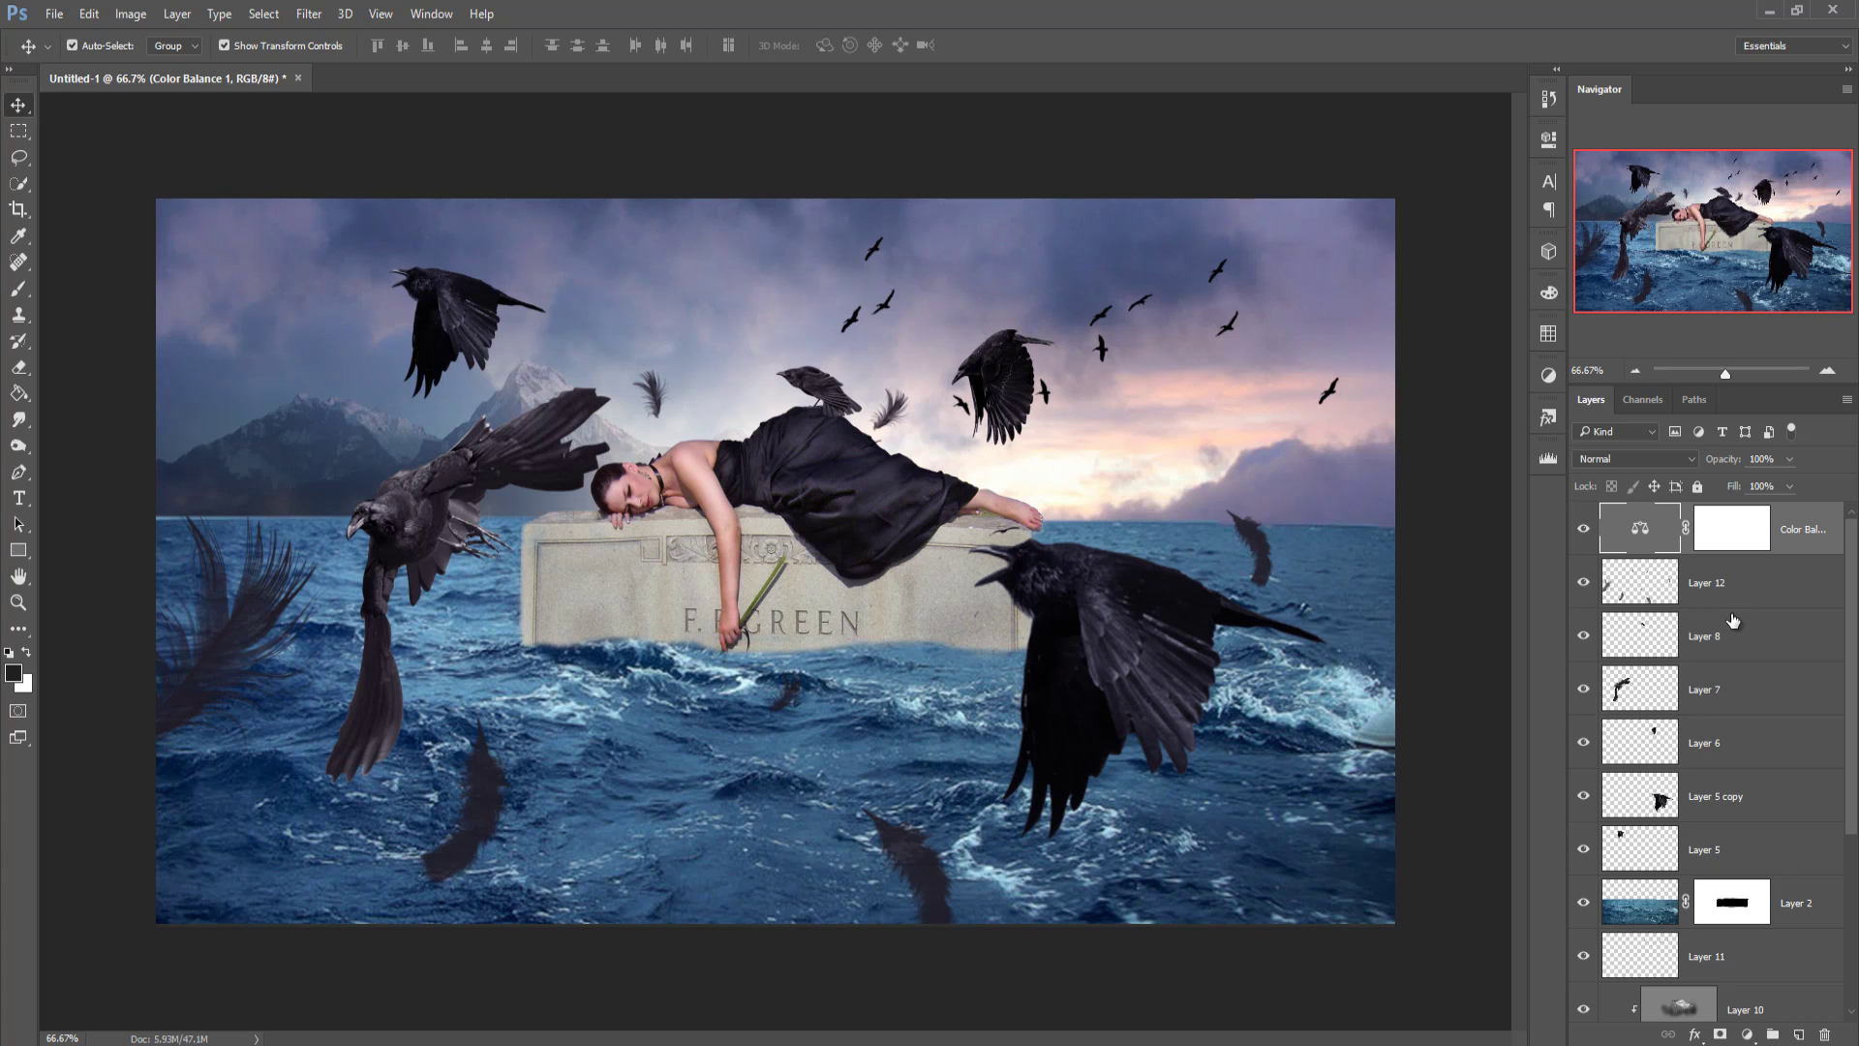
Step: Stamp visible into Layer 13, duplicate it as Layer 13 copy, and launch Camera Raw Filter
key("ctrl+shift+alt+e")
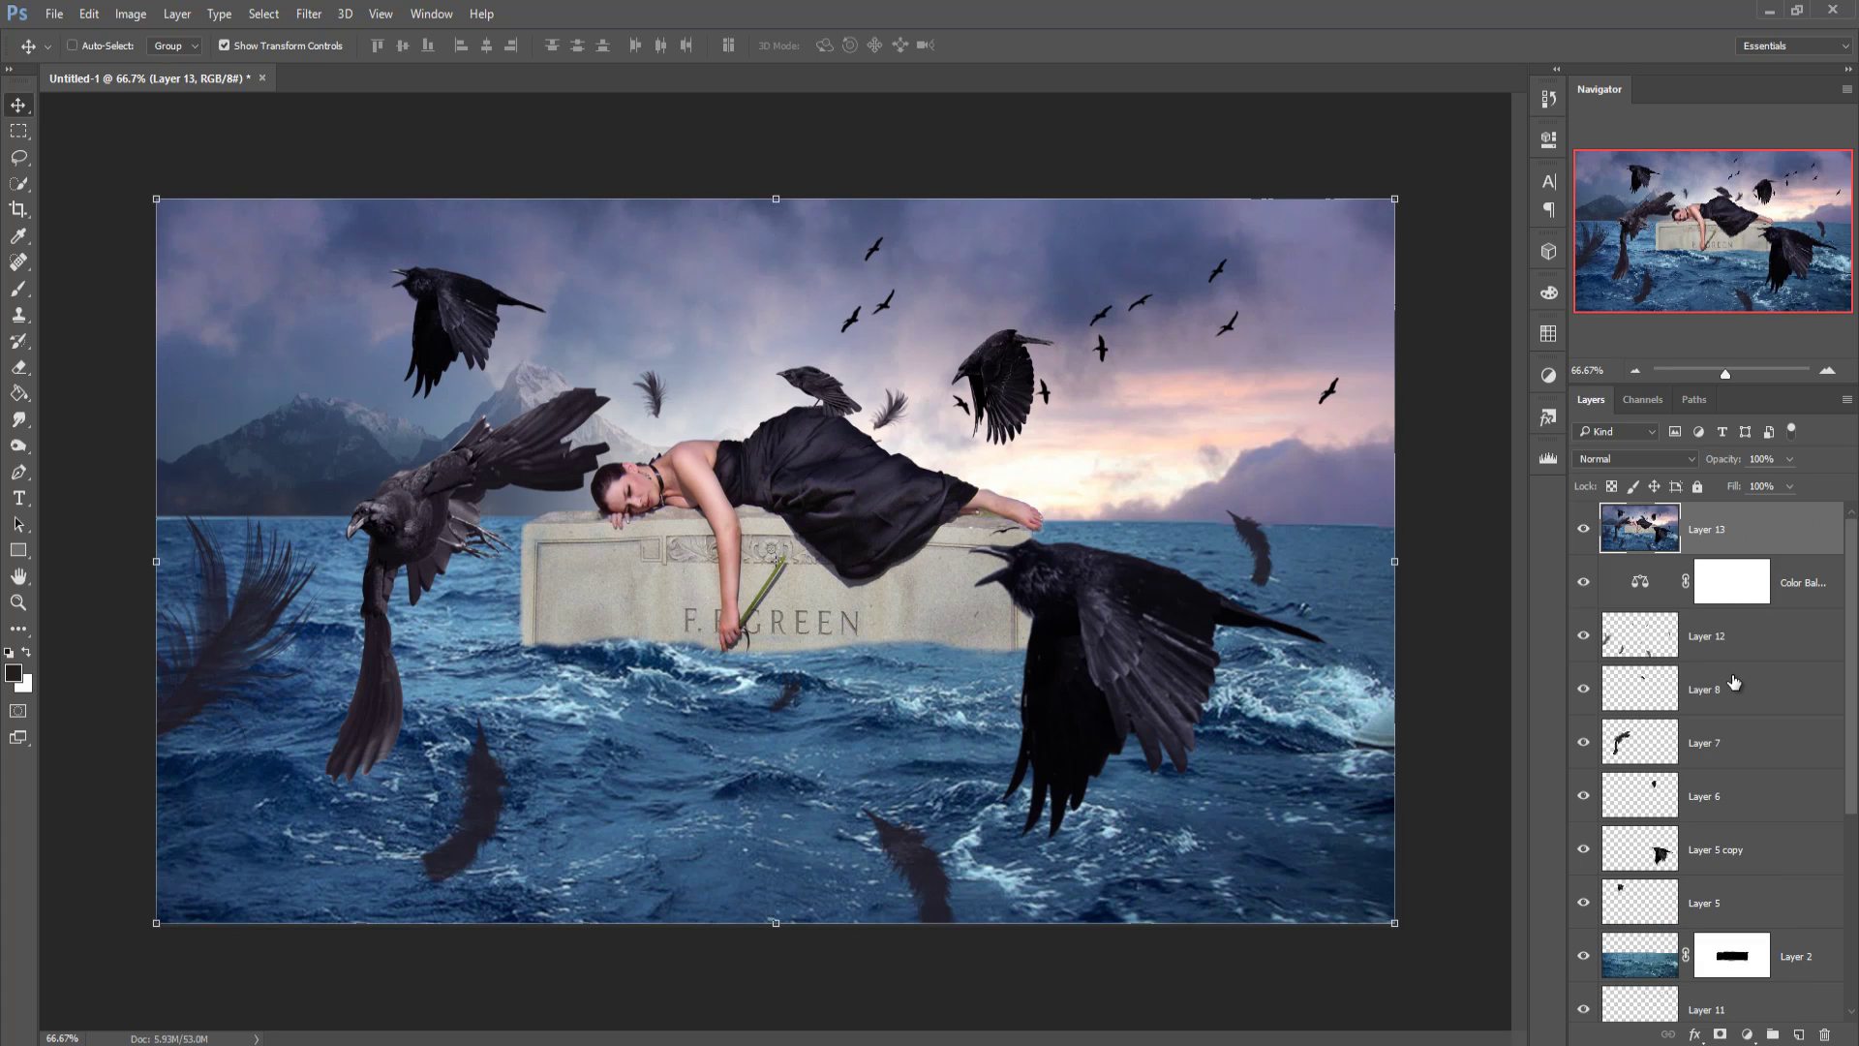
right_click(1720, 529)
left_click(1550, 219)
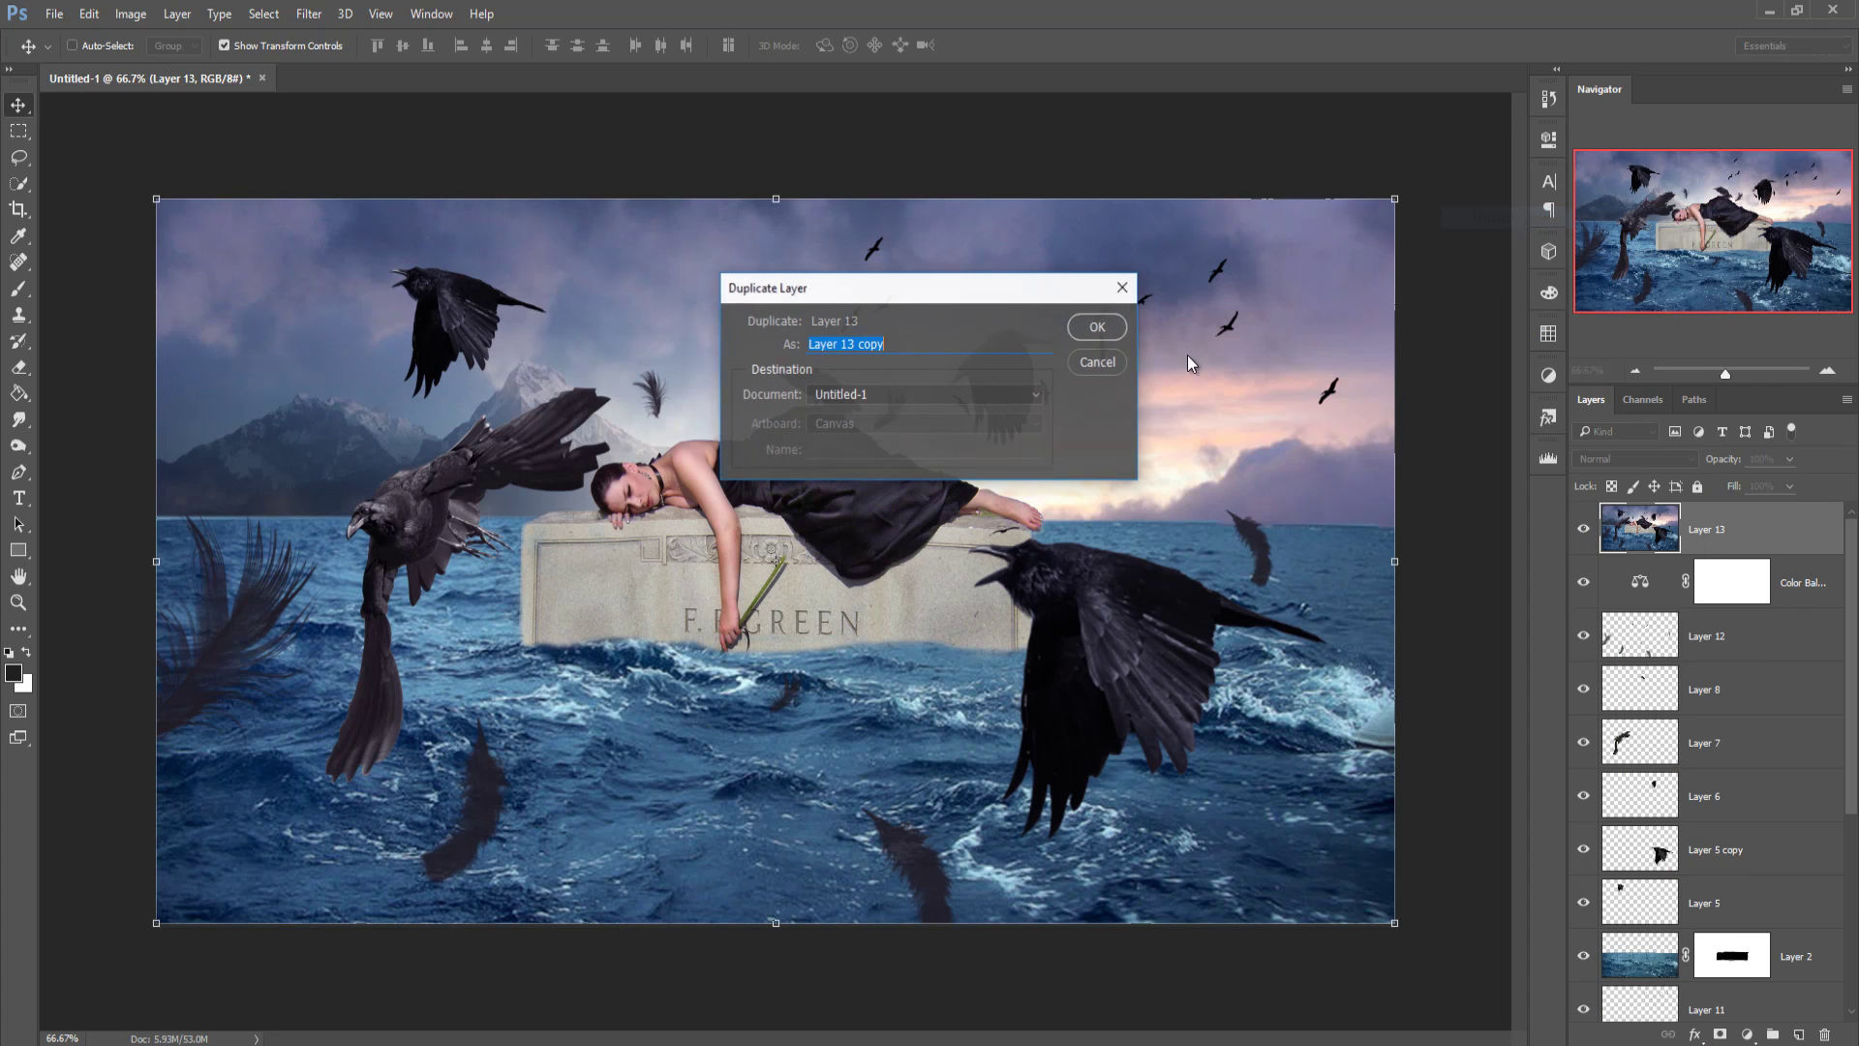
left_click(1097, 326)
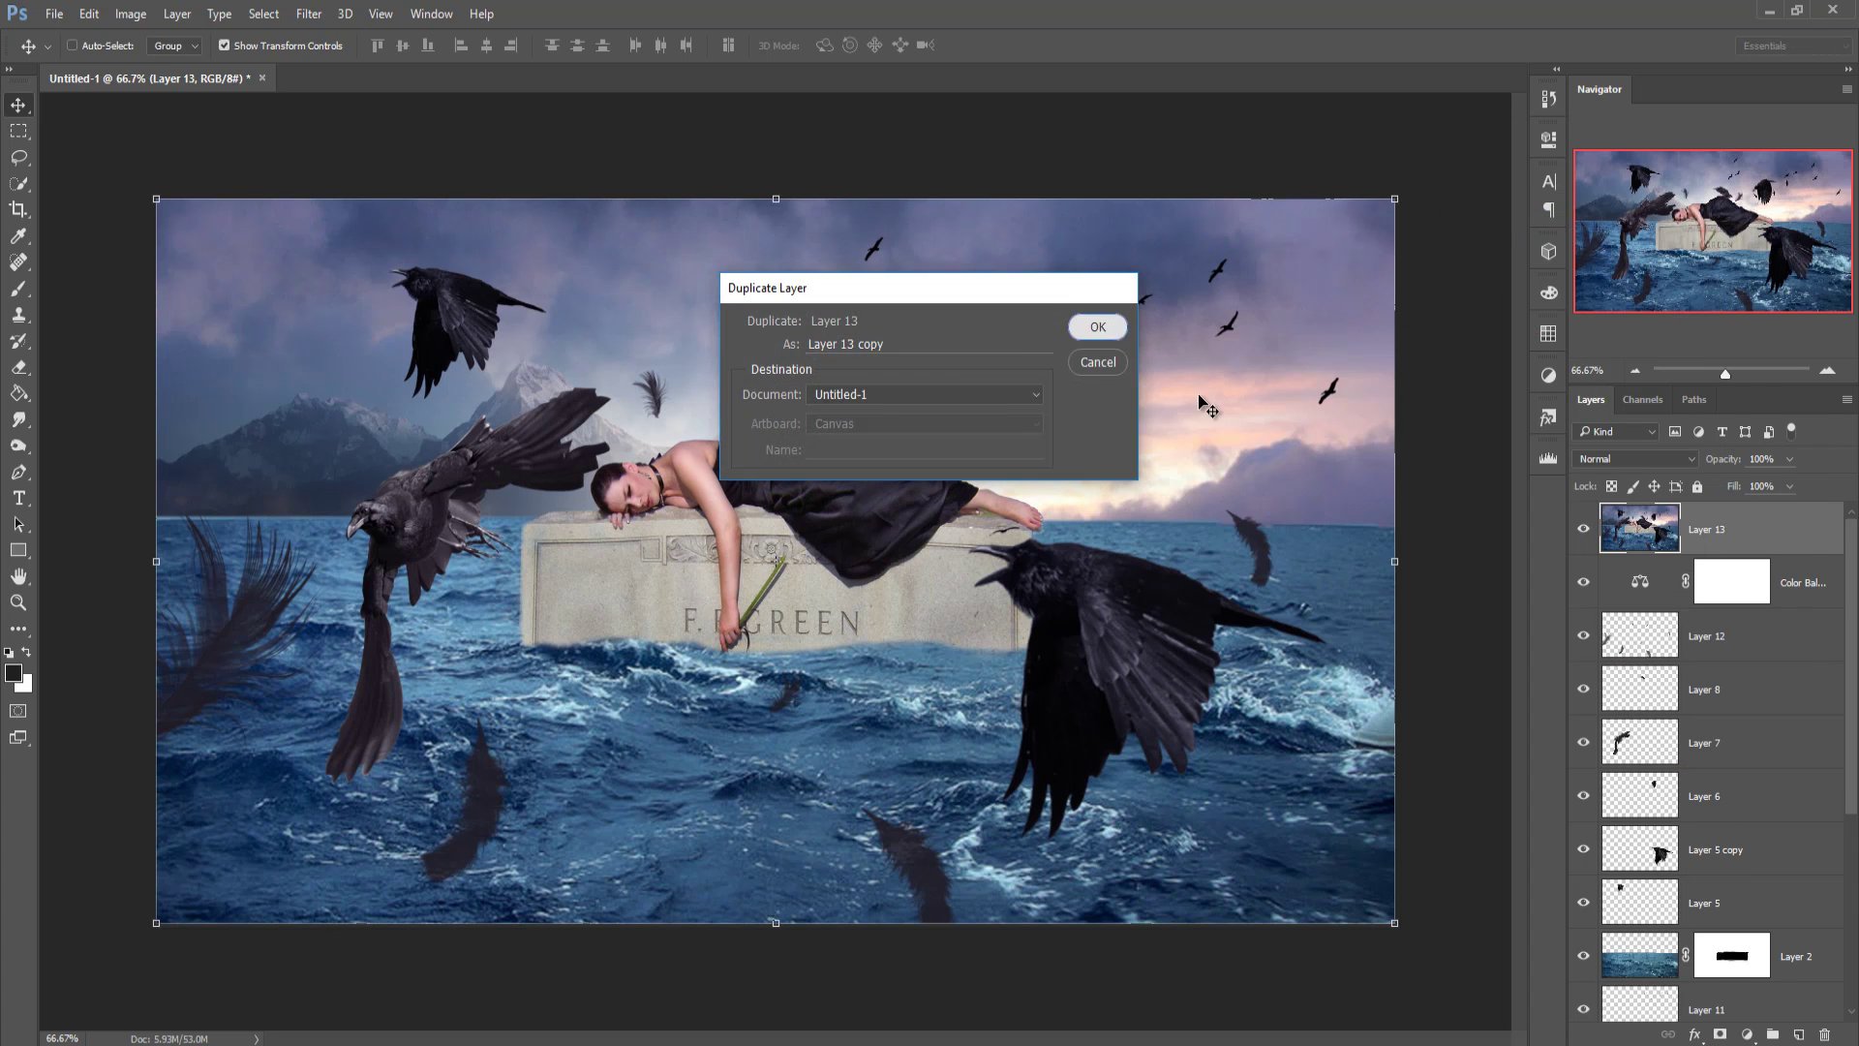
left_click(310, 14)
left_click(339, 134)
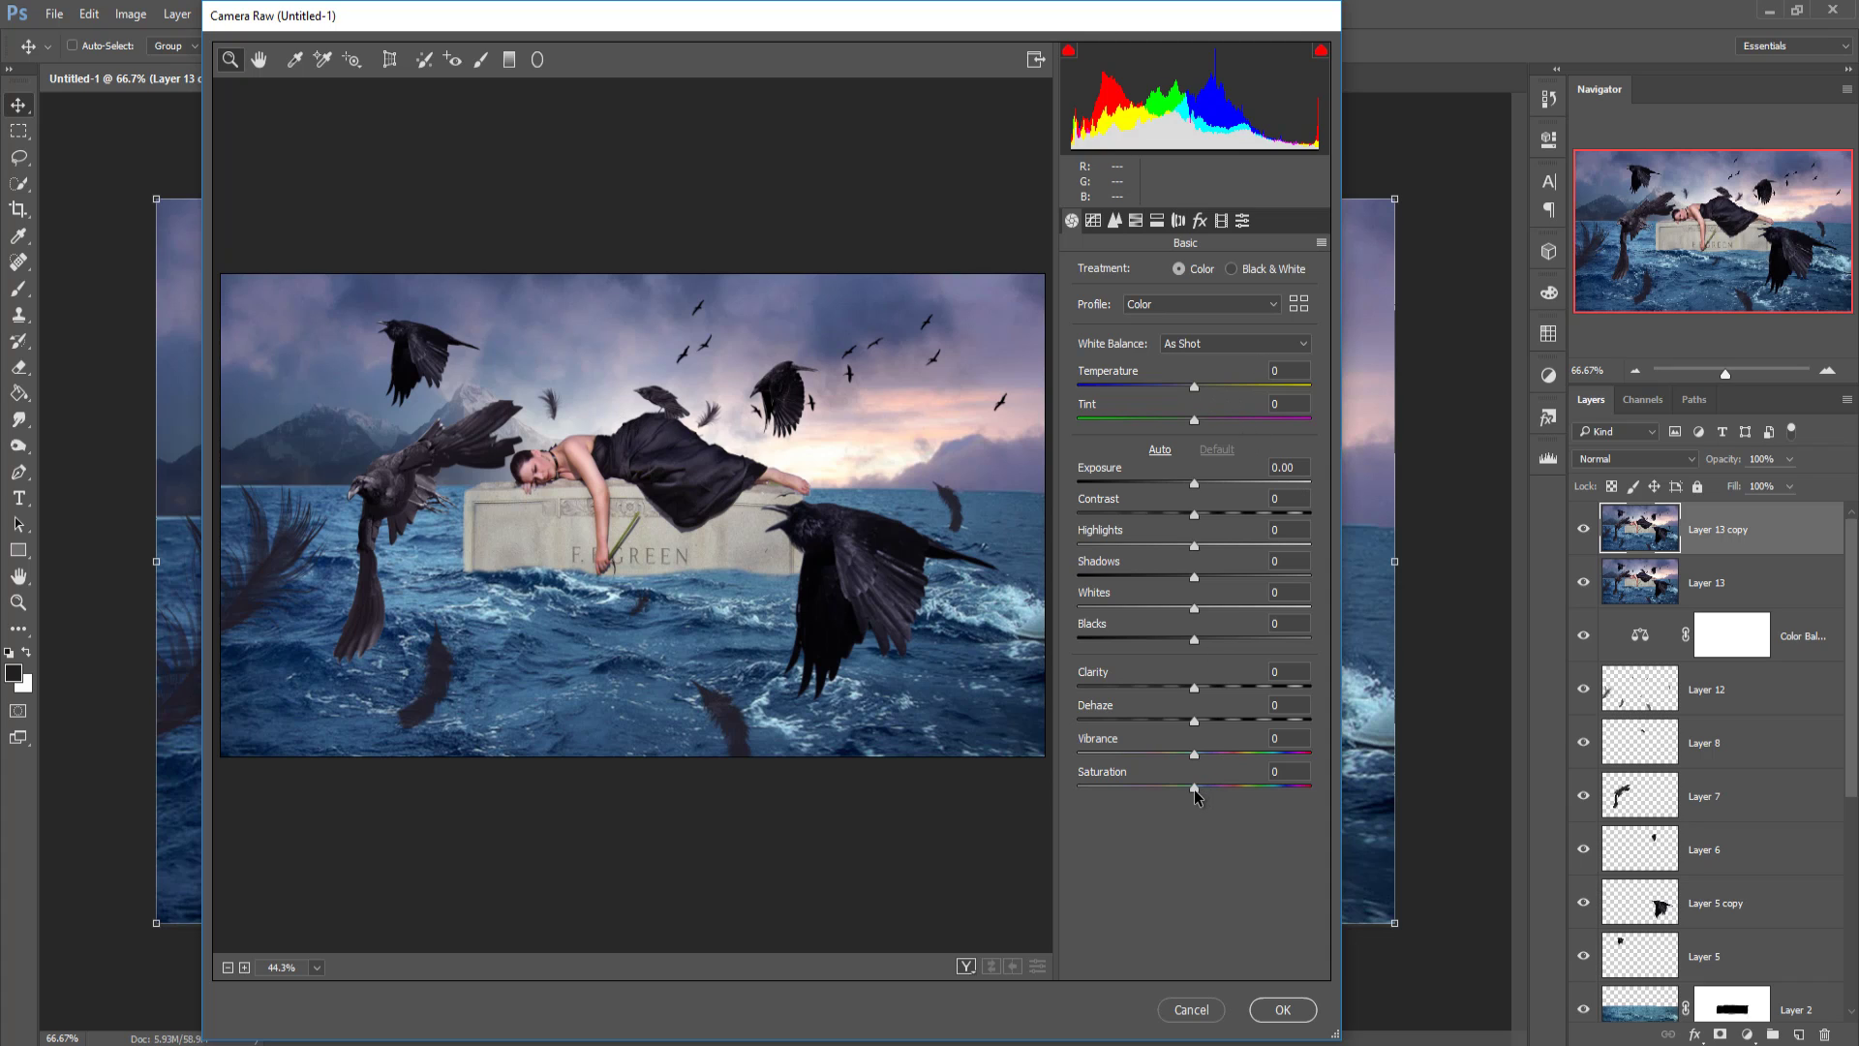
Step: Set Saturation to +16 and the sharpening Amount to about 21
left_click_drag(1195, 792, 1213, 792)
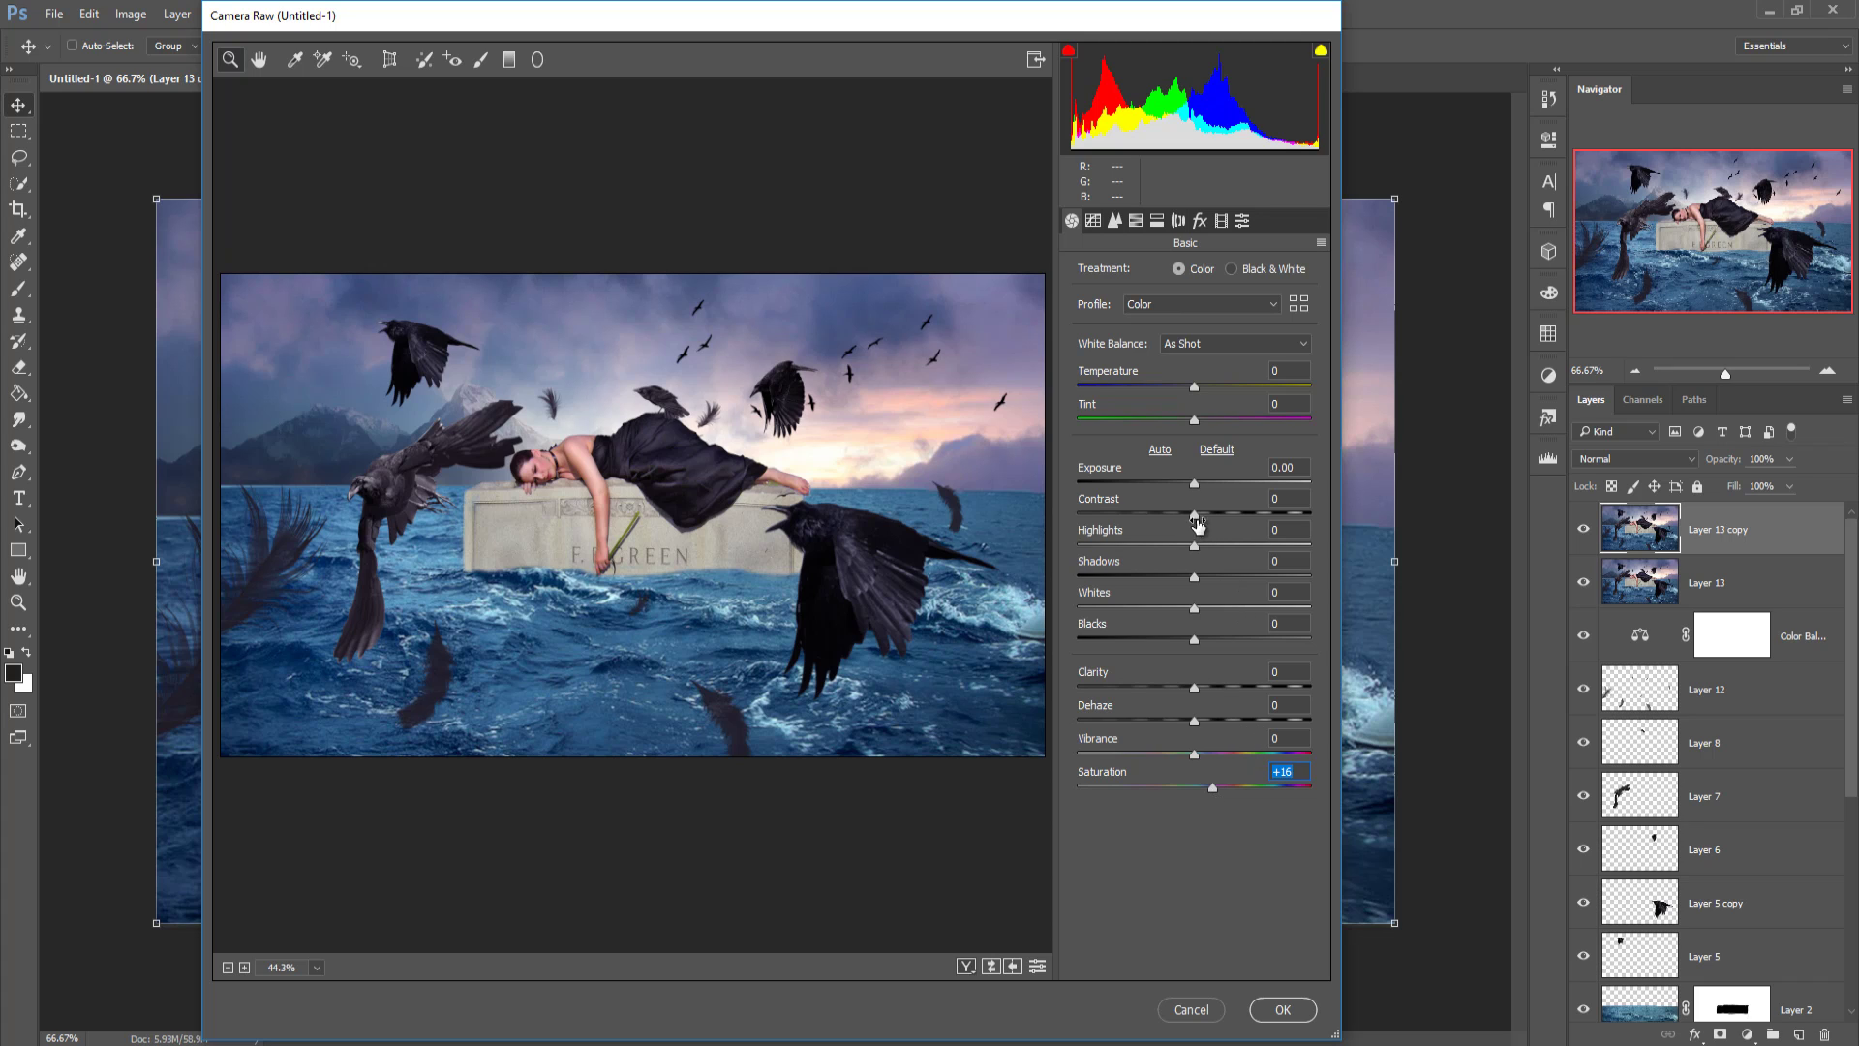
left_click(1114, 220)
left_click_drag(1081, 306, 1109, 306)
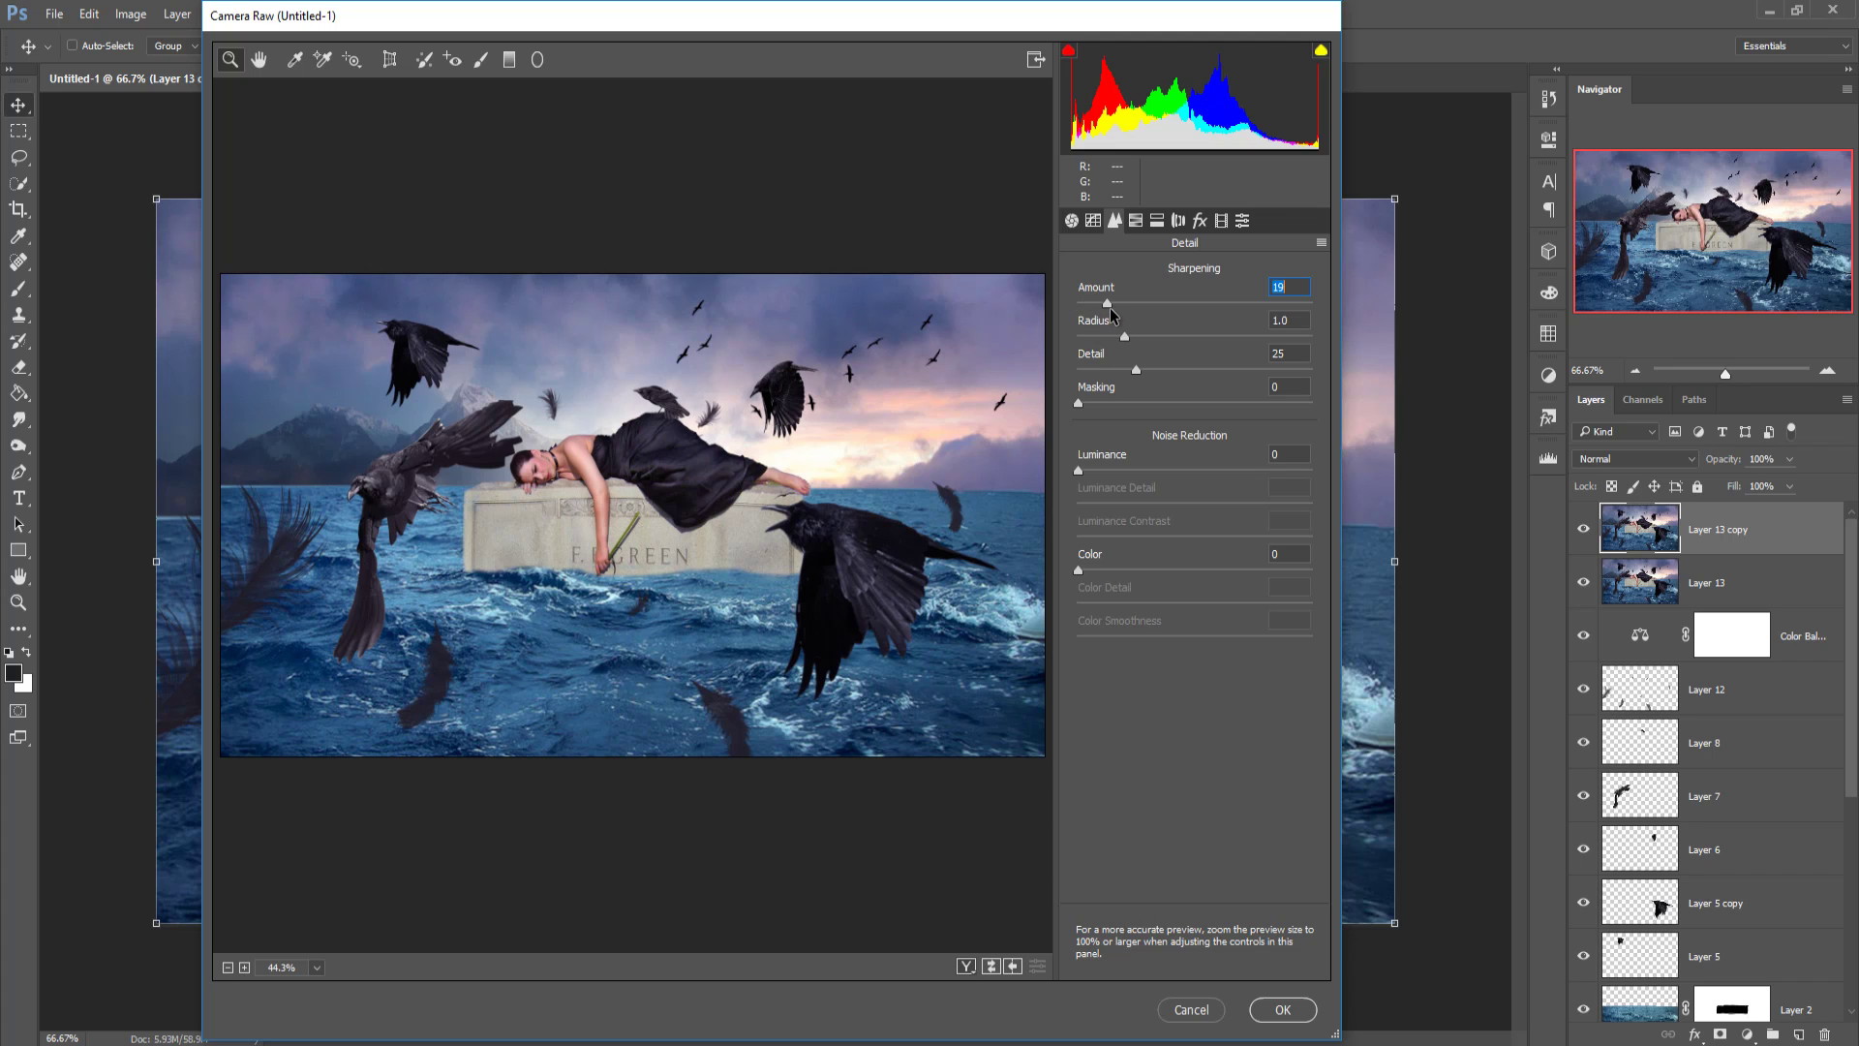
Step: Split-tone highlights to hue 35/saturation 20 and shadows to hue 204/saturation 14, then apply
left_click(1159, 221)
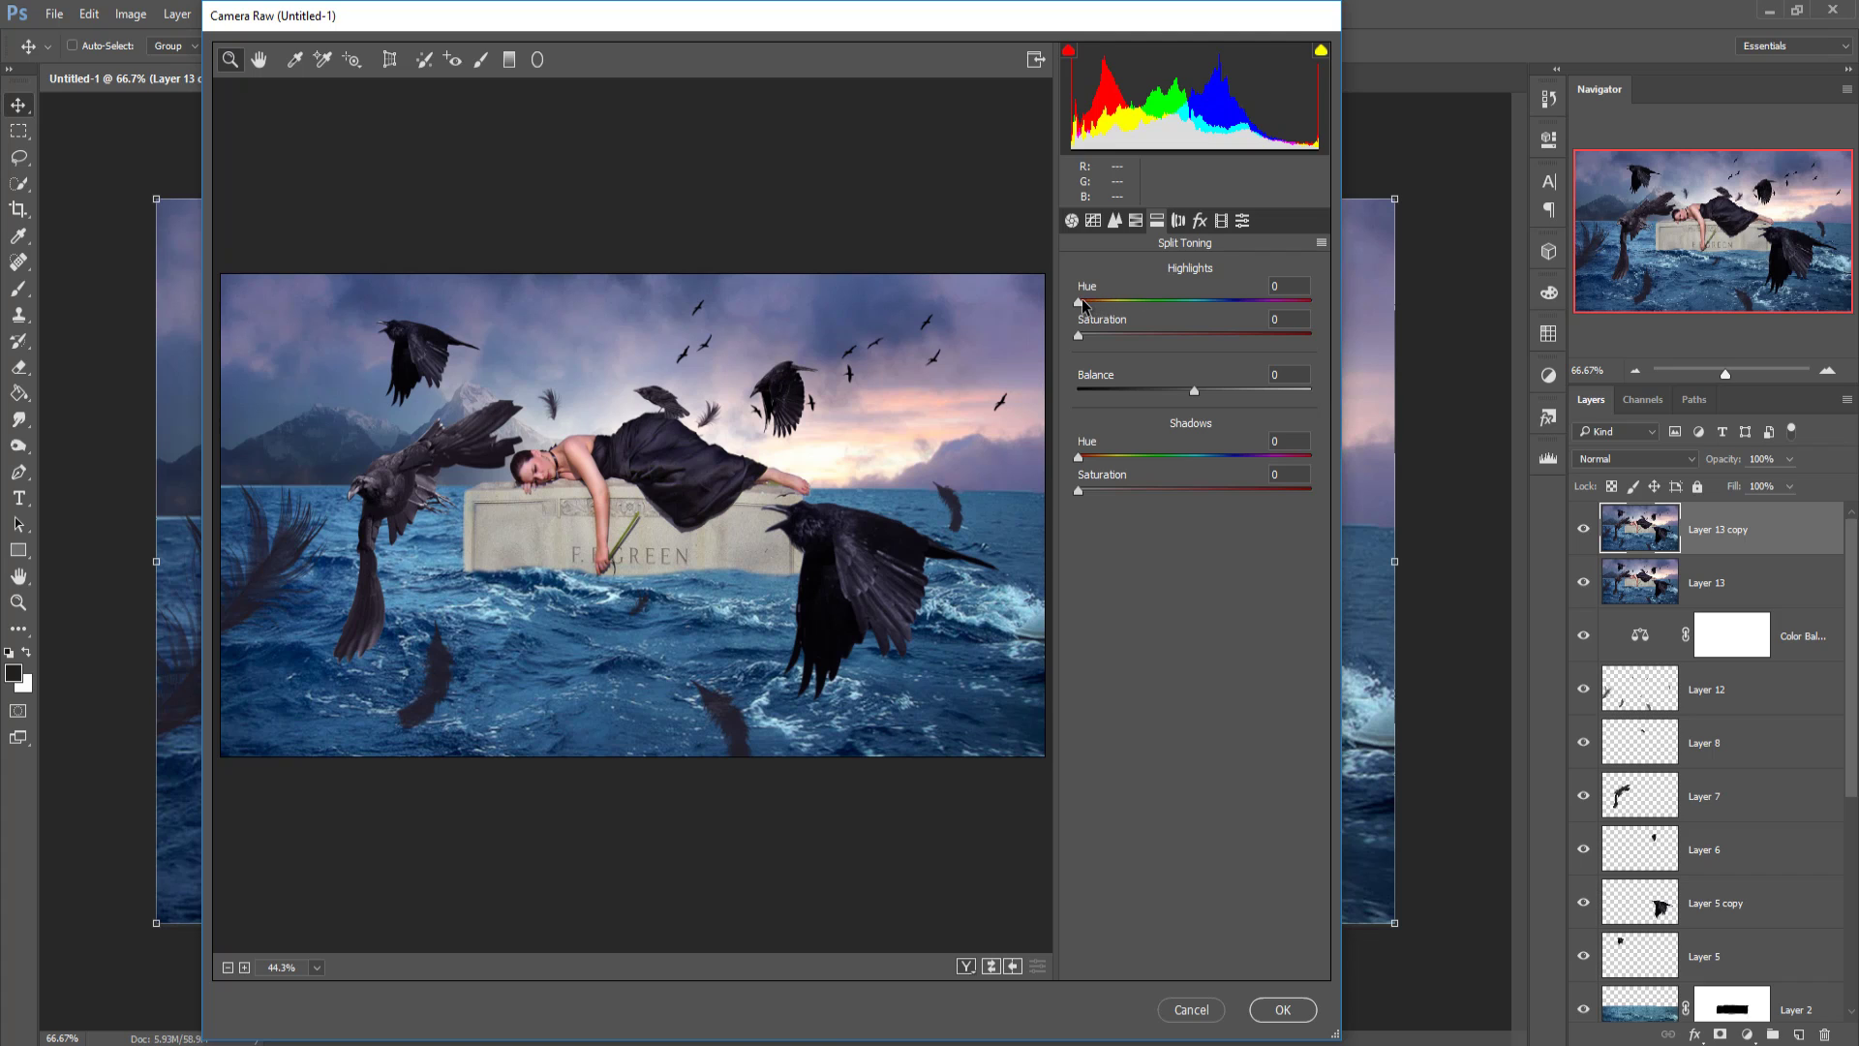
left_click_drag(1078, 304, 1124, 335)
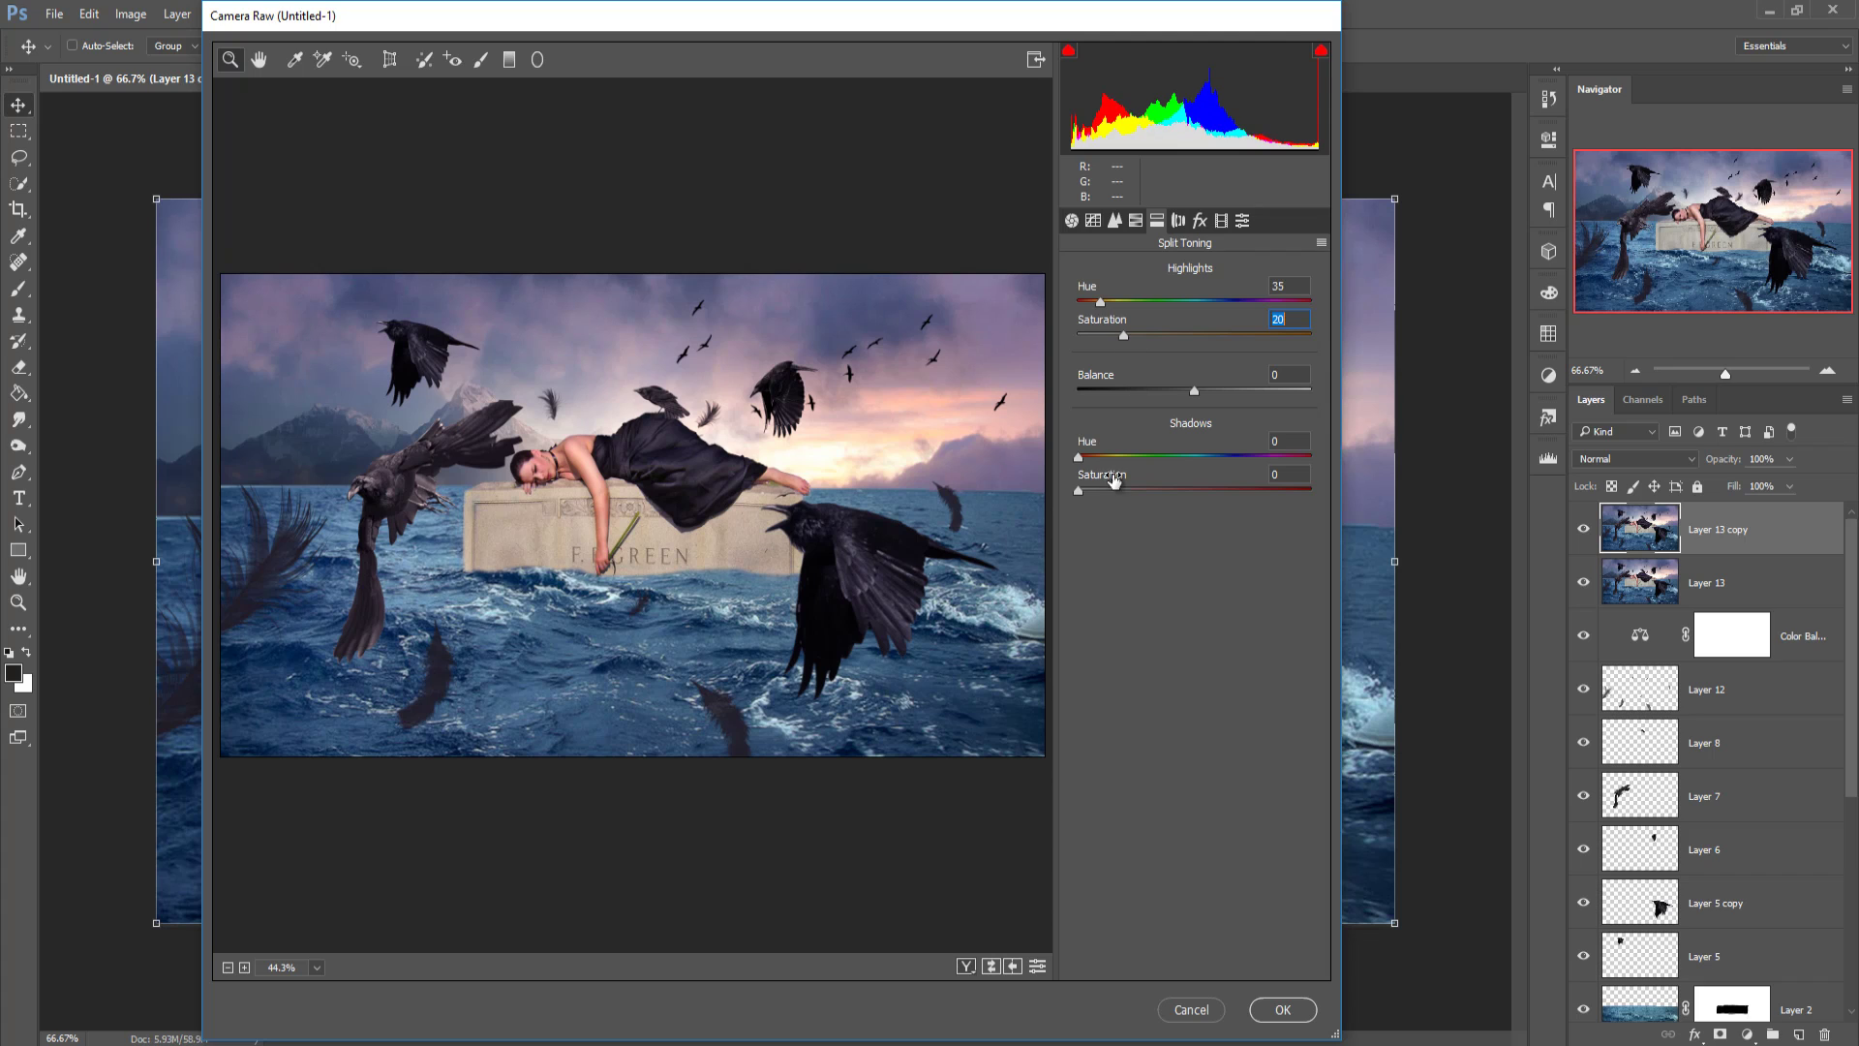
left_click_drag(1078, 457, 1108, 491)
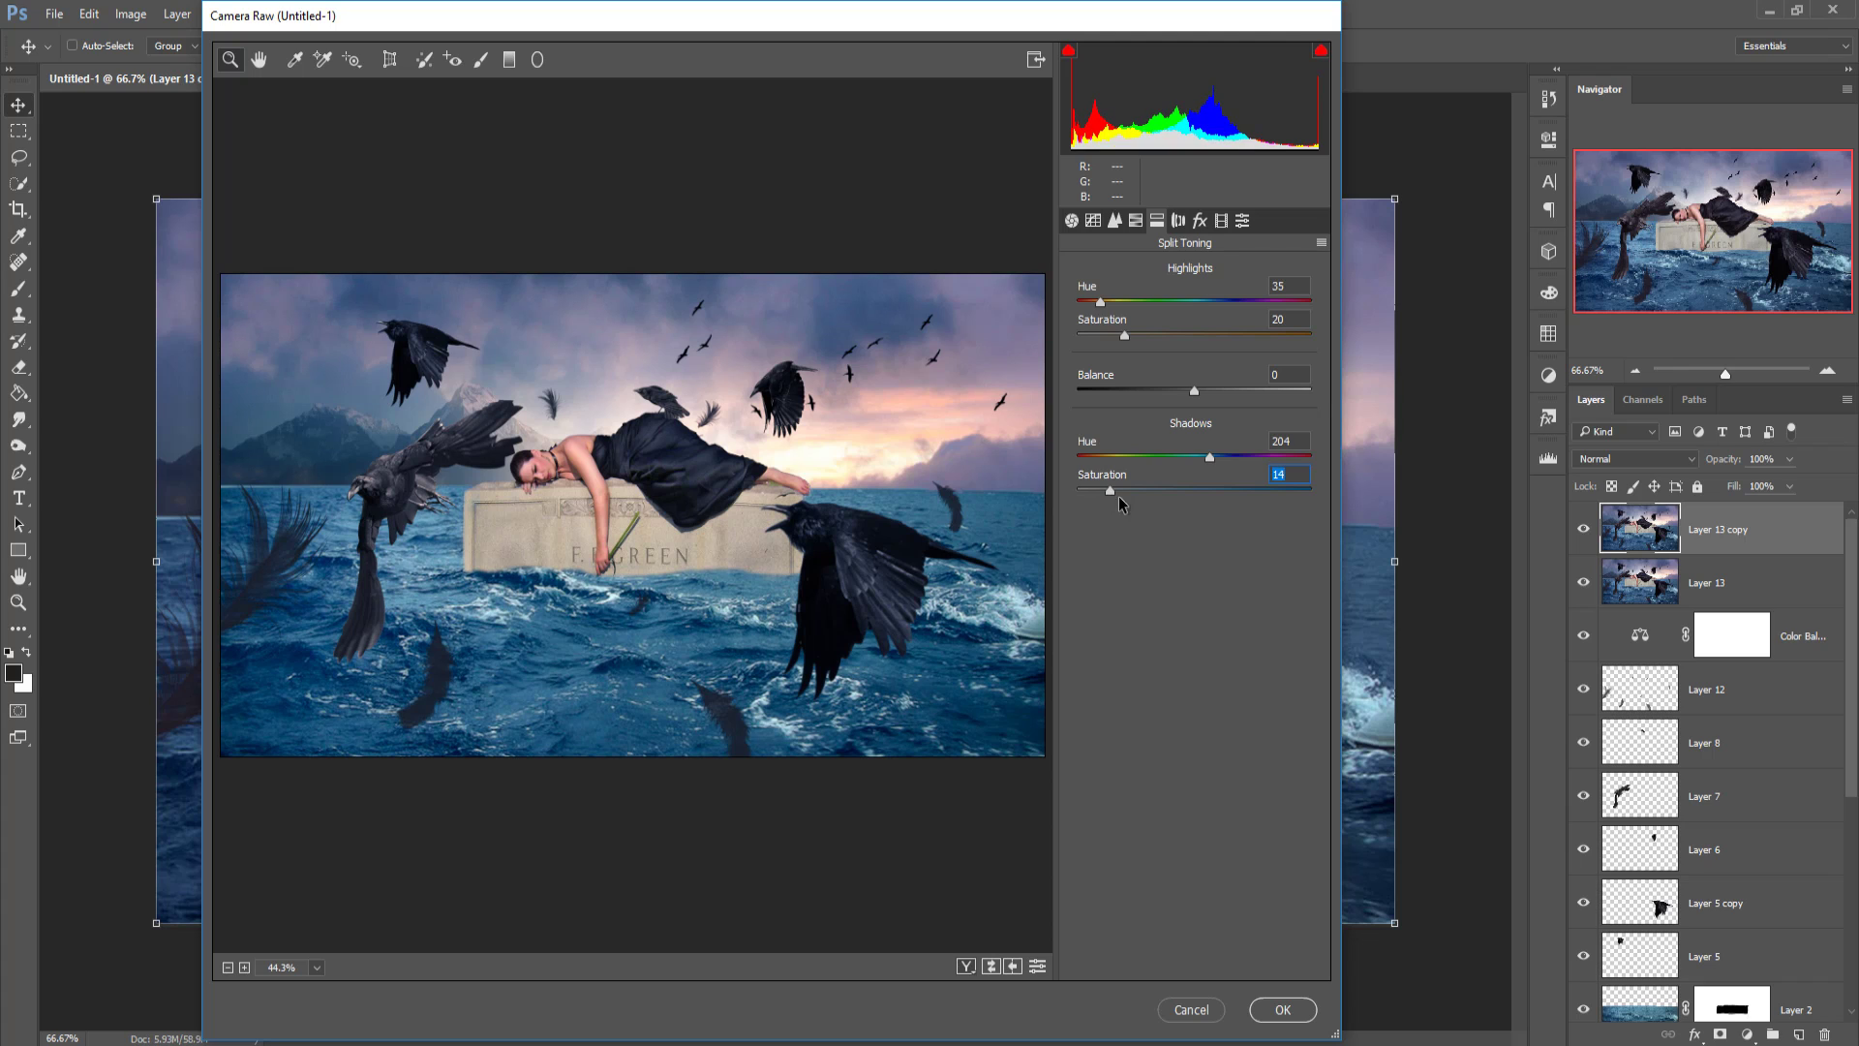
left_click(1208, 458)
left_click(1280, 1009)
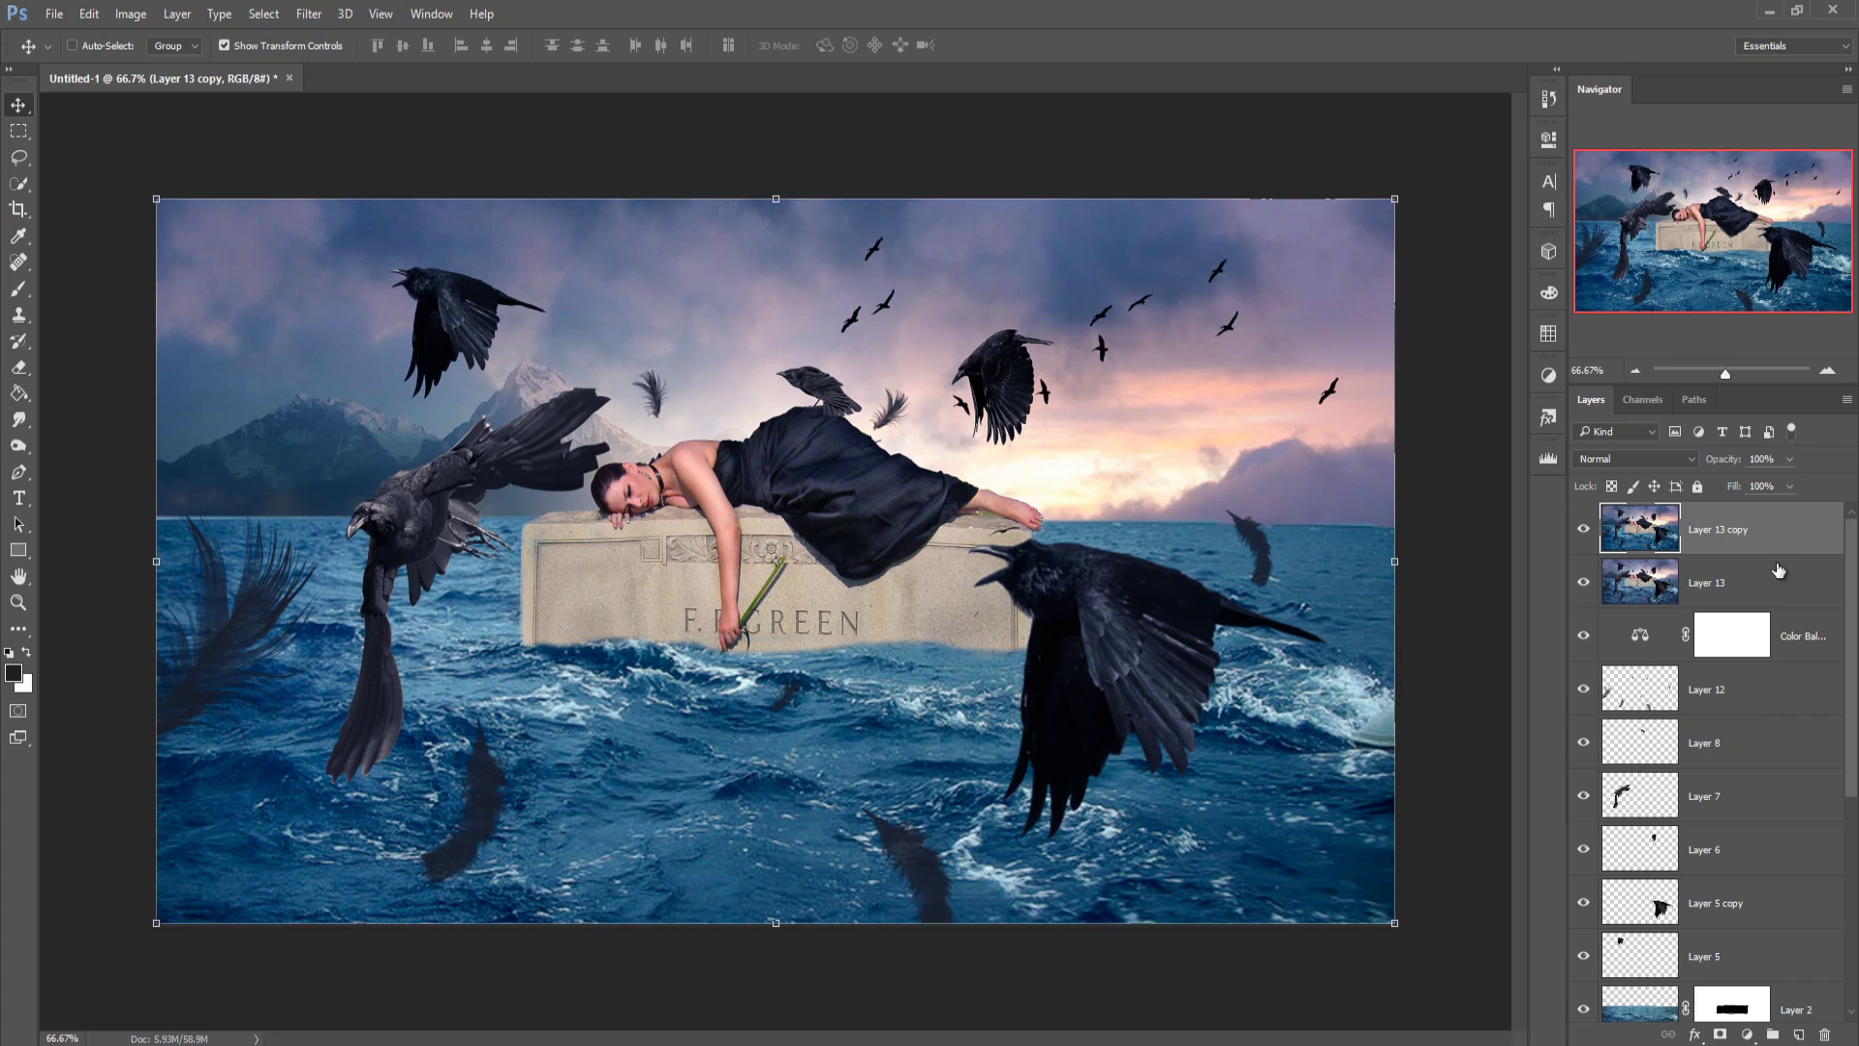
Step: On a new layer, set up the water splash brush at 250 px with a slightly rotated tip
left_click(1803, 1032)
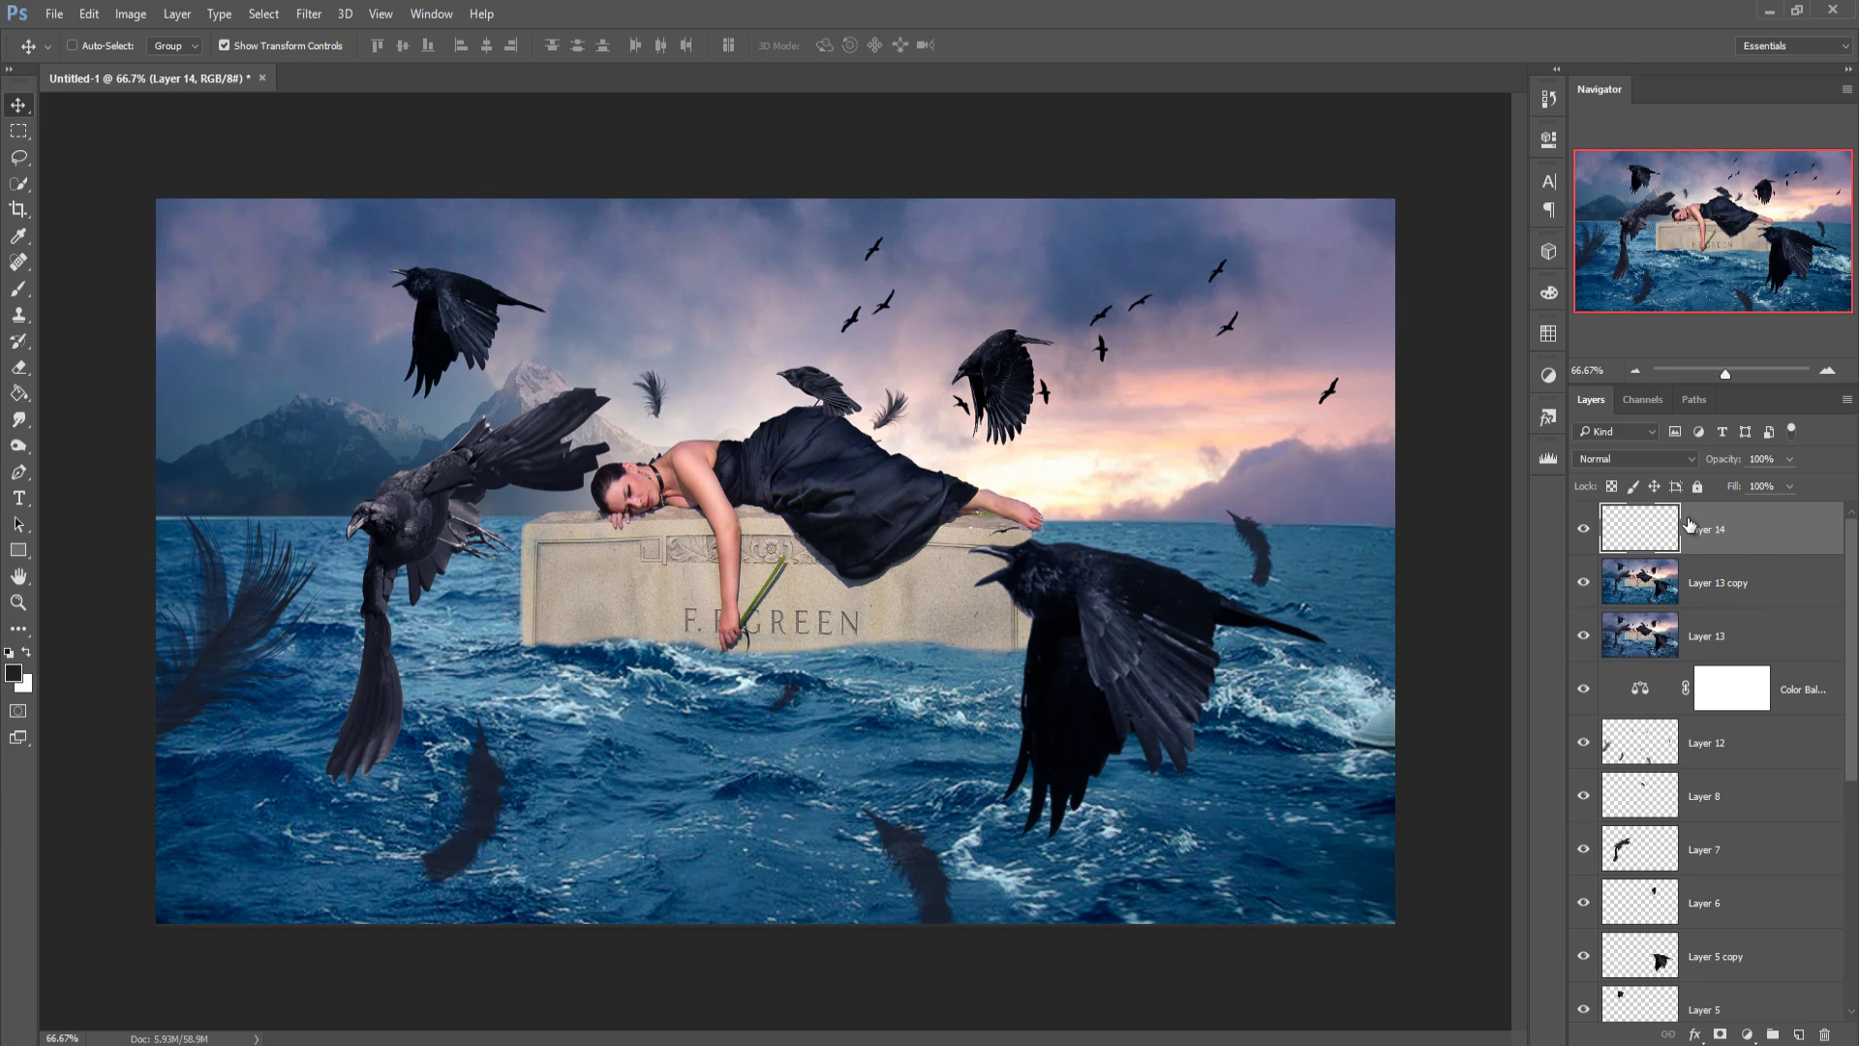
left_click(19, 289)
right_click(445, 491)
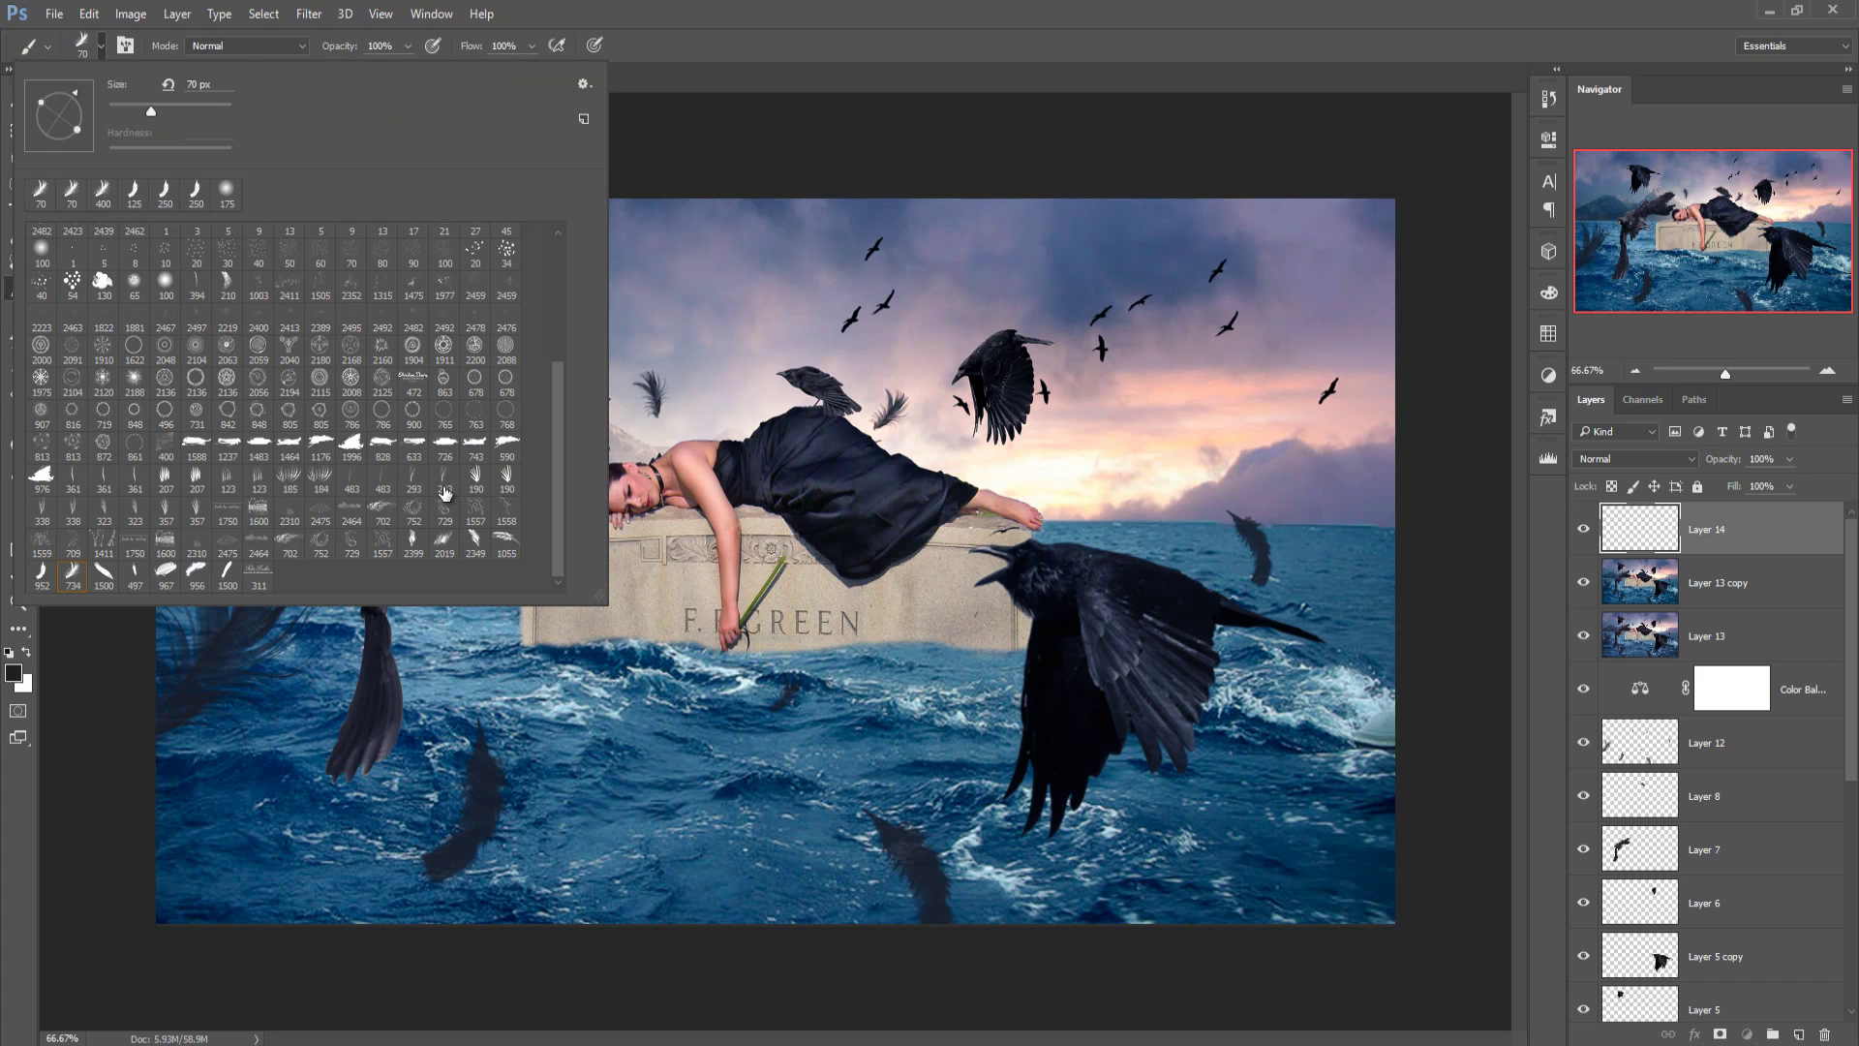
left_click(504, 511)
left_click(852, 503)
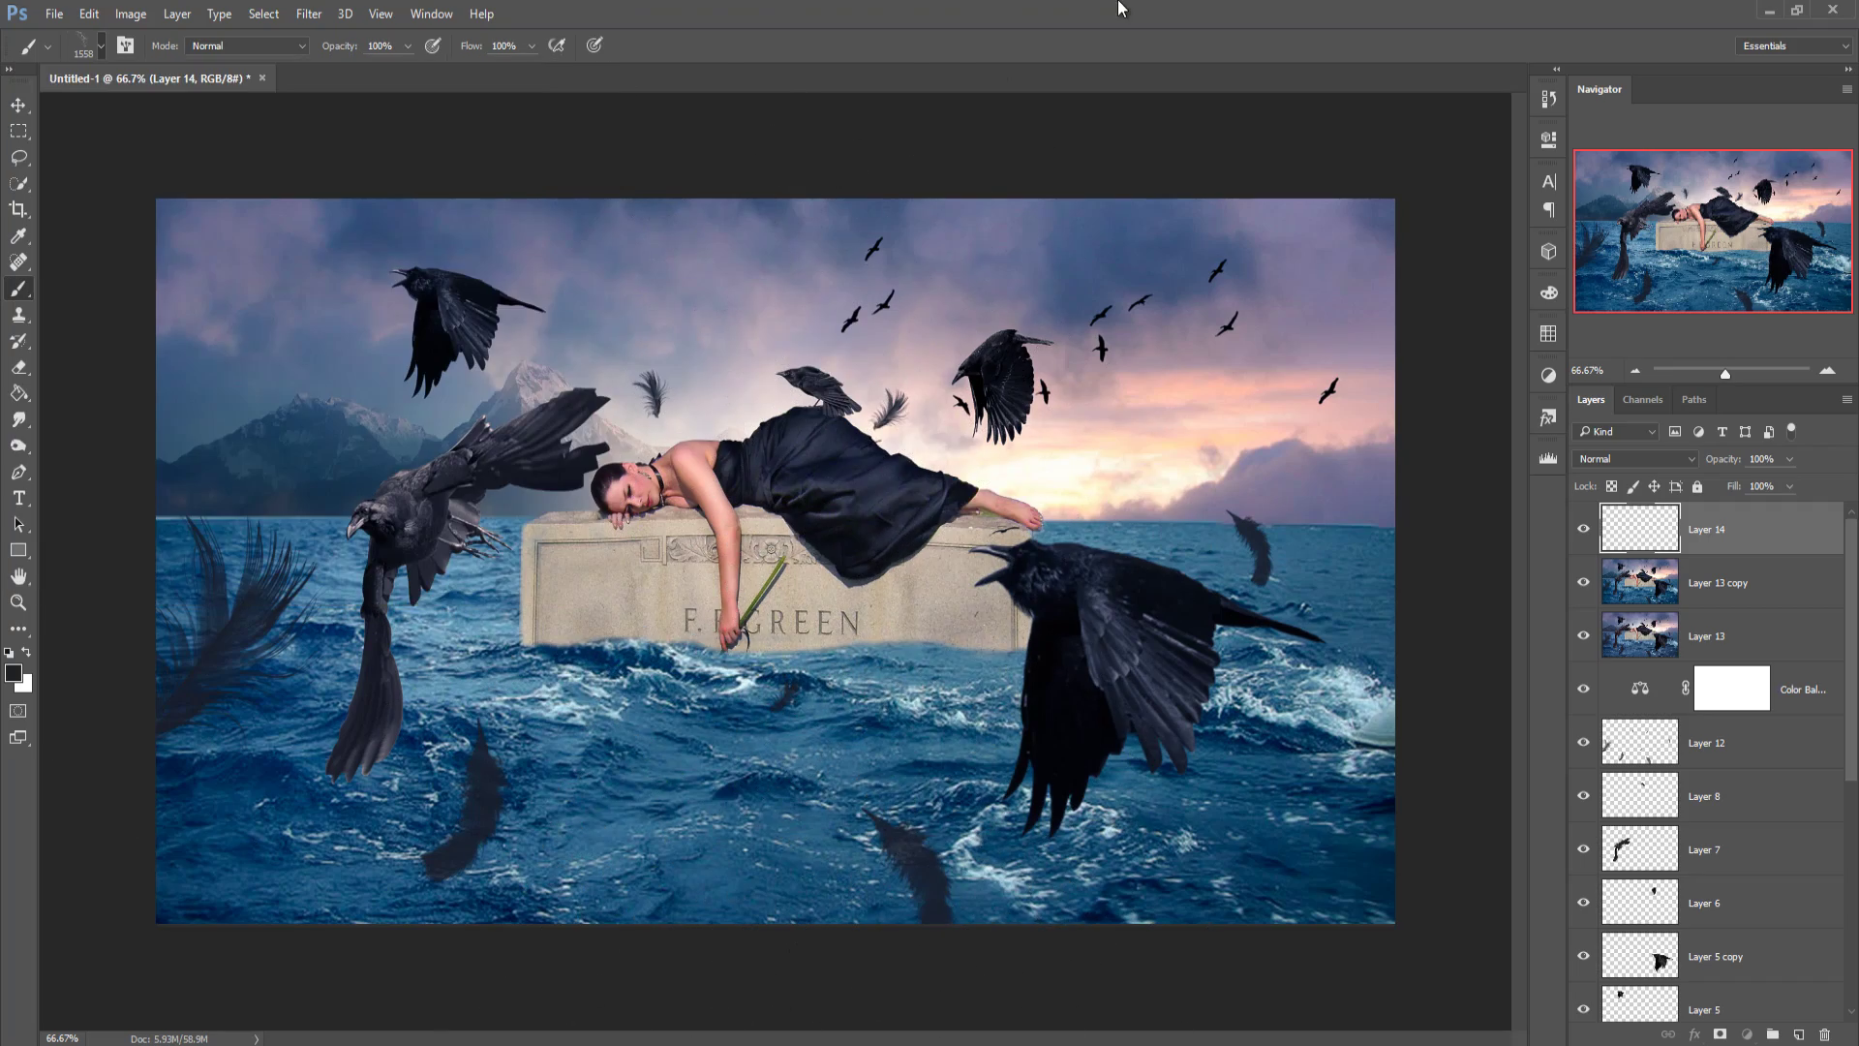
key("bracketleft")
key("bracketleft")
key("bracketleft")
key("bracketleft")
key("bracketleft")
key("bracketleft")
key("bracketleft")
key("bracketleft")
key("bracketleft")
key("bracketleft")
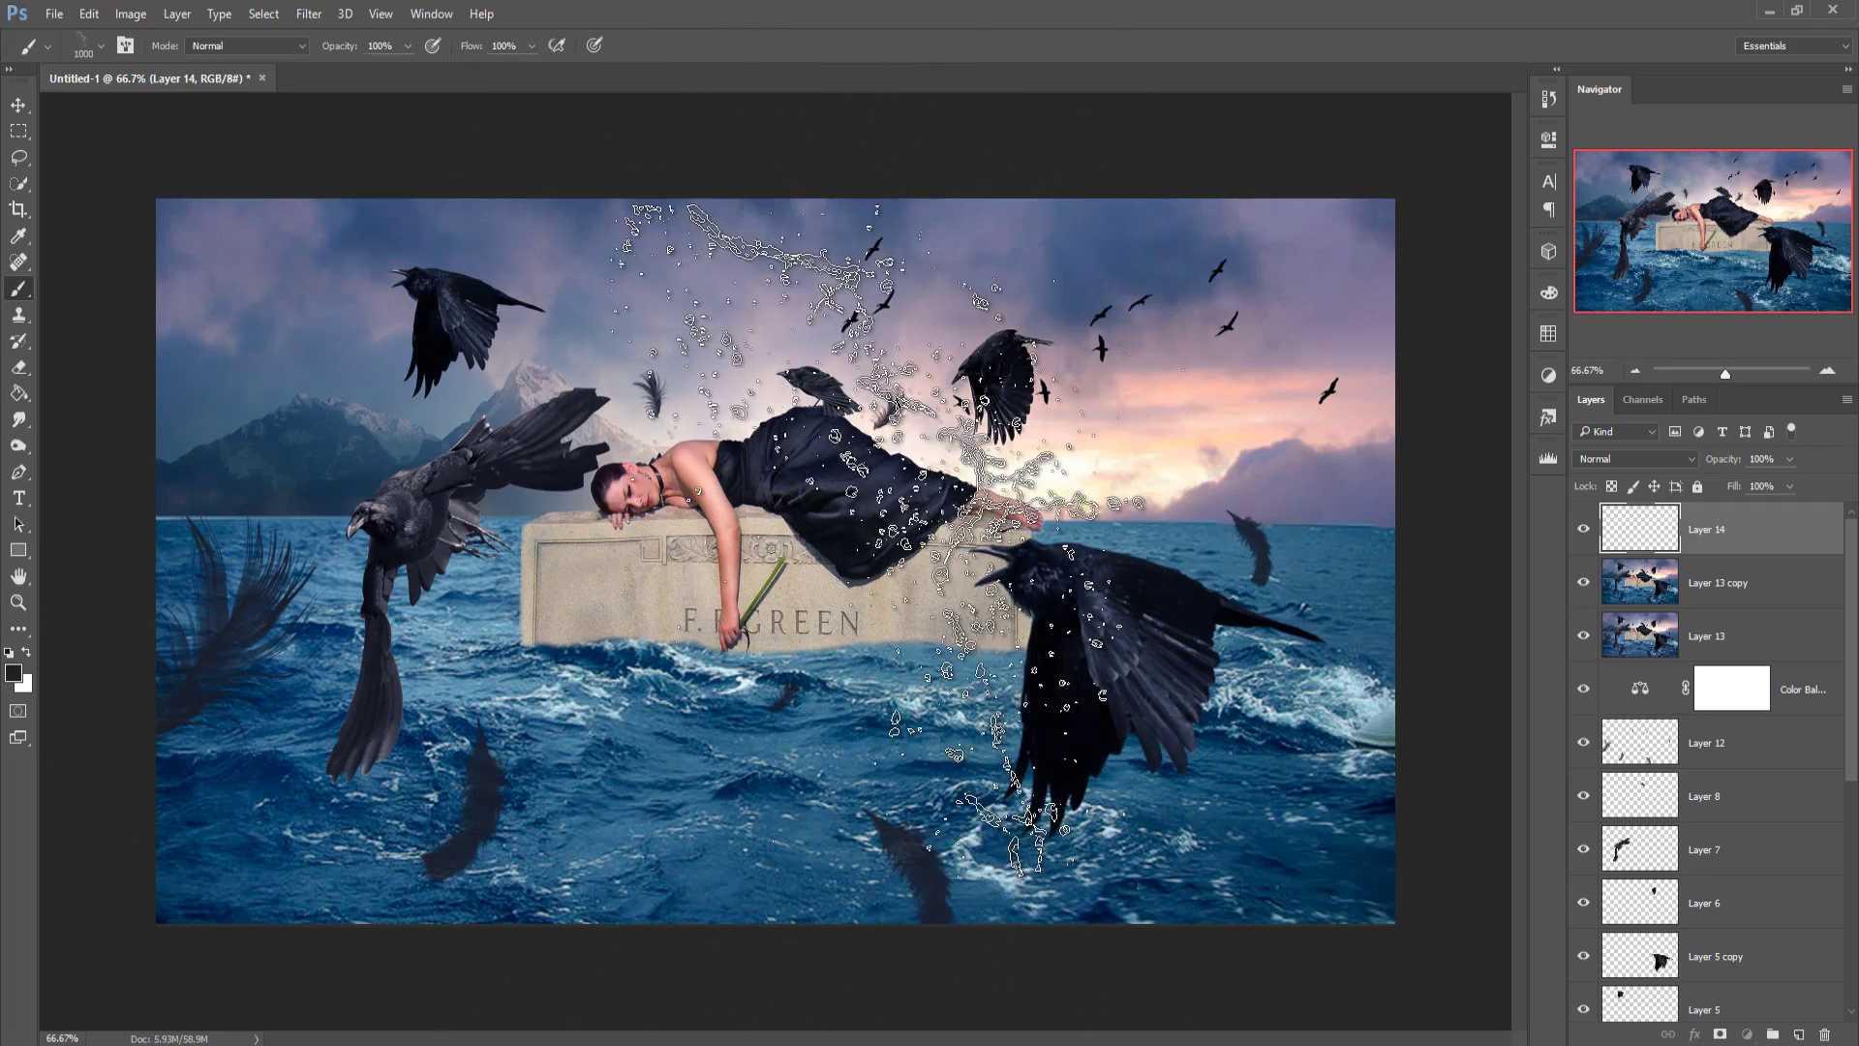
key("bracketleft")
key("bracketleft")
key("bracketleft")
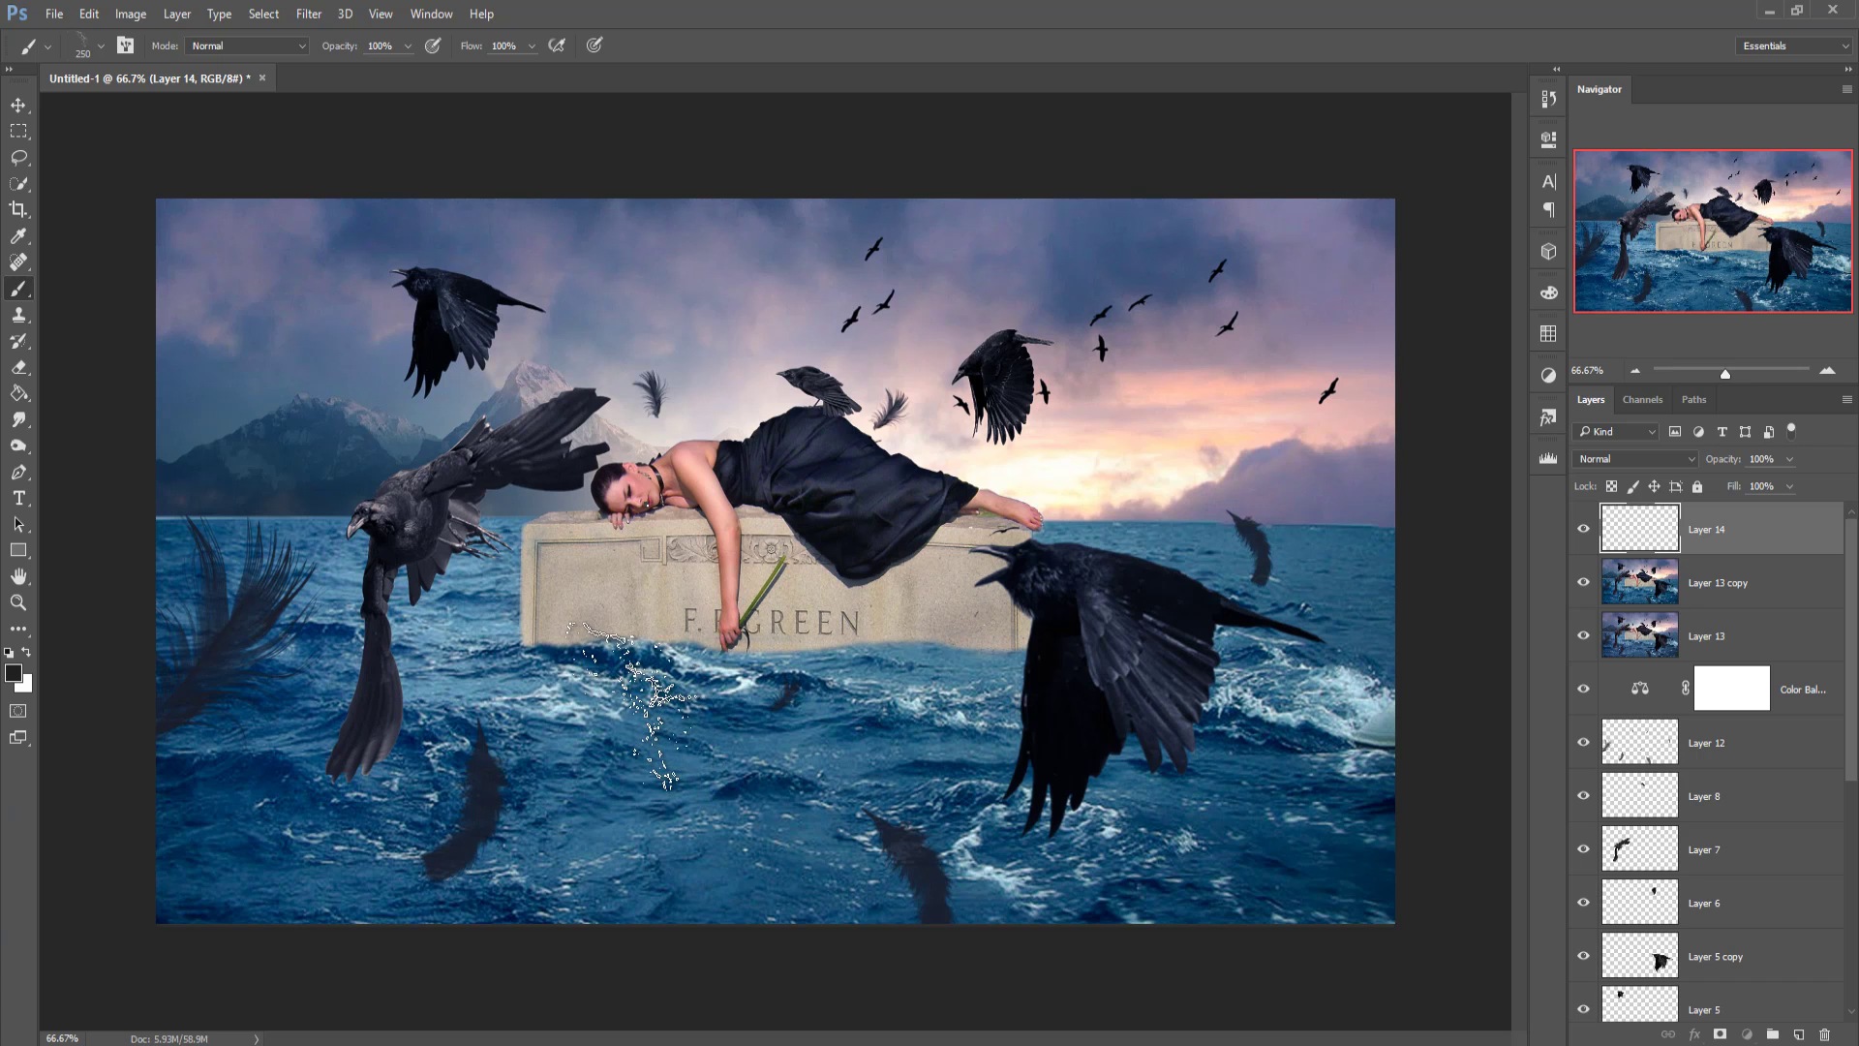
right_click(763, 712)
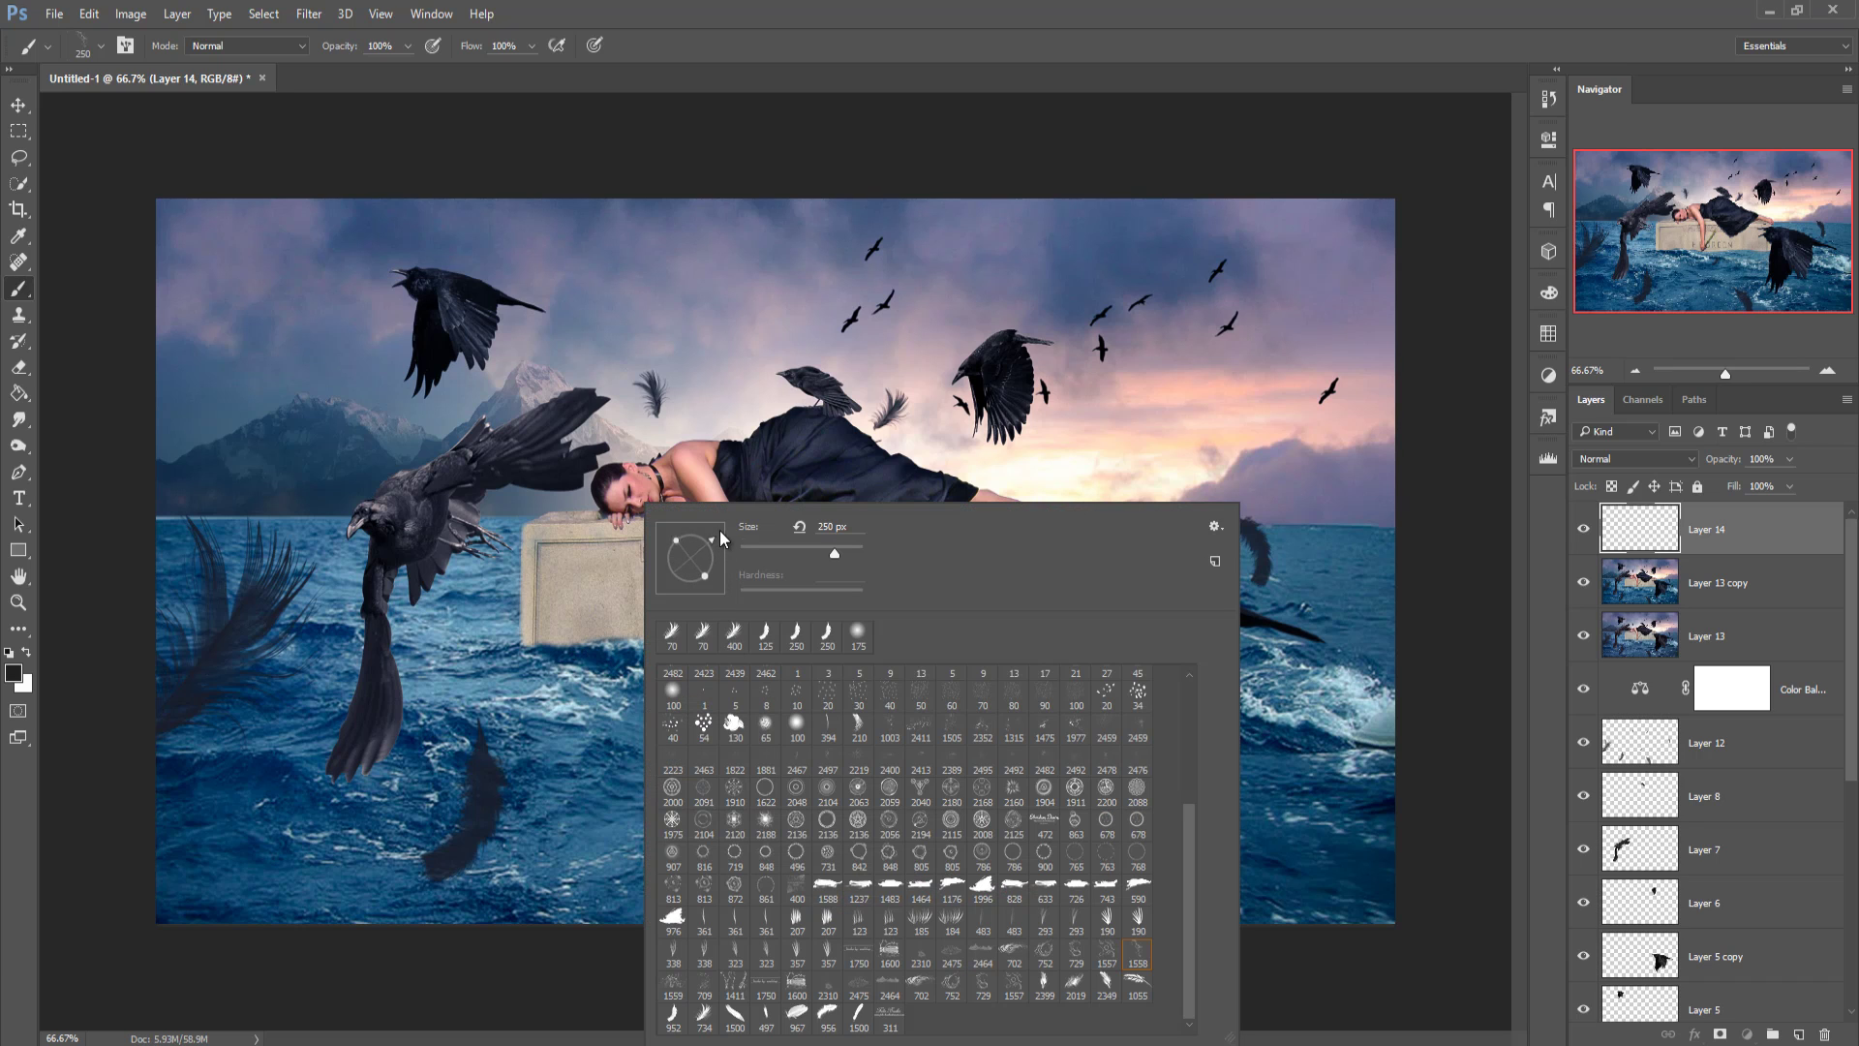
mouse_move(718, 531)
left_mouse_down()
mouse_move(676, 579)
mouse_move(713, 549)
left_mouse_up()
key("Return")
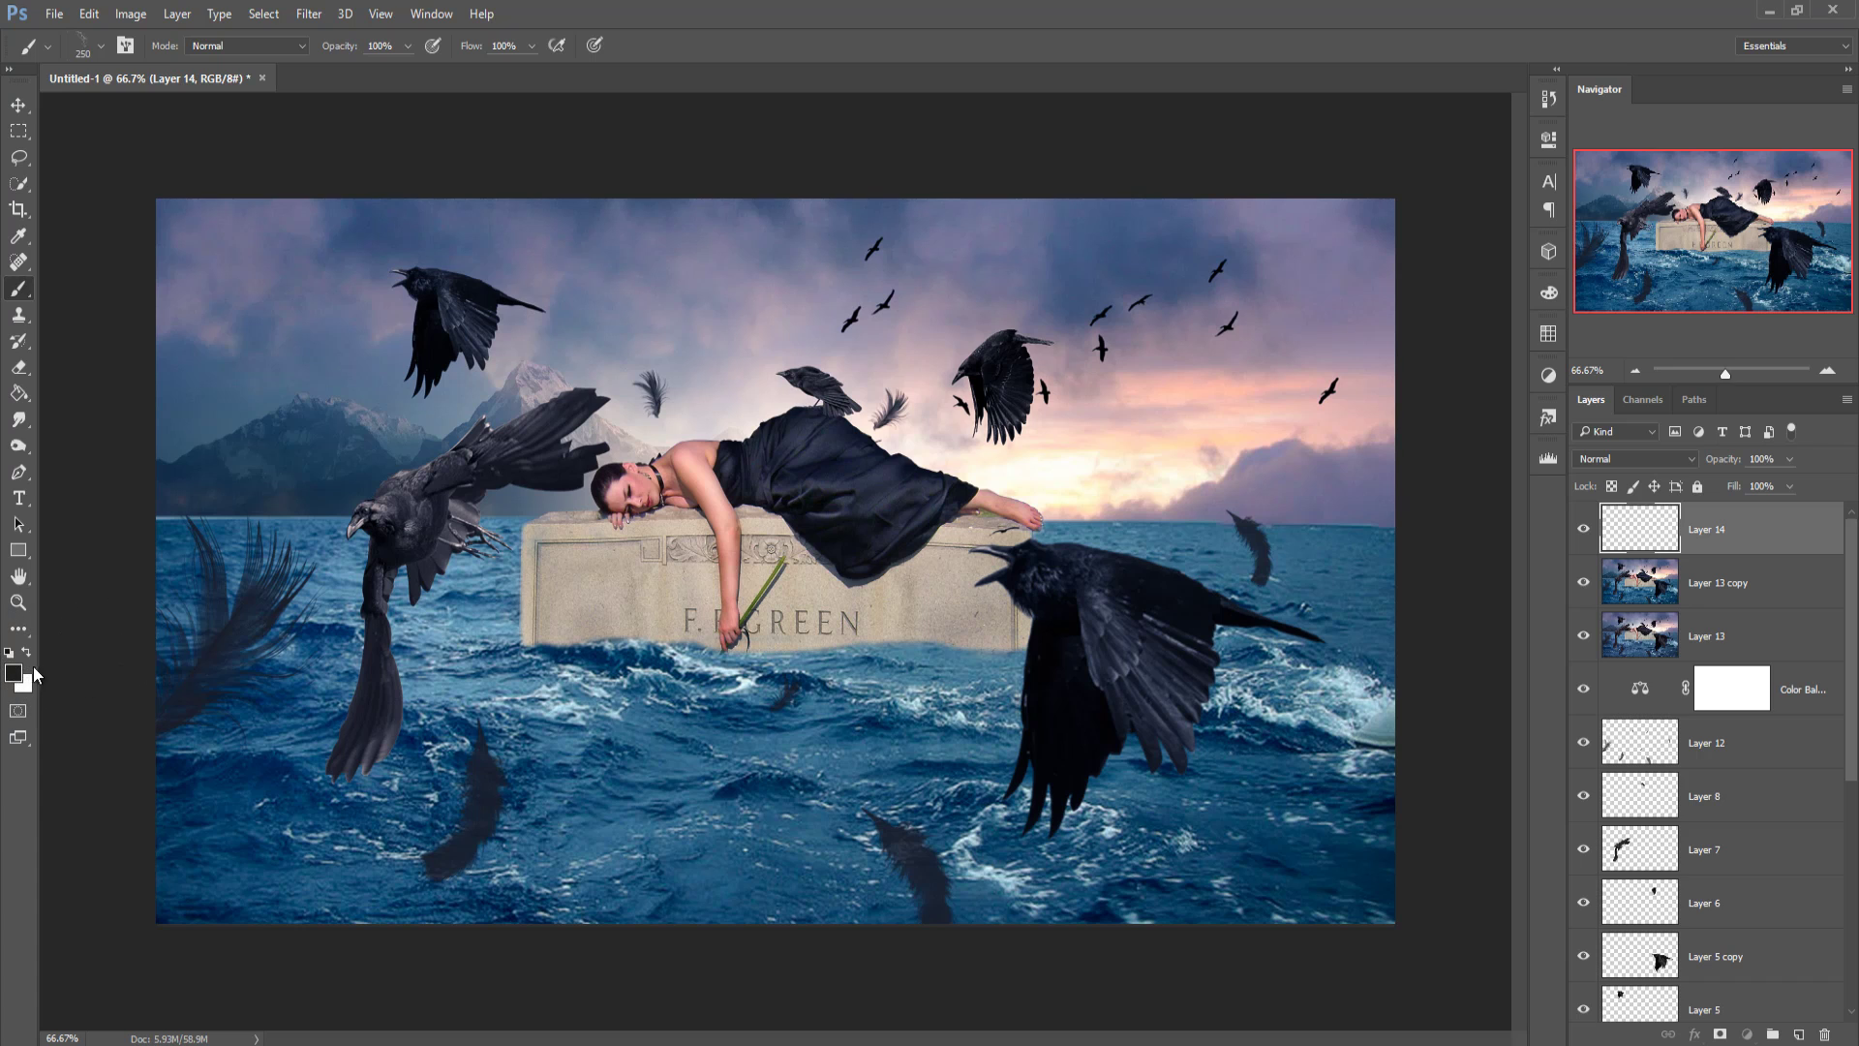
Step: Paint white splashes along the tombstone's base and over the green lettering
left_click(26, 652)
left_click(629, 628)
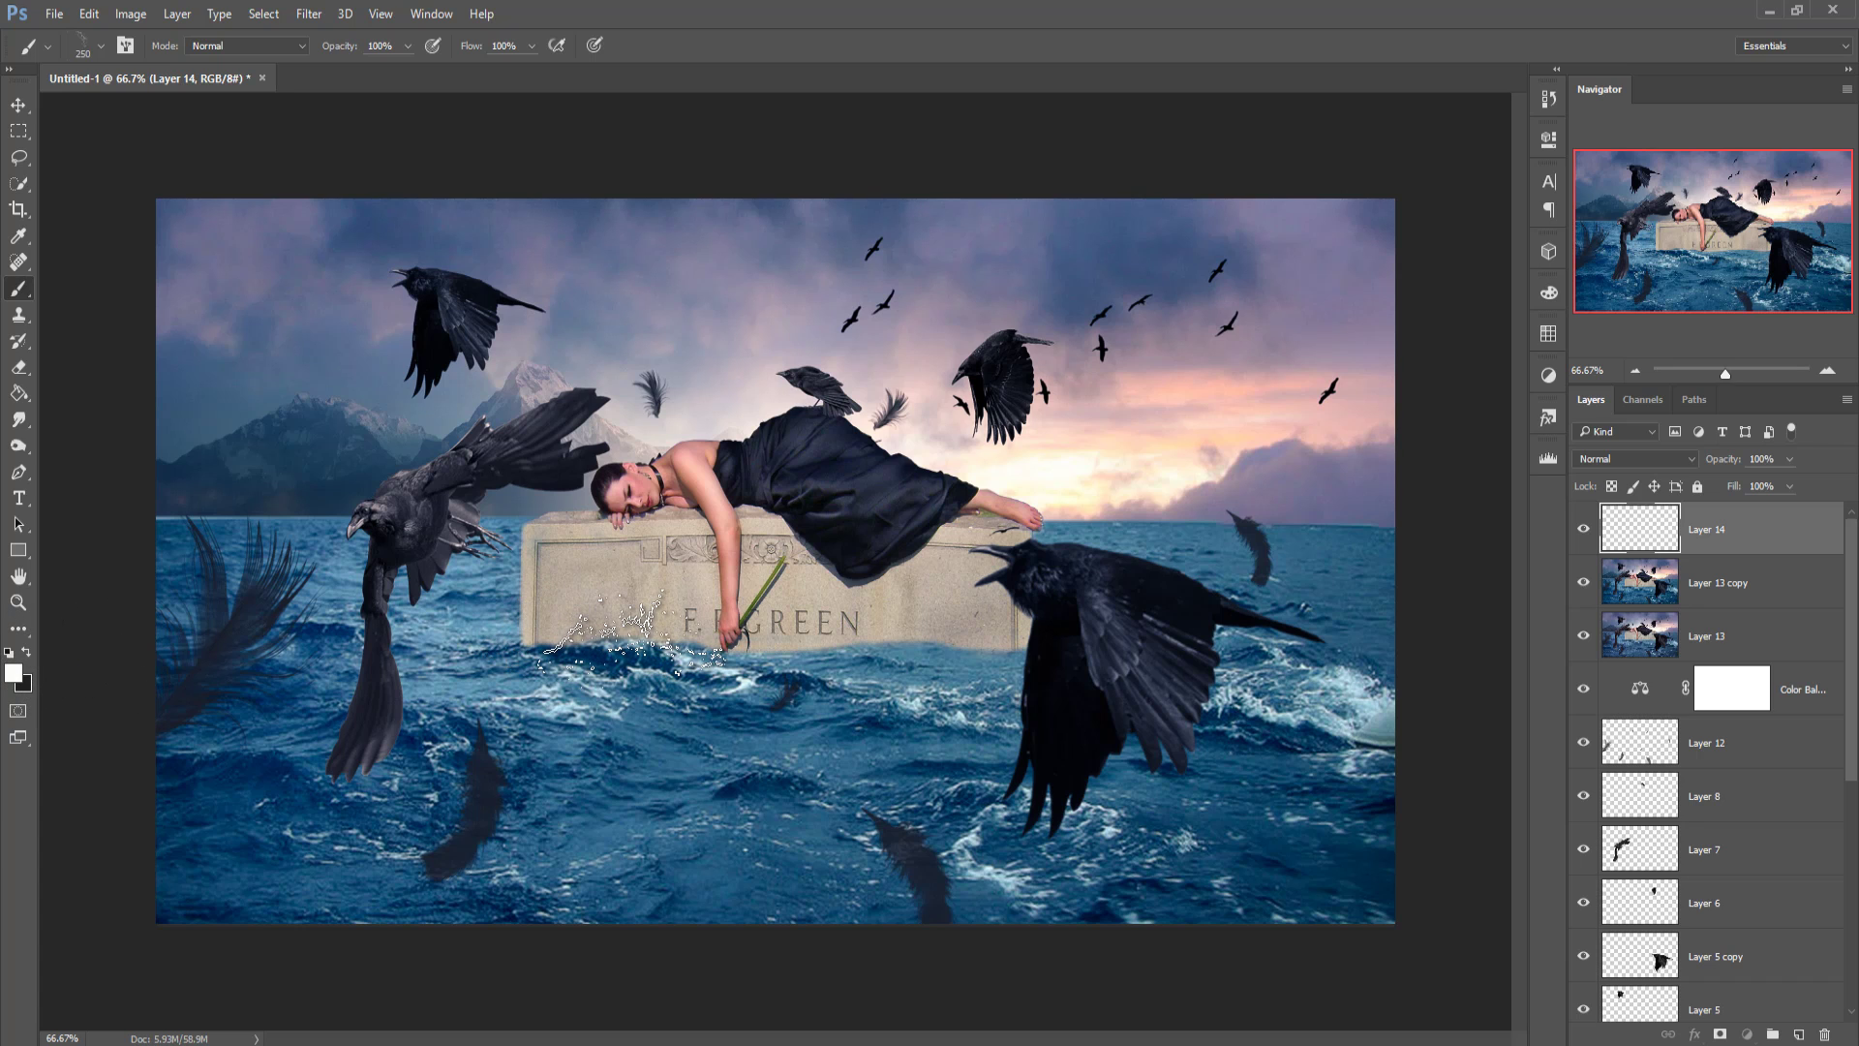
left_click(631, 632)
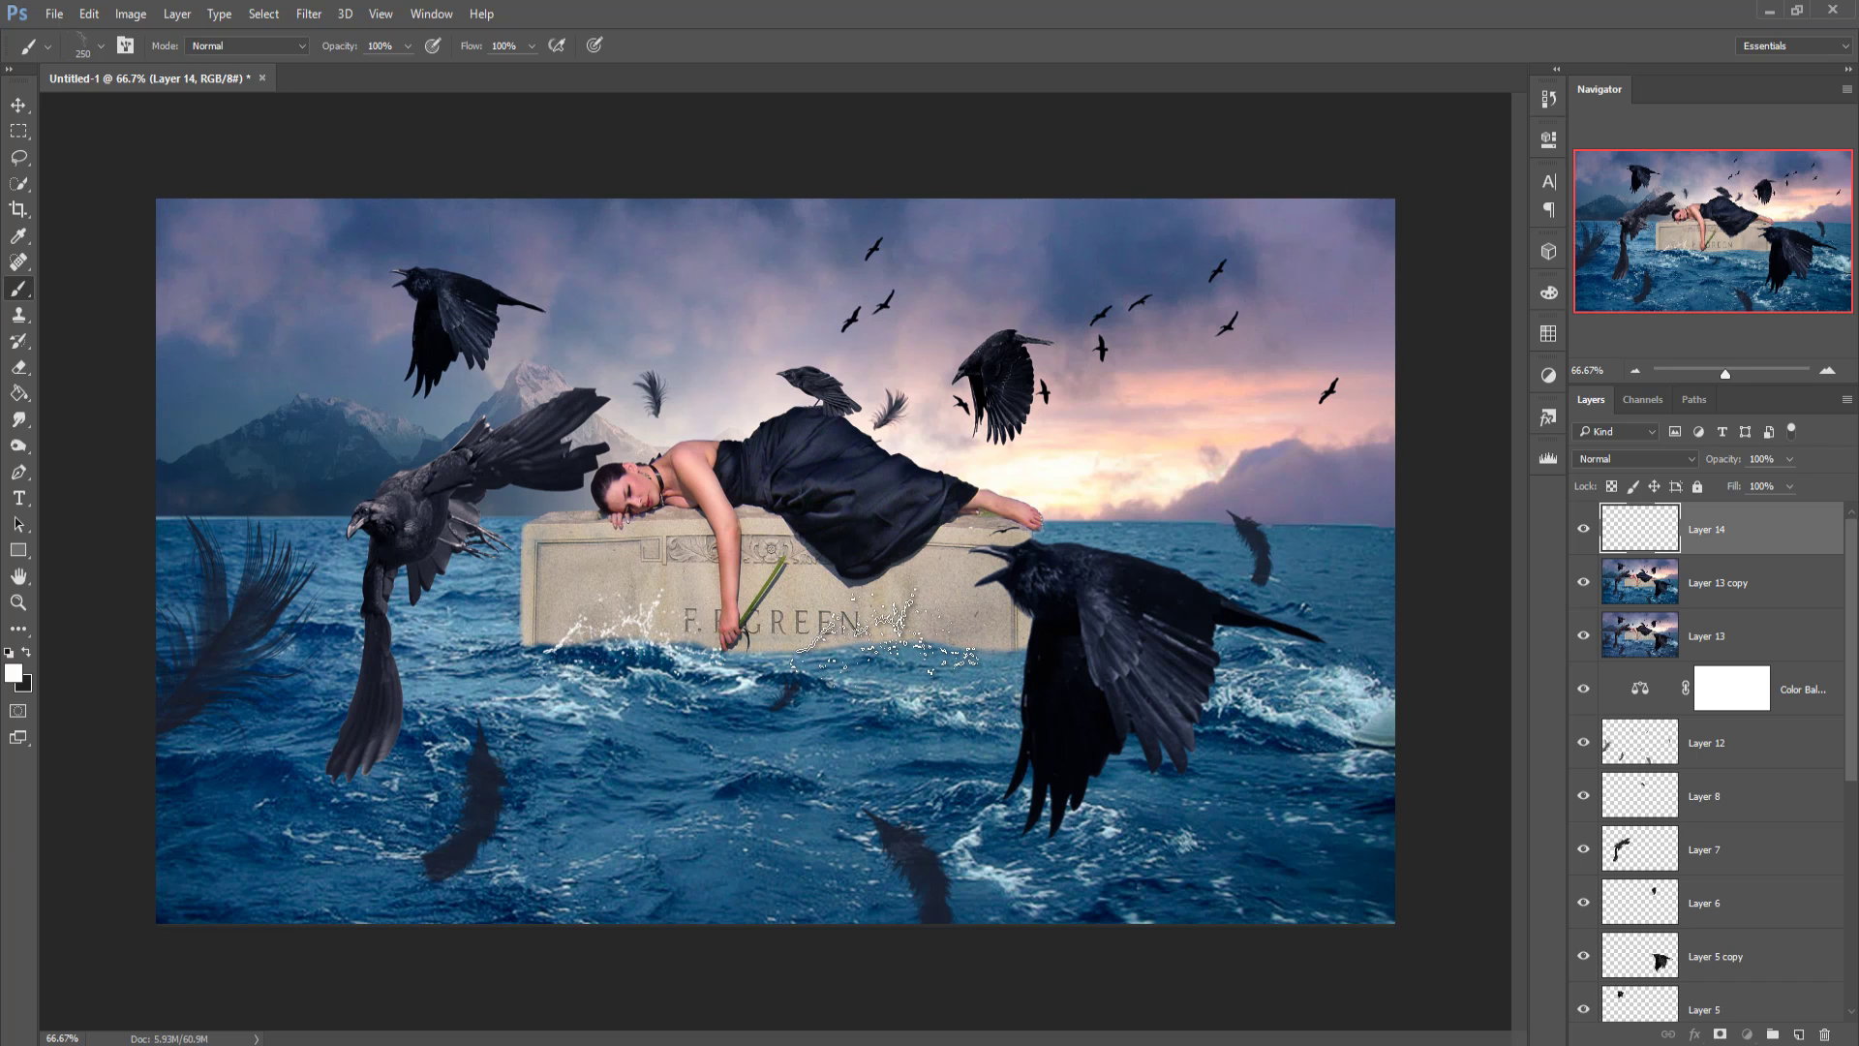
left_click(889, 630)
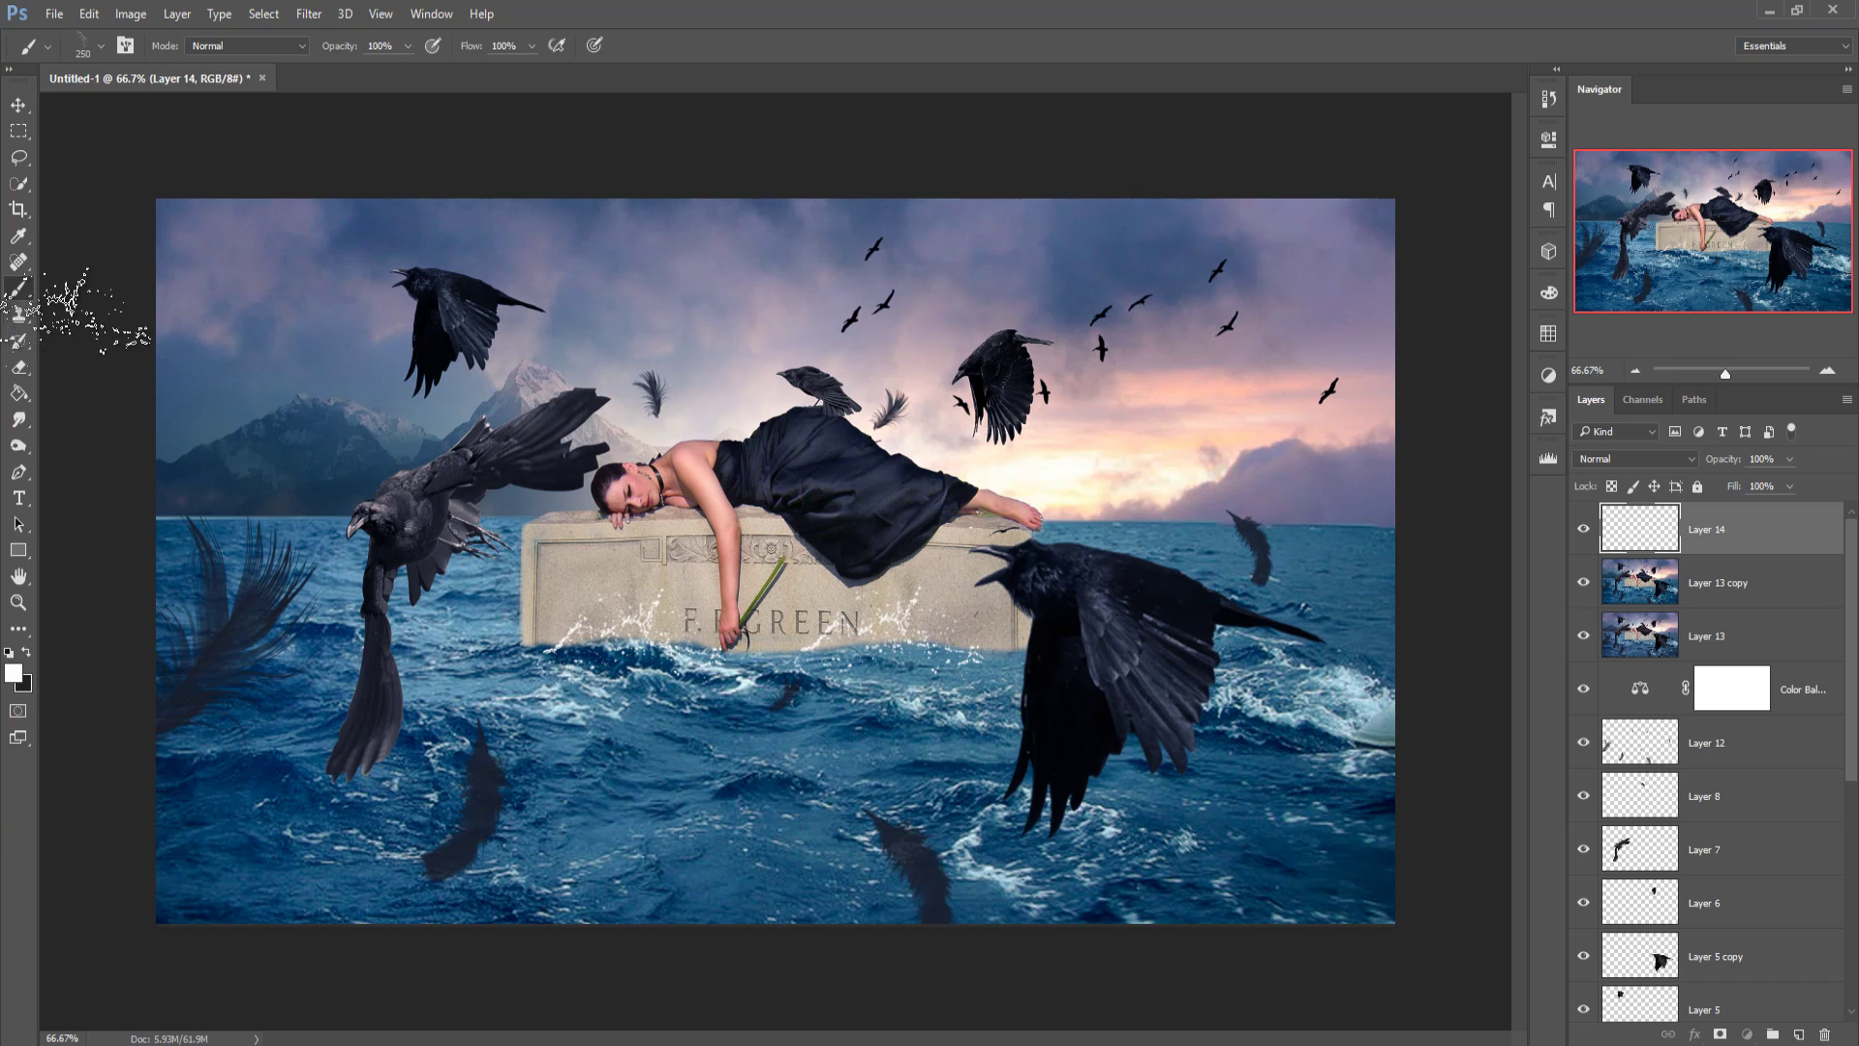
key("bracketleft")
key("bracketleft")
key("bracketleft")
key("bracketleft")
key("bracketleft")
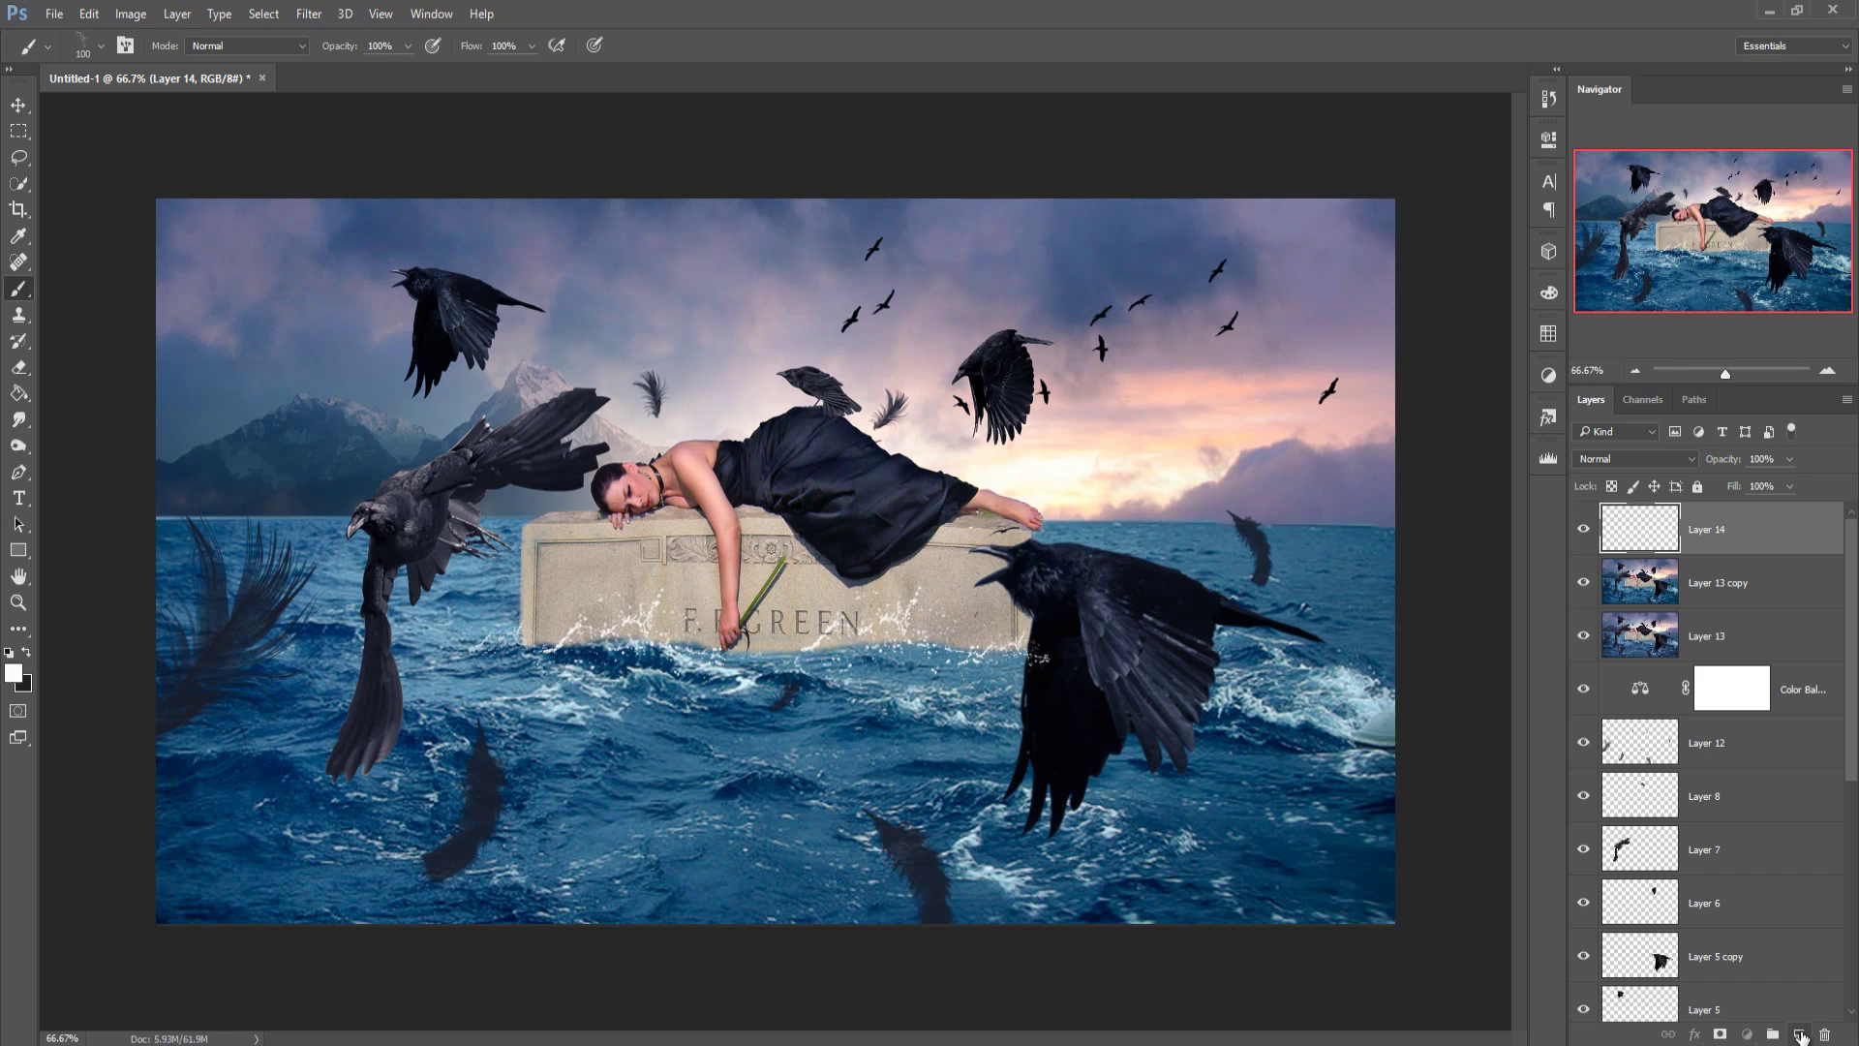
Step: Add a mask to Layer 14 and paint out the spray over the large crow with a soft round brush
left_click(1720, 1034)
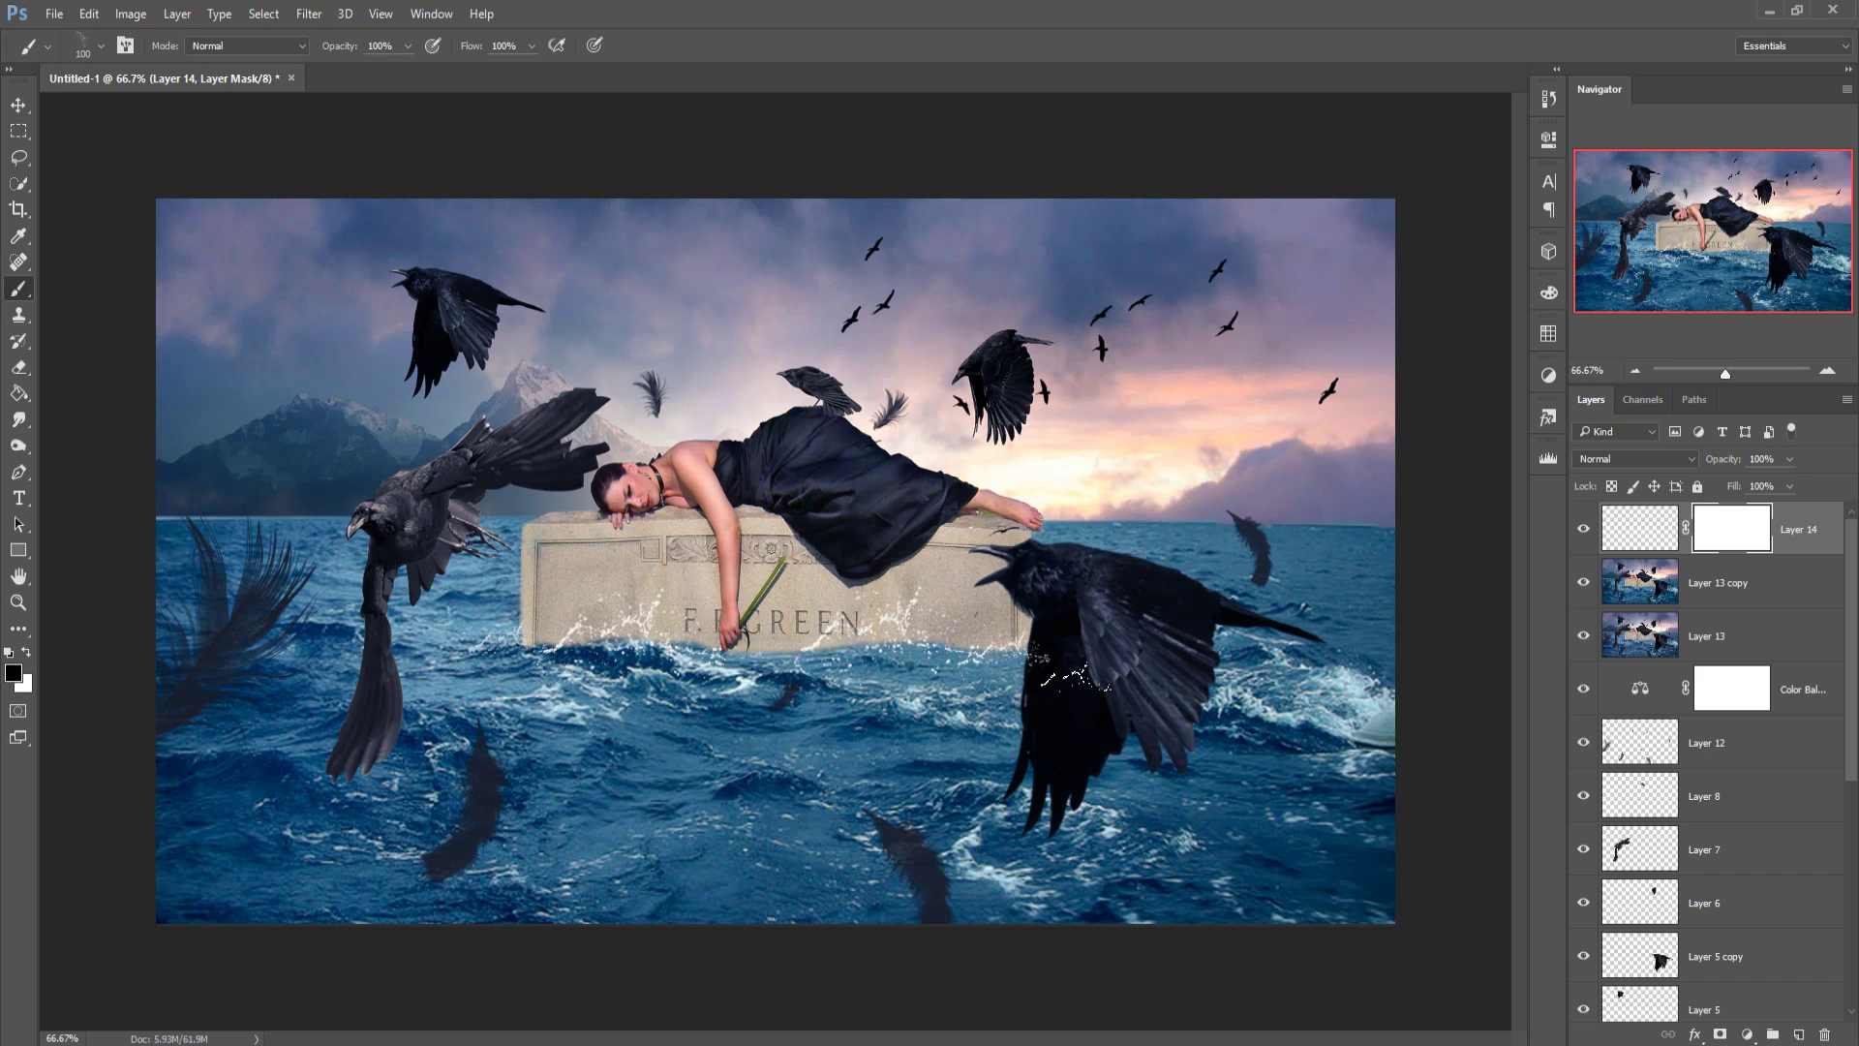
mouse_move(1069, 674)
left_mouse_down()
mouse_move(1069, 643)
mouse_move(1067, 662)
left_mouse_up()
left_click(101, 46)
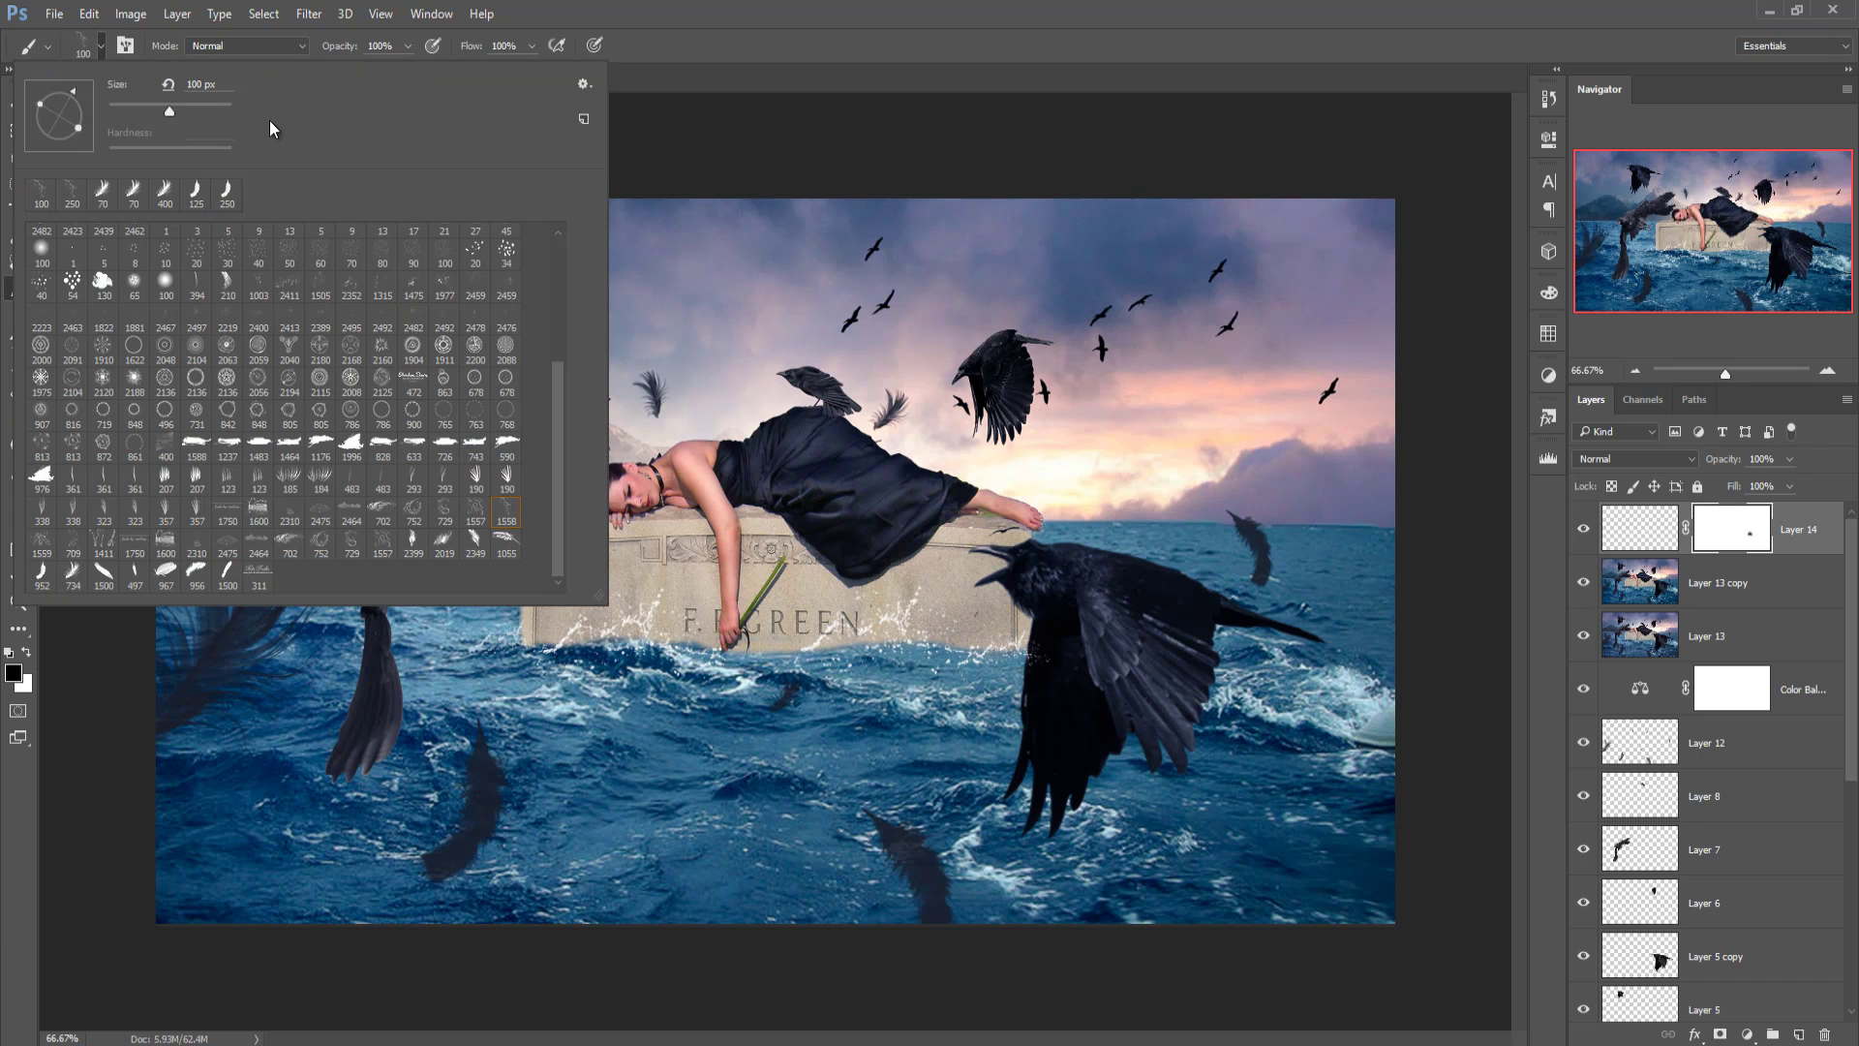
left_click(166, 280)
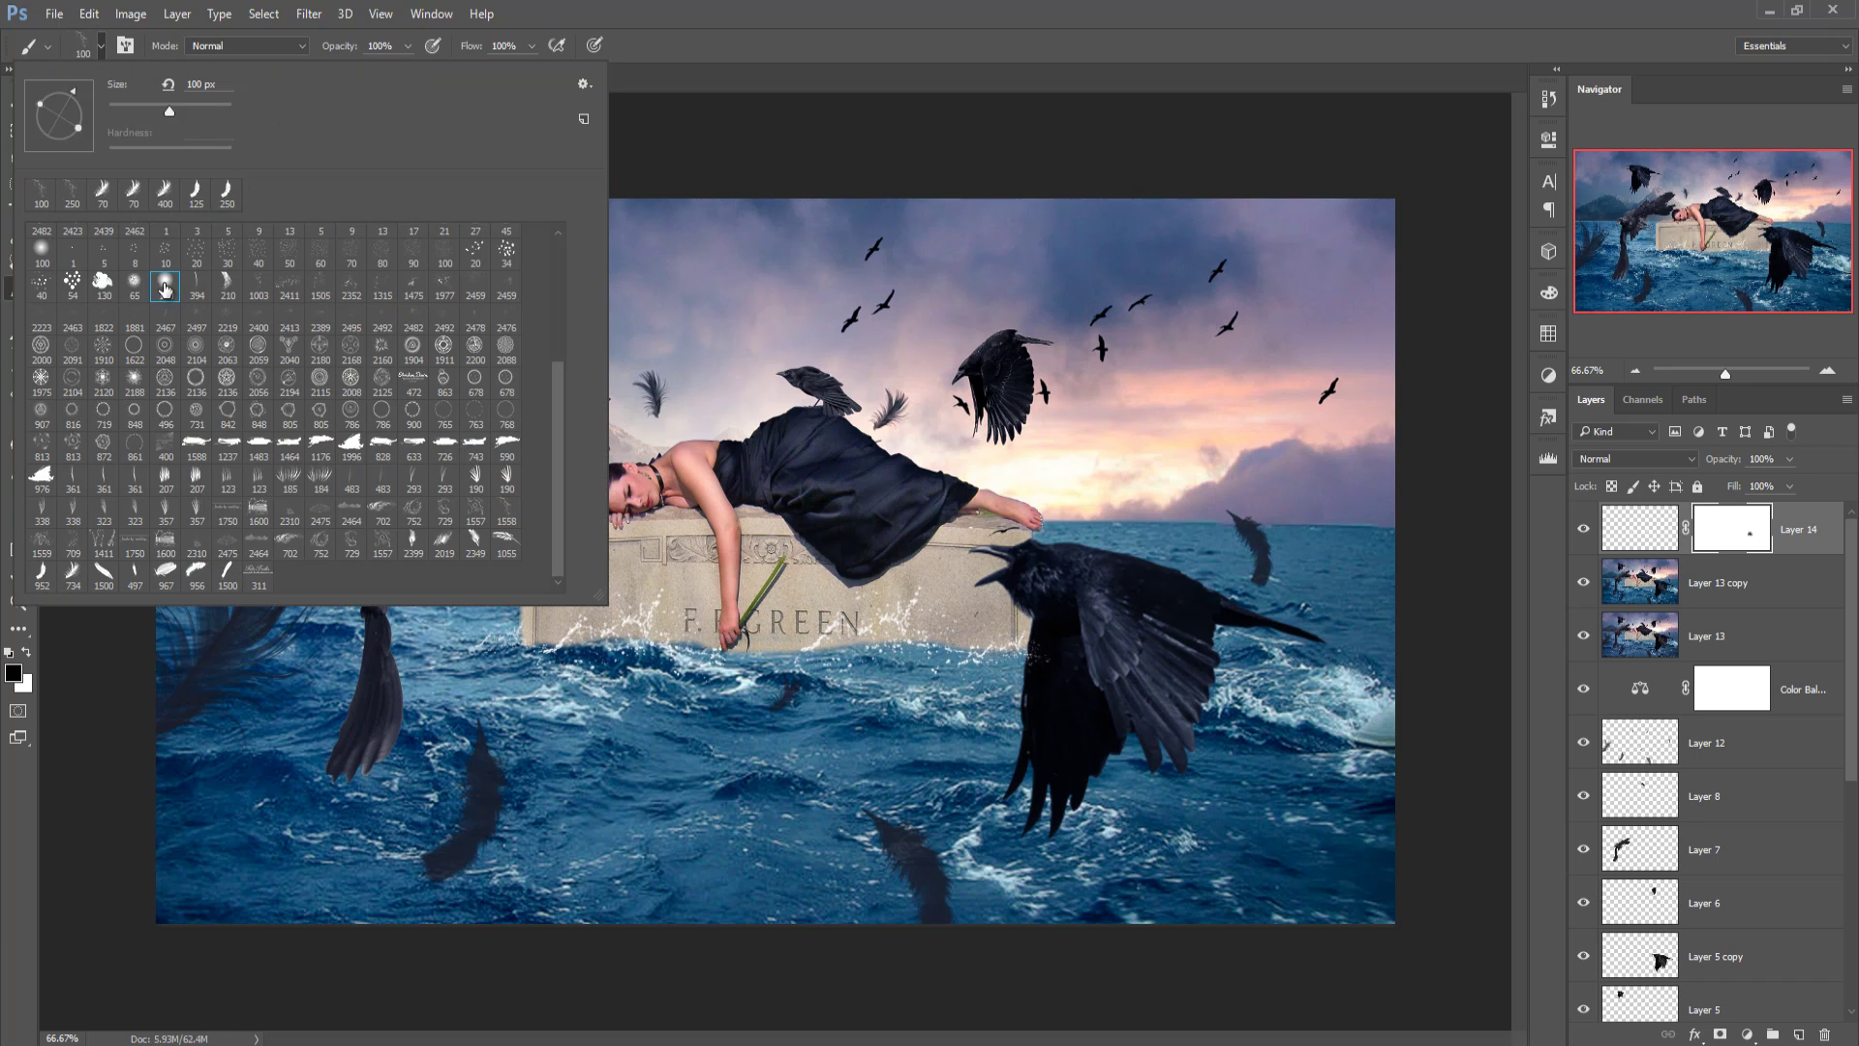
left_click(1060, 650)
mouse_move(1054, 652)
left_mouse_down()
mouse_move(1060, 698)
mouse_move(1059, 625)
left_mouse_up()
Step: Reduce the brush to 50 px and retarget Layer 14's pixels with the Move tool
key("bracketleft")
key("bracketleft")
key("bracketleft")
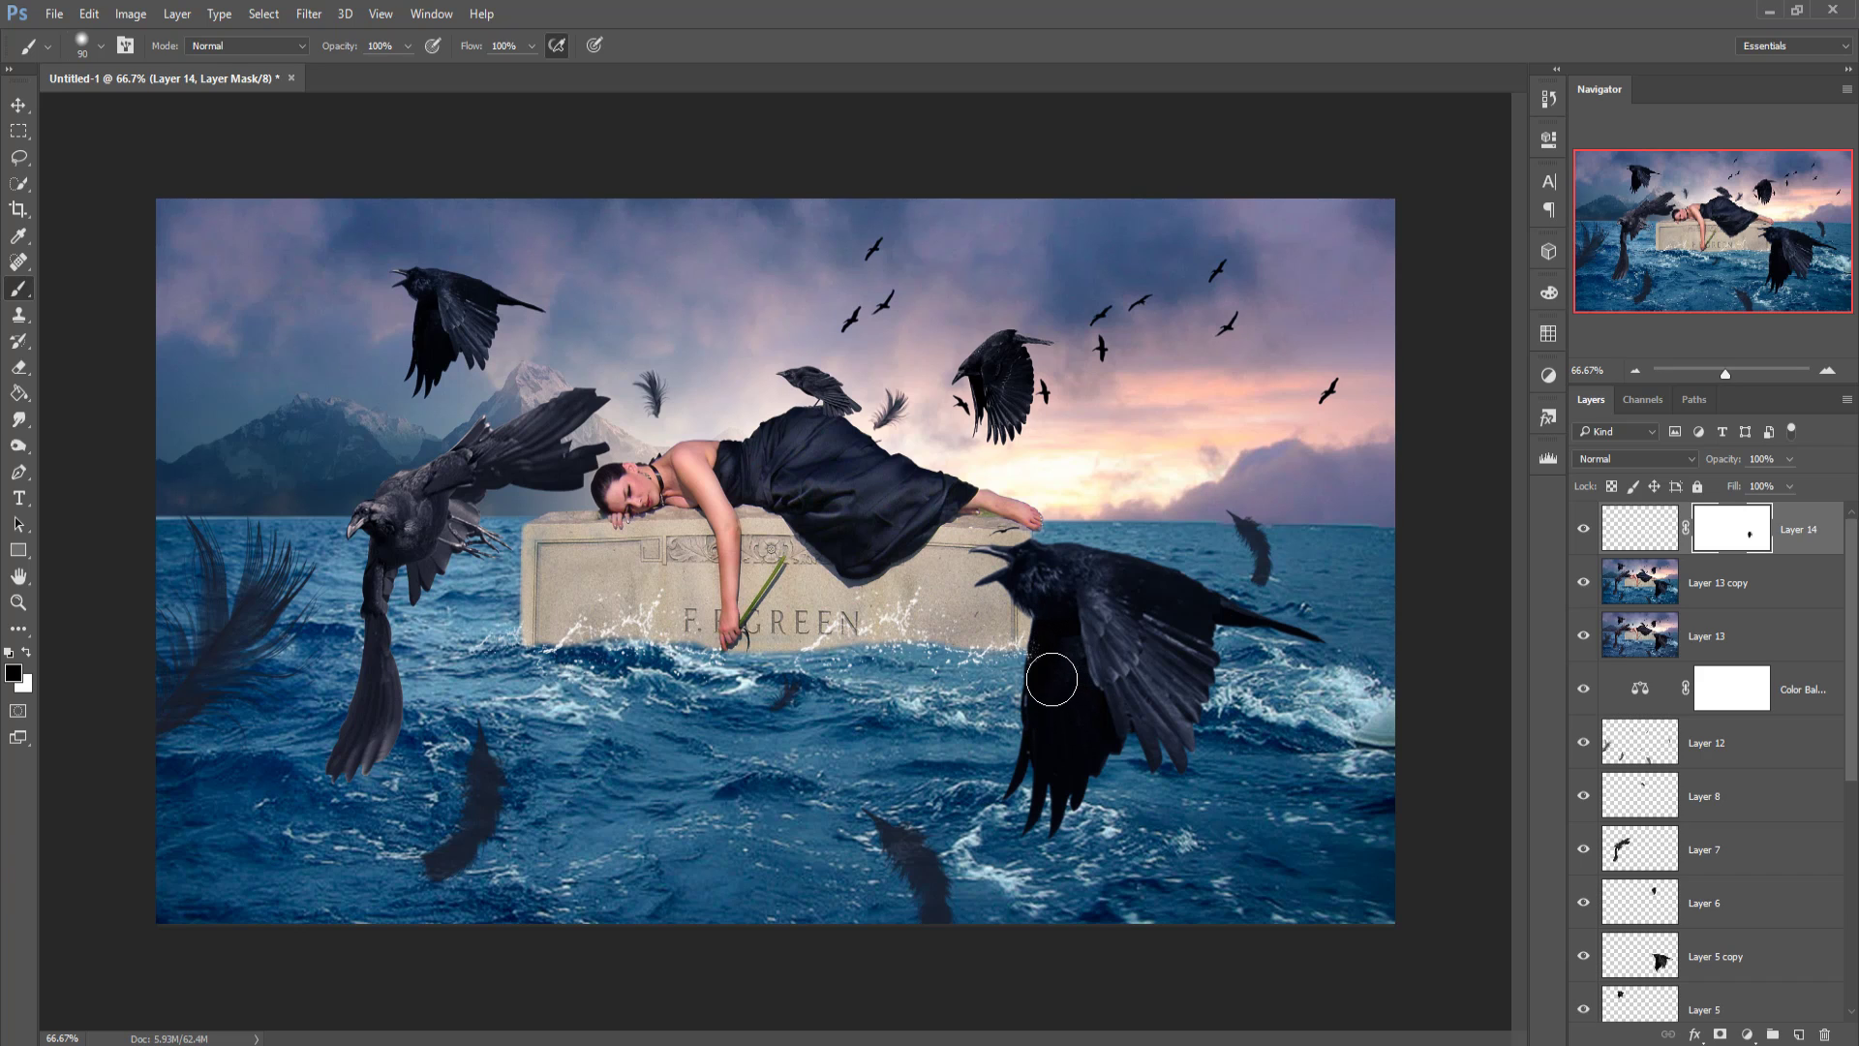
key("bracketleft")
key("bracketleft")
left_click(18, 104)
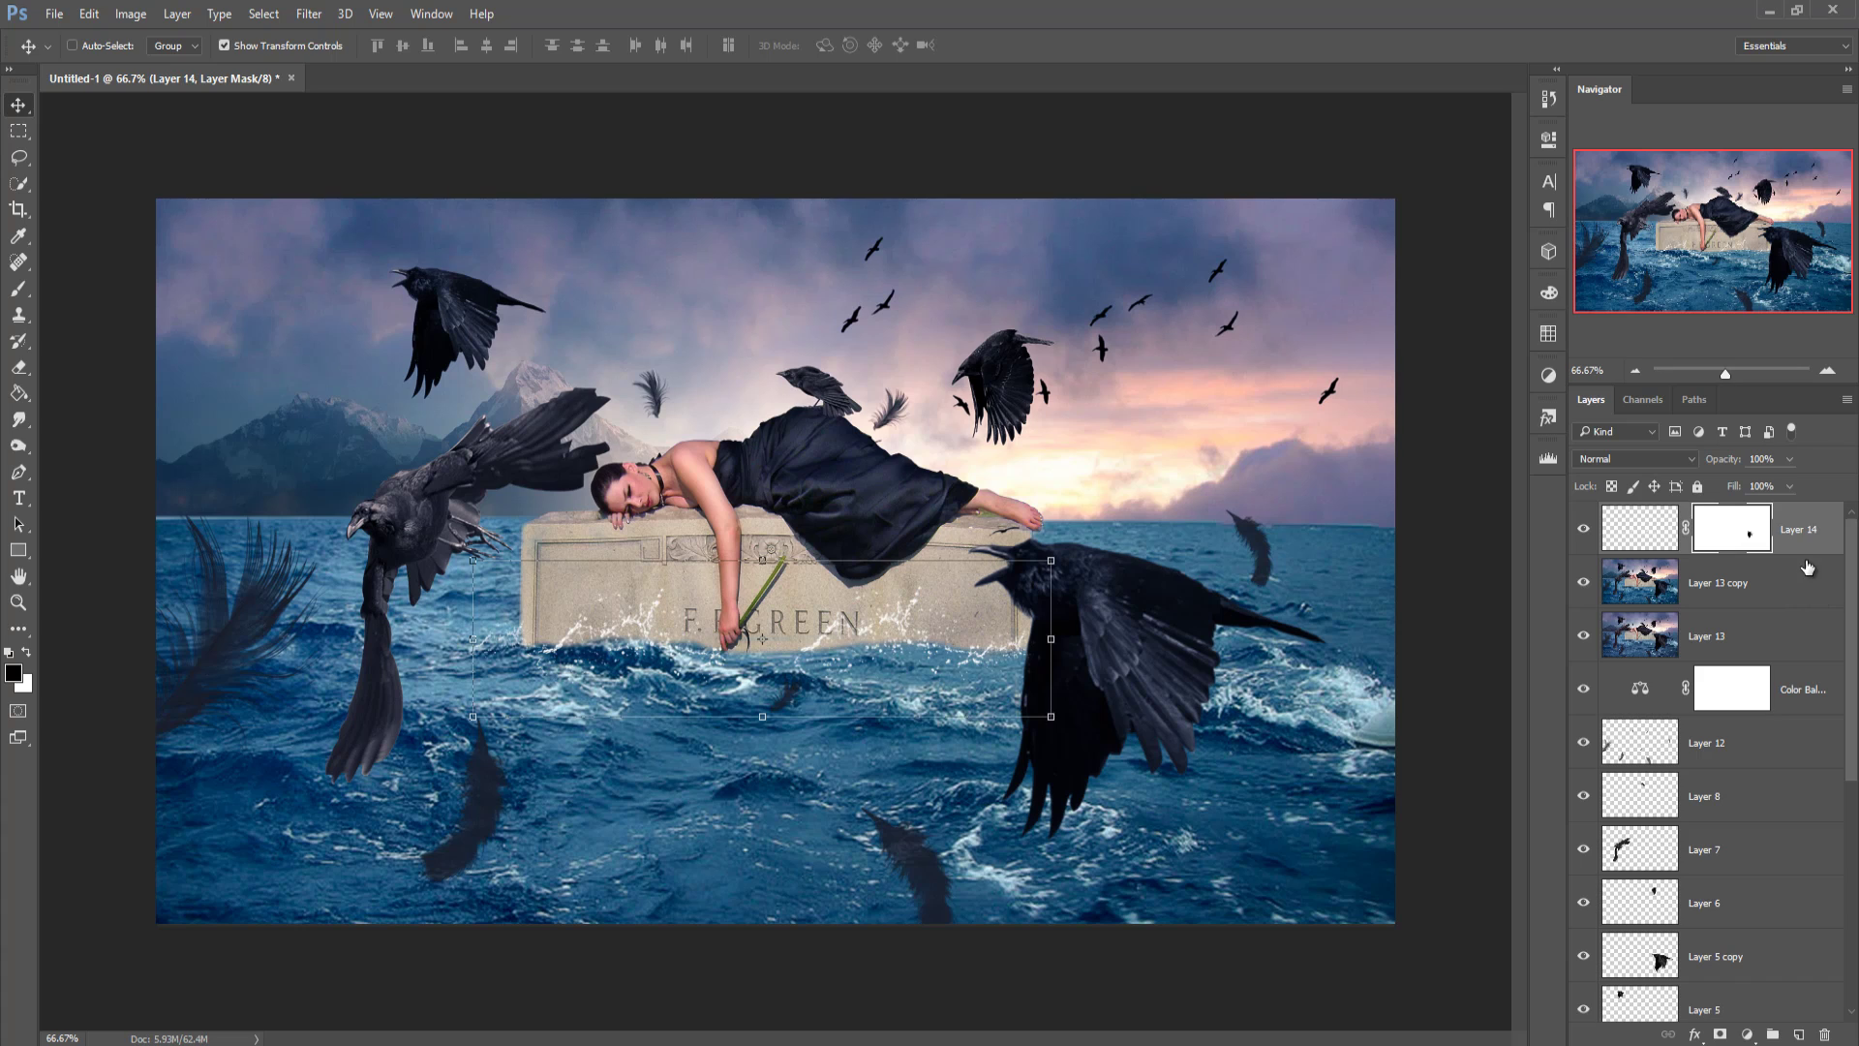
key("ctrl+2")
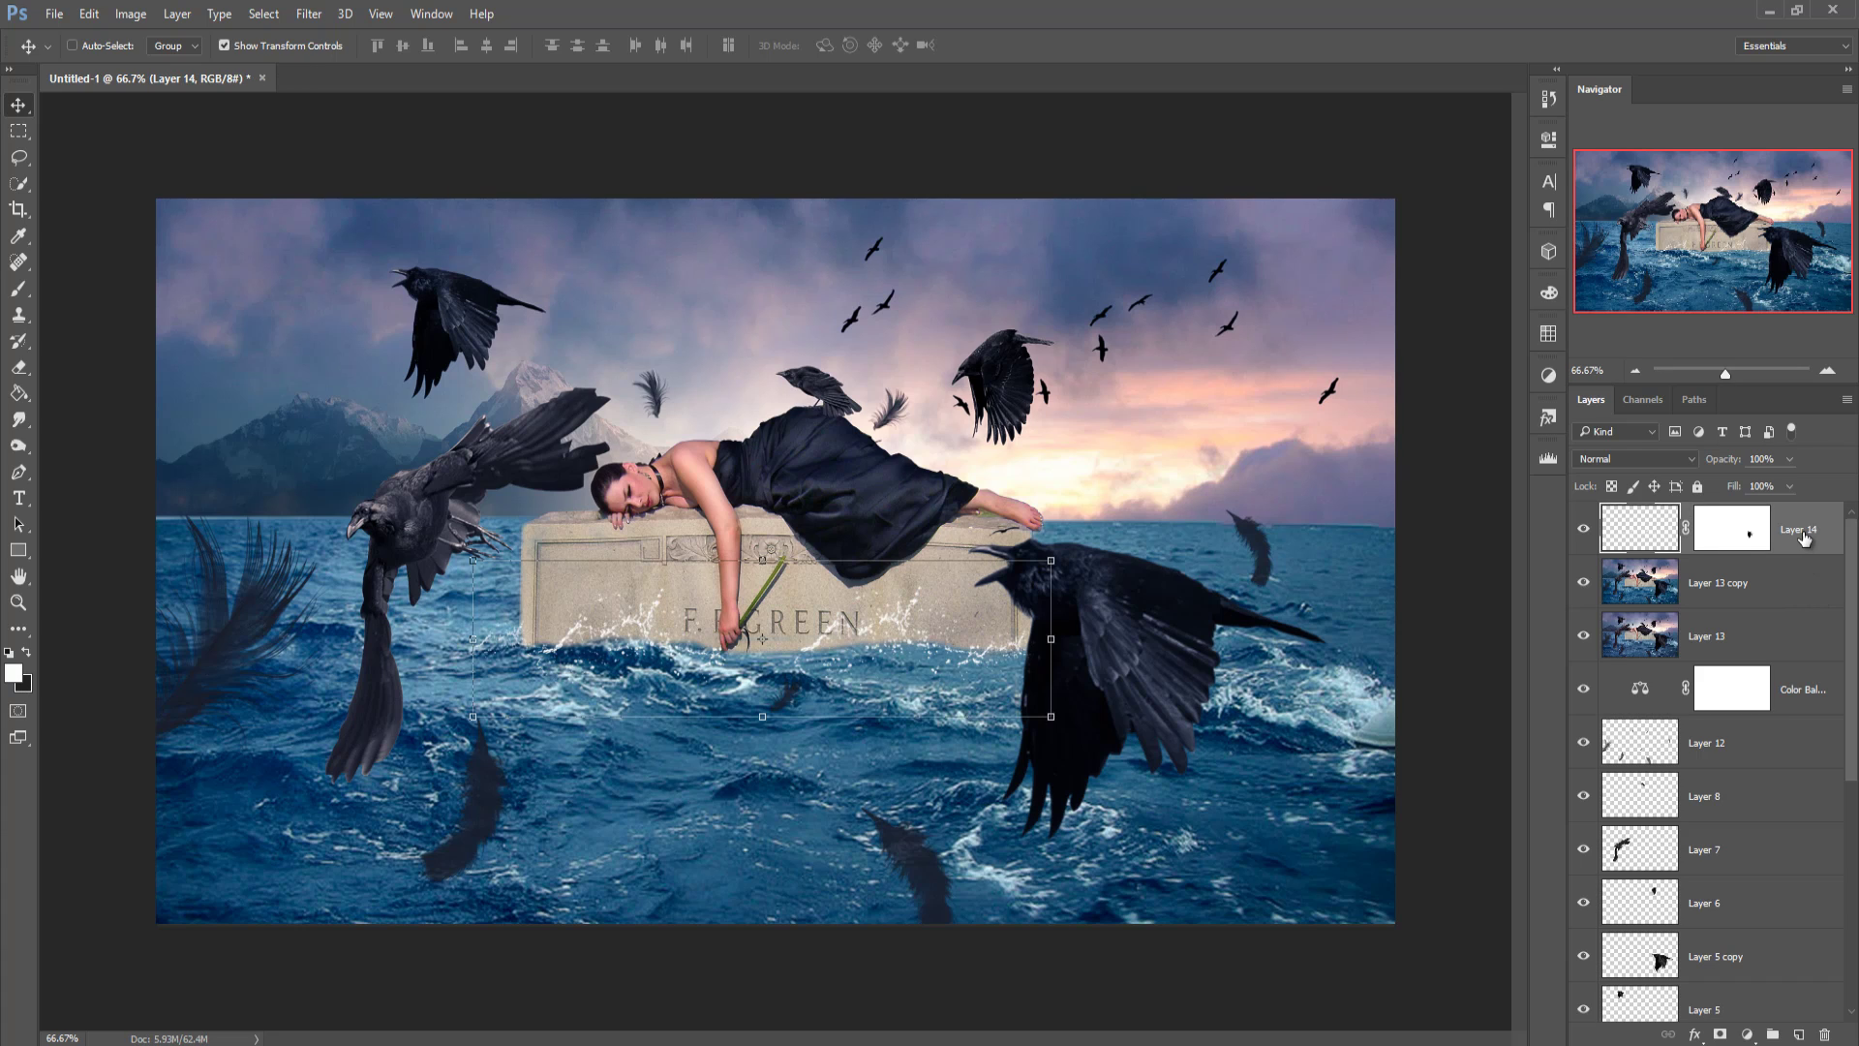
key("ctrl")
Step: Stamp all visible layers into a new top layer, Layer 15
key("ctrl+shift+alt+e")
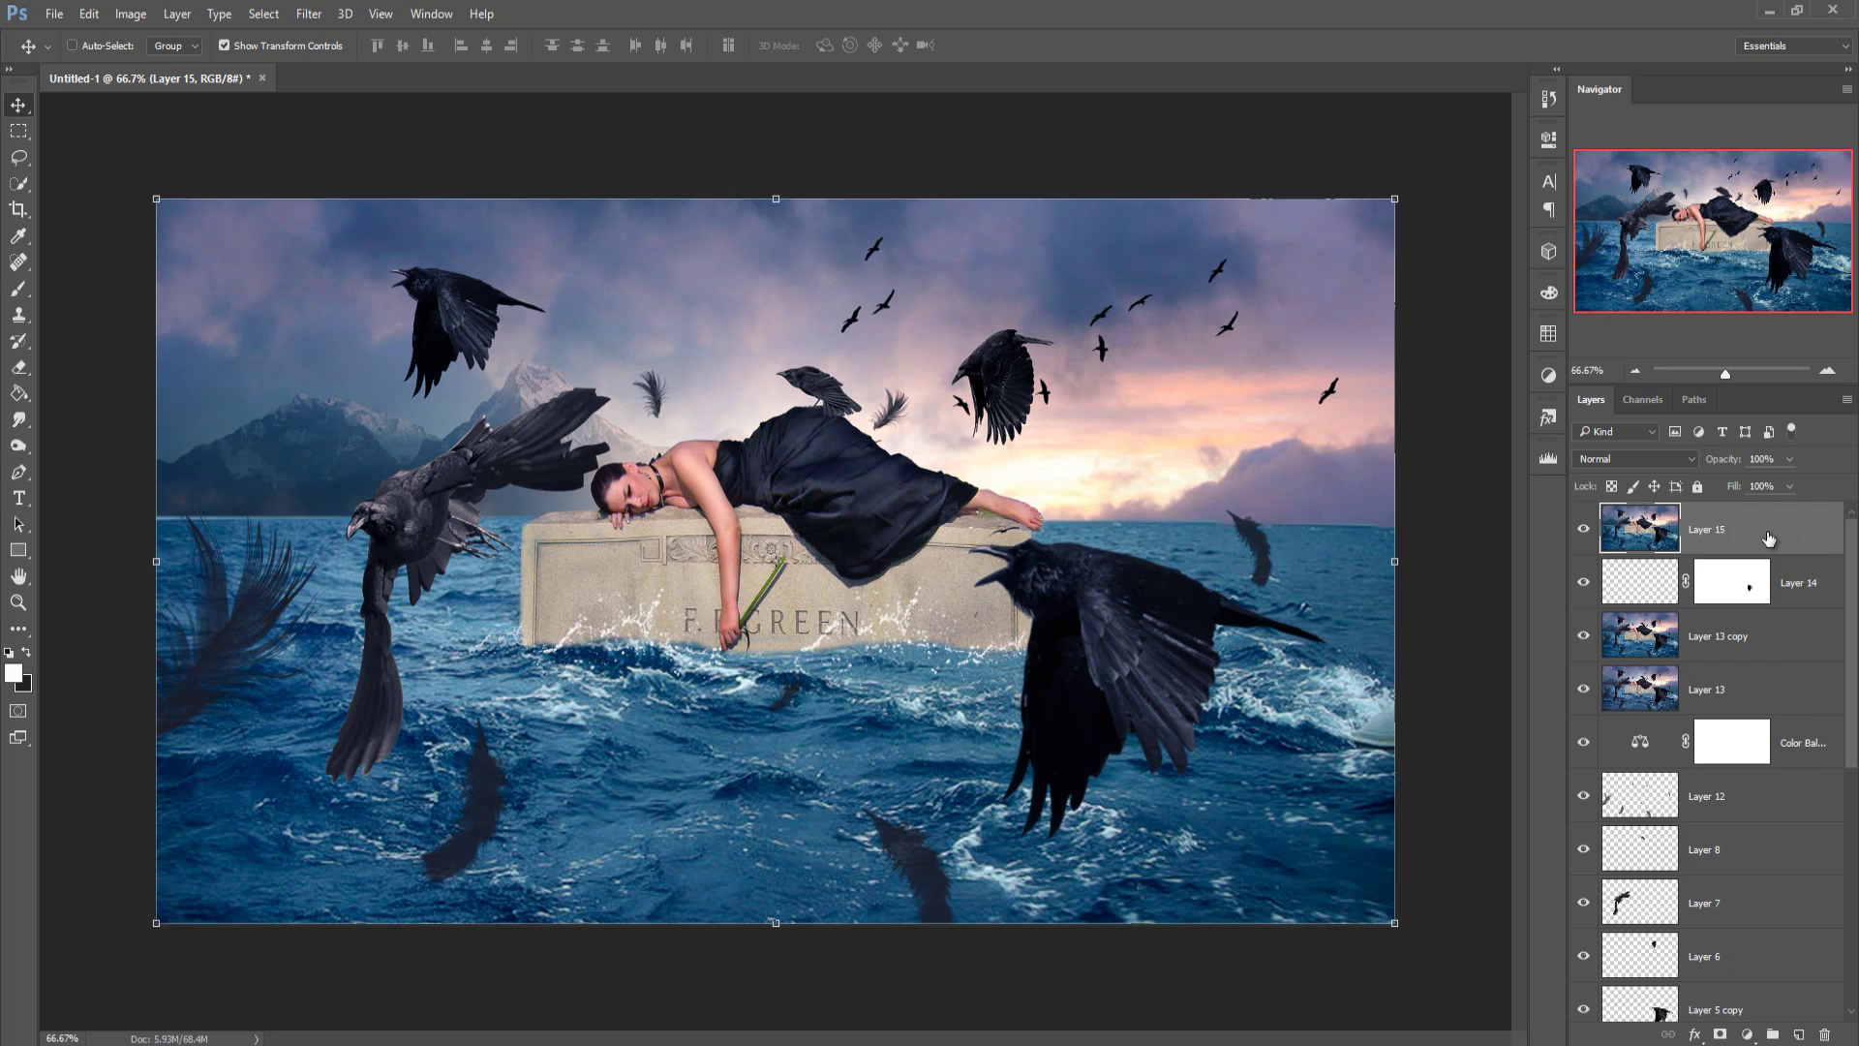
left_click(309, 15)
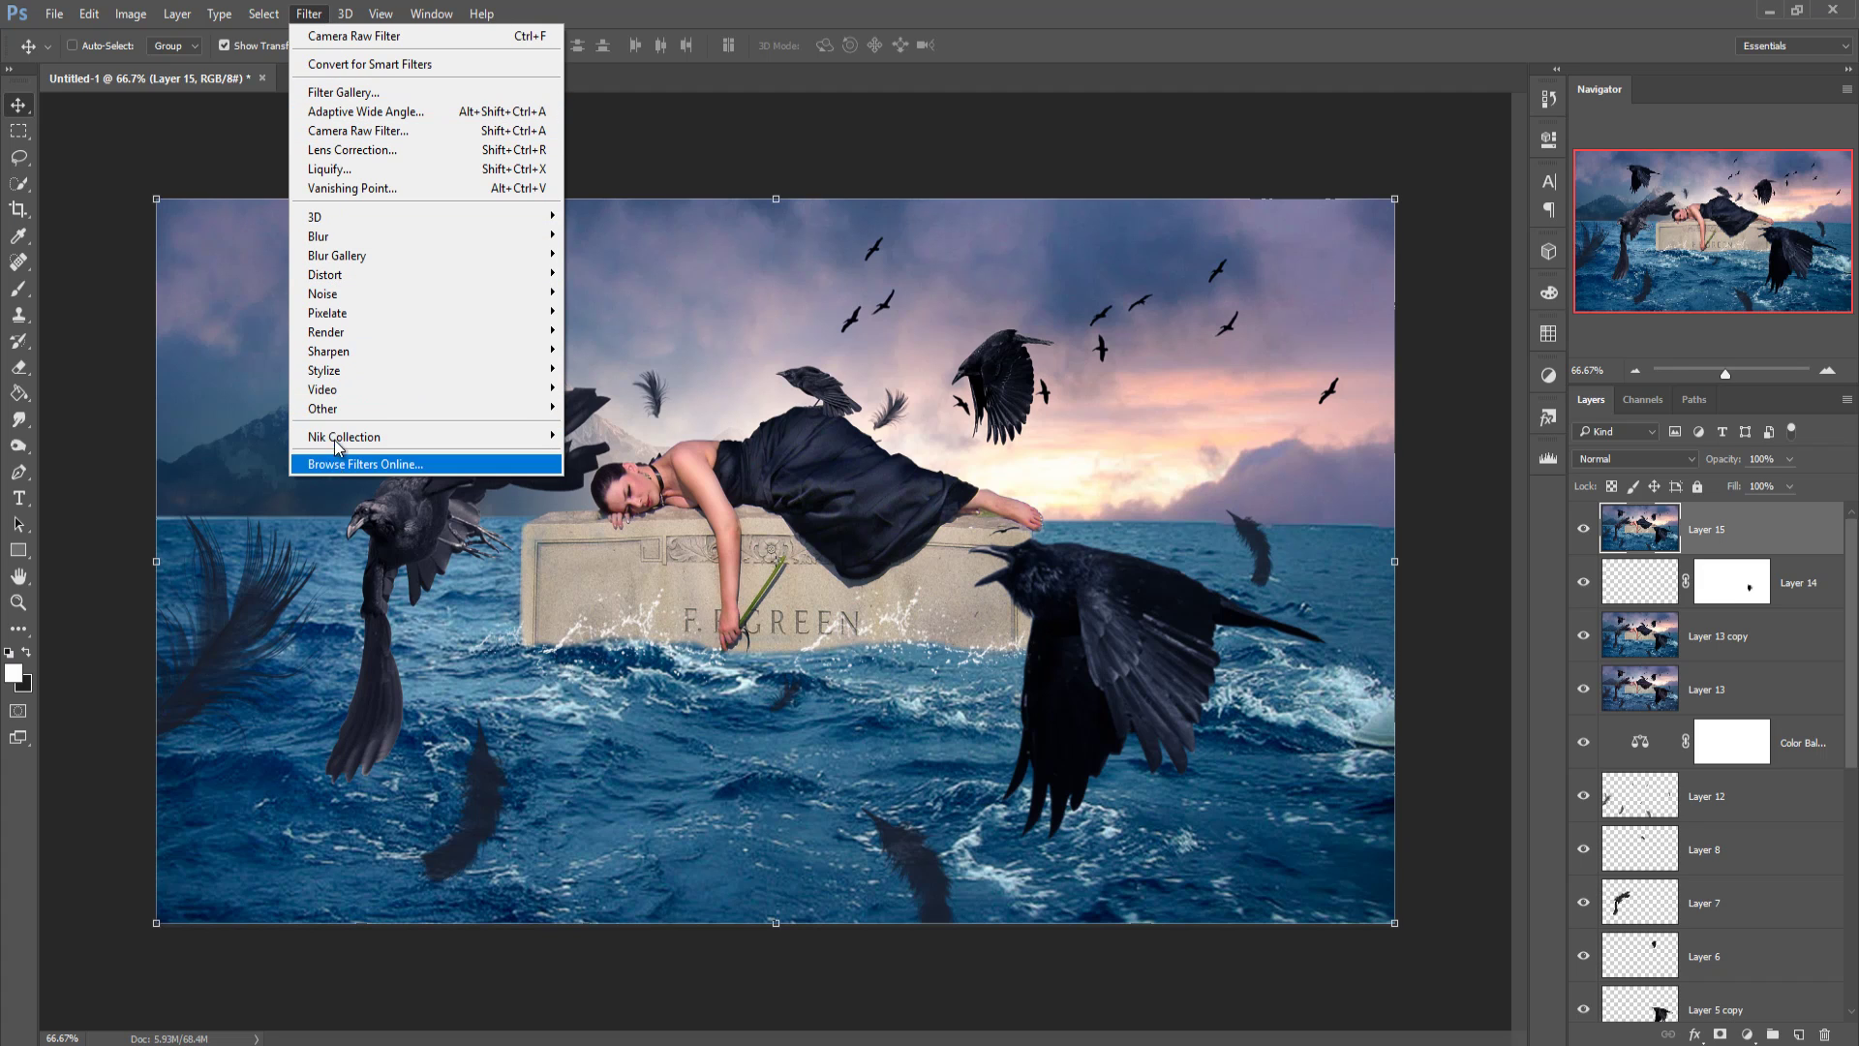
Step: Apply Color Efex Pro 4 Cross Processing using method L02, brighter shadows and strength lowered to about 33%
mouse_move(348, 440)
left_click(689, 455)
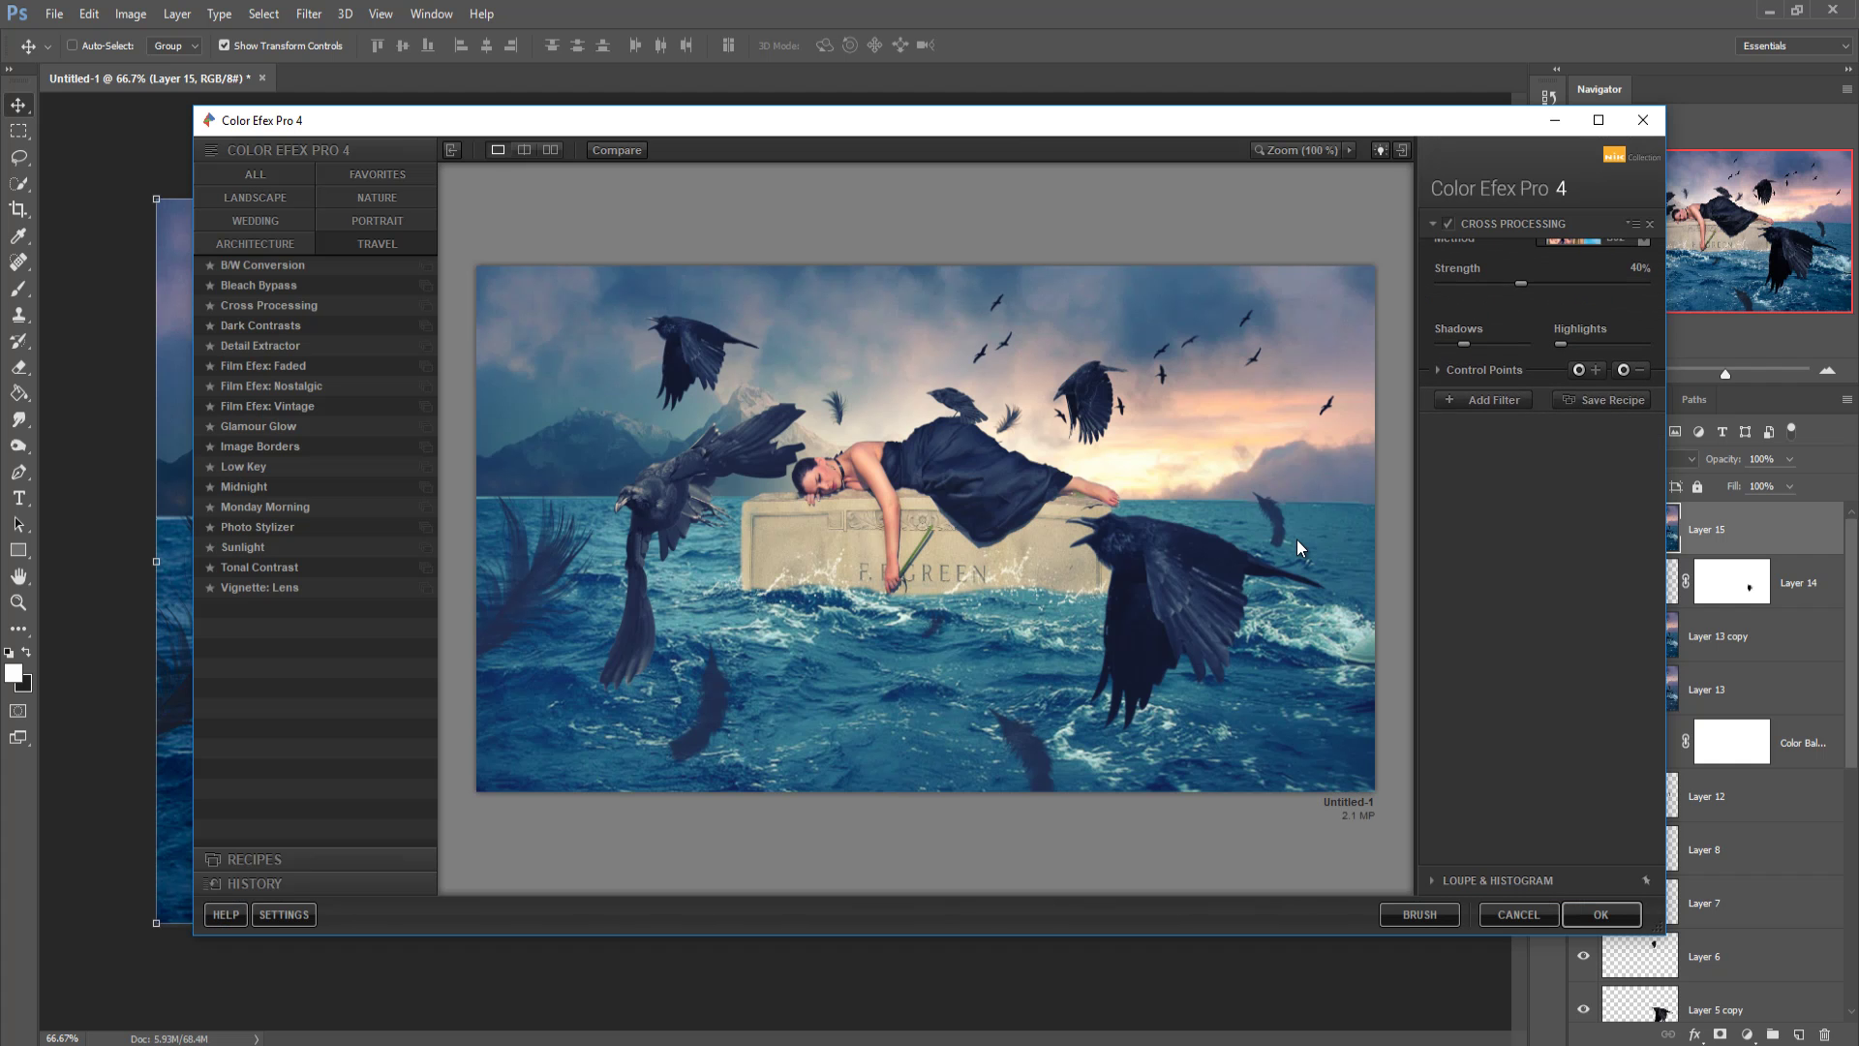
left_click(1646, 270)
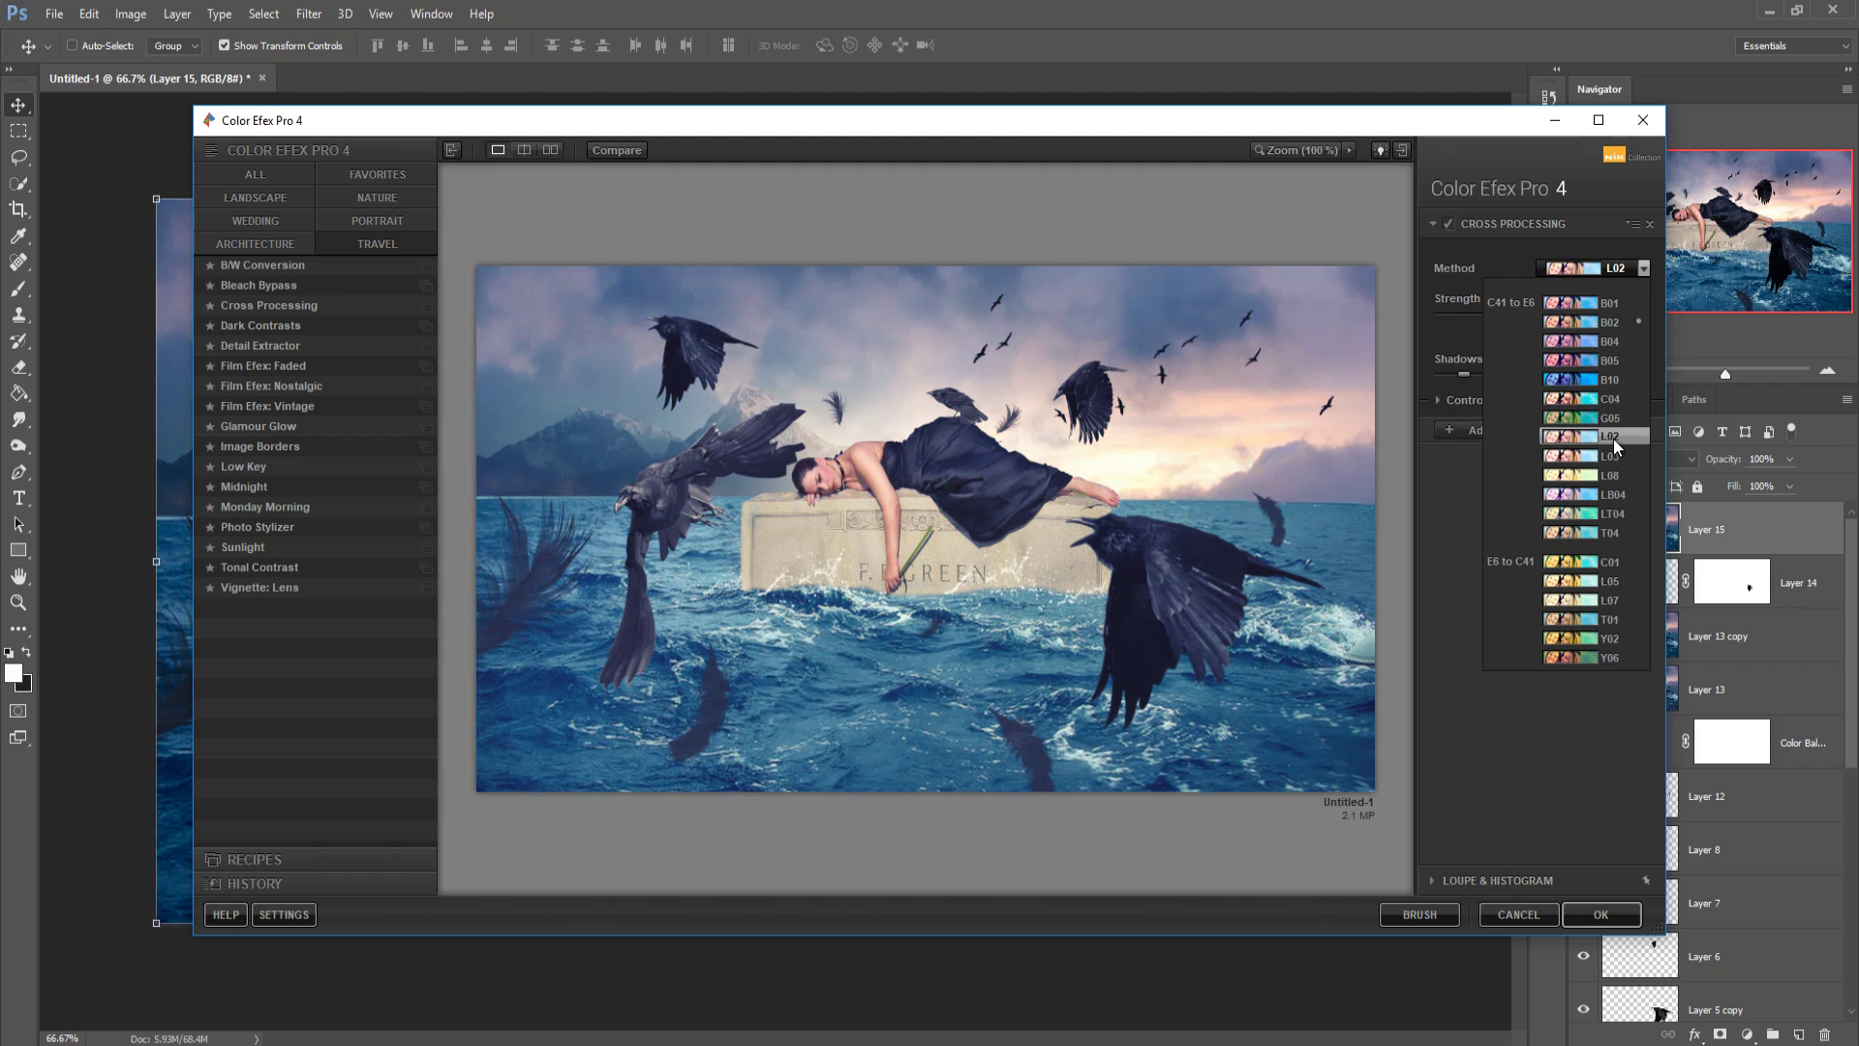
left_click(1612, 438)
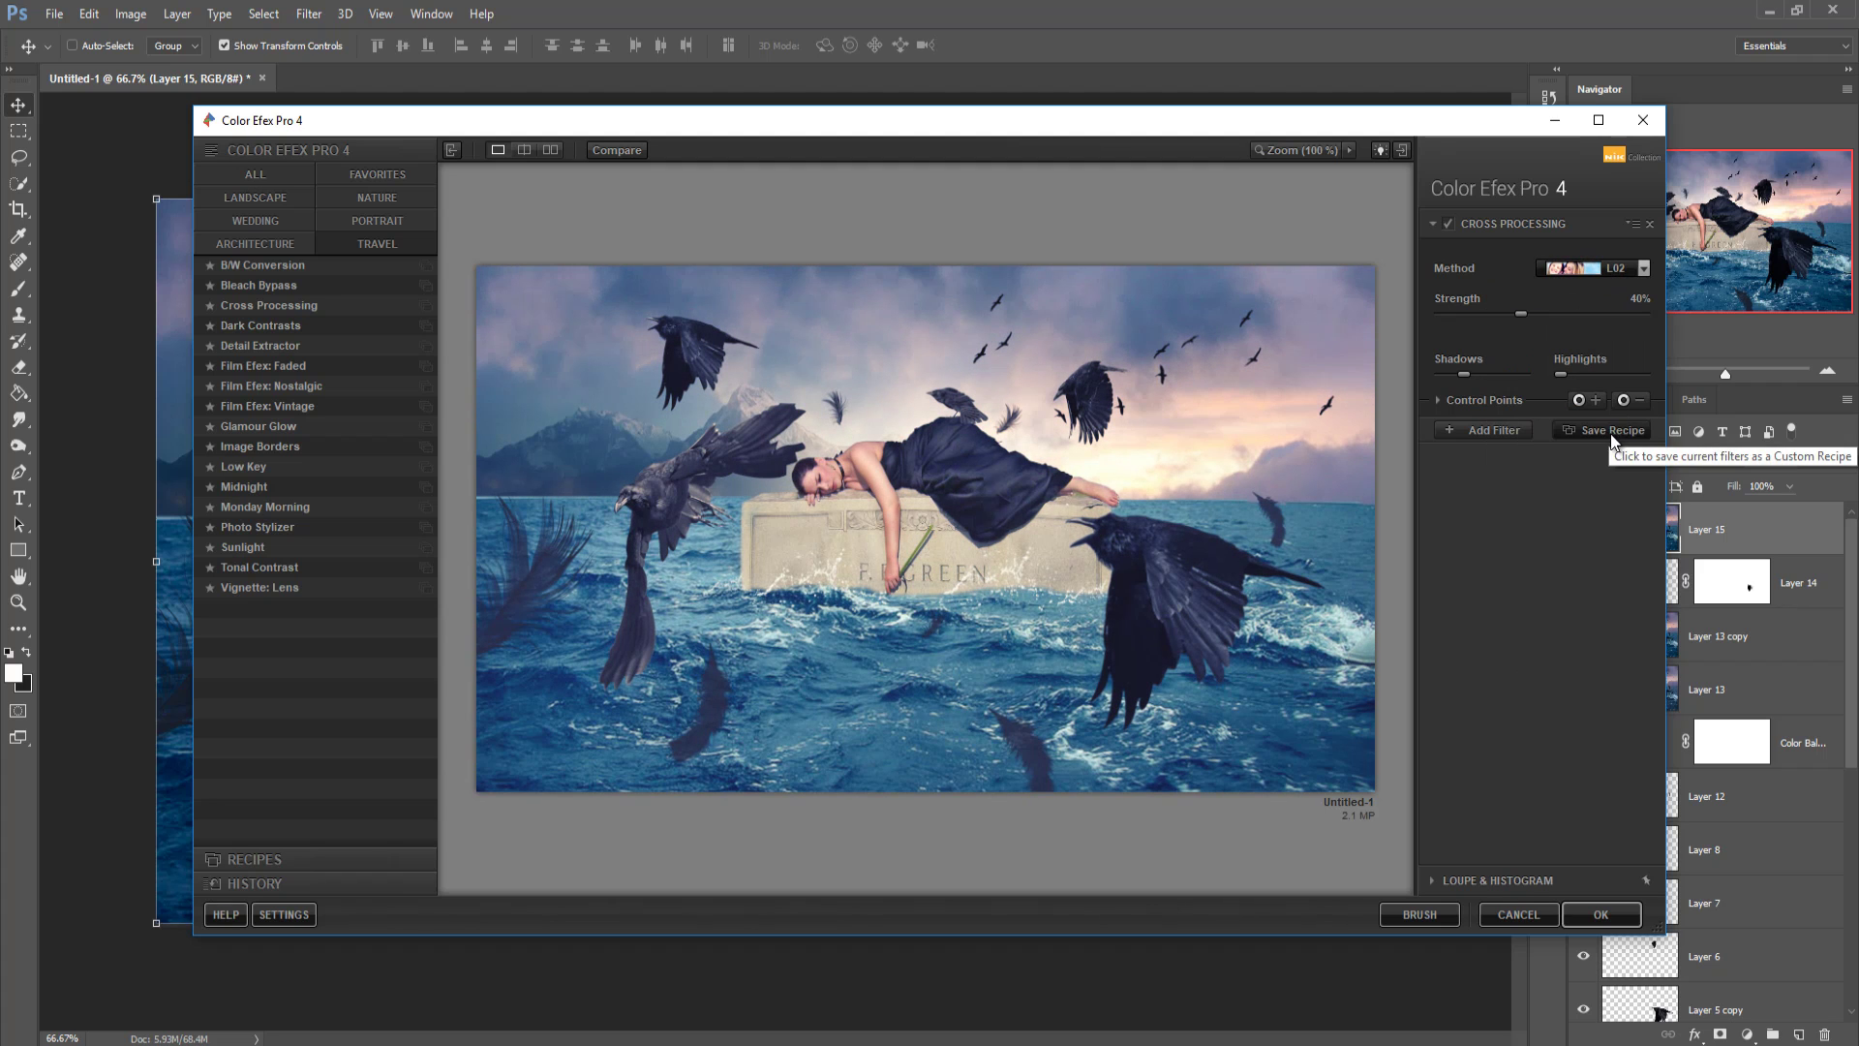
left_click_drag(1462, 373, 1479, 373)
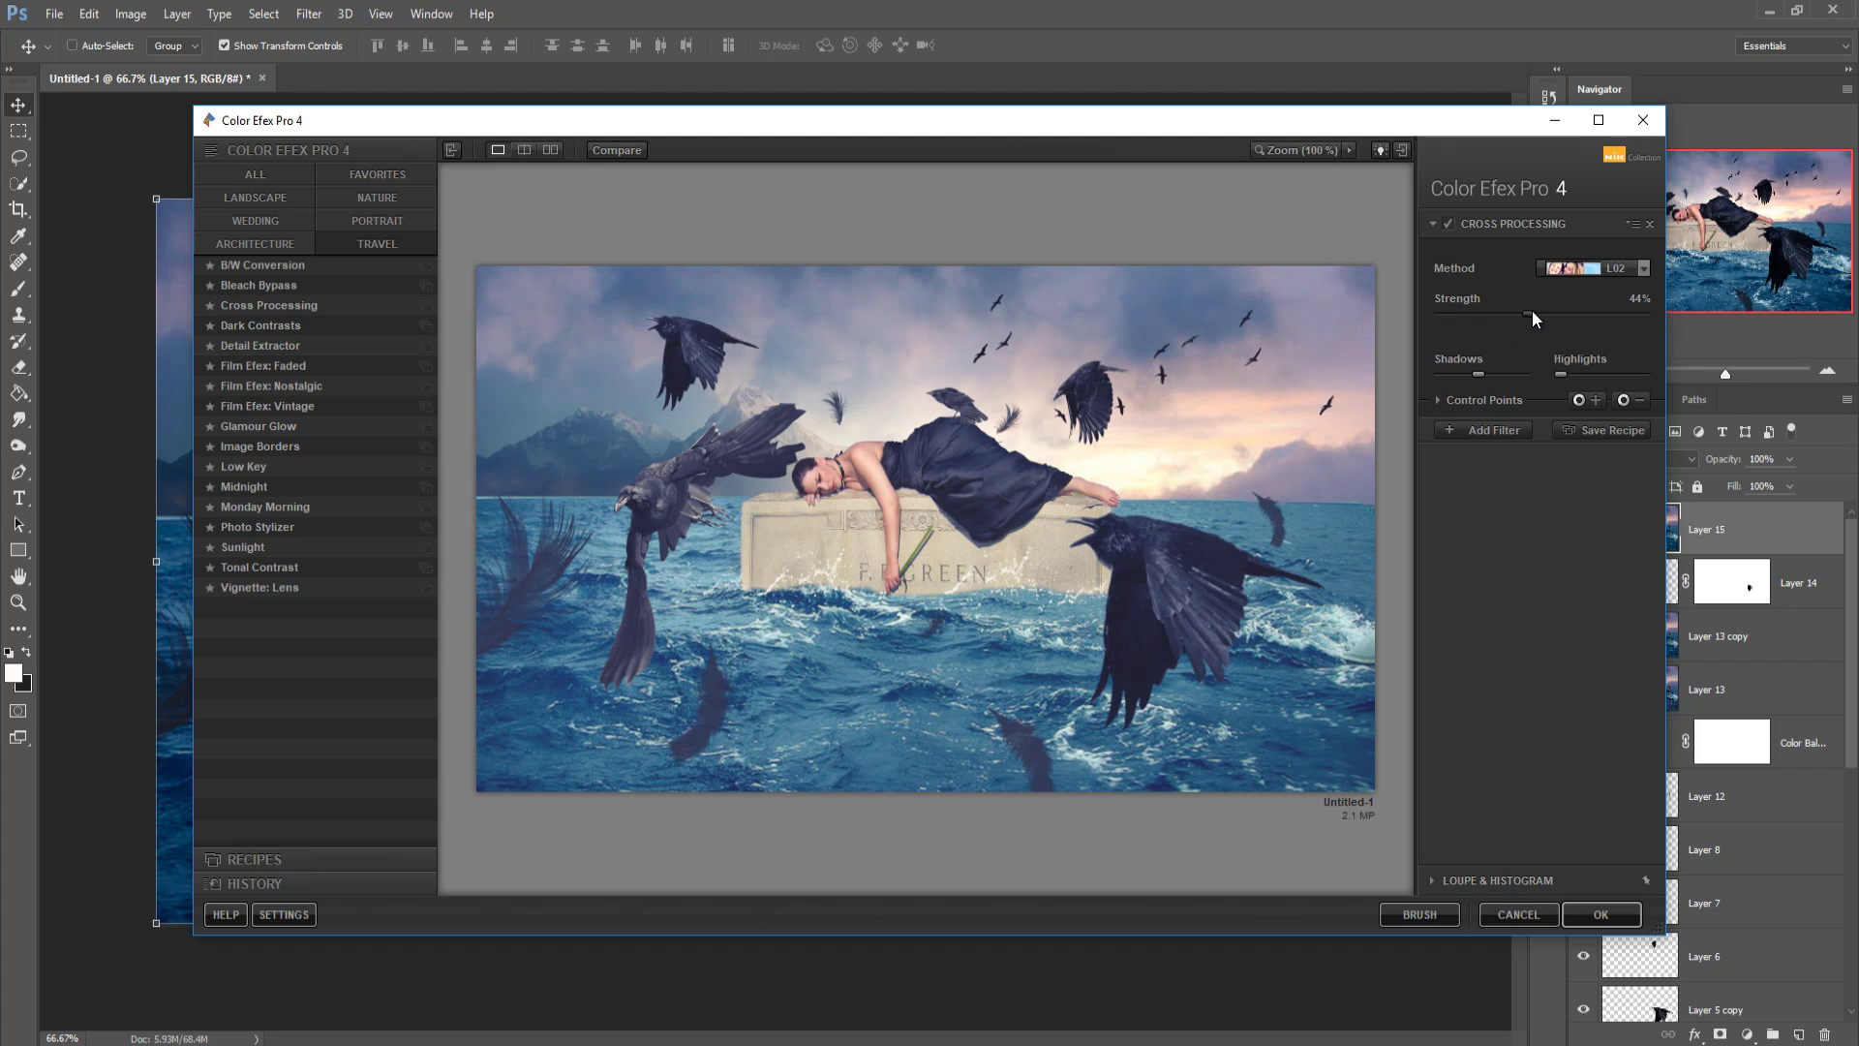
left_click_drag(1548, 309, 1532, 310)
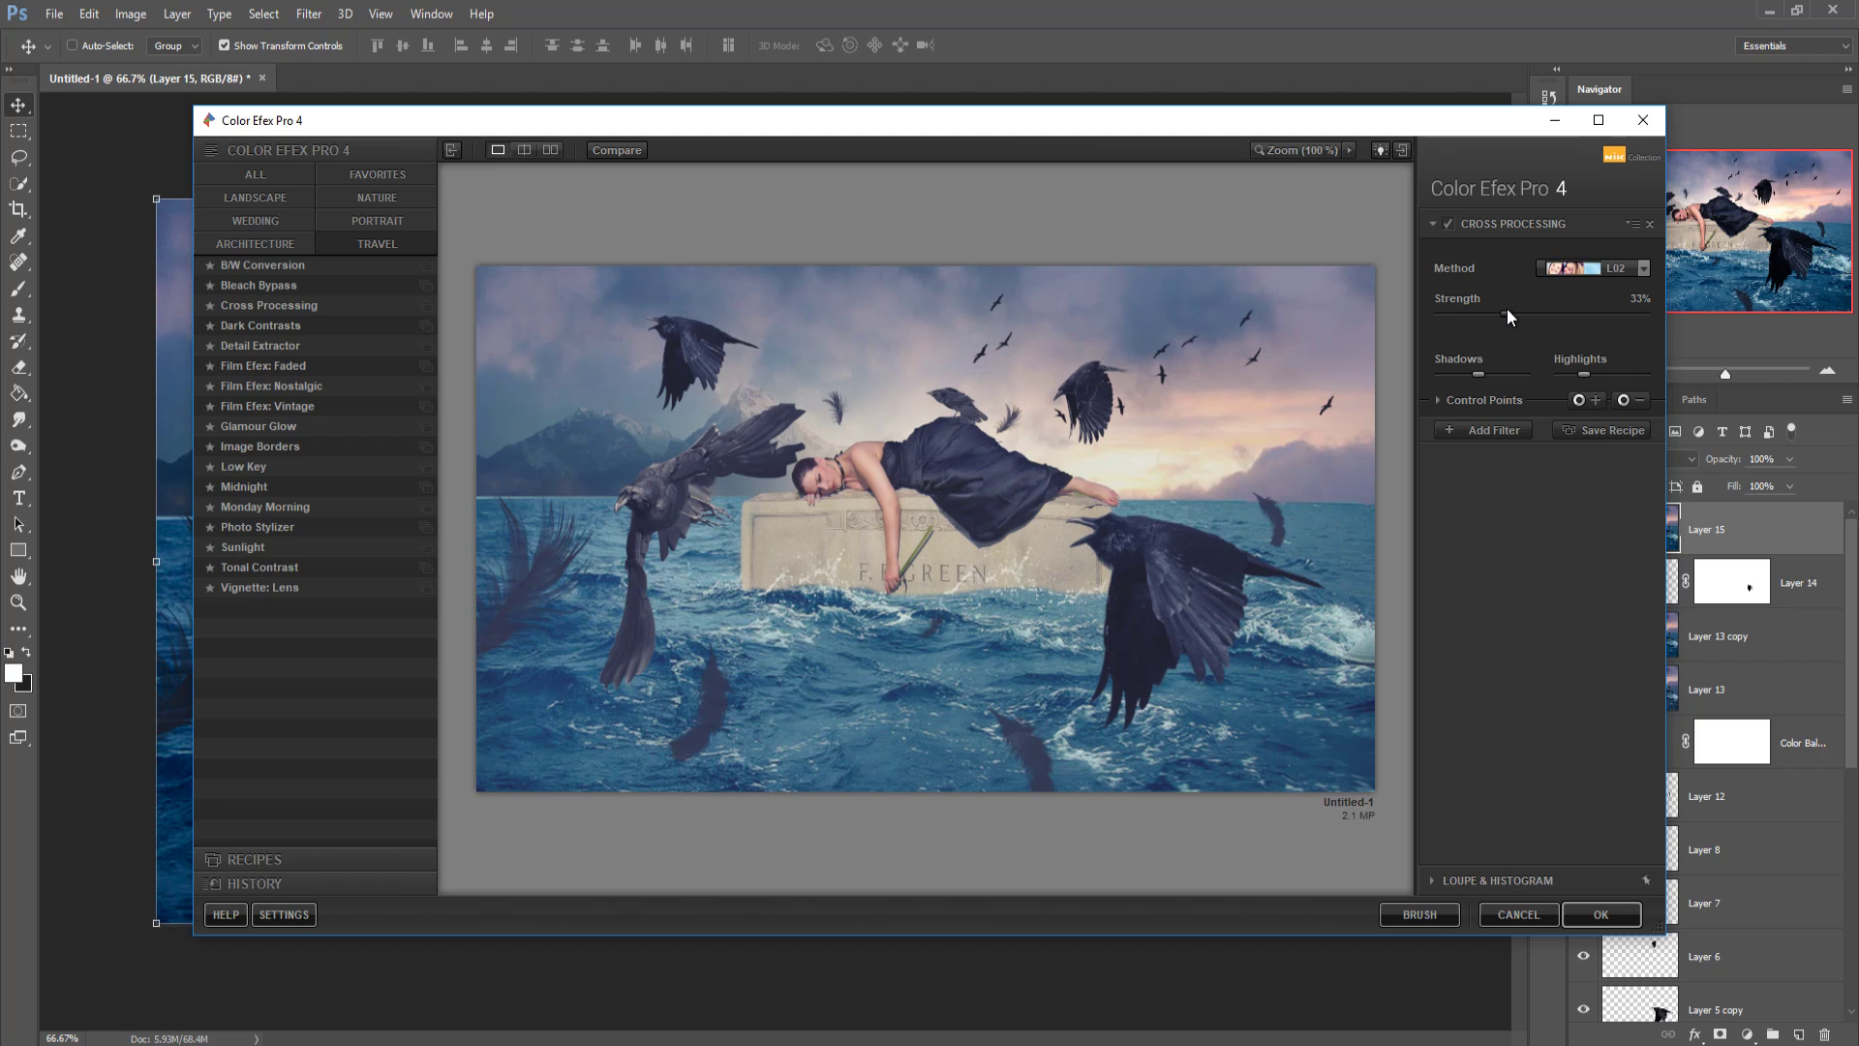
left_click(1584, 914)
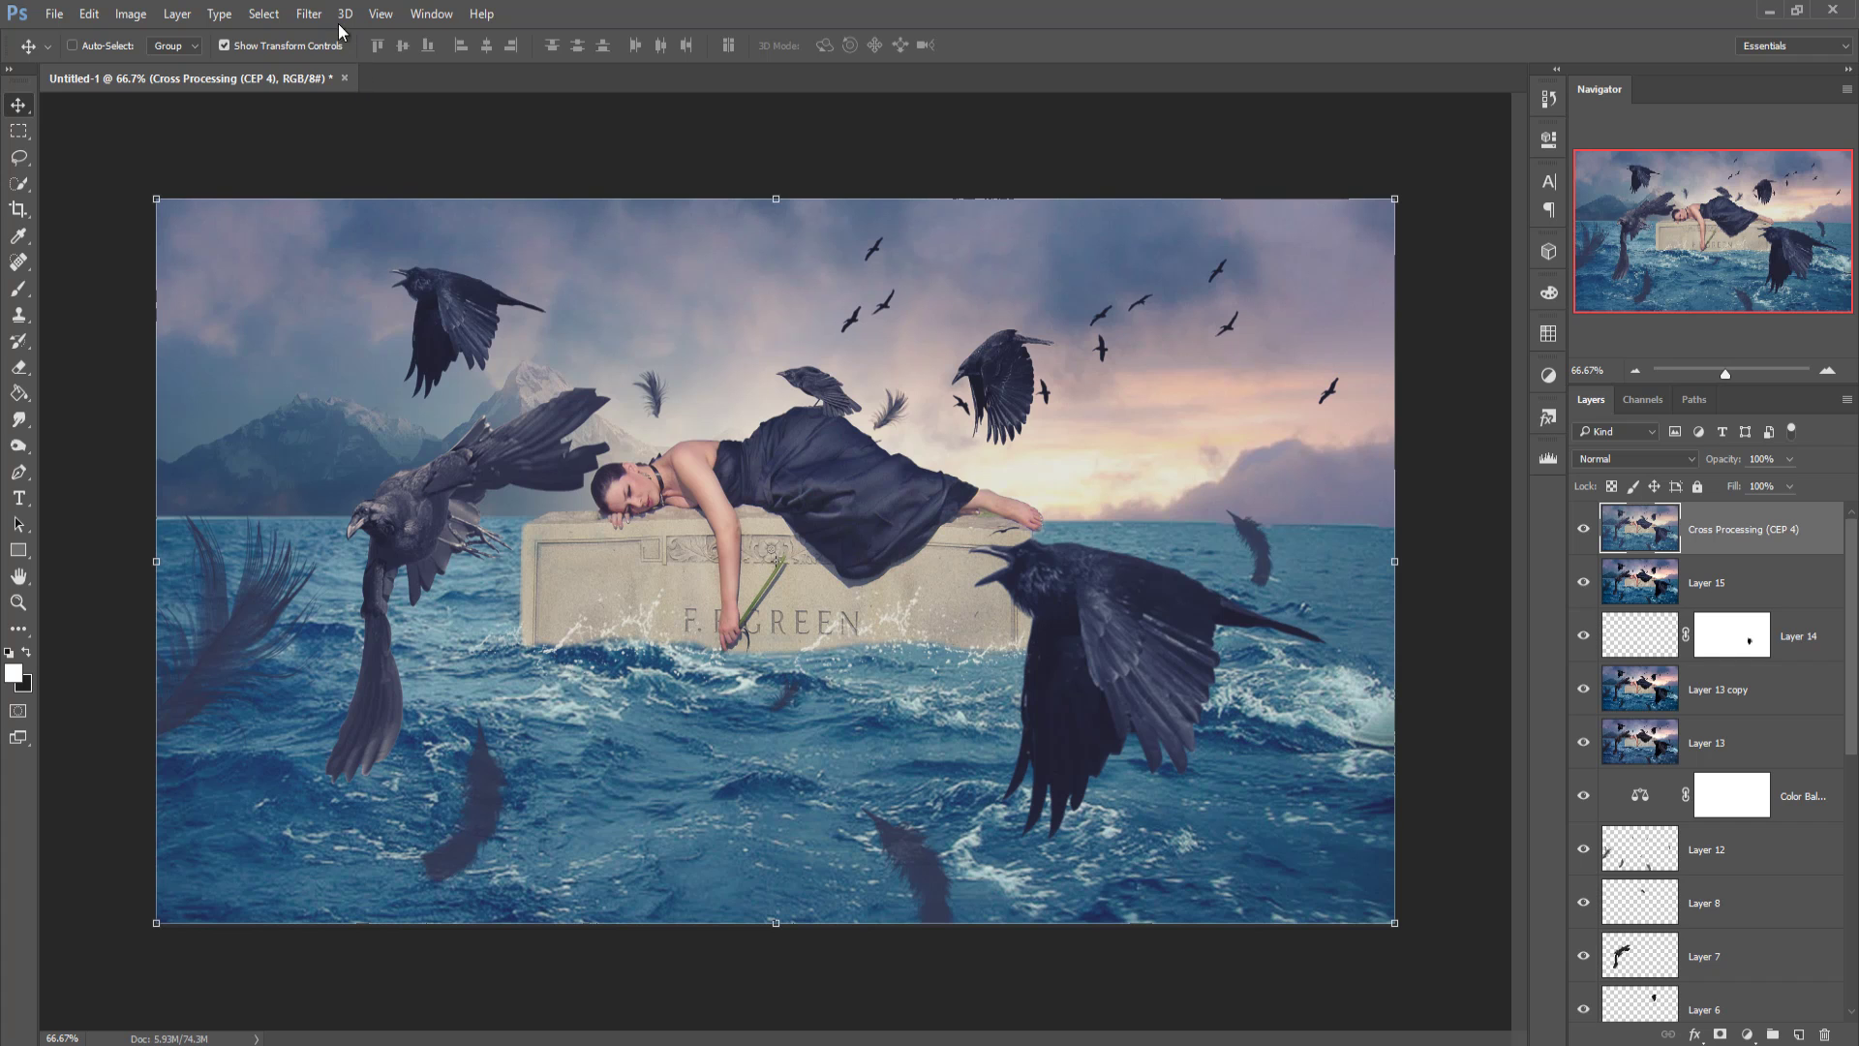
Step: In the Camera Raw Filter, set the Detail sharpening amount to 34
left_click(312, 15)
left_click(334, 132)
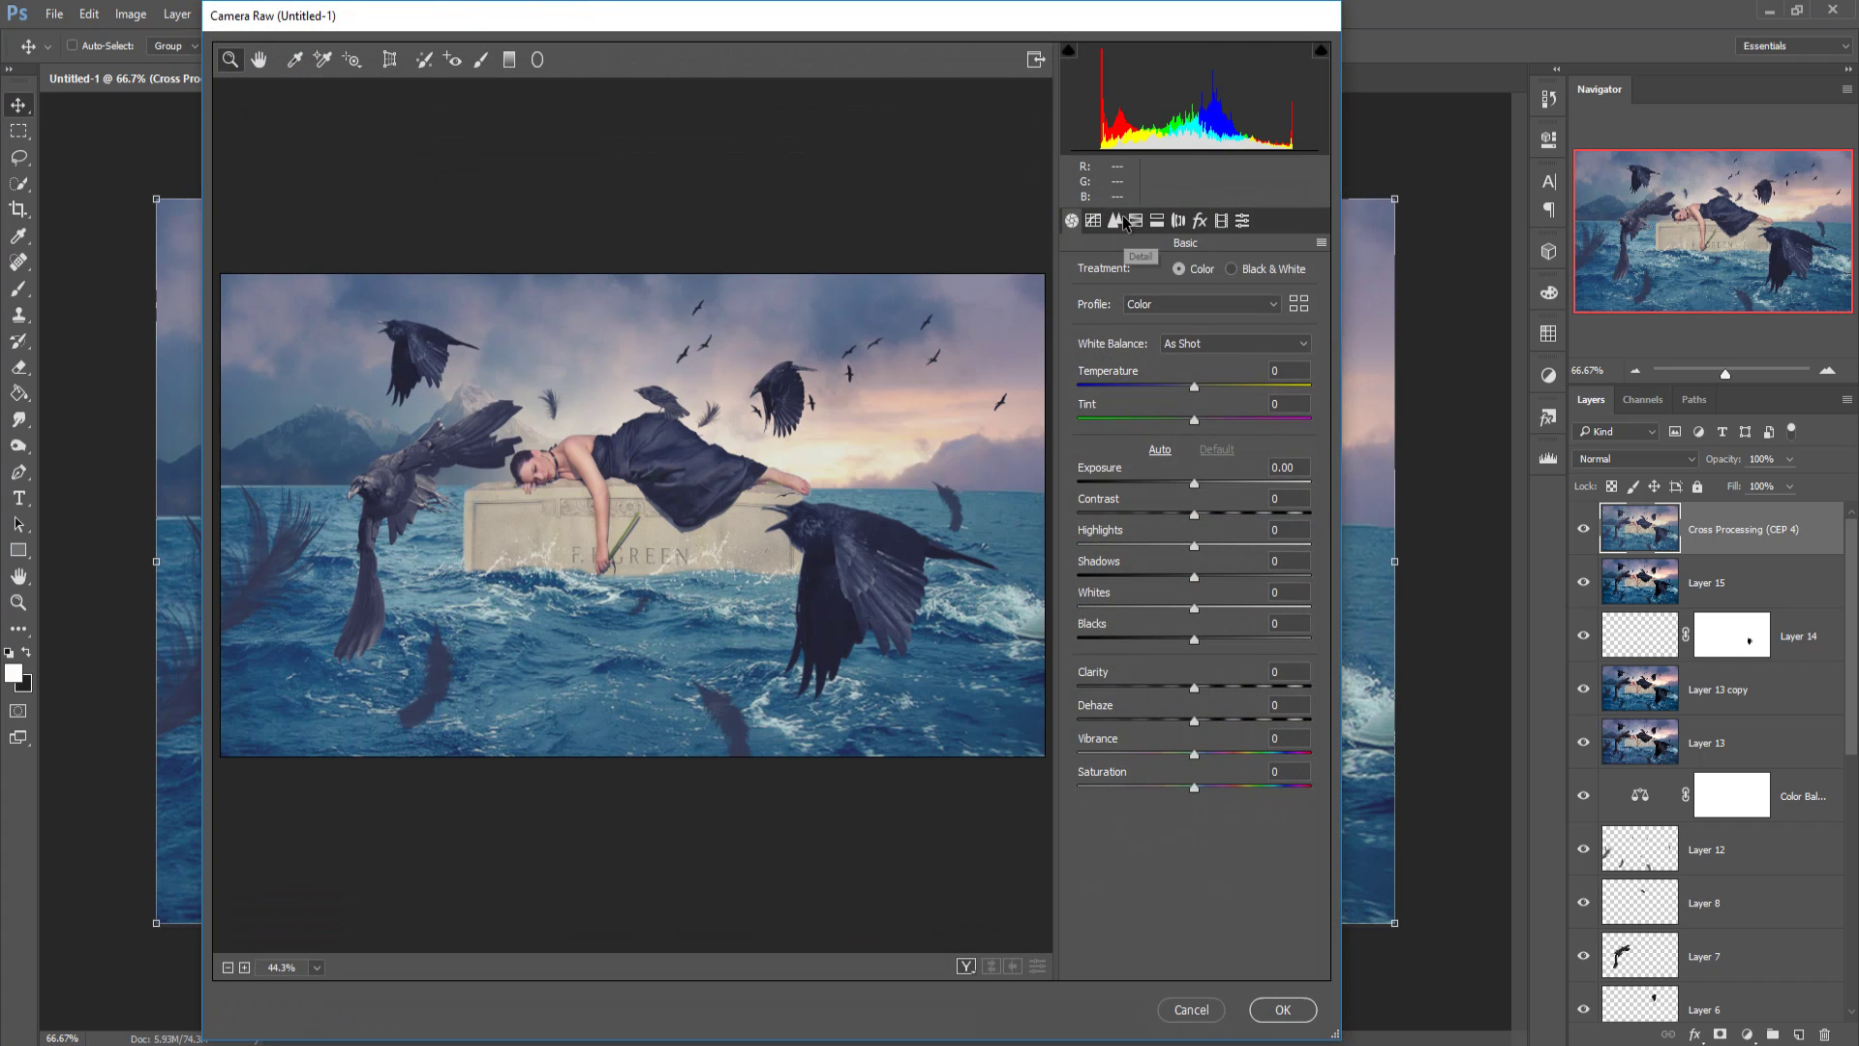
left_click(1116, 221)
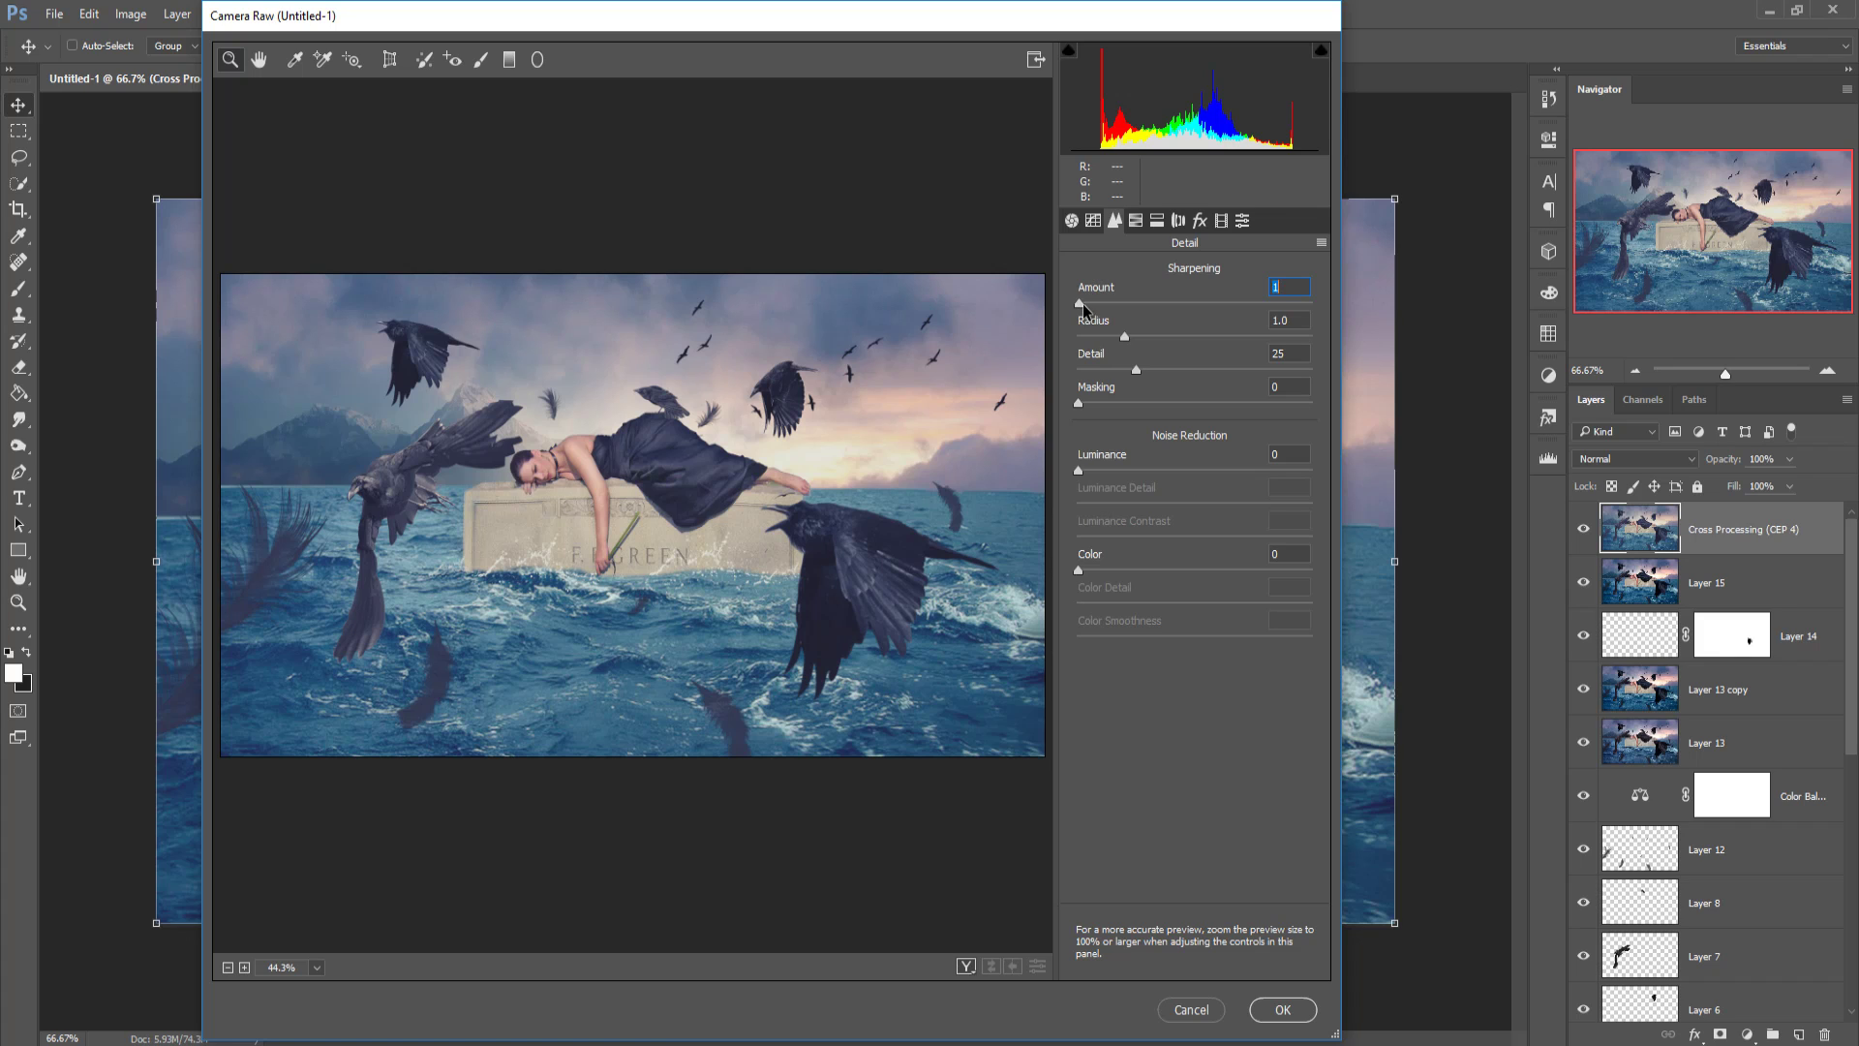
left_click_drag(1083, 309, 1146, 317)
Step: Add a post-crop vignette of about -22 and apply the Camera Raw adjustments
left_click(1199, 221)
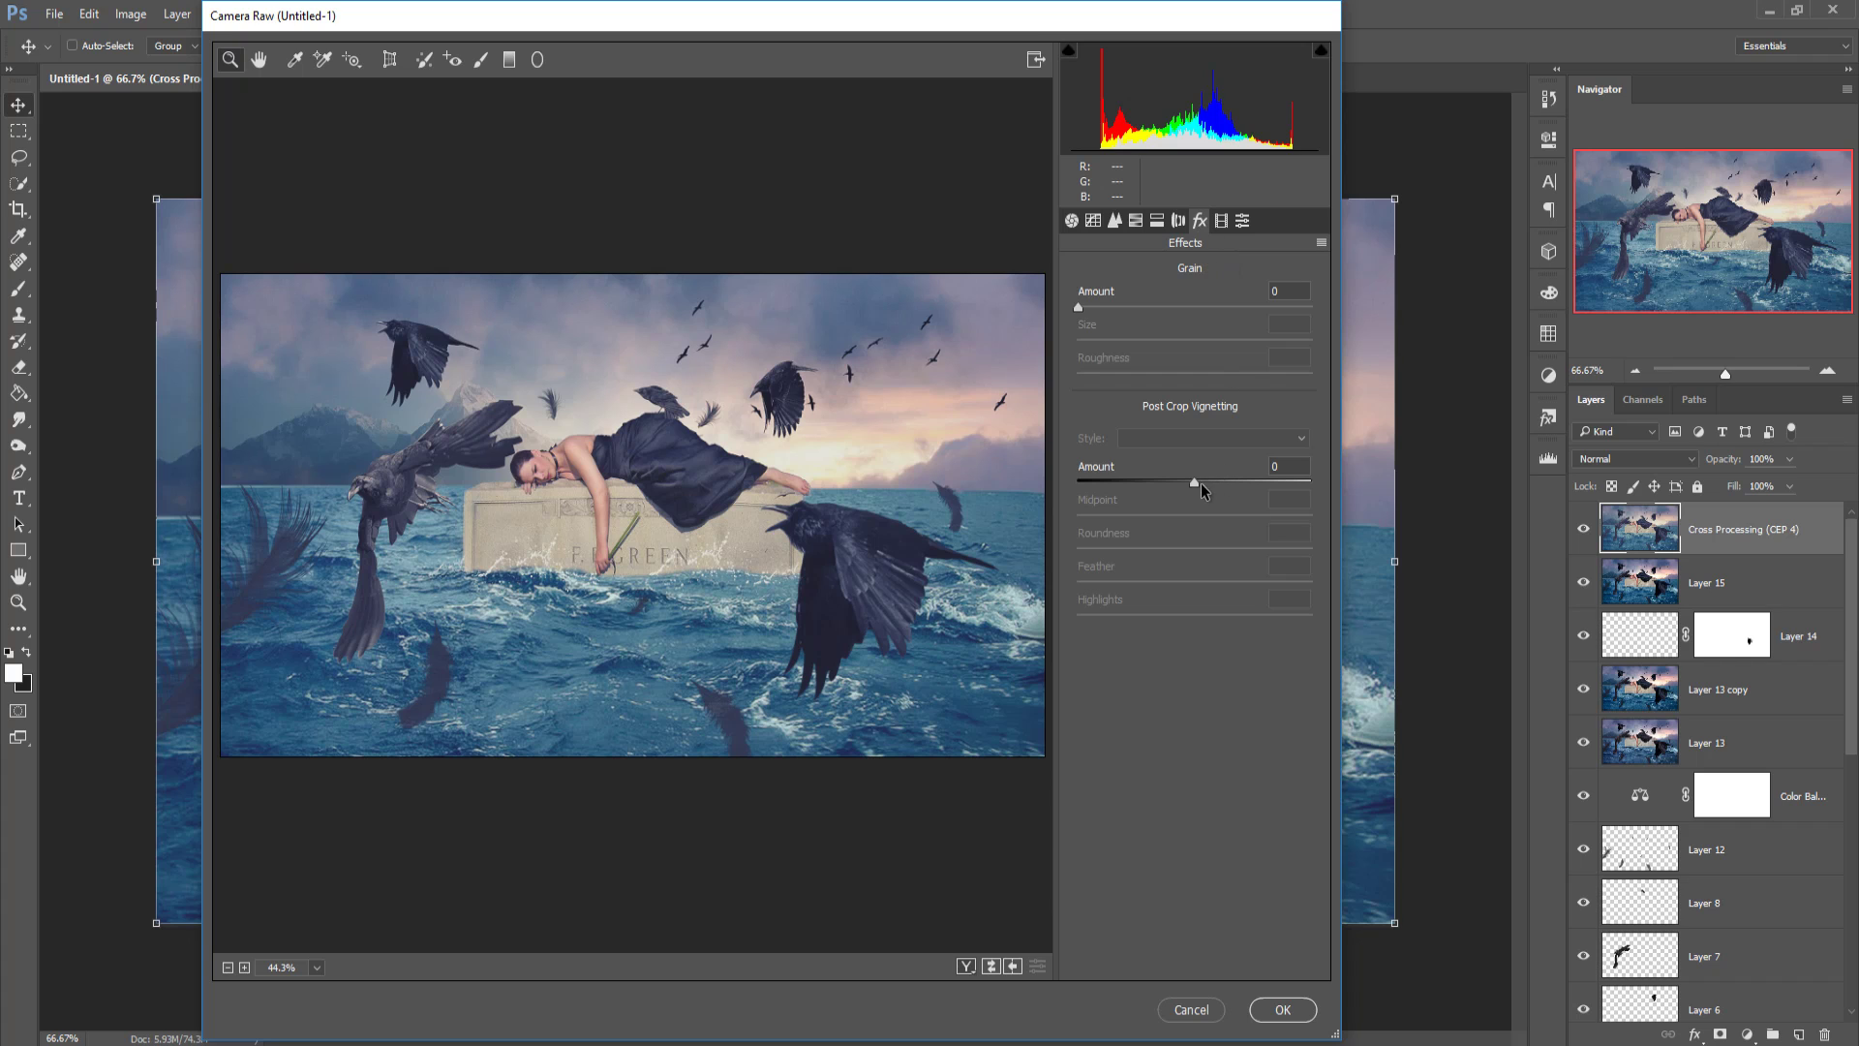
left_click_drag(1194, 484, 1170, 487)
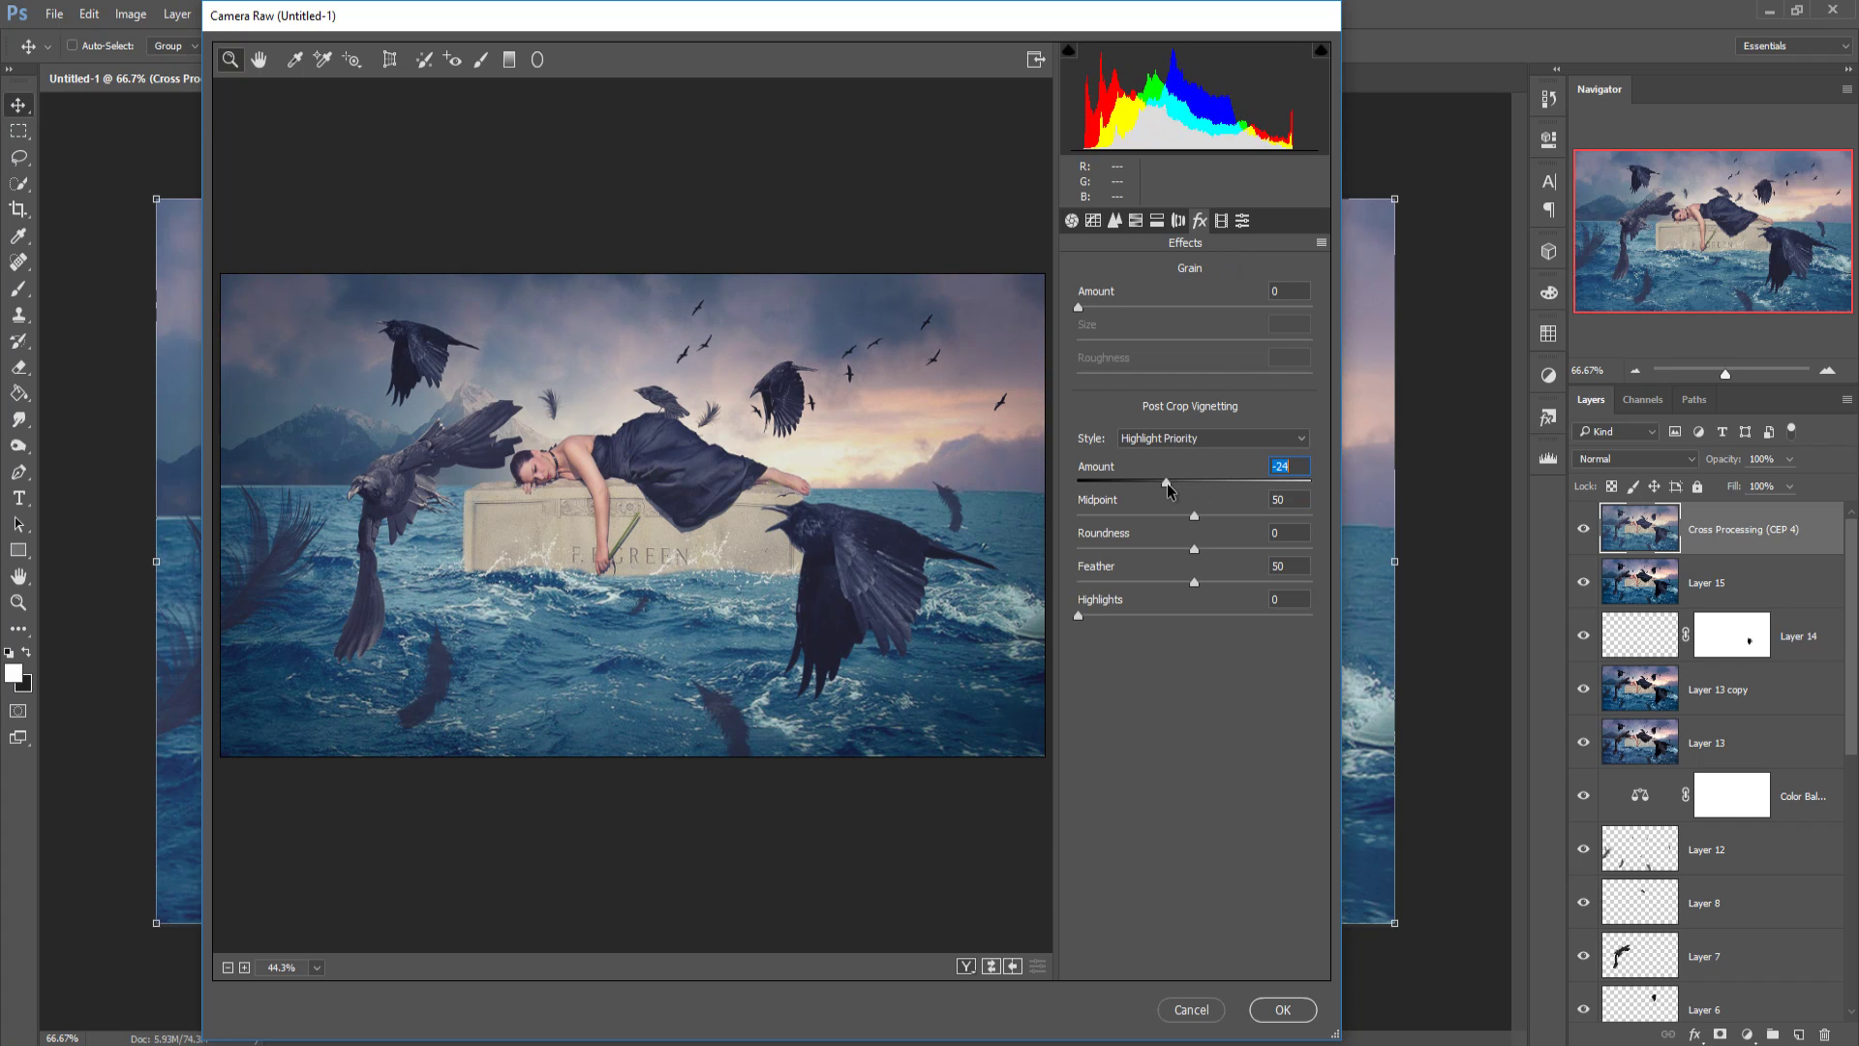
left_click_drag(1169, 487, 1173, 487)
left_click(1268, 1010)
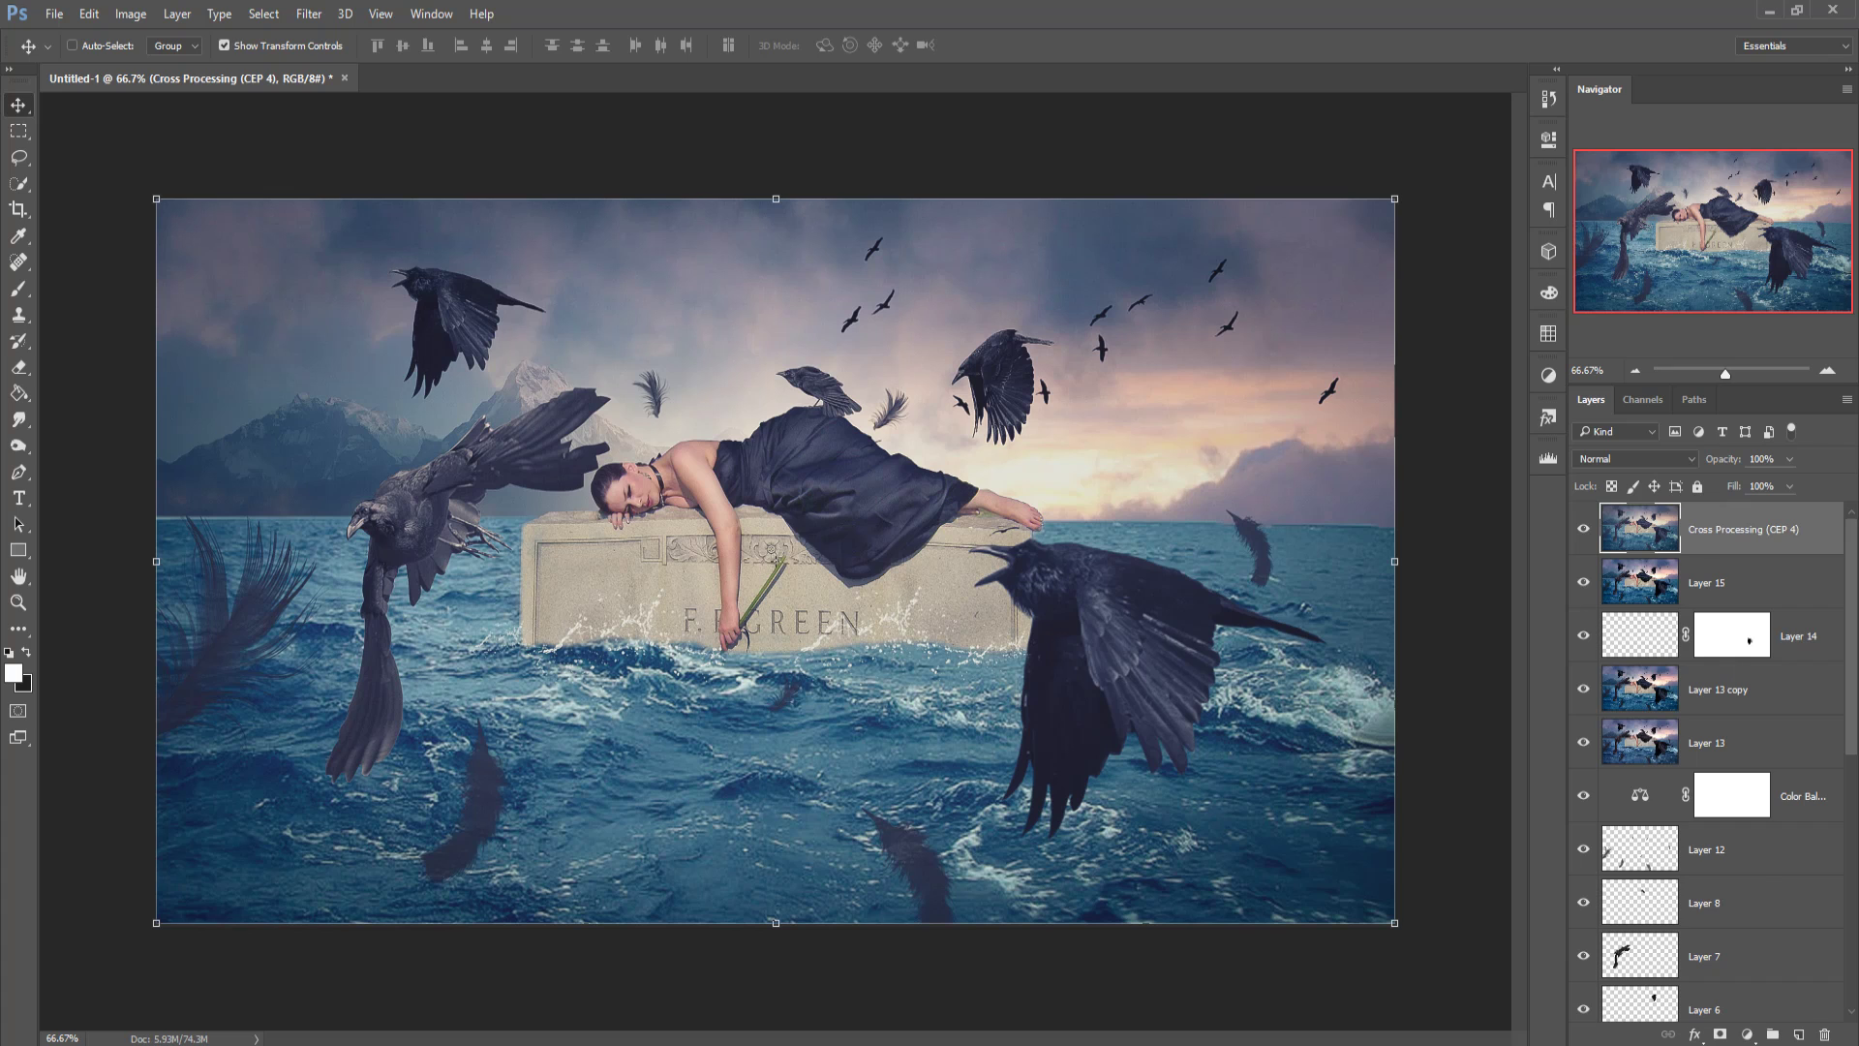
Step: Add a new layer filled with 50% gray and set its blend mode to Overlay
left_click(1798, 1034)
left_click(88, 13)
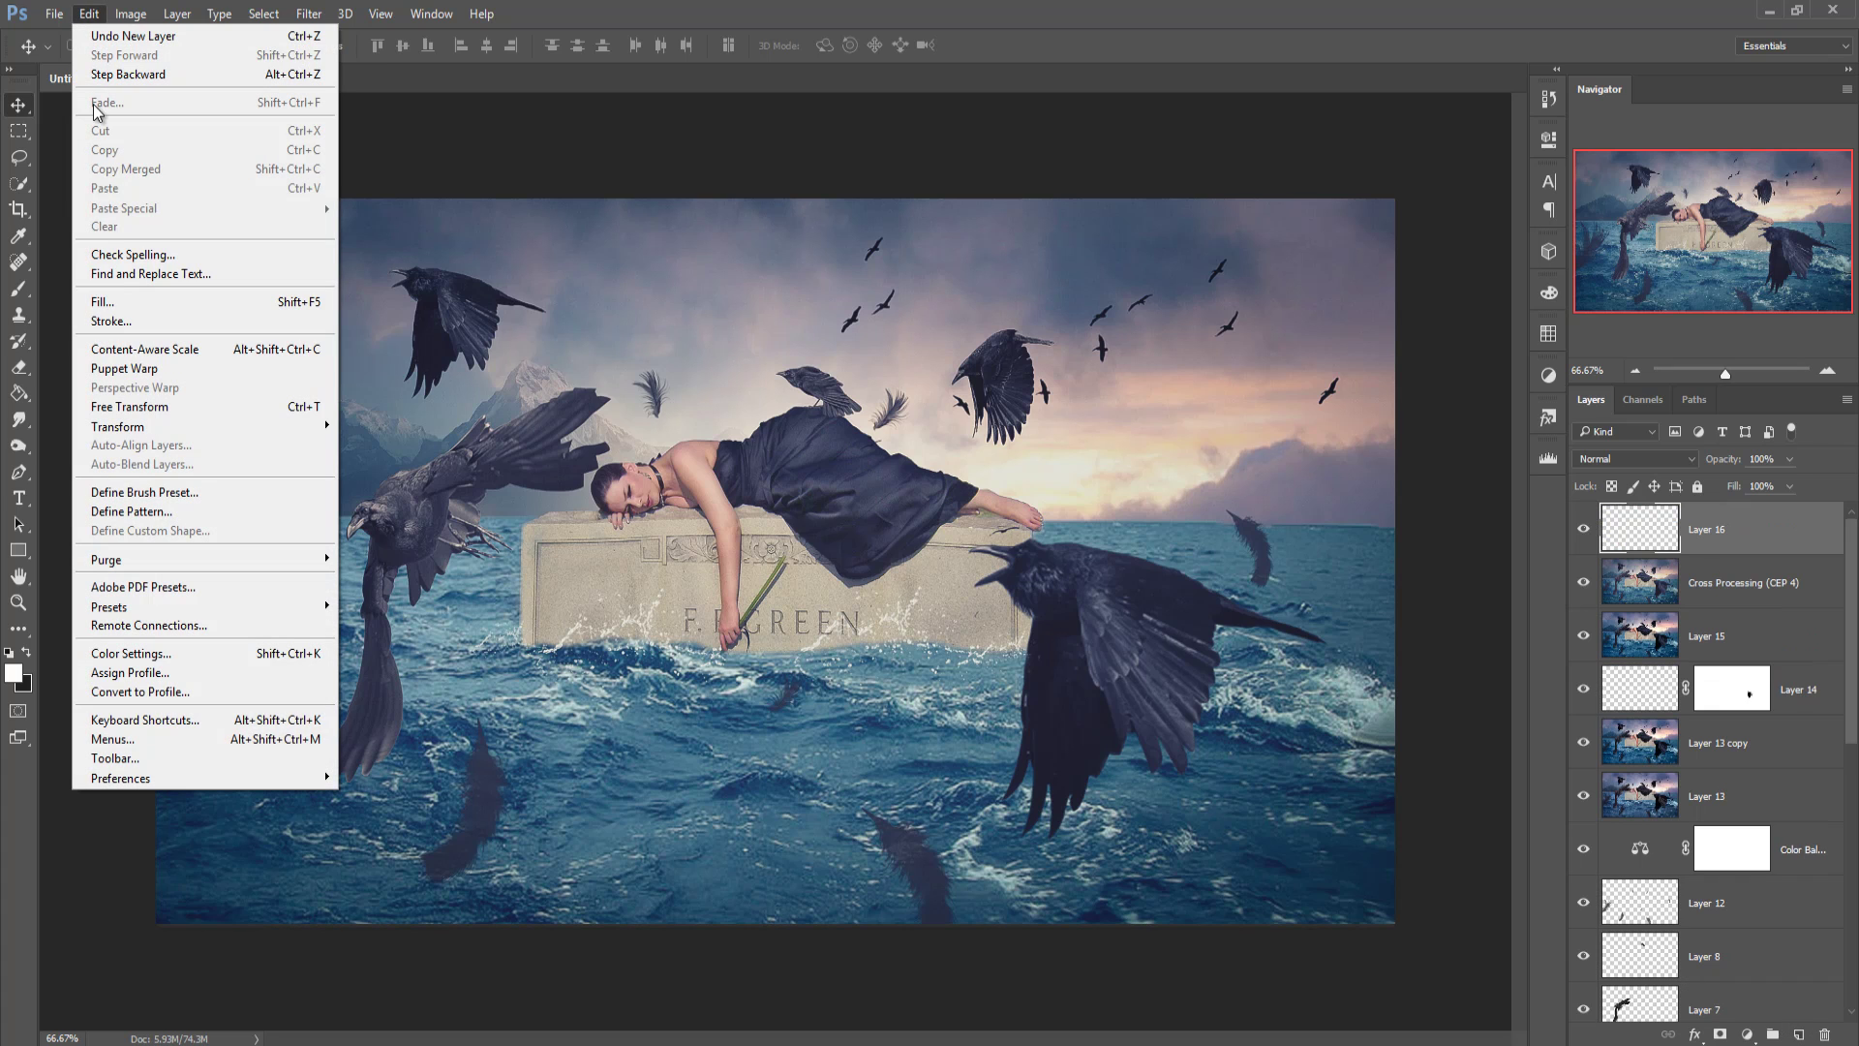
left_click(114, 297)
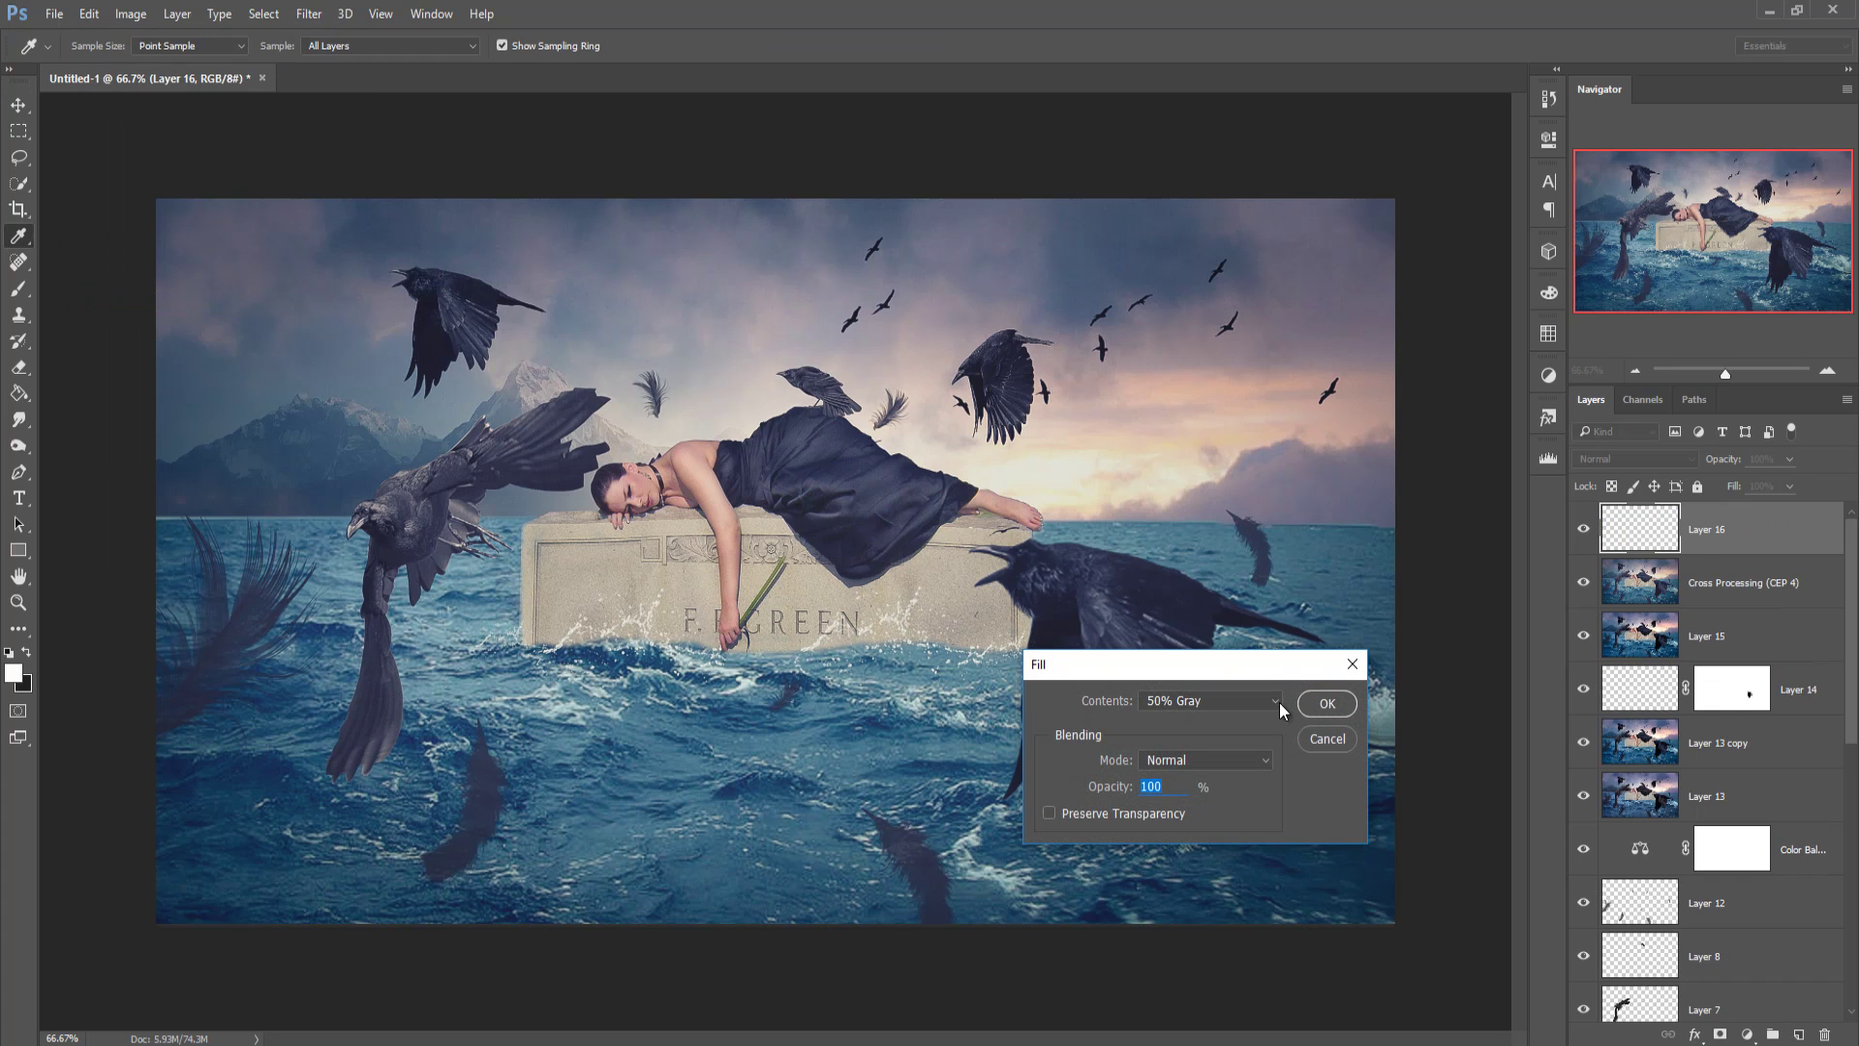
key("v")
left_click(1326, 703)
left_click(1611, 458)
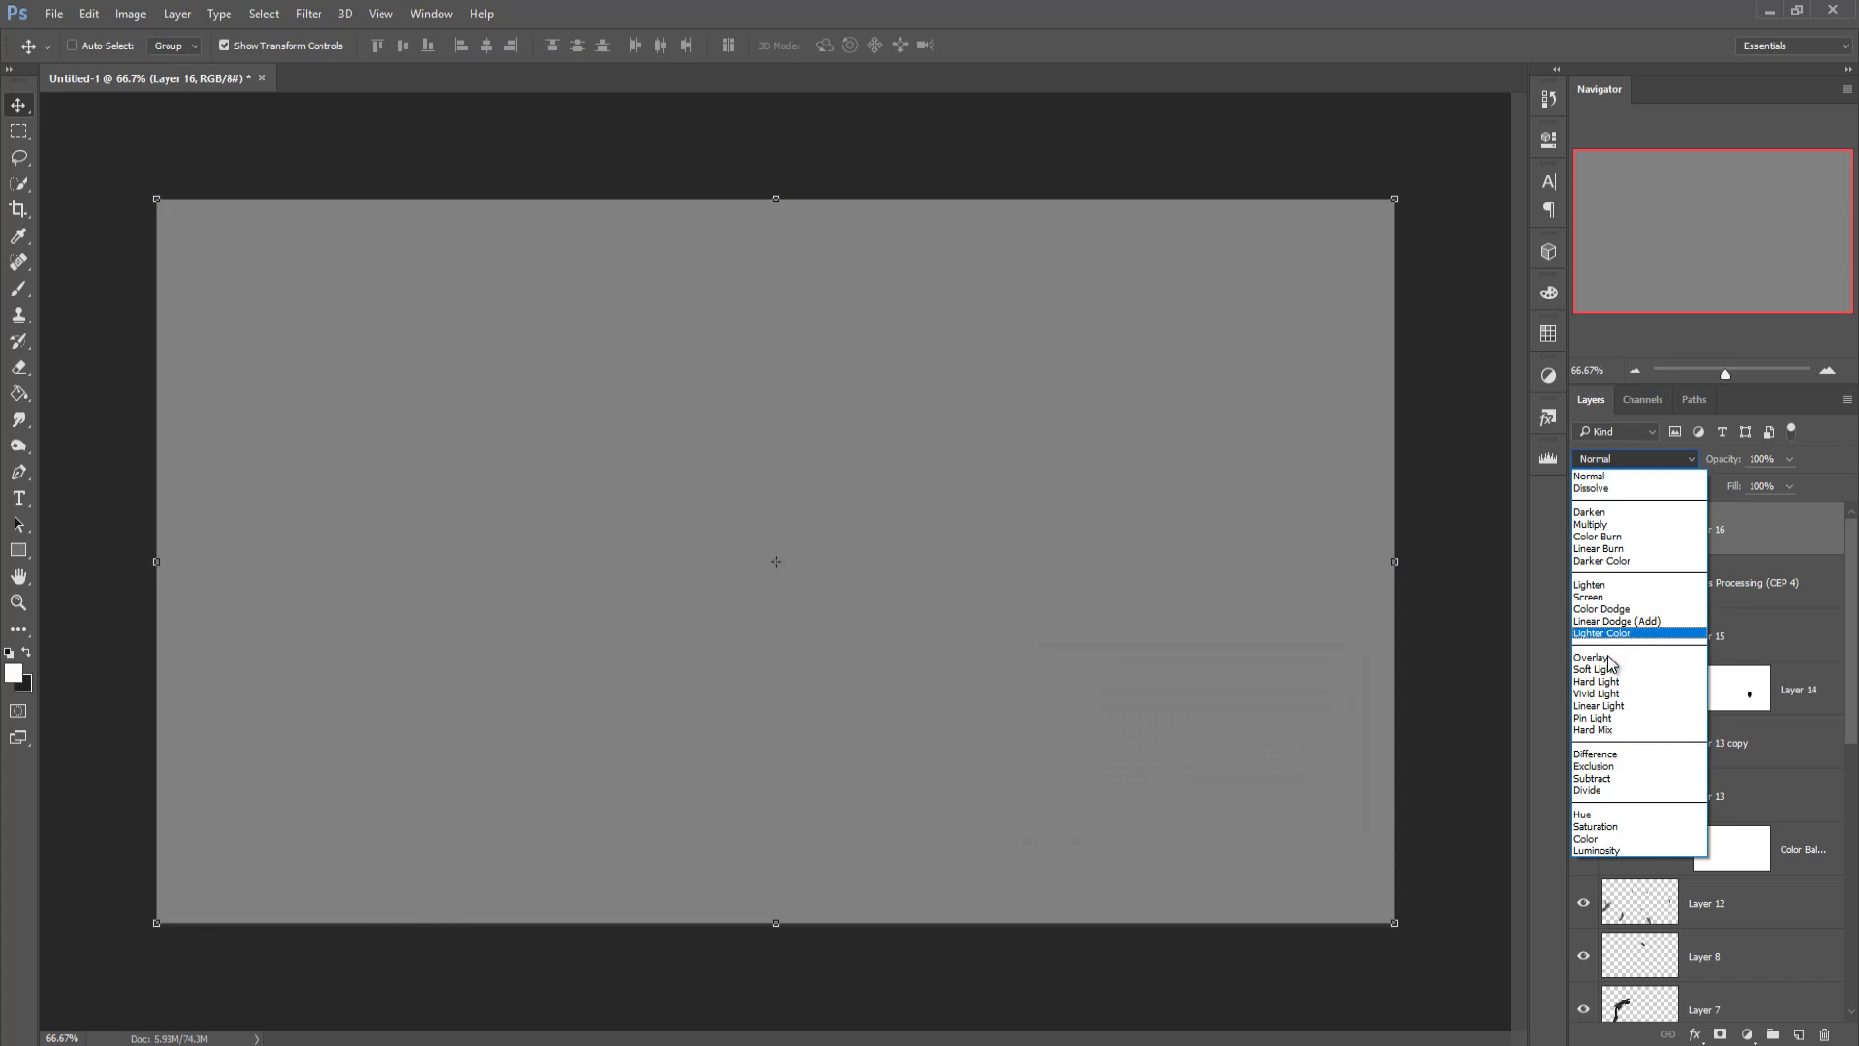
left_click(1611, 658)
Step: Add a Warming Filter (85) Photo Filter adjustment with slightly lowered density
left_click(1748, 1034)
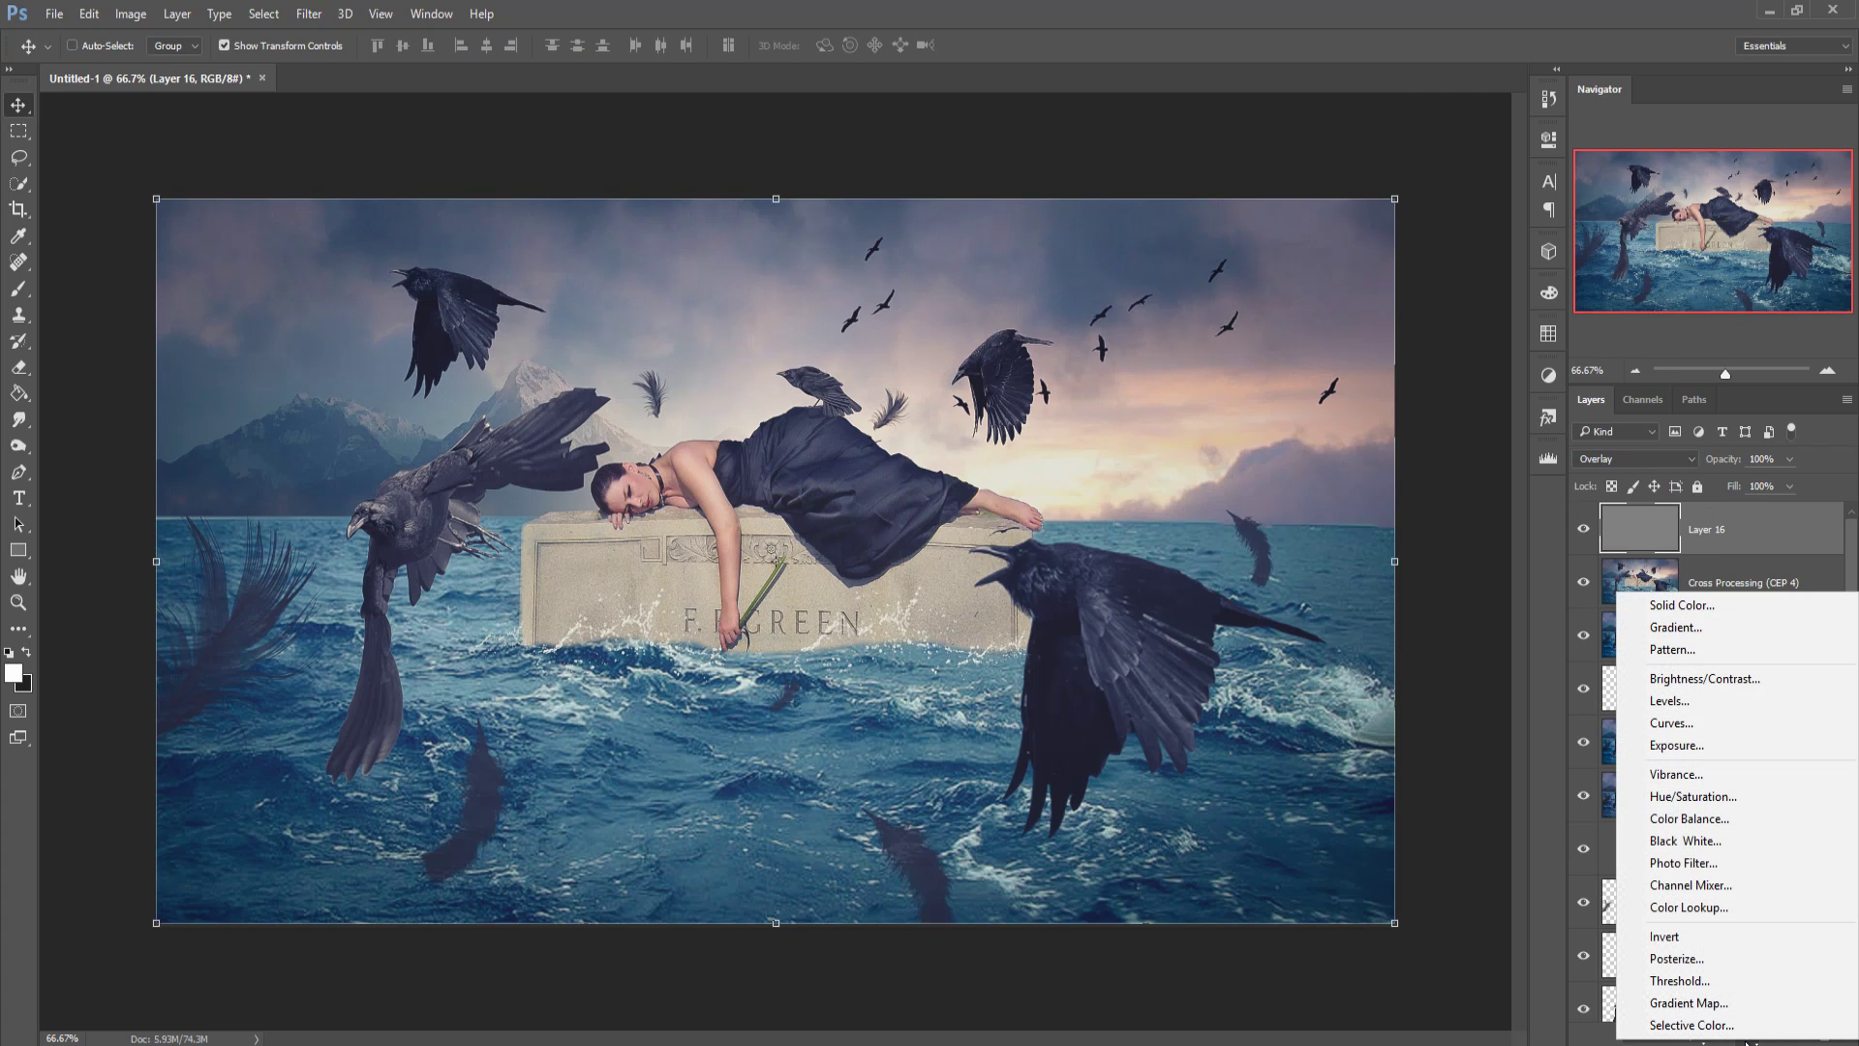
left_click(1687, 865)
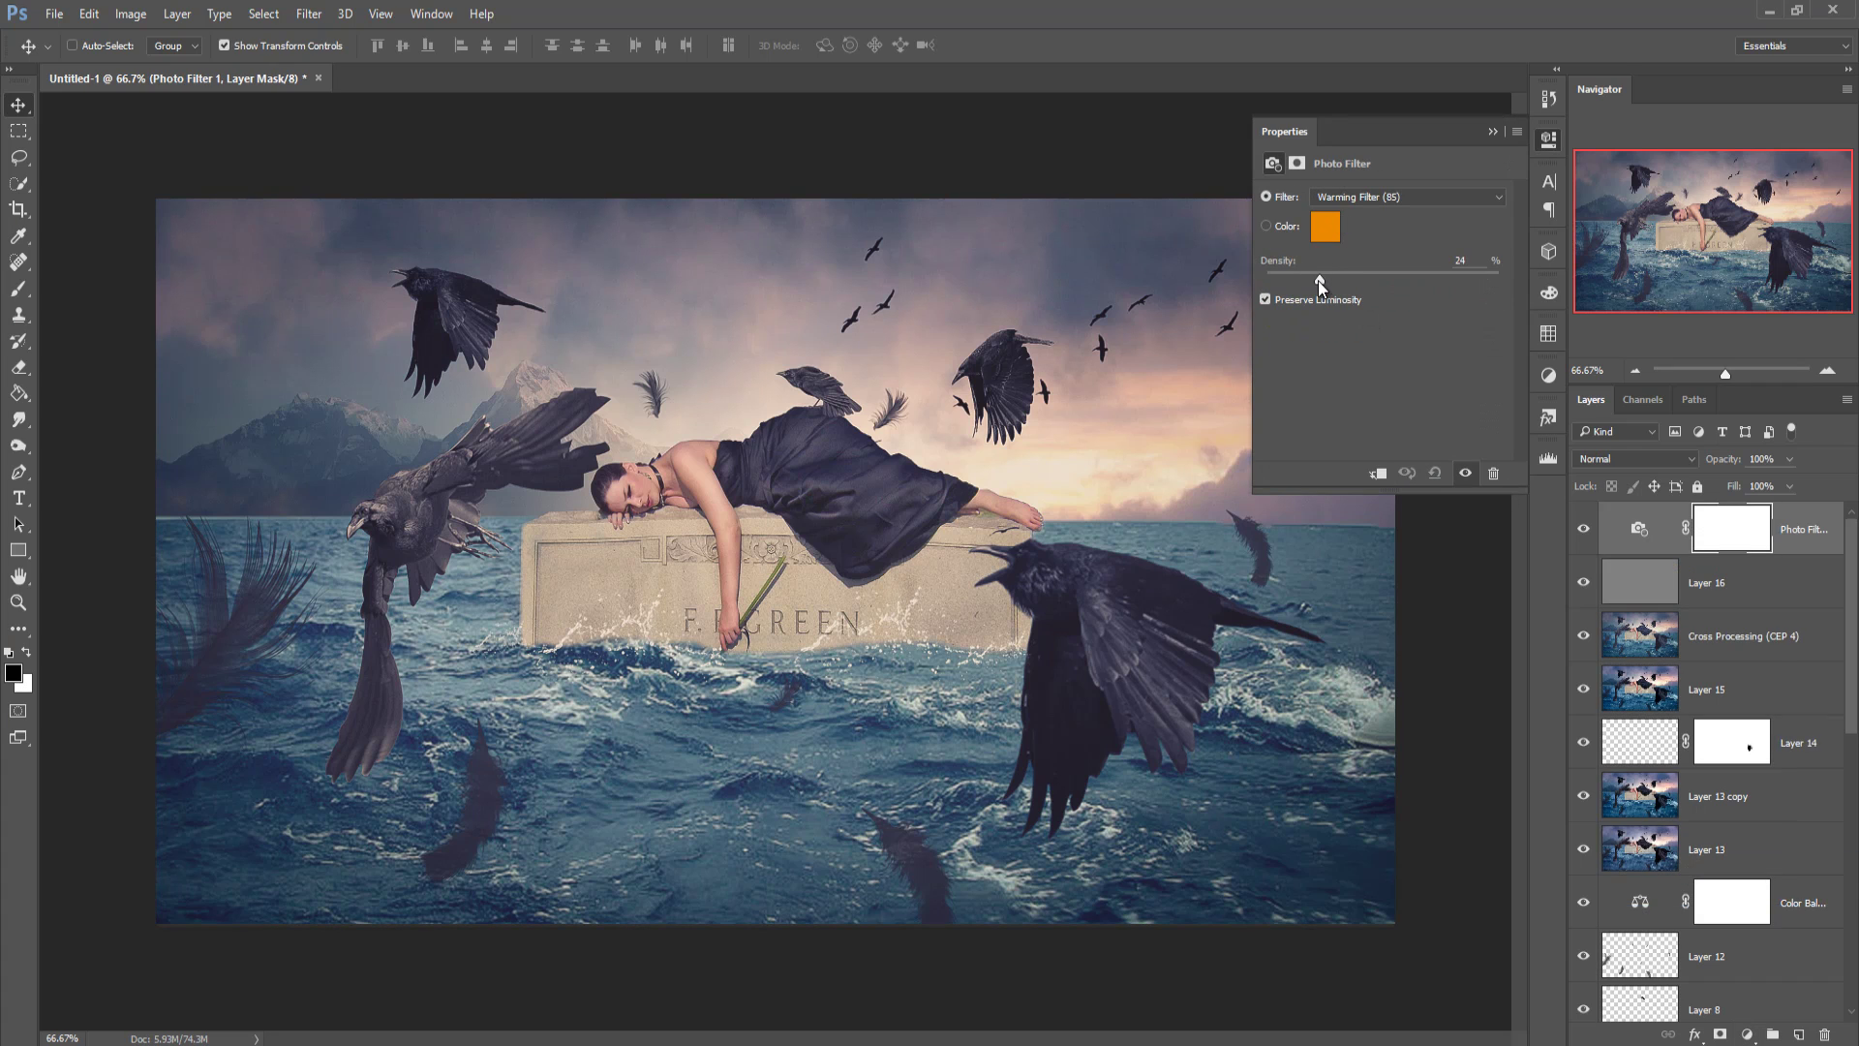
left_click_drag(1311, 281, 1305, 281)
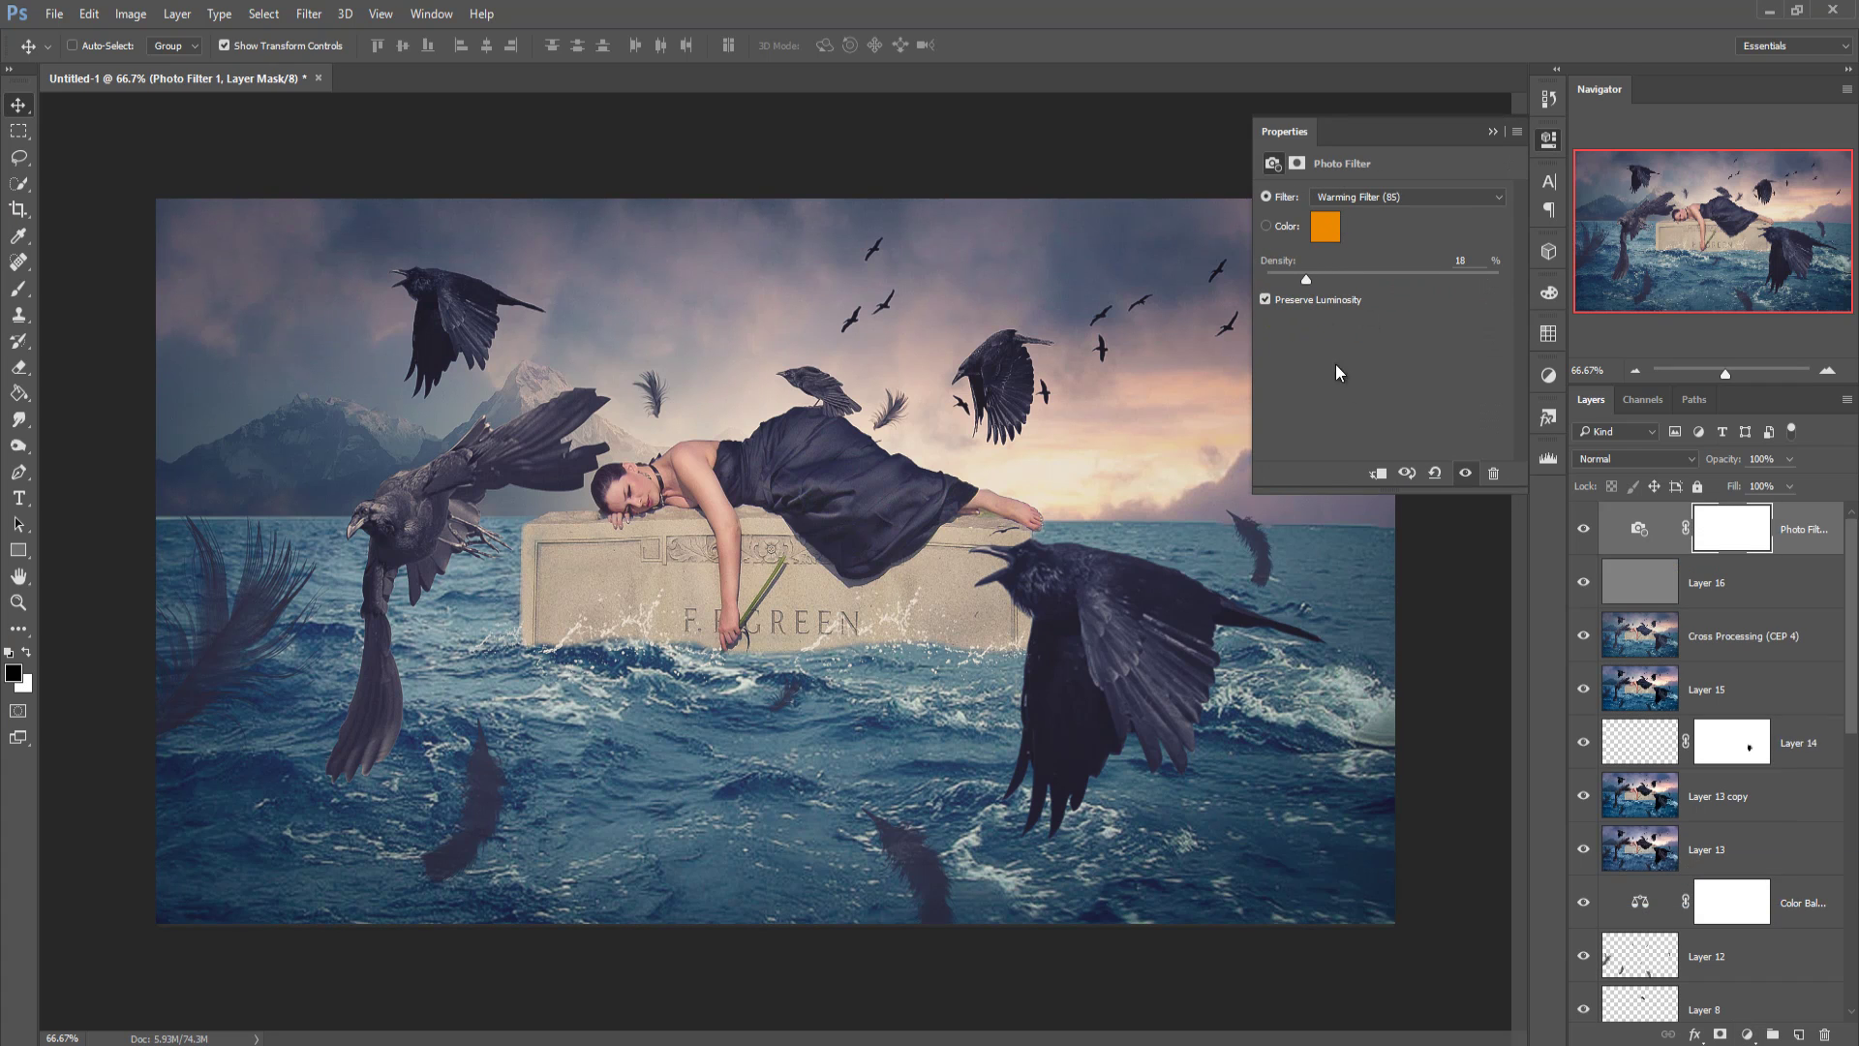
left_click(1494, 129)
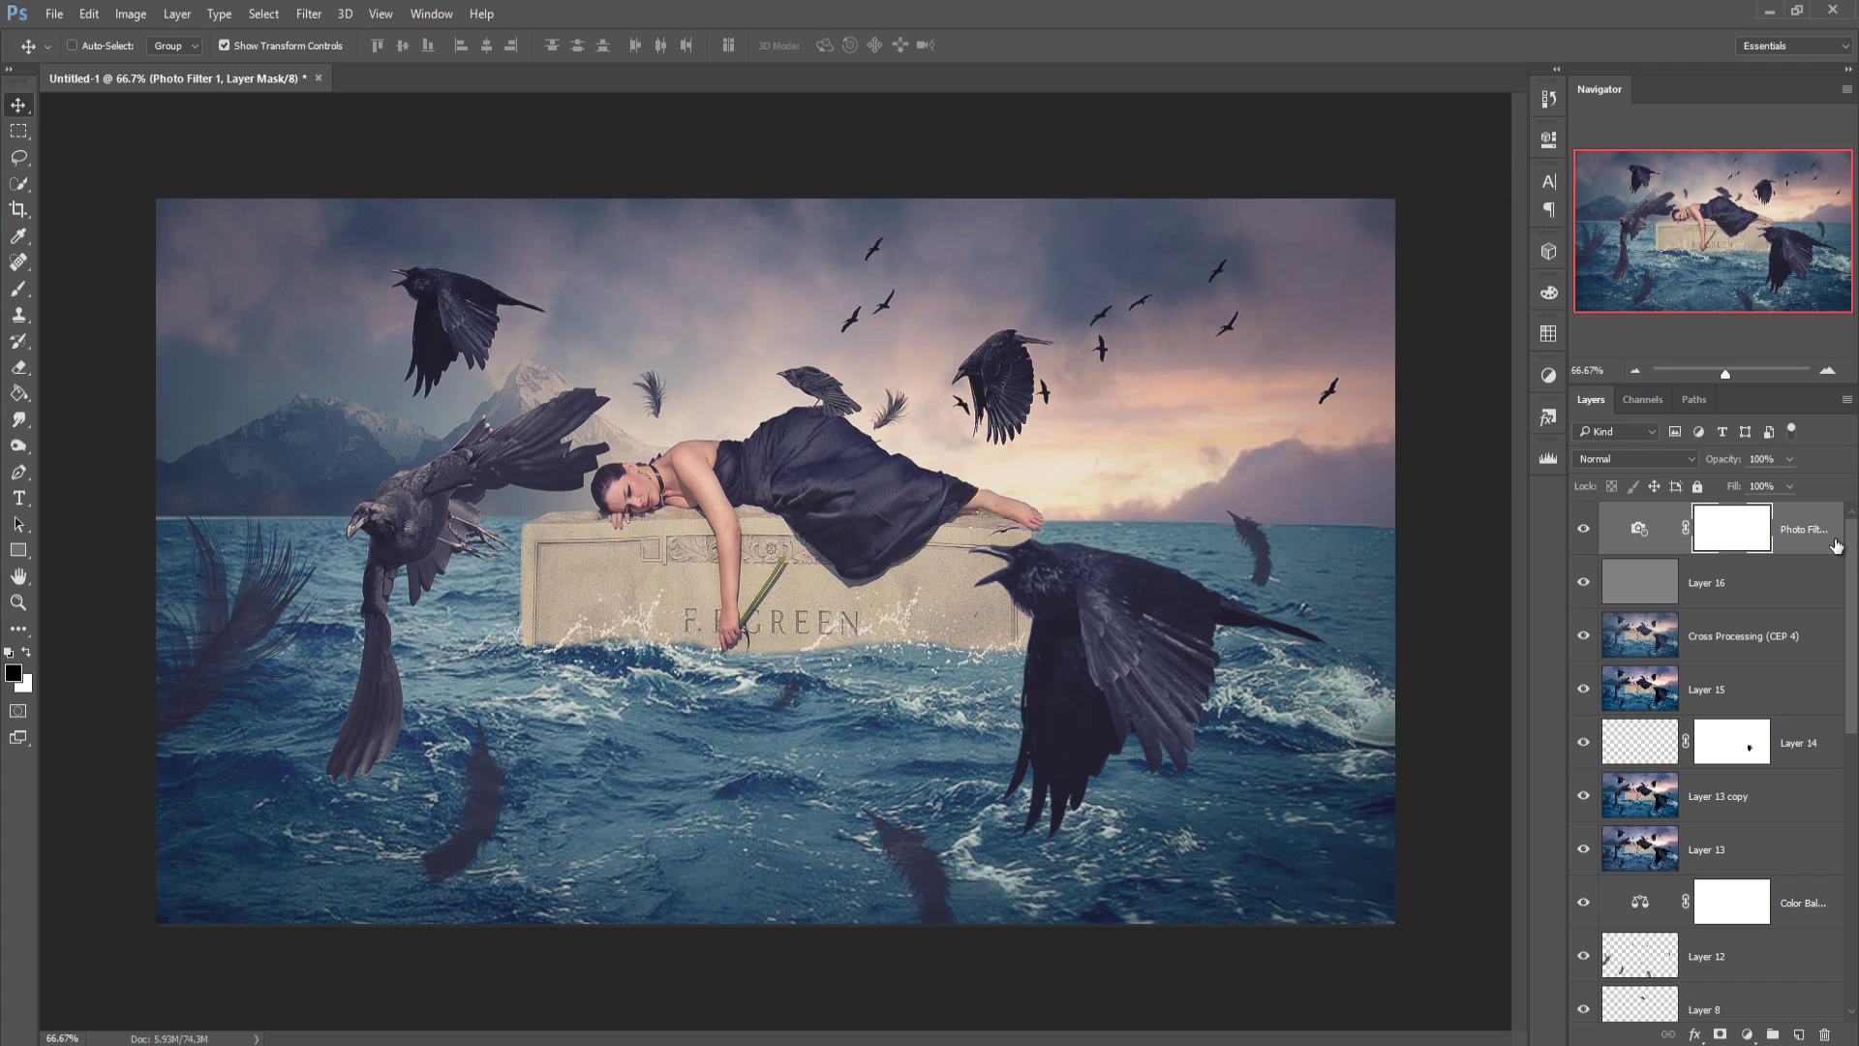
key("ctrl+2")
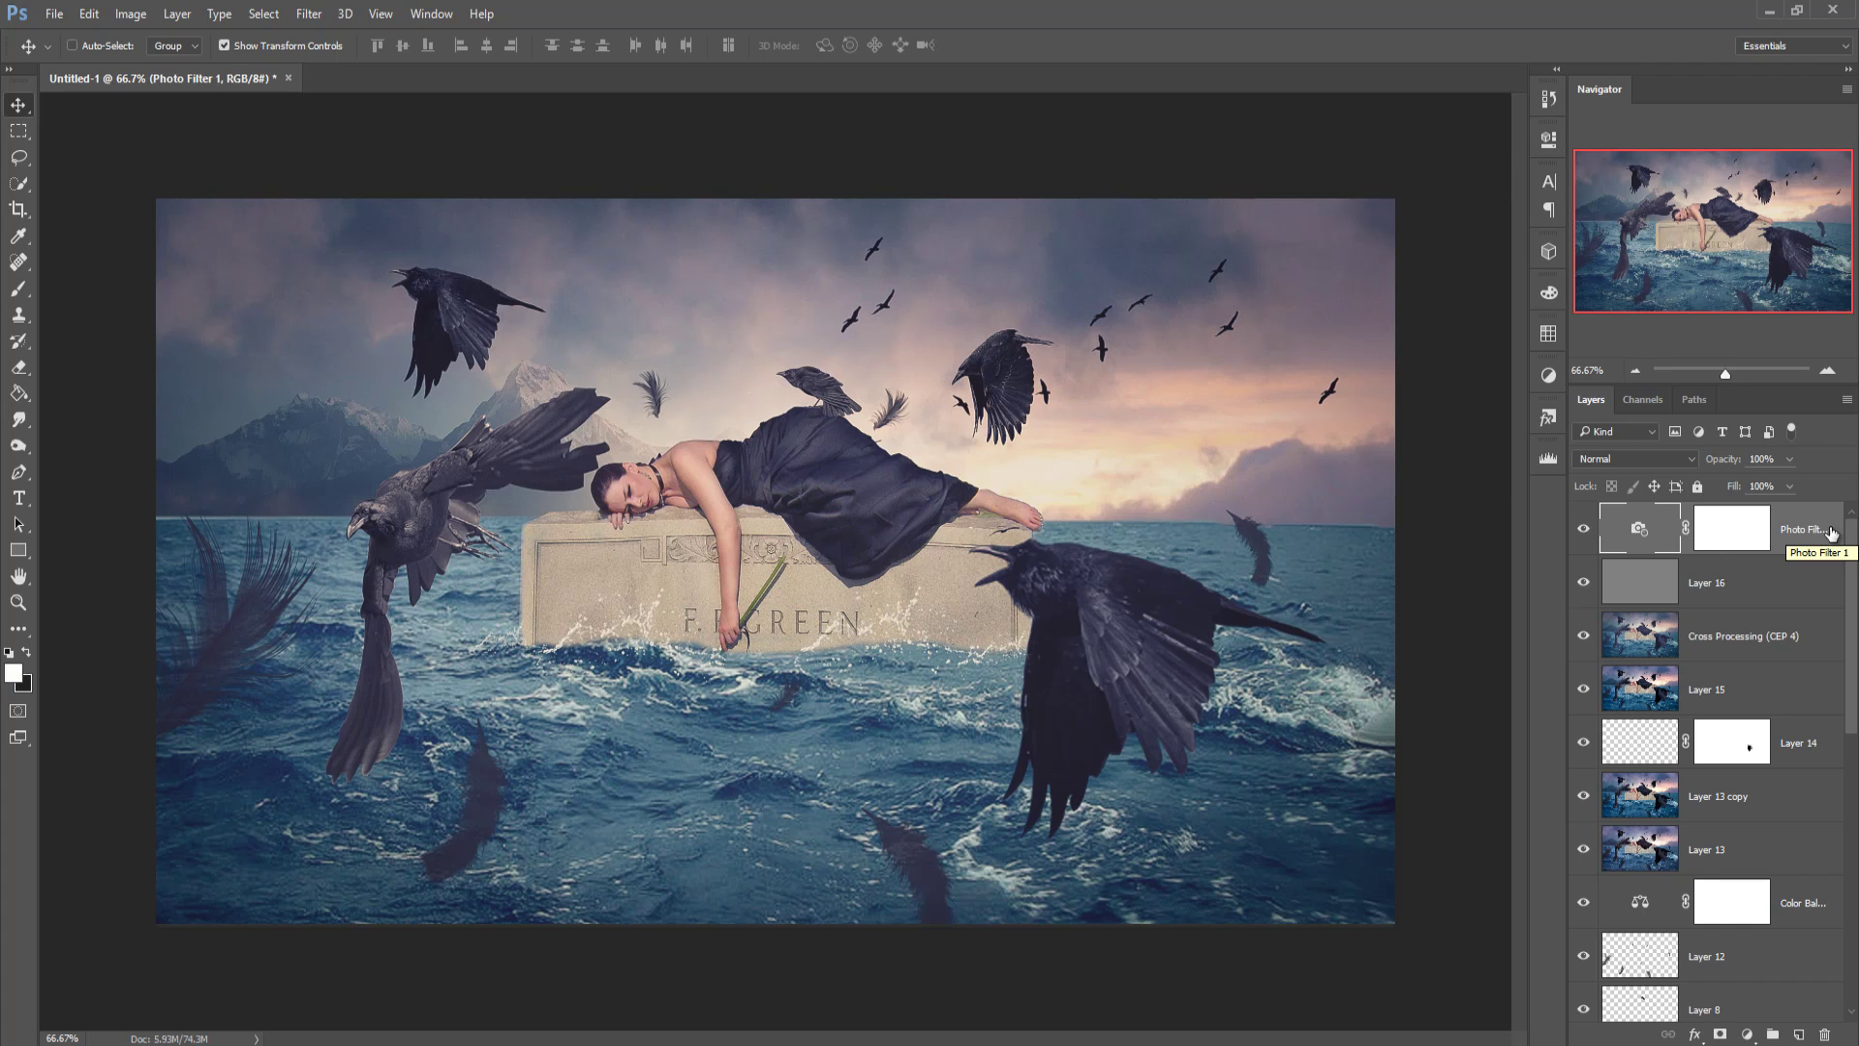